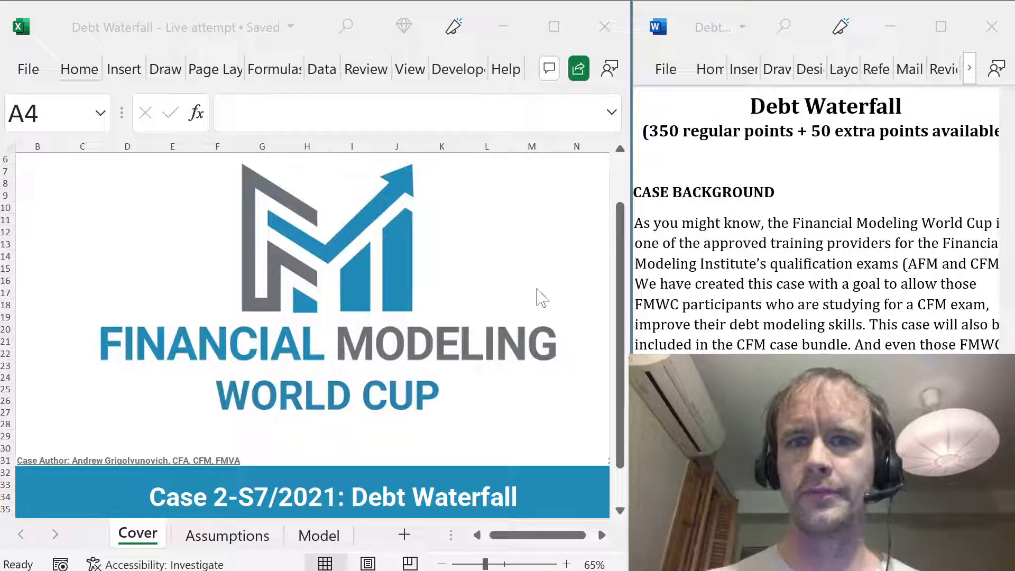
# - Skim the opening part of the Debt Waterfall case document in Word and return to its title
pyautogui.click(813, 244)
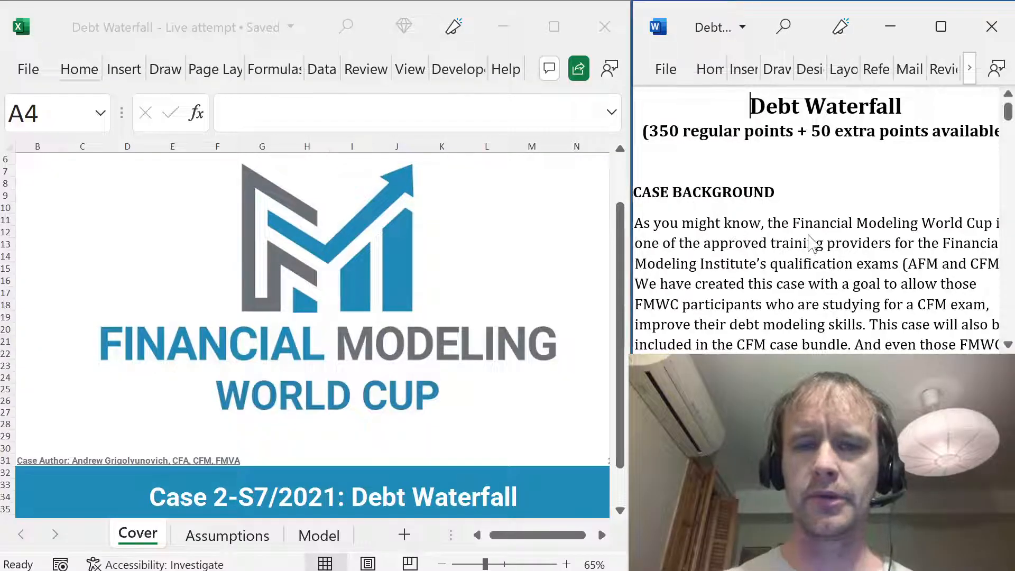
pyautogui.scroll(-10, 813, 243)
pyautogui.scroll(-15, 839, 296)
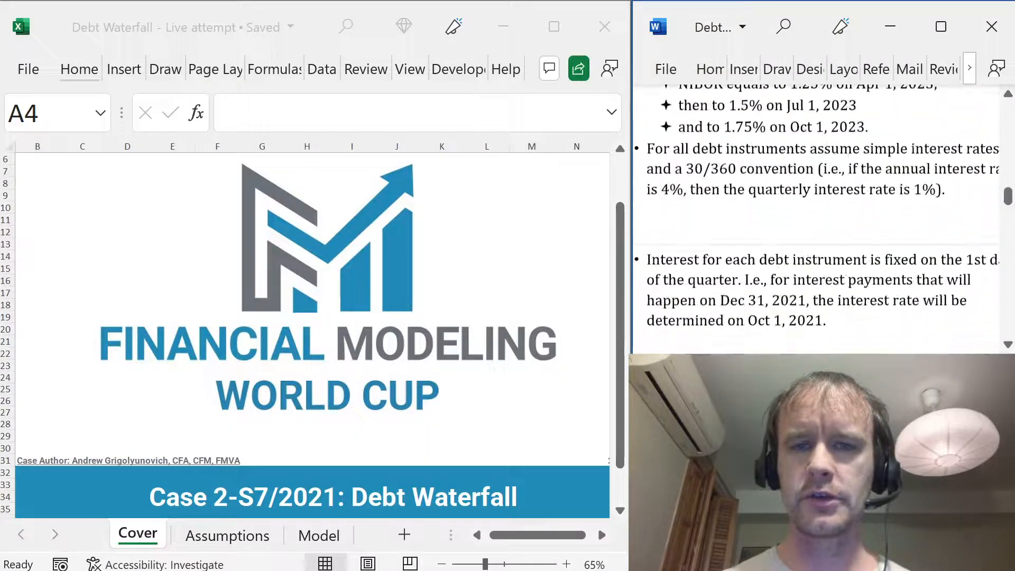
pyautogui.scroll(20, 838, 297)
pyautogui.scroll(15, 817, 220)
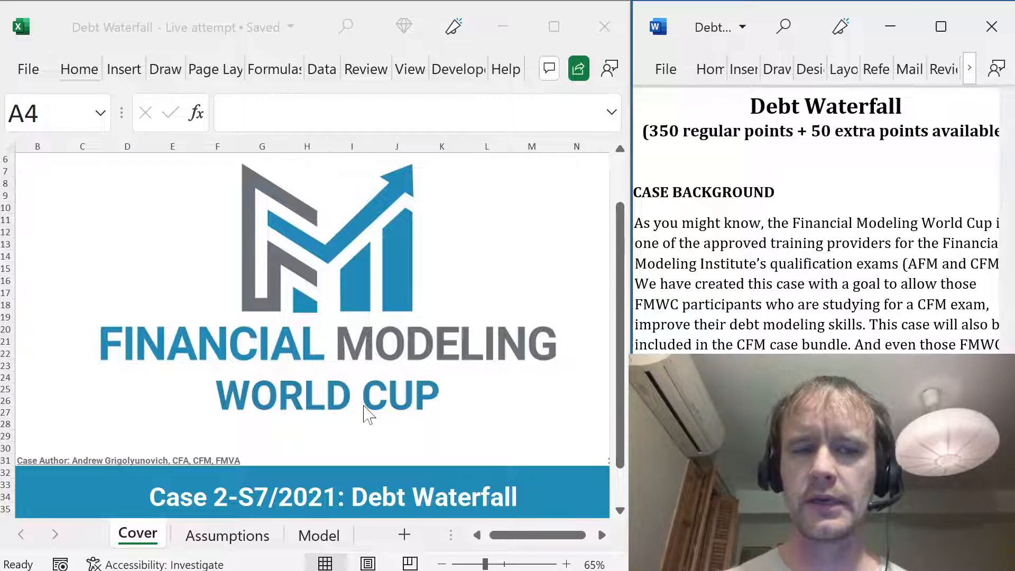
# - Switch to the Excel workbook and look over the Assumptions and Model sheets, ending on Assumptions
pyautogui.click(212, 538)
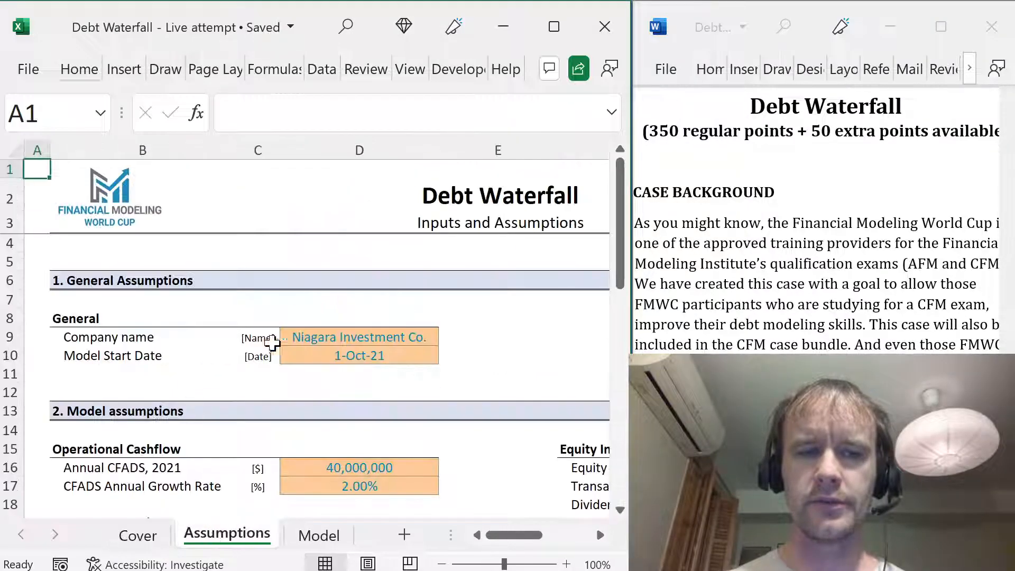
pyautogui.scroll(-7, 319, 360)
pyautogui.scroll(-5, 319, 359)
pyautogui.scroll(12, 319, 359)
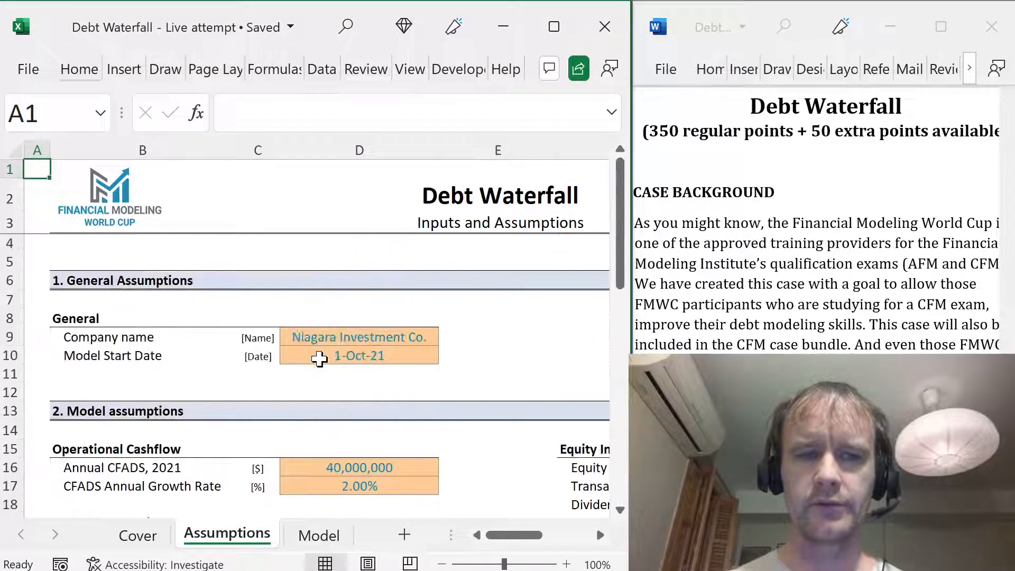
pyautogui.click(318, 537)
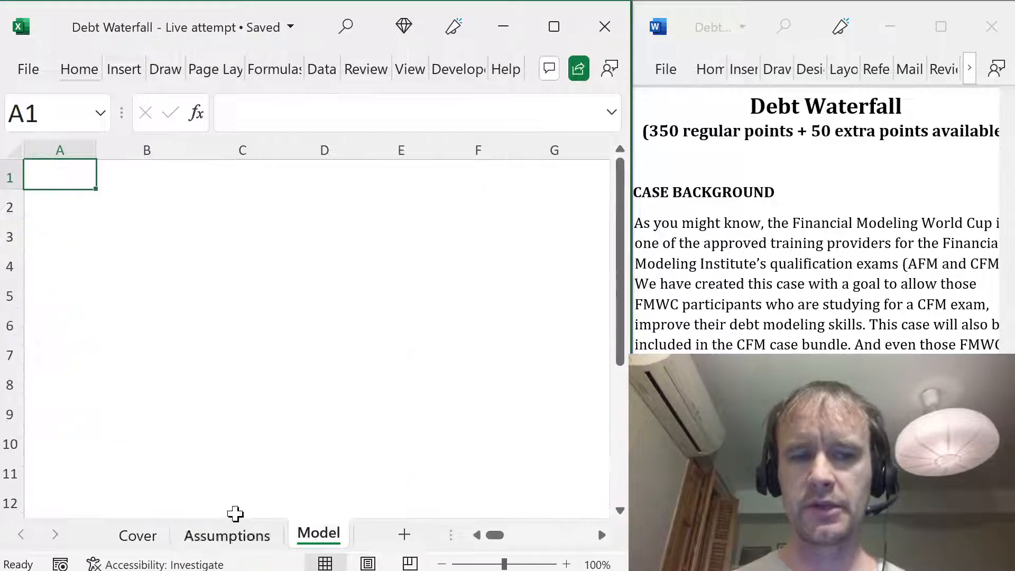
pyautogui.click(207, 542)
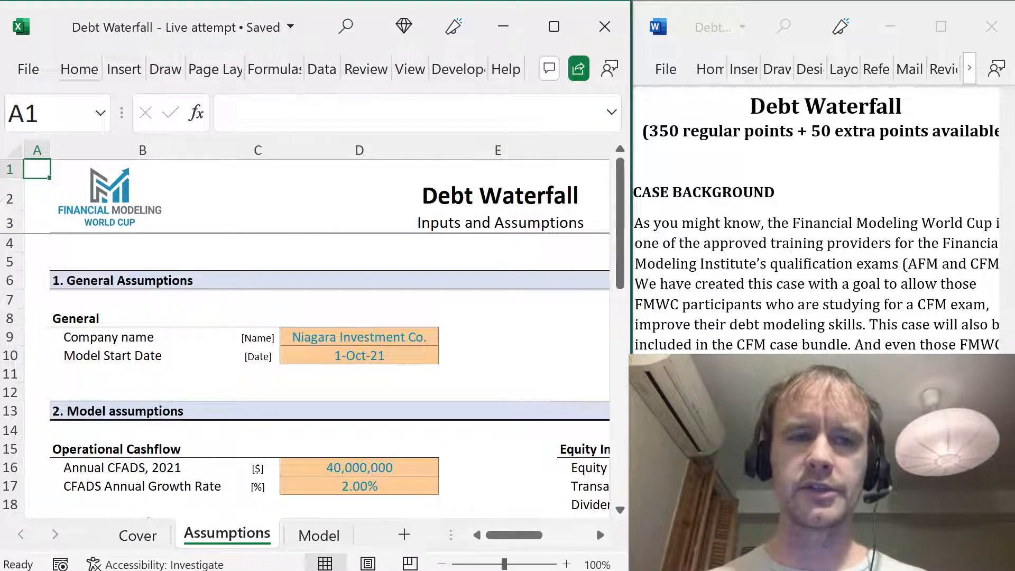
pyautogui.click(264, 116)
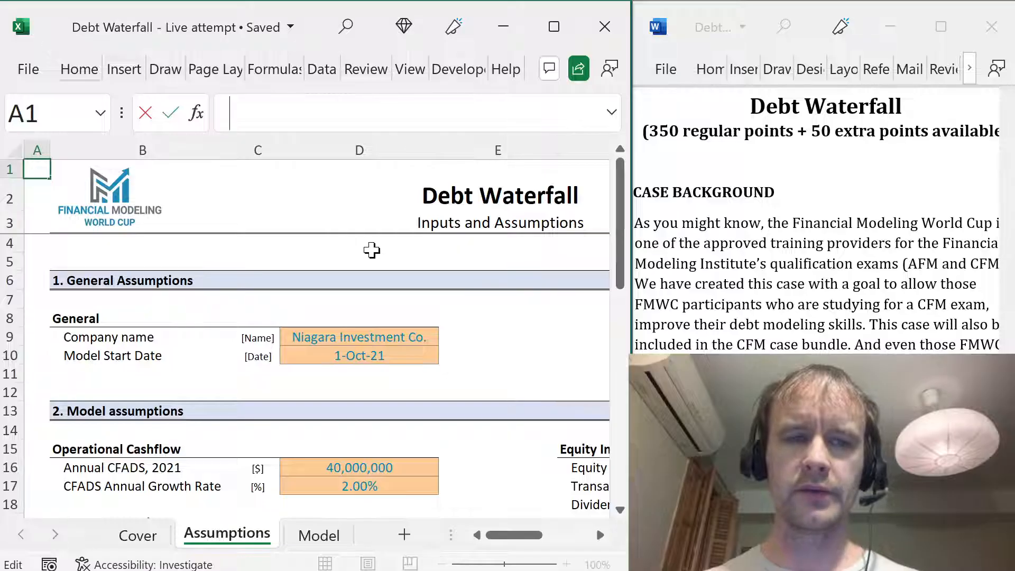
pyautogui.write('sdfsdfsdf')
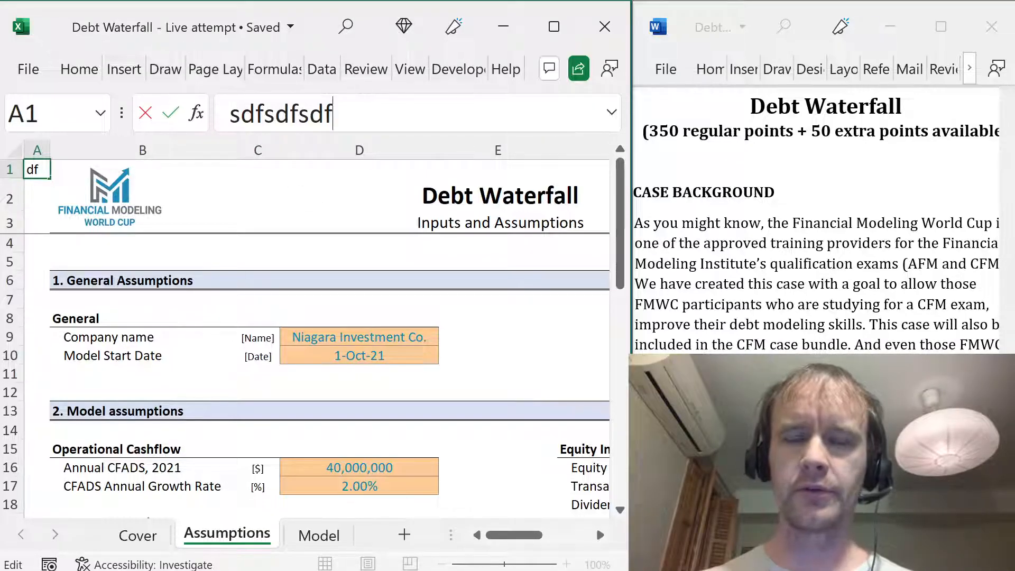
pyautogui.press('Escape')
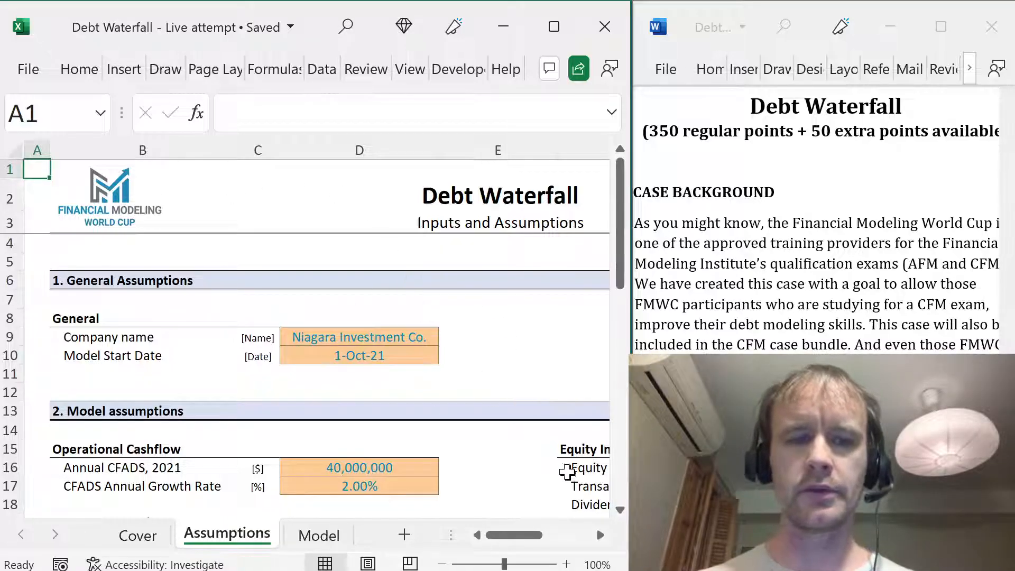
pyautogui.click(442, 564)
pyautogui.click(442, 565)
pyautogui.click(442, 564)
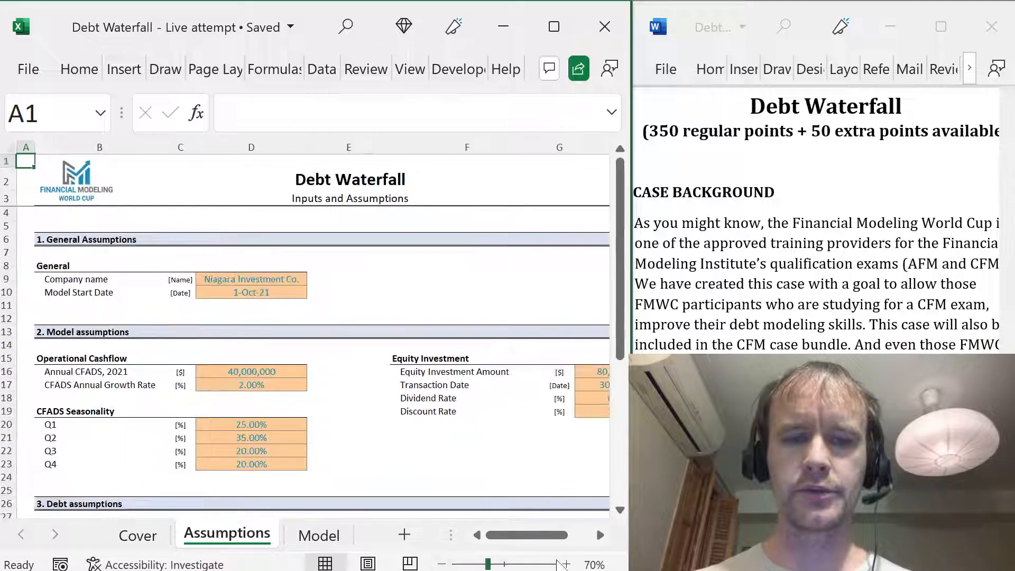
pyautogui.click(567, 565)
pyautogui.click(567, 564)
pyautogui.click(567, 565)
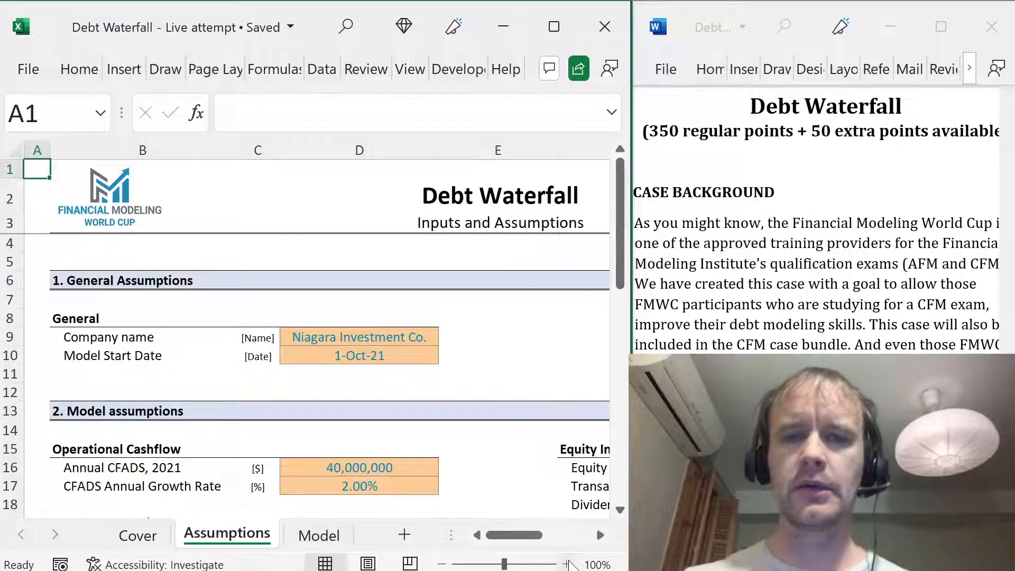
# - Flip through the Cover and Model sheets and return to the Assumptions sheet
pyautogui.click(229, 357)
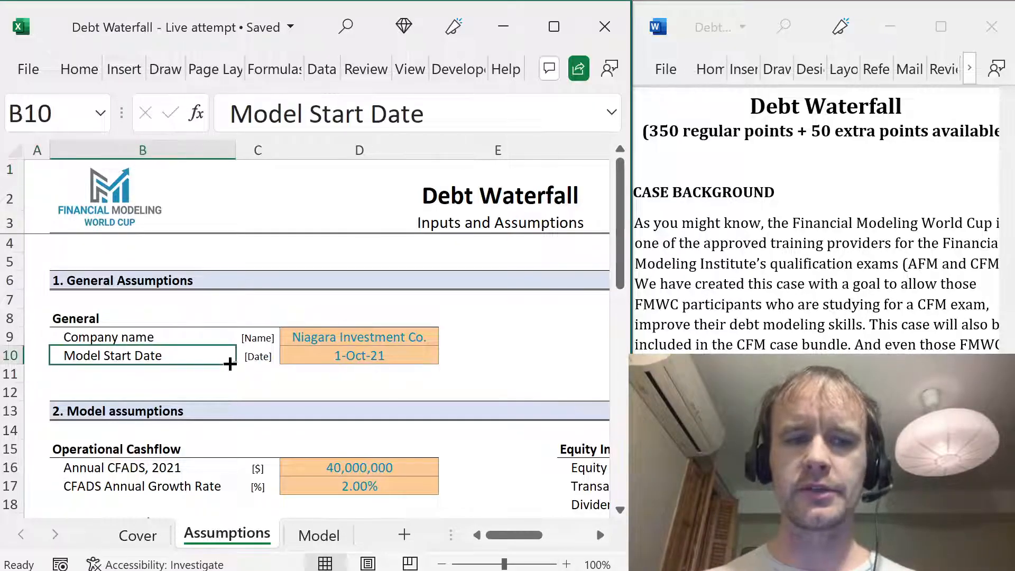
pyautogui.hotkey('ctrl', 'pageup')
pyautogui.hotkey('ctrl', 'pagedown')
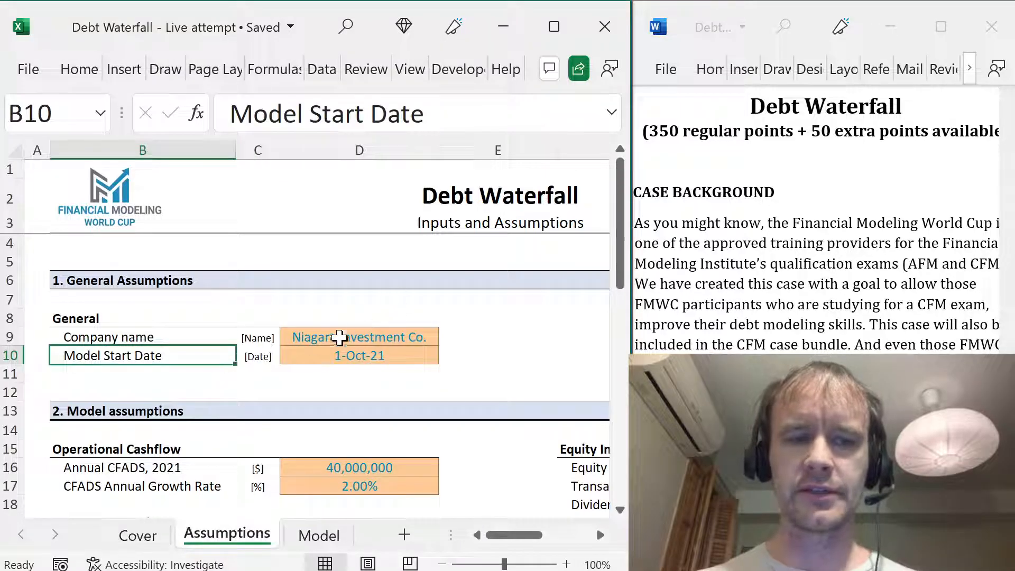
pyautogui.hotkey('ctrl', 'pagedown')
pyautogui.hotkey('ctrl', 'pageup')
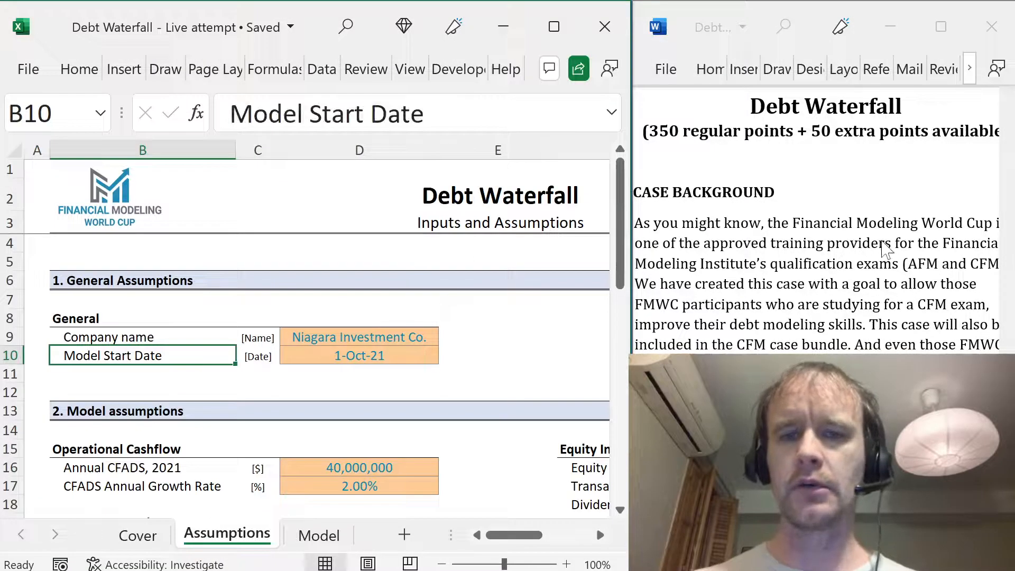
# - Switch to the Word case document, skim its full length, and return to the title
pyautogui.click(887, 251)
pyautogui.scroll(-12, 887, 252)
pyautogui.scroll(-20, 887, 252)
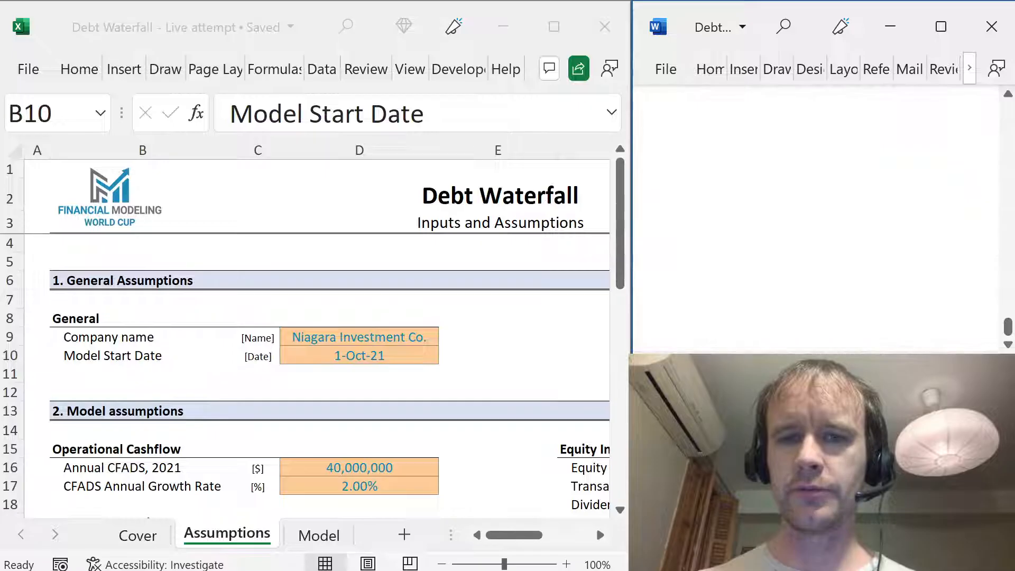
pyautogui.scroll(20, 886, 251)
pyautogui.scroll(5, 887, 251)
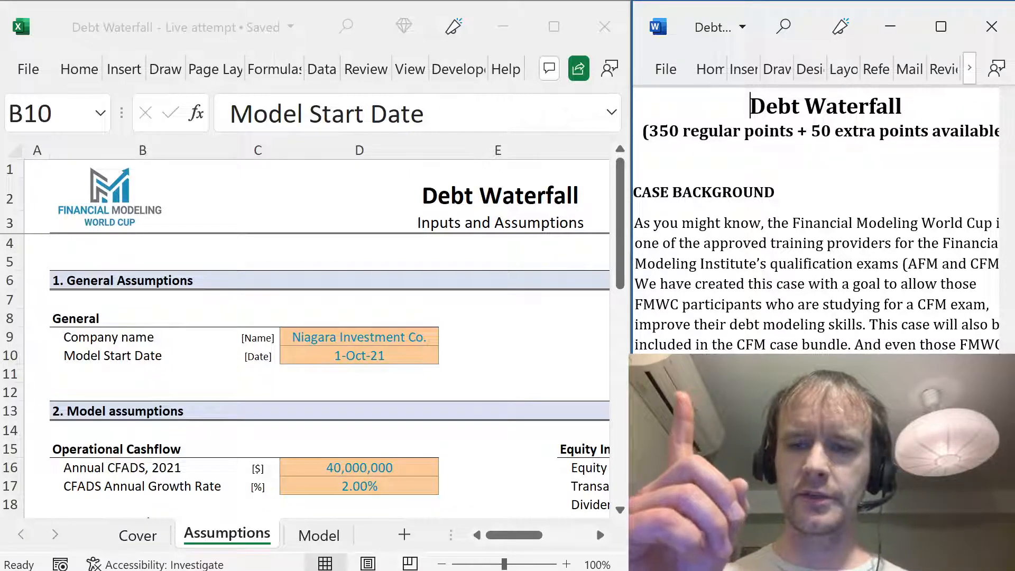
pyautogui.scroll(-15, 817, 222)
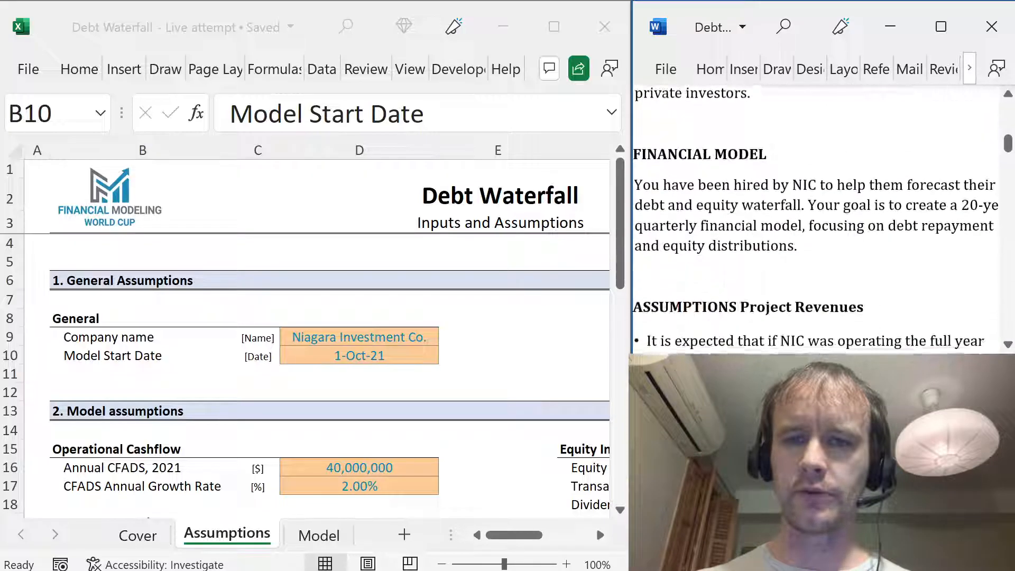
pyautogui.scroll(15, 817, 219)
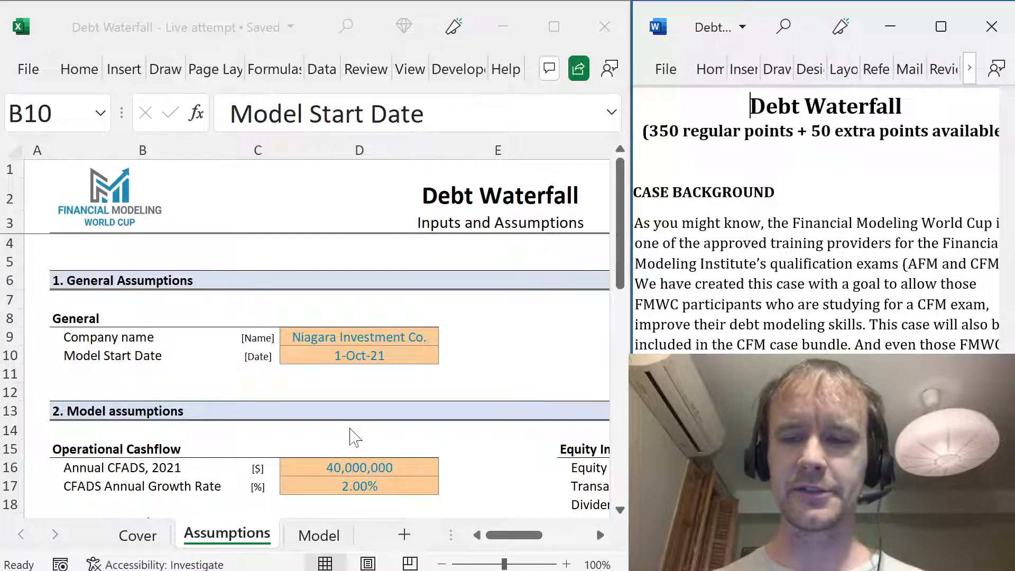
# - Read the case background and financial model sections, highlighting the hydropower plant, operations start date, 20 years of operations and quarterly basis
pyautogui.click(771, 243)
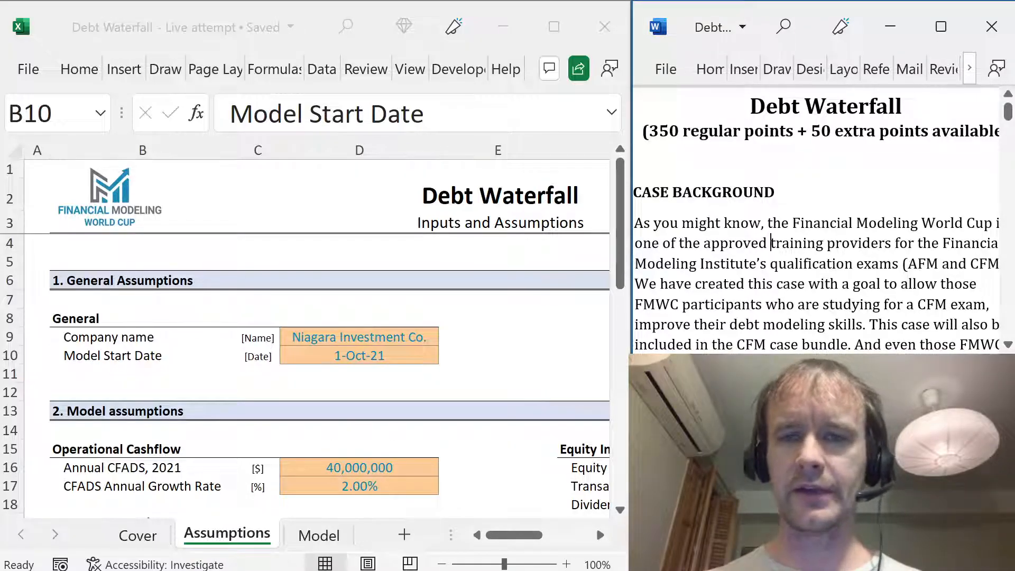
pyautogui.scroll(-4, 771, 243)
pyautogui.scroll(2, 817, 219)
pyautogui.scroll(-4, 817, 220)
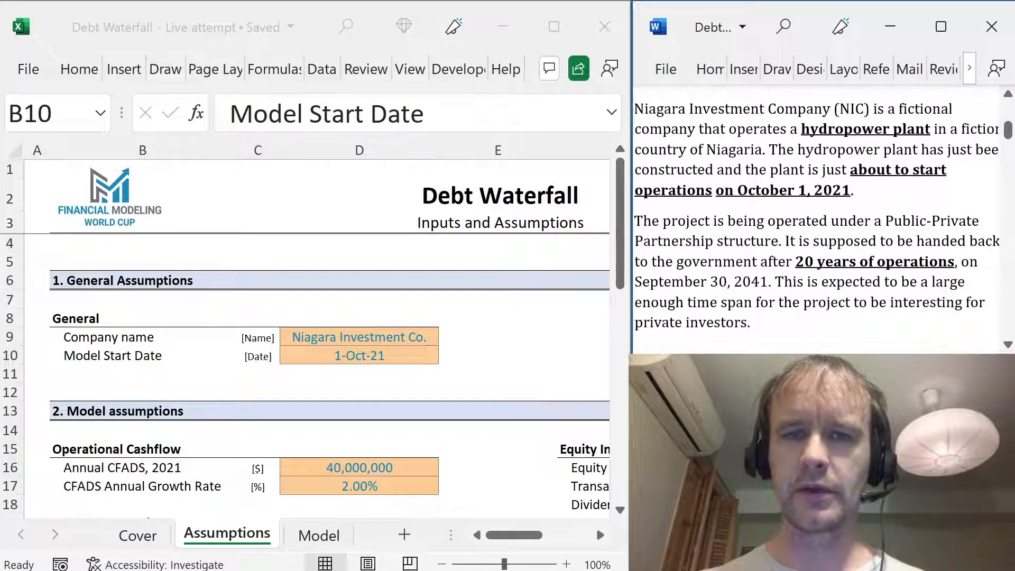
pyautogui.moveTo(802, 129); pyautogui.dragTo(930, 129)
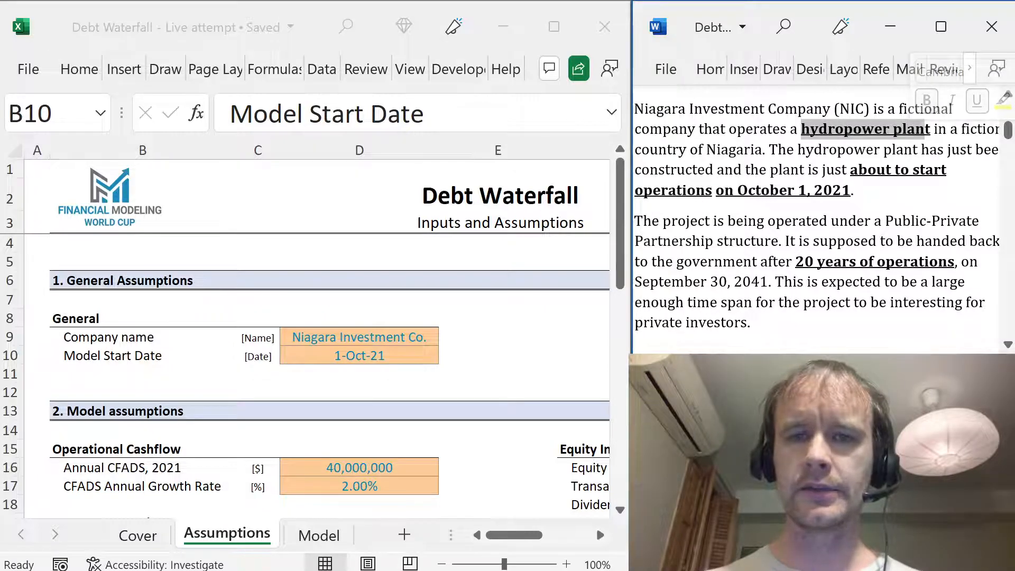
pyautogui.moveTo(850, 170); pyautogui.dragTo(858, 196)
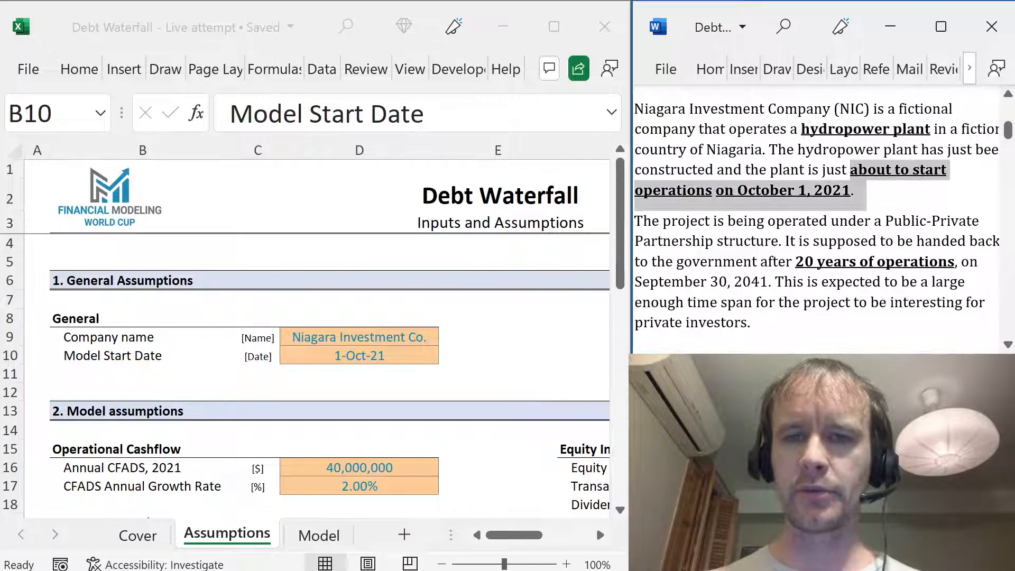
pyautogui.scroll(-1, 846, 212)
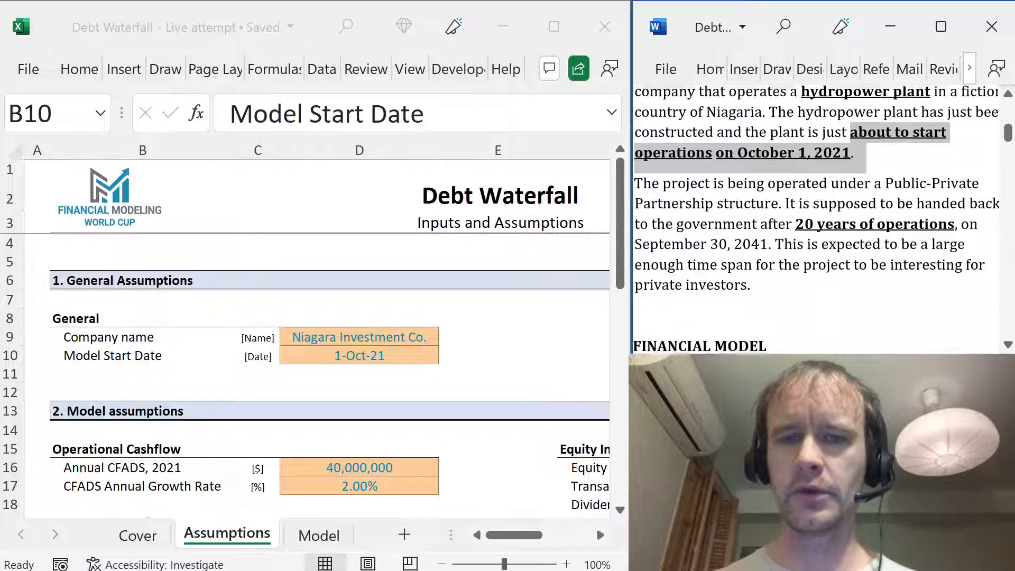
pyautogui.moveTo(797, 211); pyautogui.dragTo(955, 211)
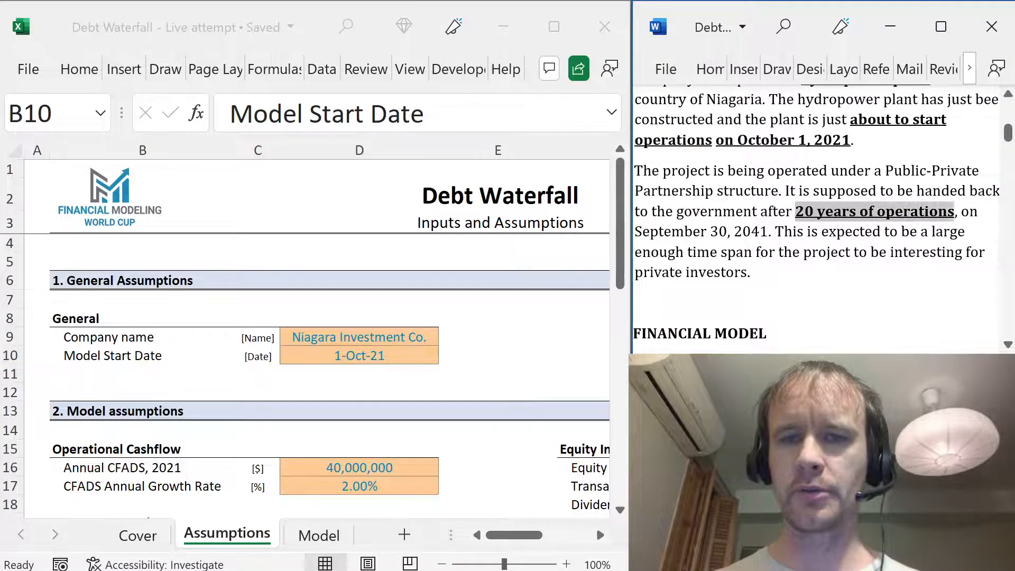
pyautogui.scroll(-4, 817, 212)
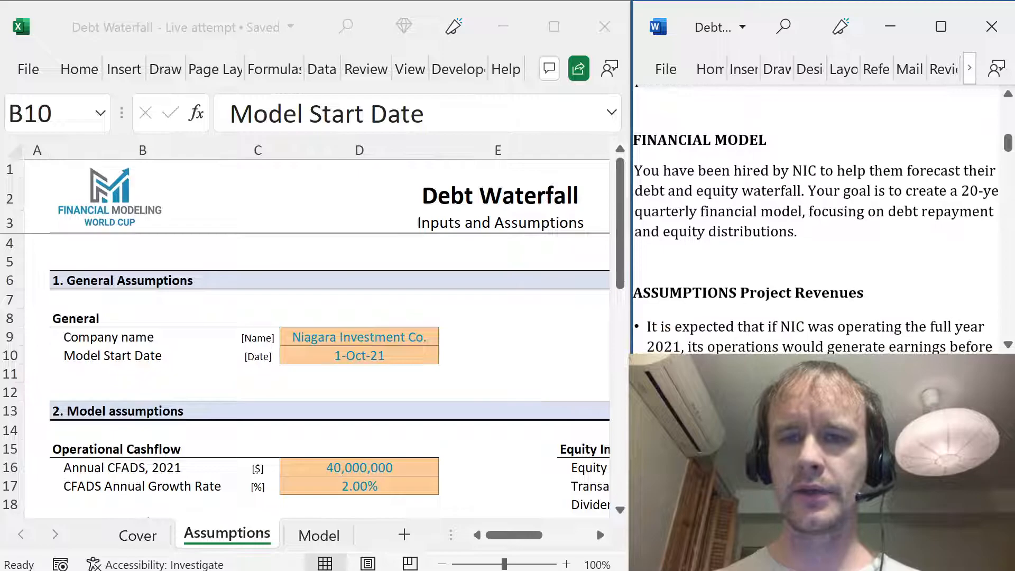
pyautogui.doubleClick(671, 212)
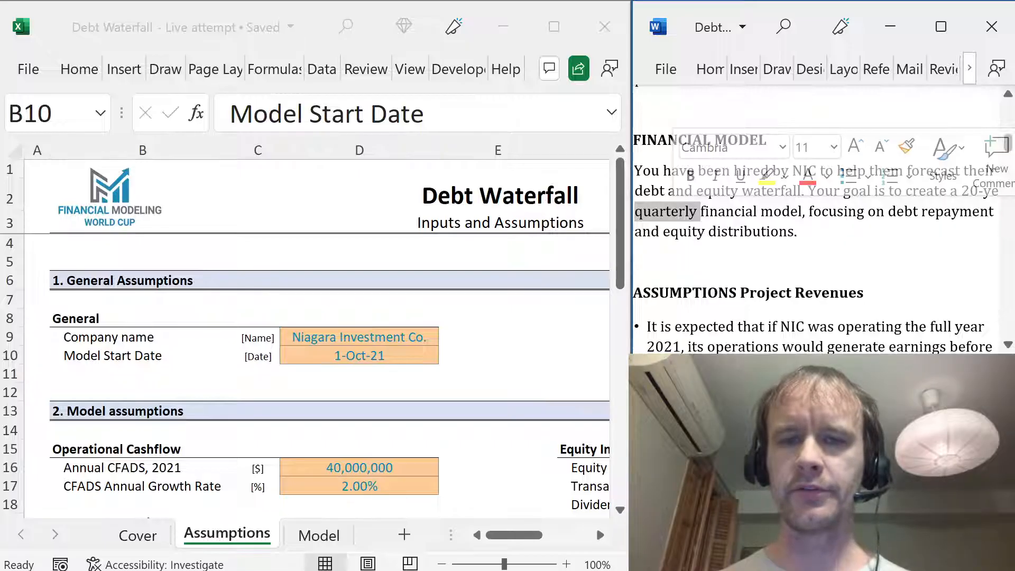
pyautogui.click(802, 232)
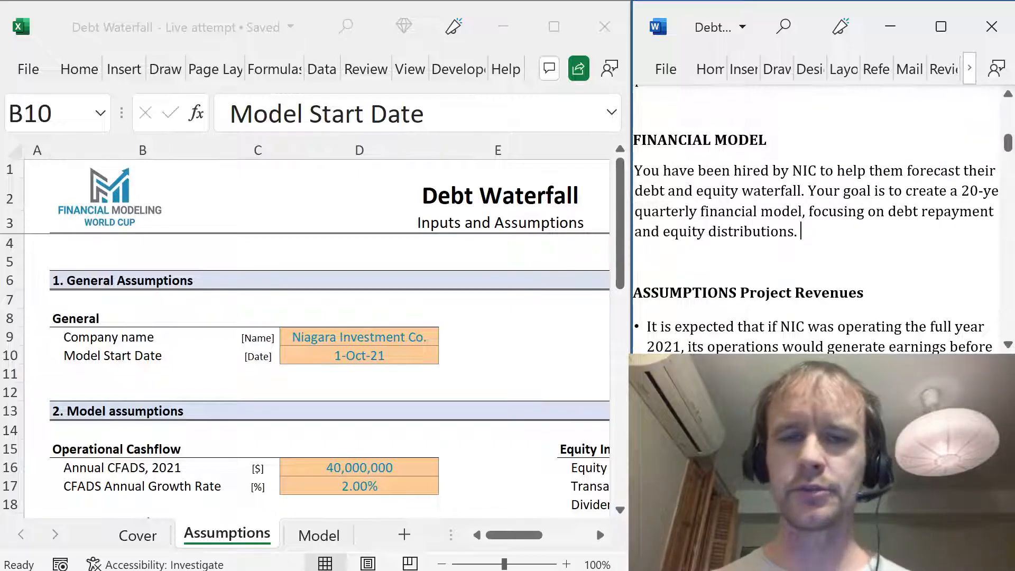
# - Read through the case document's revenue, revolver, equity and waterfall sections, and return to the case background
pyautogui.scroll(-1, 814, 222)
pyautogui.scroll(-2, 815, 222)
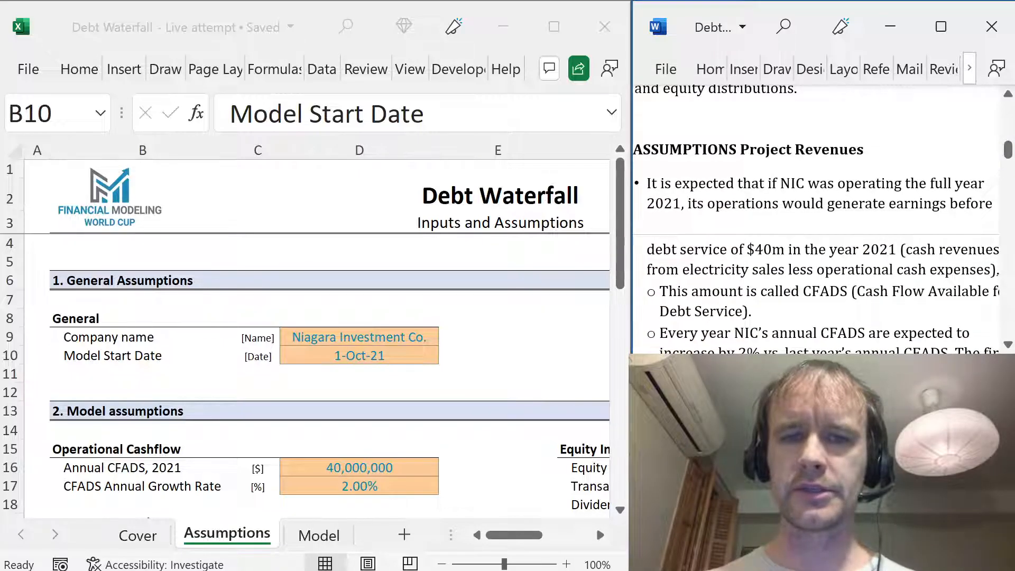
pyautogui.click(365, 405)
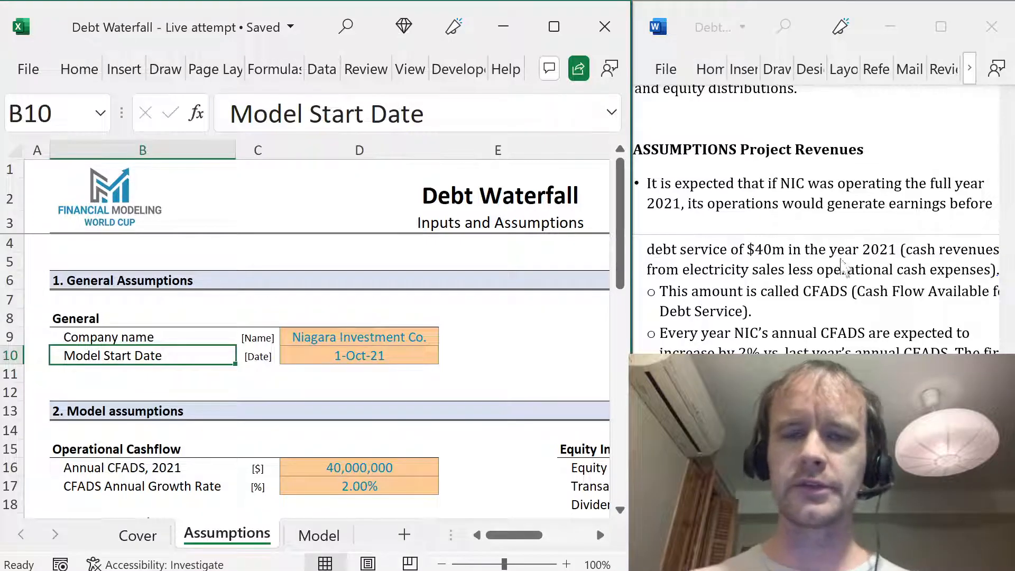
pyautogui.click(767, 207)
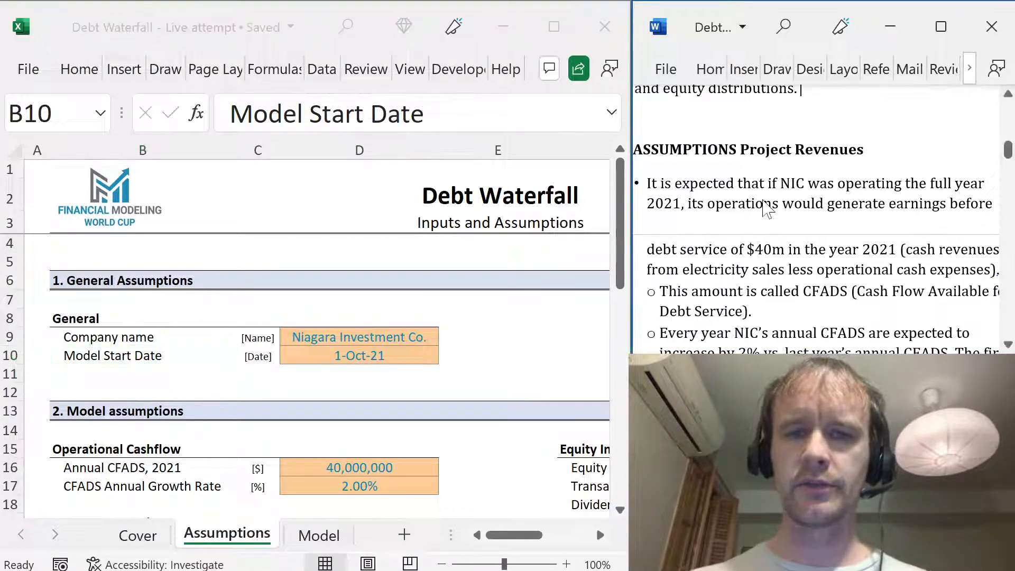
pyautogui.scroll(-5, 766, 207)
pyautogui.scroll(-6, 823, 220)
pyautogui.scroll(-7, 824, 221)
pyautogui.scroll(-8, 823, 220)
pyautogui.scroll(-5, 775, 203)
pyautogui.scroll(-1, 823, 212)
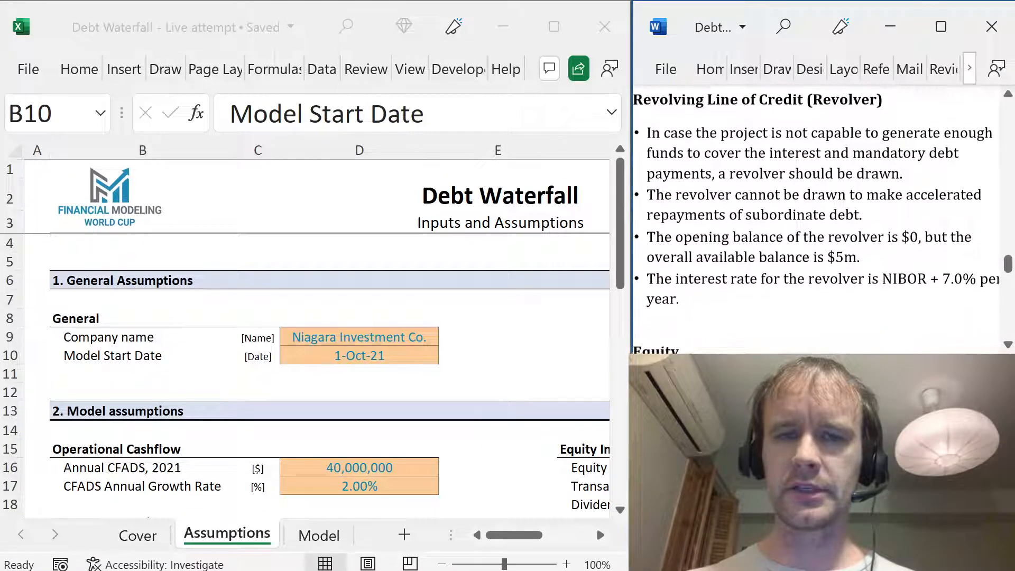
pyautogui.scroll(-5, 817, 220)
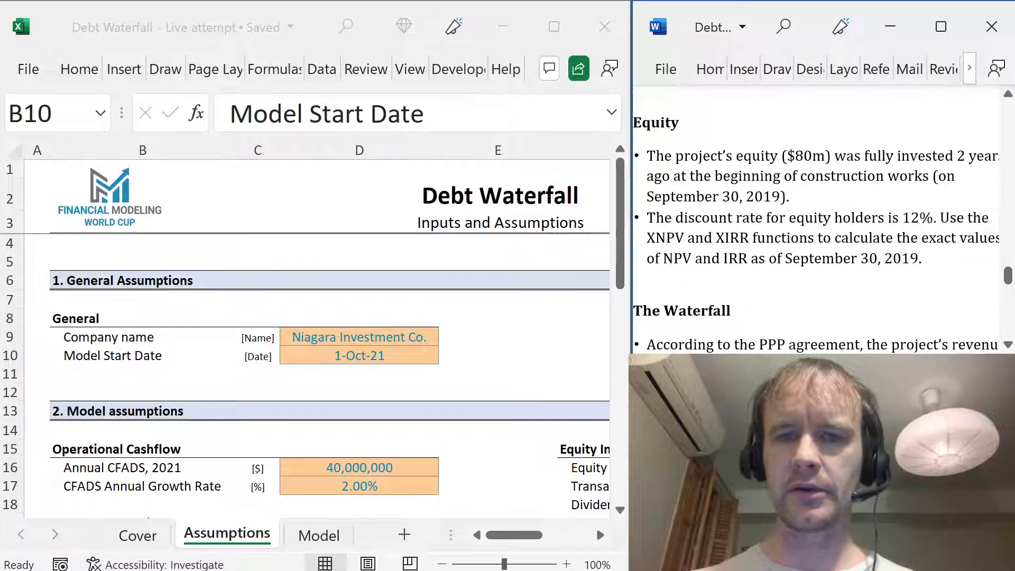
pyautogui.scroll(-6, 820, 223)
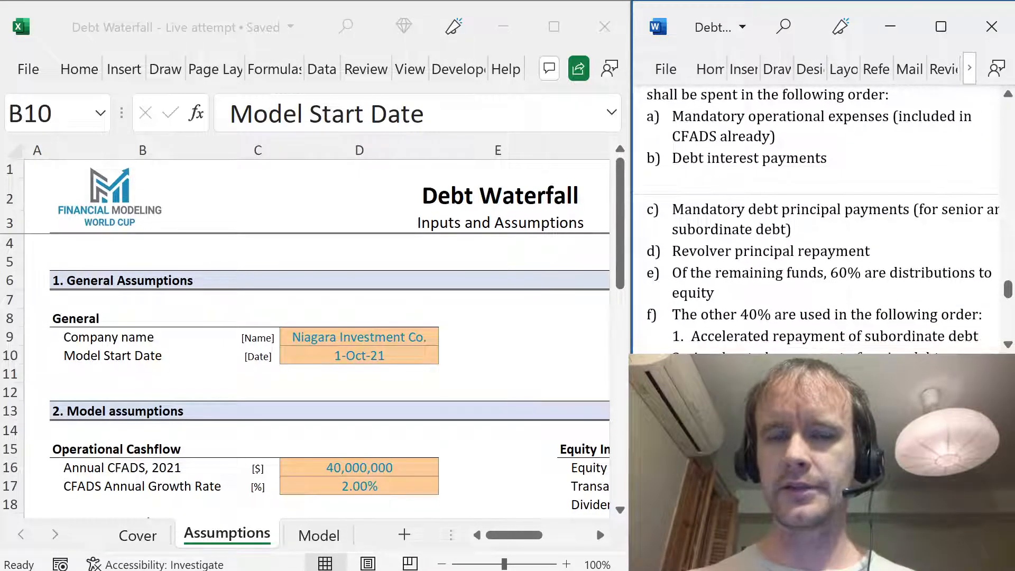
pyautogui.scroll(1, 750, 193)
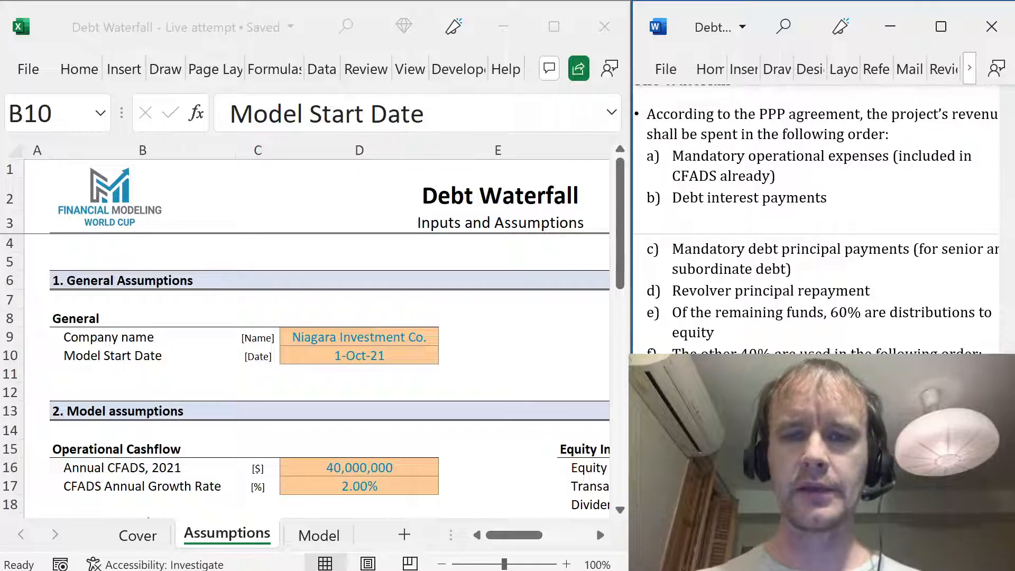
pyautogui.scroll(2, 817, 212)
pyautogui.scroll(15, 817, 212)
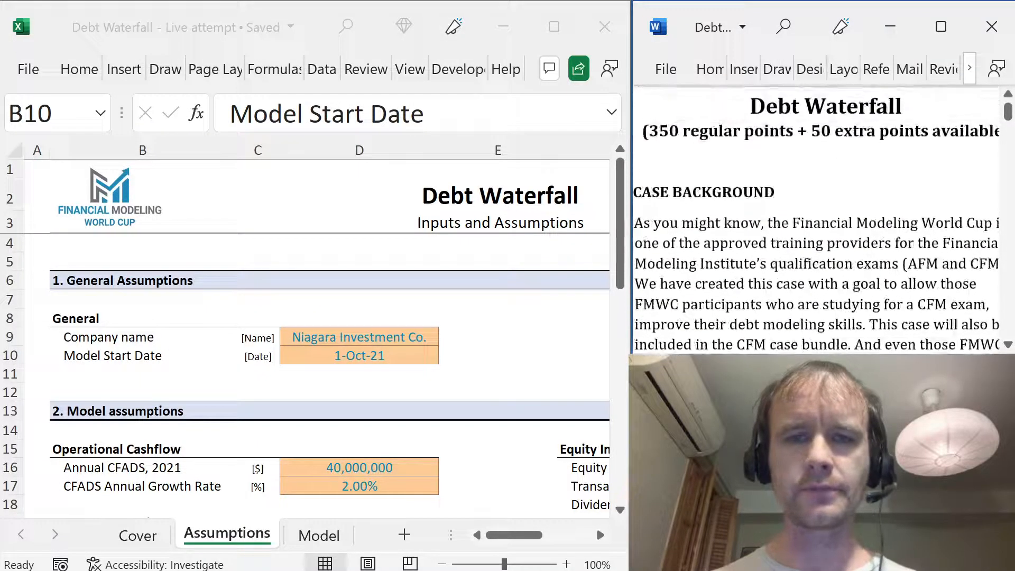
pyautogui.scroll(-8, 817, 212)
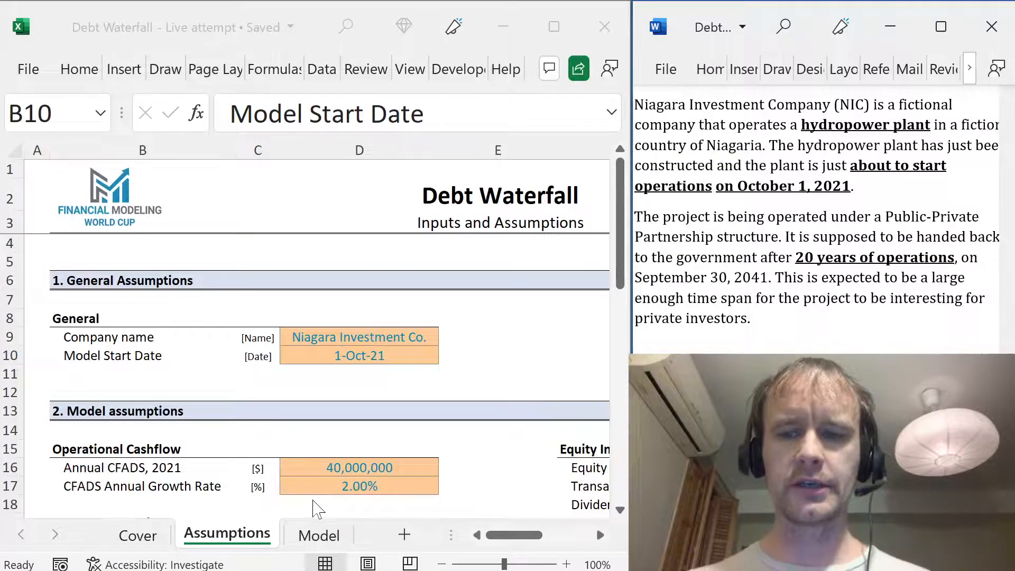
# - Switch to the Excel workbook, check the Model Start Date input, and label A1 "Q start" and A2 "Q end" on the Model sheet
pyautogui.click(316, 544)
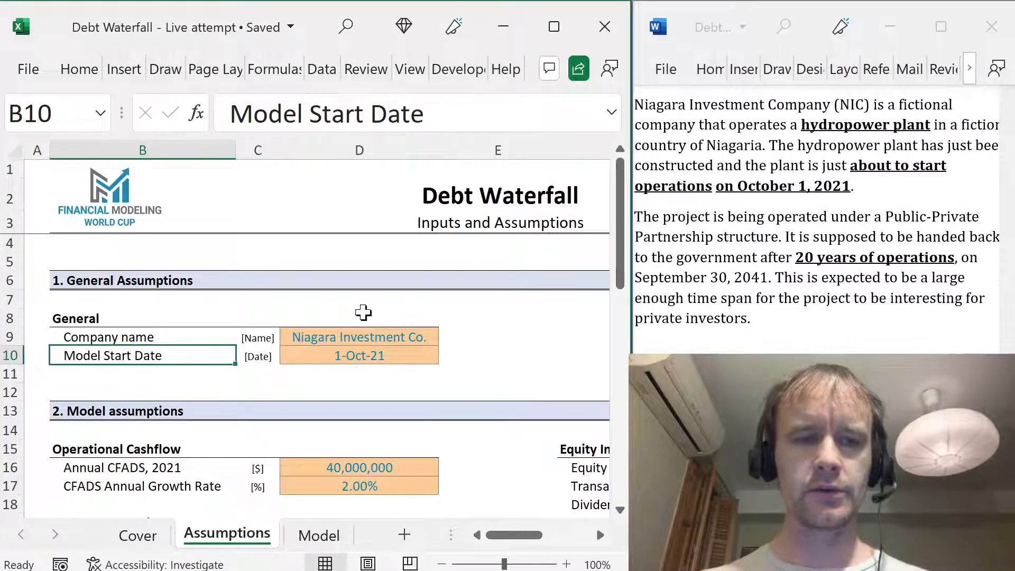
pyautogui.click(337, 356)
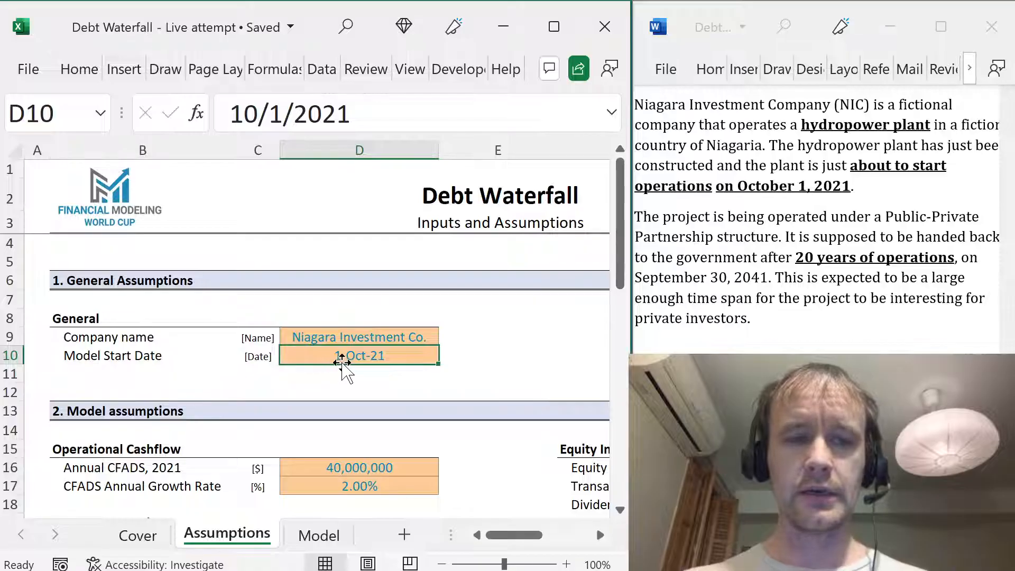
pyautogui.click(320, 544)
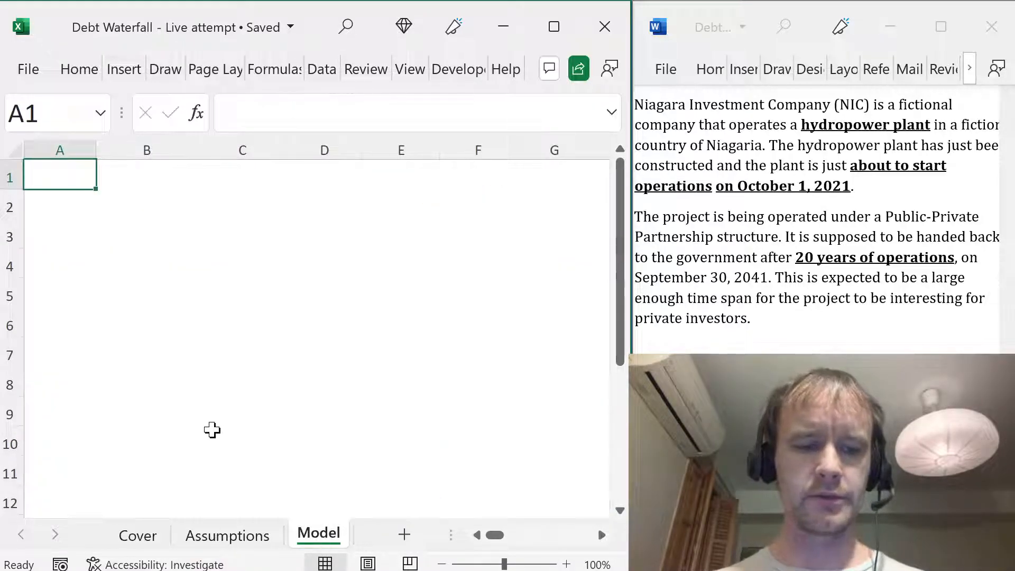
pyautogui.write('Q star')
pyautogui.press('Return')
pyautogui.press('Up')
pyautogui.press('F2')
pyautogui.write('t')
pyautogui.press('Return')
pyautogui.write('Q en')
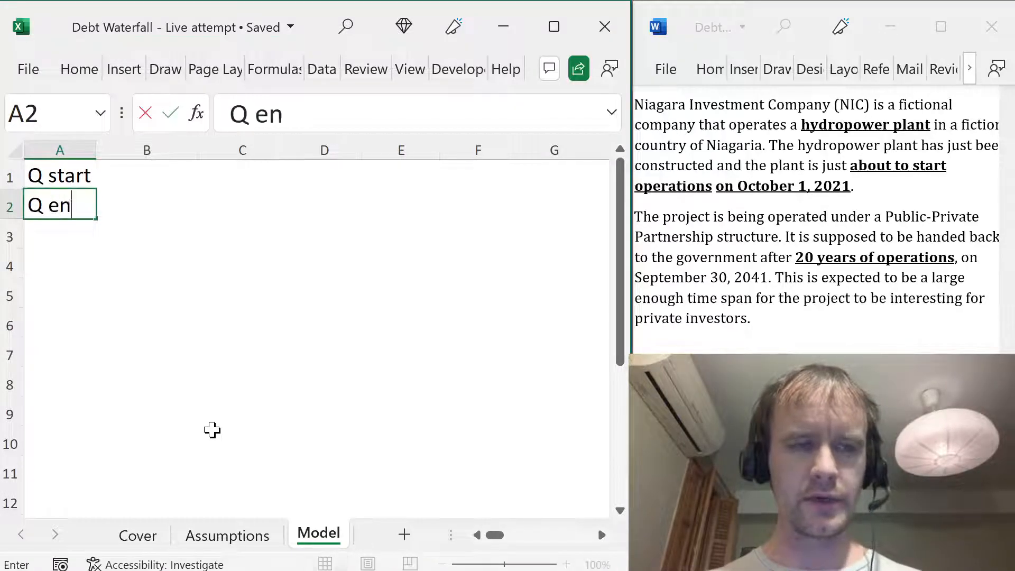
pyautogui.write('d')
# - Link cell C1 of the Model sheet to the Model Start Date with =Assumptions!D10
pyautogui.press('Right')
pyautogui.press('Up')
pyautogui.press('Right')
pyautogui.press('Left')
pyautogui.hotkey('ctrl', 'space')
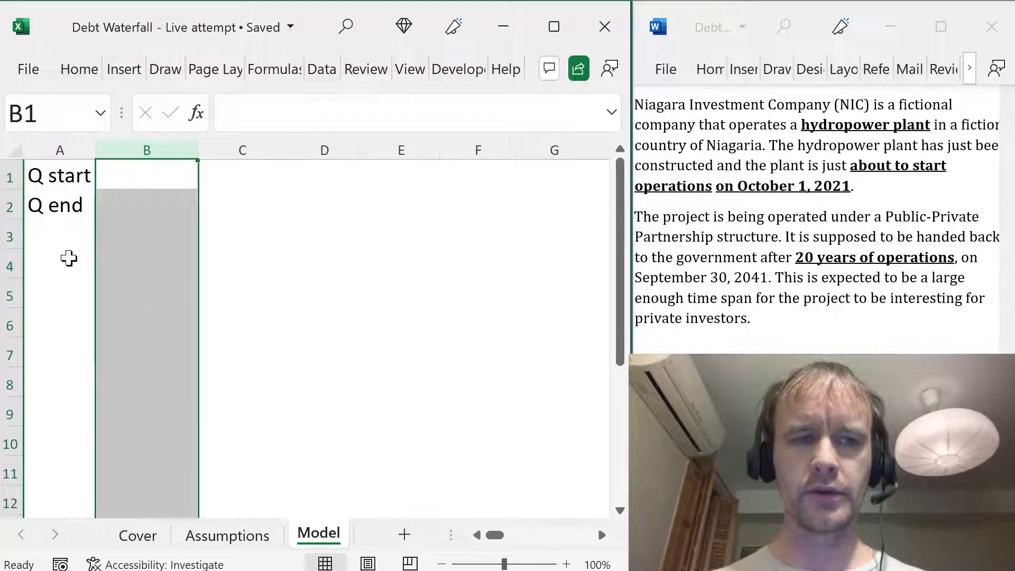
pyautogui.click(220, 174)
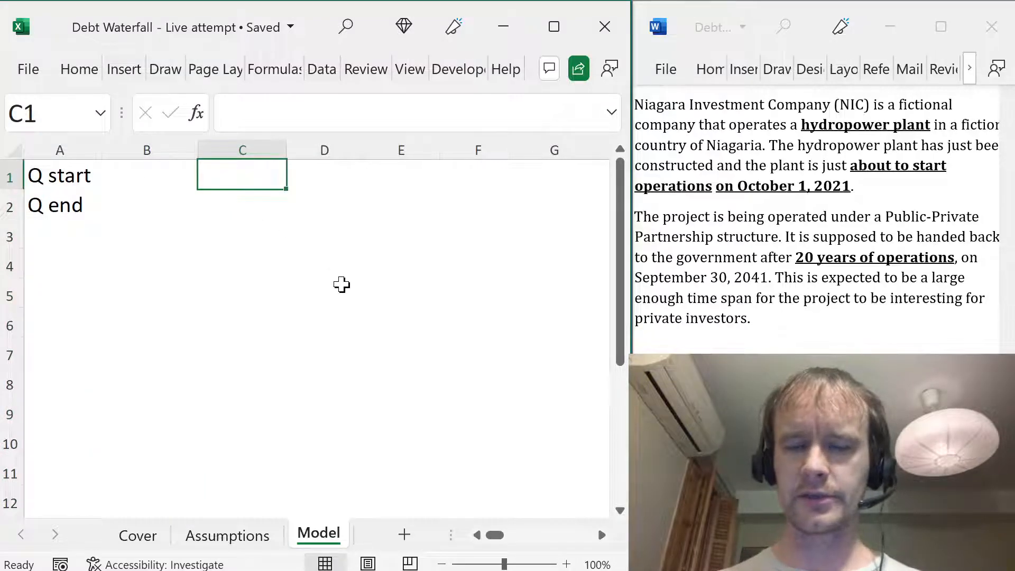
pyautogui.write('=')
pyautogui.hotkey('ctrl', 'pageup')
pyautogui.click(337, 359)
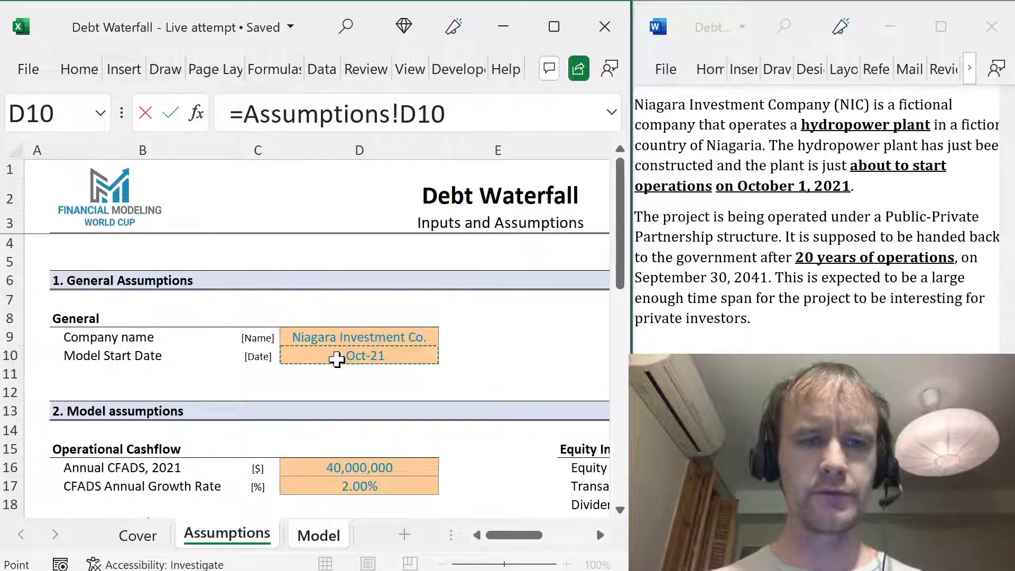
pyautogui.hotkey('ctrl', 'Return')
# - Apply the custom date format mmm-yy to the quarter start date in C1
pyautogui.hotkey('ctrl', '1')
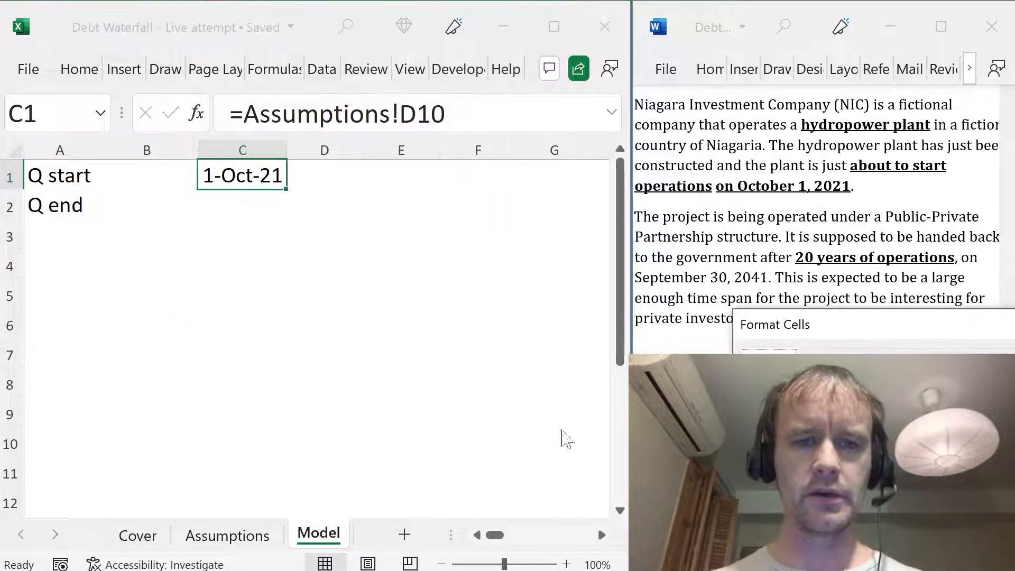
pyautogui.moveTo(920, 337); pyautogui.dragTo(315, 201)
pyautogui.press('BackSpace')
pyautogui.press('BackSpace')
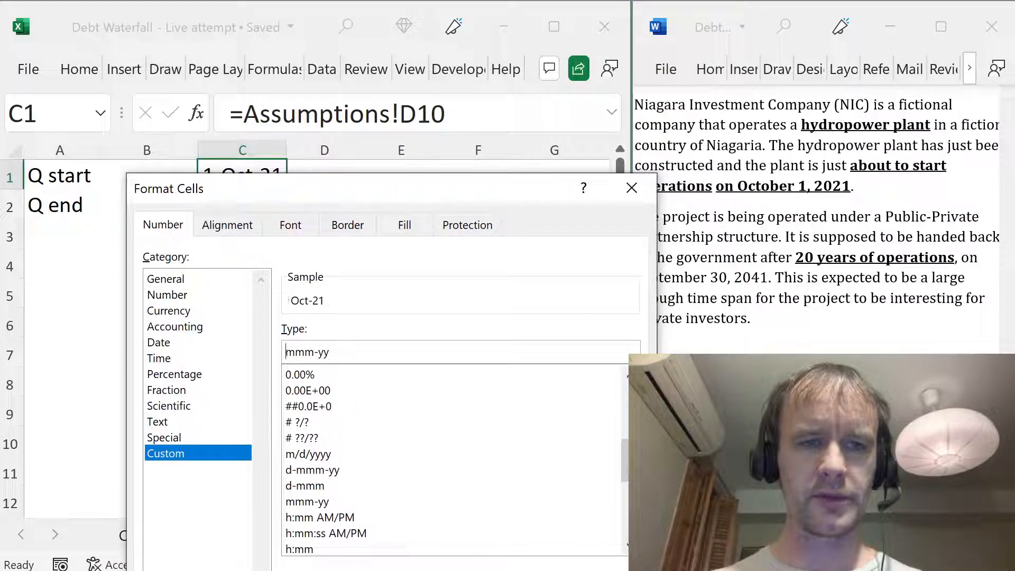
pyautogui.press('Return')
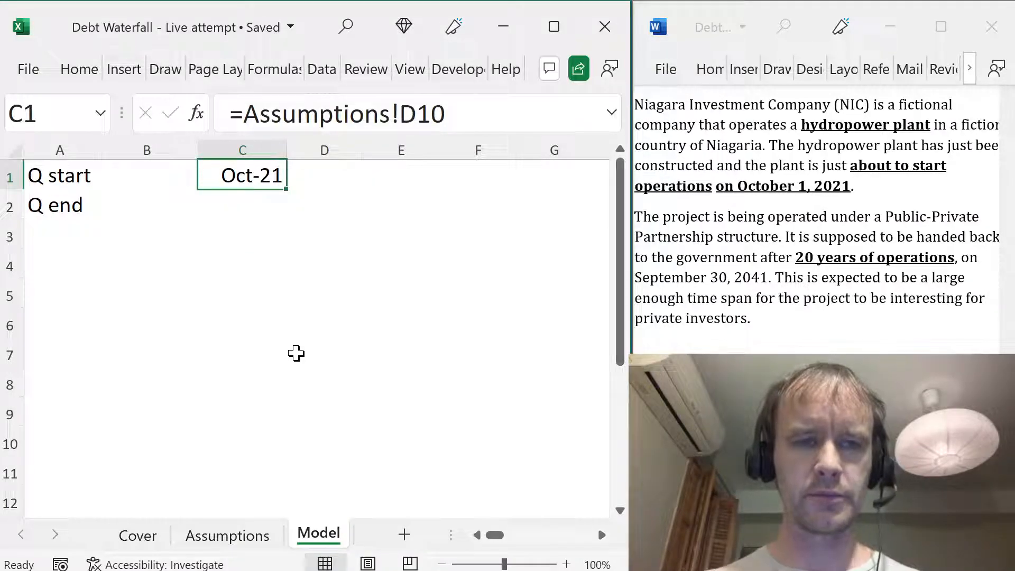
# - Color the quarter start date in C1 red
pyautogui.hotkey('alt', 'h')
pyautogui.press('f')
pyautogui.press('c')
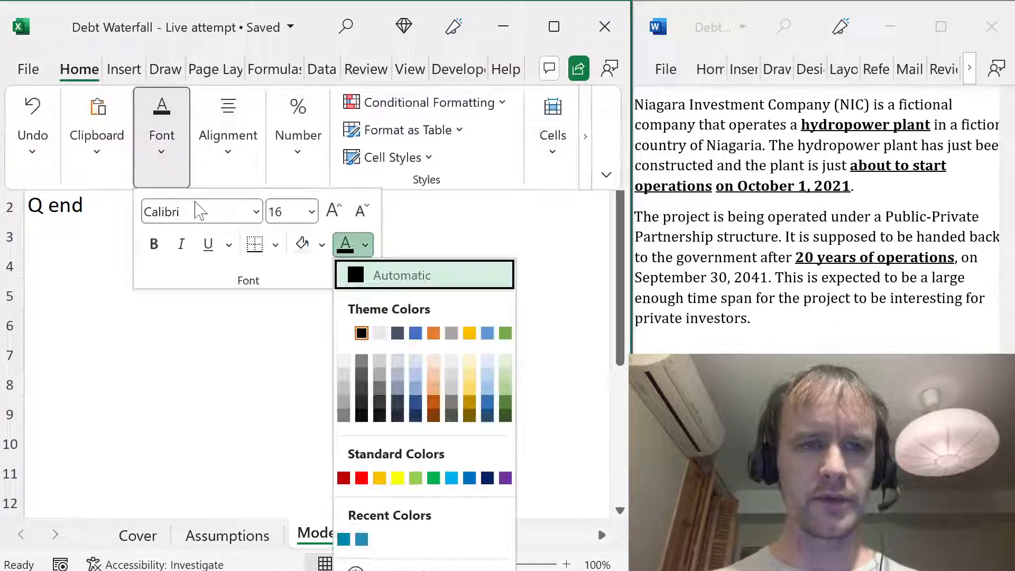
pyautogui.click(363, 479)
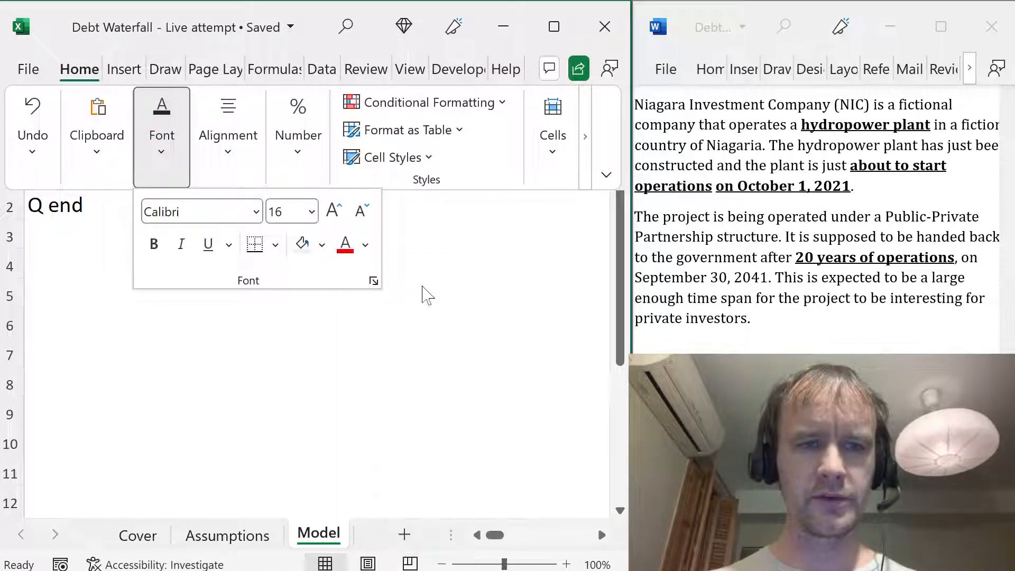
pyautogui.press('Escape')
pyautogui.press('Escape')
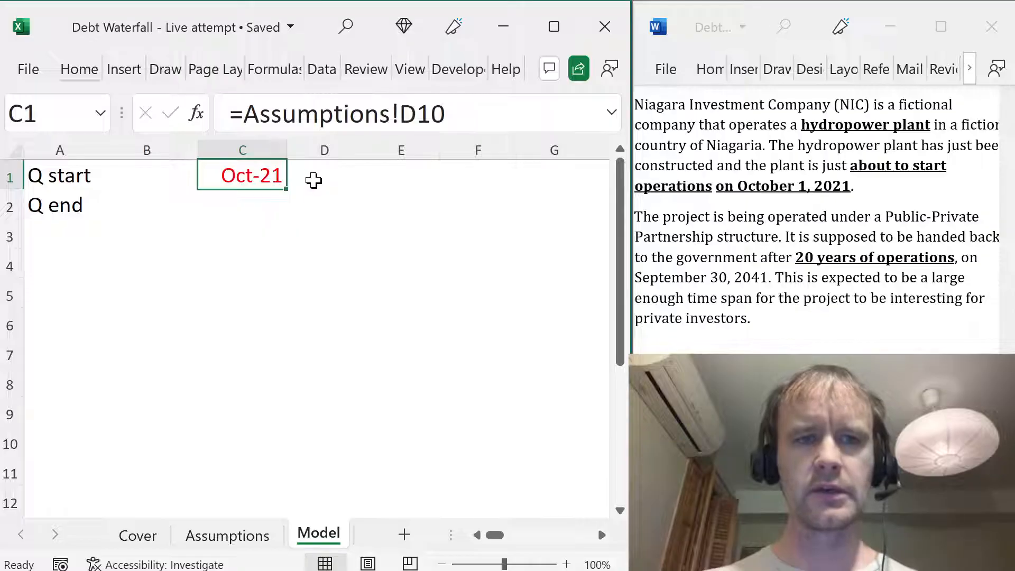
# - Calculate the first quarter's end date in C2 with =EOMONTH(C1,2)
pyautogui.click(314, 180)
pyautogui.press('Left')
pyautogui.press('Down')
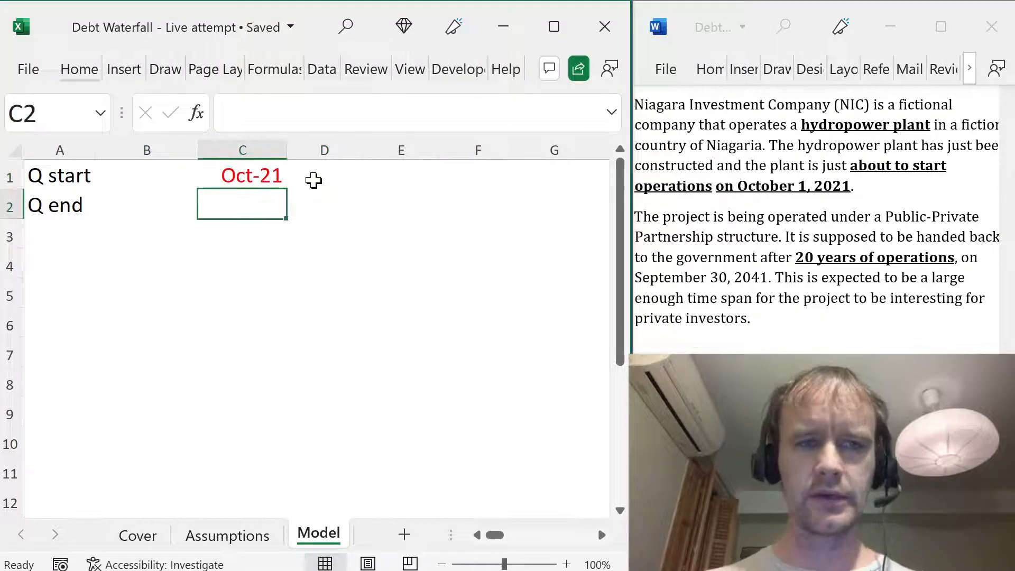
pyautogui.write('=eom')
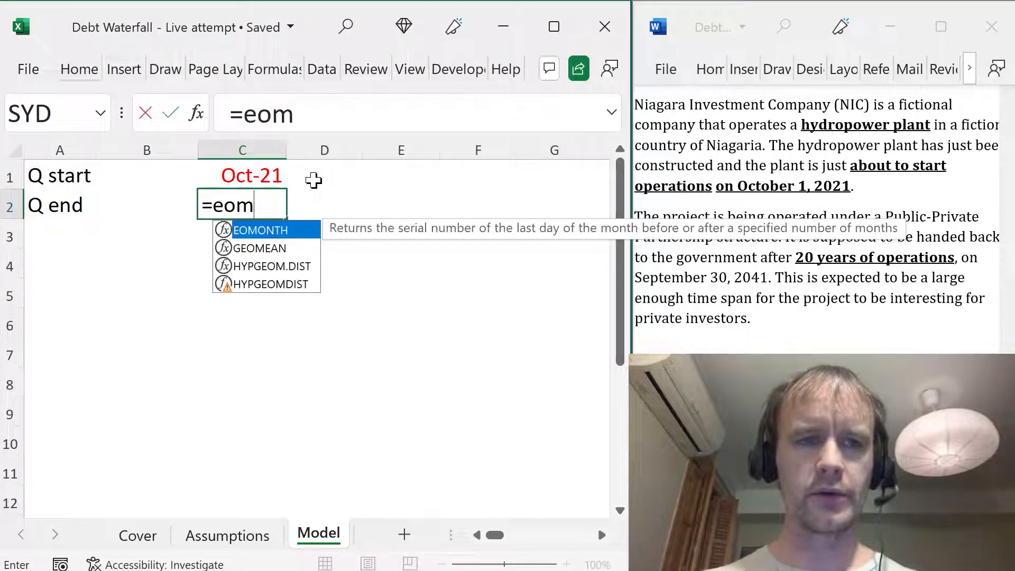
pyautogui.press('Tab')
pyautogui.press('Up')
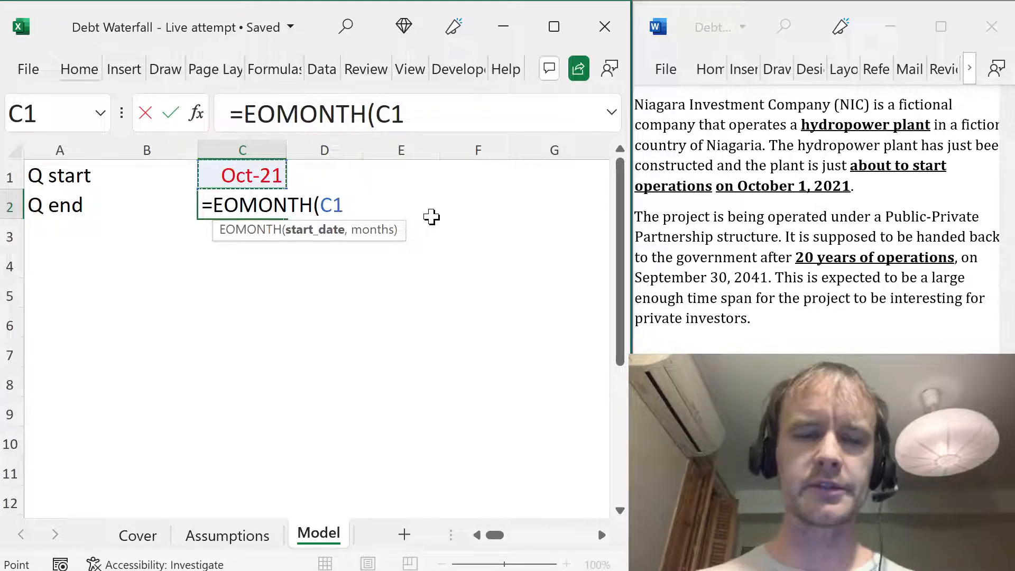
pyautogui.write(',2')
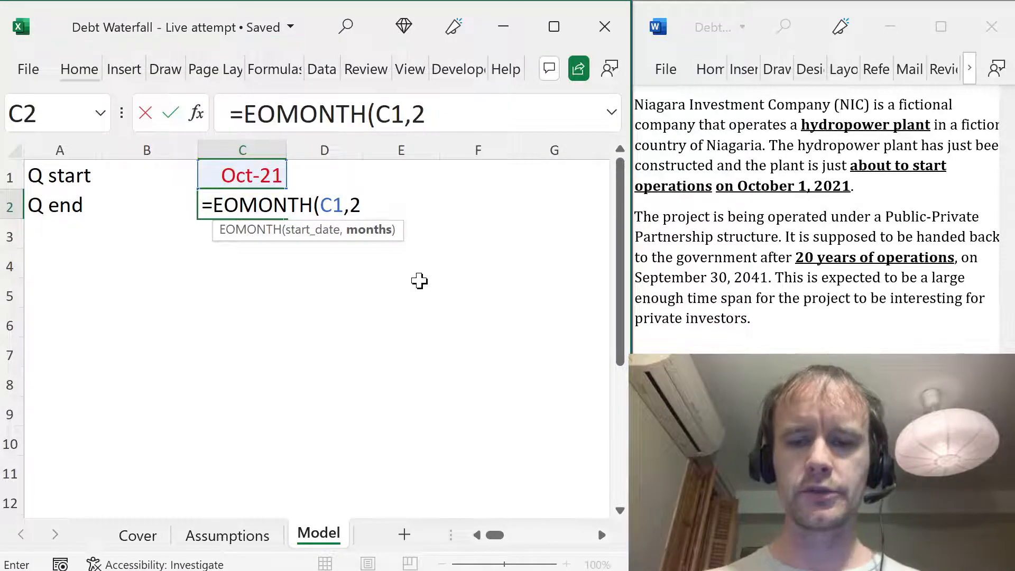
pyautogui.write(')')
pyautogui.hotkey('ctrl', 'Return')
# - Copy the formatting of C1 onto C2 and reset the font color of C2 to automatic
pyautogui.press('Up')
pyautogui.hotkey('ctrl', 'c')
pyautogui.press('Down')
pyautogui.hotkey('alt', 'e')
pyautogui.press('s')
pyautogui.press('t')
pyautogui.press('Return')
pyautogui.hotkey('alt', 'h')
pyautogui.press('f')
pyautogui.press('c')
pyautogui.press('a')
# - Set the second quarter's start in D1 to =C2+1 and fill the quarter end formula from C2 into D2
pyautogui.press('Up')
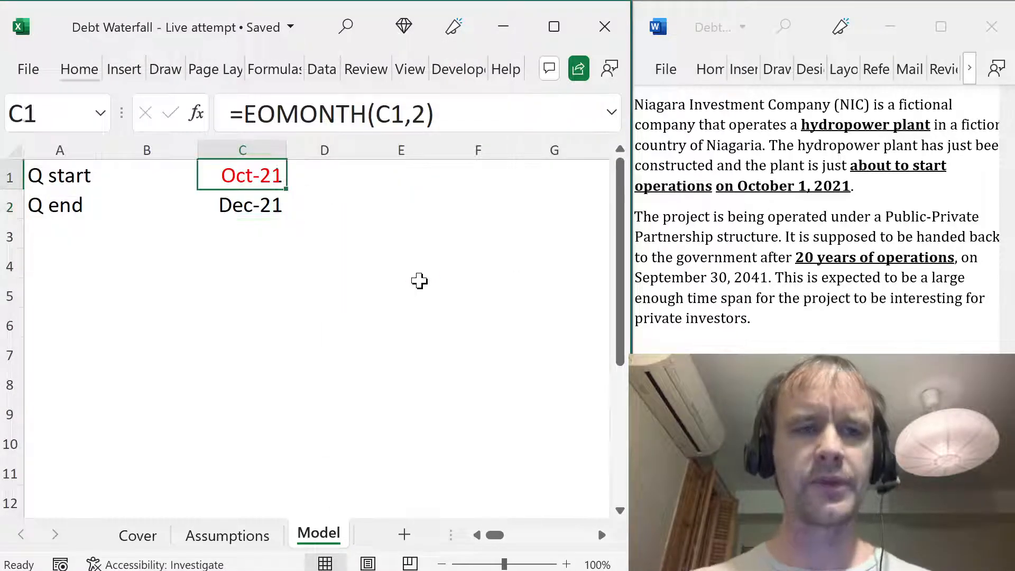
pyautogui.press('Right')
pyautogui.write('=')
pyautogui.press('Down')
pyautogui.press('Left')
pyautogui.write('+1')
pyautogui.press('Return')
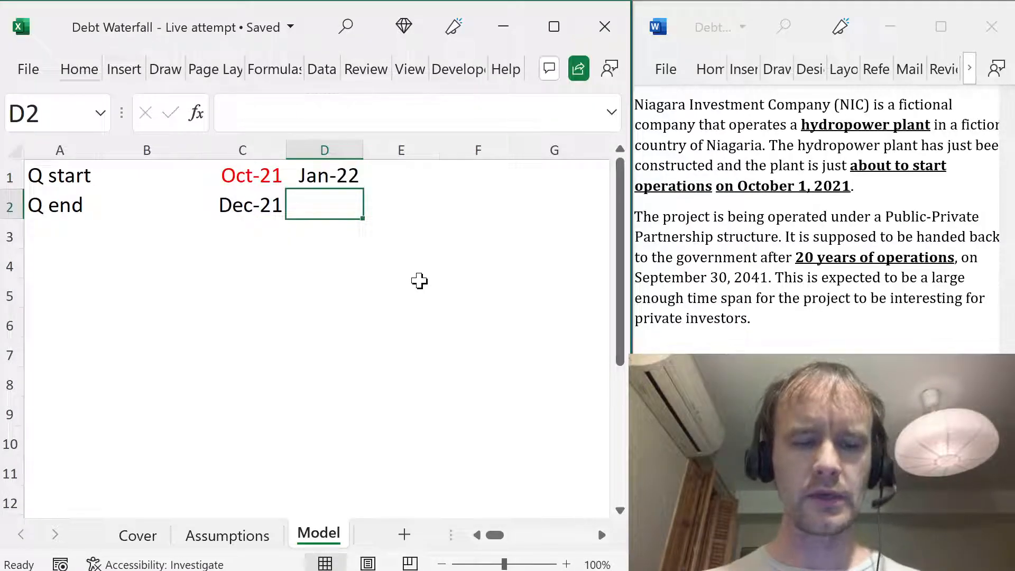
pyautogui.hotkey('ctrl', 'r')
# - Enter =SEQUENCE(,80) in C3 as a helper row counting 80 quarters, and go to its last column
pyautogui.press('Up')
pyautogui.press('Down')
pyautogui.press('Down')
pyautogui.press('Left')
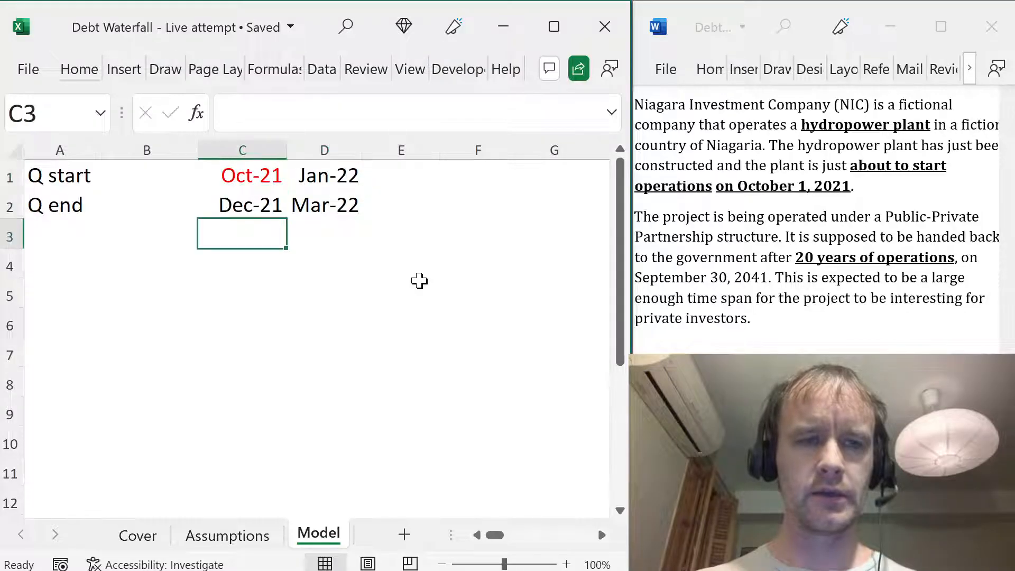
pyautogui.write('=seq')
pyautogui.press('Tab')
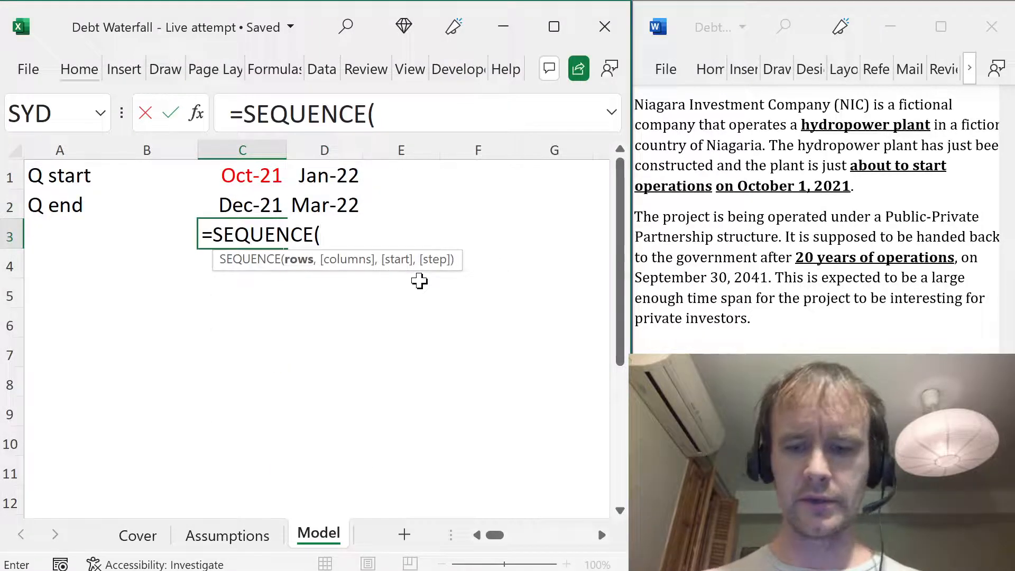
pyautogui.write(',800')
pyautogui.press('BackSpace')
pyautogui.press('Return')
pyautogui.press('Up')
pyautogui.hotkey('ctrl', 'Right')
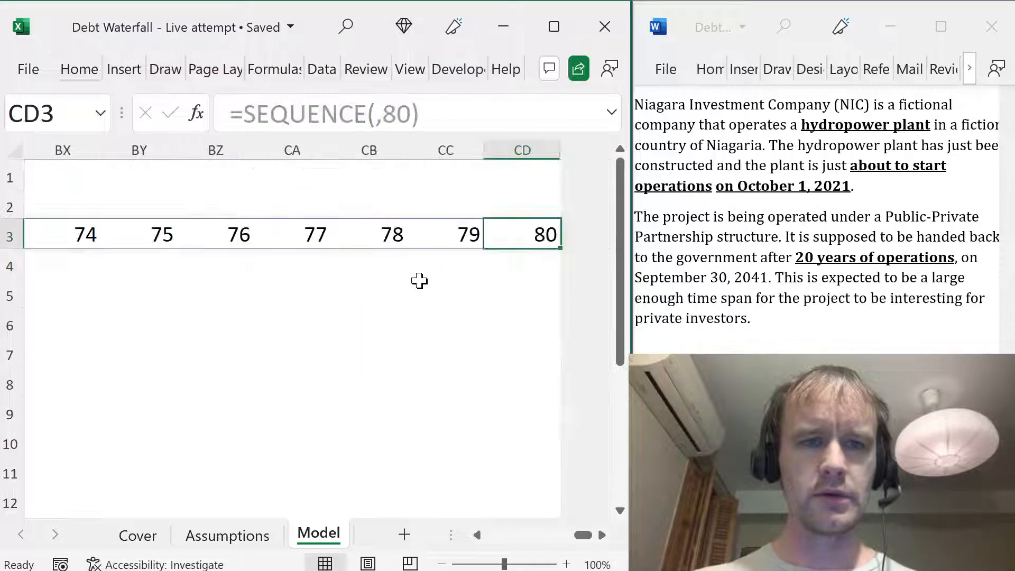
# - Fill the quarter start and end formulas in D1:D2 across to column CD
pyautogui.hotkey('ctrl', 'Up')
pyautogui.hotkey('shift', 'Down')
pyautogui.hotkey('ctrl', 'shift', 'Left')
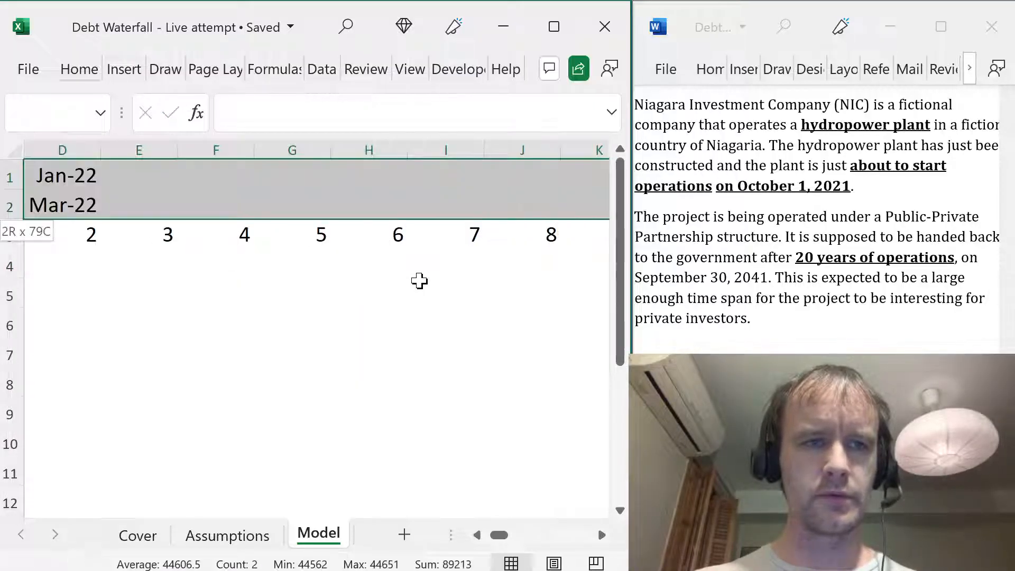
pyautogui.hotkey('ctrl', 'r')
pyautogui.press('Down')
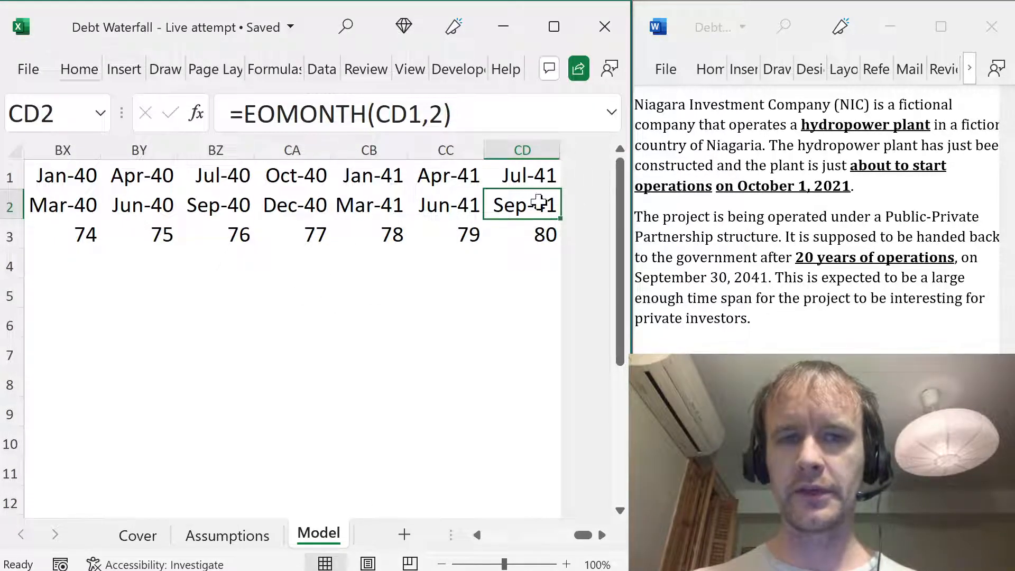
# - Delete the helper sequence in row 3 and return to the last quarter's start date in CD1
pyautogui.click(532, 229)
pyautogui.hotkey('ctrl', 'shift', 'Left')
pyautogui.press('Delete')
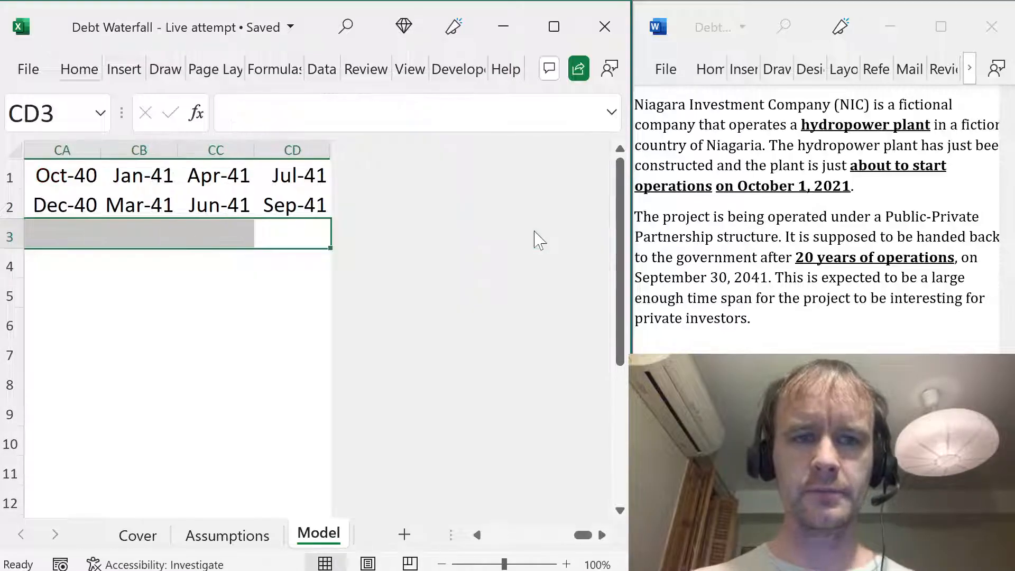
pyautogui.press('Up')
pyautogui.press('Up')
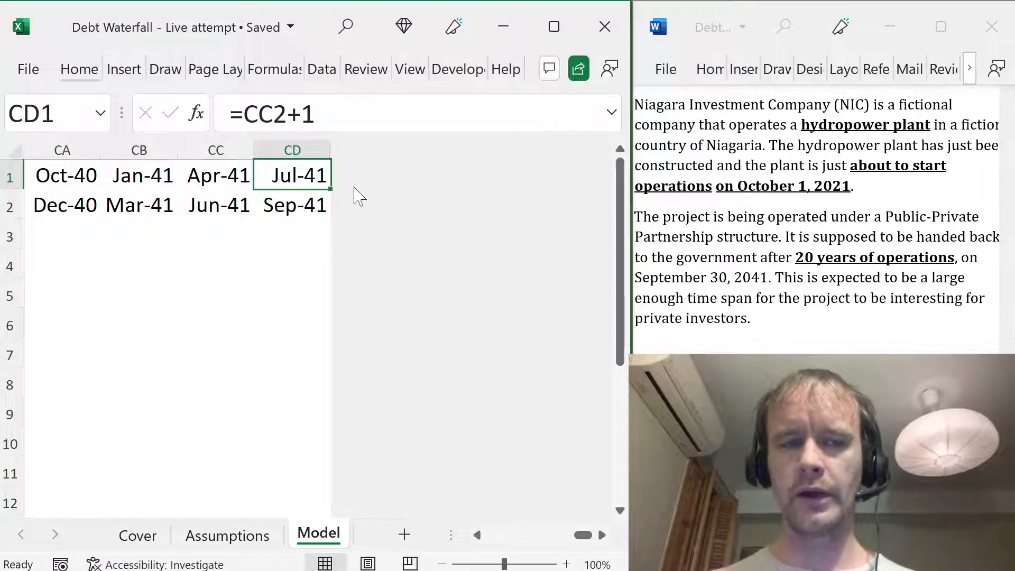
# - Check that the quarter end dates run from C2 across to the final quarter, and return to the start of row 2
pyautogui.press('Down')
pyautogui.hotkey('ctrl', 'Left')
pyautogui.press('Right')
pyautogui.press('Left')
pyautogui.hotkey('ctrl', 'shift', 'Right')
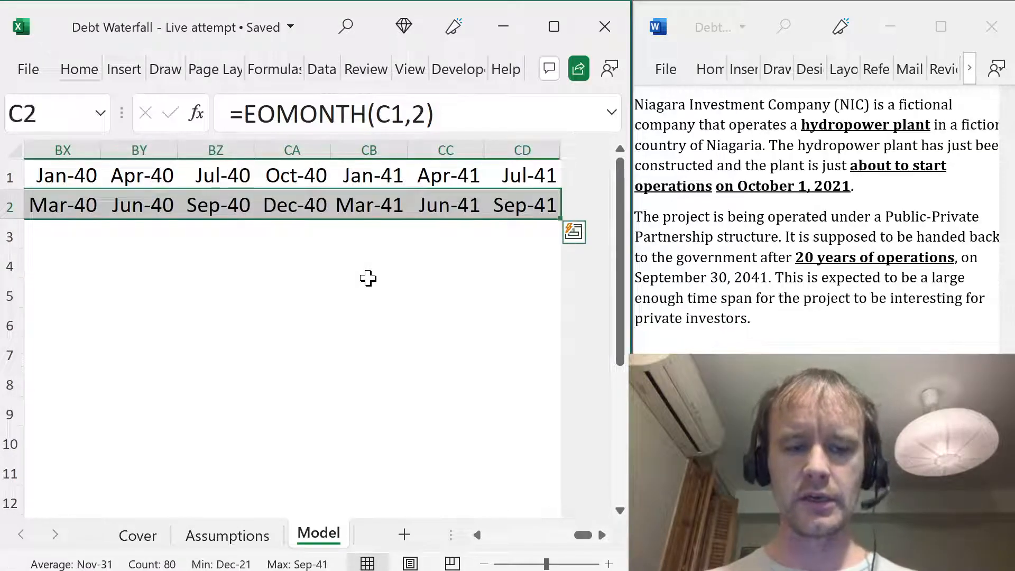
pyautogui.press('Home')
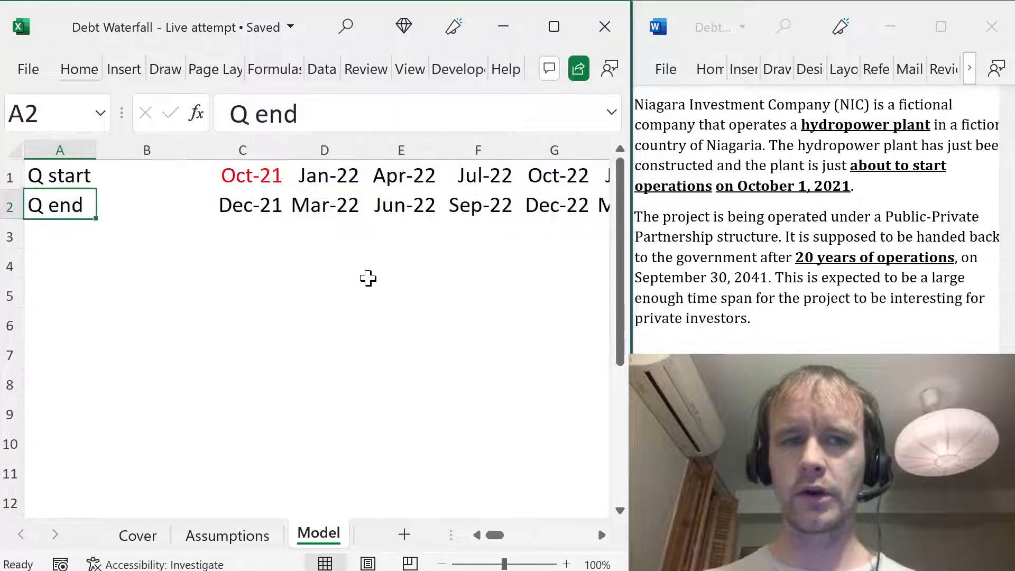
# - Freeze the panes at C3 so the two date rows and columns A:B stay fixed
pyautogui.press('Down')
pyautogui.press('Right')
pyautogui.press('Right')
pyautogui.hotkey('alt', 'w')
pyautogui.press('f')
pyautogui.press('f')
# - Move down the Model sheet to check the frozen date headers, and return to C3
pyautogui.press('Down')
pyautogui.press('Down')
pyautogui.press('Down')
pyautogui.press('Down')
pyautogui.press('Down')
pyautogui.press('Down')
pyautogui.press('Down')
pyautogui.press('Down')
pyautogui.press('Down')
pyautogui.press('Down')
pyautogui.press('Down')
pyautogui.press('Down')
pyautogui.press('Down')
pyautogui.press('Down')
pyautogui.press('Down')
pyautogui.press('Down')
pyautogui.press('Down')
pyautogui.press('Down')
pyautogui.press('Down')
pyautogui.press('Down')
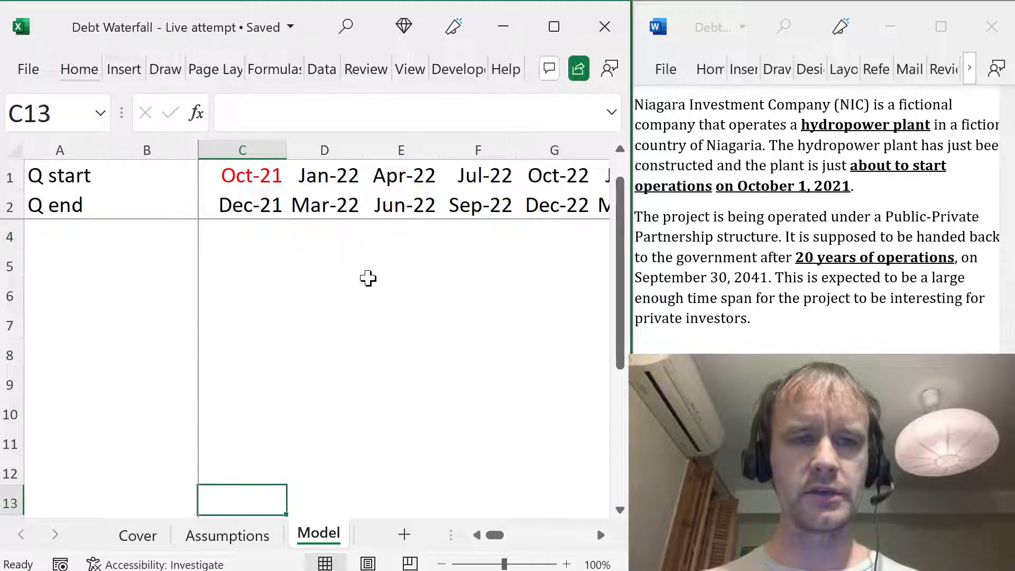
pyautogui.hotkey('ctrl', 'Up')
pyautogui.press('Home')
pyautogui.press('Down')
pyautogui.press('Down')
pyautogui.press('Down')
pyautogui.press('Down')
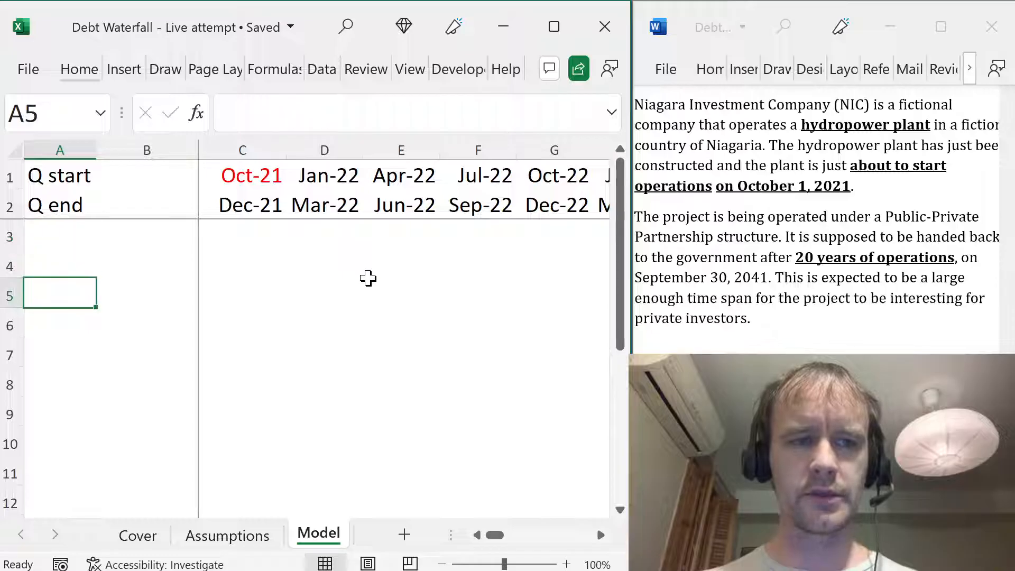
pyautogui.hotkey('ctrl', 'Home')
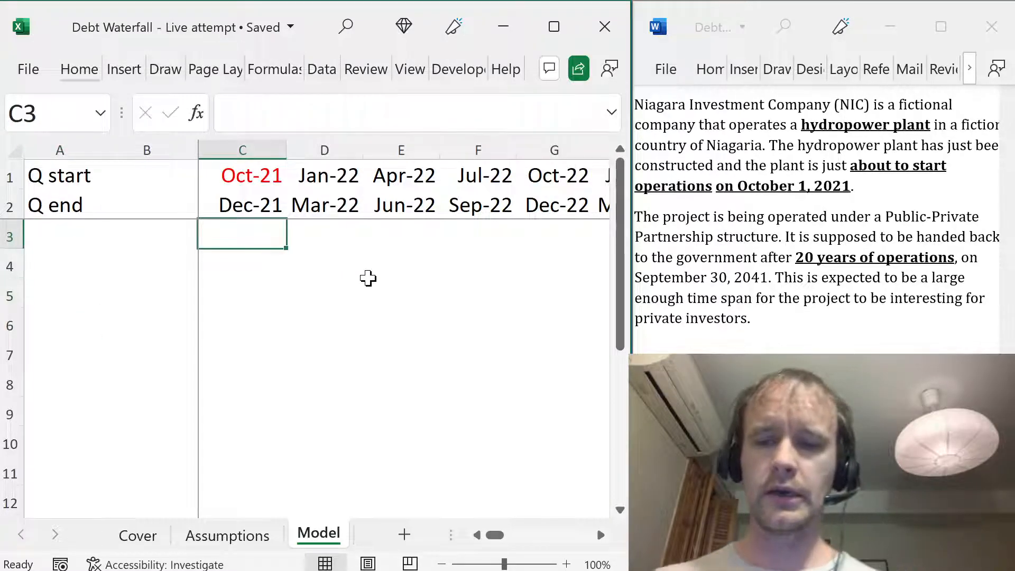
# - Switch to the Word case document and read on to the Project Revenues assumptions
pyautogui.click(855, 268)
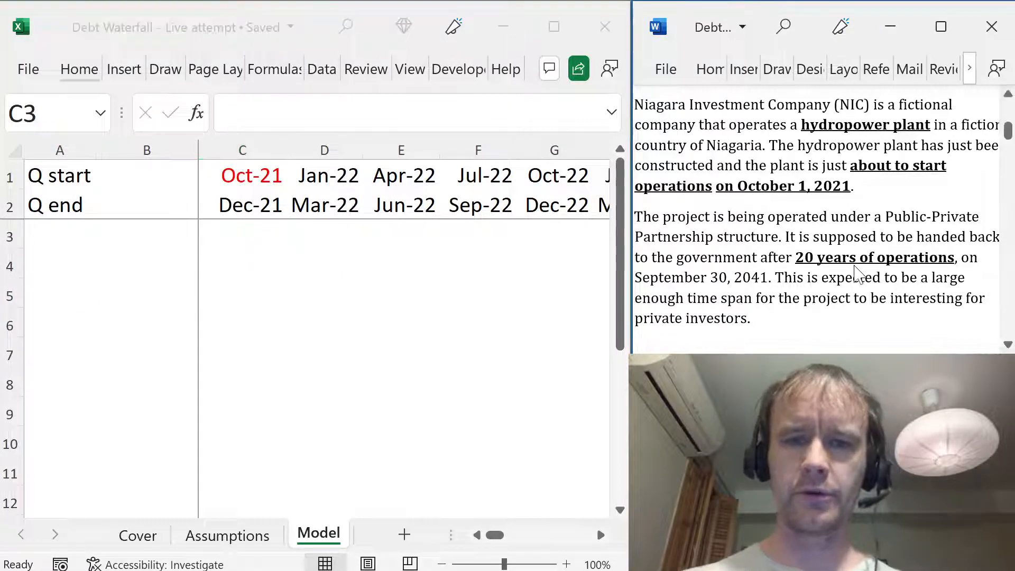
pyautogui.press('Down')
pyautogui.press('Down')
pyautogui.press('Down')
pyautogui.press('Down')
pyautogui.press('Down')
pyautogui.press('Down')
pyautogui.press('Down')
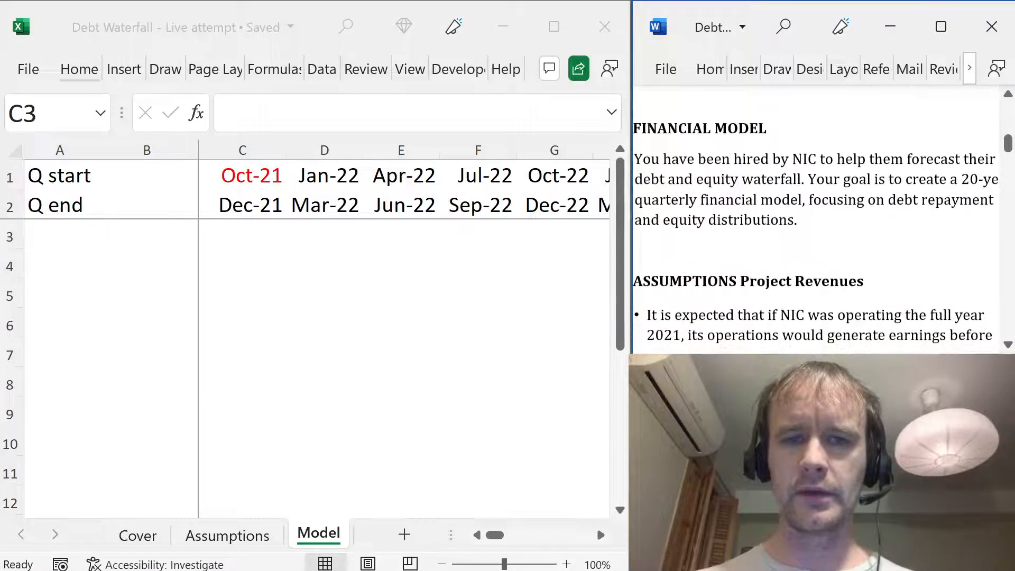
pyautogui.scroll(-3, 856, 268)
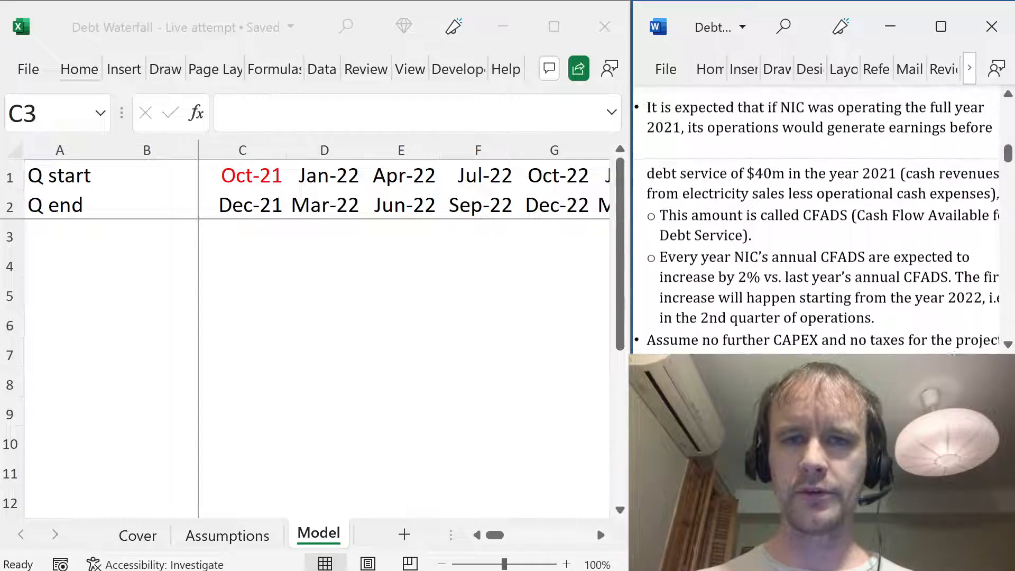
# - Locate the annual CFADS and CFADS growth rate inputs on the Excel Assumptions sheet and compare them with the case text
pyautogui.click(376, 392)
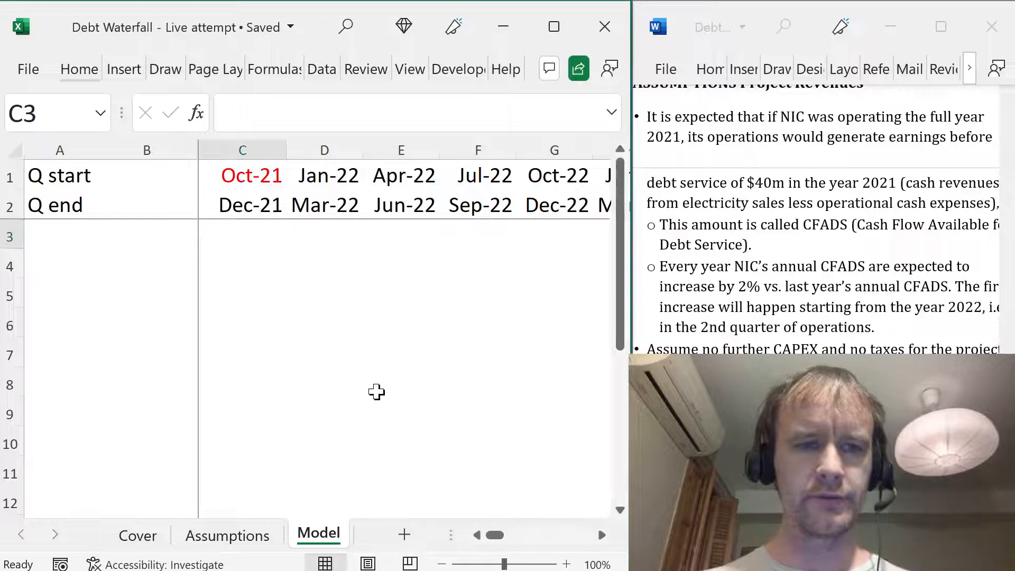
pyautogui.hotkey('ctrl', 'pageup')
pyautogui.scroll(-3, 271, 363)
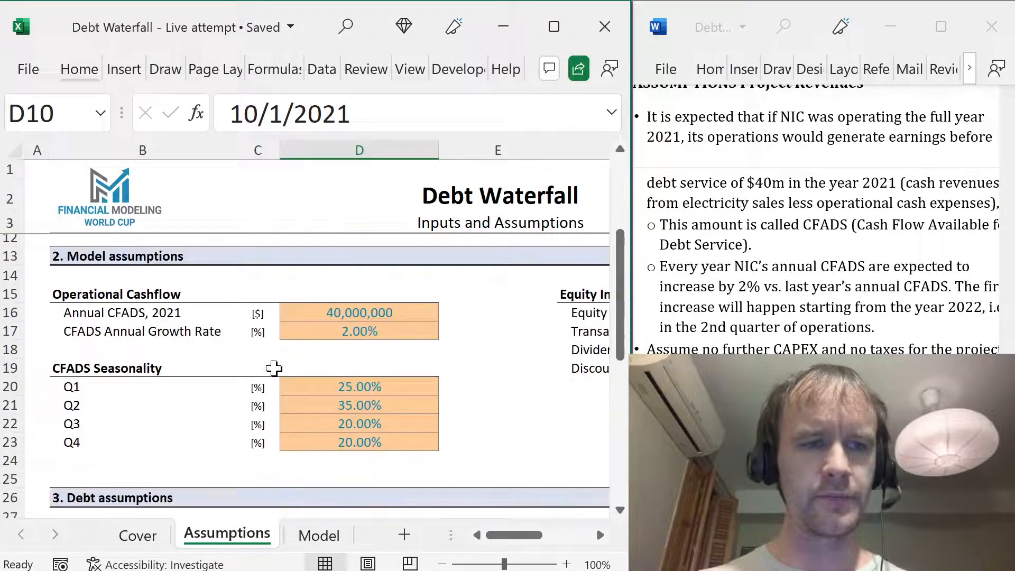
pyautogui.click(121, 314)
pyautogui.click(324, 313)
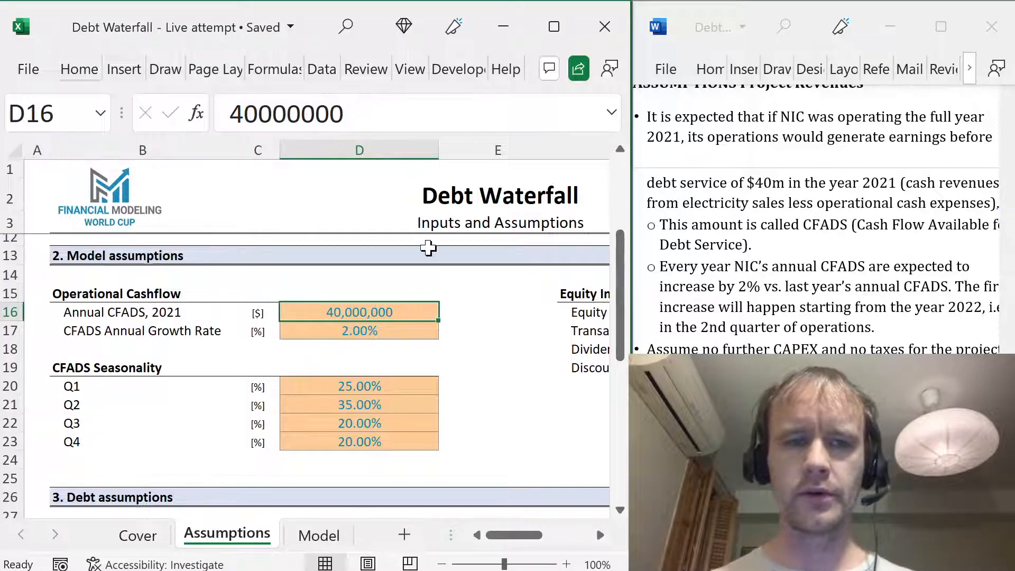
pyautogui.click(772, 254)
pyautogui.scroll(-1, 772, 253)
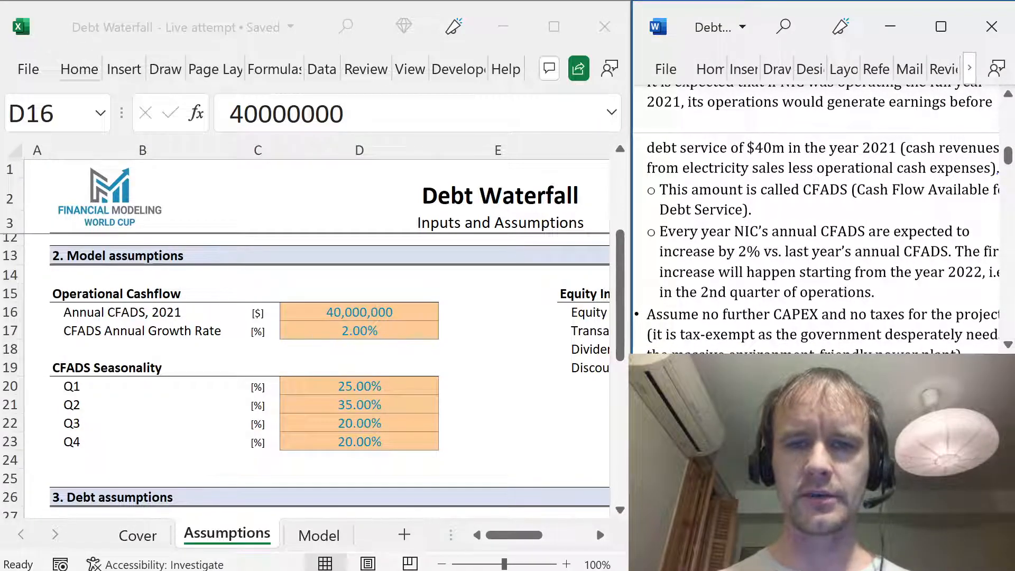
pyautogui.scroll(-1, 817, 222)
pyautogui.click(366, 326)
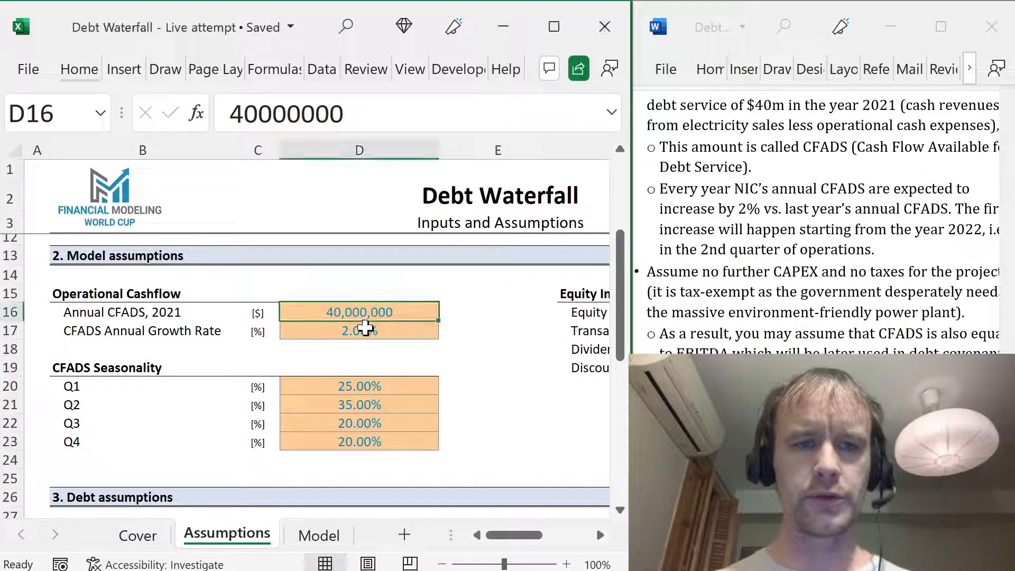
pyautogui.click(310, 334)
# - Read the case's bullets on CAPEX, taxes, EBITDA and the quarterly split of revenues
pyautogui.click(812, 222)
pyautogui.scroll(-2, 812, 222)
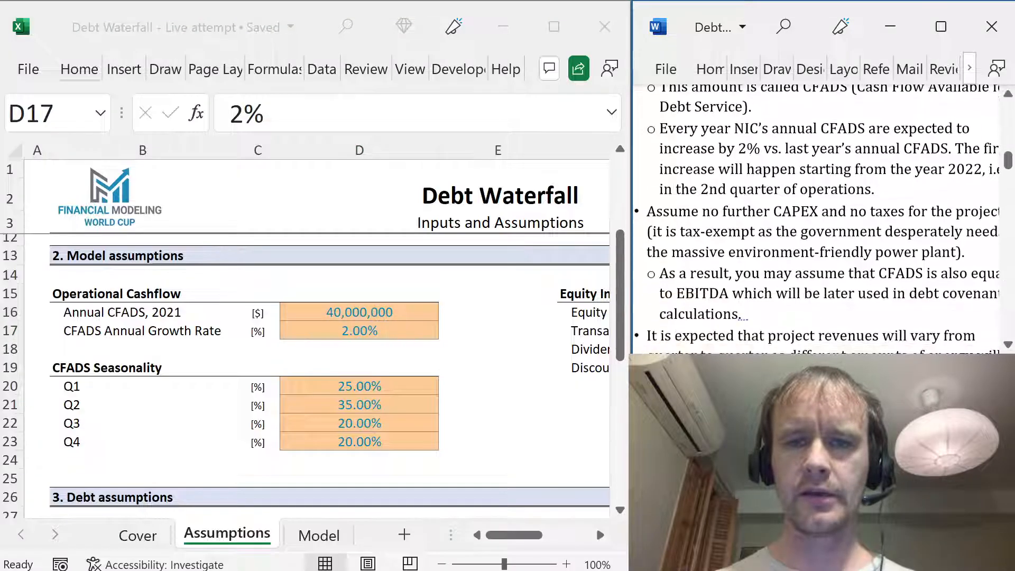
pyautogui.scroll(-1, 817, 220)
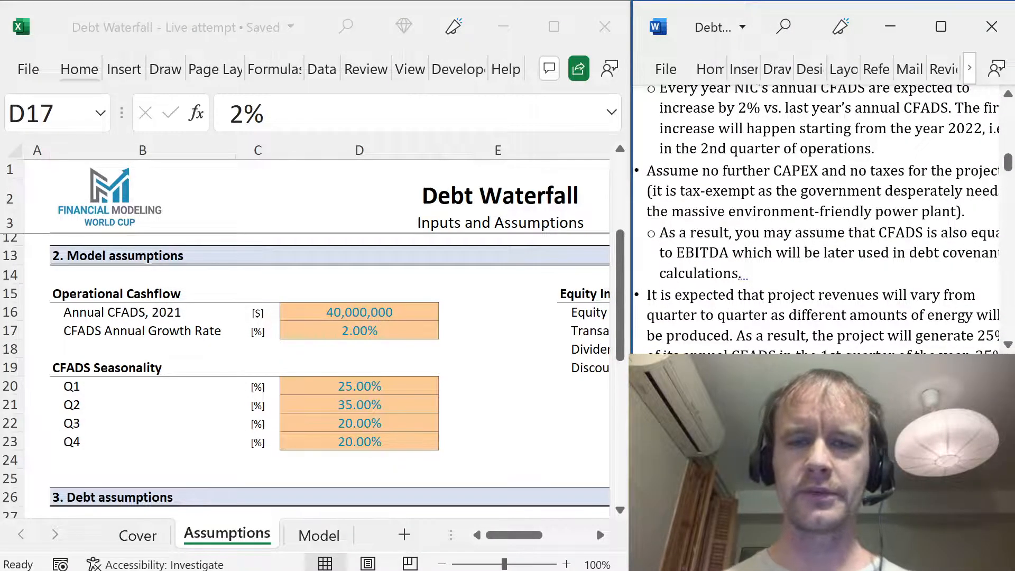
pyautogui.doubleClick(702, 252)
pyautogui.click(802, 253)
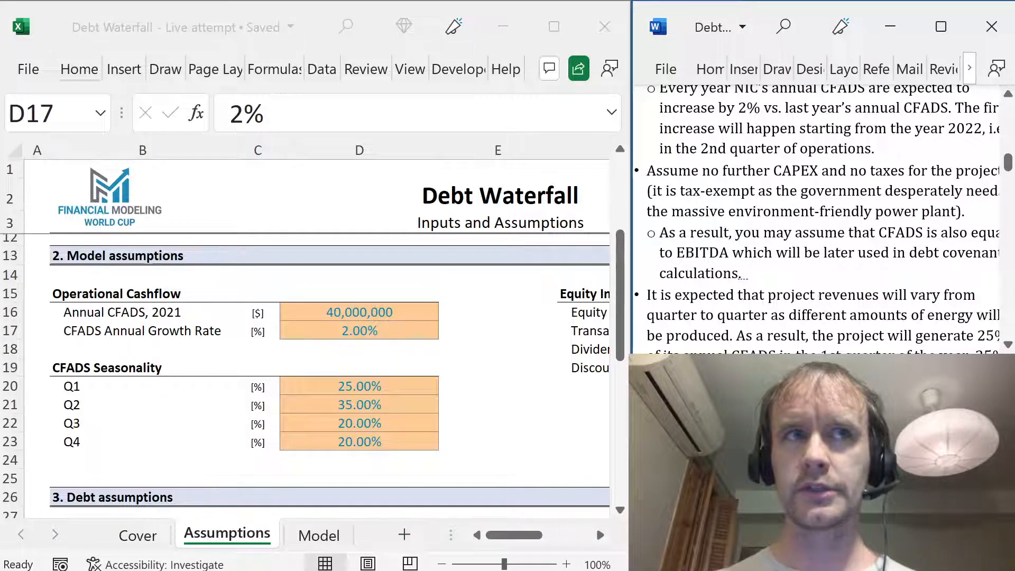
pyautogui.scroll(-1, 817, 219)
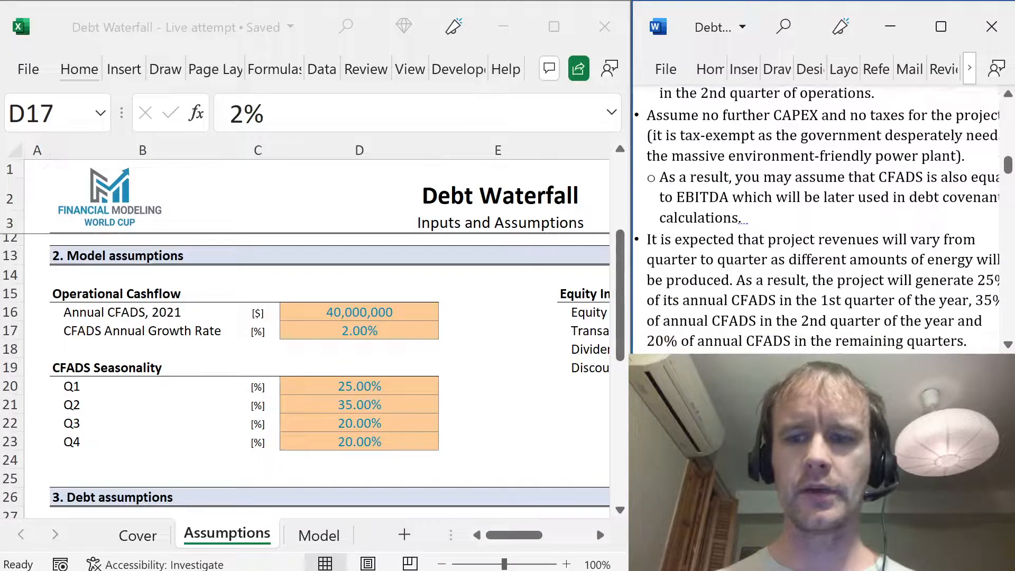
pyautogui.scroll(-1, 822, 211)
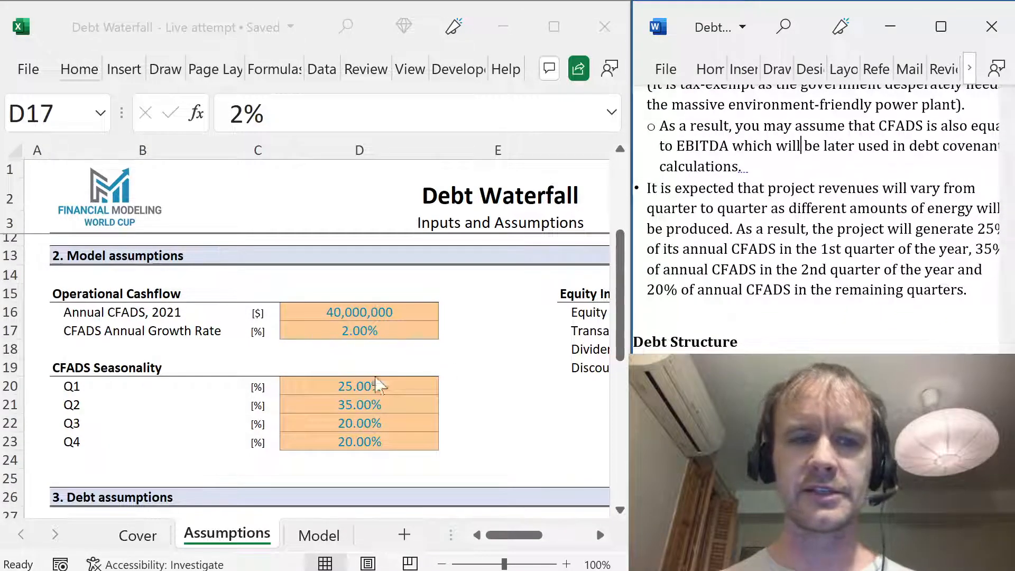
# - Check the Q1 to Q4 CFADS seasonality inputs in D20:D23 of the Assumptions sheet against the case text
pyautogui.click(403, 383)
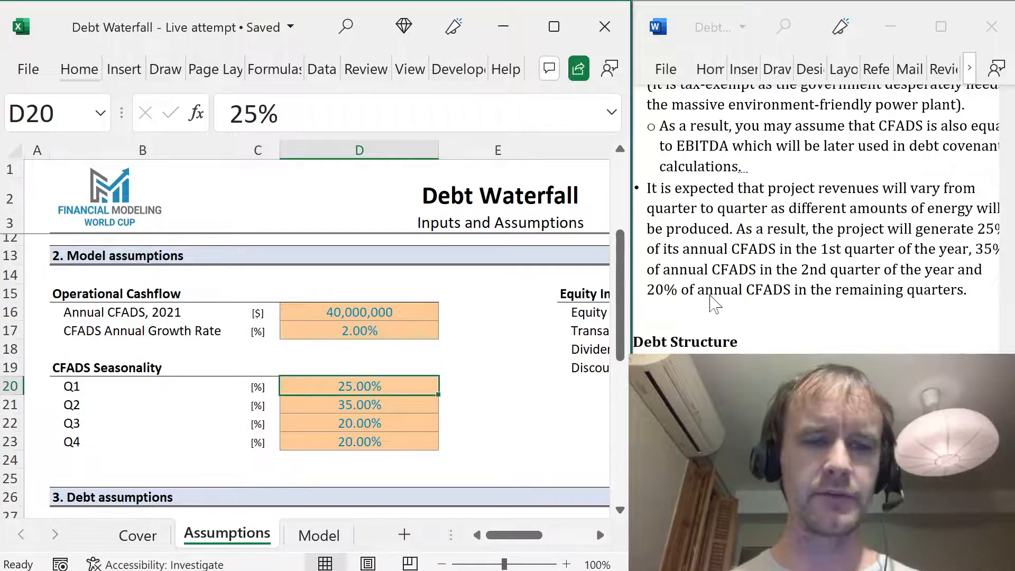
pyautogui.press('Down')
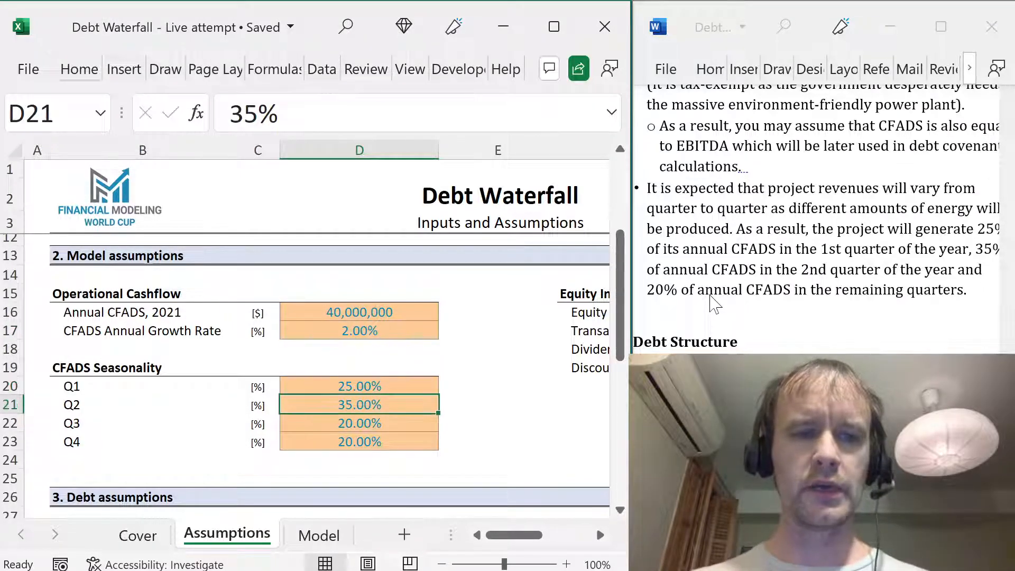
pyautogui.press('Down')
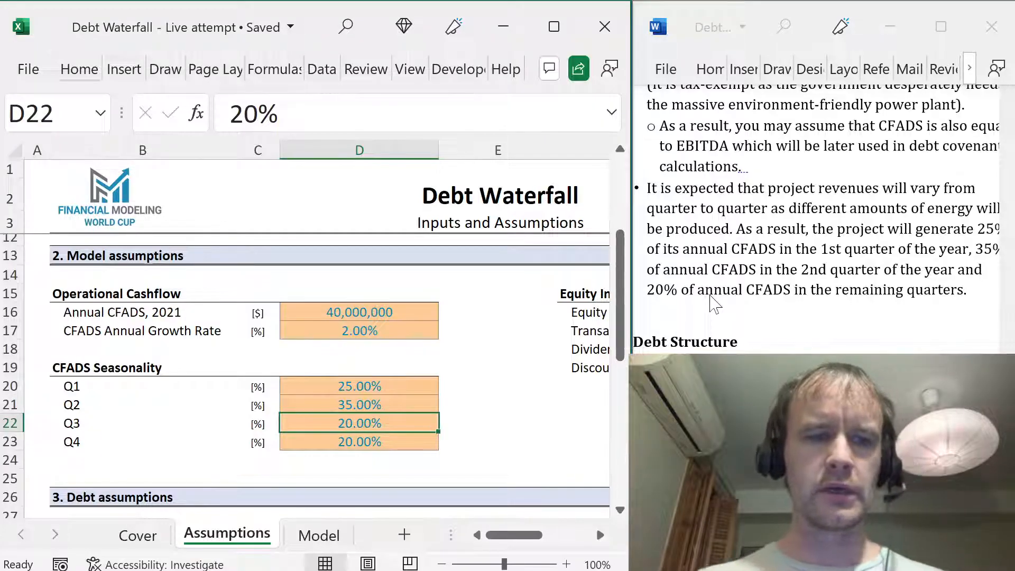
pyautogui.press('Down')
pyautogui.press('Up')
pyautogui.press('Up')
pyautogui.press('Up')
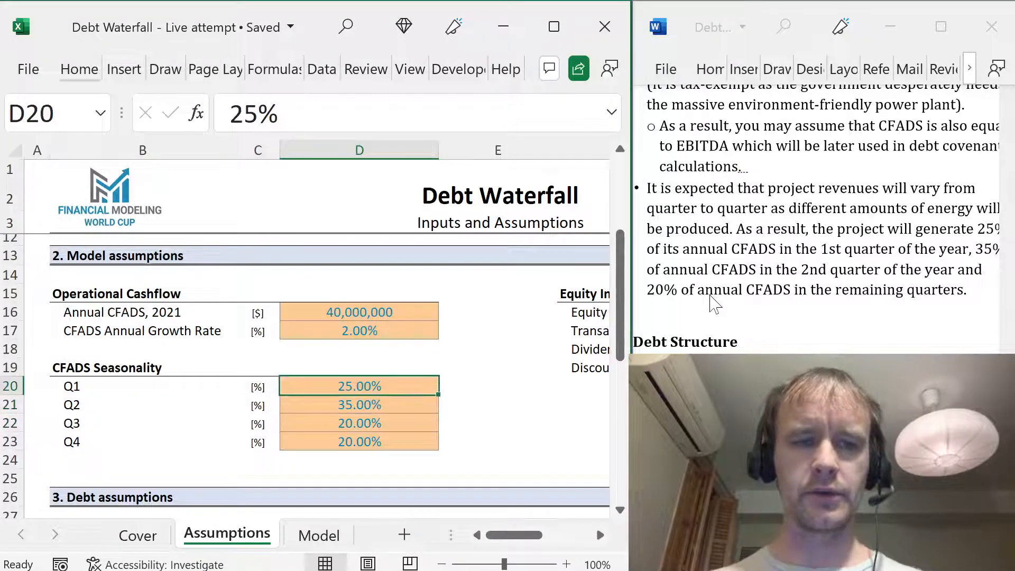
# - Label row 3 of the Model sheet "CFADS index" in A3
pyautogui.hotkey('ctrl', 'pagedown')
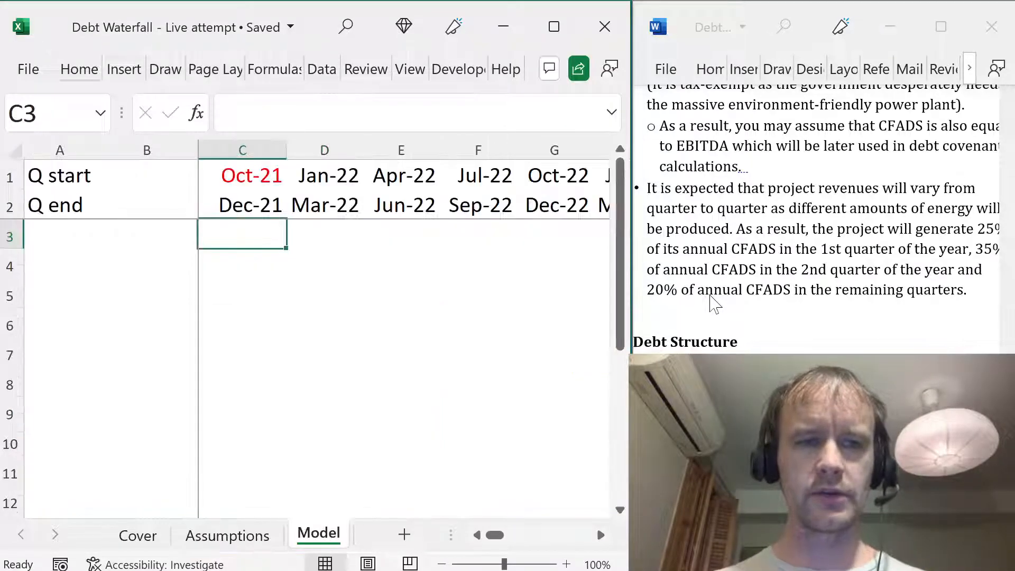
pyautogui.press('Left')
pyautogui.press('Left')
pyautogui.press('Down')
pyautogui.press('Up')
pyautogui.press('Down')
pyautogui.press('Up')
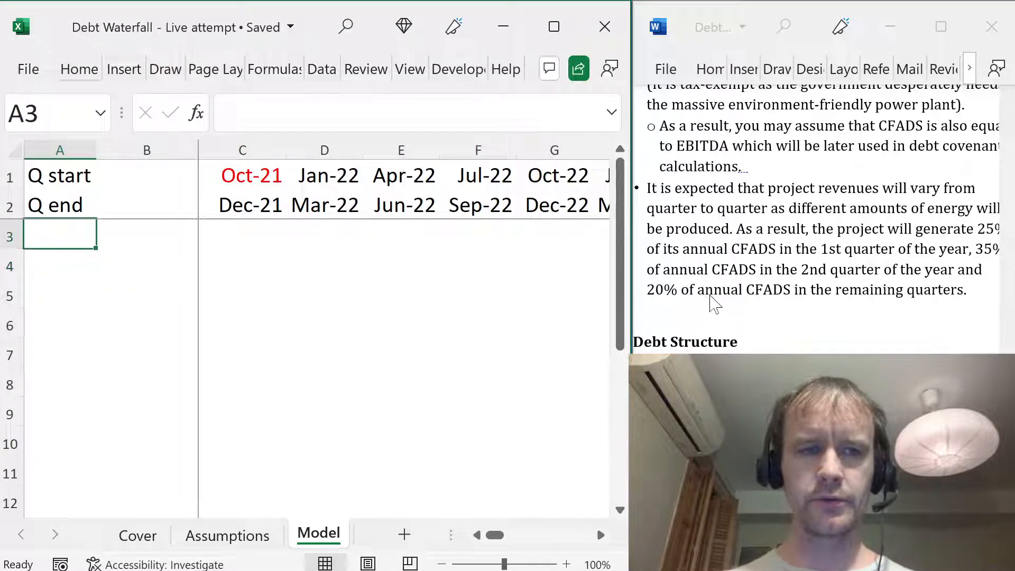
pyautogui.write('CFADS')
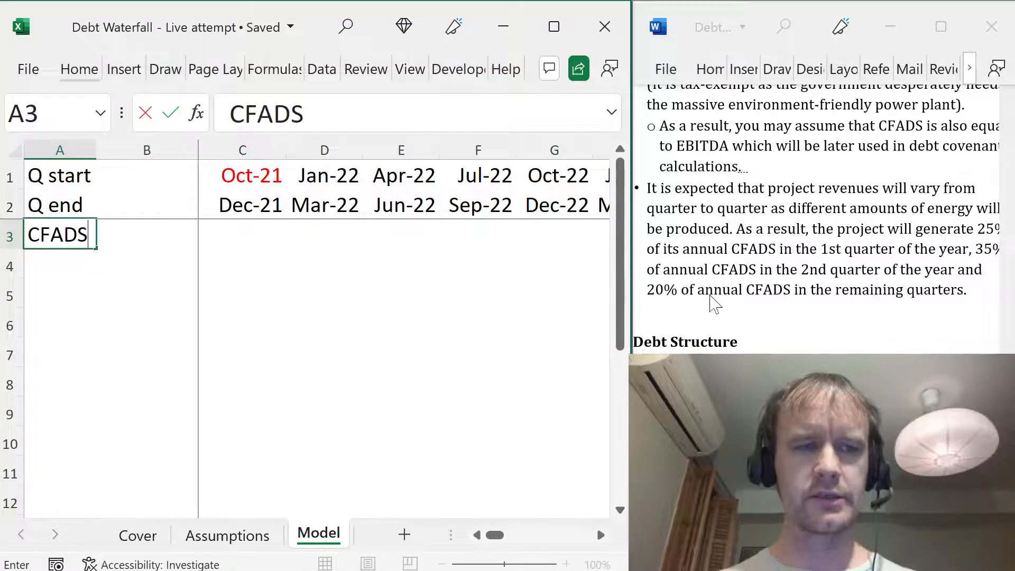
pyautogui.write(' index')
pyautogui.press('Right')
# - Enter 1 as the first quarter's CFADS index in C3 and colour its font red
pyautogui.press('Right')
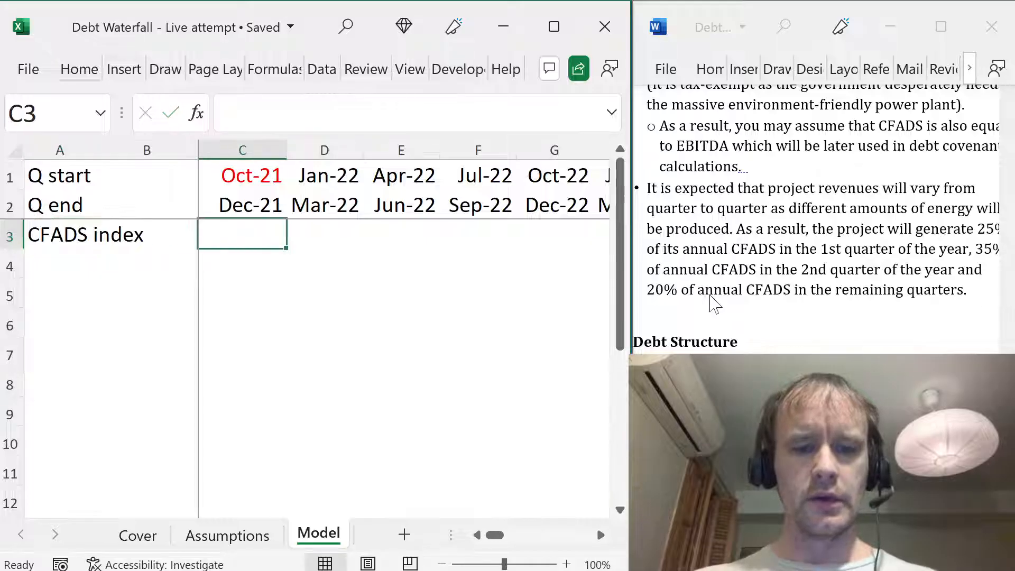
pyautogui.write('1')
pyautogui.press('Return')
pyautogui.press('Up')
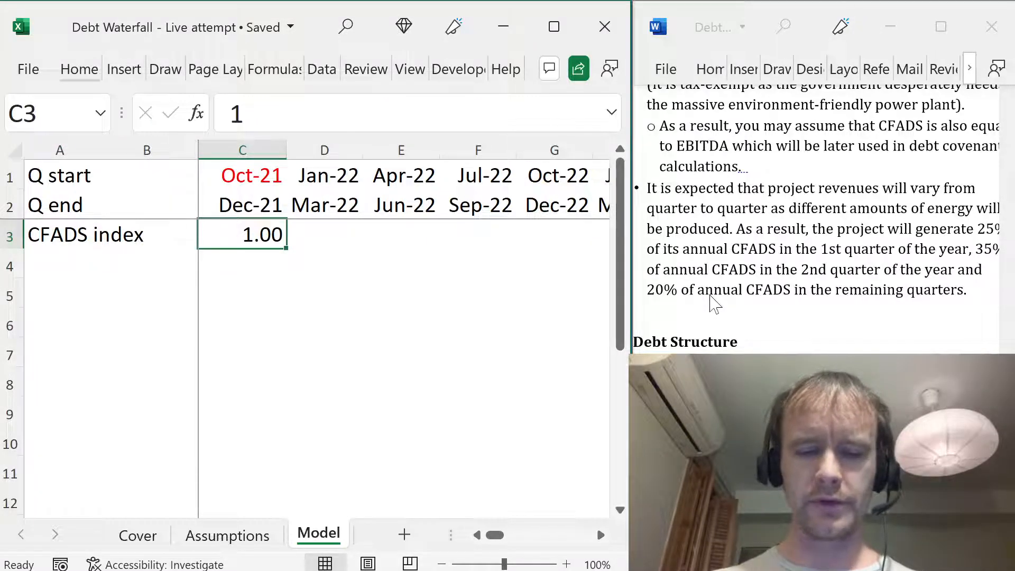
pyautogui.press('alt')
pyautogui.press('h')
pyautogui.press('f')
pyautogui.press('c')
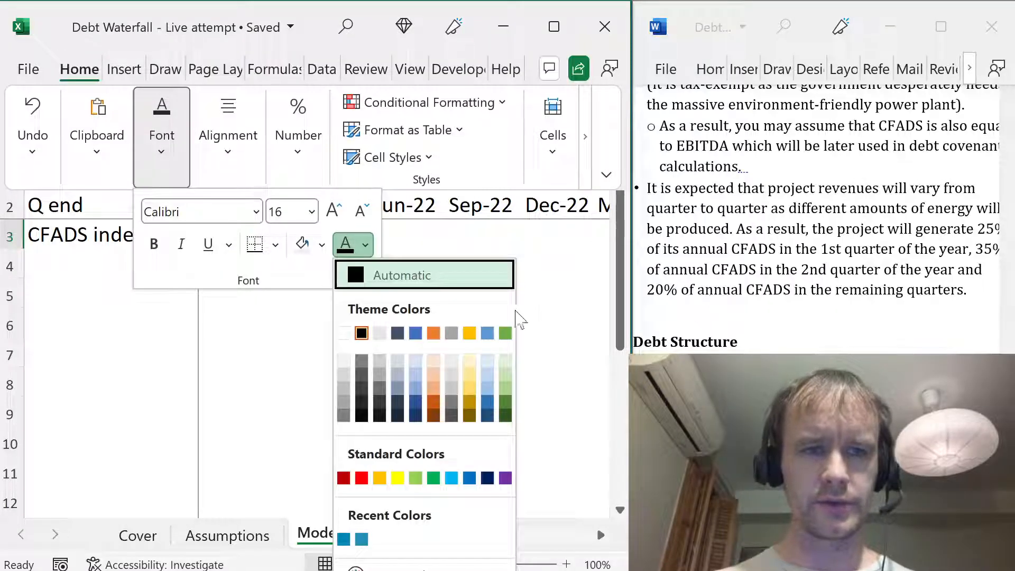
pyautogui.click(362, 478)
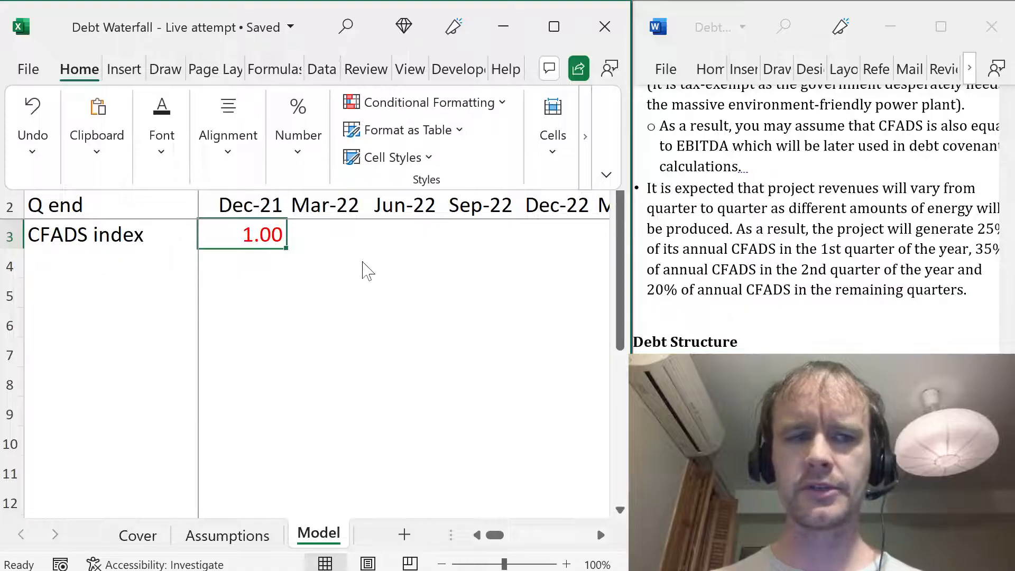
pyautogui.press('Escape')
pyautogui.click(316, 237)
pyautogui.press('Left')
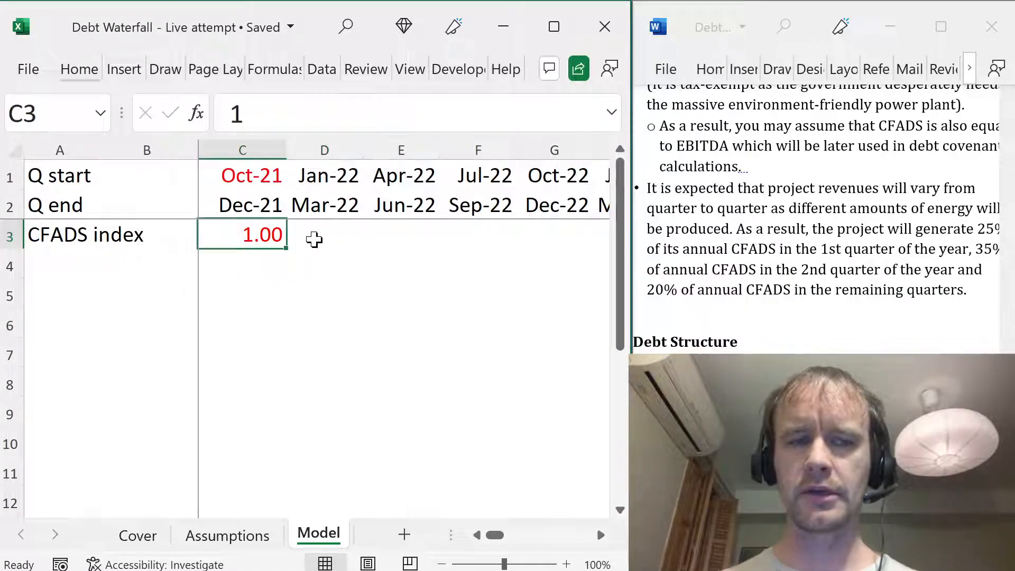
pyautogui.hotkey('ctrl', 'shift', 'Right')
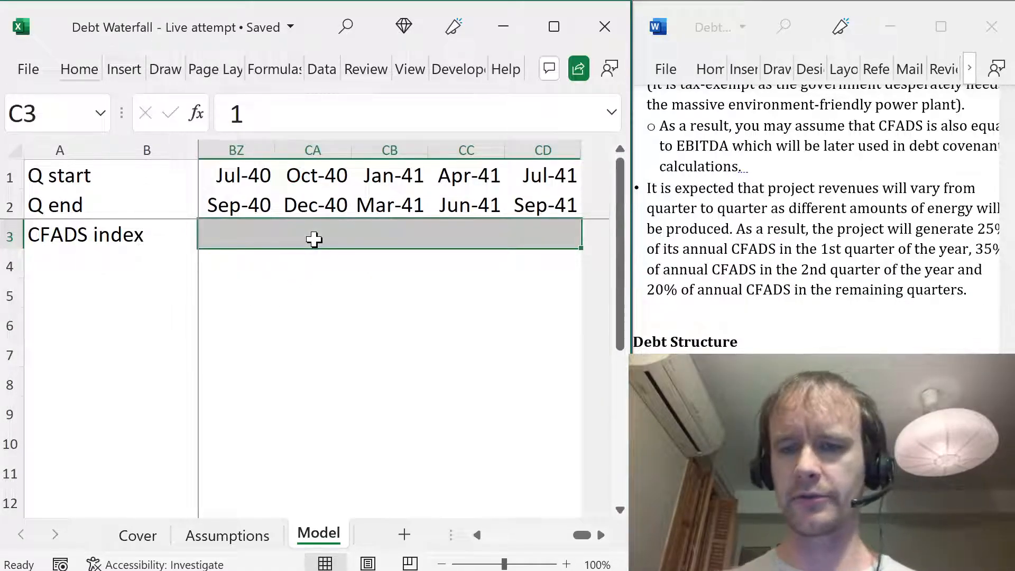
pyautogui.hotkey('ctrl', 'shift', 'Left')
pyautogui.click(315, 239)
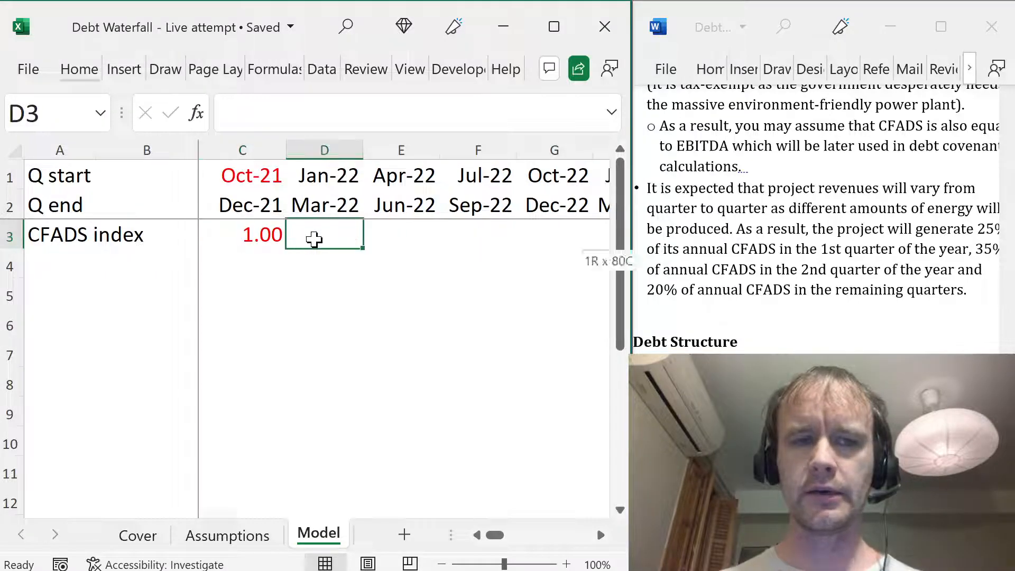
pyautogui.hotkey('ctrl', 'shift', 'Right')
pyautogui.press('Left')
pyautogui.click(315, 239)
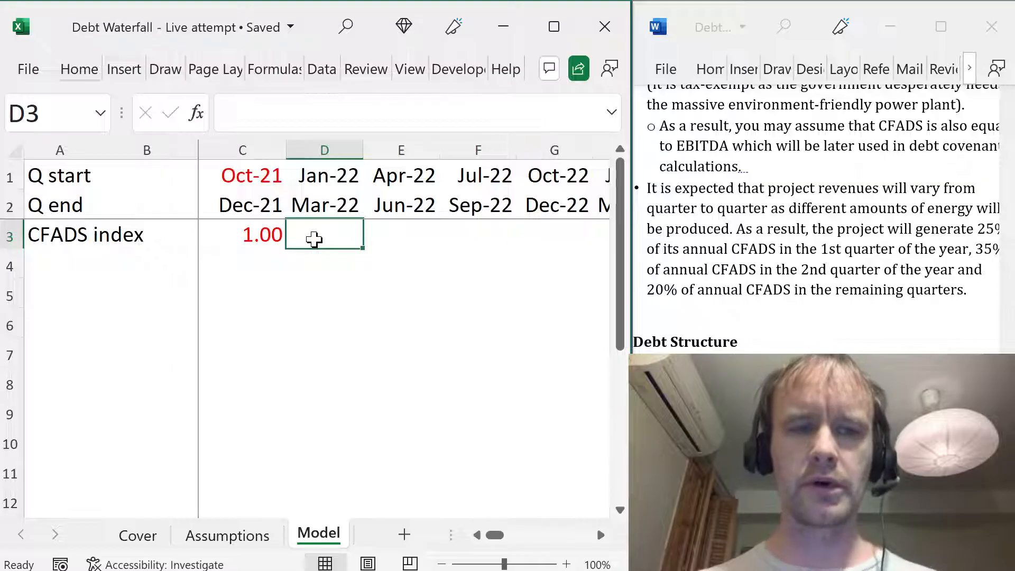
# - Read the case's rule on annual CFADS growth and compare it with the growth rate input on the Assumptions sheet
pyautogui.hotkey('ctrl', 'pageup')
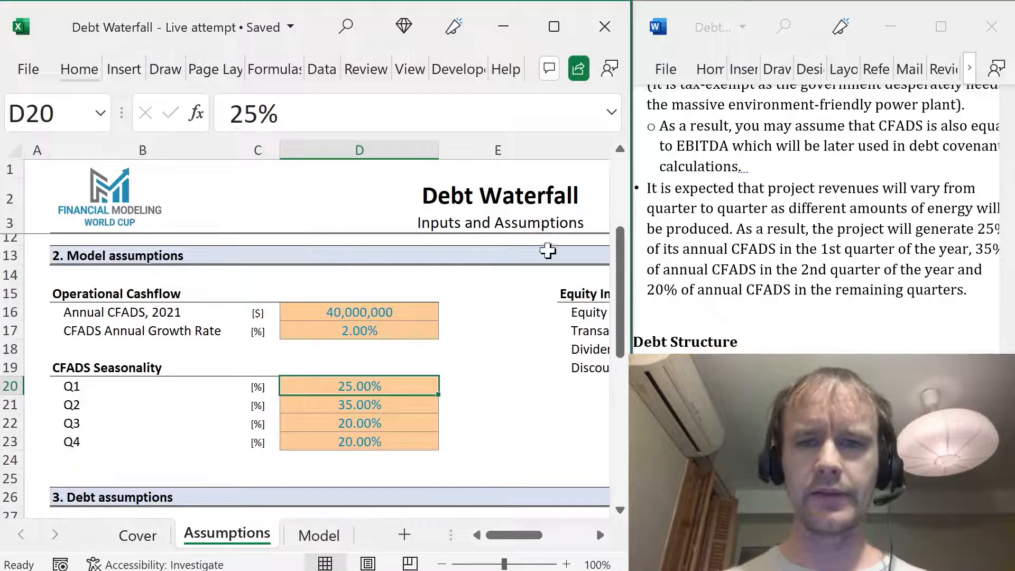
pyautogui.click(740, 236)
pyautogui.scroll(3, 740, 236)
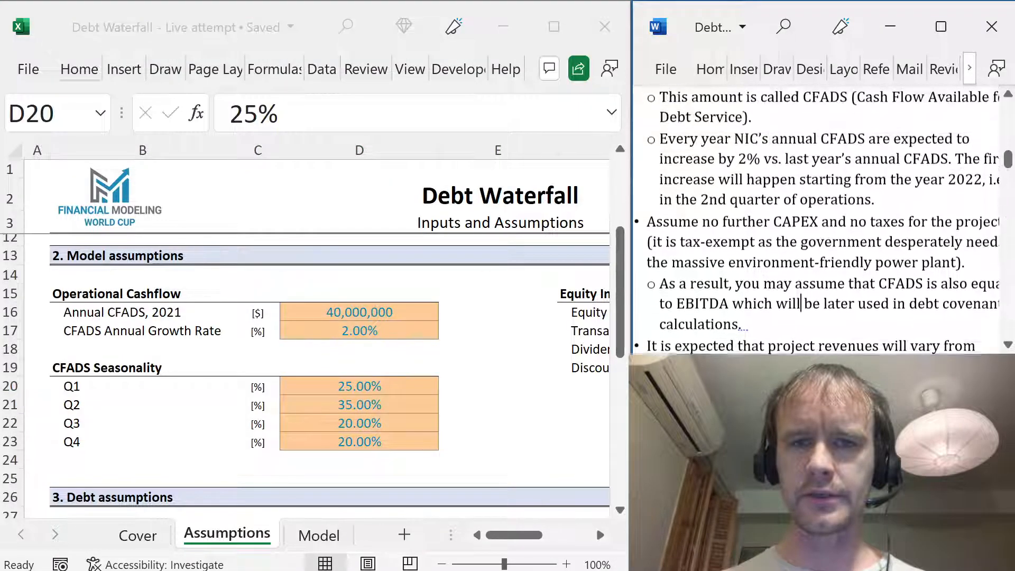
pyautogui.scroll(1, 817, 222)
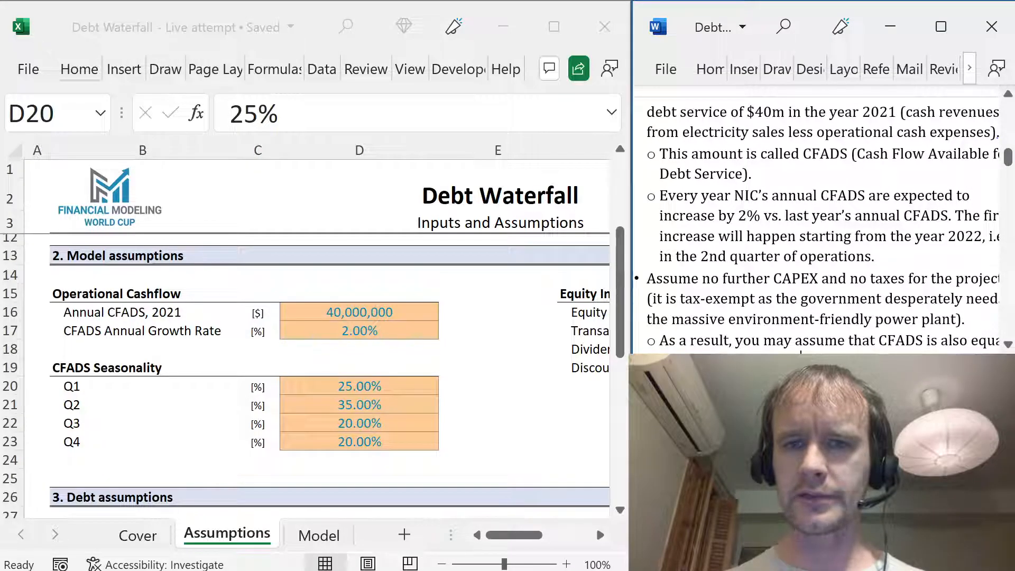
pyautogui.click(421, 332)
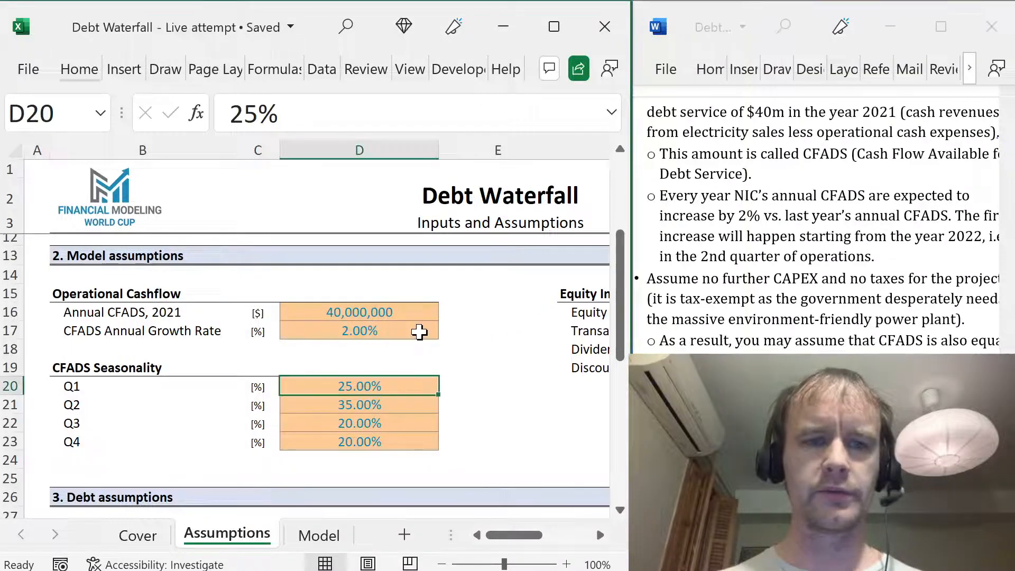
# - Build the CFADS index formula =C3*(1+IF(MONTH(D1)=1,Assumptions!$D$17,0)) in D3 of the Model sheet
pyautogui.hotkey('ctrl', 'pagedown')
pyautogui.write('=')
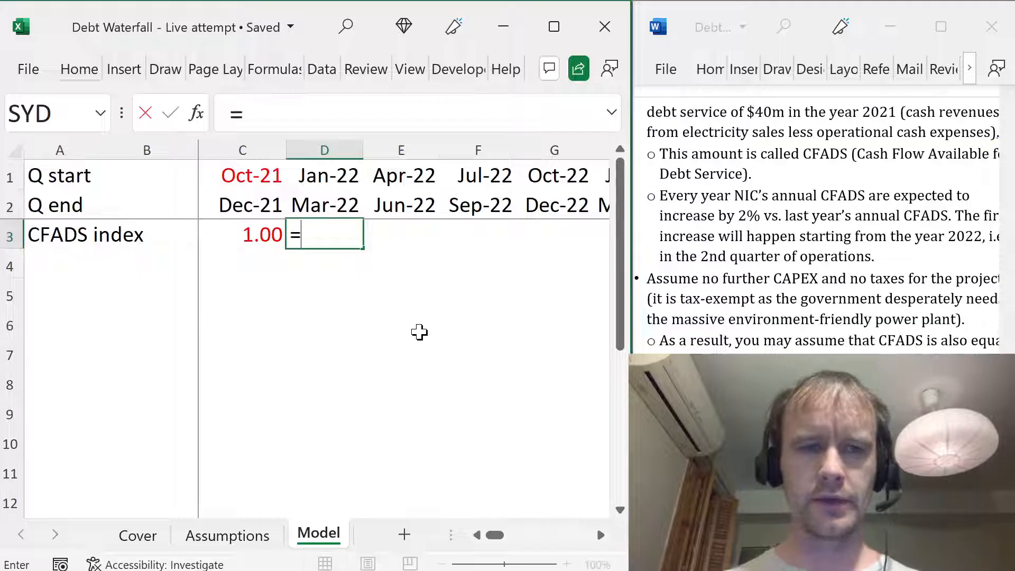
pyautogui.press('Left')
pyautogui.write('*(1+')
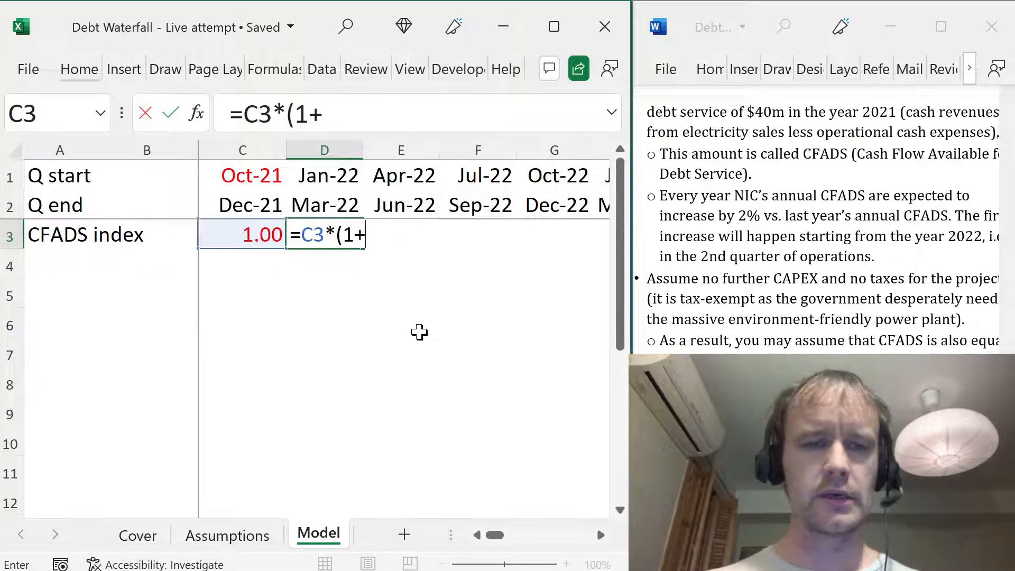
pyautogui.write('if(month(')
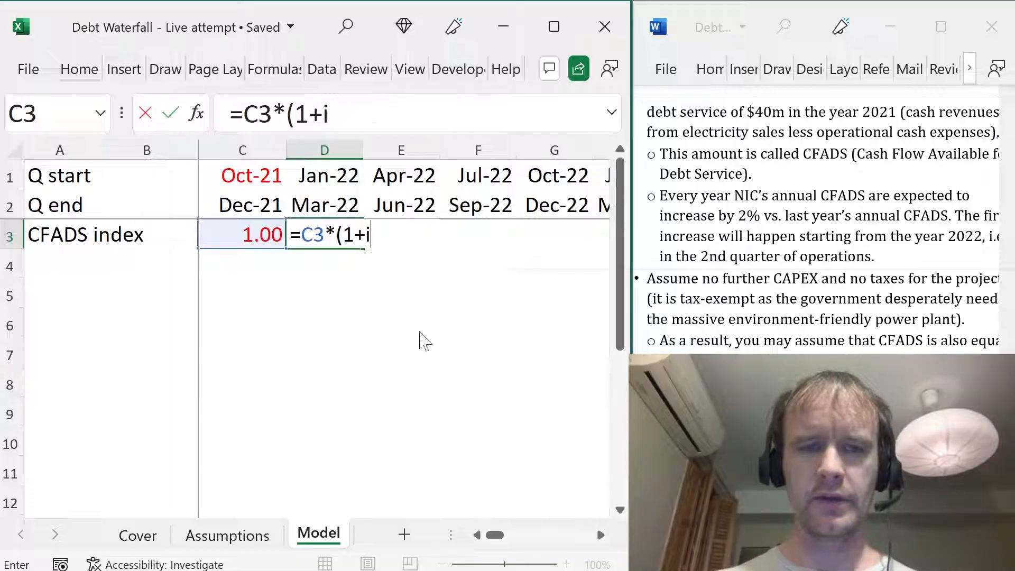
pyautogui.press('Up')
pyautogui.press('Up')
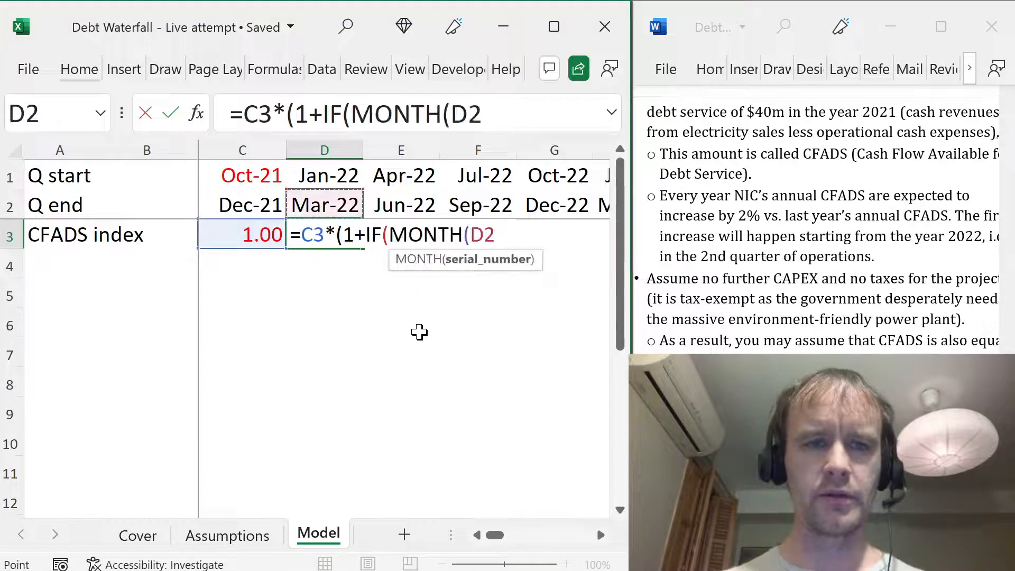
pyautogui.write(')=1,')
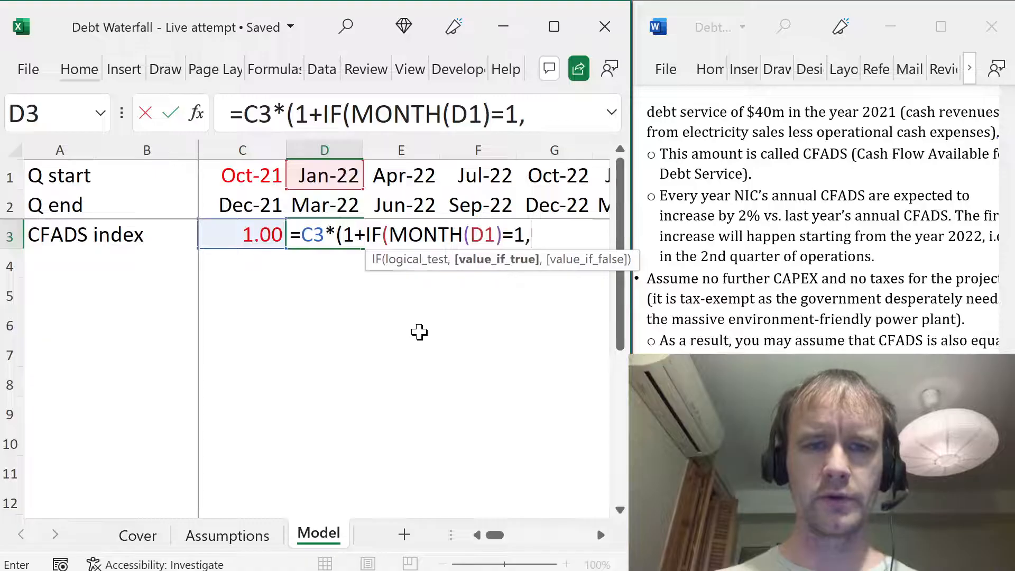
pyautogui.hotkey('ctrl', 'pageup')
pyautogui.click(365, 333)
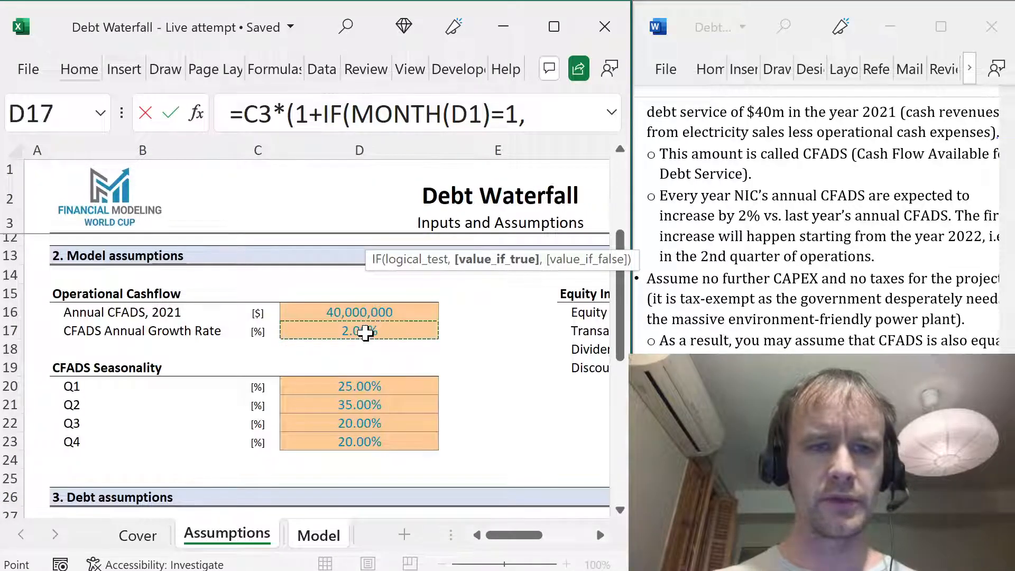
pyautogui.press('F4')
pyautogui.write(',0)')
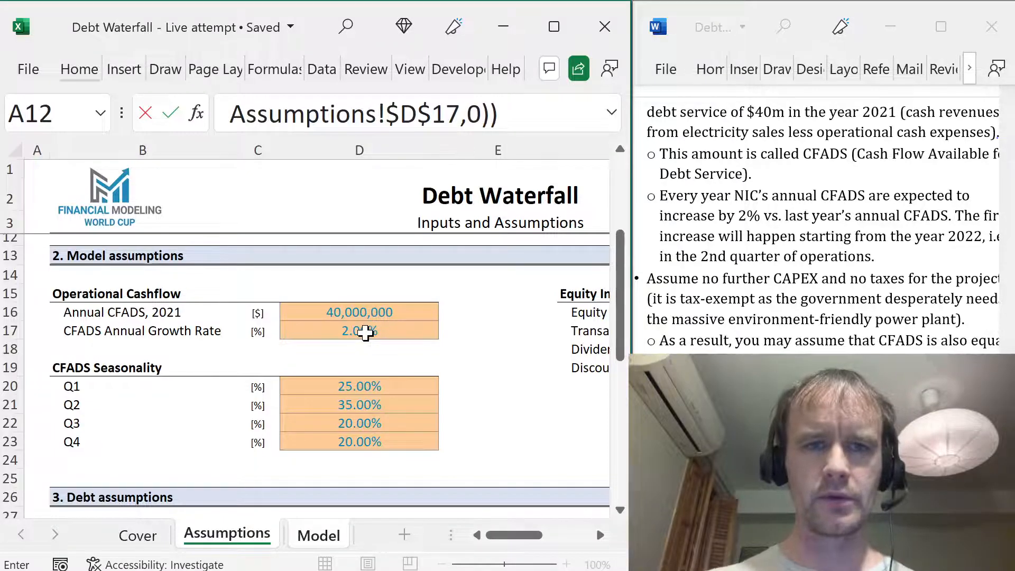
# - Enlarge the formula bar to two lines, check the IF arguments and commit the D3 formula
pyautogui.moveTo(545, 134); pyautogui.dragTo(546, 168)
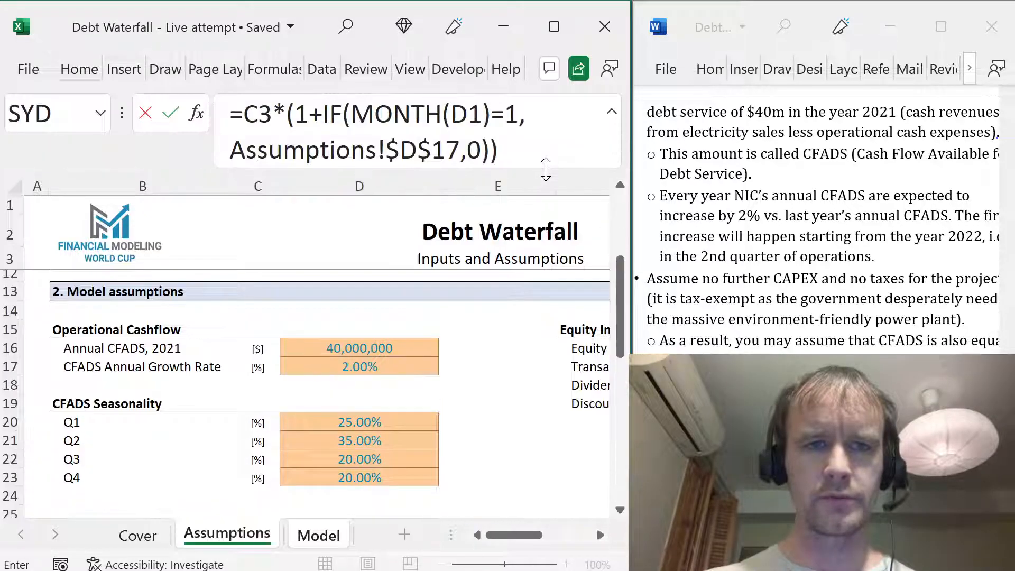
pyautogui.click(468, 113)
pyautogui.click(351, 151)
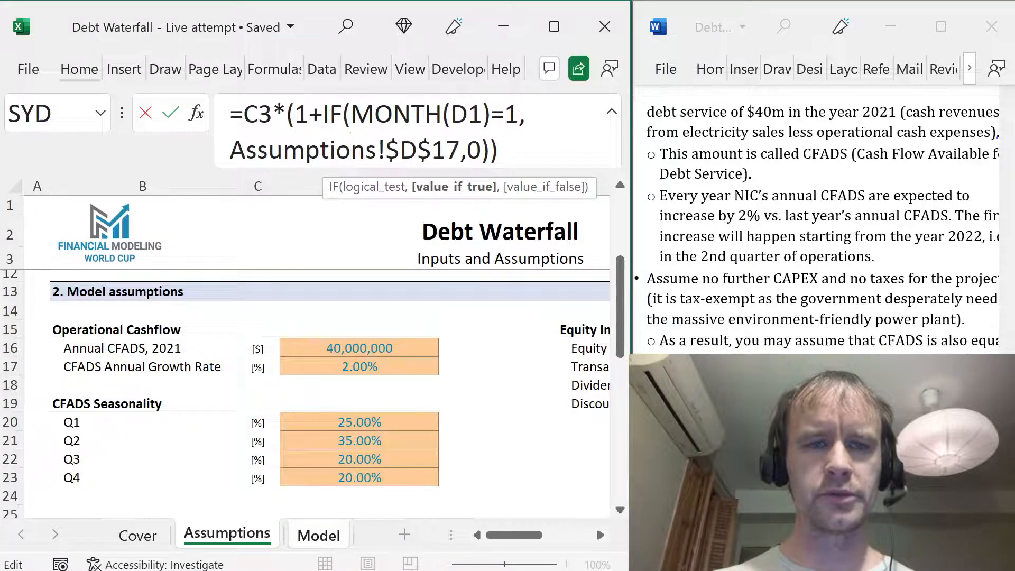
pyautogui.hotkey('ctrl', 'Return')
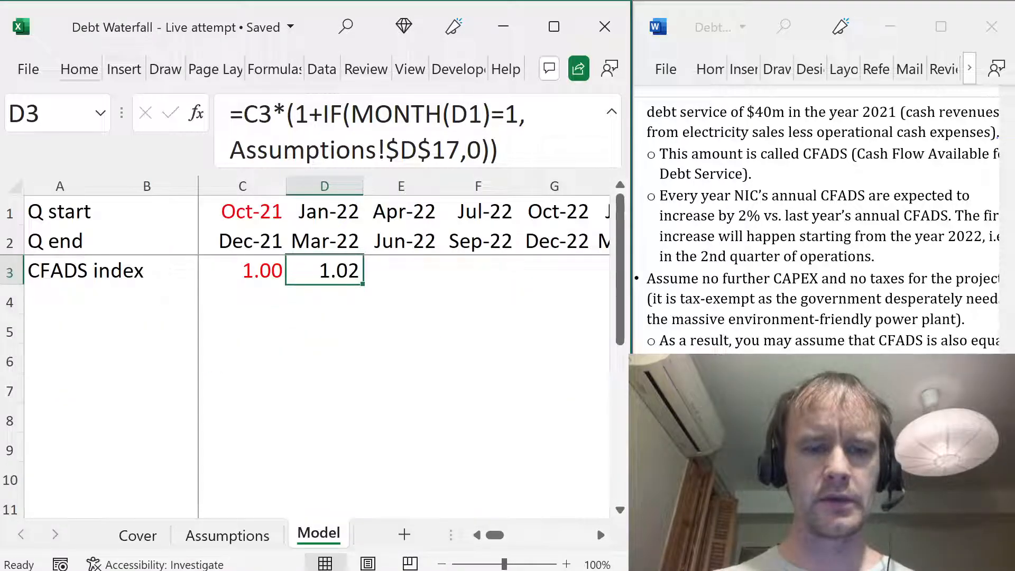
# - Fill the CFADS index formula from D3 across the timeline to CD3 and format the row as numbers with two decimals
pyautogui.hotkey('ctrl', 'shift', 'Right')
pyautogui.hotkey('ctrl', 'r')
pyautogui.press('Left')
pyautogui.press('Right')
pyautogui.hotkey('ctrl', 'shift', 'Right')
pyautogui.hotkey('ctrl', 'shift', '1')
pyautogui.press('Left')
pyautogui.press('Right')
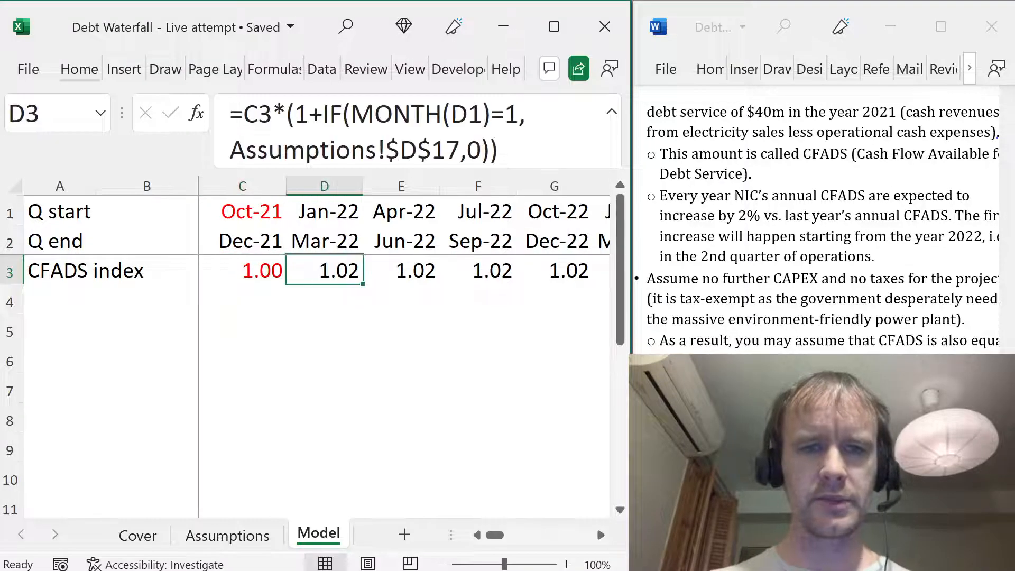
pyautogui.hotkey('ctrl', 'Right')
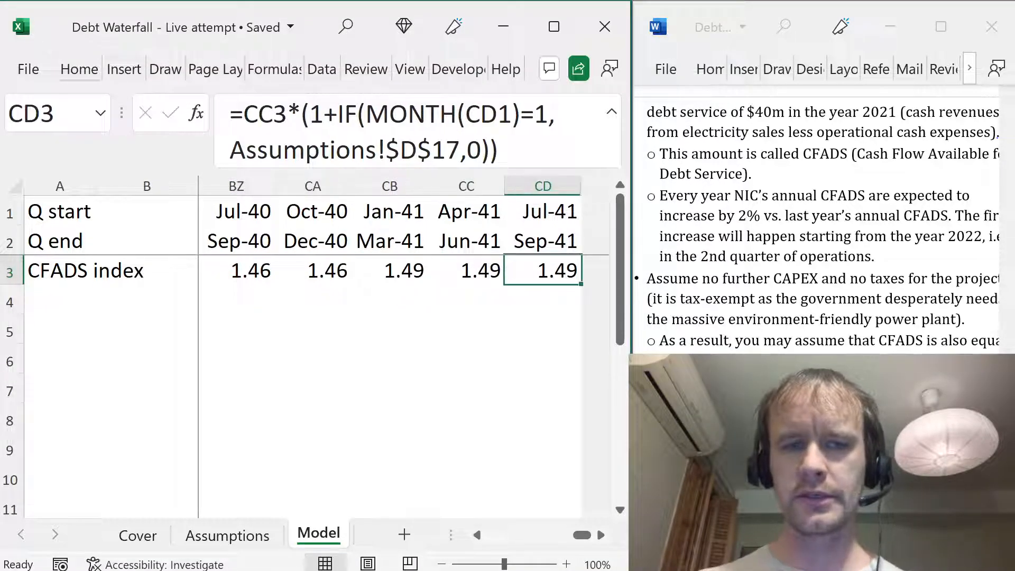
pyautogui.hotkey('ctrl', 'Left')
pyautogui.press('Left')
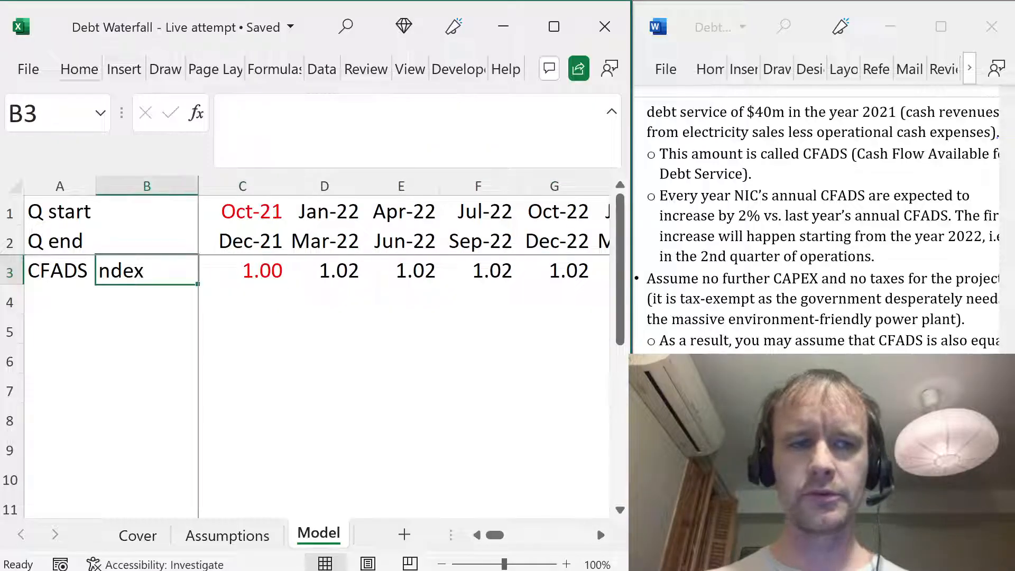
# - Label row 4 of the Model sheet "Seasonality" in A4
pyautogui.press('Left')
pyautogui.press('Down')
pyautogui.write('Season')
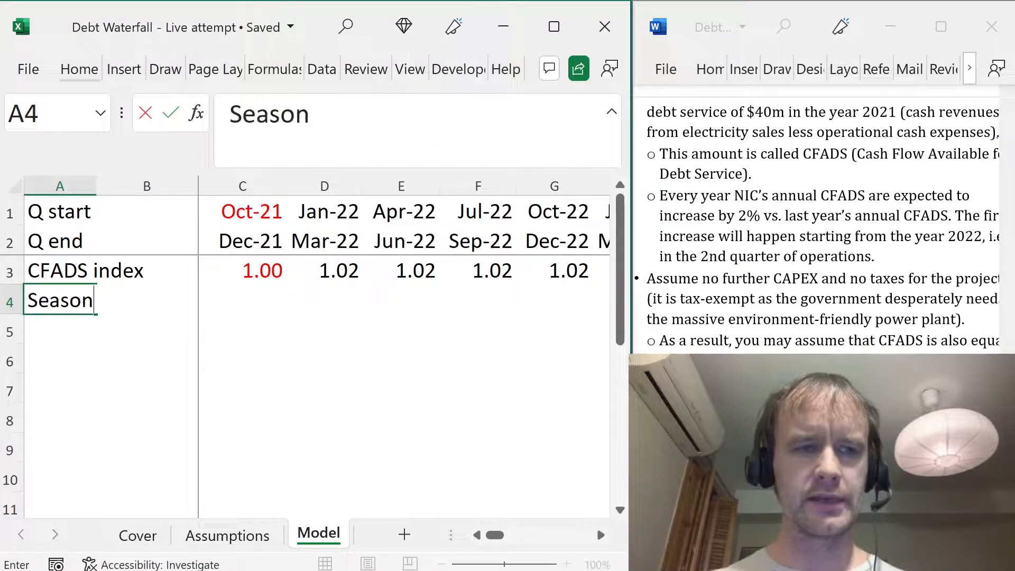
pyautogui.write('ality')
pyautogui.press('Right')
pyautogui.press('Right')
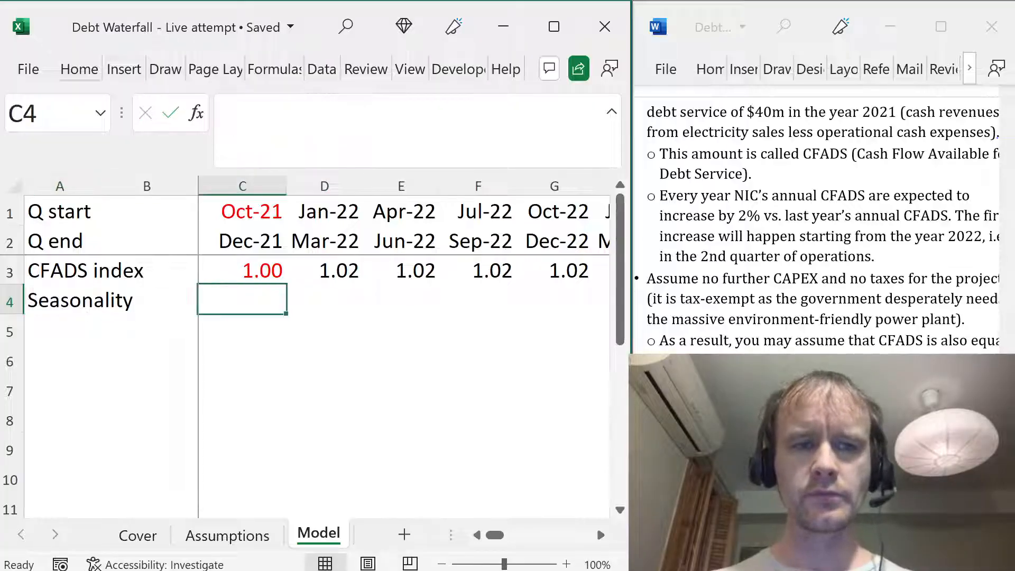
# - Enter =INDEX(Assumptions!$D$20:$D$23,MONTH(C$2)/3) in C4 and format the cell as a percentage
pyautogui.write('=INDEX(')
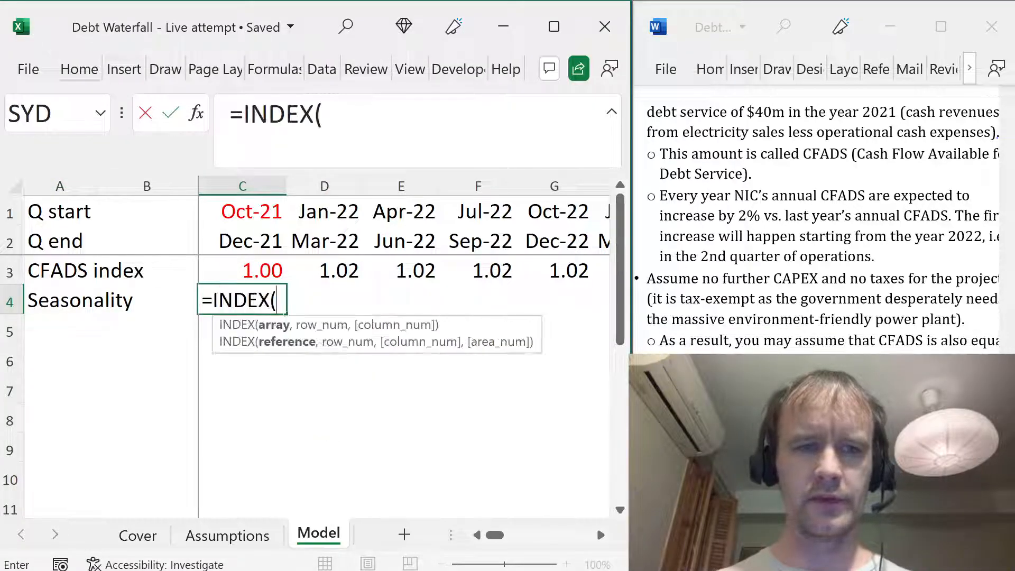
pyautogui.hotkey('ctrl', 'pageup')
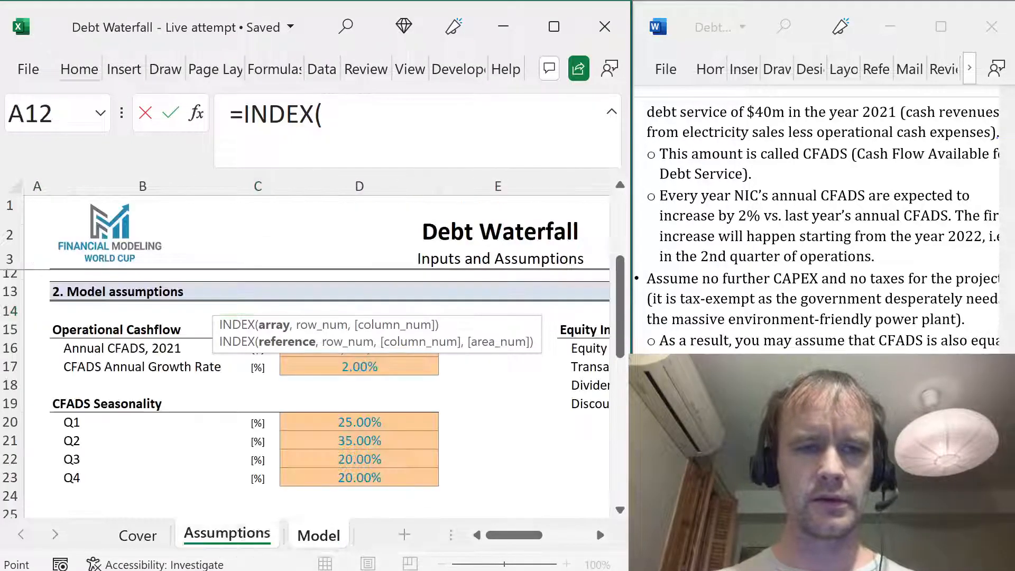
pyautogui.click(371, 422)
pyautogui.hotkey('ctrl', 'shift', 'Down')
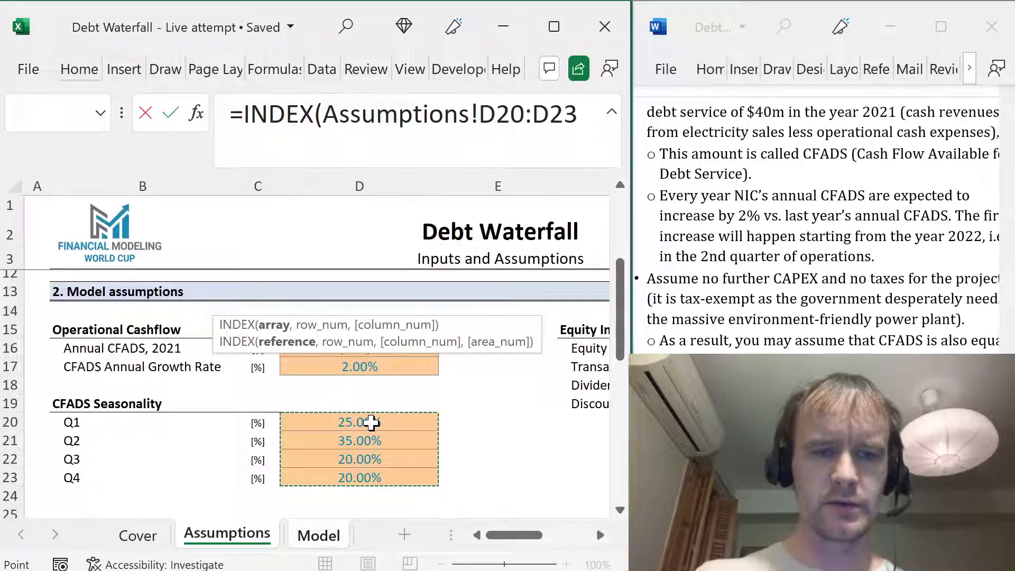
pyautogui.press('F4')
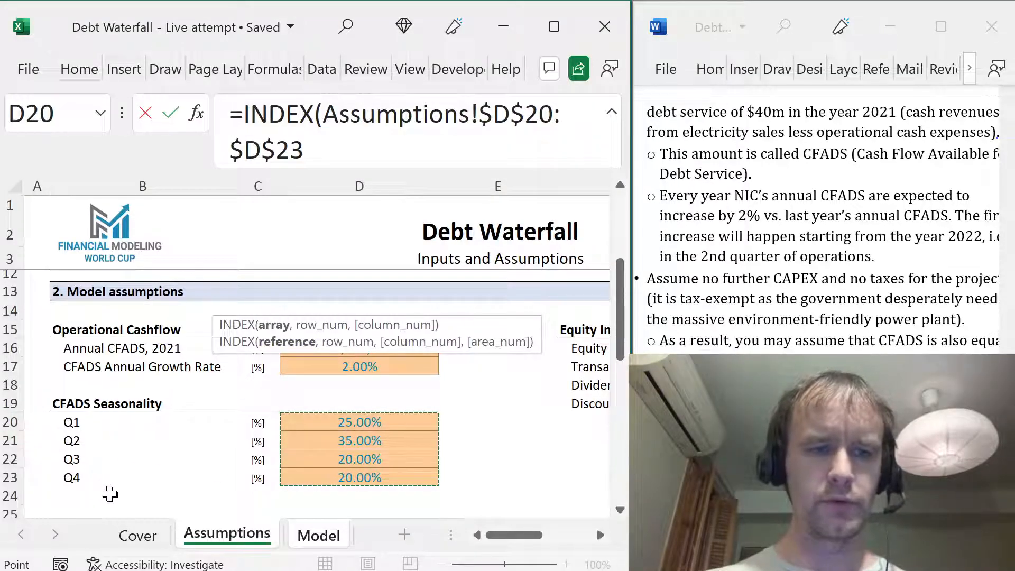
pyautogui.write(',')
pyautogui.hotkey('ctrl', 'pagedown')
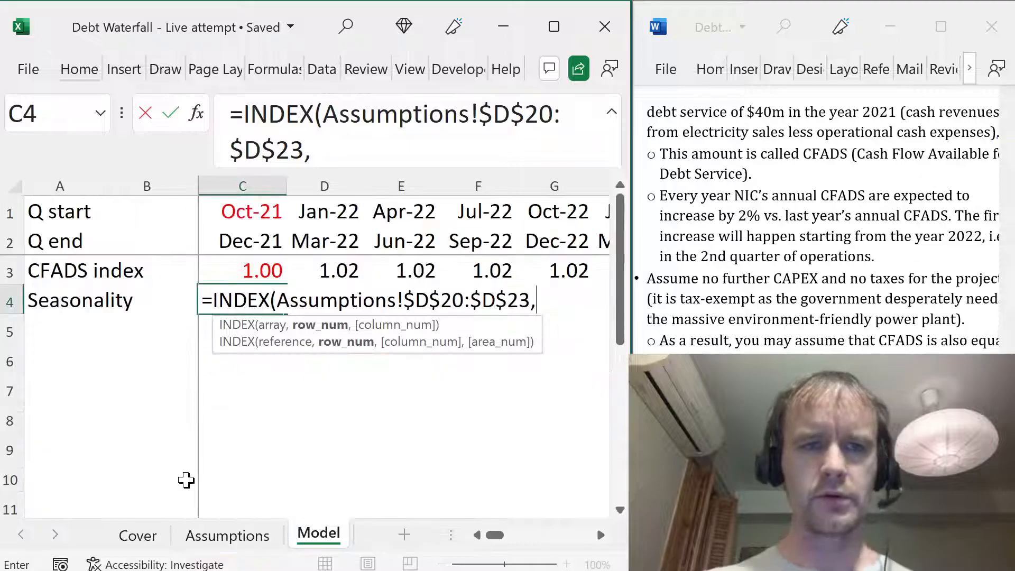
pyautogui.write('mon')
pyautogui.press('Tab')
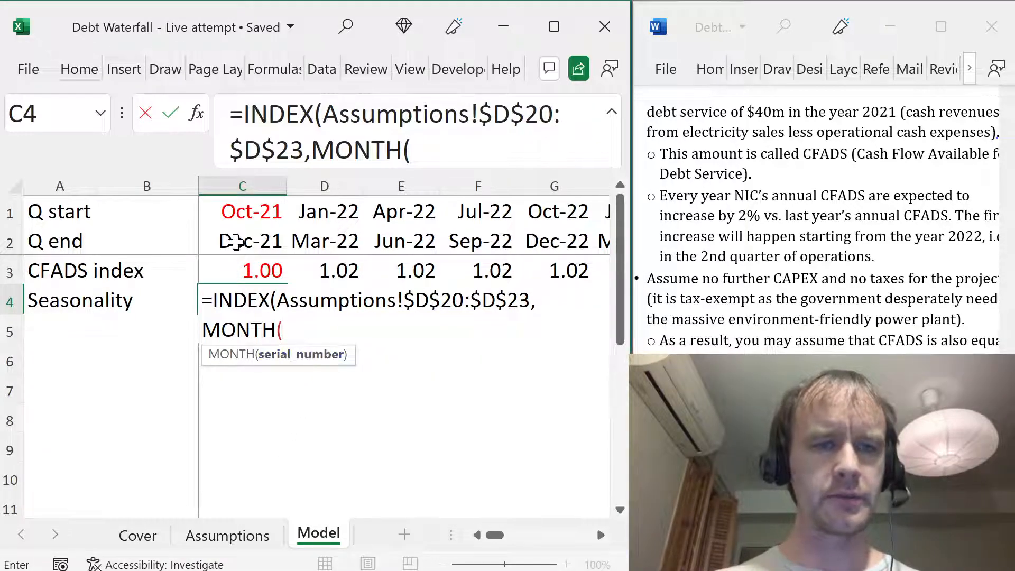
pyautogui.write('C$2)')
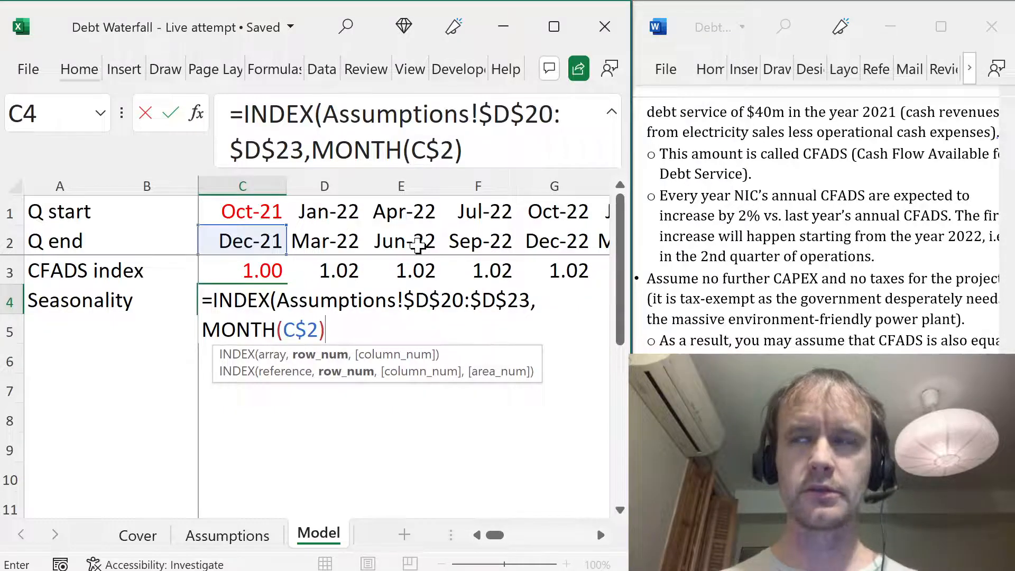
pyautogui.write('/3')
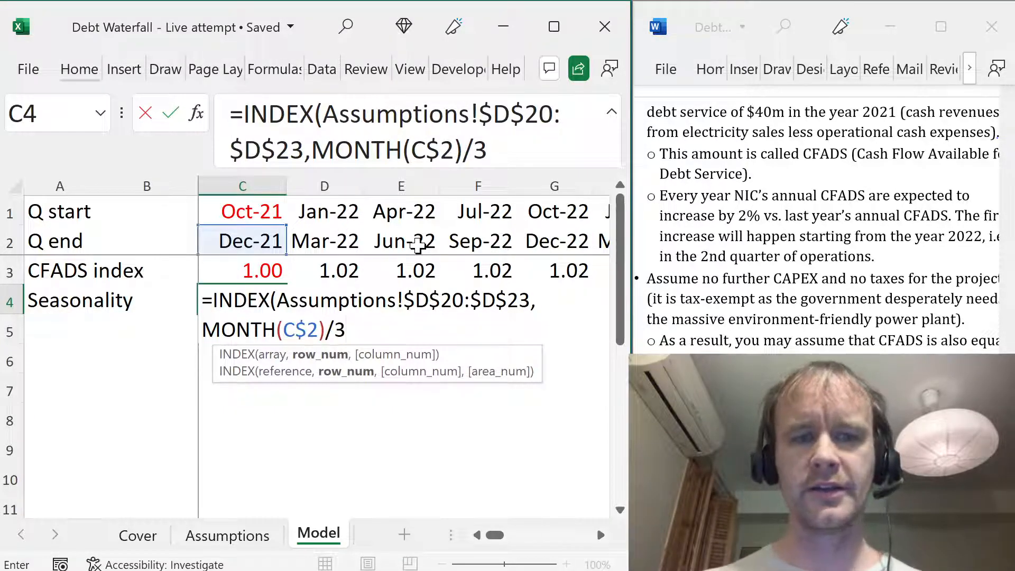
pyautogui.write(')')
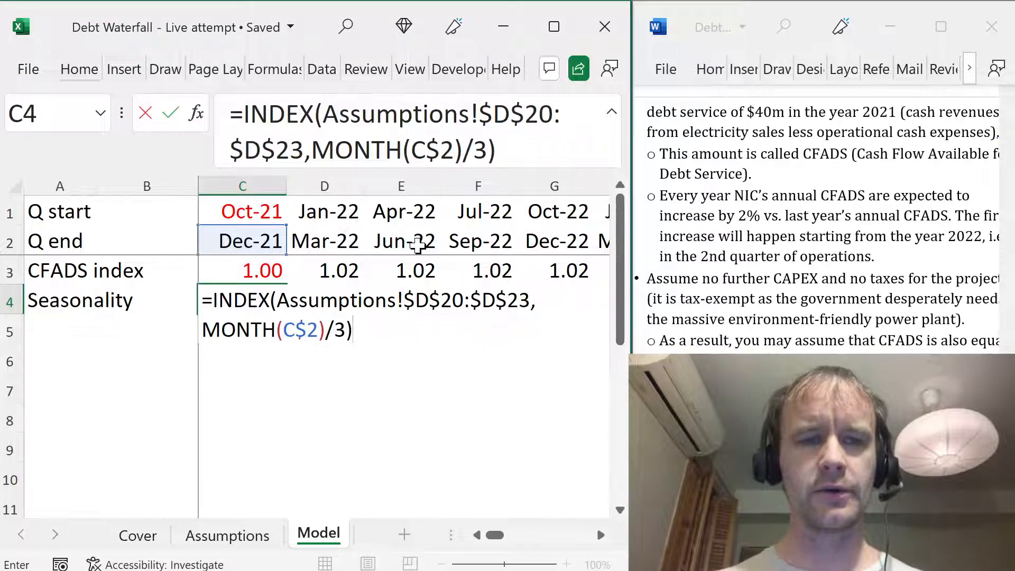
pyautogui.hotkey('ctrl', 'Return')
pyautogui.hotkey('ctrl', 'shift', '5')
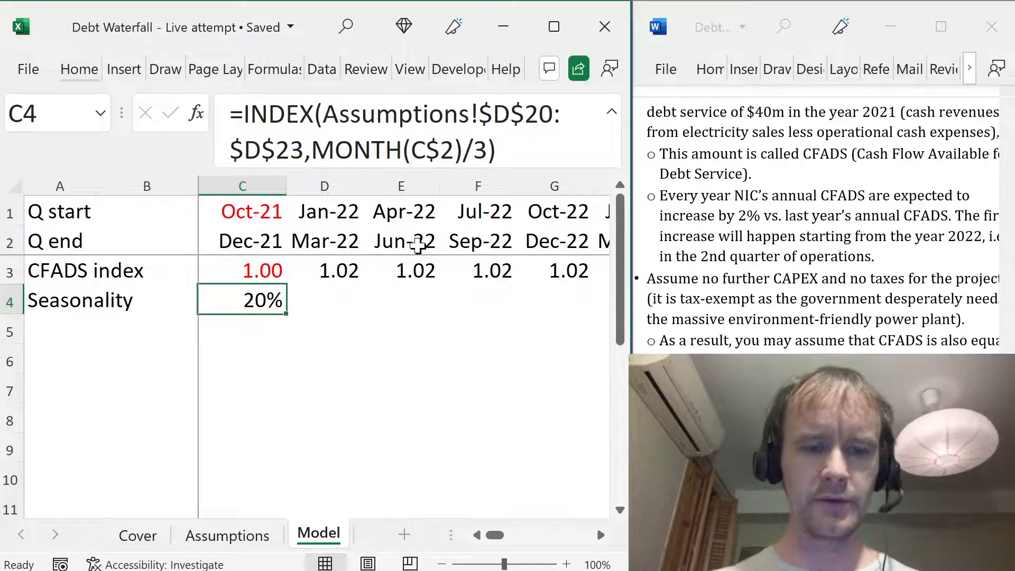
# - Copy the seasonality formula from C4 across row 4 to the end of the timeline
pyautogui.press('Right')
pyautogui.hotkey('ctrl', 'r')
pyautogui.press('Right')
pyautogui.hotkey('ctrl', 'r')
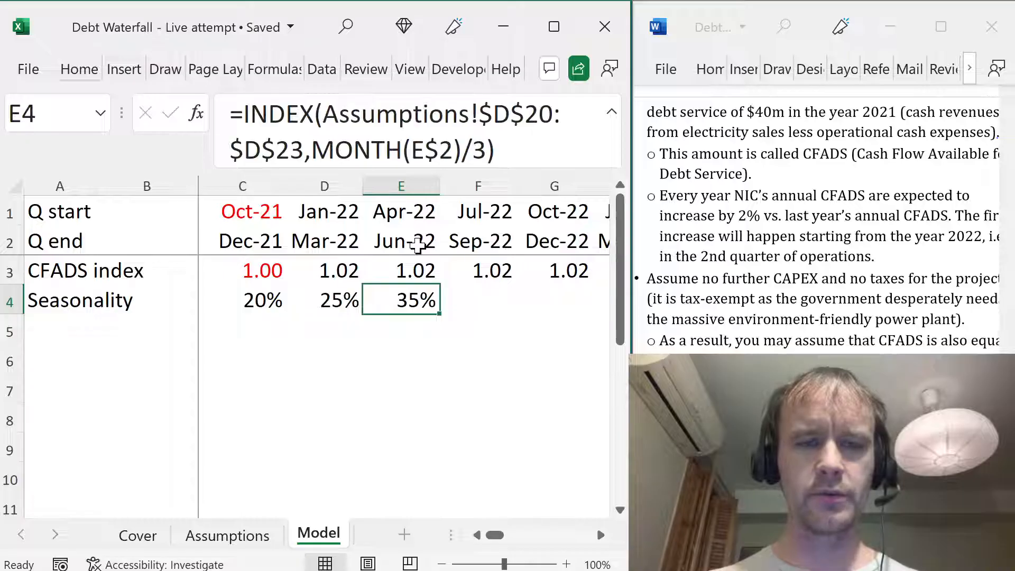
pyautogui.press('Right')
pyautogui.hotkey('ctrl', 'r')
pyautogui.press('Right')
pyautogui.hotkey('ctrl', 'r')
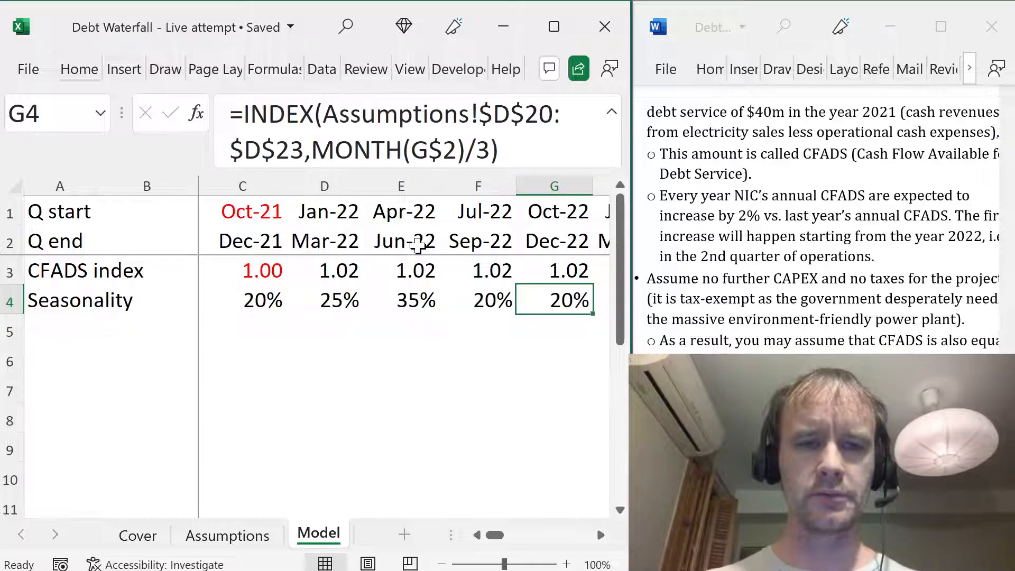
pyautogui.hotkey('ctrl', 'shift', 'Right')
pyautogui.hotkey('ctrl', 'r')
pyautogui.hotkey('ctrl', 'Left')
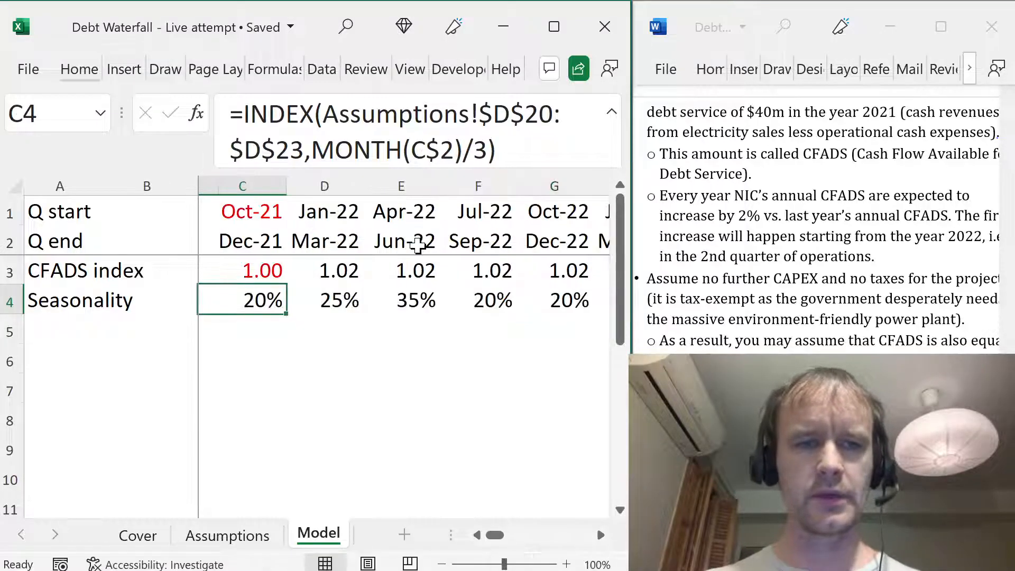
# - Label row 5 of the Model sheet "CFADS" in A5
pyautogui.hotkey('ctrl', 'Left')
pyautogui.press('Down')
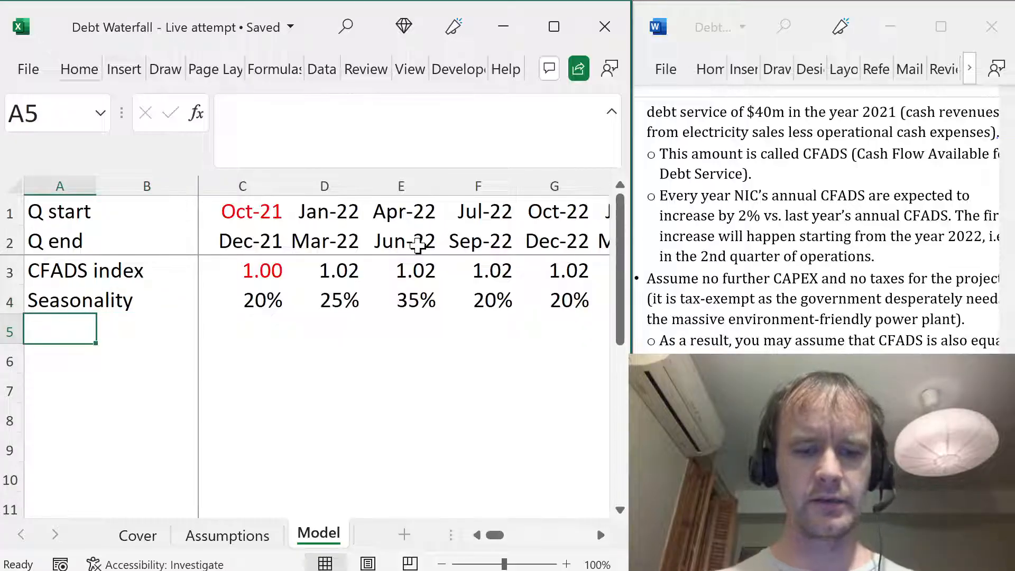
pyautogui.write('CFADS')
pyautogui.press('BackSpace')
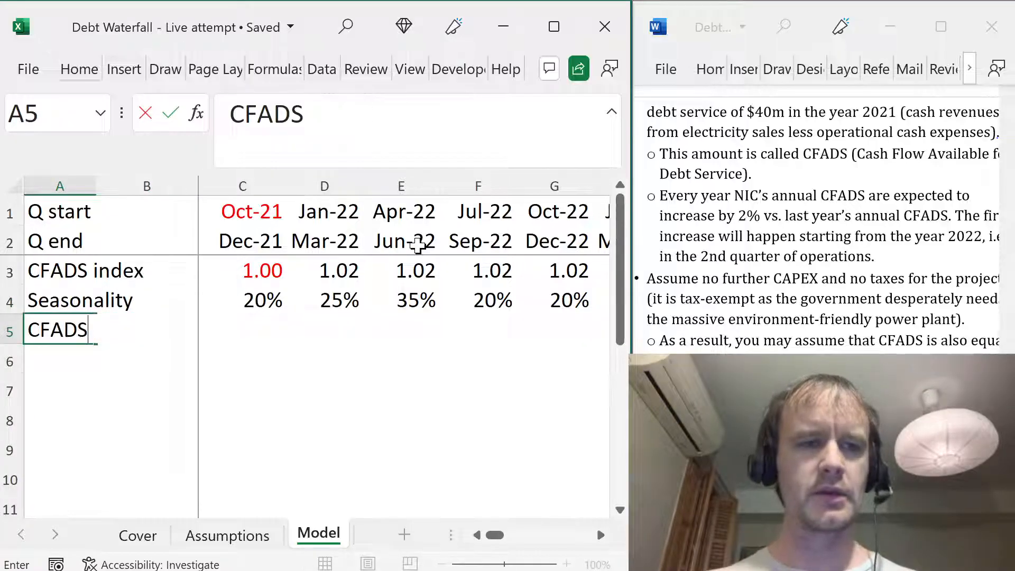
# - Enter =C3*C4*Assumptions!$D$16 in C5 of the Model sheet
pyautogui.press('Right')
pyautogui.press('Right')
pyautogui.write('=')
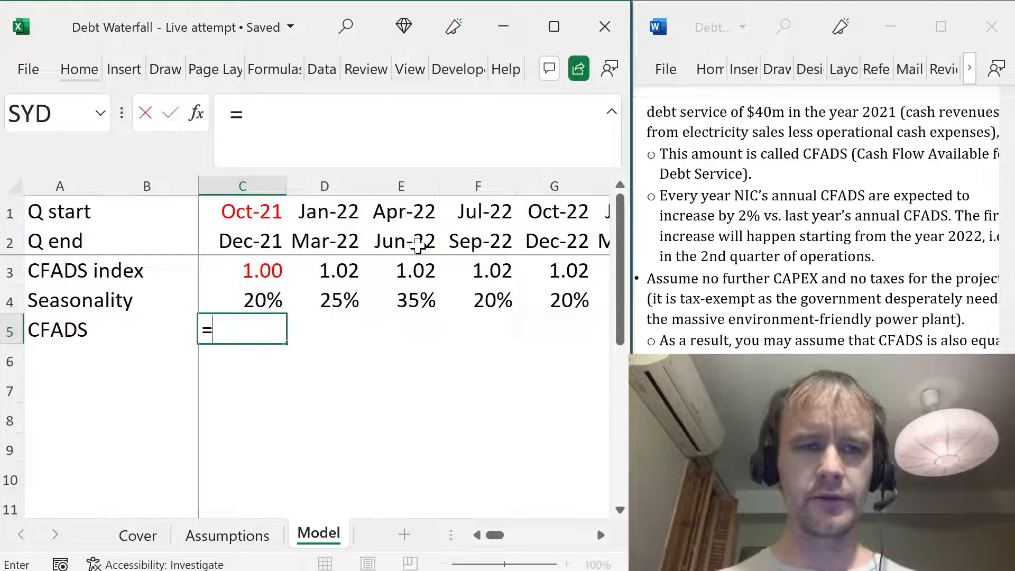
pyautogui.press('Up')
pyautogui.press('Up')
pyautogui.write('*')
pyautogui.press('Up')
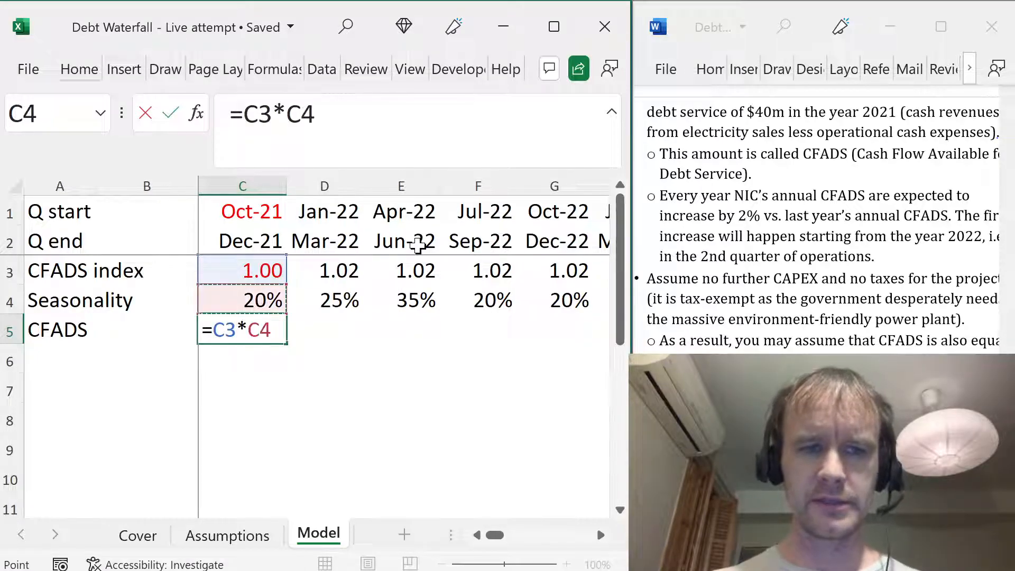
pyautogui.write('*')
pyautogui.hotkey('ctrl', 'pageup')
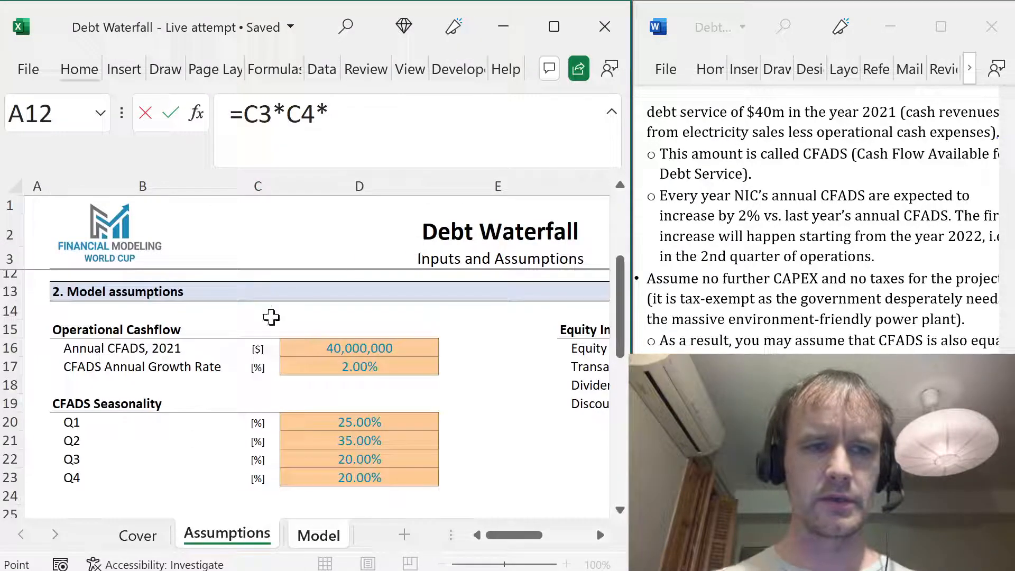
pyautogui.click(369, 351)
pyautogui.press('F4')
pyautogui.press('Return')
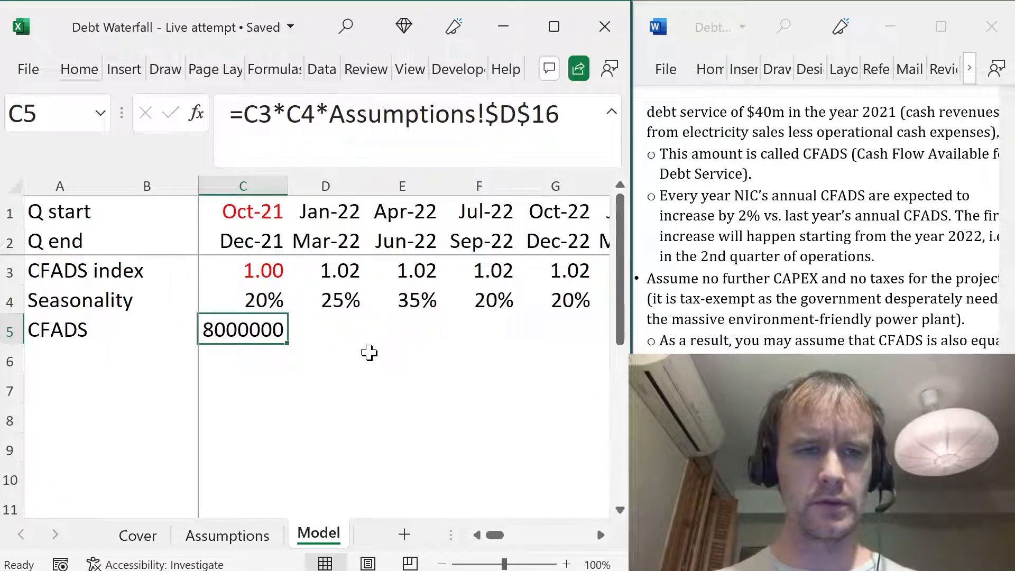
# - Format C5 as a number with thousands separators and no decimals
pyautogui.hotkey('ctrl', 'shift', '1')
pyautogui.hotkey('alt', 'h')
pyautogui.press('9')
pyautogui.press('9')
pyautogui.press('Right')
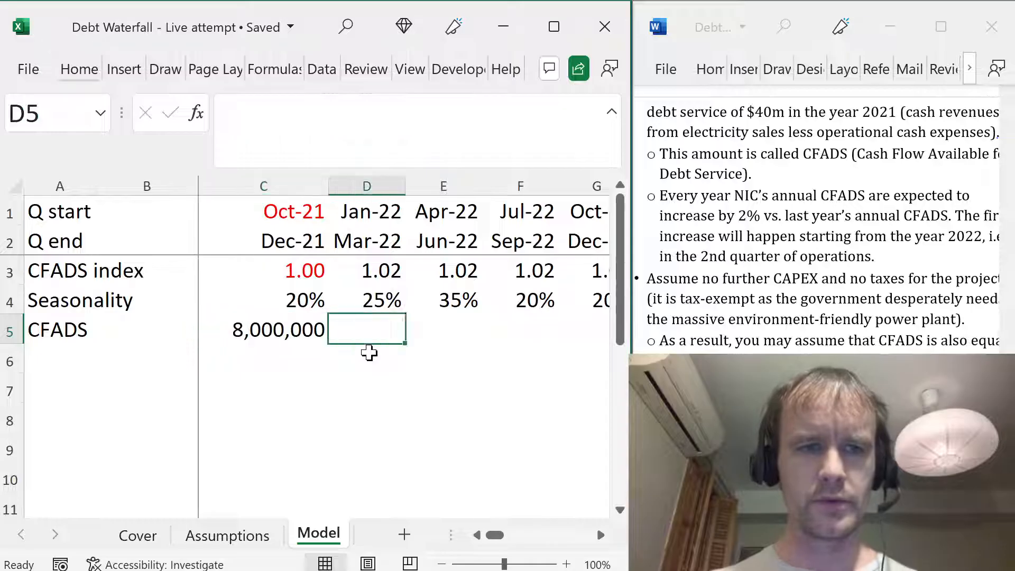
# - Apply column D's width to column C of the Model sheet
pyautogui.hotkey('ctrl', 'c')
pyautogui.press('Left')
pyautogui.hotkey('ctrl', 'alt', 'v')
pyautogui.press('w')
pyautogui.press('Return')
pyautogui.hotkey('alt', 'h')
pyautogui.press('o')
pyautogui.press('i')
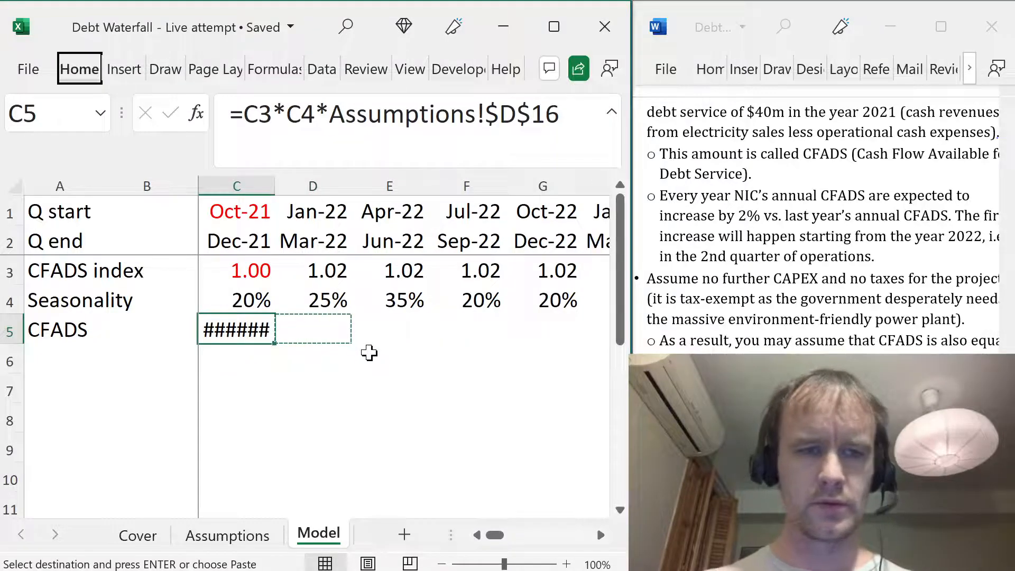
# - Copy the CFADS formula from C5 across row 5 to the end of the timeline
pyautogui.hotkey('ctrl', 'shift', 'Right')
pyautogui.press('Return')
pyautogui.press('Left')
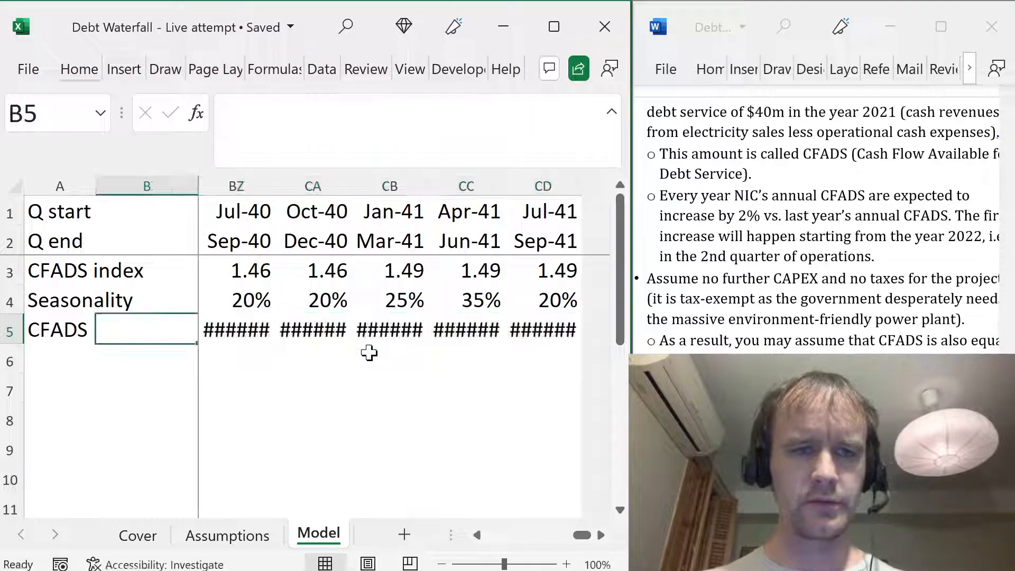
# - Widen the timeline columns from D onward so that the full CFADS values in row 5 fit
pyautogui.press('Right')
pyautogui.press('Right')
pyautogui.hotkey('alt', 'h')
pyautogui.press('o')
pyautogui.press('i')
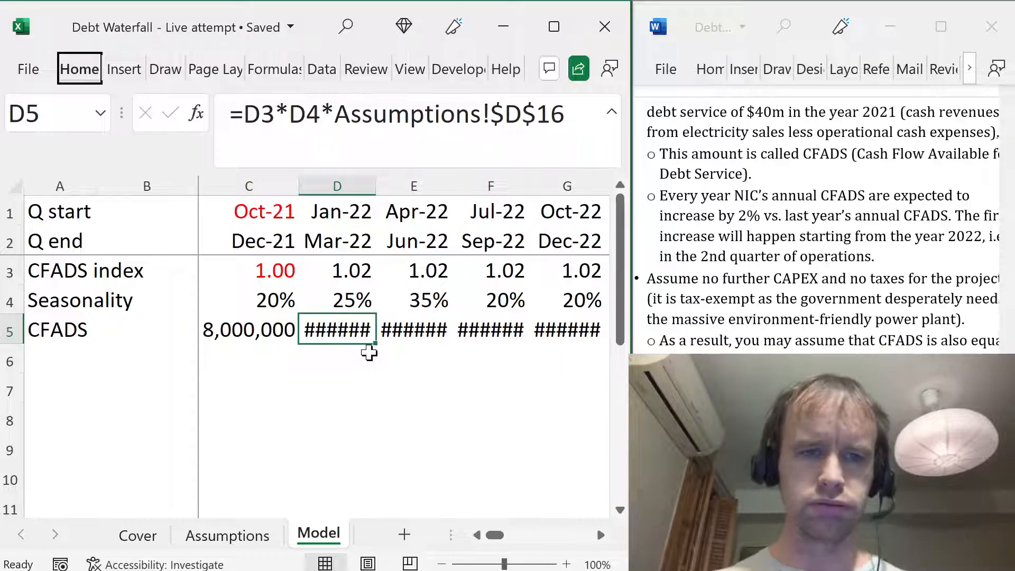
pyautogui.hotkey('ctrl', 'c')
pyautogui.hotkey('ctrl', 'shift', 'Right')
pyautogui.hotkey('ctrl', 'v')
pyautogui.hotkey('ctrl', 'Left')
pyautogui.hotkey('ctrl', 'Left')
pyautogui.press('Right')
pyautogui.press('Right')
pyautogui.press('Right')
pyautogui.press('Right')
pyautogui.press('Right')
pyautogui.press('Right')
pyautogui.press('Right')
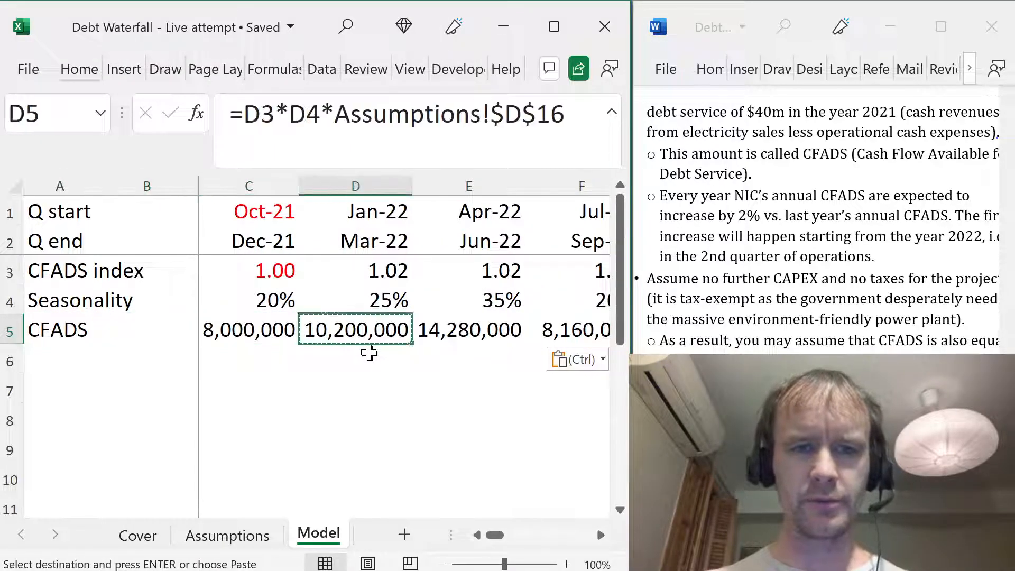
# - Change the row 5 label in A5 to "CFADS ($k)"
pyautogui.press('Left')
pyautogui.press('Left')
pyautogui.press('Left')
pyautogui.press('Left')
pyautogui.press('Left')
pyautogui.press('Left')
pyautogui.press('Left')
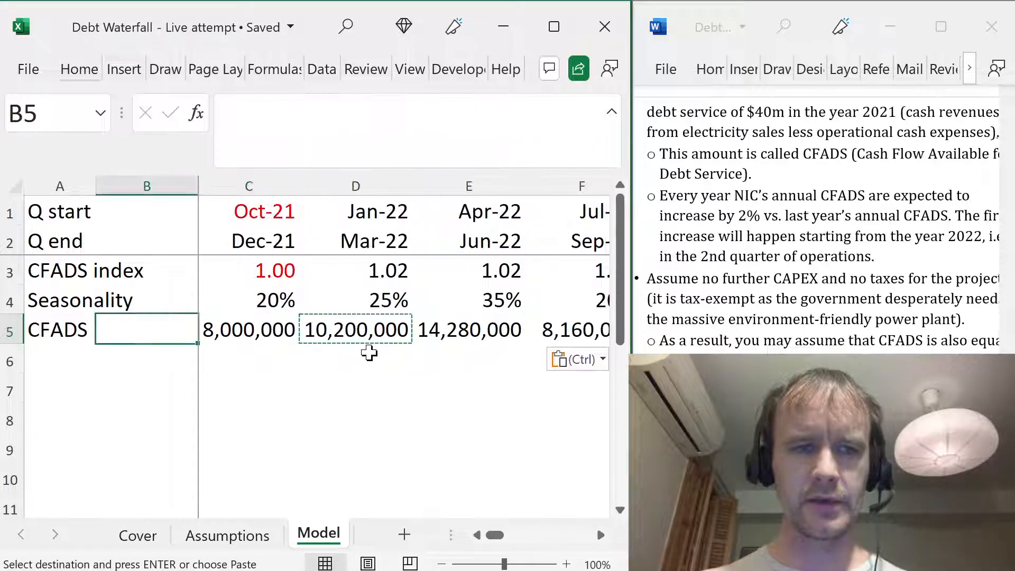
pyautogui.press('F2')
pyautogui.write('(')
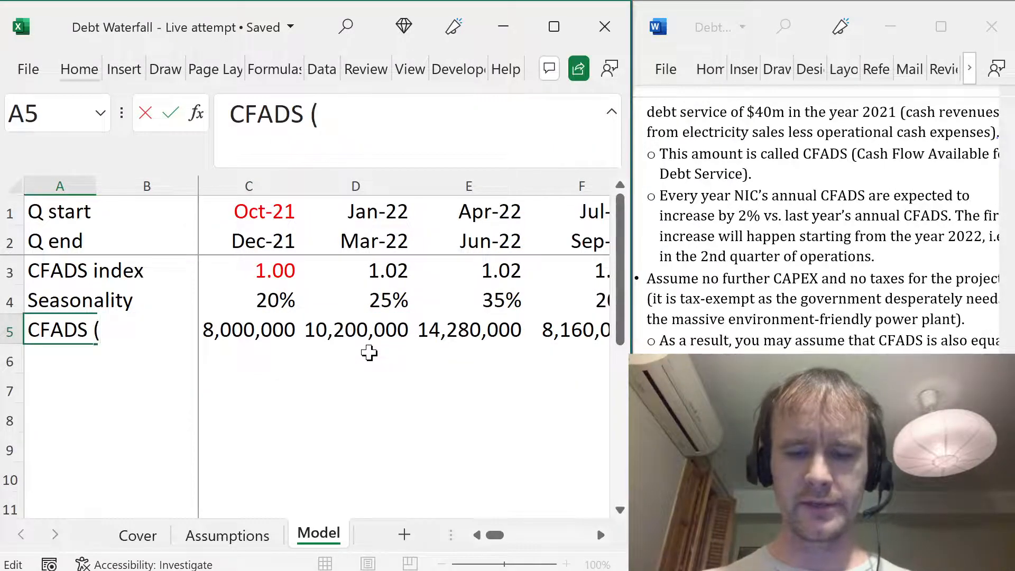
pyautogui.write('k)')
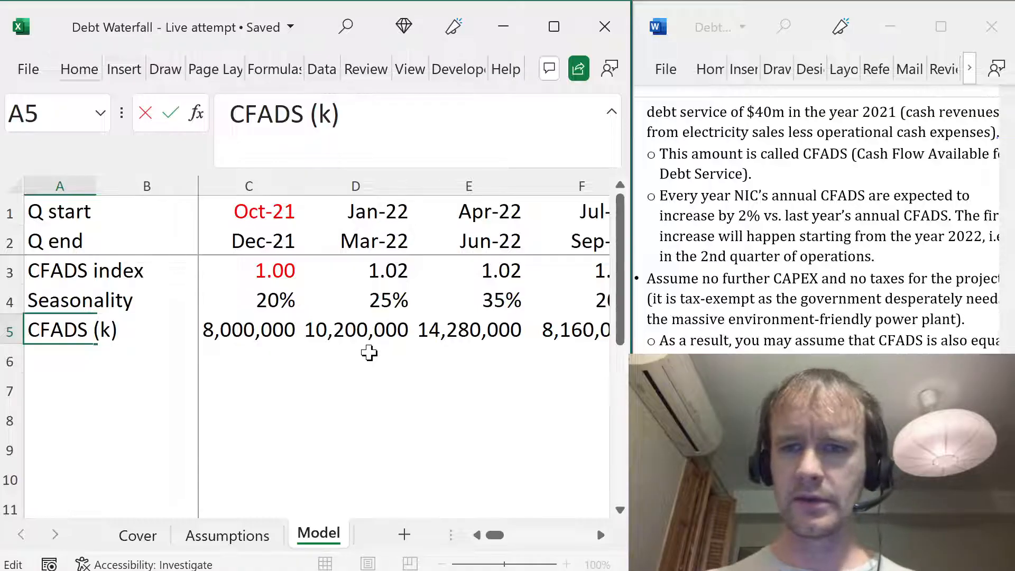
pyautogui.press('BackSpace')
pyautogui.press('BackSpace')
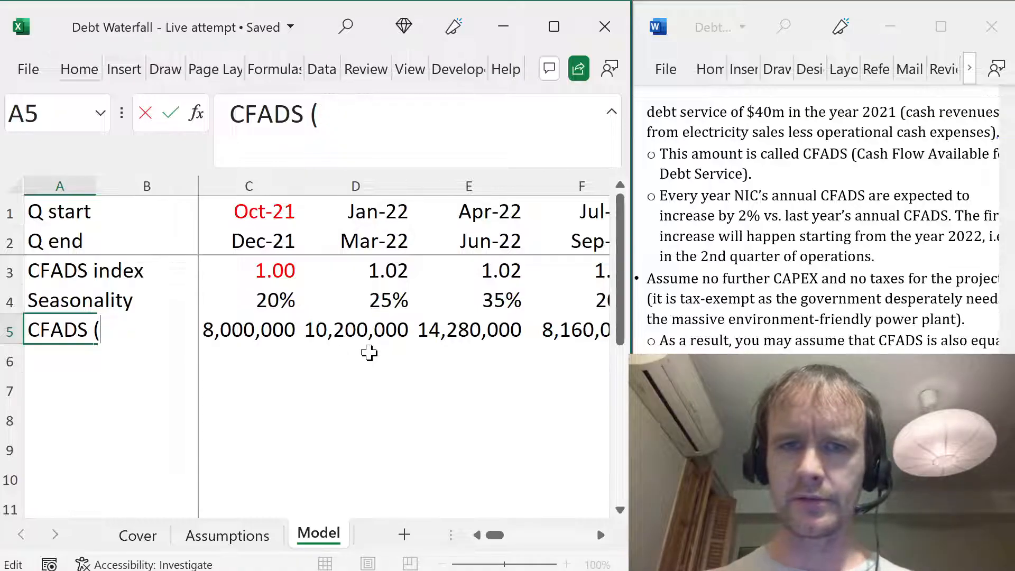
pyautogui.write('$k')
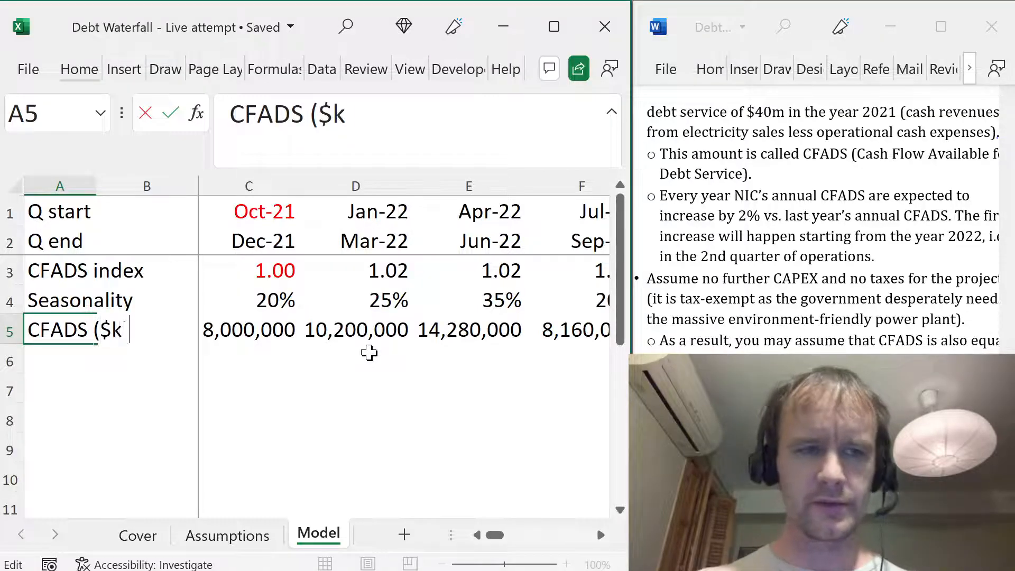
pyautogui.write(')')
pyautogui.press('Tab')
# - Divide the CFADS formula in C5 by 1000 and fill it across row 5 to the end of the timeline
pyautogui.press('Tab')
pyautogui.press('F2')
pyautogui.write('/1000')
pyautogui.press('Return')
pyautogui.press('Up')
pyautogui.hotkey('ctrl', 'shift', 'Up')
pyautogui.press('Right')
pyautogui.press('Left')
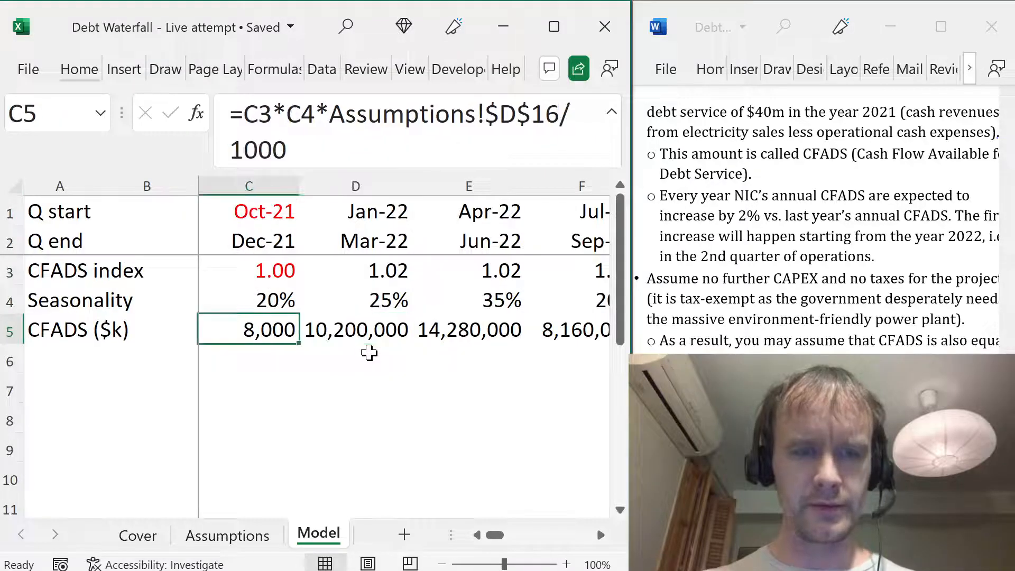
pyautogui.hotkey('ctrl', 'shift', 'Right')
pyautogui.hotkey('ctrl', 'r')
# - Autofit column D and apply its width to all timeline columns from C to CD
pyautogui.press('Right')
pyautogui.hotkey('ctrl', 'space')
pyautogui.hotkey('alt', 'h')
pyautogui.press('o')
pyautogui.press('i')
pyautogui.hotkey('shift', 'BackSpace')
pyautogui.hotkey('ctrl', 'c')
pyautogui.press('Left')
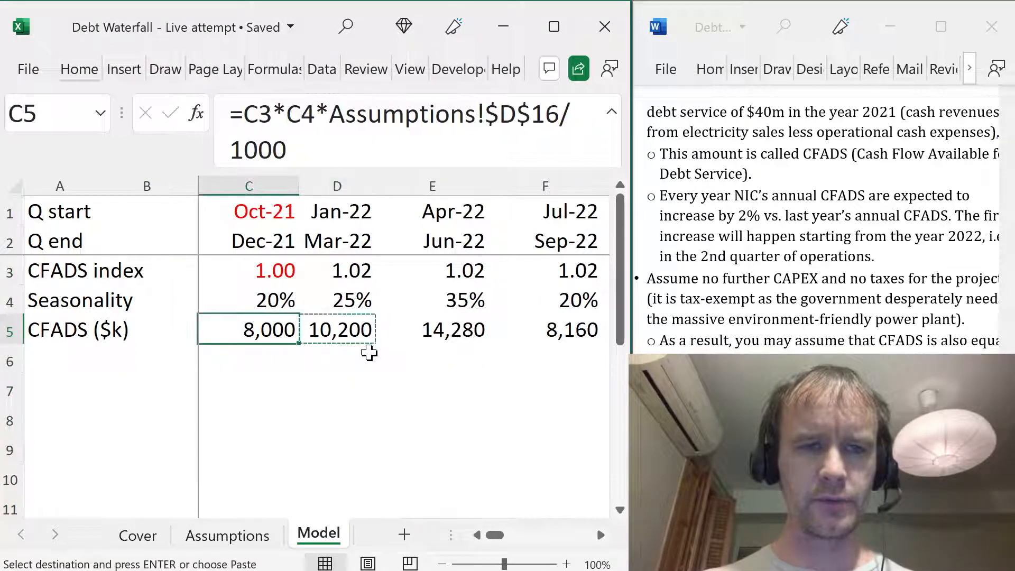
pyautogui.hotkey('ctrl', 'shift', 'Right')
pyautogui.hotkey('ctrl', 'alt', 'v')
pyautogui.press('w')
pyautogui.press('Return')
pyautogui.press('Left')
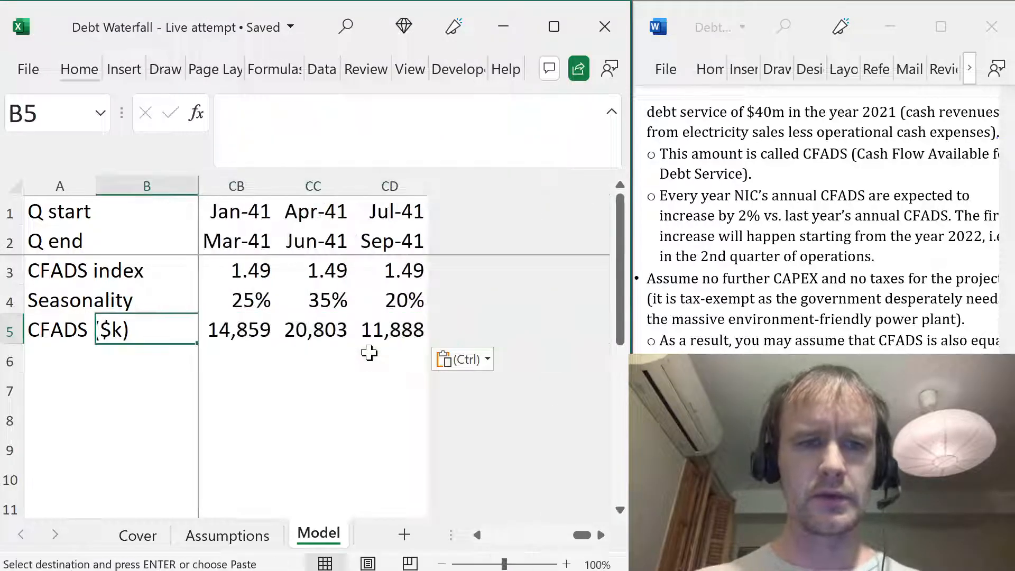
pyautogui.press('Right')
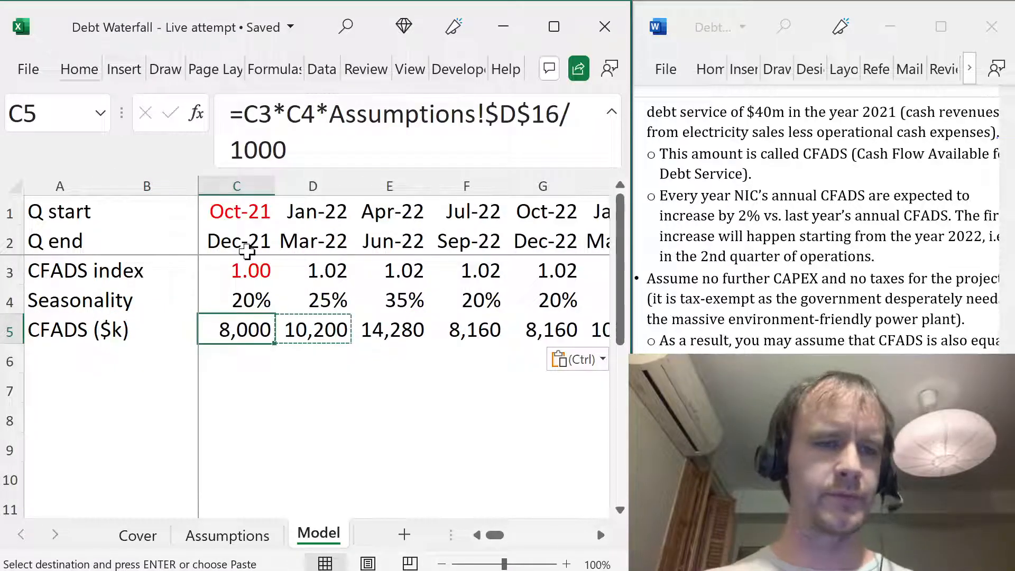
# - Paste the copied D5 CFADS formula over row 5 from C5 to the end of the timeline
pyautogui.press('Right')
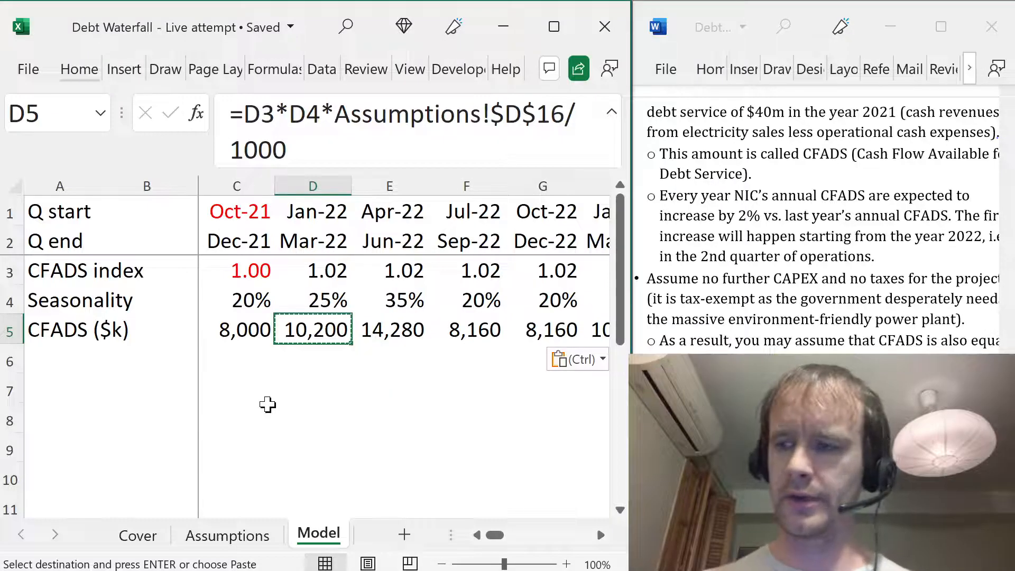
pyautogui.press('Left')
pyautogui.press('Down')
pyautogui.press('Left')
pyautogui.press('Up')
pyautogui.press('Right')
pyautogui.press('Up')
pyautogui.press('Down')
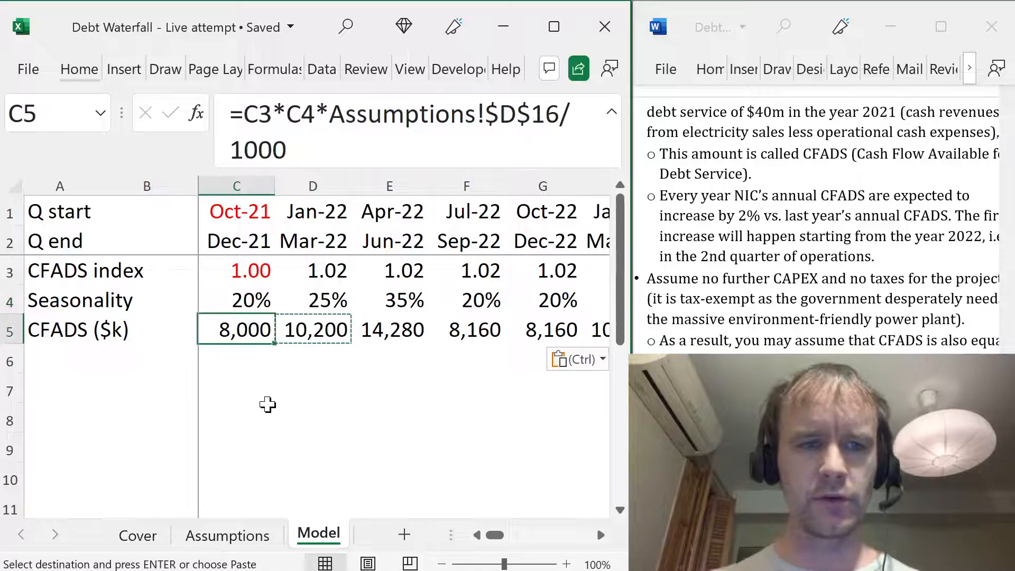
pyautogui.hotkey('ctrl', 'shift', 'Right')
pyautogui.hotkey('ctrl', 'v')
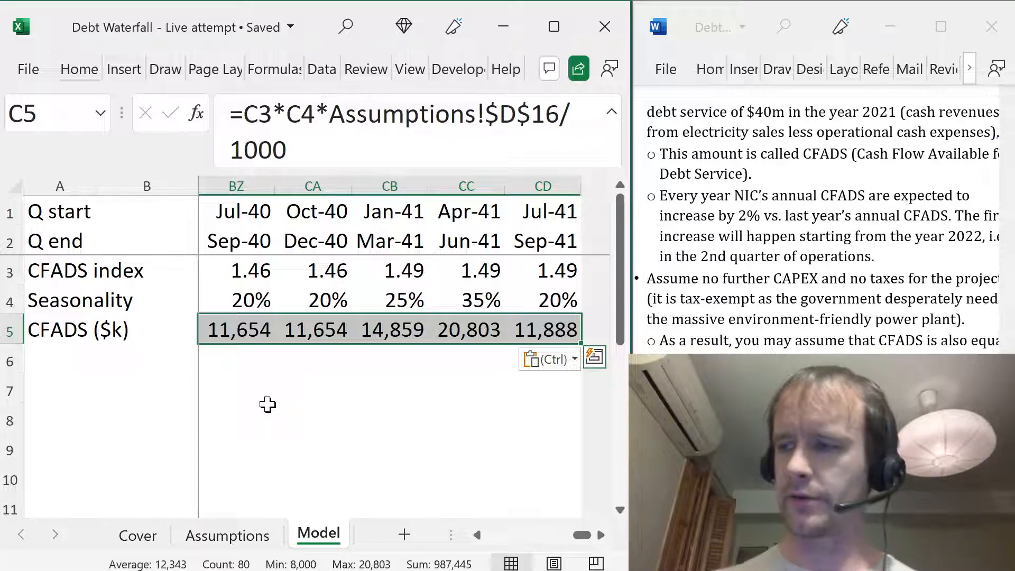
# - Check the sum of the CFADS row over the whole timeline
pyautogui.press('Left')
pyautogui.press('Left')
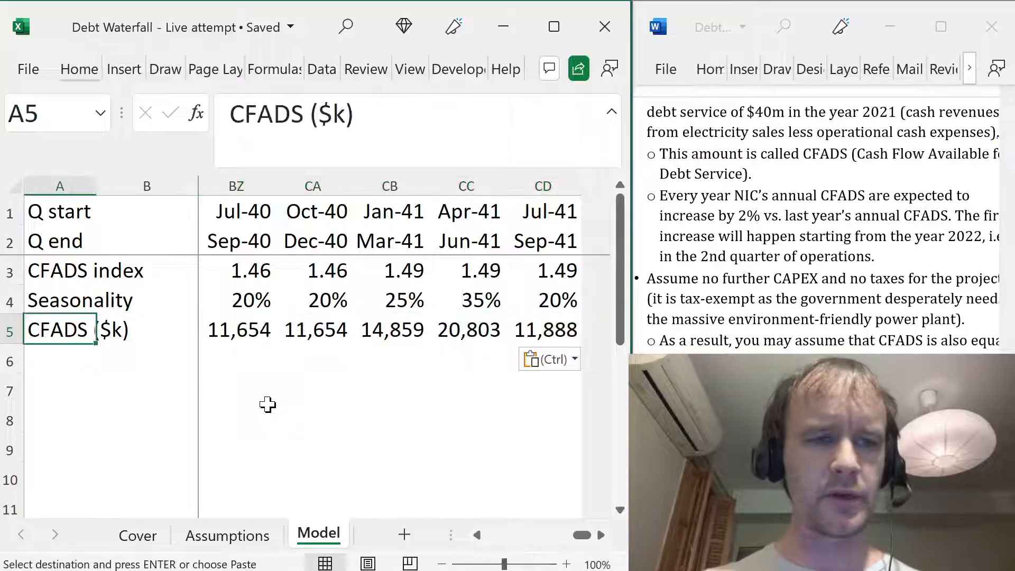
pyautogui.press('Right')
pyautogui.press('Right')
pyautogui.hotkey('ctrl', 'shift', 'Right')
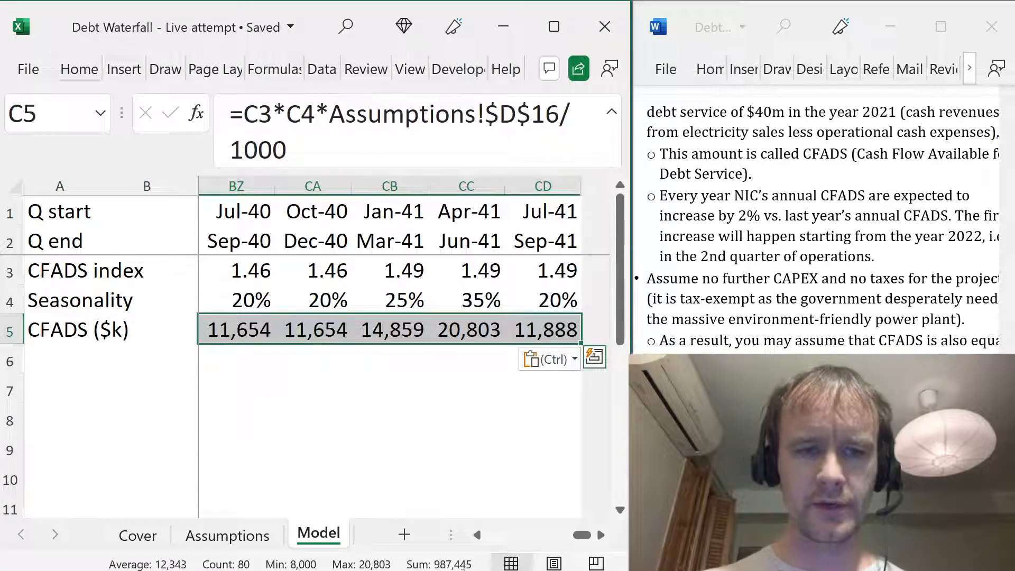
pyautogui.click(57, 353)
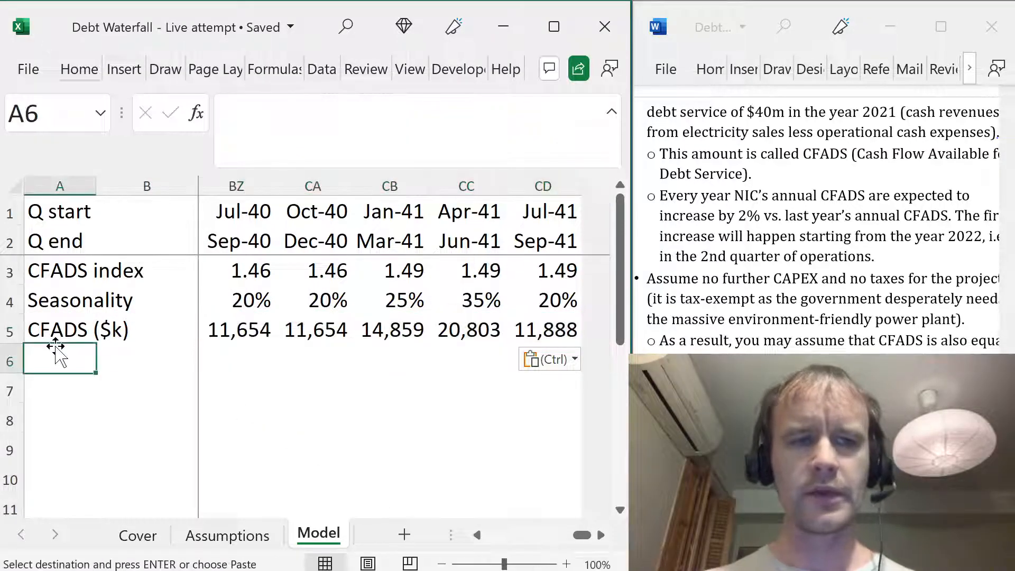
pyautogui.press('Down')
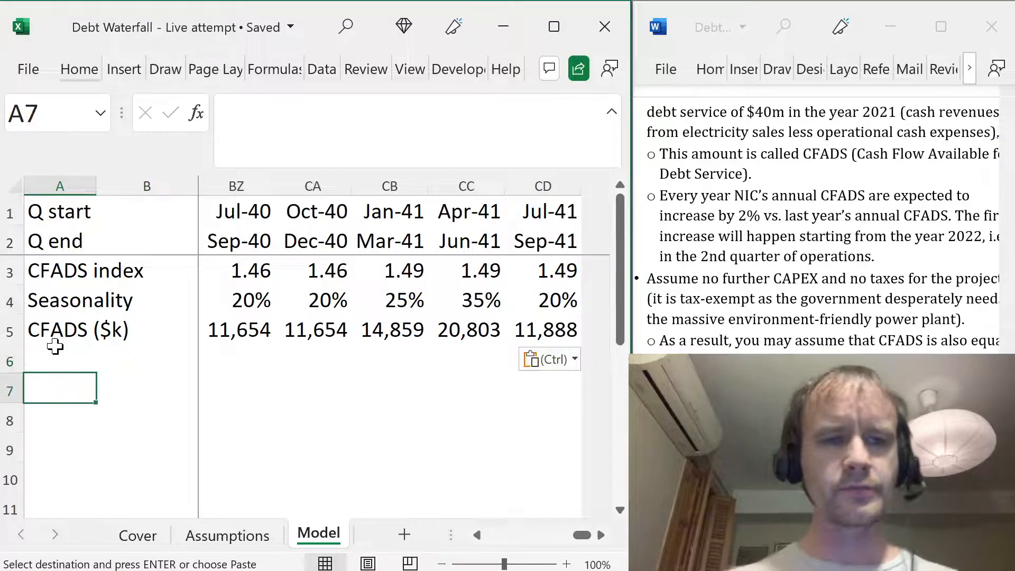
# - Switch to the case document in Word and read the Debt Structure section on the senior debt's NIBOR-based interest rate
pyautogui.click(771, 238)
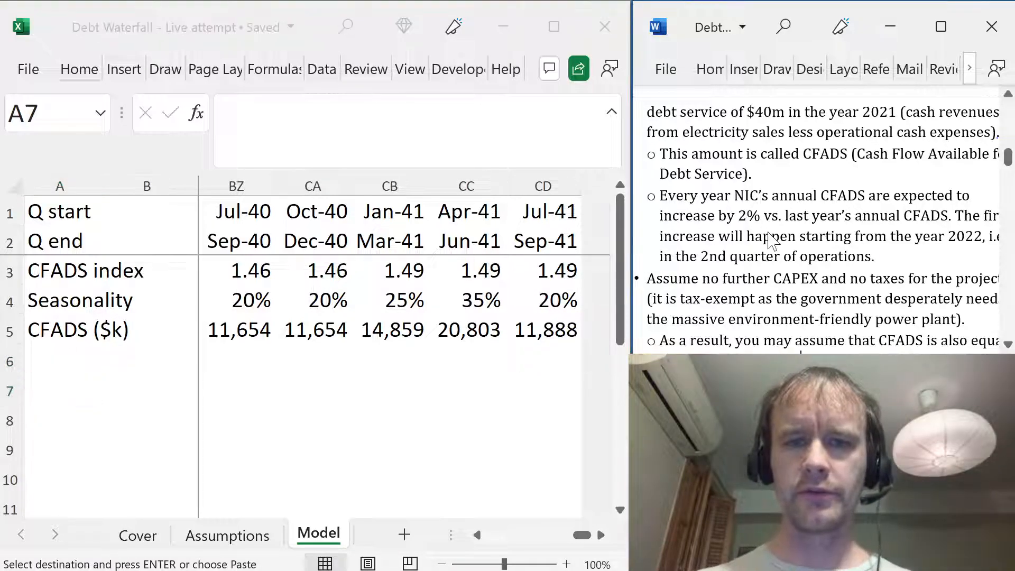
pyautogui.scroll(-3, 783, 222)
pyautogui.scroll(-4, 822, 216)
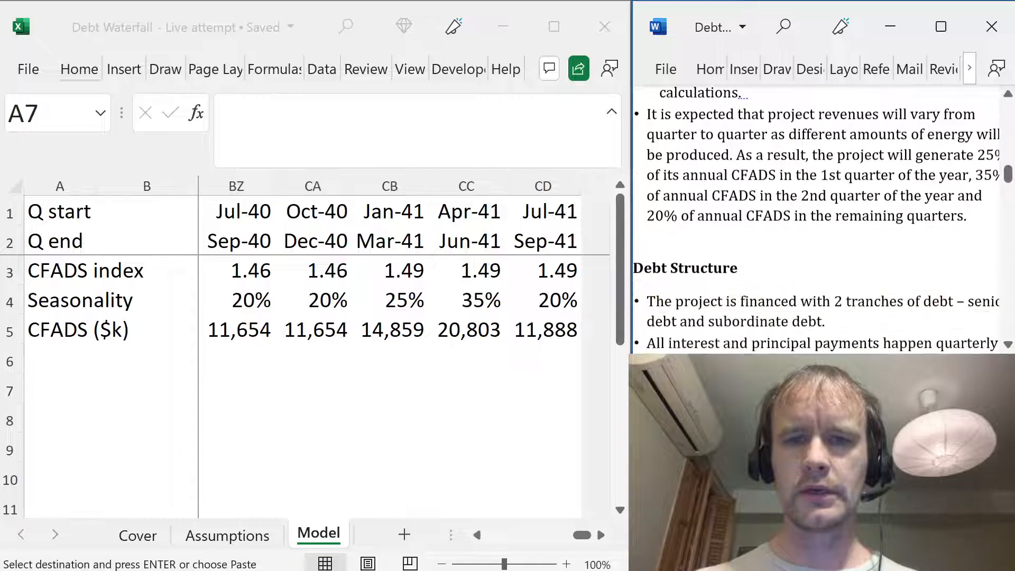
pyautogui.scroll(1, 822, 217)
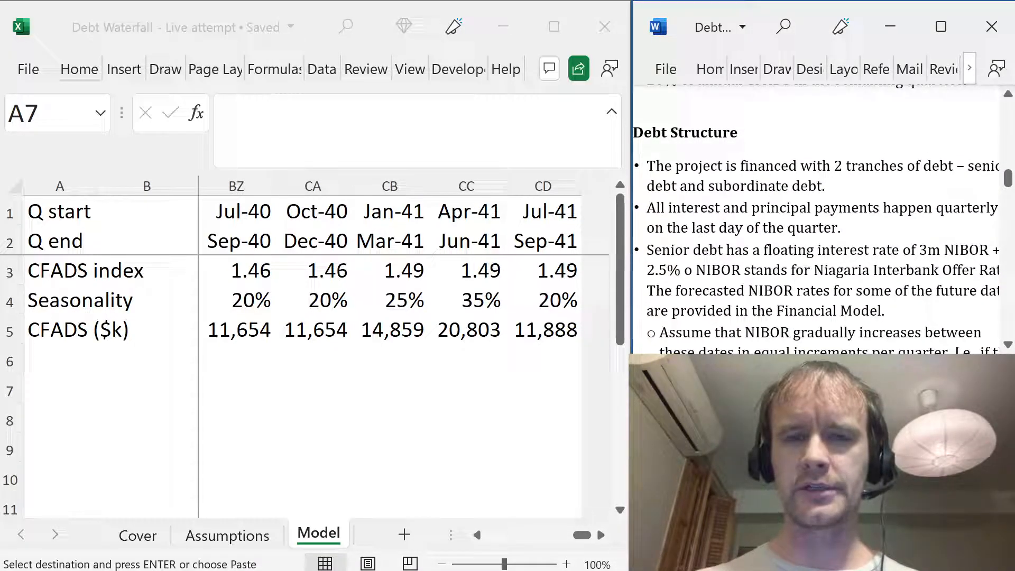
pyautogui.scroll(-1, 823, 217)
pyautogui.scroll(-1, 822, 217)
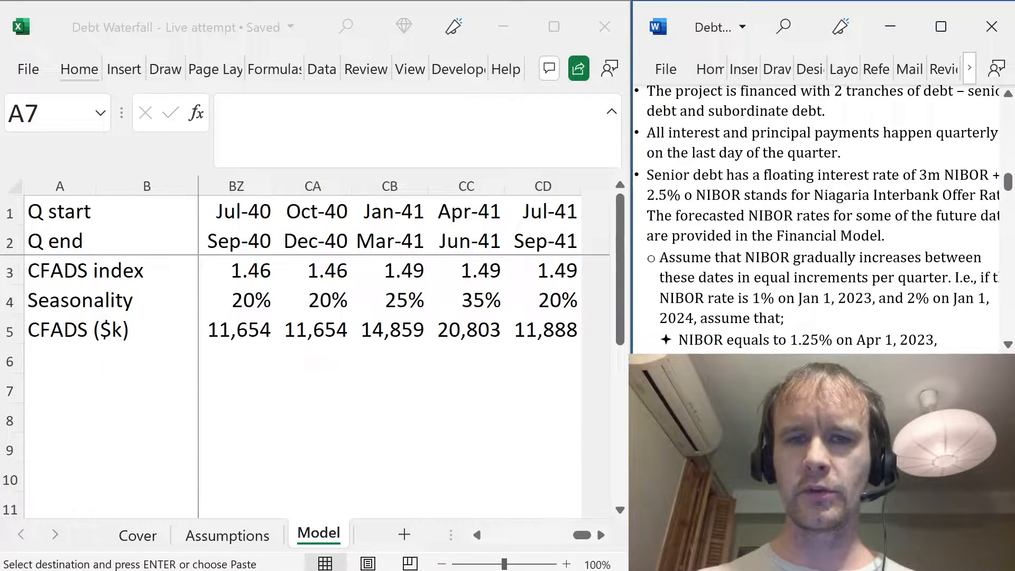
pyautogui.scroll(-3, 823, 216)
pyautogui.doubleClick(970, 120)
pyautogui.scroll(1, 969, 120)
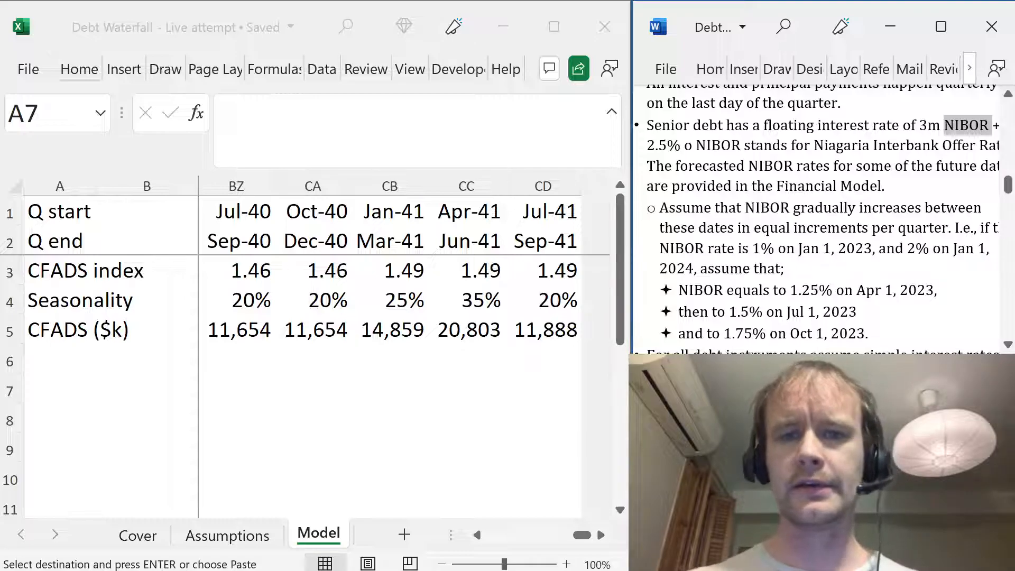
pyautogui.scroll(-1, 820, 211)
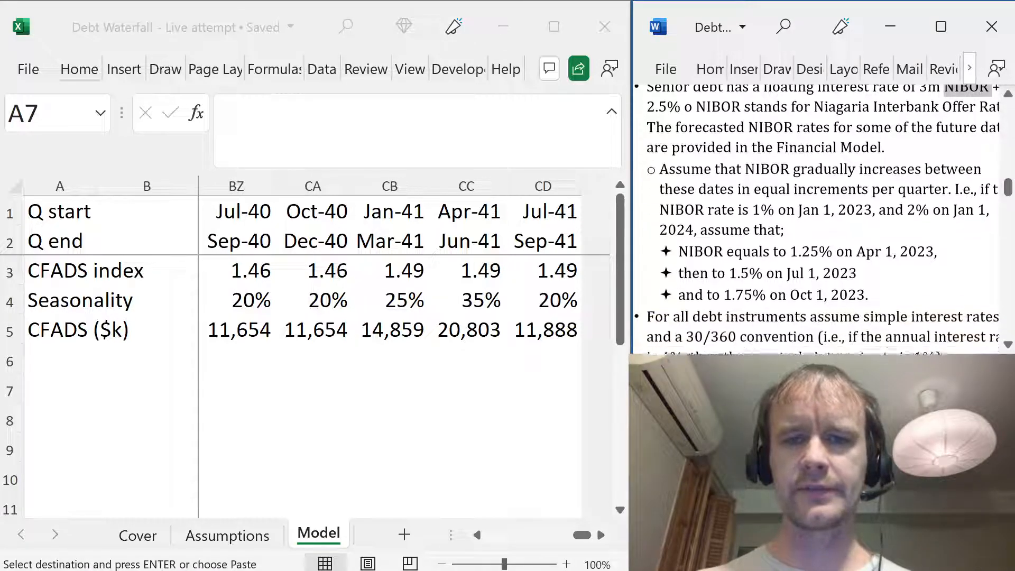
pyautogui.scroll(1, 820, 217)
# - Find the NIBOR Forecast table on the Assumptions sheet in Excel and compare it with the case's rule for quarterly NIBOR increments
pyautogui.click(315, 268)
pyautogui.hotkey('ctrl', 'pageup')
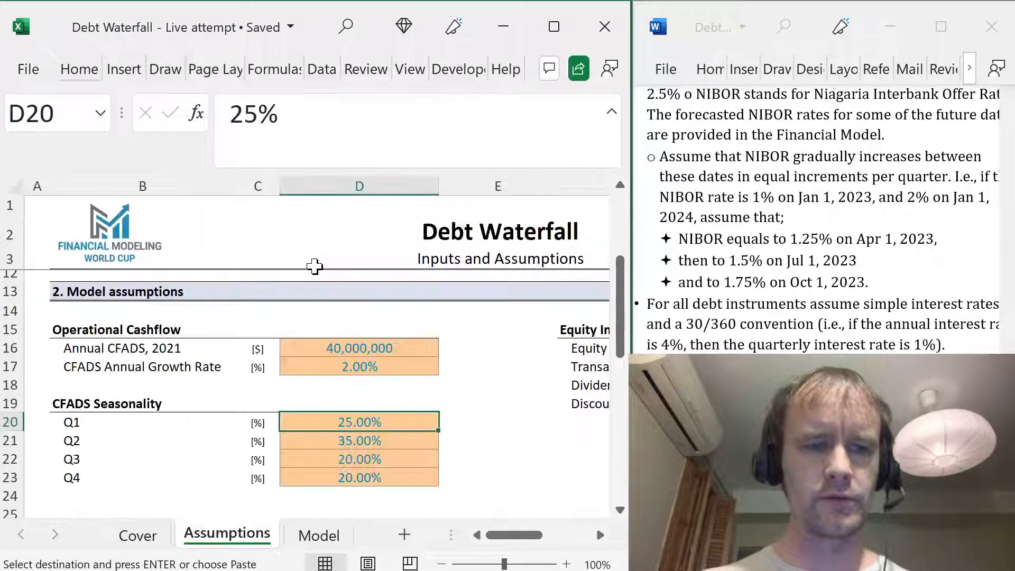
pyautogui.press('Right')
pyautogui.press('Right')
pyautogui.press('Right')
pyautogui.press('Right')
pyautogui.press('Down')
pyautogui.press('Down')
pyautogui.press('Down')
pyautogui.press('Down')
pyautogui.press('Down')
pyautogui.press('Down')
pyautogui.press('Down')
pyautogui.press('Down')
pyautogui.press('Down')
pyautogui.press('Down')
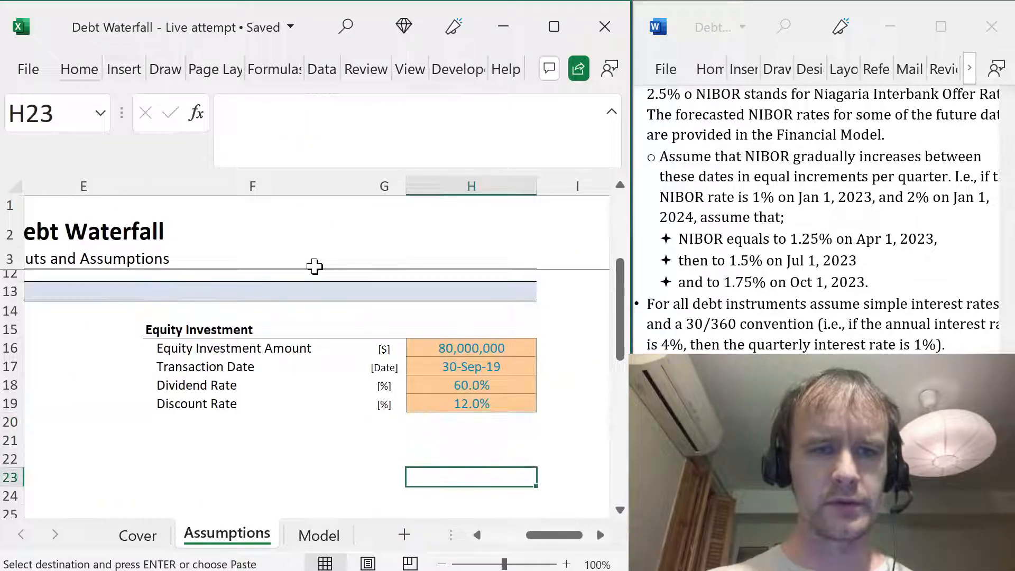
pyautogui.press('Down')
pyautogui.press('Down')
pyautogui.press('Down')
pyautogui.press('Down')
pyautogui.press('Down')
pyautogui.press('Up')
pyautogui.press('Up')
pyautogui.press('Up')
pyautogui.press('Up')
pyautogui.press('Up')
pyautogui.press('Up')
pyautogui.press('Left')
pyautogui.press('Left')
pyautogui.click(808, 192)
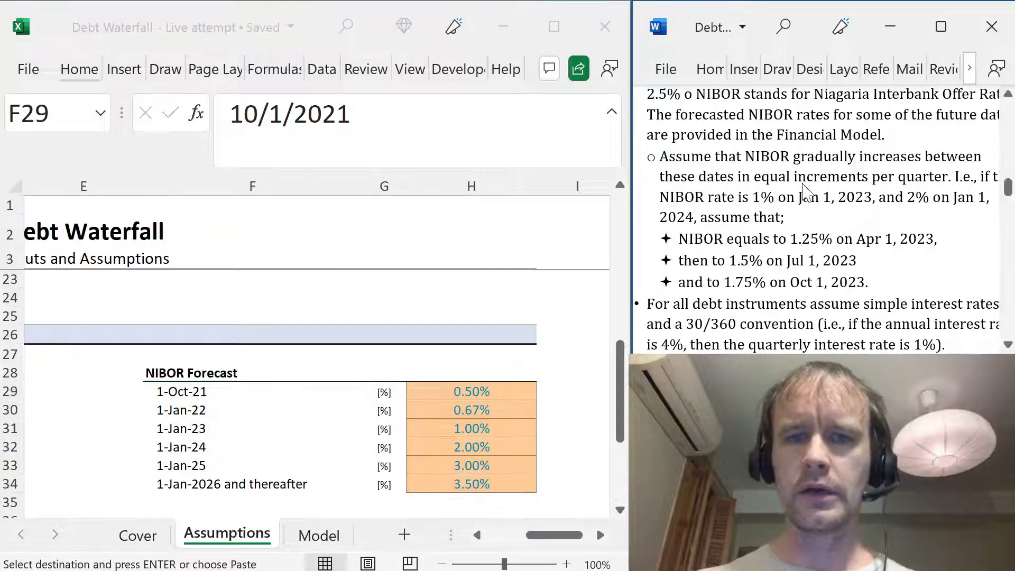
pyautogui.scroll(1, 820, 216)
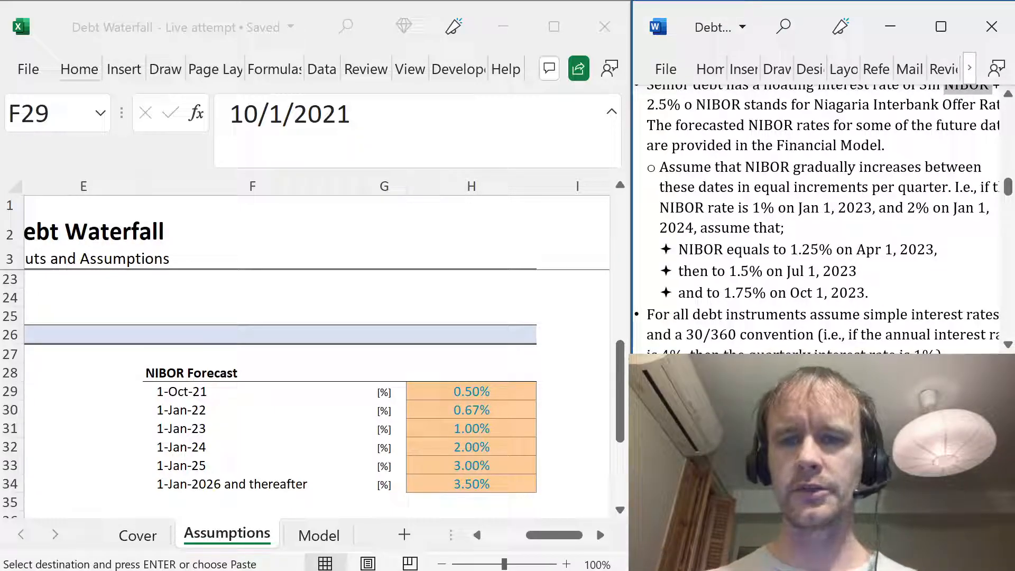
# - Read the case's example of quarterly NIBOR increments and the simple-interest 30/360 convention in Word, then return to Excel
pyautogui.click(760, 207)
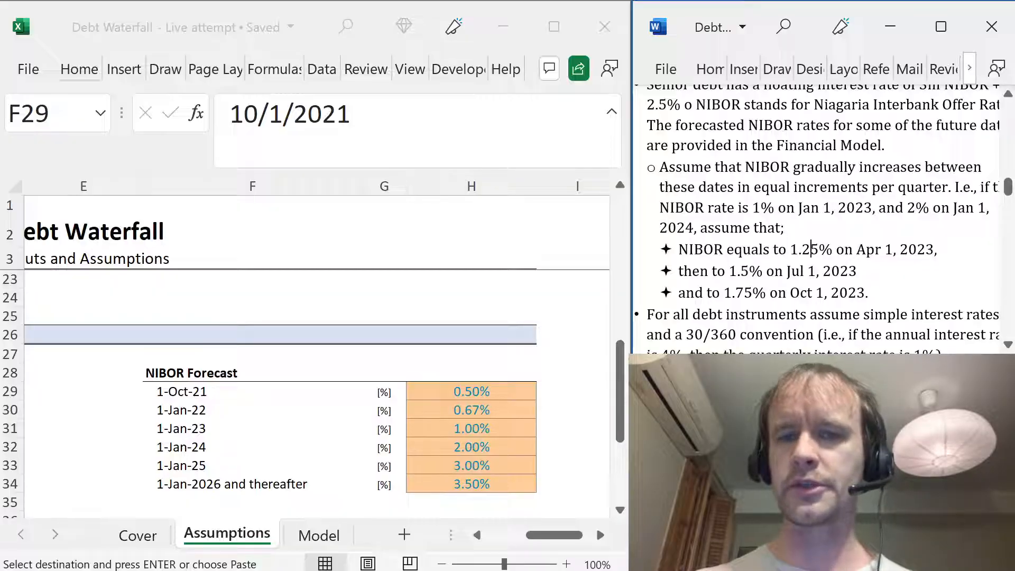
pyautogui.scroll(-2, 823, 219)
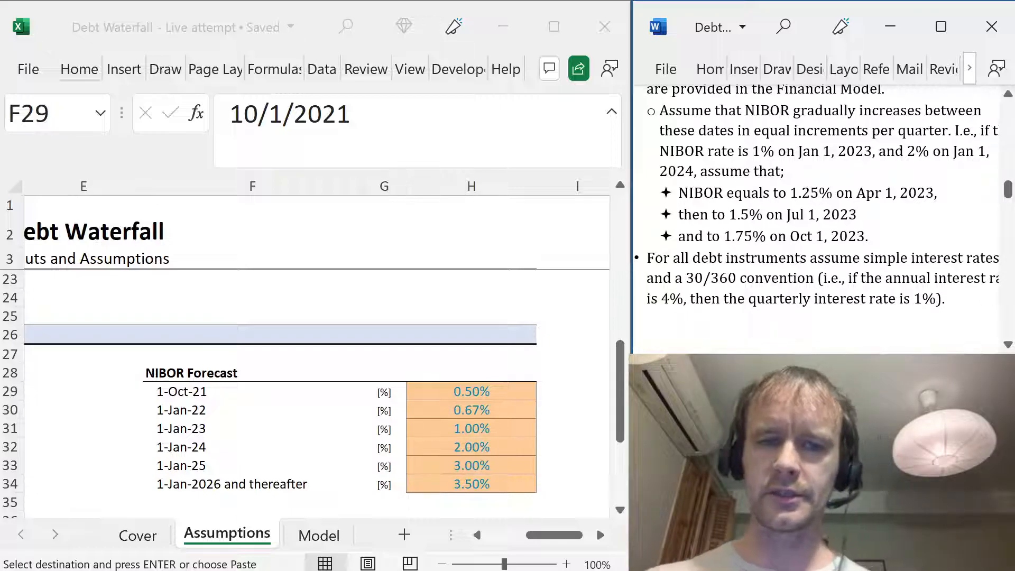
pyautogui.click(426, 392)
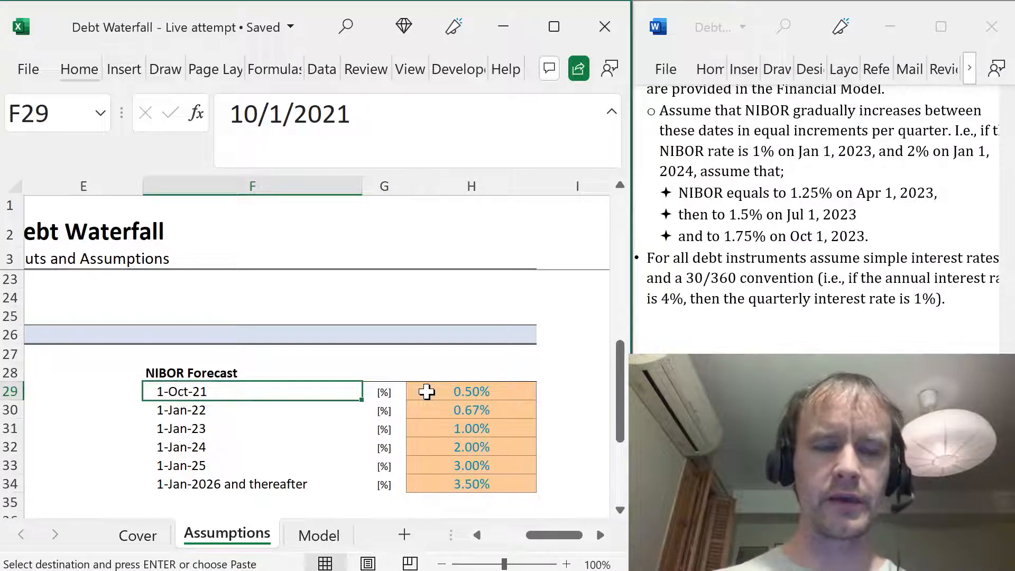
pyautogui.hotkey('ctrl', 'shift', 'Down')
pyautogui.hotkey('ctrl', 'v')
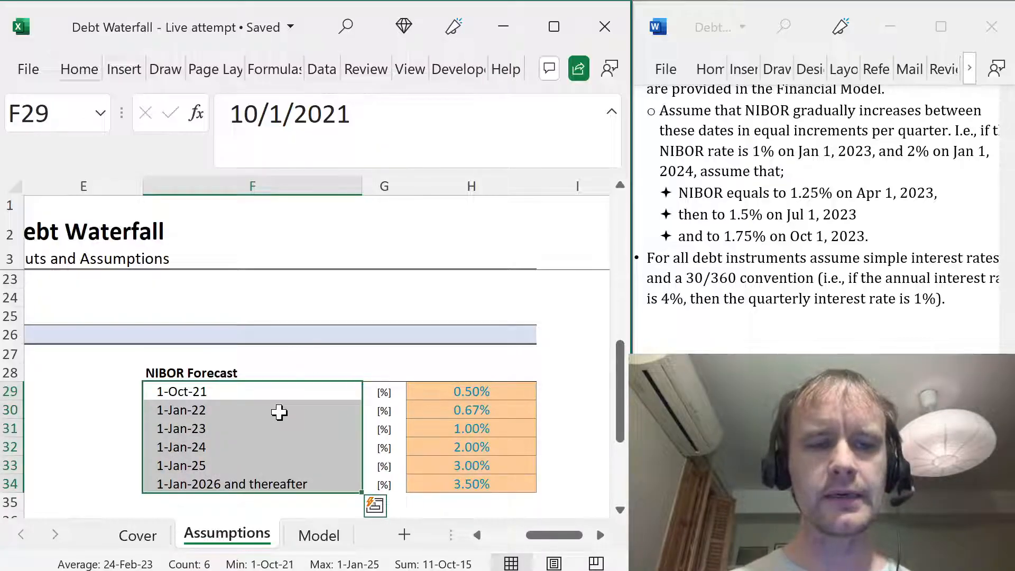
pyautogui.click(220, 482)
pyautogui.click(353, 122)
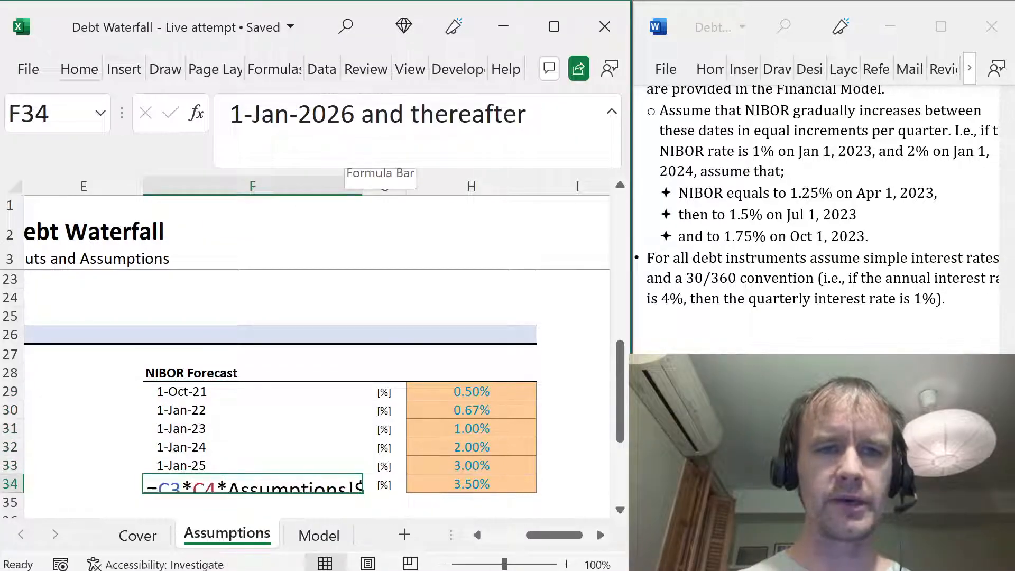
pyautogui.moveTo(353, 122); pyautogui.dragTo(534, 120)
pyautogui.press('Escape')
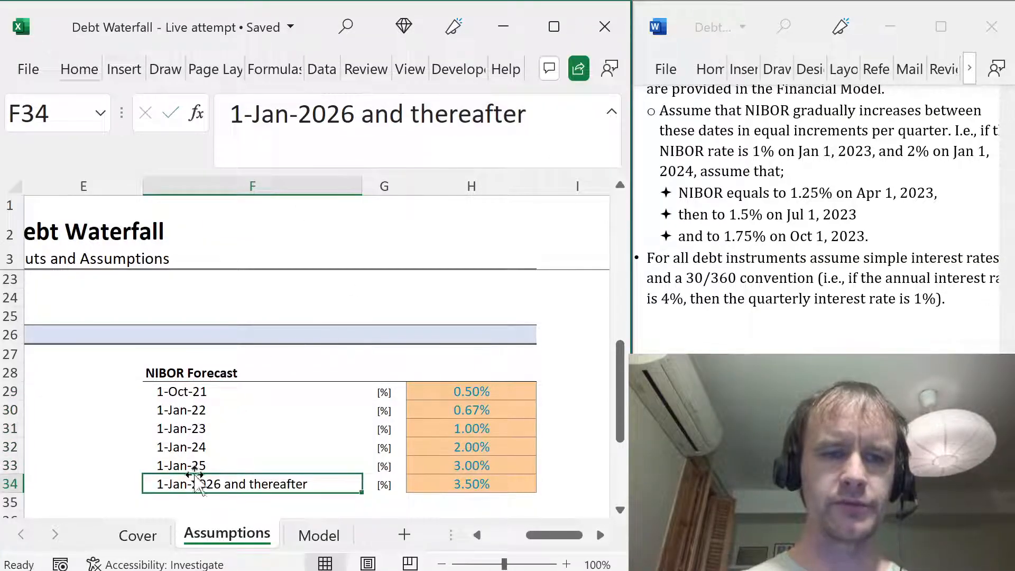
# - Remove "and thereafter" from the last NIBOR Forecast date in F34, leaving 1-Jan-2026 as a date
pyautogui.moveTo(355, 114); pyautogui.dragTo(529, 114)
pyautogui.press('BackSpace')
pyautogui.press('Return')
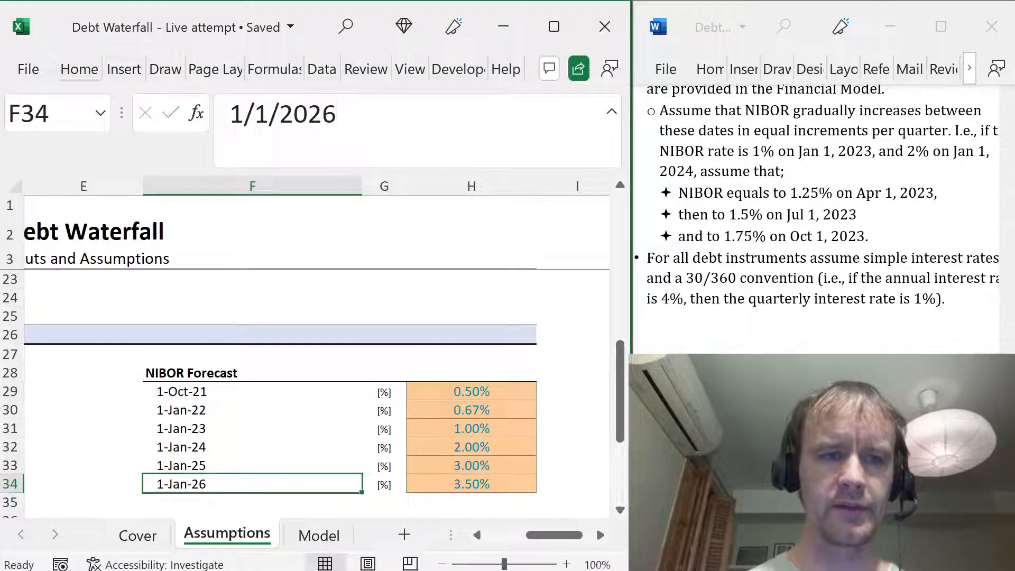
# - Move the NIBOR Forecast dates, units and rates in F29:H34 down one row to free row 29 for headers
pyautogui.press('Up')
pyautogui.hotkey('ctrl', 'Up')
pyautogui.press('Down')
pyautogui.hotkey('ctrl', 'shift', 'Down')
pyautogui.hotkey('shift', 'Right')
pyautogui.hotkey('shift', 'Right')
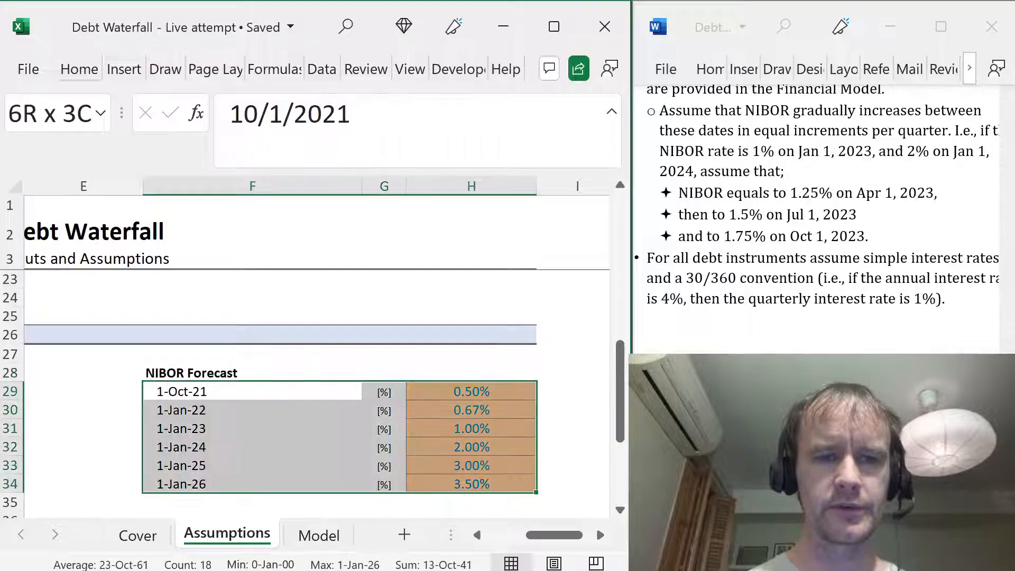
pyautogui.hotkey('ctrl', 'x')
pyautogui.press('Down')
pyautogui.hotkey('ctrl', 'v')
pyautogui.press('Up')
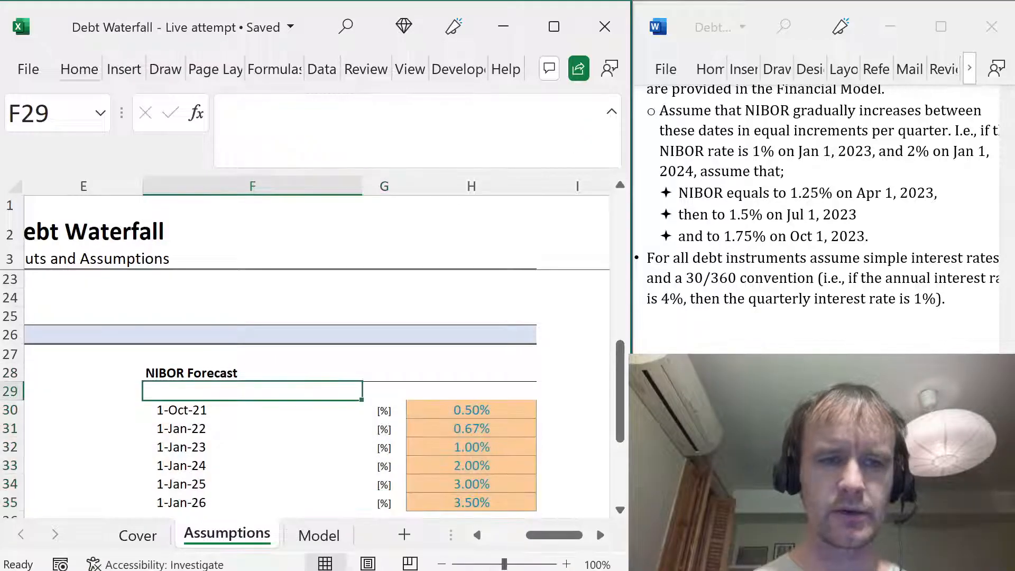
pyautogui.write('Starting`')
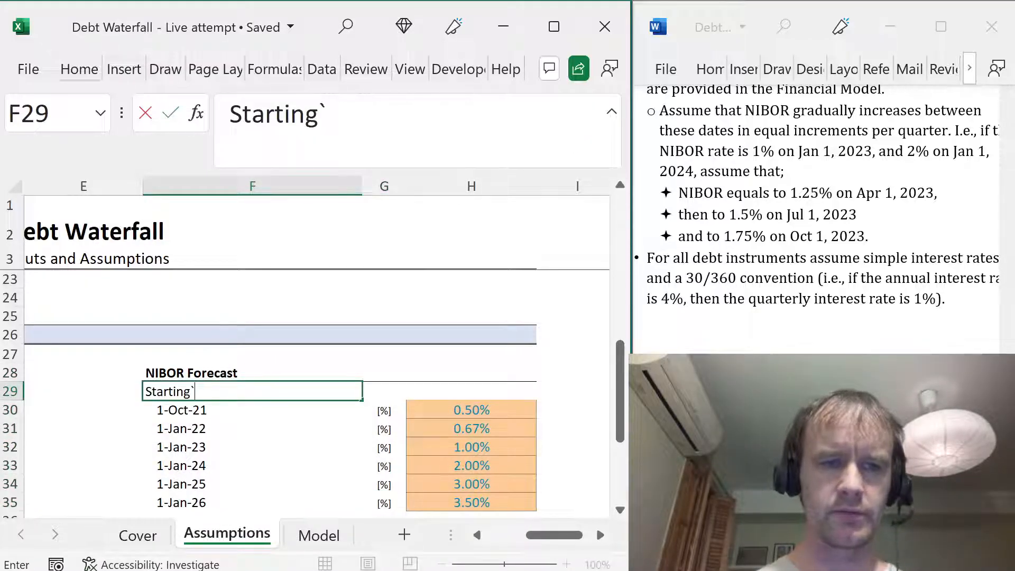
pyautogui.press('Escape')
pyautogui.write('Effec`')
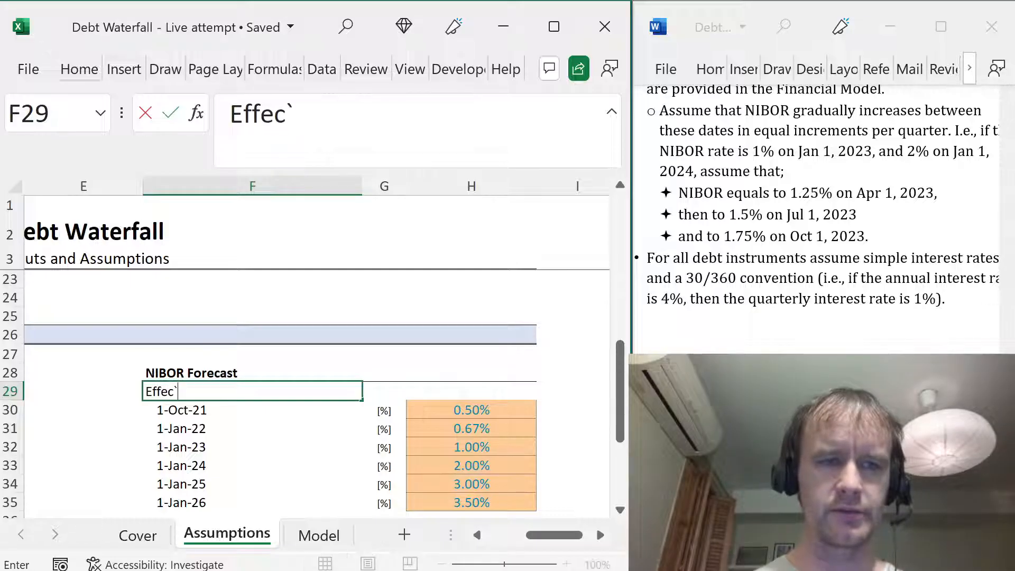
pyautogui.press('Escape')
# - Add the header "Date from" in bold in F29 and the header "Rate" in H29 above the NIBOR Forecast values
pyautogui.write('Date from')
pyautogui.hotkey('ctrl', 'Return')
pyautogui.hotkey('ctrl', 'b')
pyautogui.press('Right')
pyautogui.press('Right')
pyautogui.write('Rate')
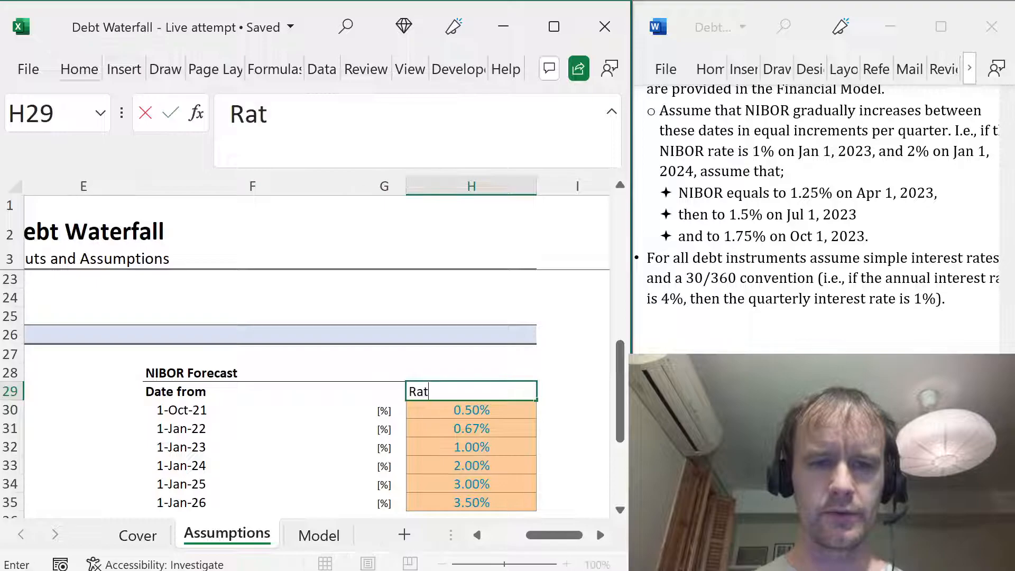
pyautogui.press('Left')
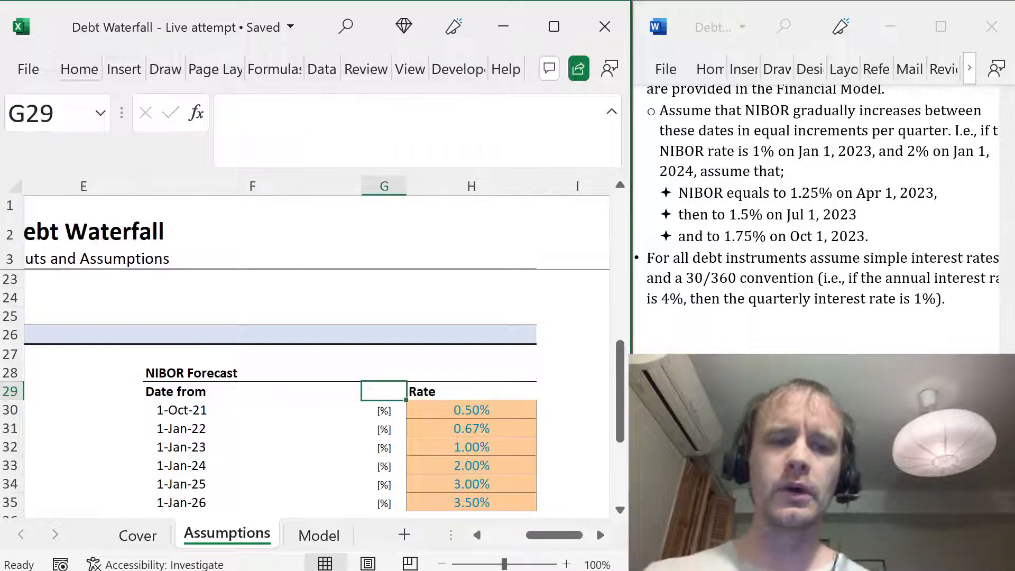
# - Review the dates and their corresponding rates row by row in the NIBOR Forecast table
pyautogui.press('Left')
pyautogui.press('Down')
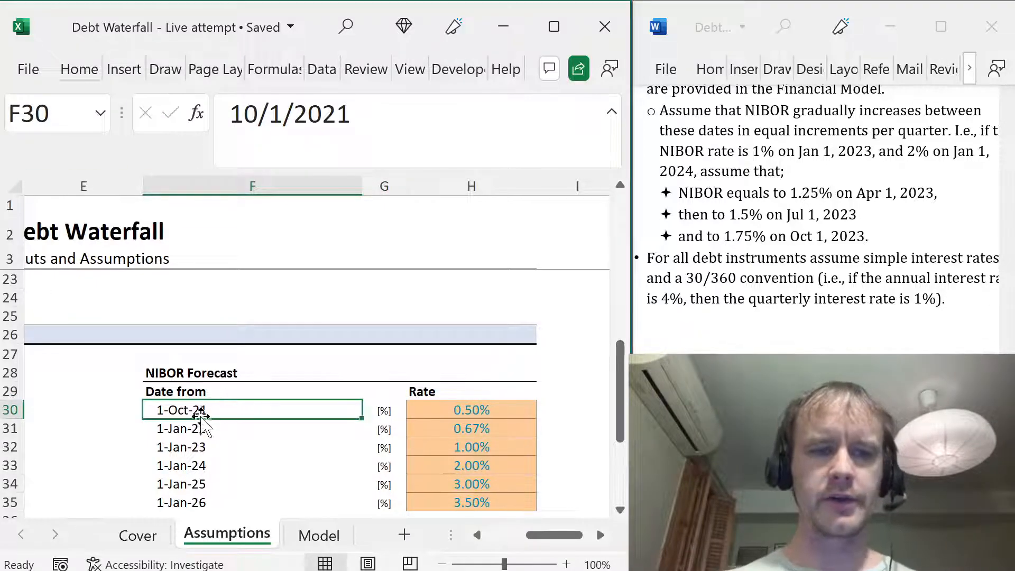
pyautogui.click(458, 408)
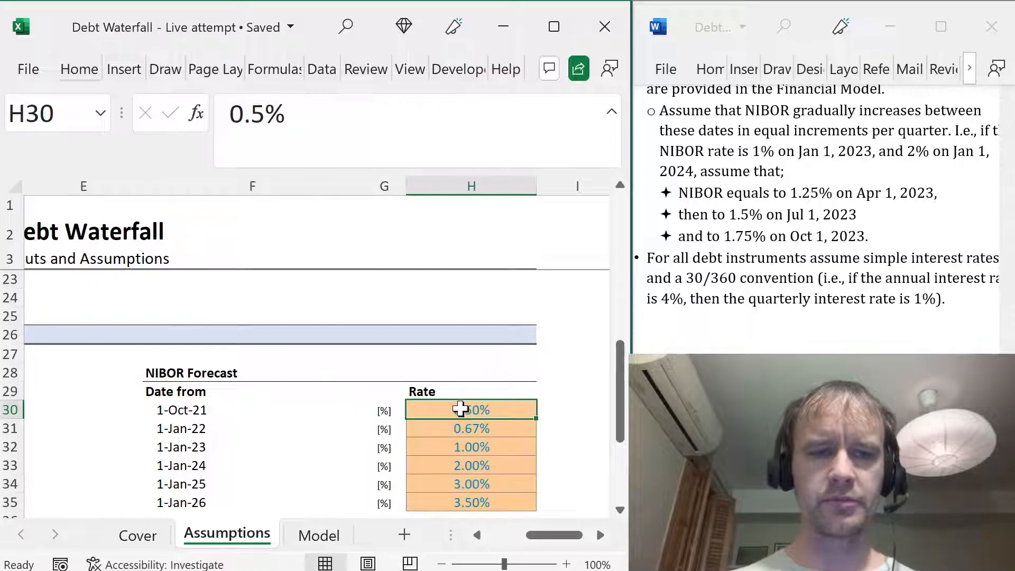
pyautogui.click(212, 427)
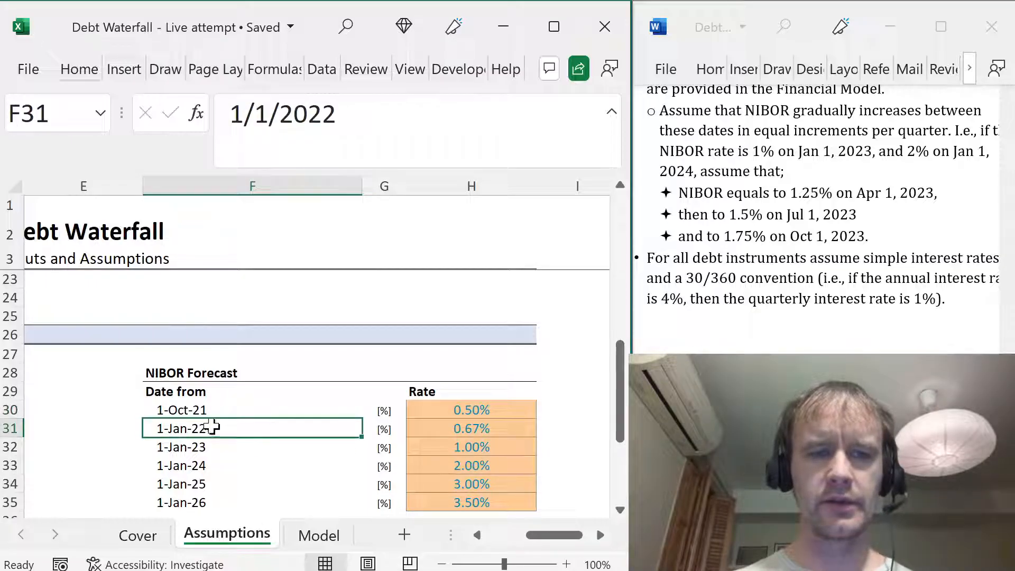
pyautogui.click(486, 427)
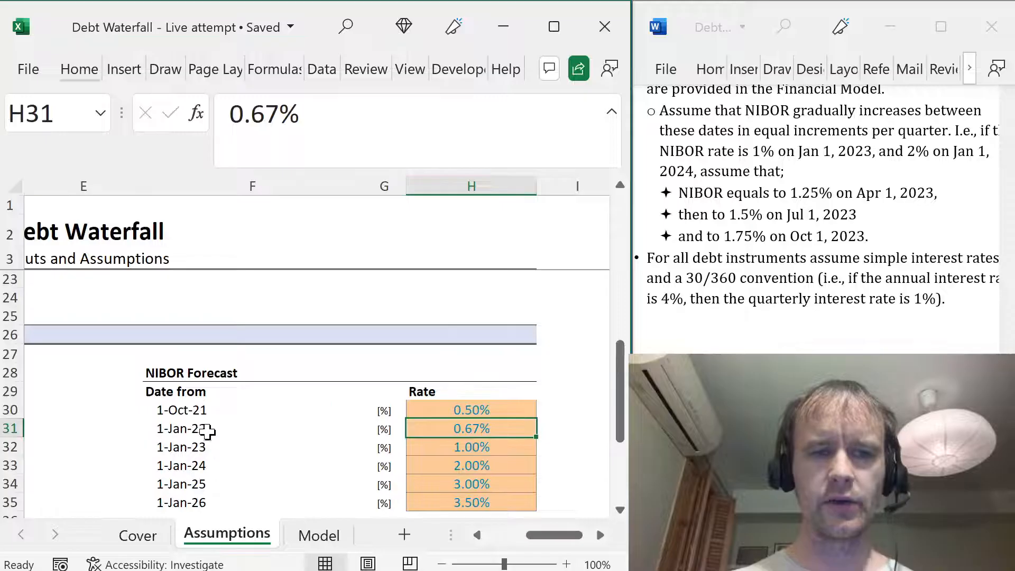
pyautogui.click(436, 446)
pyautogui.click(440, 464)
pyautogui.click(443, 483)
pyautogui.click(445, 500)
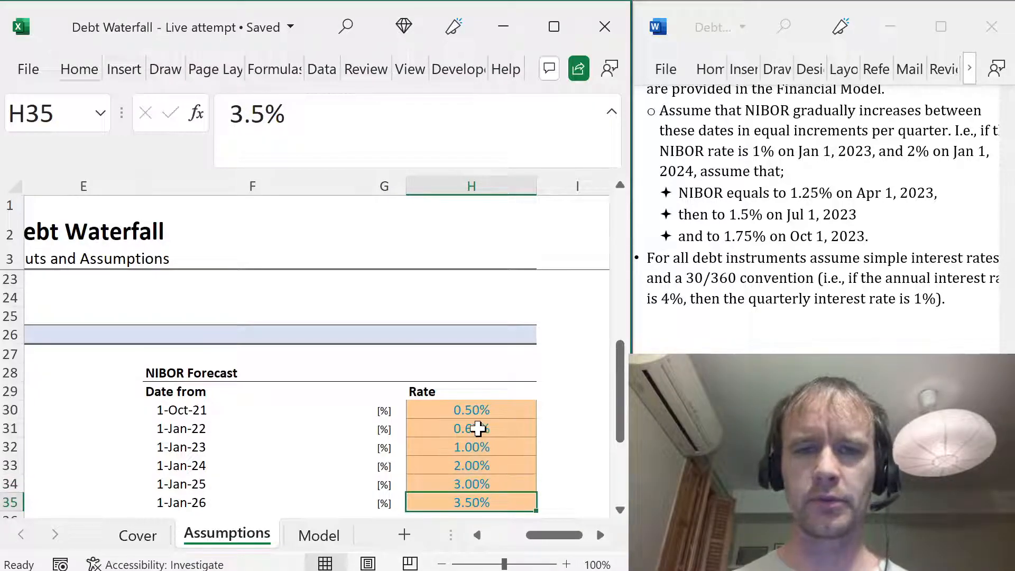
pyautogui.click(502, 408)
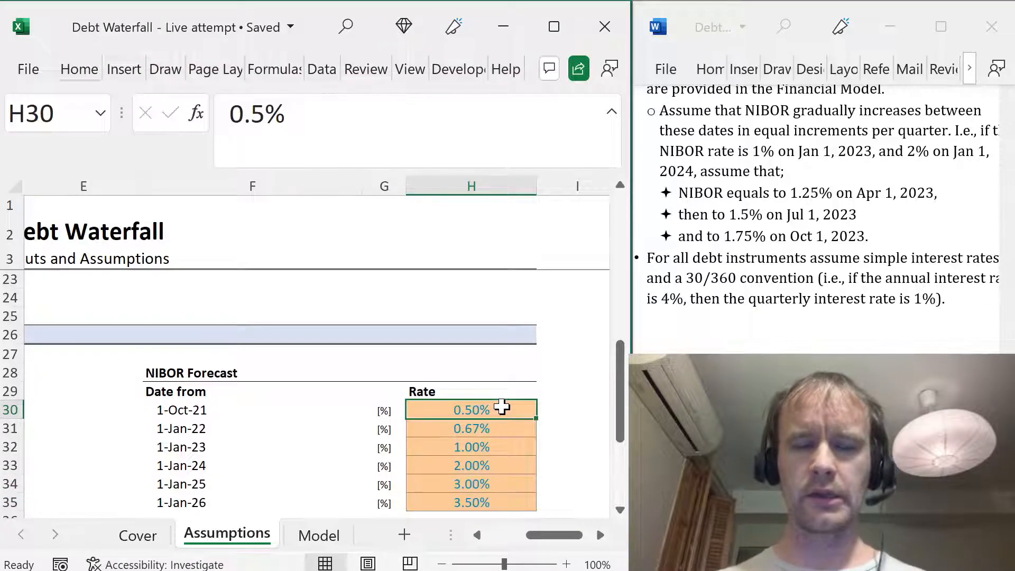
pyautogui.press('Right')
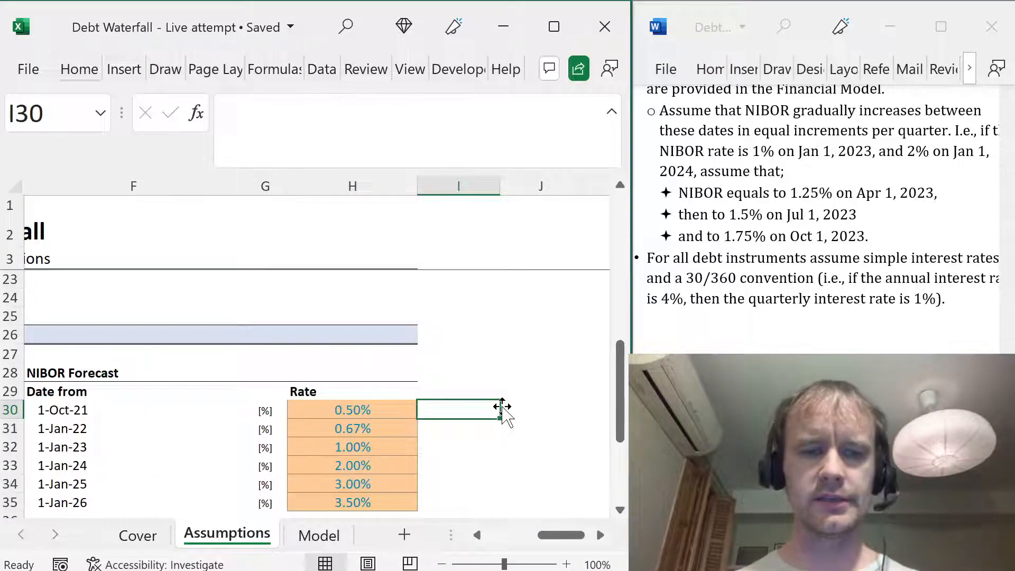
# - Label row 7 of the Model sheet "NIBOR (%)" in A7
pyautogui.hotkey('ctrl', 'pagedown')
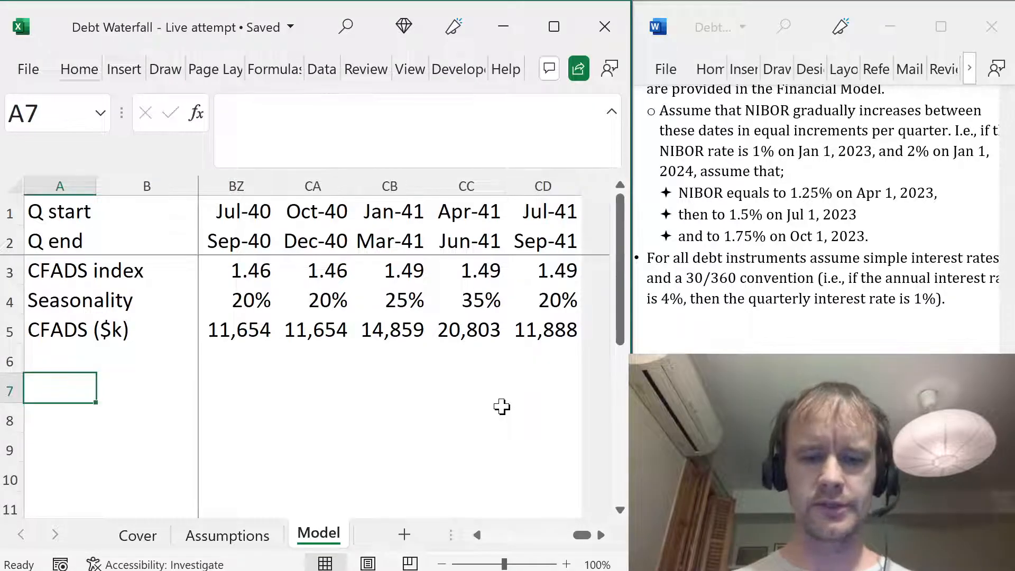
pyautogui.write('NIBOR')
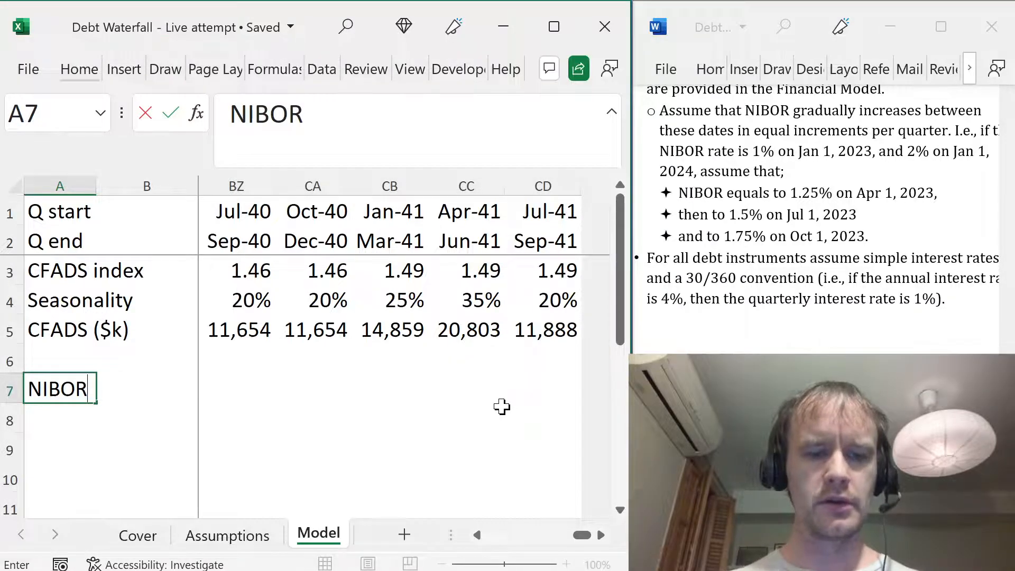
pyautogui.write(' (%)')
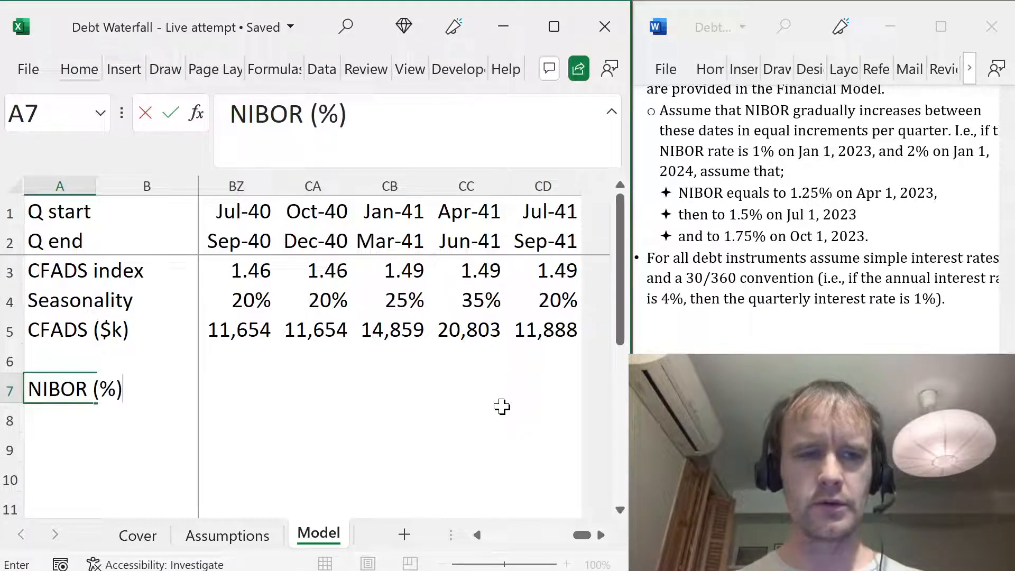
pyautogui.hotkey('ctrl', 'Return')
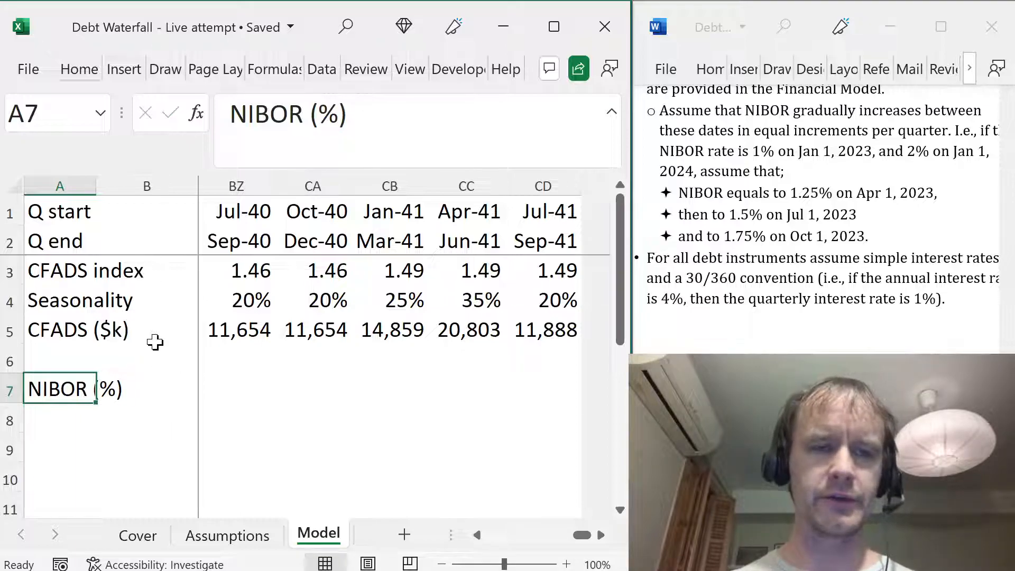
pyautogui.click(150, 189)
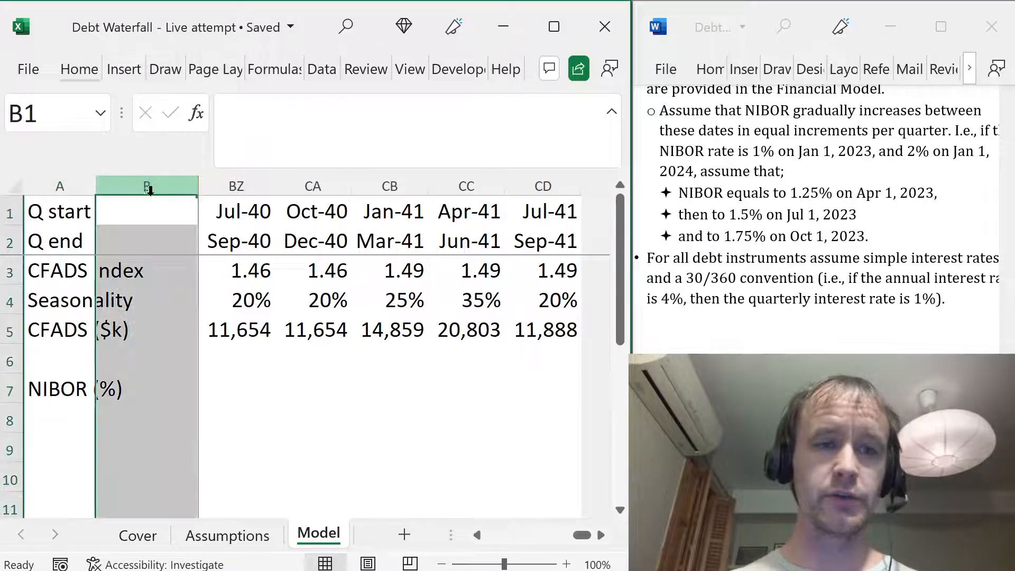
pyautogui.click(150, 330)
pyautogui.click(153, 384)
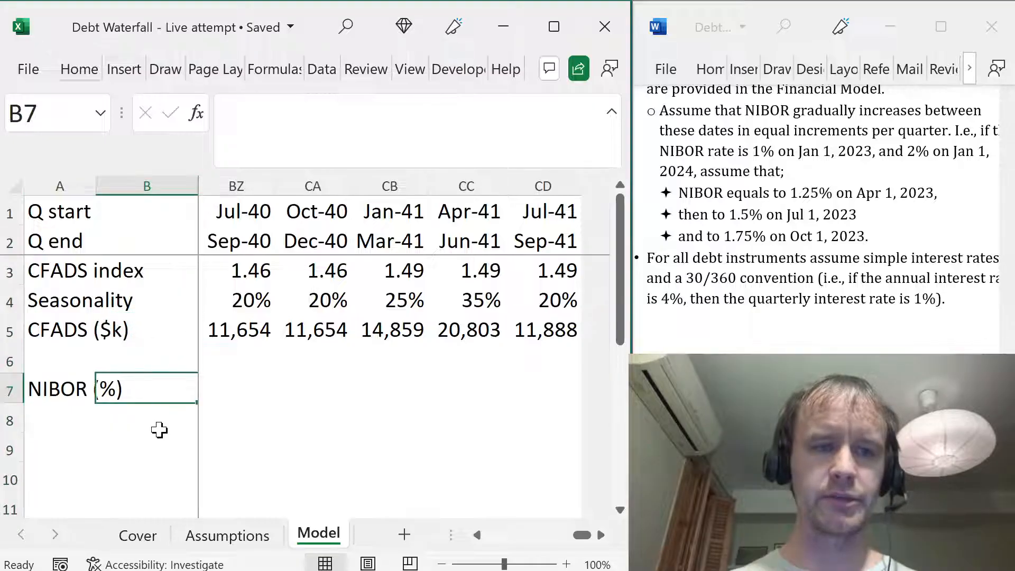
# - In C7 of the Model sheet, look up the first quarter's NIBOR with =VLOOKUP(C$1,Assumptions!$F$30:$H$35,3,0)
pyautogui.click(236, 394)
pyautogui.press('Left')
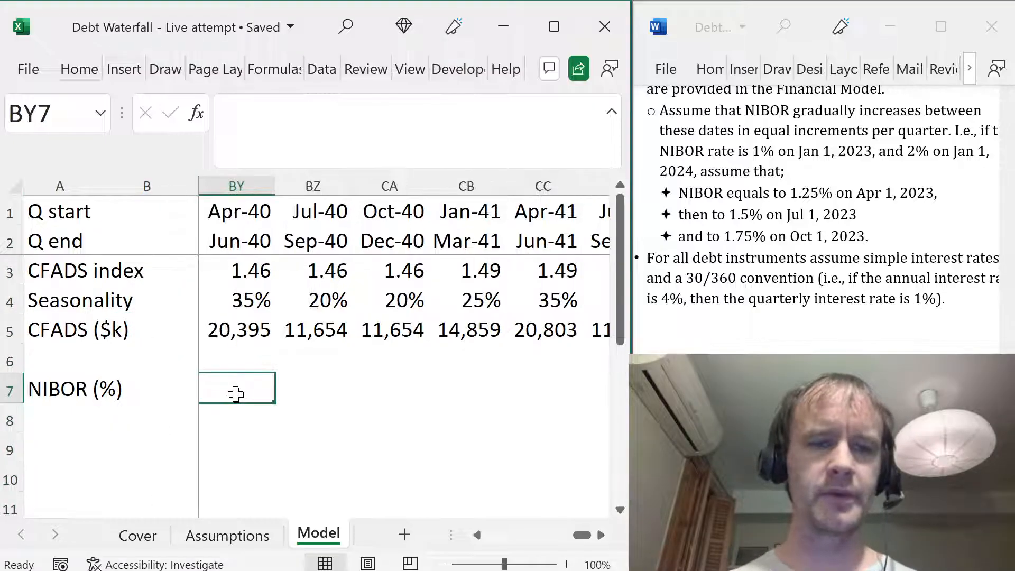
pyautogui.hotkey('ctrl', 'Left')
pyautogui.press('Right')
pyautogui.press('Right')
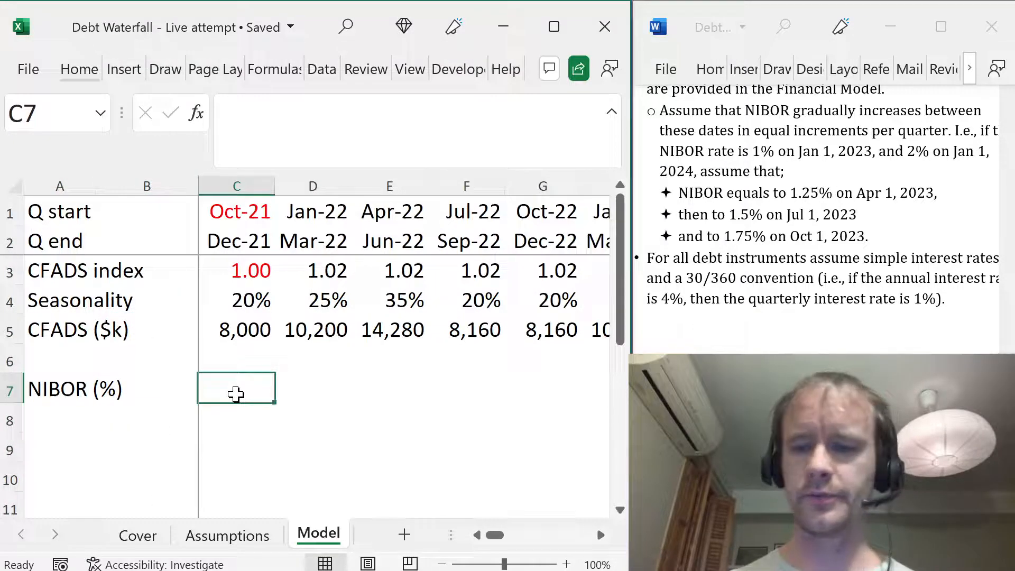
pyautogui.write('=vl')
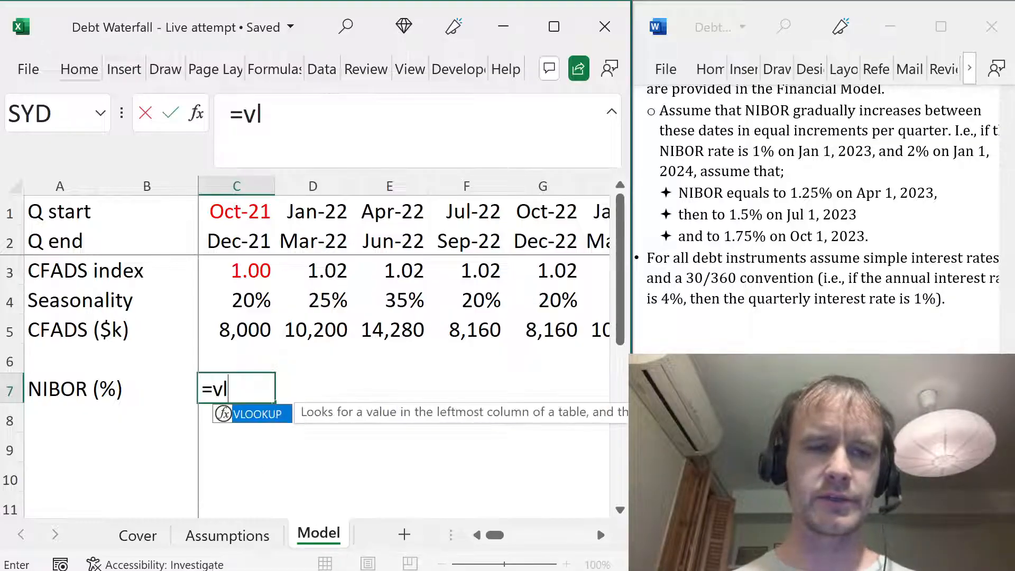
pyautogui.press('Tab')
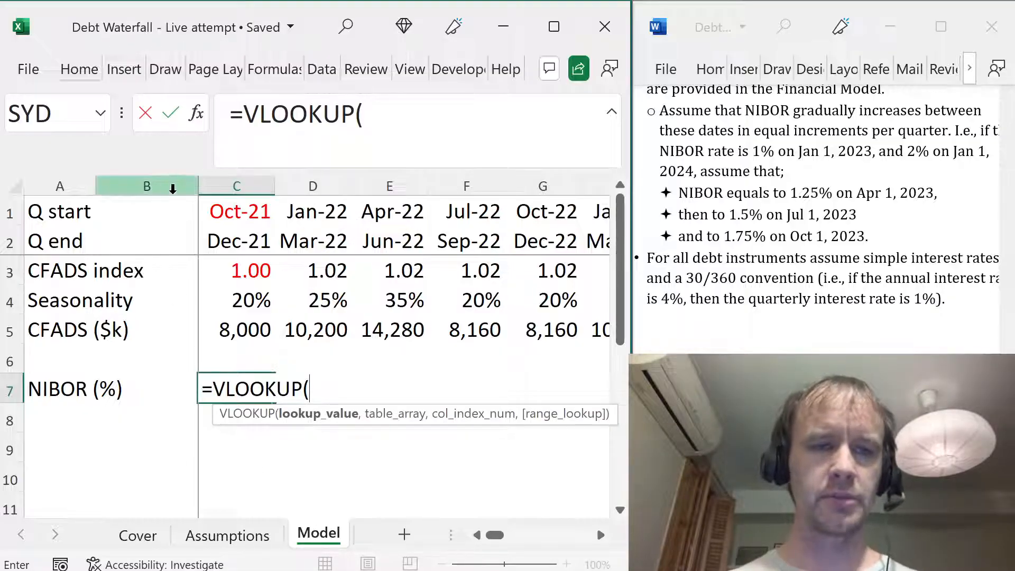
pyautogui.click(242, 210)
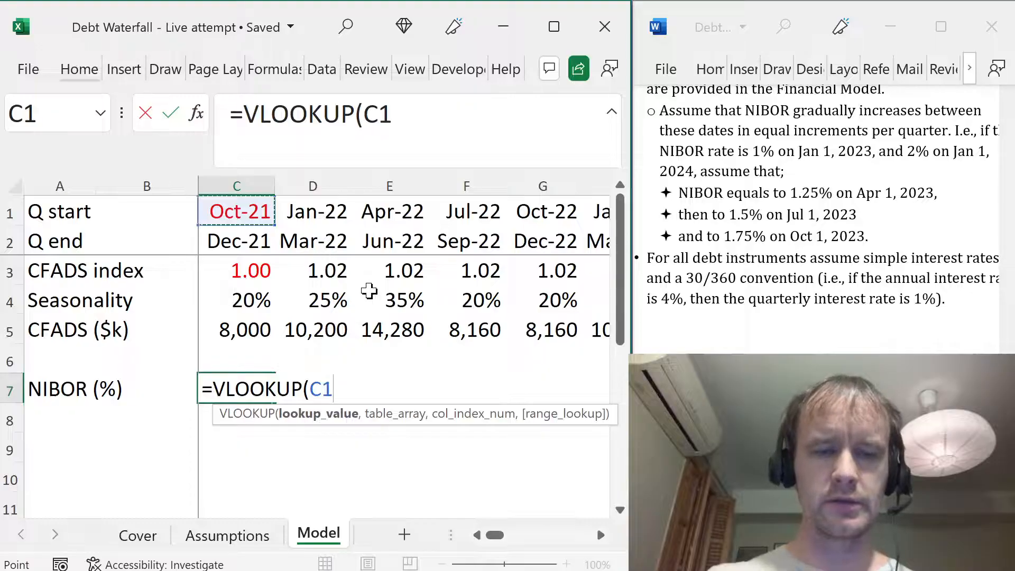
pyautogui.press('F4')
pyautogui.press('F4')
pyautogui.write(',')
pyautogui.hotkey('ctrl', 'pageup')
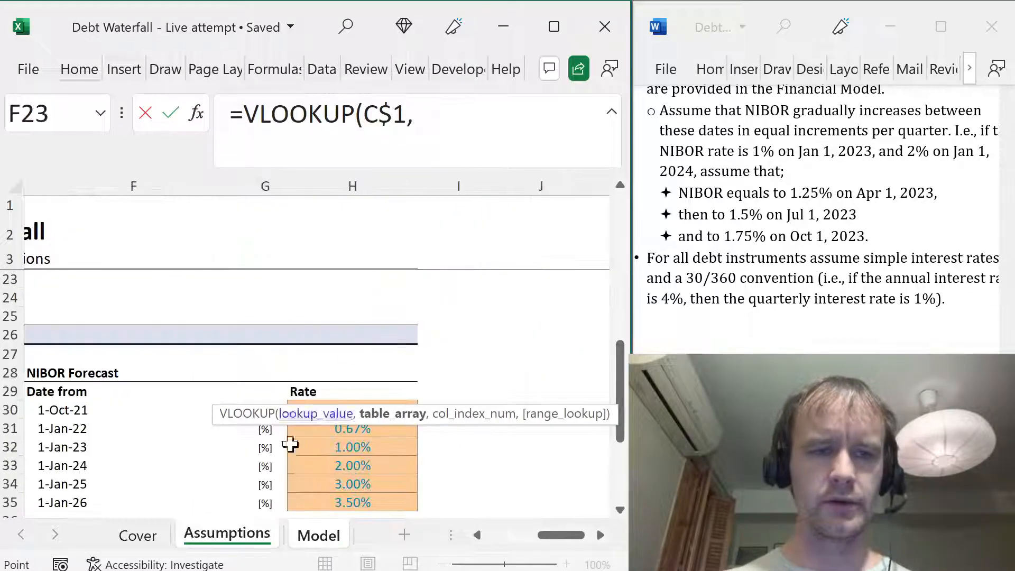
pyautogui.moveTo(101, 405); pyautogui.dragTo(408, 503)
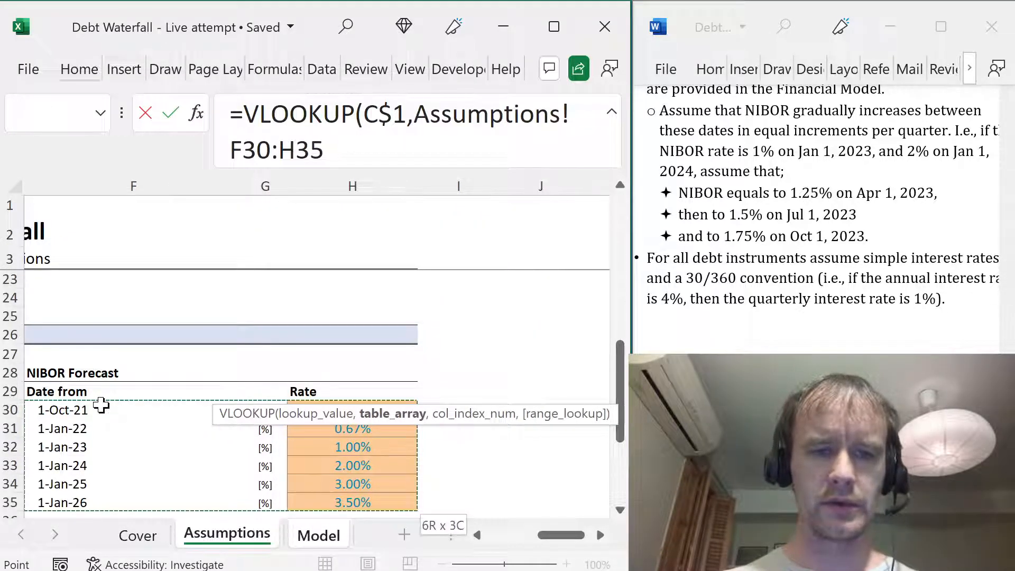
pyautogui.press('F4')
pyautogui.write(',3,0')
pyautogui.press('Return')
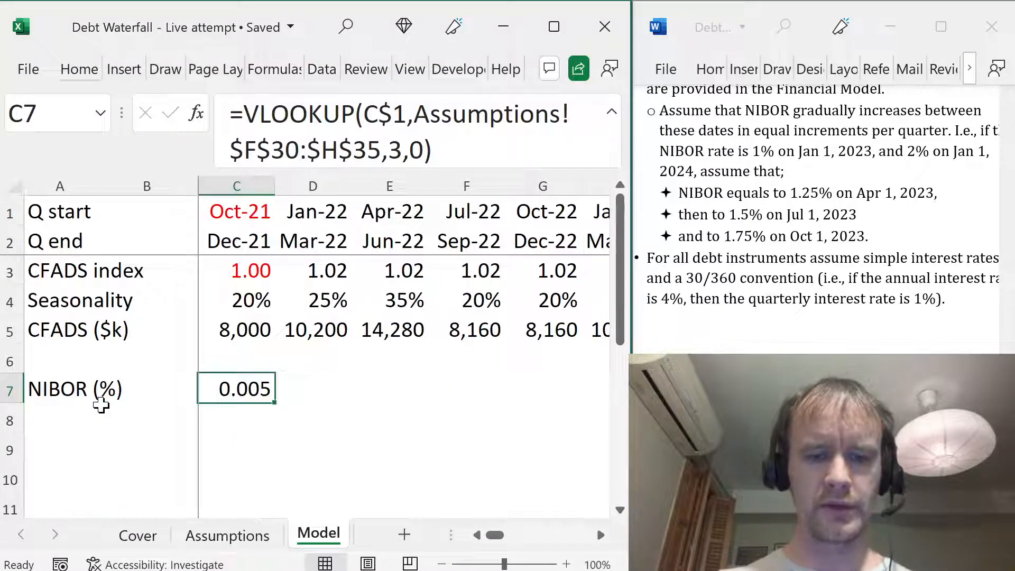
# - Format the NIBOR rate in C7 as a percentage with two decimal places
pyautogui.hotkey('ctrl', 'shift', '5')
pyautogui.press('alt')
pyautogui.press('Escape')
pyautogui.hotkey('alt', 'h')
pyautogui.press('0')
pyautogui.hotkey('alt', 'h')
pyautogui.press('0')
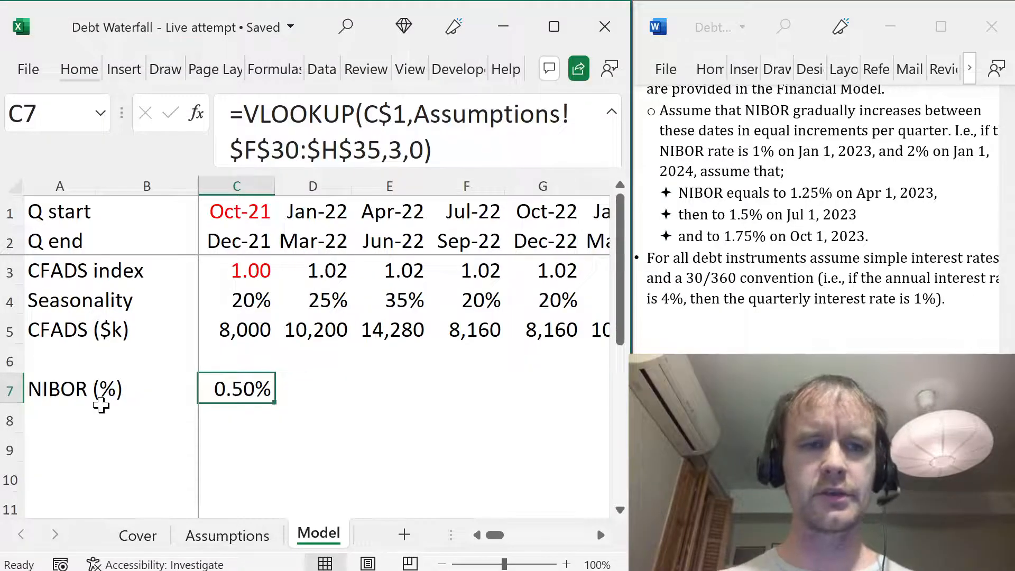
# - Fill the NIBOR lookup formula from C7 across the remaining quarters in row 7 of the Model sheet
pyautogui.press('Right')
pyautogui.hotkey('ctrl', 'r')
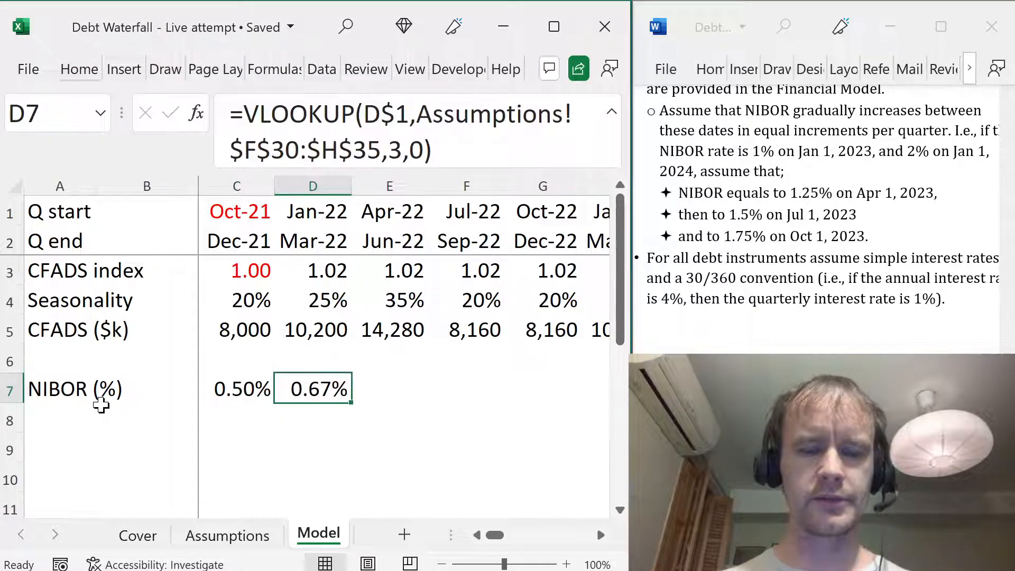
pyautogui.press('Right')
pyautogui.hotkey('ctrl', 'r')
pyautogui.press('Right')
pyautogui.hotkey('ctrl', 'r')
pyautogui.press('Left')
pyautogui.hotkey('shift', 'Right')
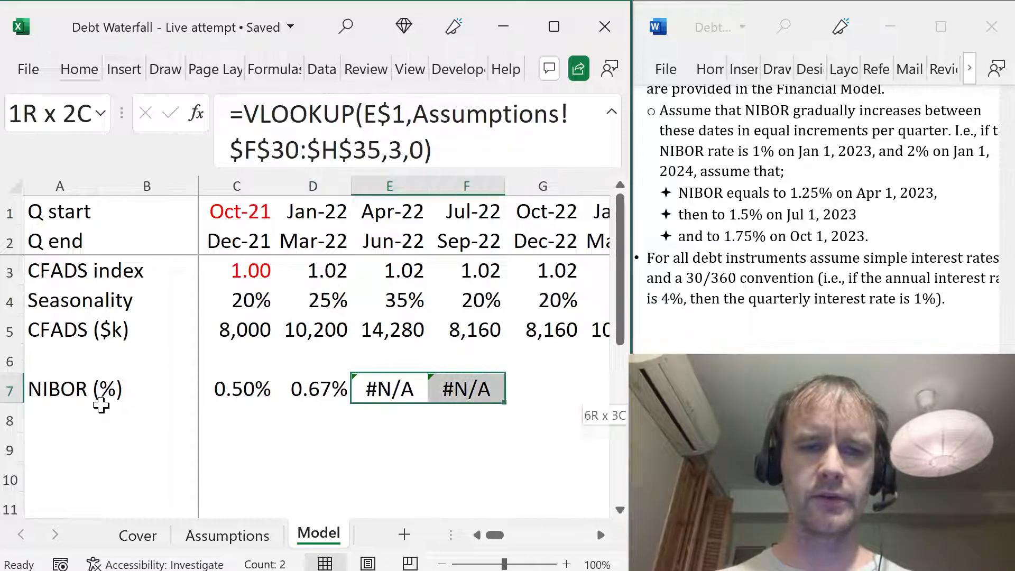
pyautogui.hotkey('ctrl', 'shift', 'Right')
pyautogui.hotkey('ctrl', 'r')
# - Check the looked-up NIBOR values along row 7 against the quarter start dates
pyautogui.hotkey('ctrl', 'Left')
pyautogui.press('Right')
pyautogui.press('Right')
pyautogui.press('Right')
pyautogui.press('Right')
pyautogui.hotkey('ctrl', 'Right')
pyautogui.hotkey('ctrl', 'Left')
pyautogui.press('Left')
pyautogui.press('Right')
pyautogui.press('Right')
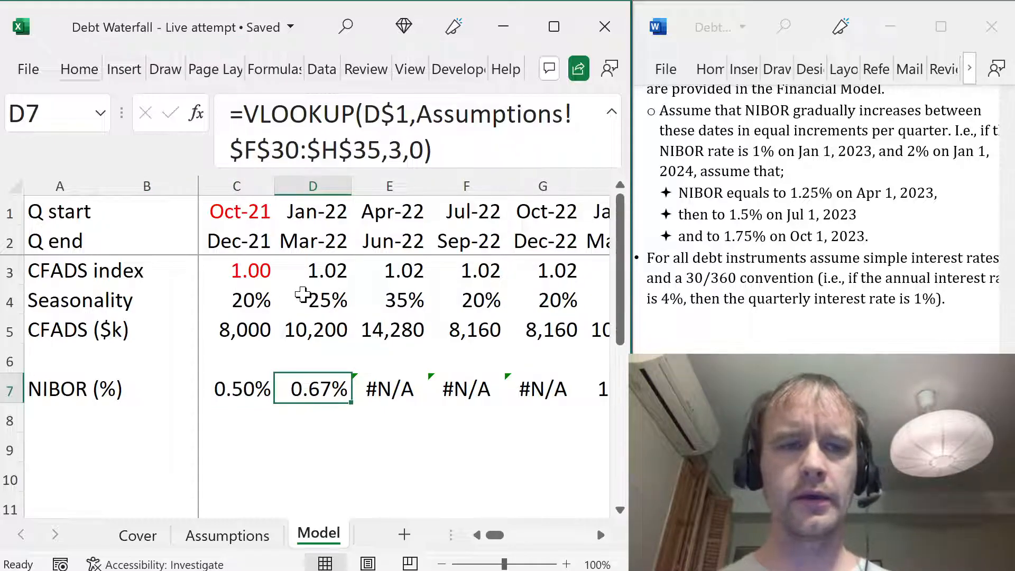
pyautogui.click(259, 390)
pyautogui.click(297, 387)
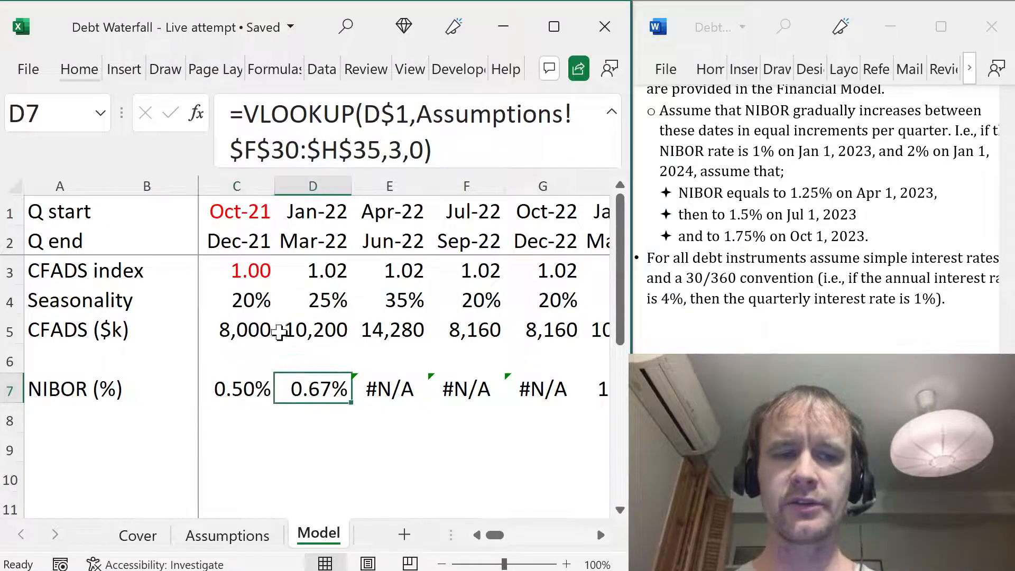
pyautogui.press('Right')
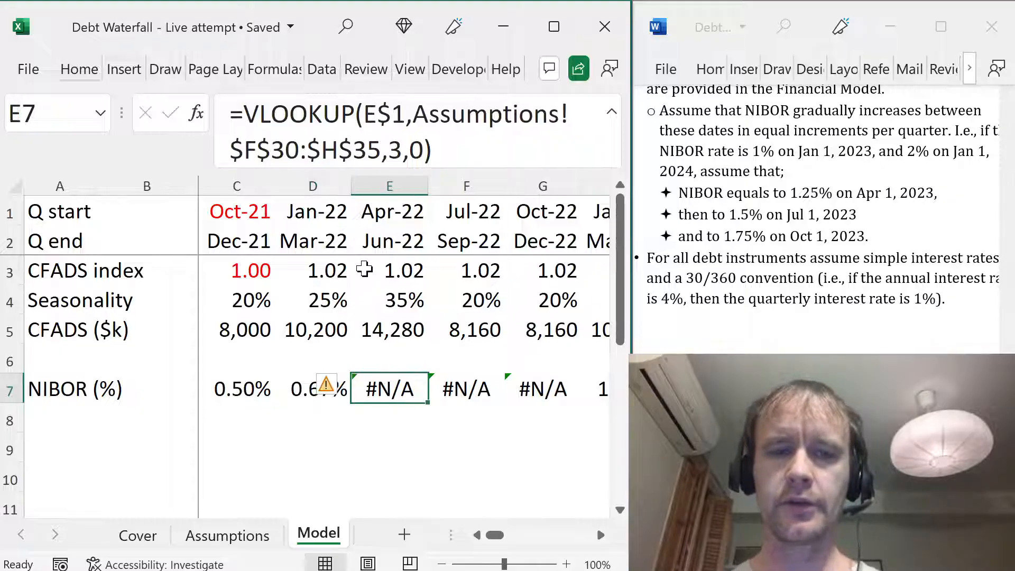
pyautogui.press('Left')
pyautogui.press('Left')
pyautogui.press('Left')
pyautogui.press('Right')
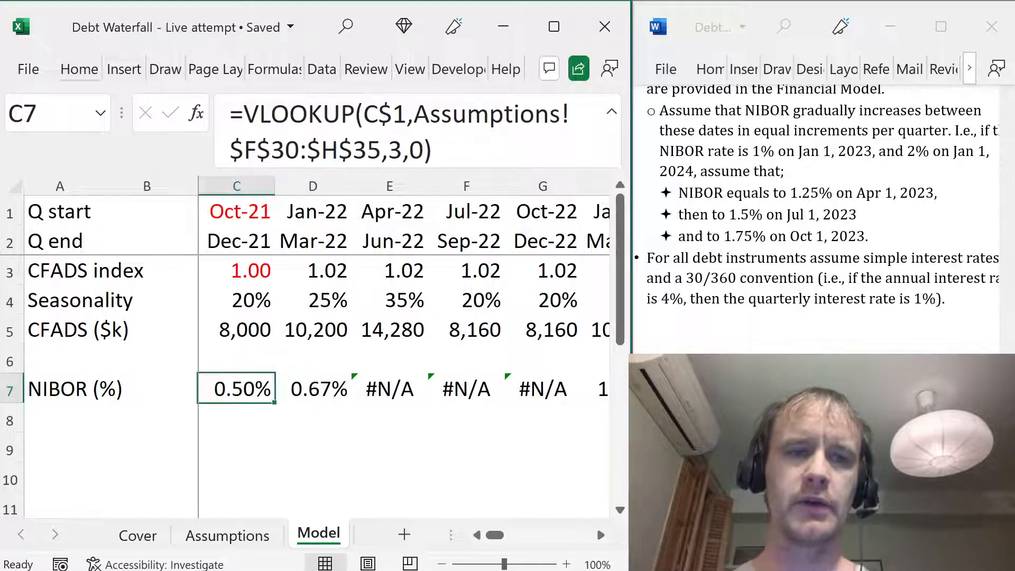
# - Wrap the NIBOR lookup in C7 in IFERROR, returning "X" on error, and fill it across all quarters in row 7
pyautogui.press('F2')
pyautogui.press('Home')
pyautogui.press('Right')
pyautogui.write('ifer')
pyautogui.press('Tab')
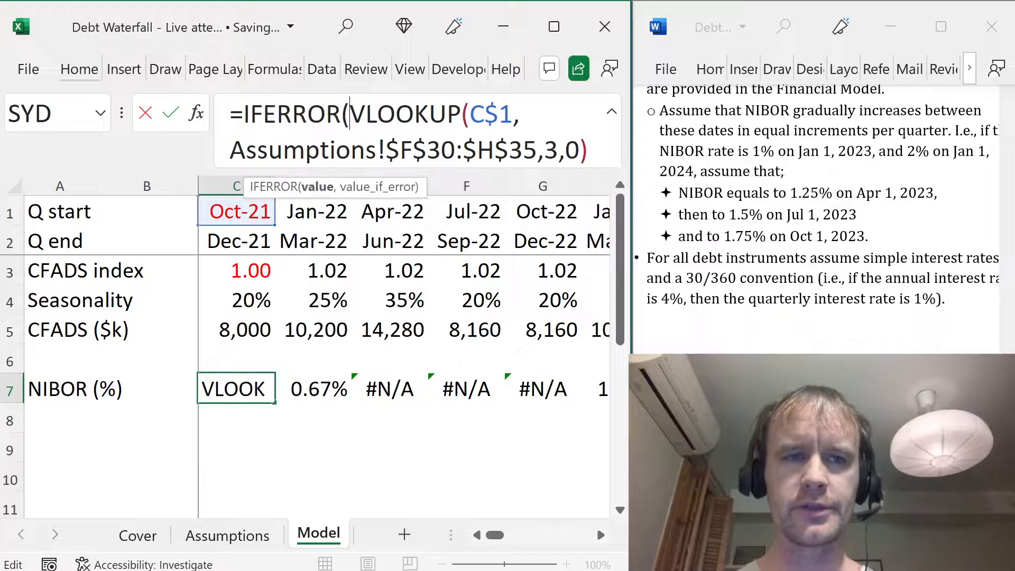
pyautogui.press('End')
pyautogui.write(',"X")')
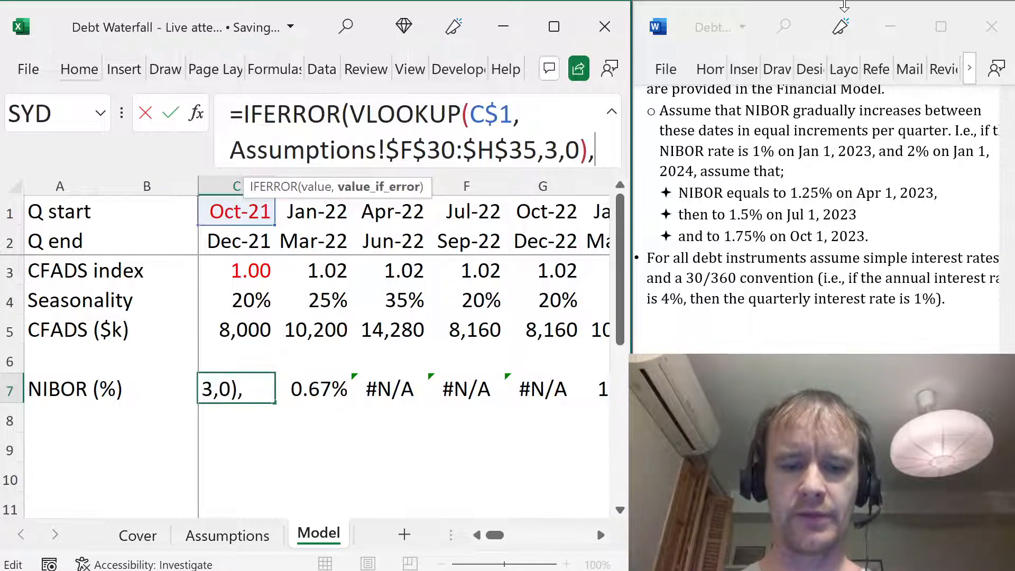
pyautogui.hotkey('ctrl', 'Return')
pyautogui.hotkey('ctrl', 'shift', 'Right')
pyautogui.hotkey('ctrl', 'r')
# - Review which quarters in the NIBOR row hold a rate and which hold the placeholder
pyautogui.press('Left')
pyautogui.press('Right')
pyautogui.press('Right')
pyautogui.press('Right')
pyautogui.press('Right')
pyautogui.press('Right')
pyautogui.press('Right')
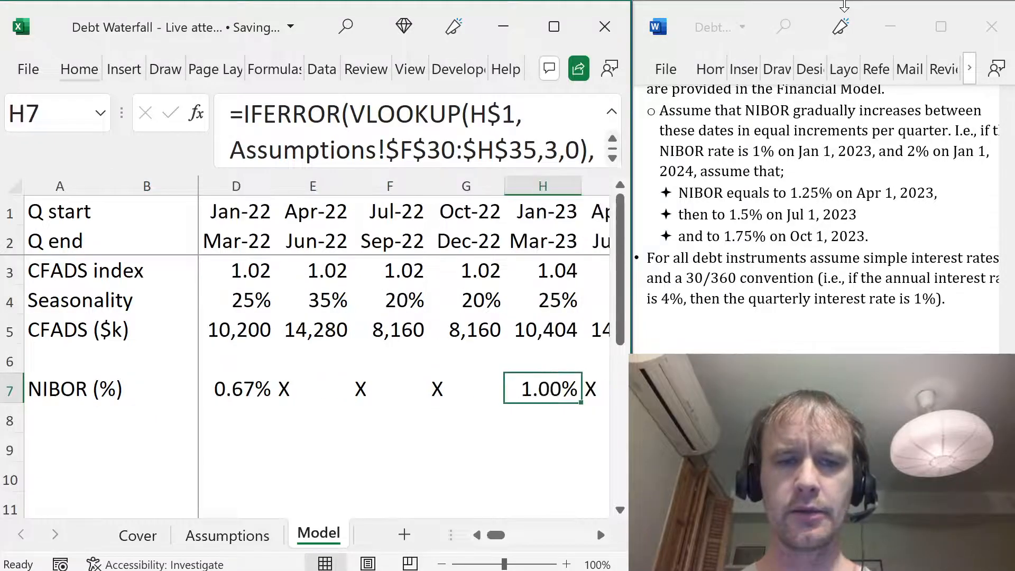
pyautogui.press('Left')
pyautogui.press('Left')
pyautogui.press('Left')
pyautogui.press('Left')
pyautogui.press('Left')
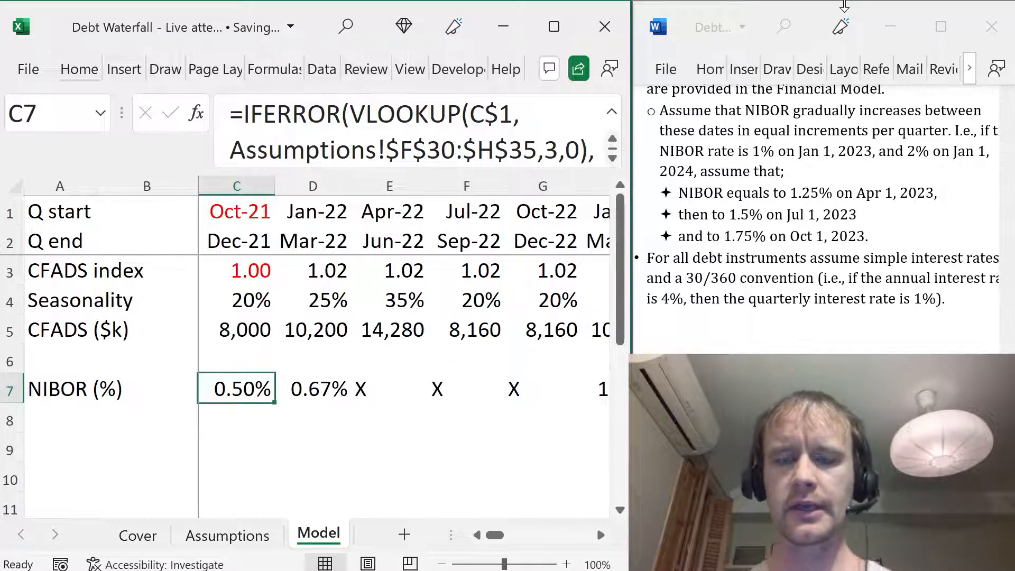
# - Add the headings "Quarters to next" in I29 and "Inc per Q" in J29 beside the NIBOR Forecast table on the Assumptions sheet
pyautogui.hotkey('ctrl', 'pageup')
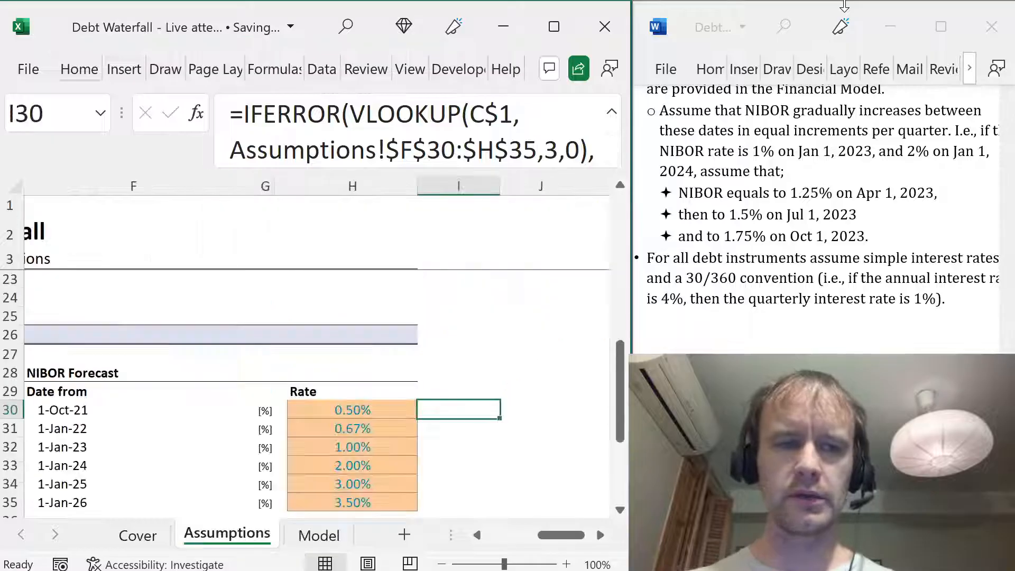
pyautogui.click(395, 430)
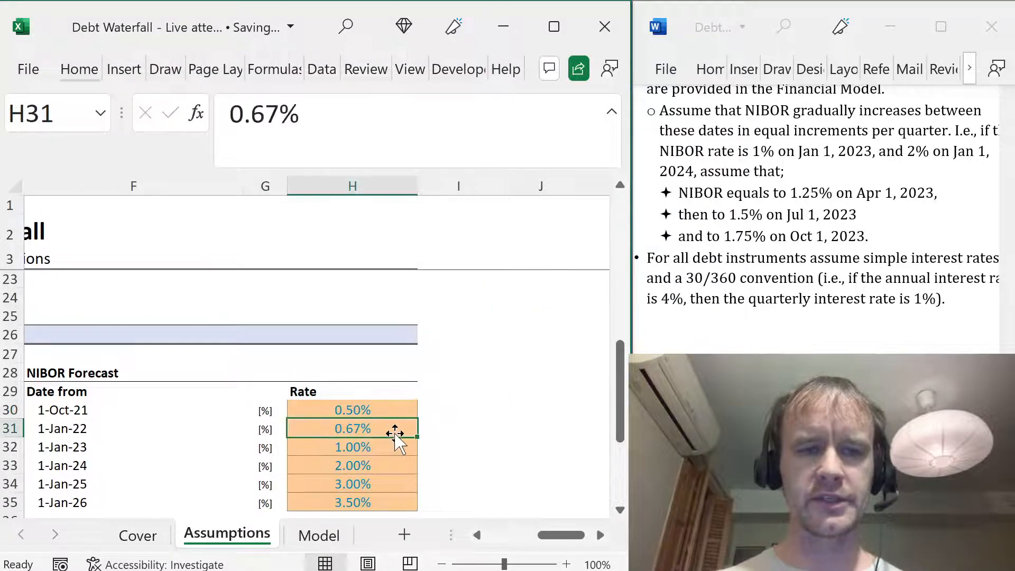
pyautogui.click(394, 447)
pyautogui.click(92, 430)
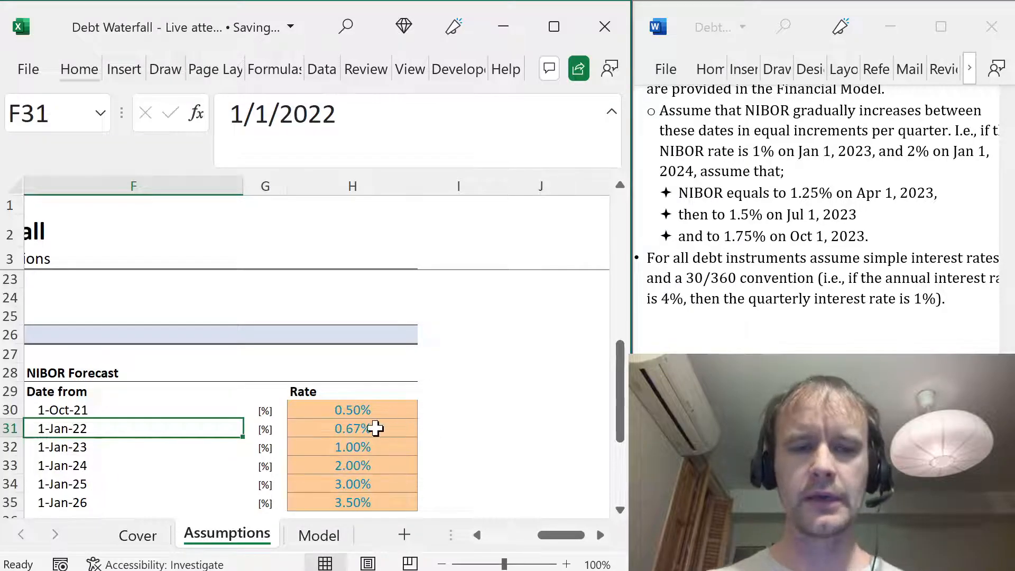
pyautogui.moveTo(94, 429); pyautogui.dragTo(79, 503)
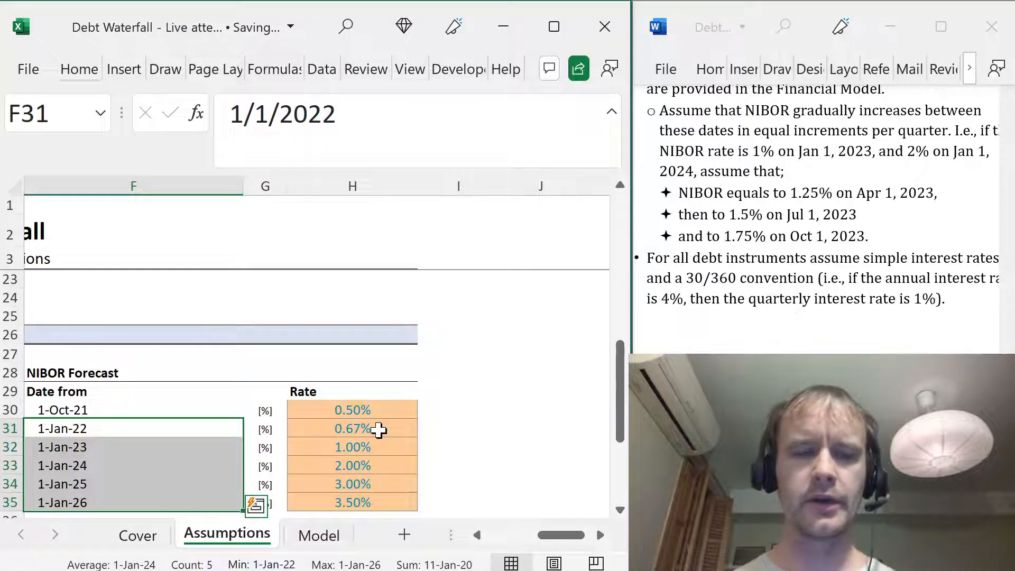
pyautogui.click(438, 428)
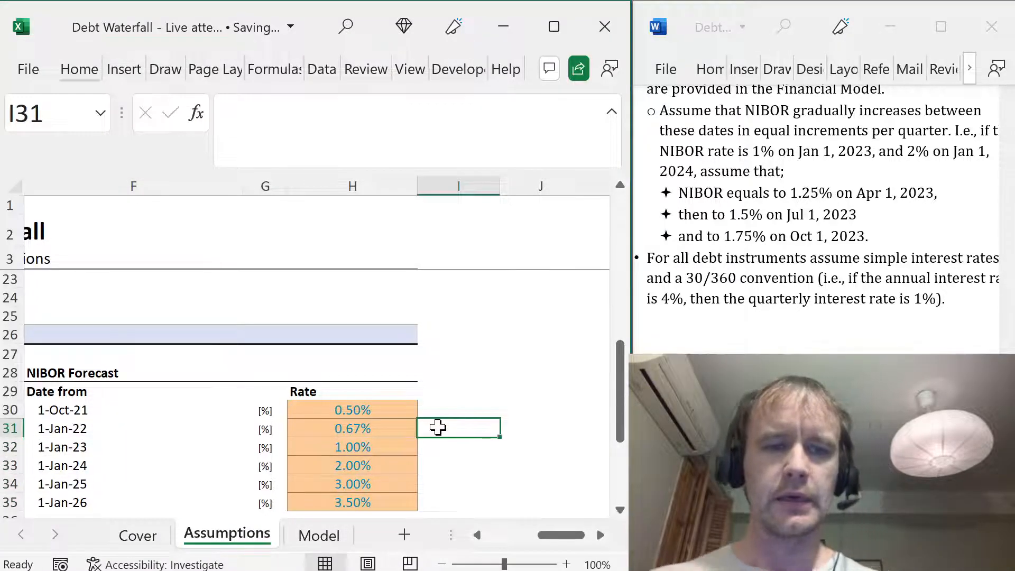
pyautogui.press('Up')
pyautogui.press('Up')
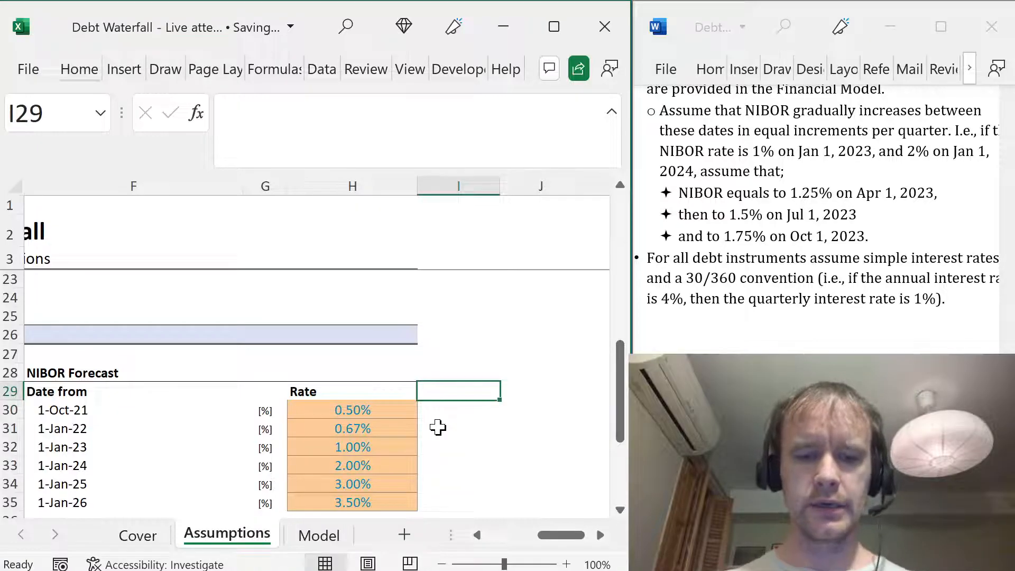
pyautogui.write('Quarters to next')
pyautogui.hotkey('ctrl', 'Return')
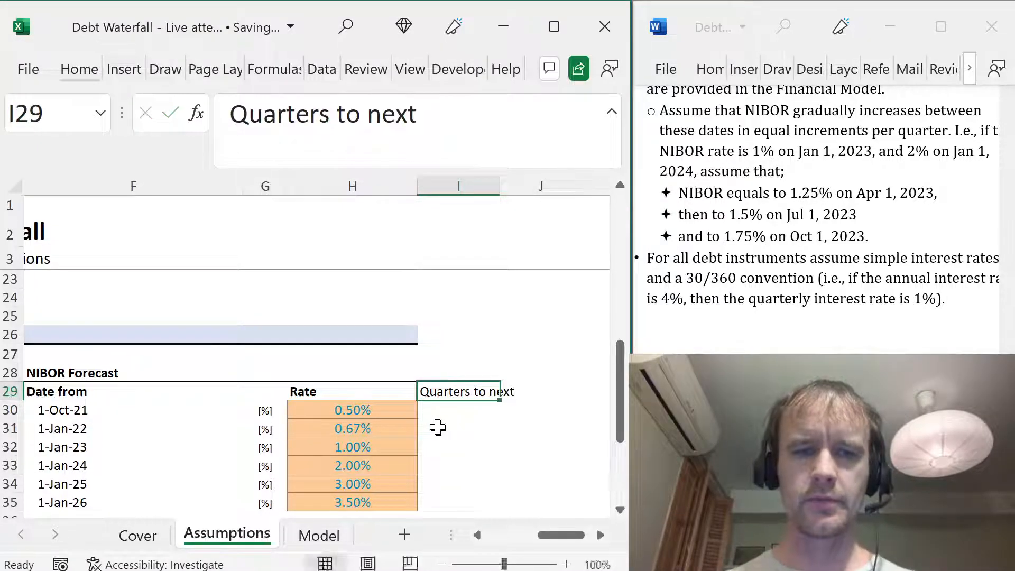
pyautogui.press('Right')
pyautogui.write('Inc per ')
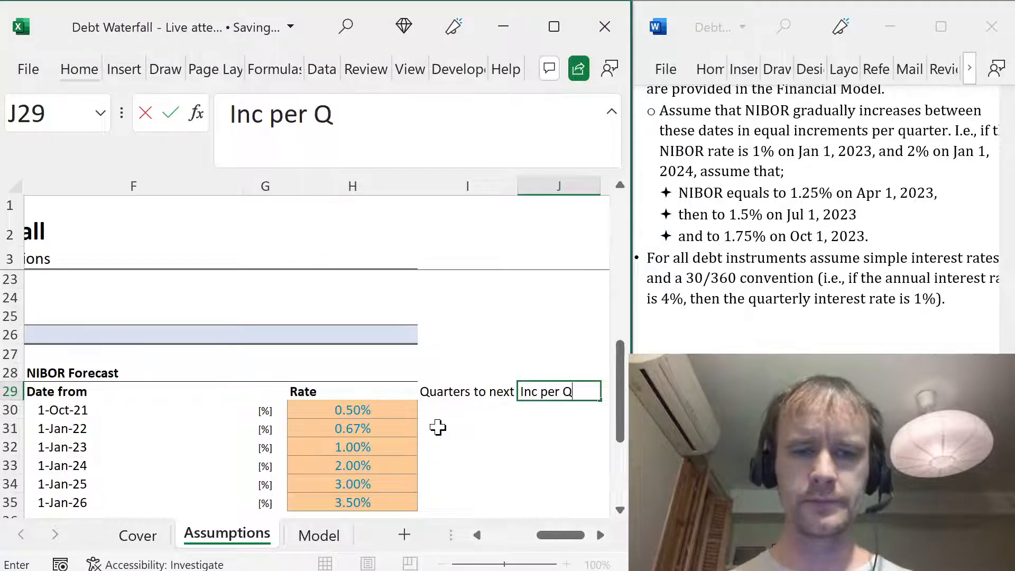
pyautogui.write('Q')
pyautogui.press('Return')
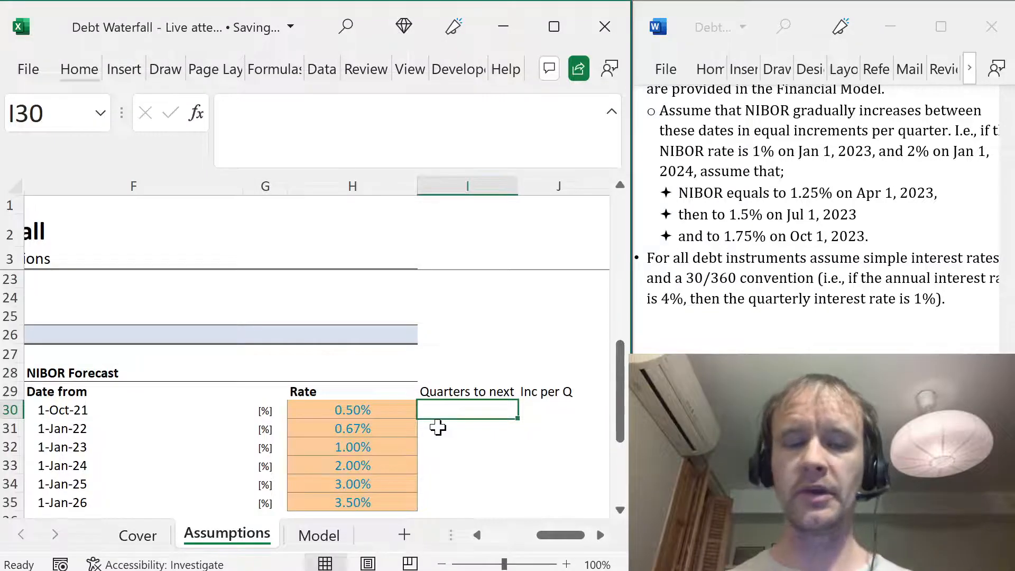
pyautogui.press('Left')
pyautogui.press('Down')
pyautogui.hotkey('shift', 'space')
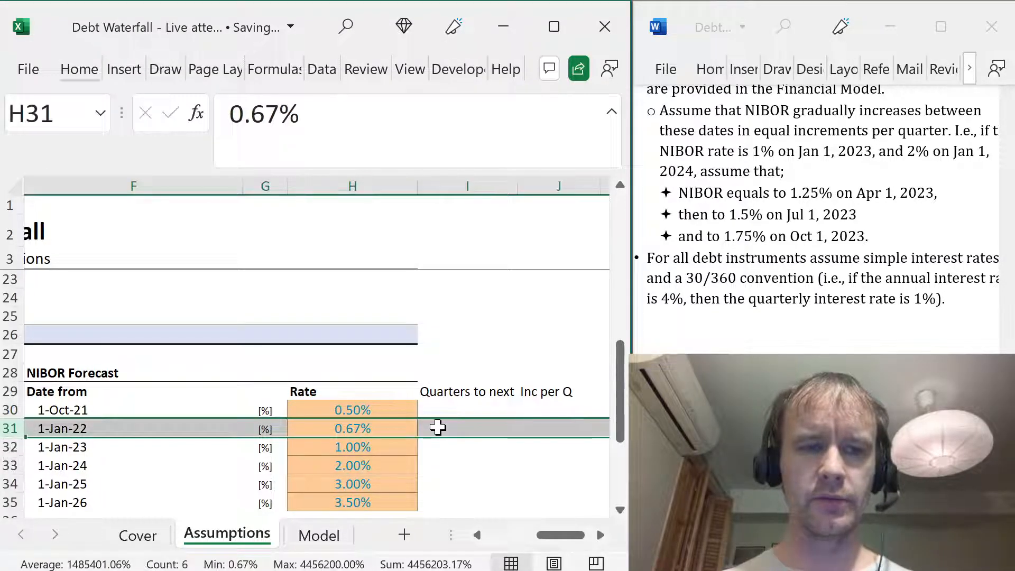
pyautogui.press('Down')
pyautogui.press('Up')
pyautogui.press('Up')
pyautogui.press('Right')
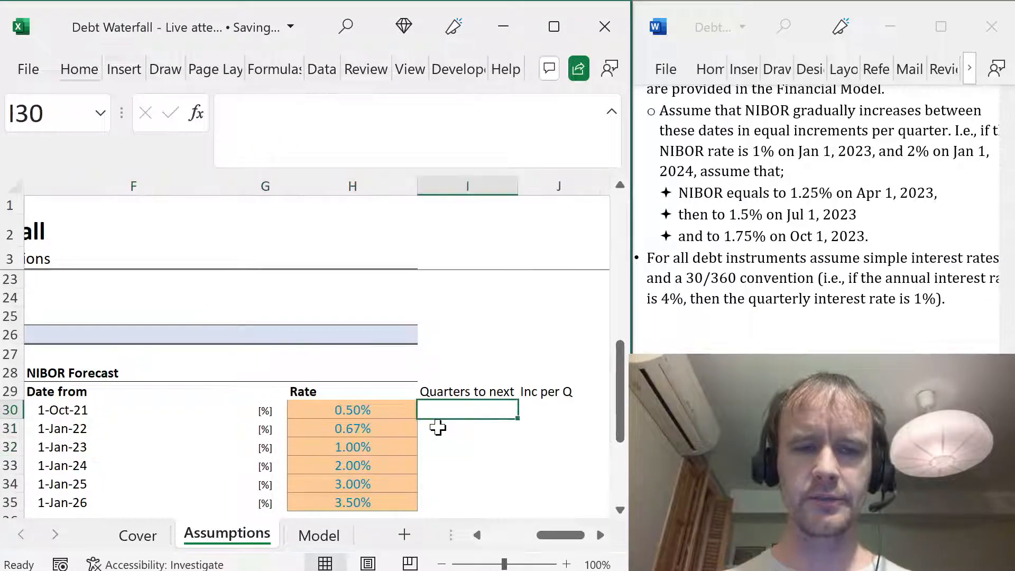
# - Calculate the year fraction between the first two NIBOR dates in I30 with =YEARFRAC(F31,F30)
pyautogui.write('=year')
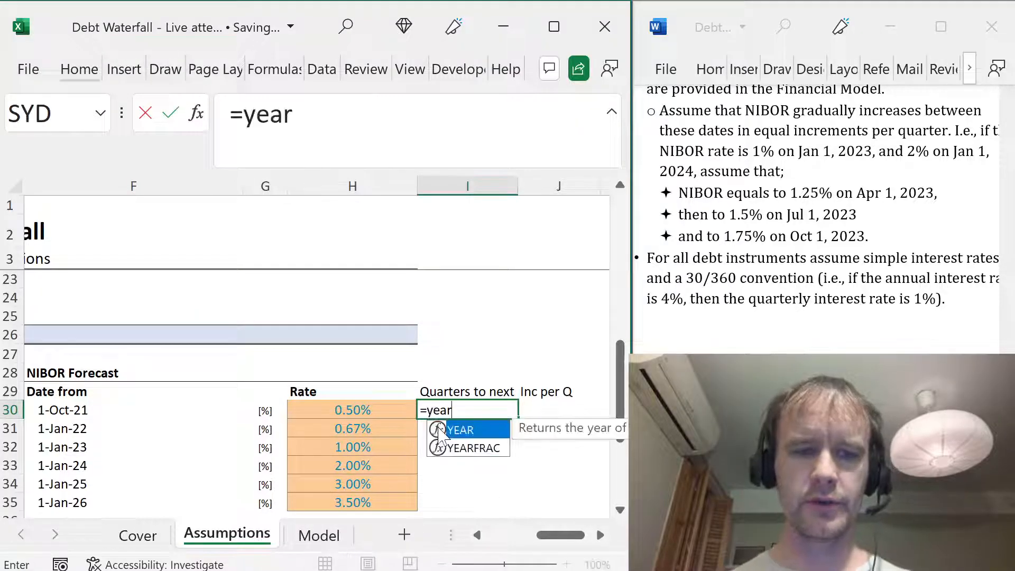
pyautogui.press('Down')
pyautogui.press('Tab')
pyautogui.press('Left')
pyautogui.press('Left')
pyautogui.press('Left')
pyautogui.press('Left')
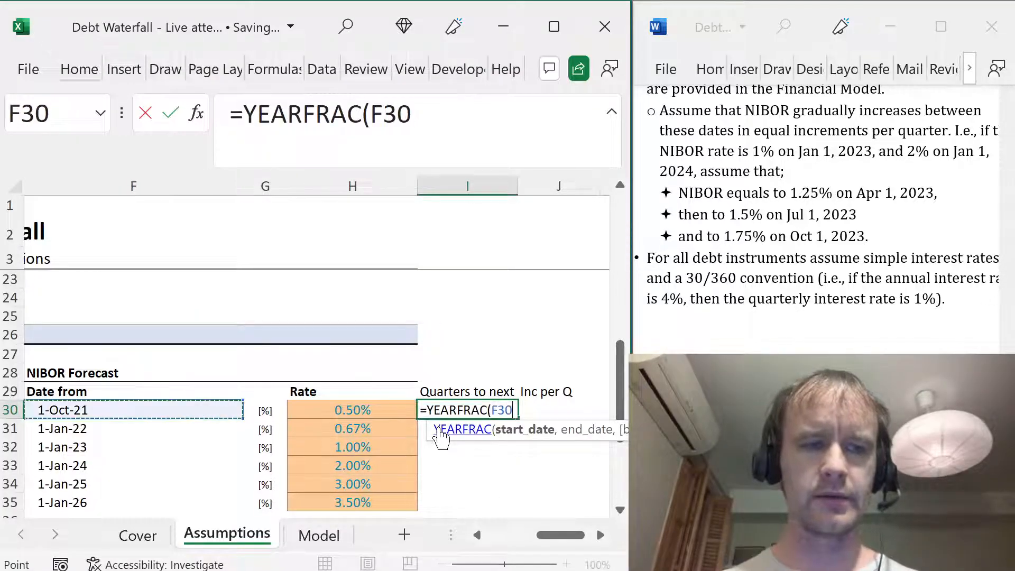
pyautogui.press('Right')
pyautogui.press('Down')
pyautogui.write(',')
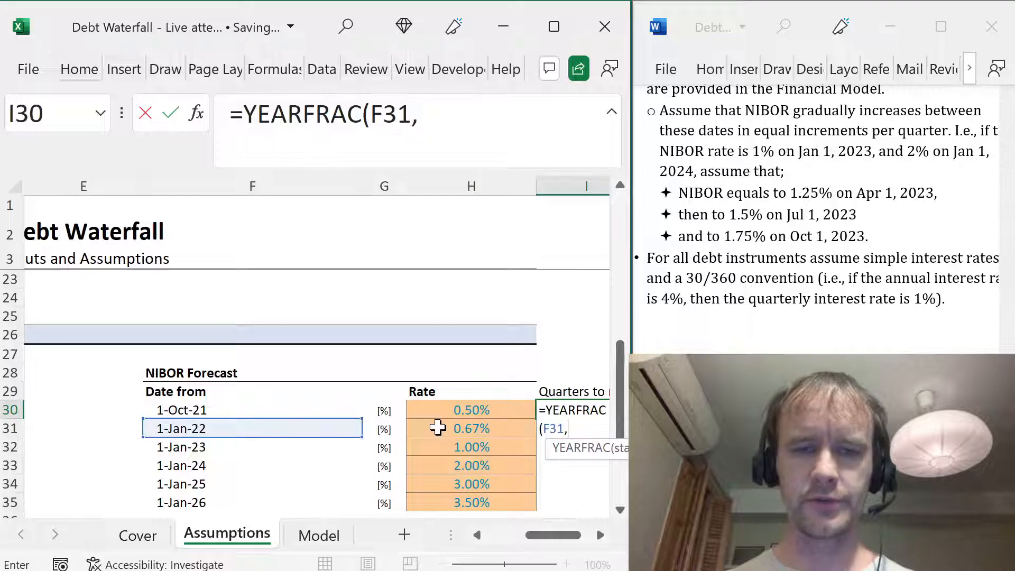
pyautogui.press('Left')
pyautogui.press('Left')
pyautogui.press('Up')
pyautogui.press('Down')
pyautogui.press('Left')
pyautogui.write(')')
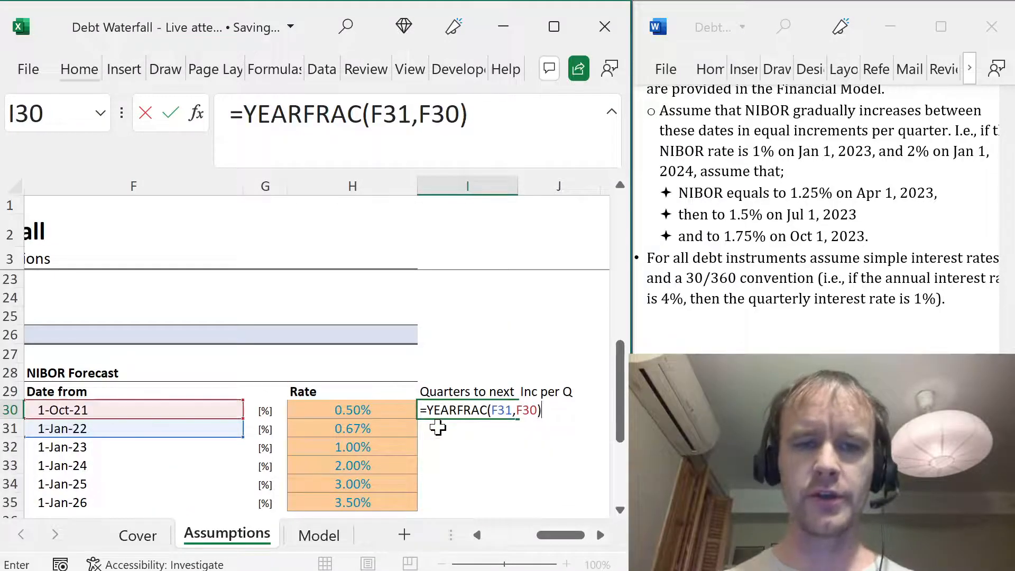
pyautogui.press('Return')
pyautogui.press('Up')
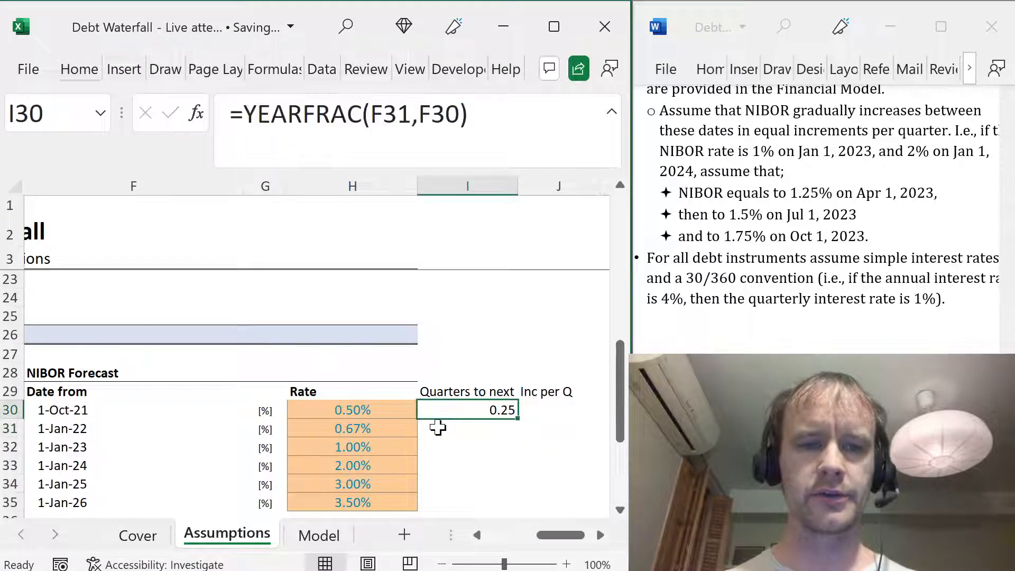
# - Check the first two NIBOR dates and fill I31:I34 of the Quarters to next column with 1
pyautogui.click(61, 409)
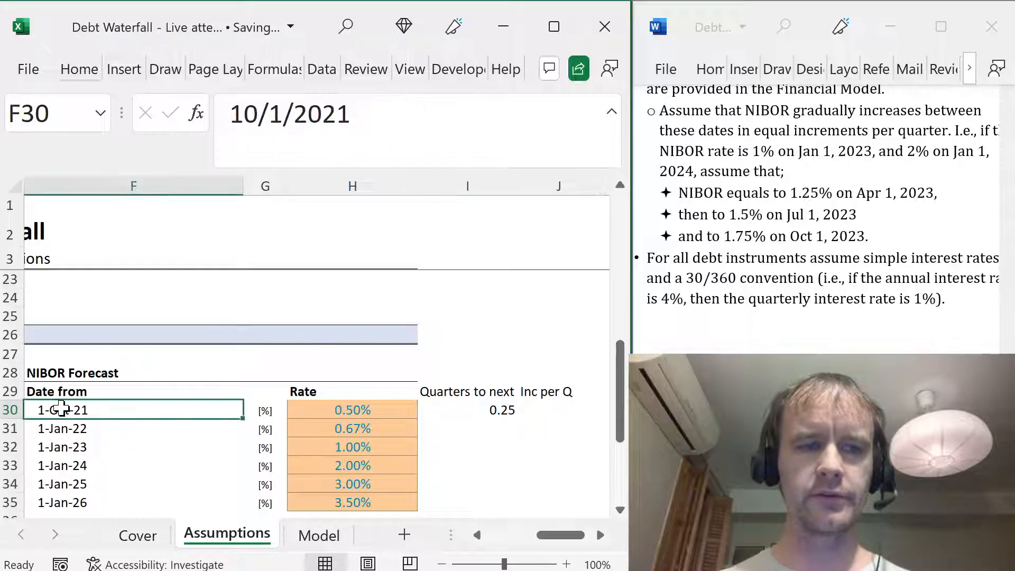
pyautogui.click(104, 428)
pyautogui.click(465, 409)
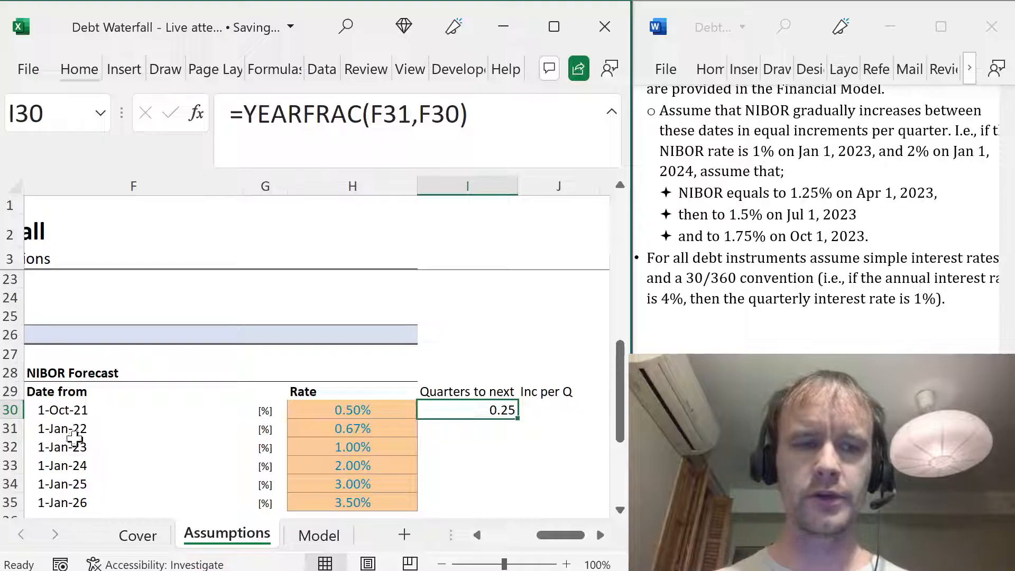
pyautogui.press('Return')
pyautogui.write('1')
pyautogui.press('Return')
pyautogui.write('1')
pyautogui.press('Return')
pyautogui.write('1')
pyautogui.press('Return')
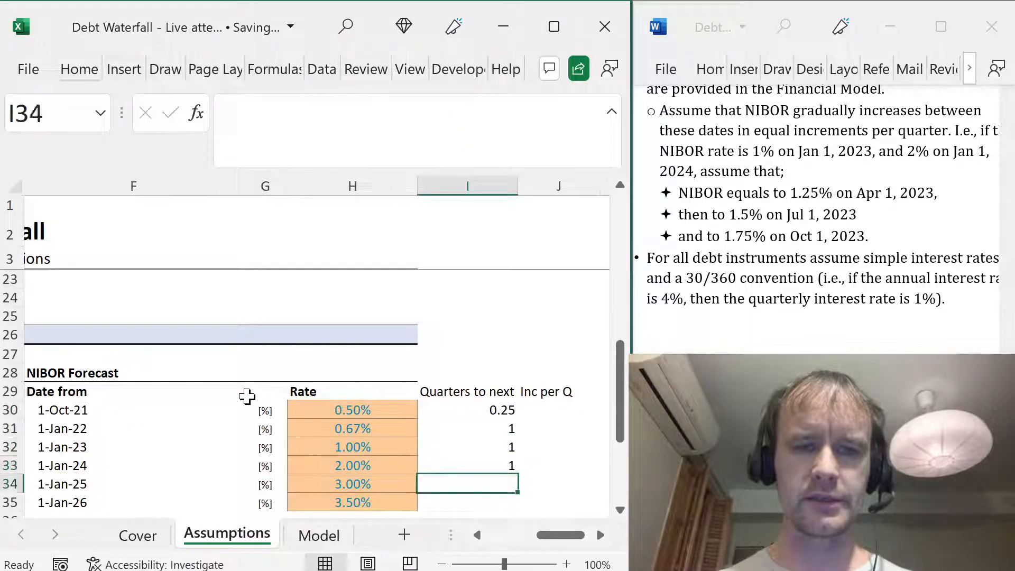
pyautogui.hotkey('ctrl', 'd')
# - Convert I30:I34 to quarters by entering =YEARFRAC(F31,F30)*4 across the whole range
pyautogui.press('Up')
pyautogui.press('Up')
pyautogui.press('Up')
pyautogui.press('Up')
pyautogui.hotkey('ctrl', 'shift', 'Down')
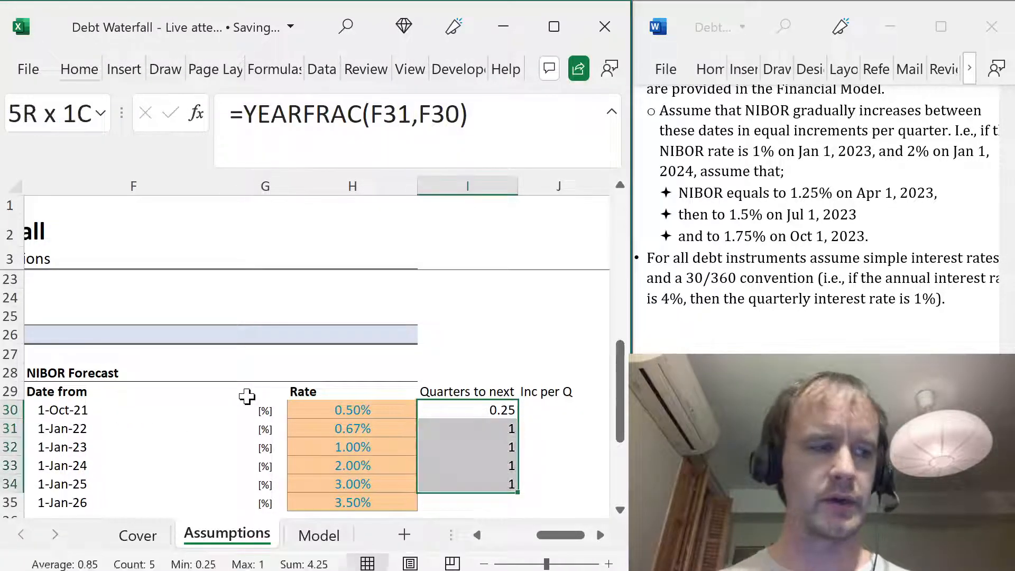
pyautogui.press('F2')
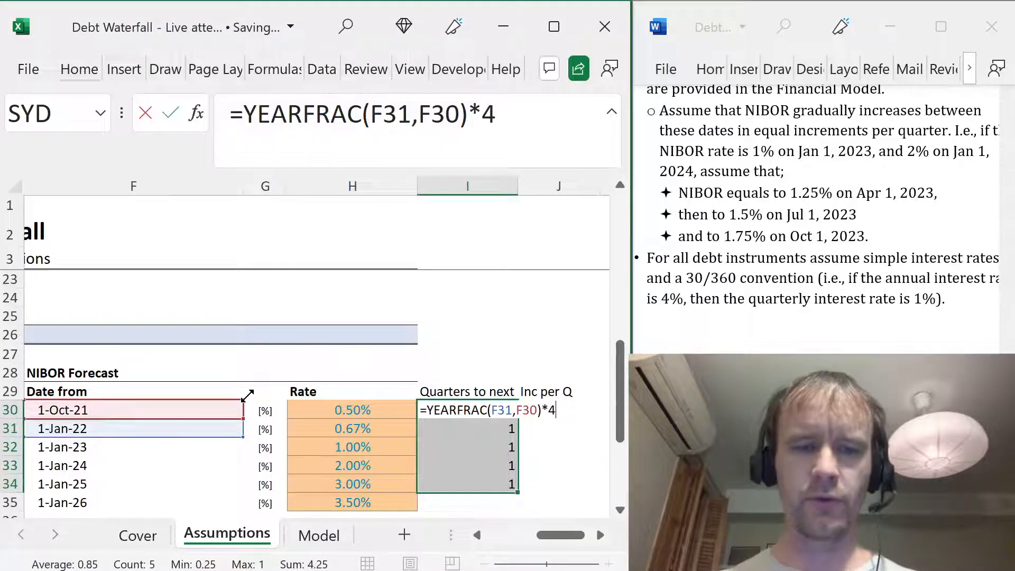
pyautogui.hotkey('ctrl', 'Return')
# - Format the quarter counts in I30:I34 as numbers with no decimal places
pyautogui.hotkey('ctrl', 'shift', '1')
pyautogui.hotkey('alt', 'h')
pyautogui.press('9')
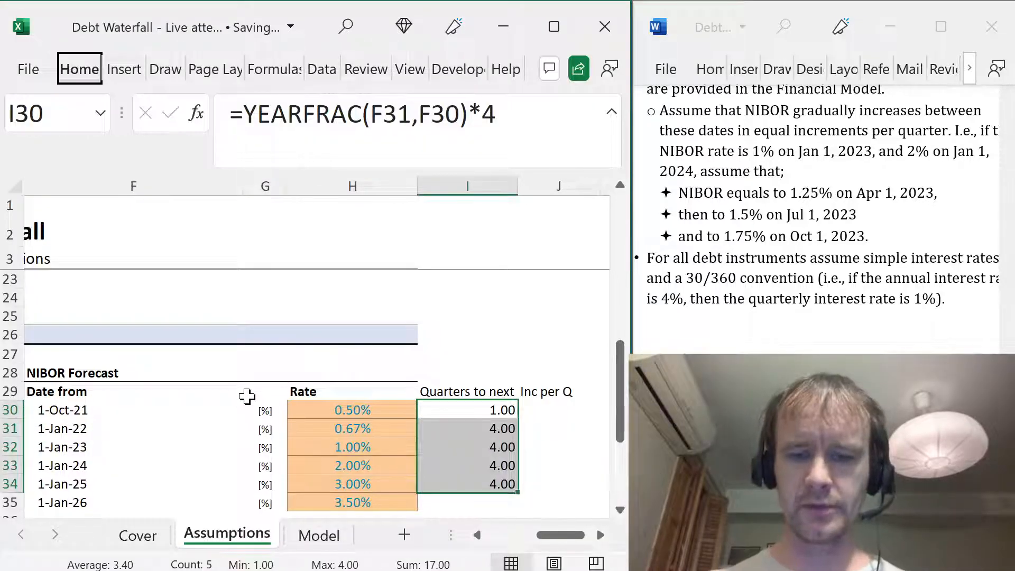
pyautogui.hotkey('alt', 'h')
pyautogui.press('9')
# - Calculate the first quarterly NIBOR increment in J30 with =(H31-H30)/I30
pyautogui.press('Right')
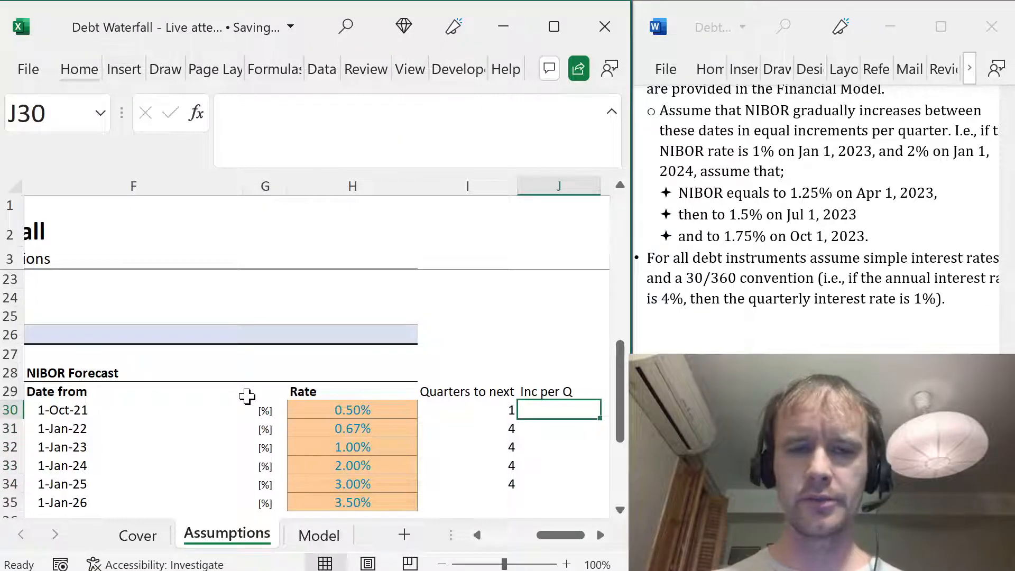
pyautogui.write('=(')
pyautogui.press('Left')
pyautogui.press('Left')
pyautogui.press('Down')
pyautogui.write('-')
pyautogui.press('Left')
pyautogui.press('Left')
pyautogui.write(')/')
pyautogui.press('Left')
pyautogui.press('Return')
pyautogui.press('Up')
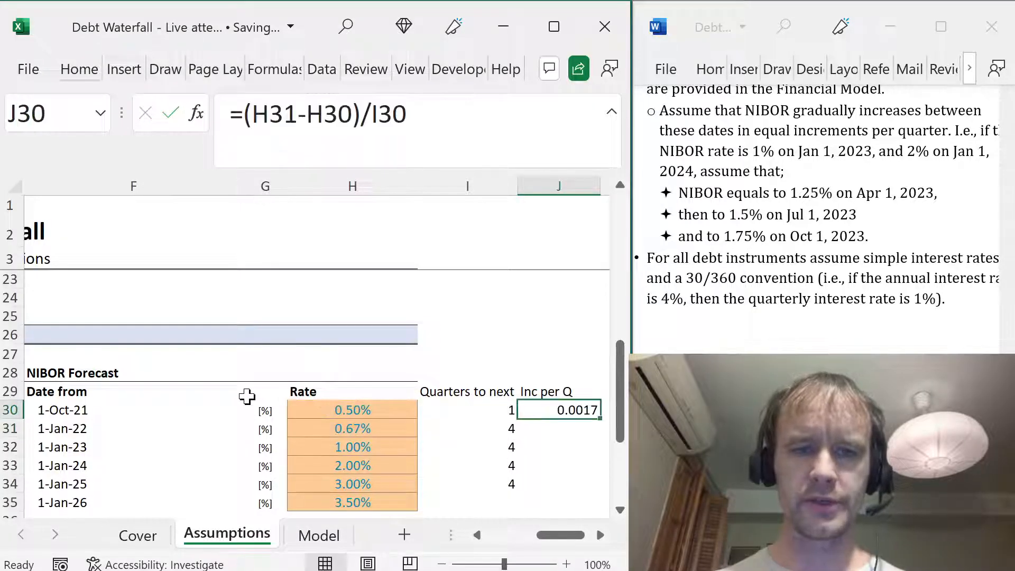
# - Format the first quarterly increment in J30 as a percentage with two decimal places
pyautogui.hotkey('ctrl', 'shift', '5')
pyautogui.hotkey('alt', 'h')
pyautogui.press('0')
pyautogui.press('0')
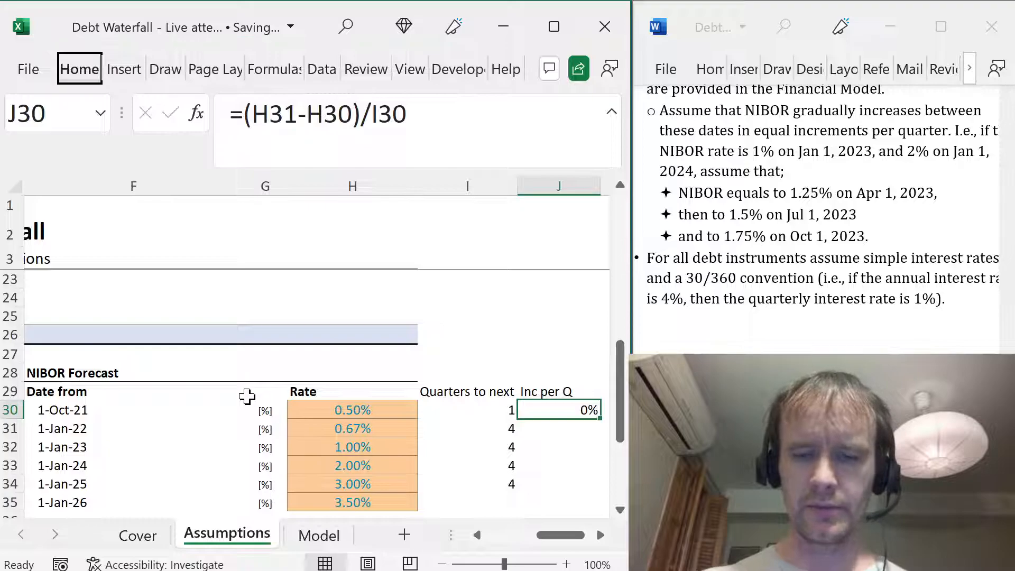
# - Fill the increment formula and its formatting from J30 down through J34
pyautogui.hotkey('shift', 'Down')
pyautogui.hotkey('shift', 'Down')
pyautogui.hotkey('shift', 'Down')
pyautogui.hotkey('shift', 'Down')
pyautogui.hotkey('ctrl', 'd')
pyautogui.press('Left')
pyautogui.press('Right')
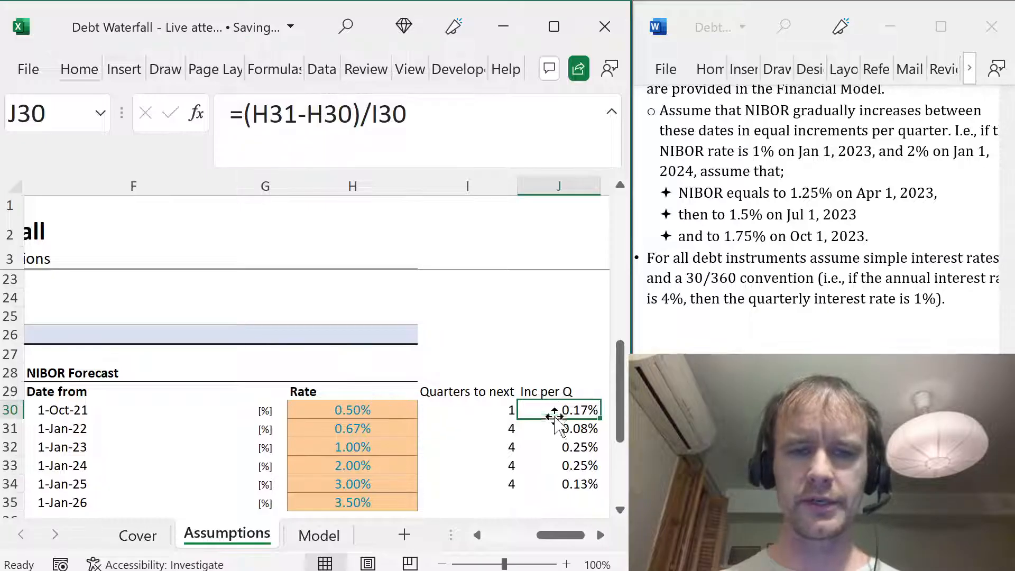
# - Check the increment formulas in J31 and J32 against the NIBOR rates in column H
pyautogui.click(548, 428)
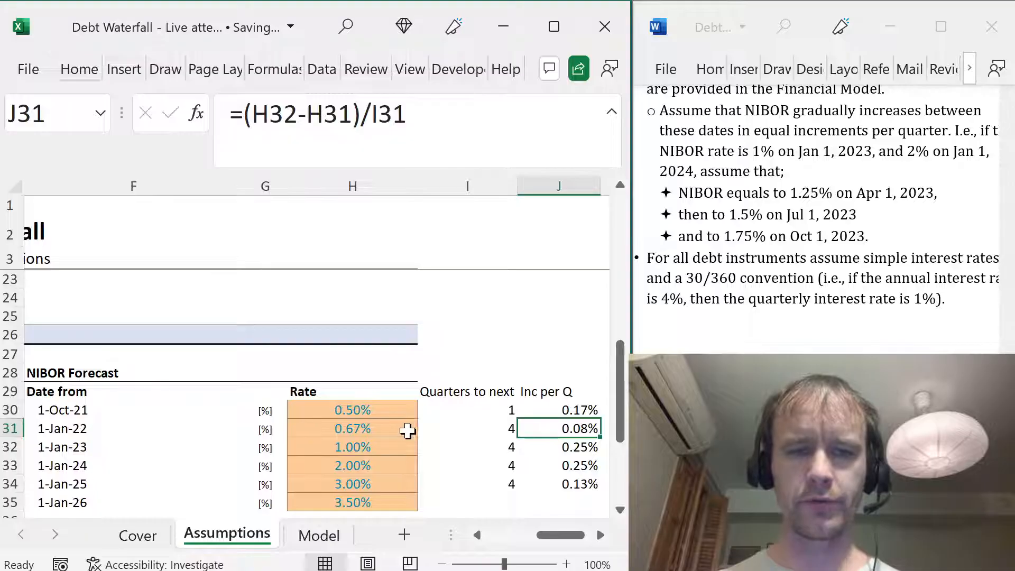
pyautogui.click(568, 447)
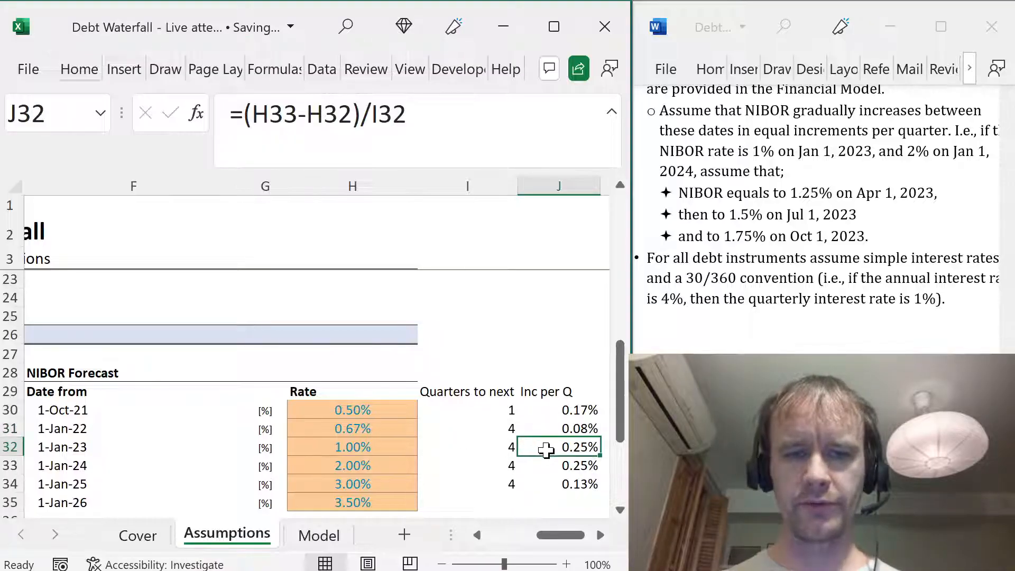
pyautogui.moveTo(404, 447); pyautogui.dragTo(380, 453)
pyautogui.click(381, 448)
pyautogui.click(389, 464)
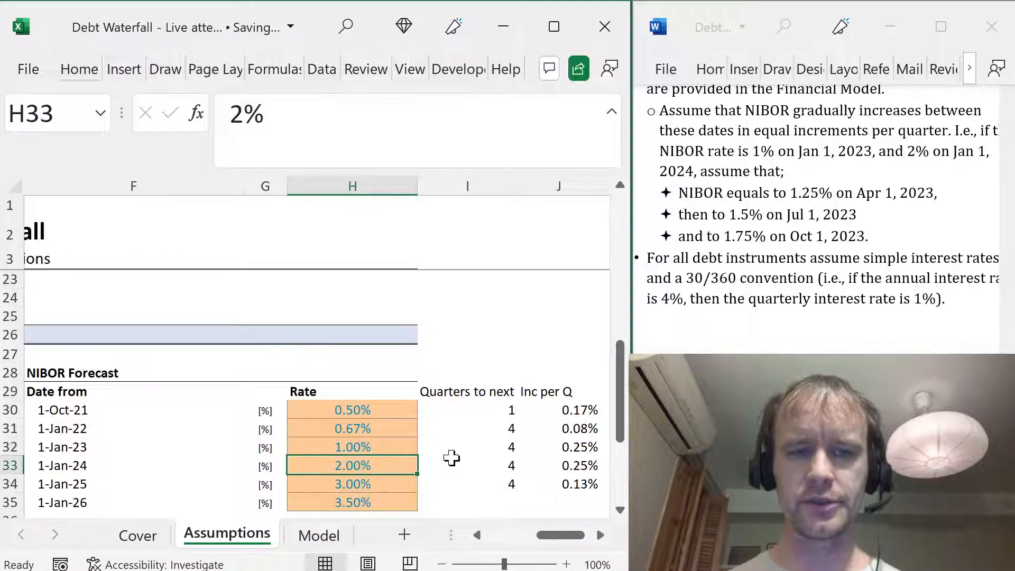
pyautogui.click(559, 447)
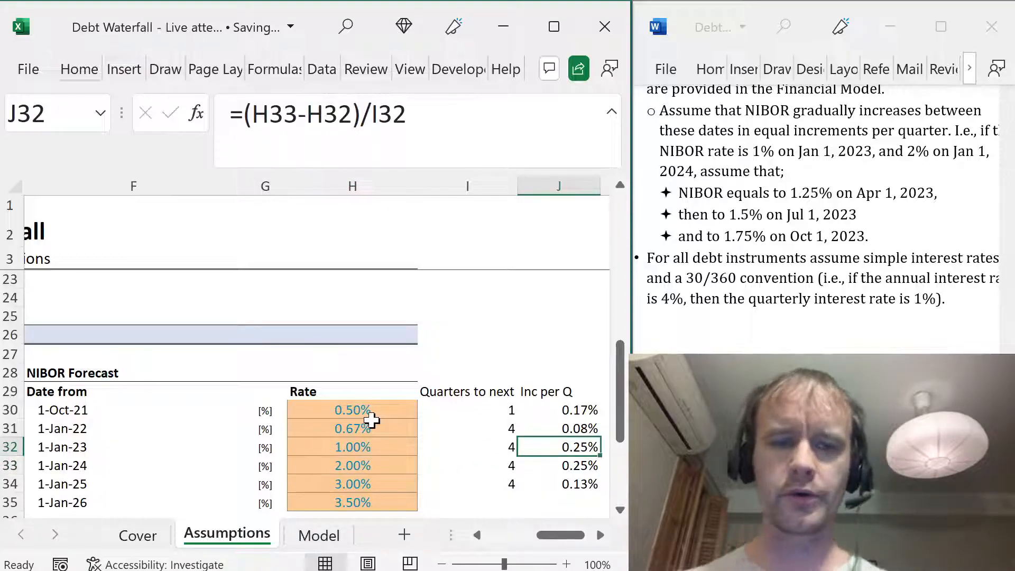
# - Shade J35 light grey to mark that the last NIBOR date has no further increment
pyautogui.click(488, 508)
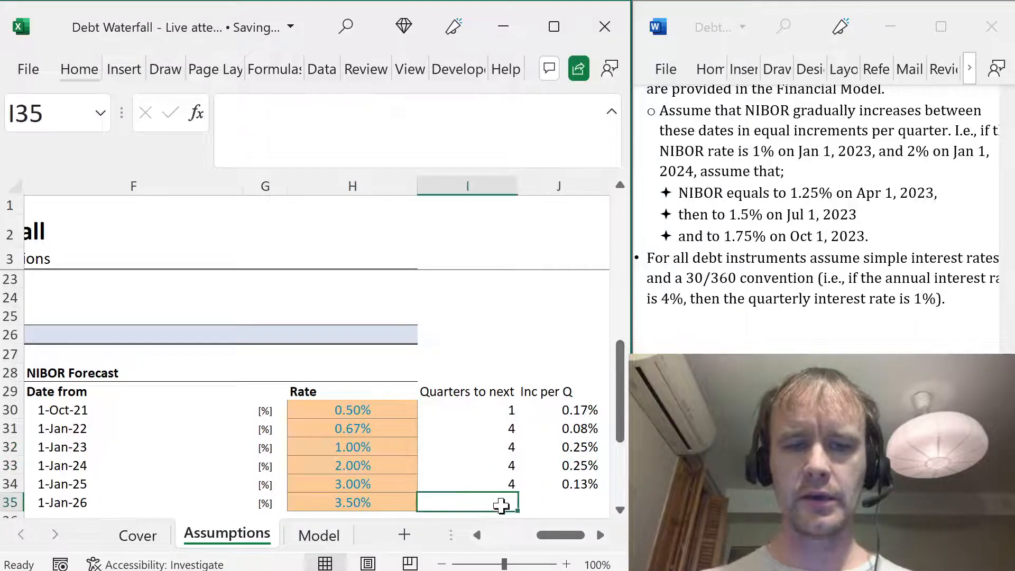
pyautogui.click(542, 505)
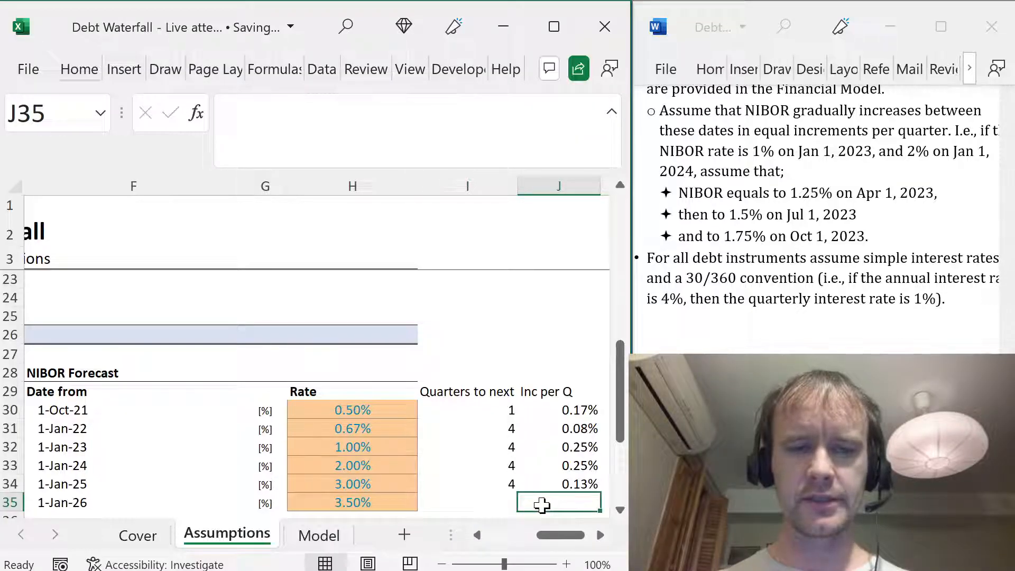
pyautogui.hotkey('alt', 'h')
pyautogui.press('h')
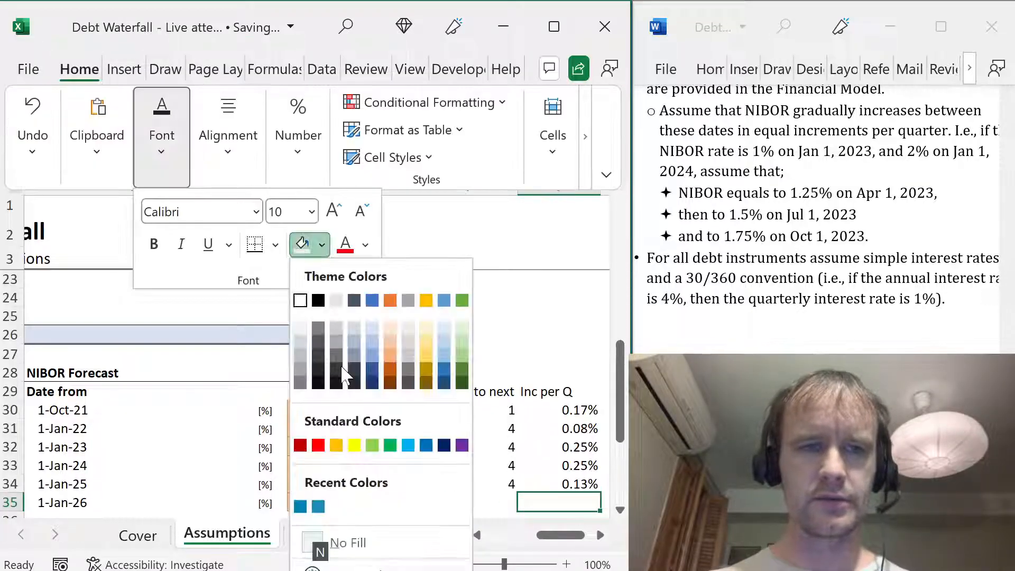
pyautogui.click(337, 328)
pyautogui.click(559, 503)
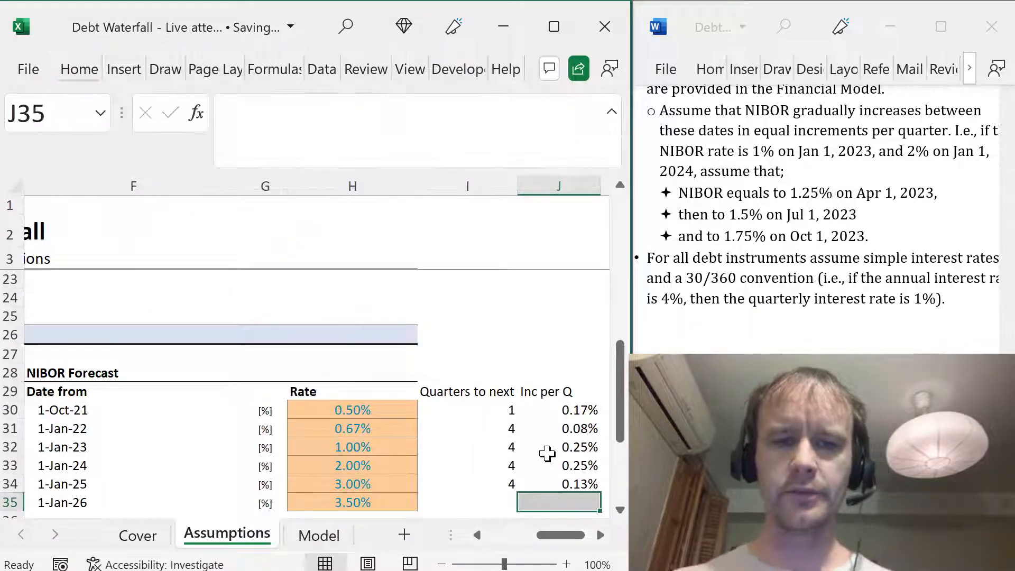
pyautogui.click(322, 502)
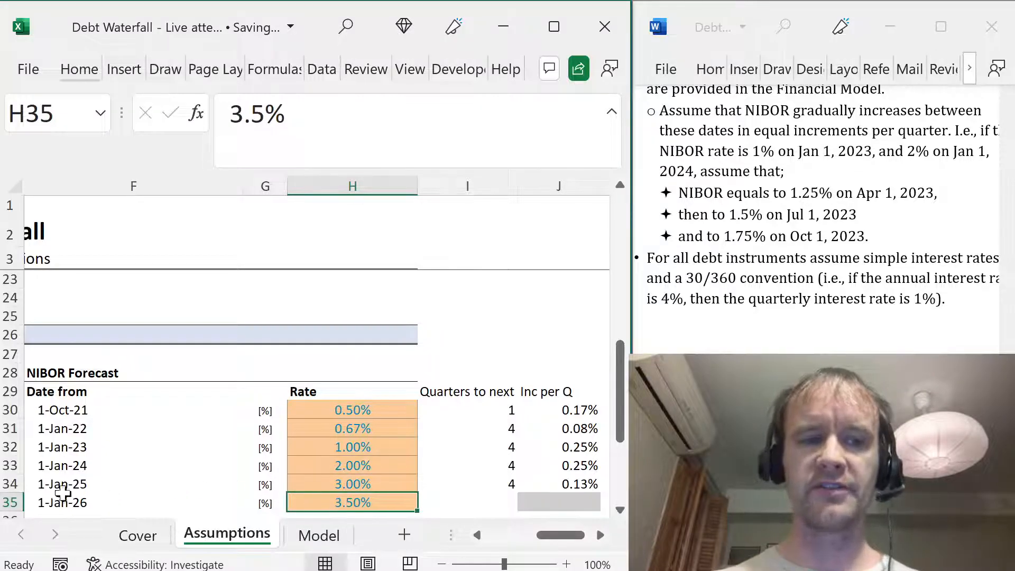
pyautogui.click(545, 500)
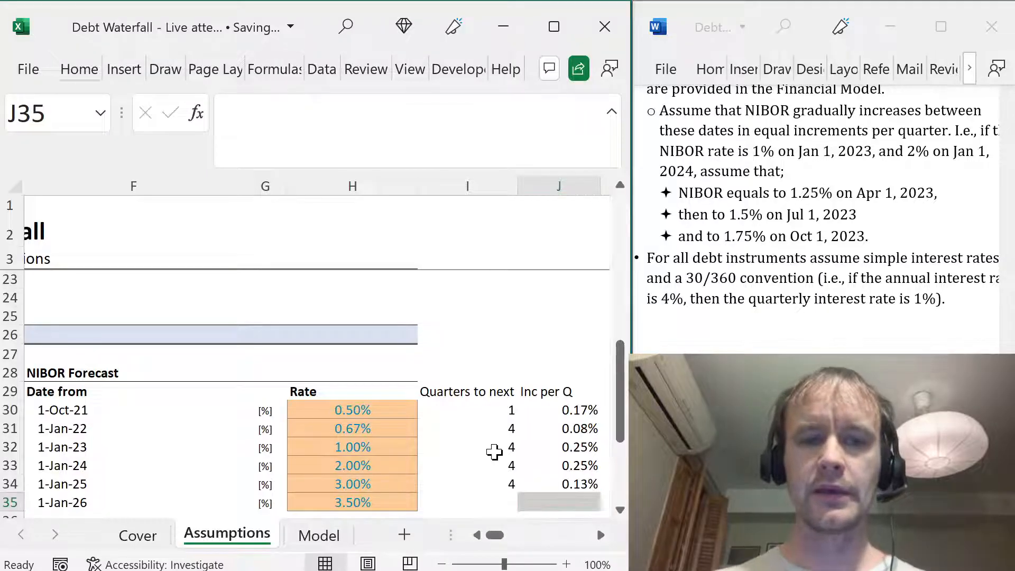
# - On the Model sheet, open the NIBOR formula in C7 for editing and select its "X" fallback value
pyautogui.hotkey('ctrl', 'pagedown')
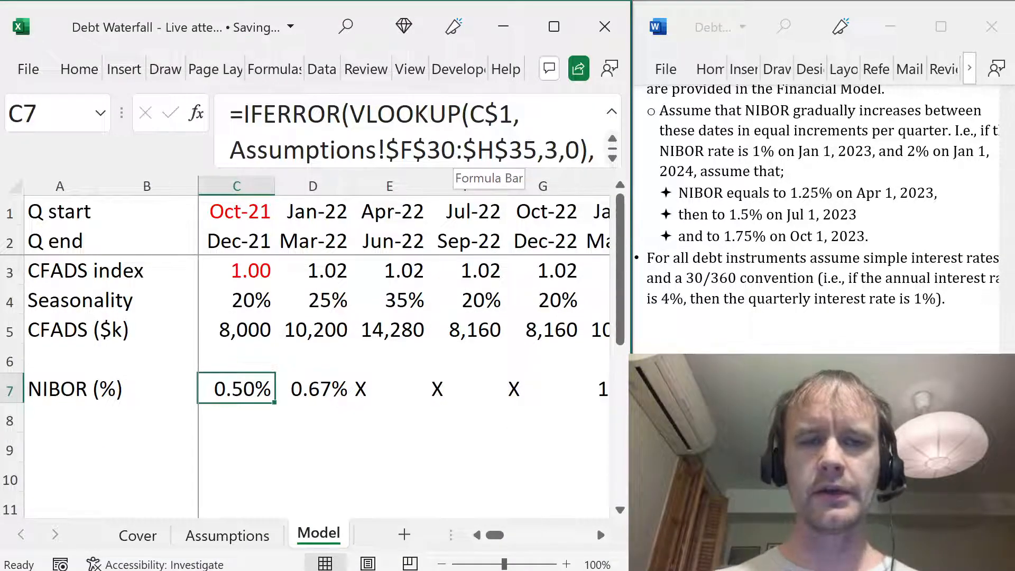
pyautogui.press('F2')
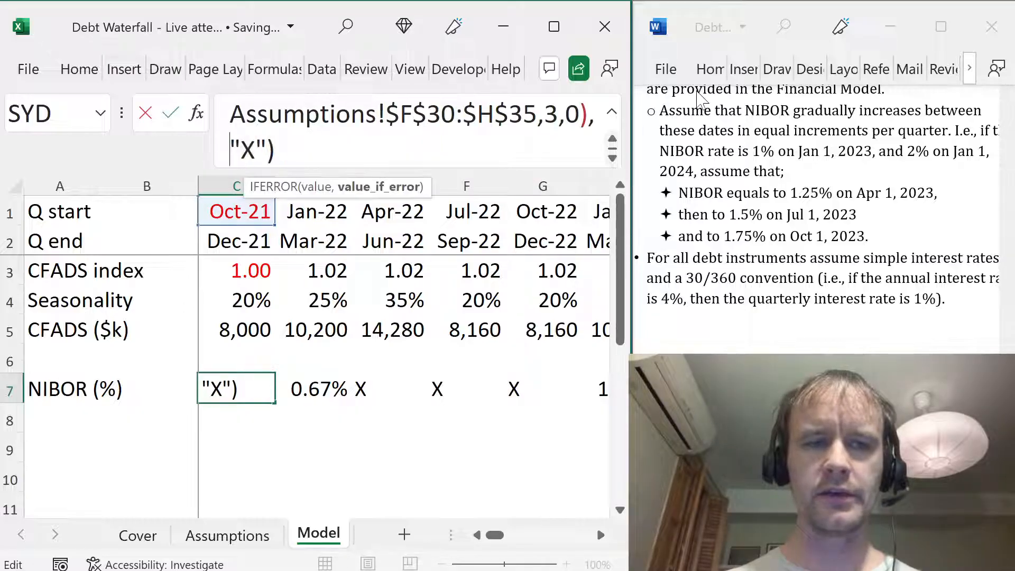
pyautogui.moveTo(229, 151); pyautogui.dragTo(267, 151)
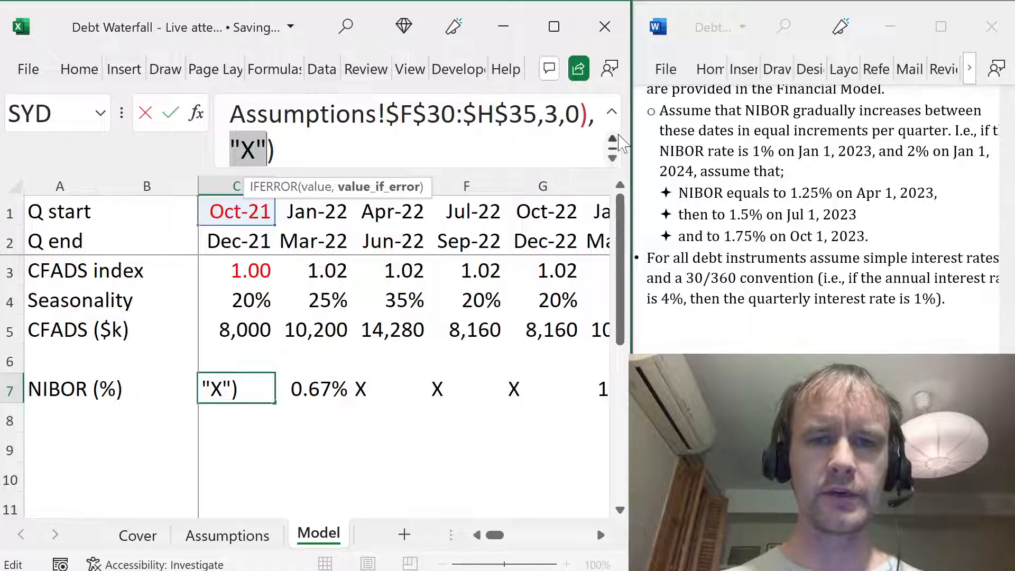
pyautogui.click(613, 139)
pyautogui.click(613, 158)
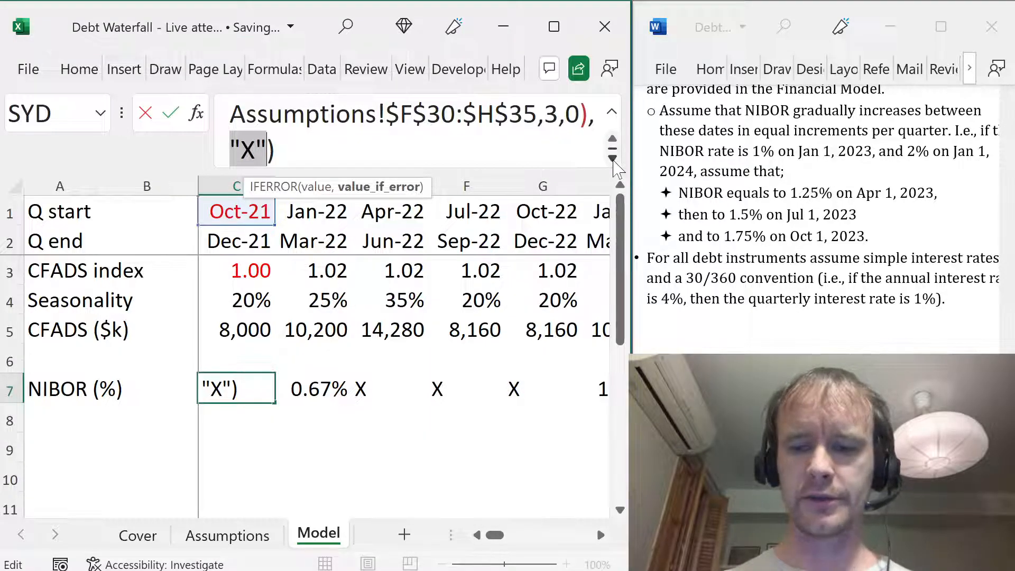
pyautogui.write('ind')
pyautogui.press('Tab')
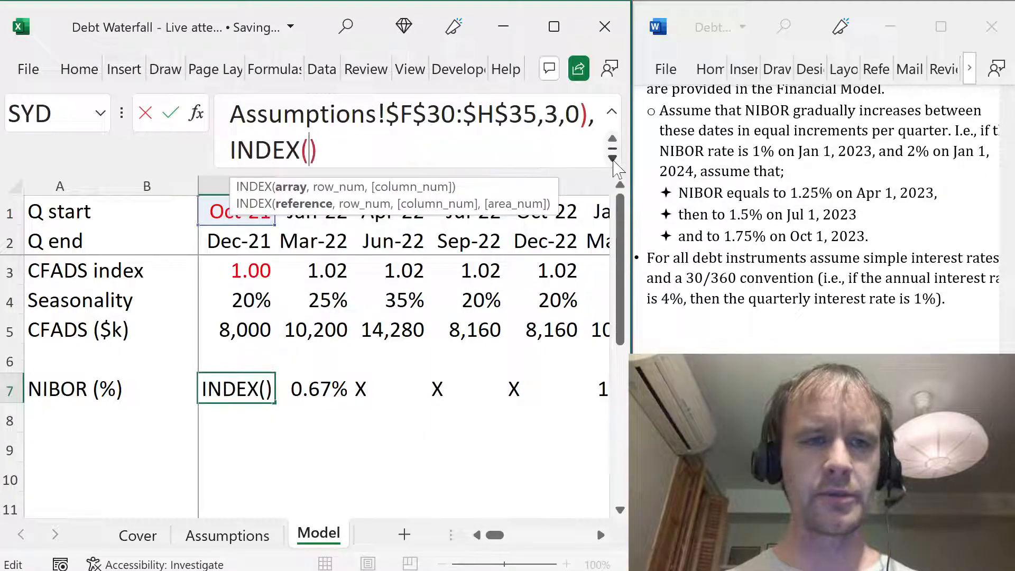
pyautogui.press('BackSpace')
pyautogui.press('BackSpace')
pyautogui.press('BackSpace')
pyautogui.press('BackSpace')
pyautogui.press('BackSpace')
pyautogui.press('BackSpace')
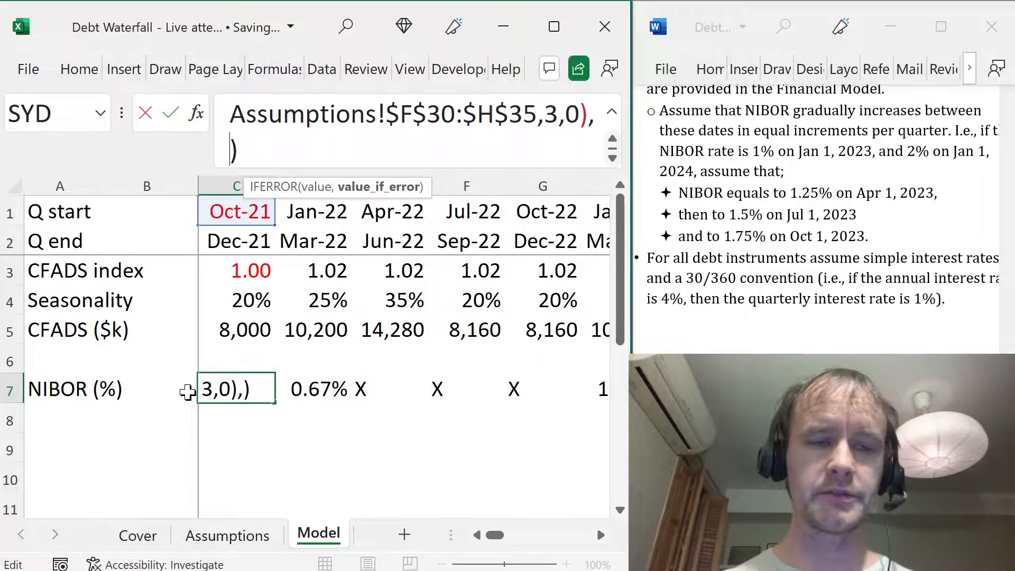
# - Make the IFERROR fallback in C7 the previous quarter's rate B7 plus an INDEX function, with its array on a separate line
pyautogui.click(188, 392)
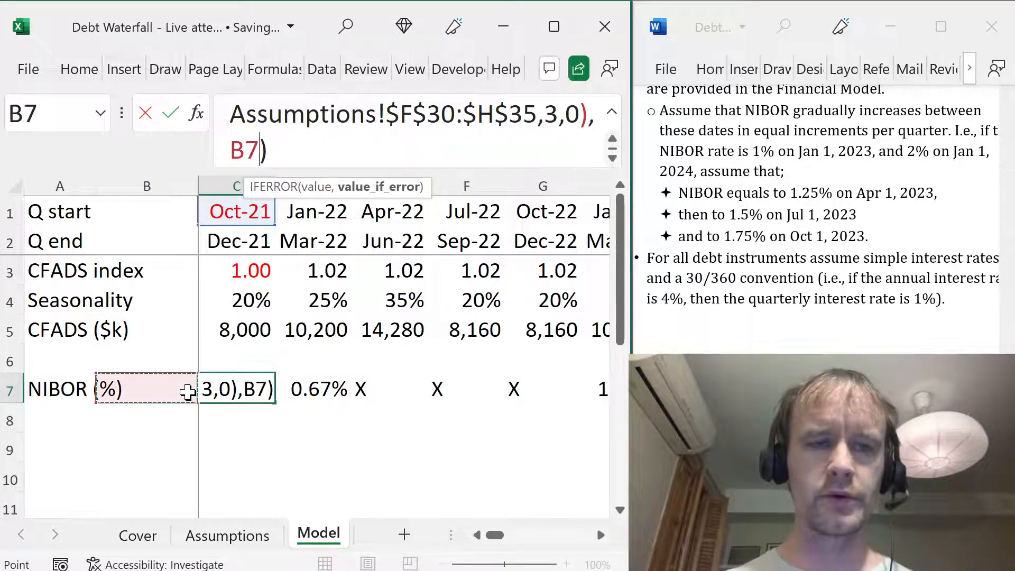
pyautogui.write('+')
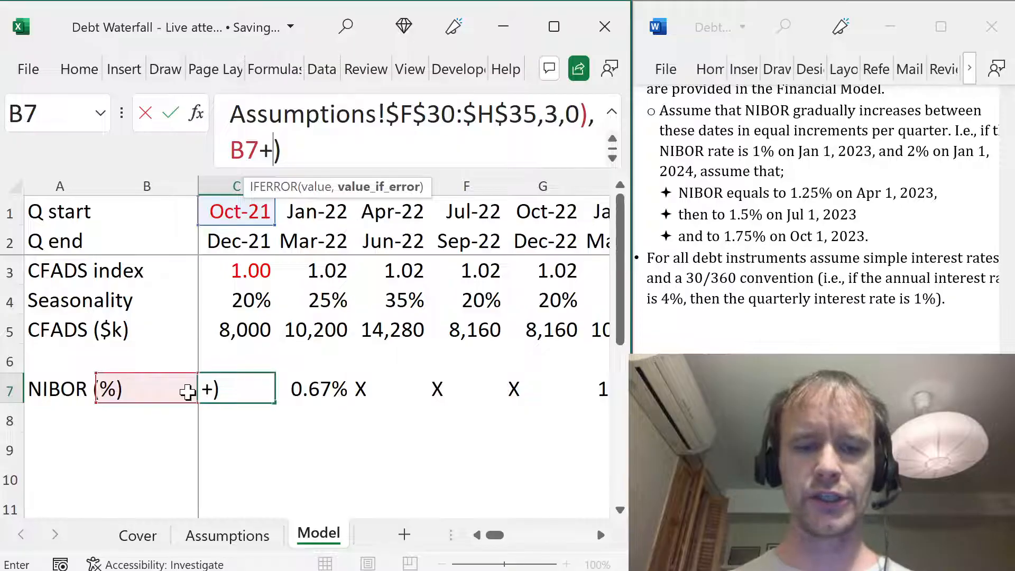
pyautogui.write('ind')
pyautogui.press('Tab')
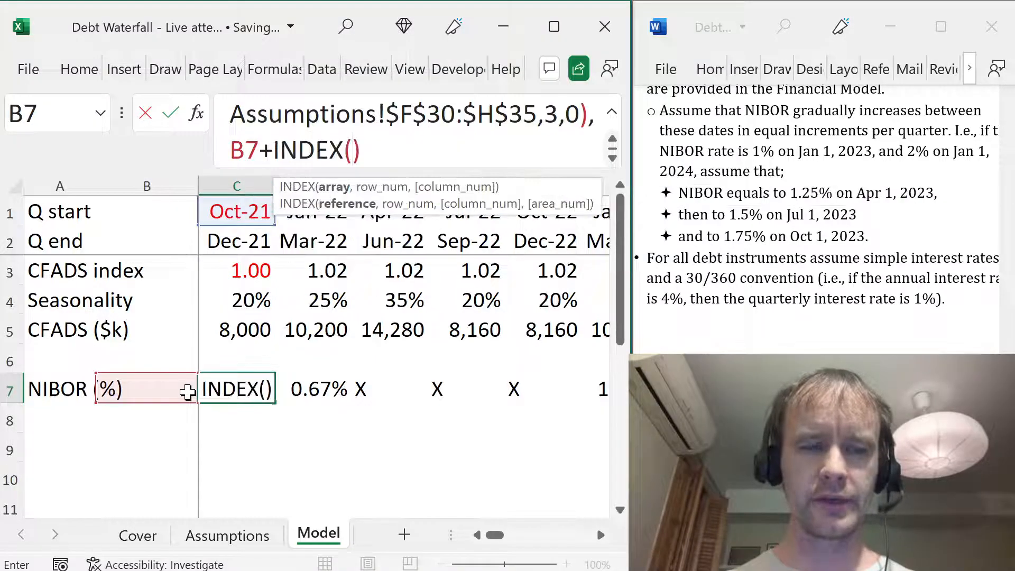
pyautogui.hotkey('alt', 'Return')
# - Set the row number of the INDEX function to MATCH(C$1,Assumptions!$F$30:$F$35,1)
pyautogui.write(',mat')
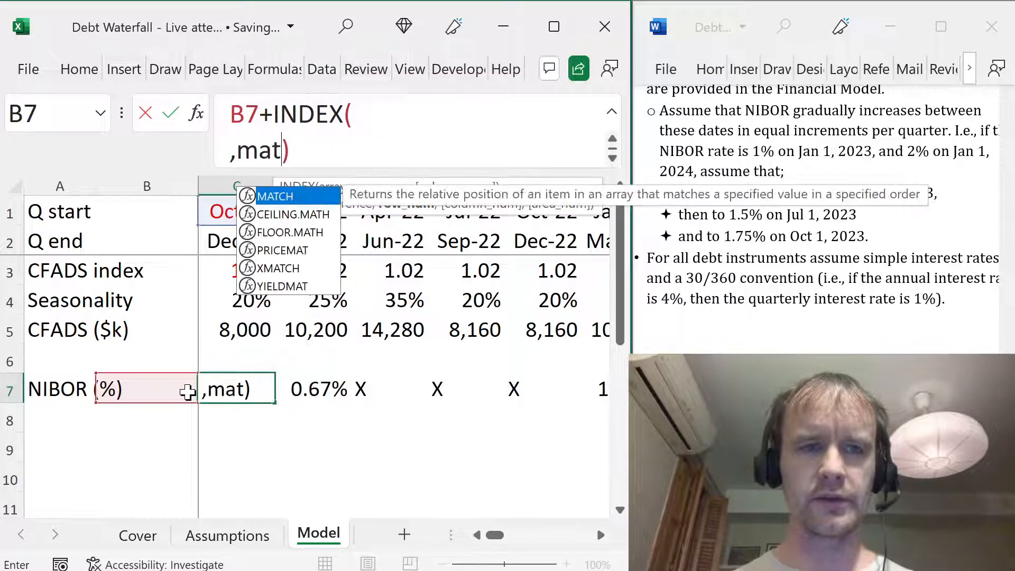
pyautogui.press('Tab')
pyautogui.click(218, 212)
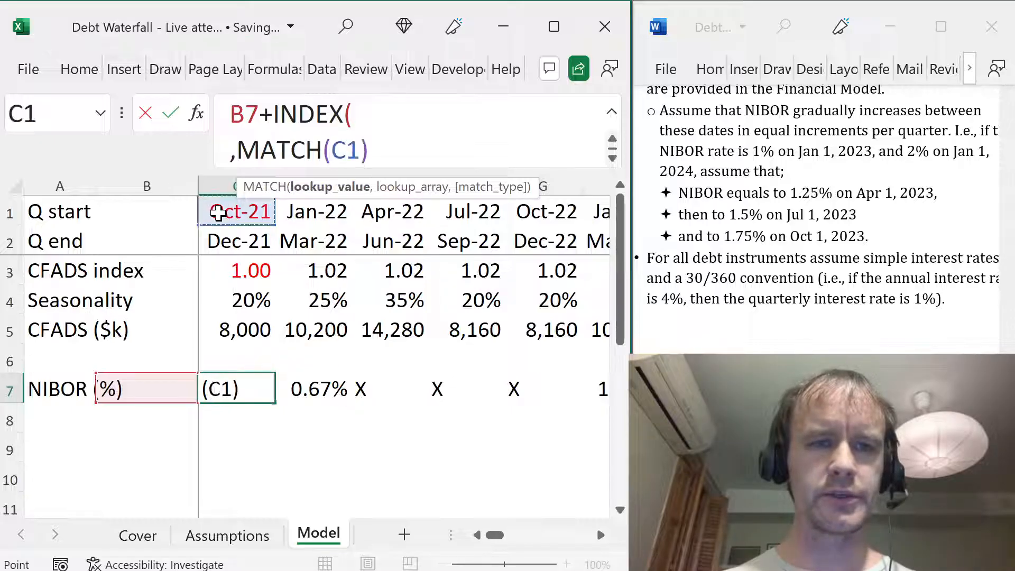
pyautogui.press('F4')
pyautogui.press('F4')
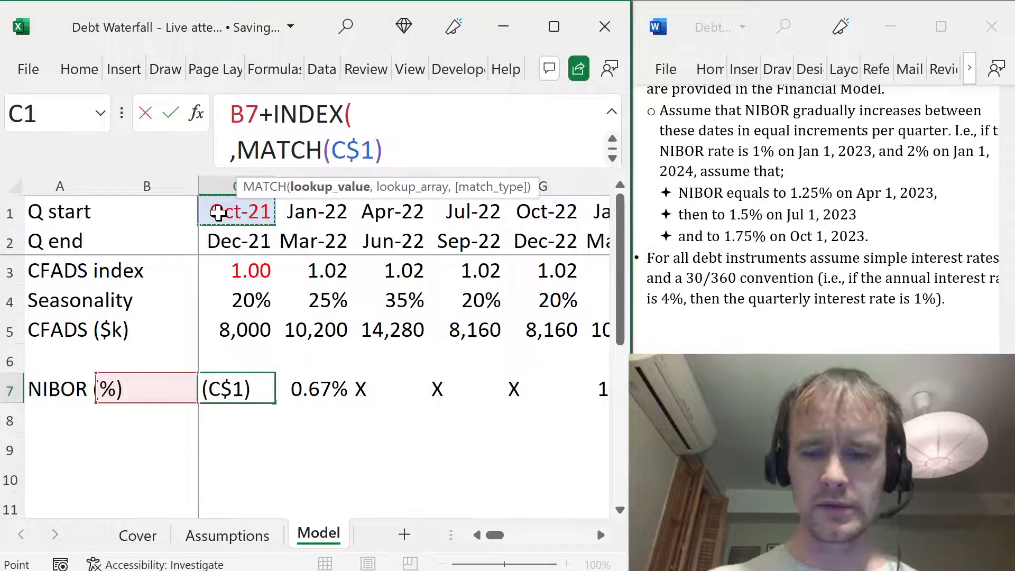
pyautogui.write(',')
pyautogui.hotkey('ctrl', 'pageup')
pyautogui.click(99, 409)
pyautogui.hotkey('ctrl', 'shift', 'Down')
pyautogui.press('F4')
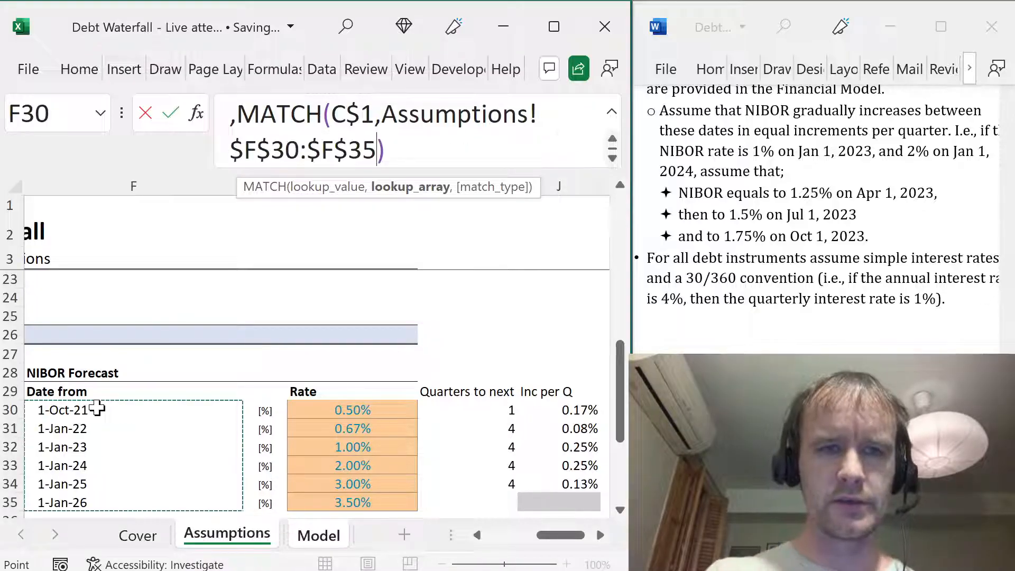
pyautogui.write(',1)')
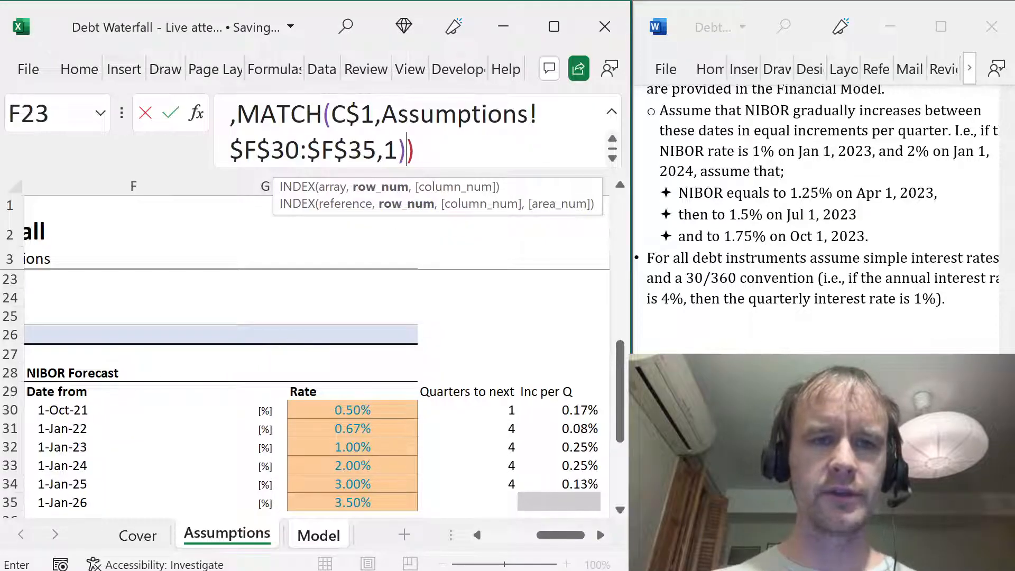
# - Set the INDEX array to the quarterly increments Assumptions!$J$30:$J$35 and commit the C7 formula
pyautogui.click(230, 115)
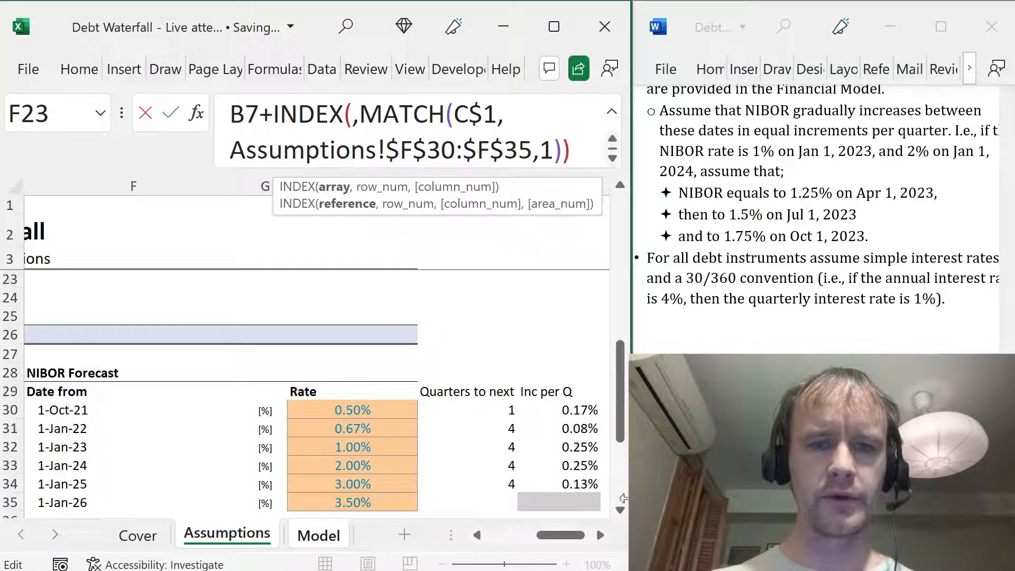
pyautogui.click(554, 408)
pyautogui.hotkey('ctrl', 'shift', 'Down')
pyautogui.hotkey('shift', 'Down')
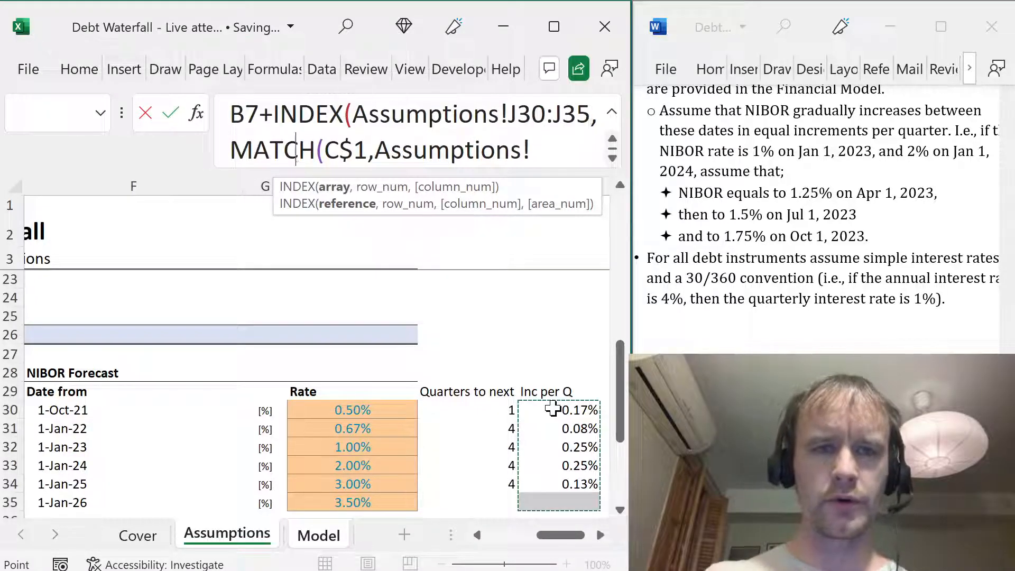
pyautogui.press('F4')
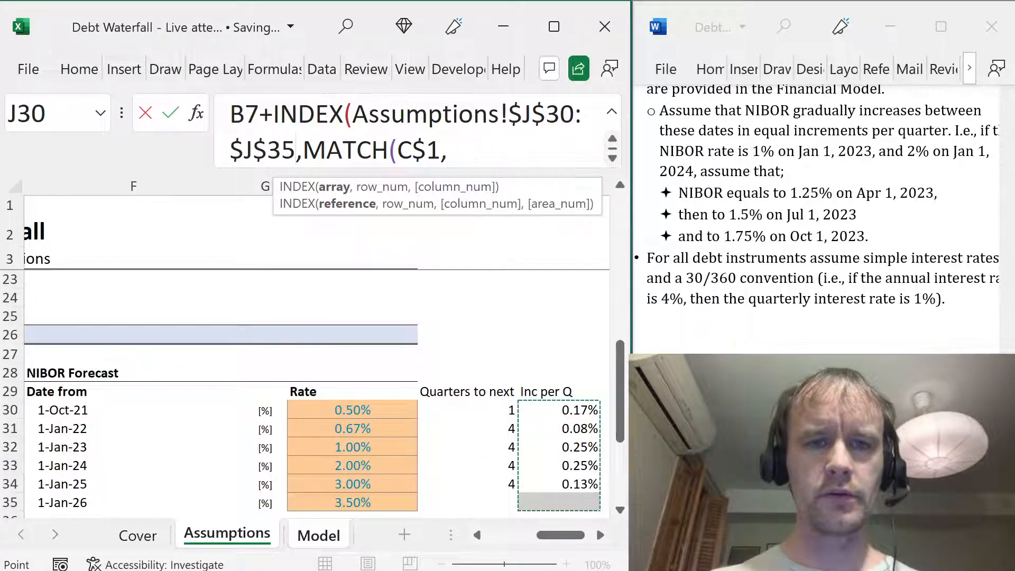
pyautogui.click(518, 150)
pyautogui.press('End')
pyautogui.write(')')
pyautogui.press('Return')
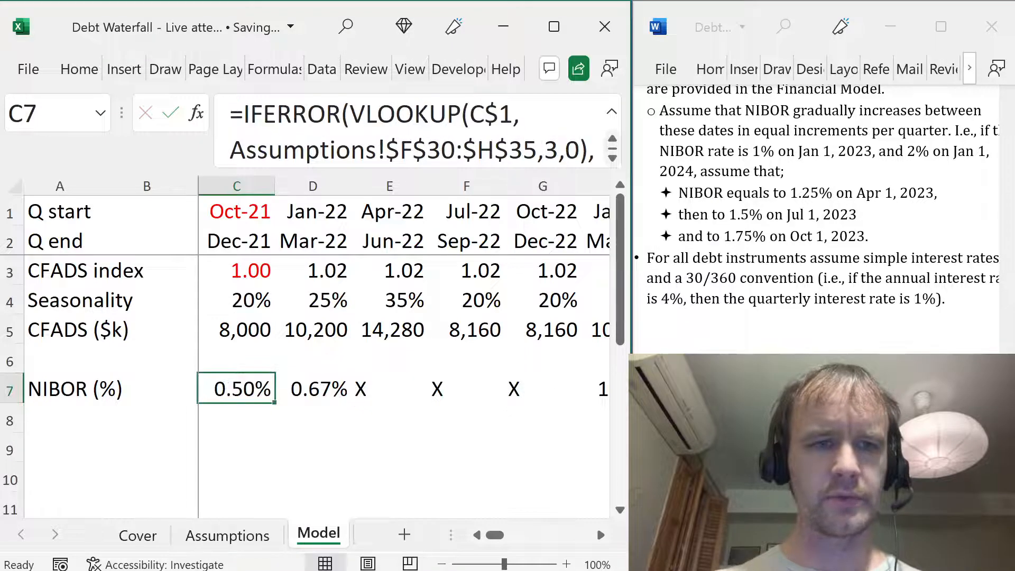
# - Copy the completed NIBOR formula from C7 across row 7, quarter by quarter, through N7
pyautogui.press('Right')
pyautogui.press('Left')
pyautogui.press('Right')
pyautogui.press('Right')
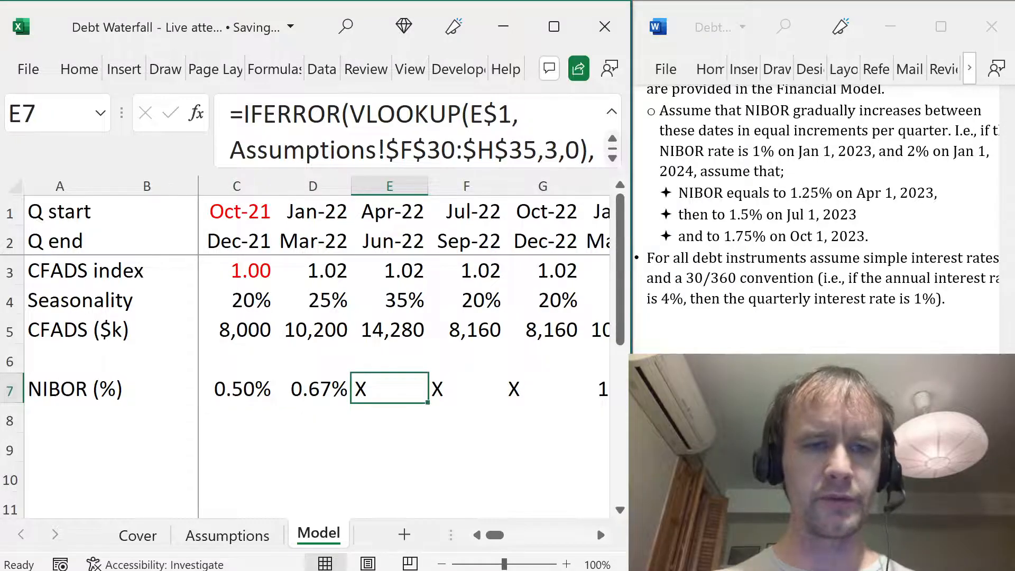
pyautogui.press('Right')
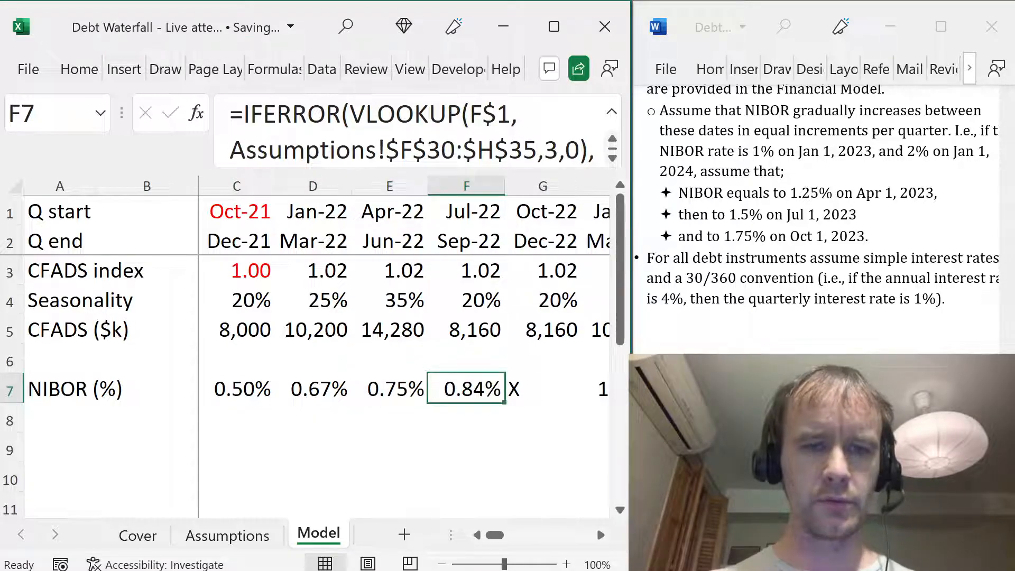
pyautogui.press('Right')
pyautogui.press('Right')
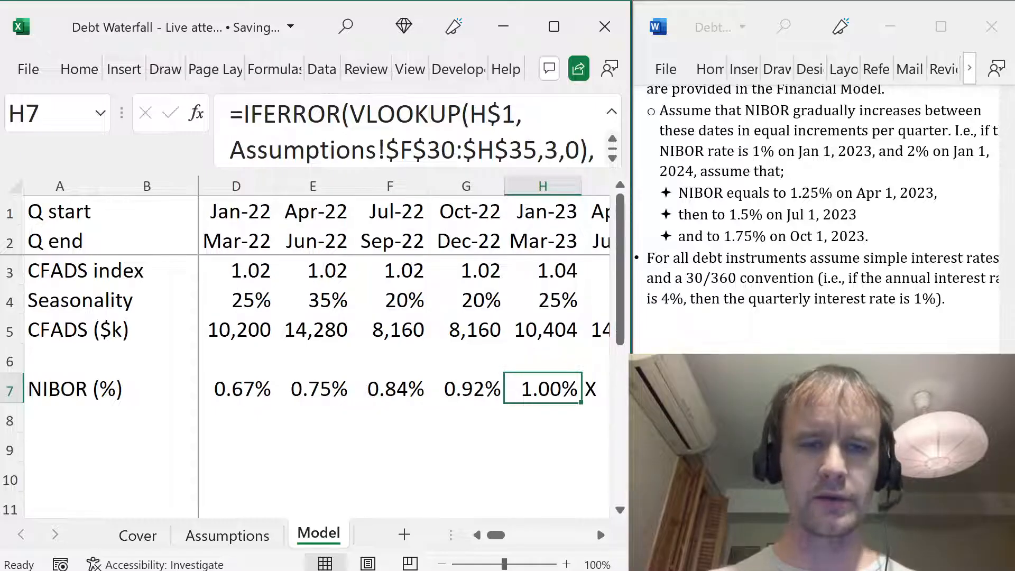
pyautogui.press('Right')
pyautogui.press('Right')
pyautogui.press('Right')
pyautogui.press('Right')
pyautogui.press('Right')
pyautogui.press('Right')
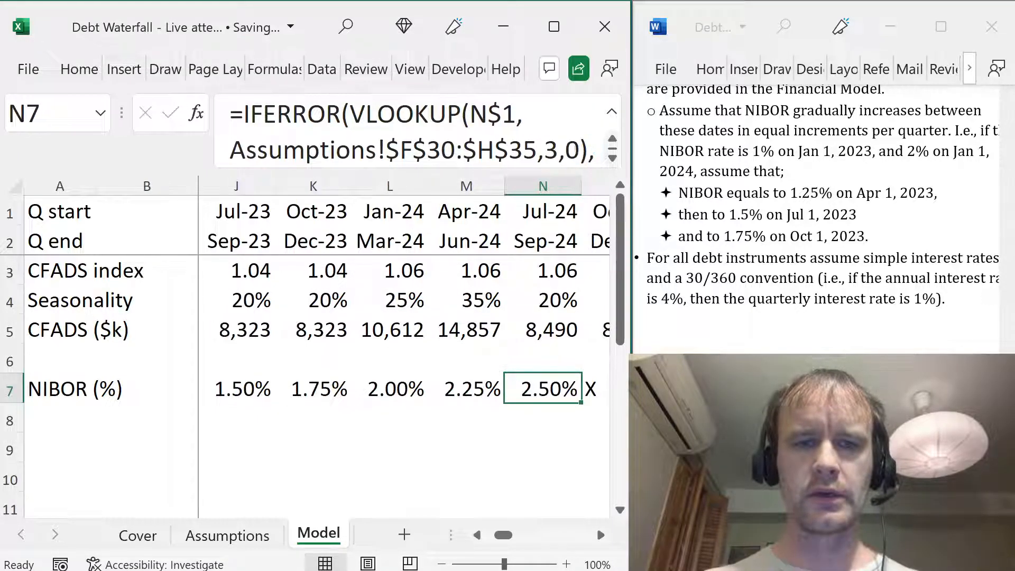
# - Enlarge the formula bar and review the VLOOKUP, previous-quarter and INDEX/MATCH parts of the NIBOR formula in N7
pyautogui.moveTo(414, 154); pyautogui.dragTo(414, 204)
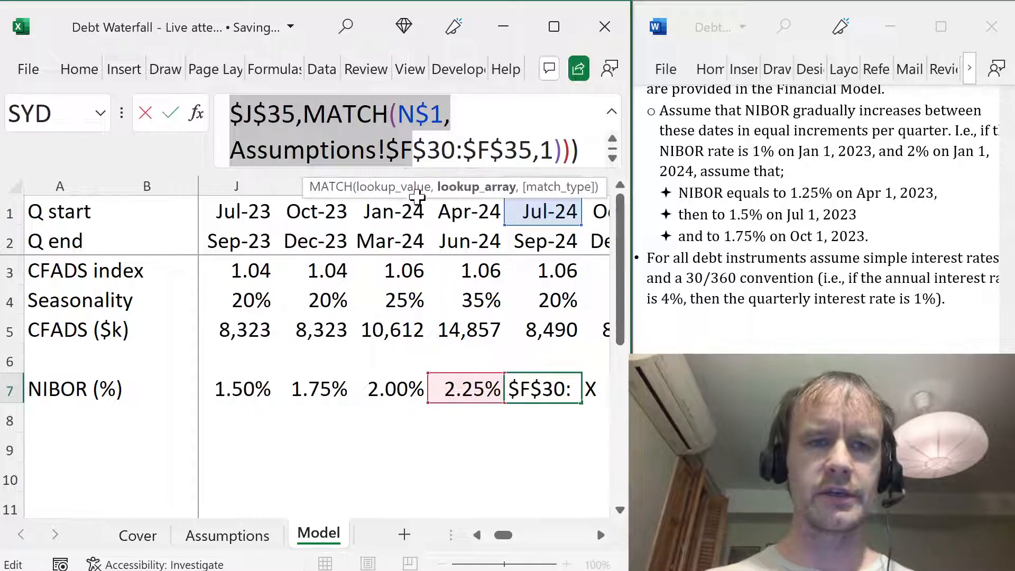
pyautogui.press('Escape')
pyautogui.moveTo(416, 170); pyautogui.dragTo(409, 300)
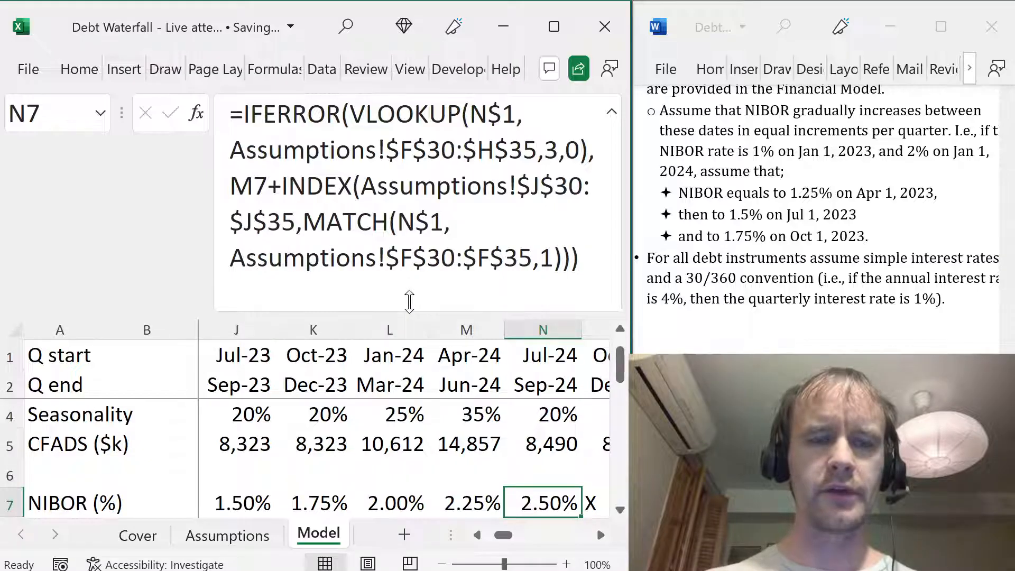
pyautogui.click(366, 150)
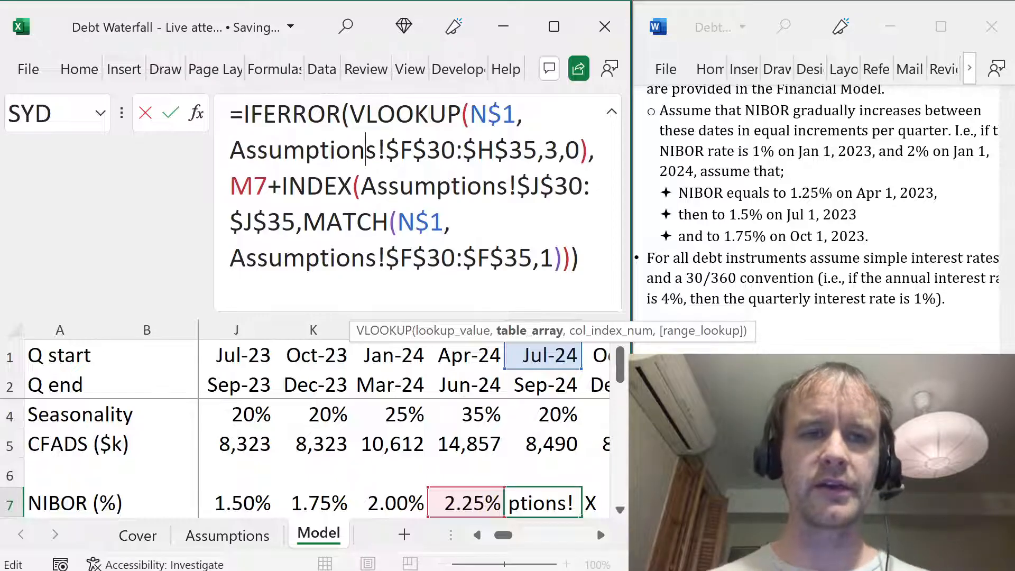
pyautogui.click(308, 114)
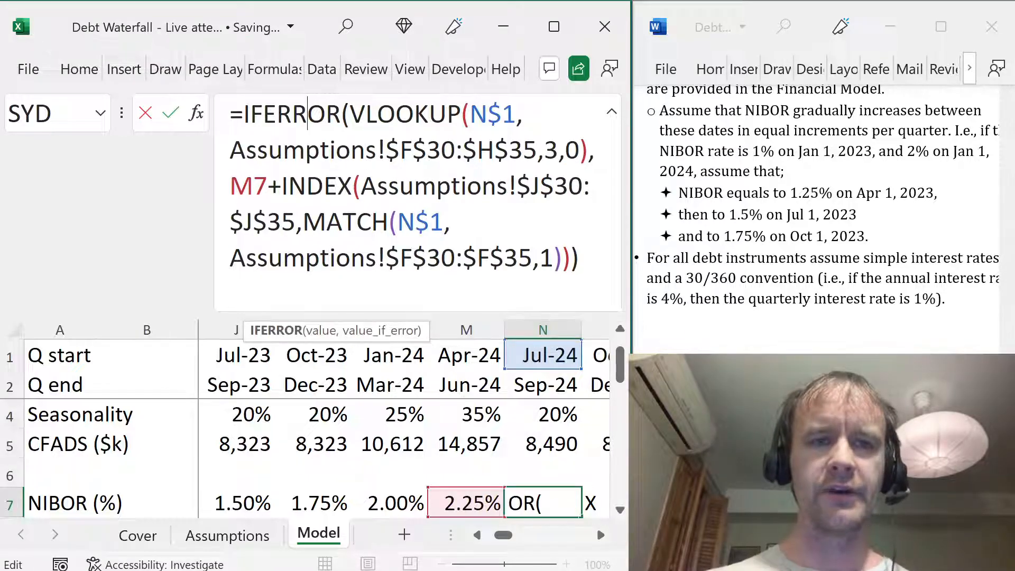
pyautogui.moveTo(349, 114); pyautogui.dragTo(589, 150)
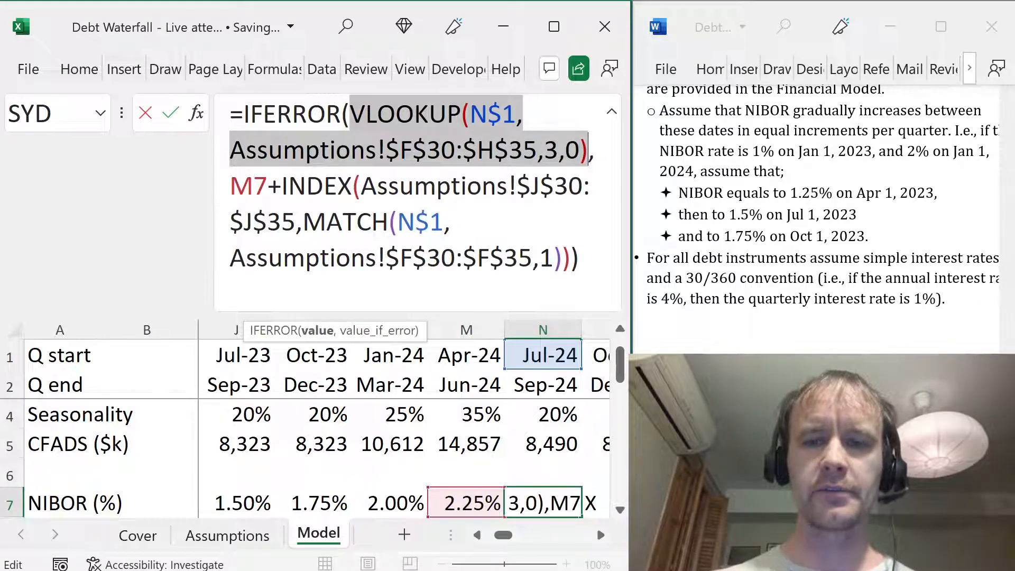
pyautogui.doubleClick(250, 186)
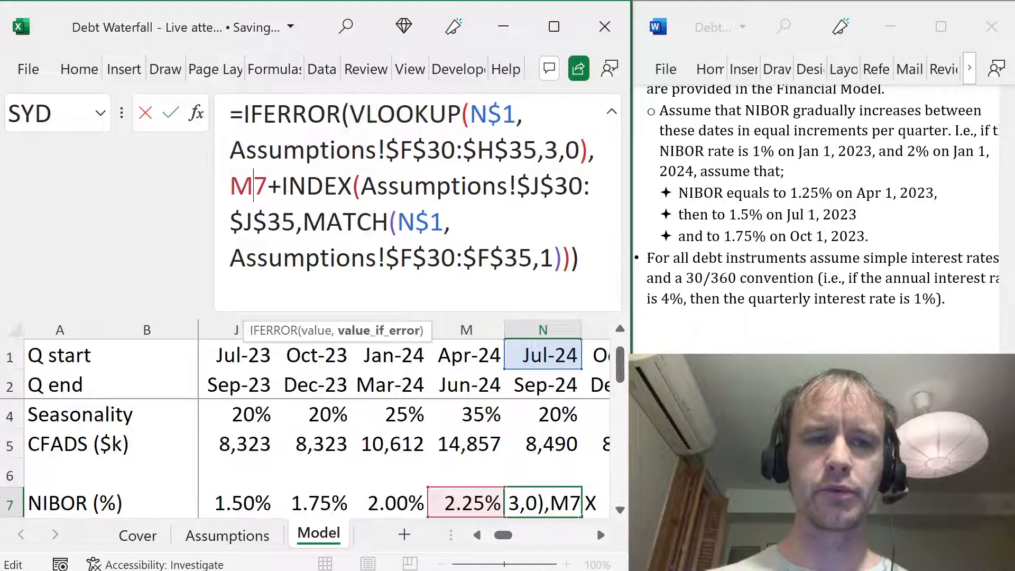
pyautogui.moveTo(282, 186); pyautogui.dragTo(554, 258)
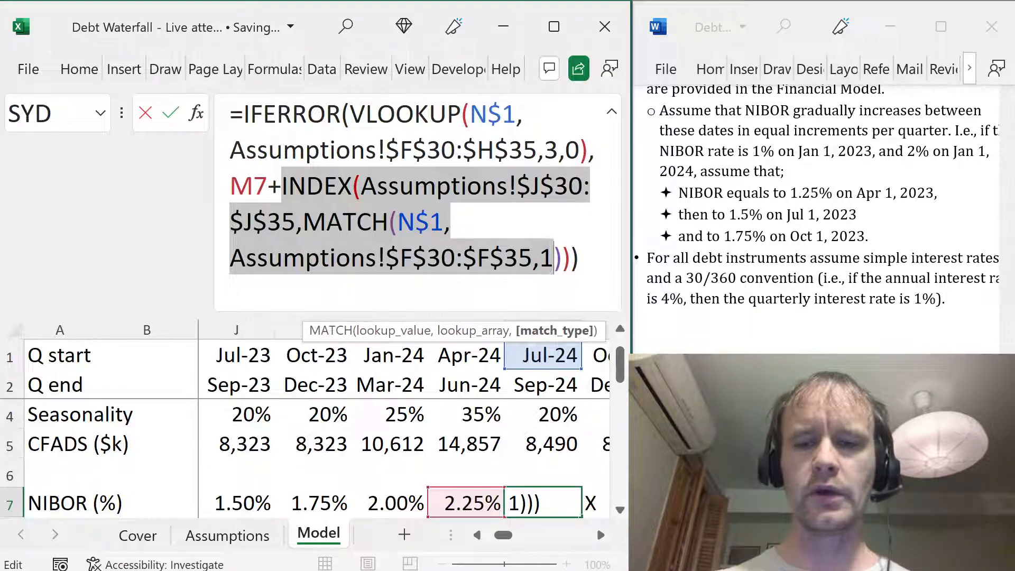
pyautogui.hotkey('ctrl', 'Return')
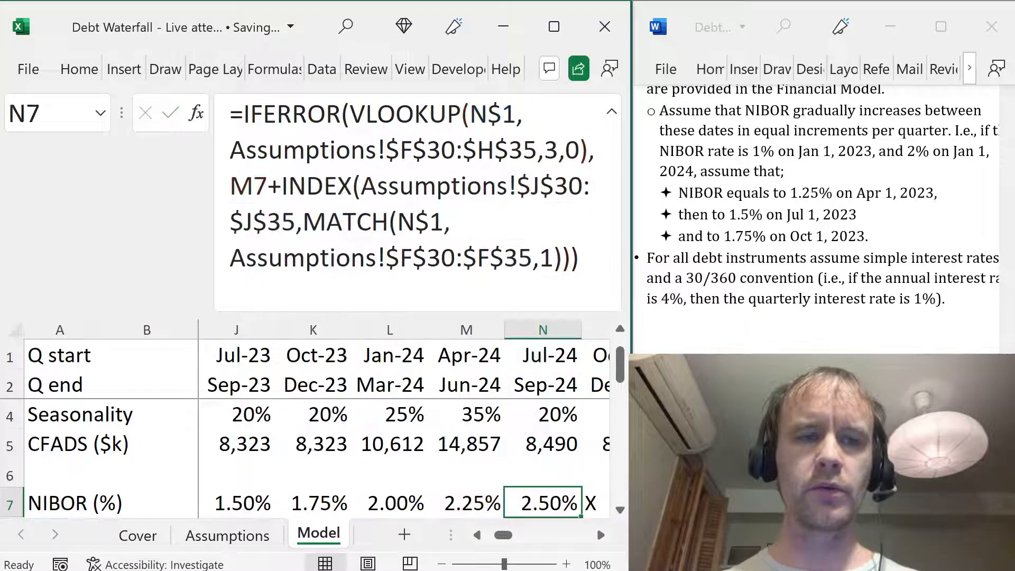
# - Fill the NIBOR formula from N7 across row 7 through the end of the quarterly timeline
pyautogui.press('Right')
pyautogui.press('Left')
pyautogui.hotkey('ctrl', 'shift', 'Right')
pyautogui.hotkey('ctrl', 'r')
pyautogui.press('Left')
pyautogui.press('Right')
pyautogui.hotkey('ctrl', 'Right')
# - Check the filled NIBOR rates in row 7 backwards from the end of the timeline to BO7
pyautogui.press('Left')
pyautogui.press('Left')
pyautogui.press('Left')
pyautogui.press('Left')
pyautogui.press('Left')
pyautogui.press('Left')
pyautogui.press('Left')
pyautogui.press('Left')
pyautogui.press('Left')
pyautogui.press('Left')
pyautogui.press('Left')
pyautogui.press('Left')
pyautogui.press('Left')
pyautogui.press('Left')
pyautogui.press('Left')
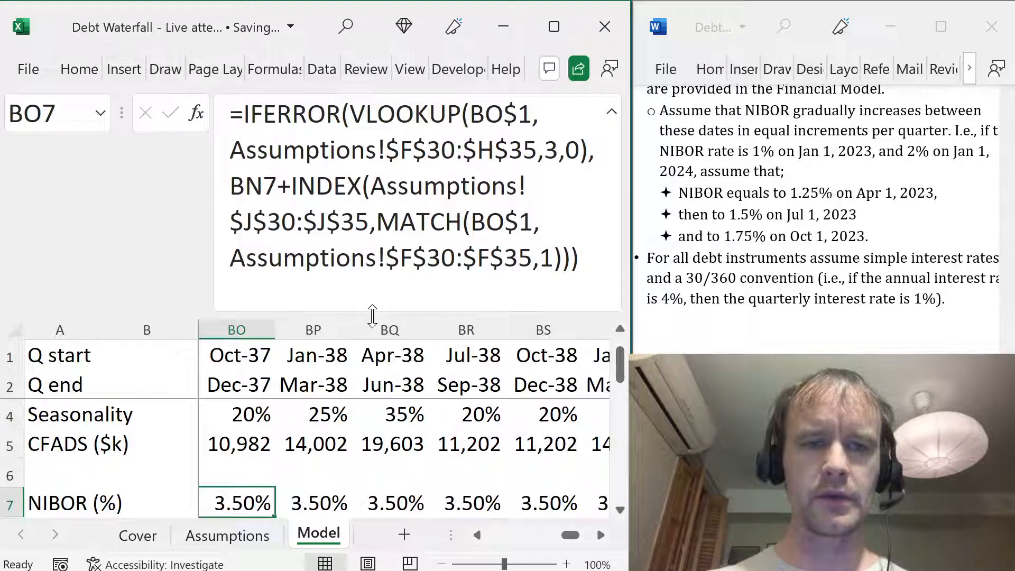
# - Shrink the formula bar back to two lines and return to cell A8 beneath the NIBOR label
pyautogui.moveTo(351, 311); pyautogui.dragTo(317, 169)
pyautogui.press('Home')
pyautogui.press('Tab')
pyautogui.press('Tab')
pyautogui.press('Return')
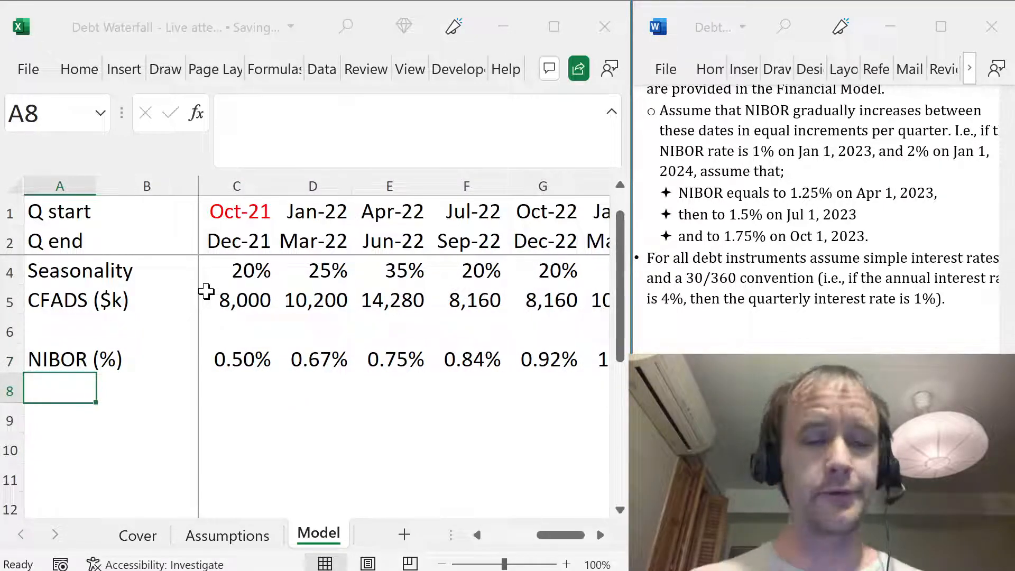
# - Show the Assumptions sheet, switch to the Word brief and read from the interest-fixing rule into the Senior Debt section
pyautogui.hotkey('ctrl', 'pageup')
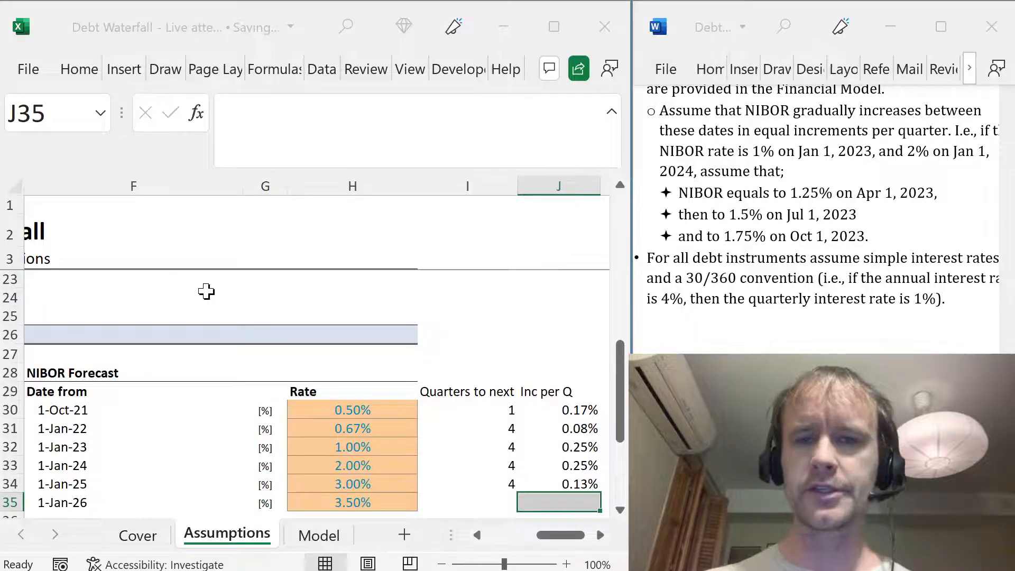
pyautogui.hotkey('alt', 'Tab')
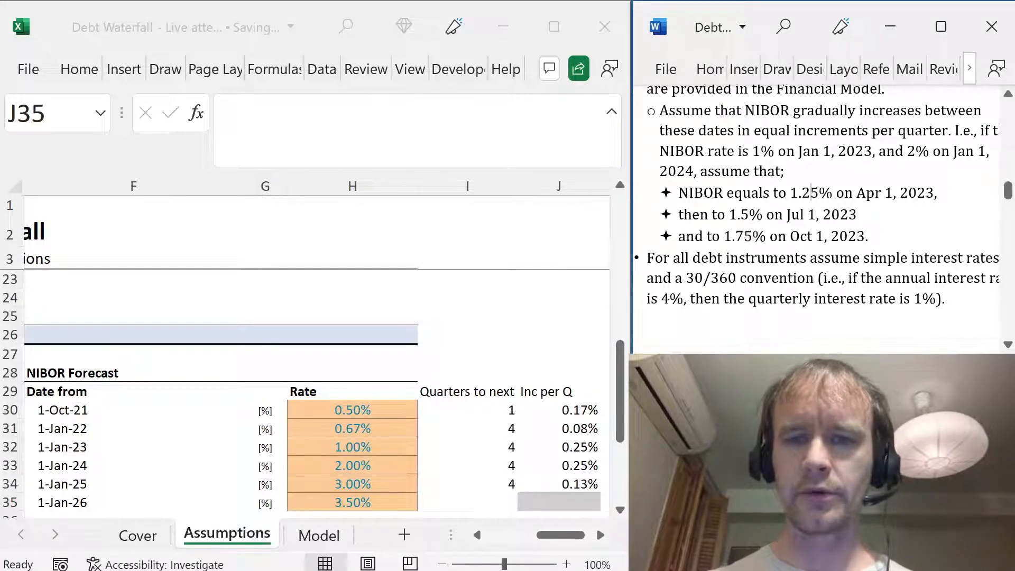
pyautogui.scroll(-5, 817, 220)
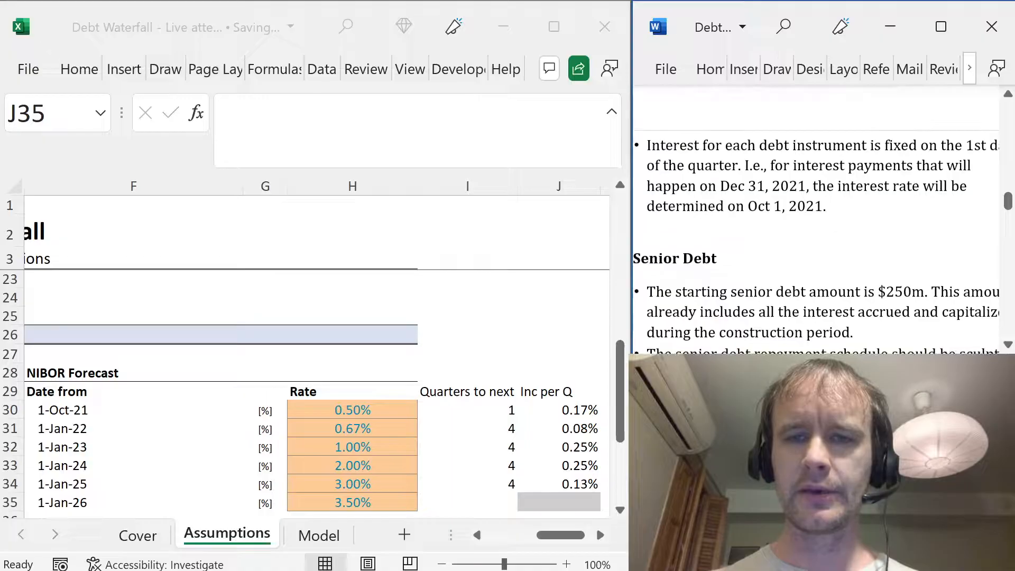
pyautogui.scroll(1, 817, 220)
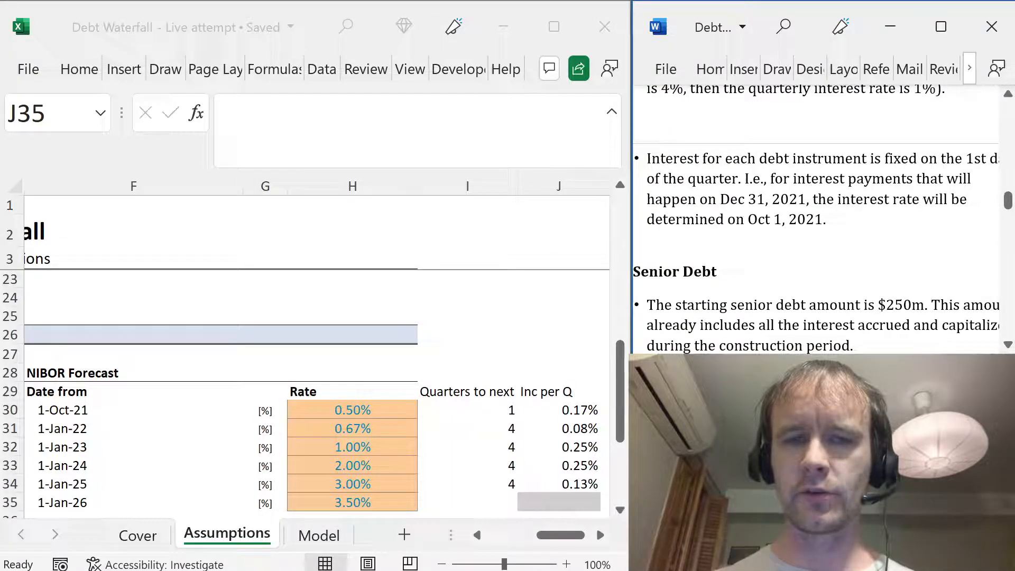
pyautogui.scroll(-4, 817, 219)
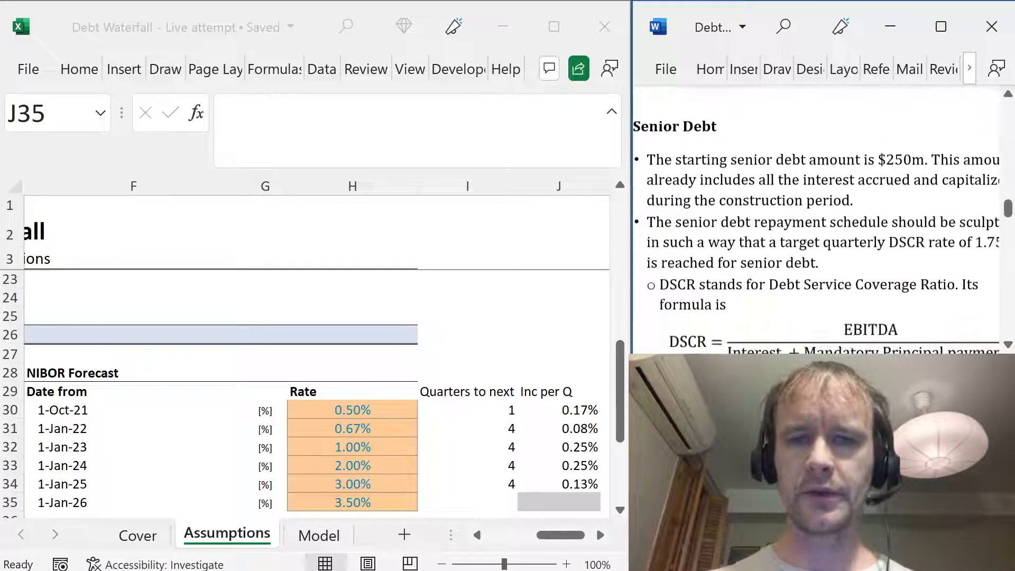
# - Locate the Senior Debt inputs on the Assumptions sheet and compare Opening Balance and Target DSCR with the brief
pyautogui.click(469, 407)
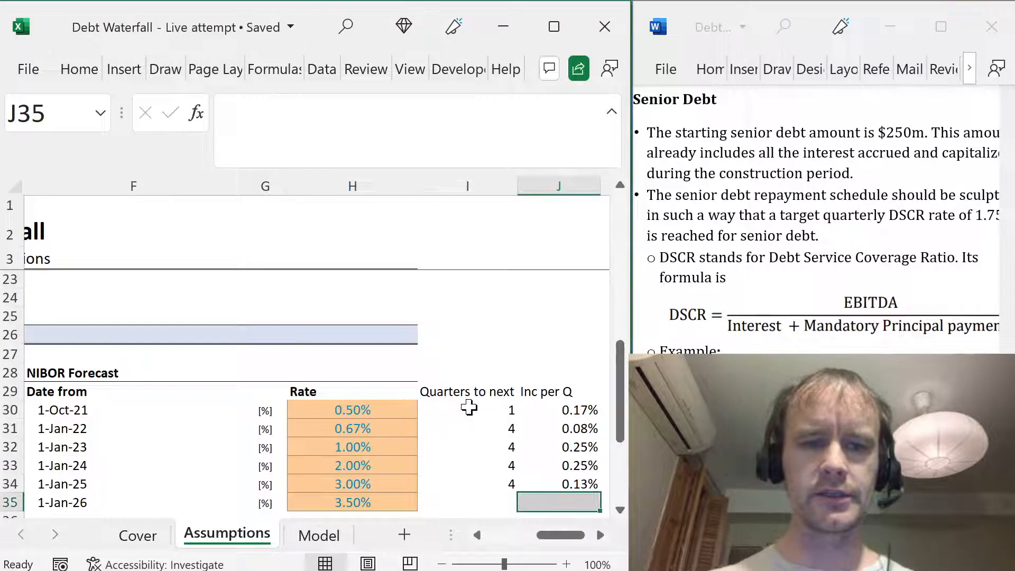
pyautogui.hotkey('ctrl', 'pagedown')
pyautogui.hotkey('ctrl', 'pageup')
pyautogui.hotkey('ctrl', 'Left')
pyautogui.hotkey('ctrl', 'Left')
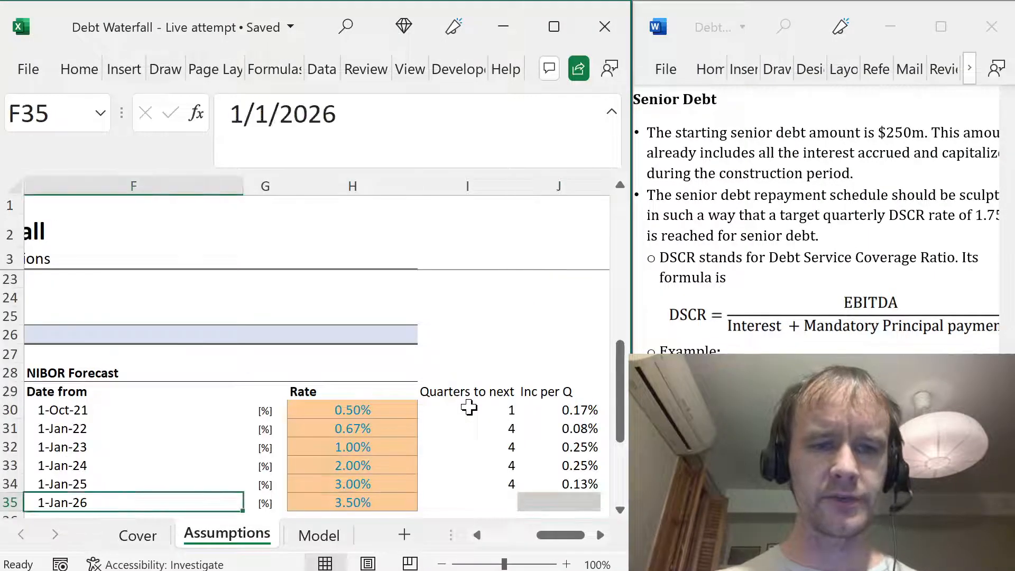
pyautogui.press('Home')
pyautogui.click(817, 138)
pyautogui.click(358, 386)
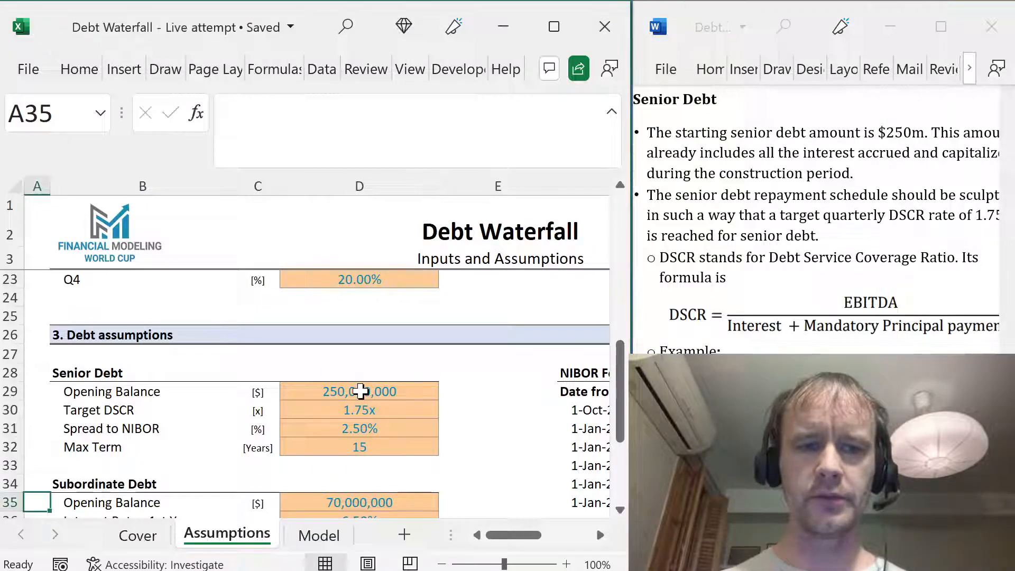
pyautogui.click(361, 392)
pyautogui.click(778, 205)
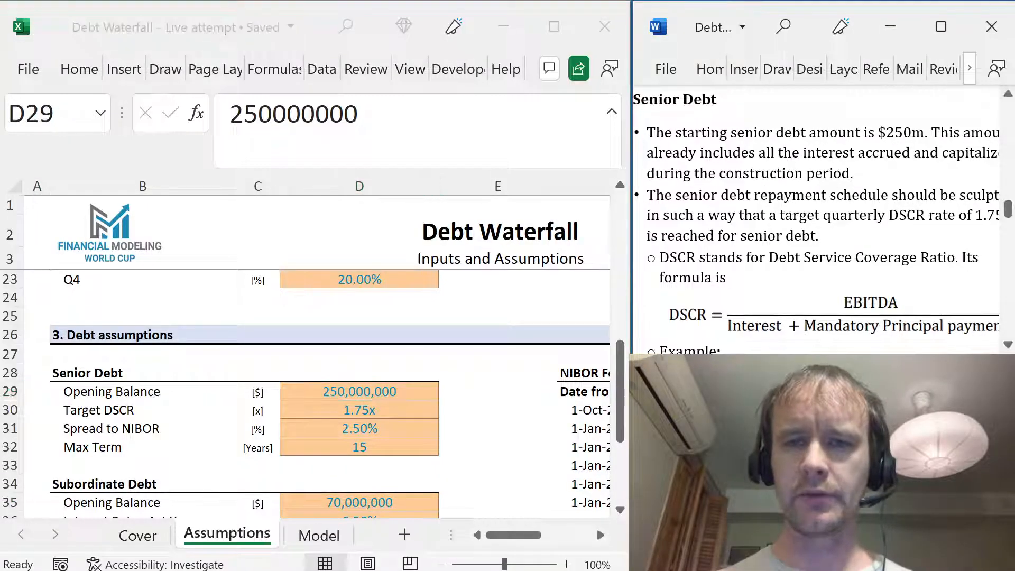
pyautogui.hscroll(1, 817, 219)
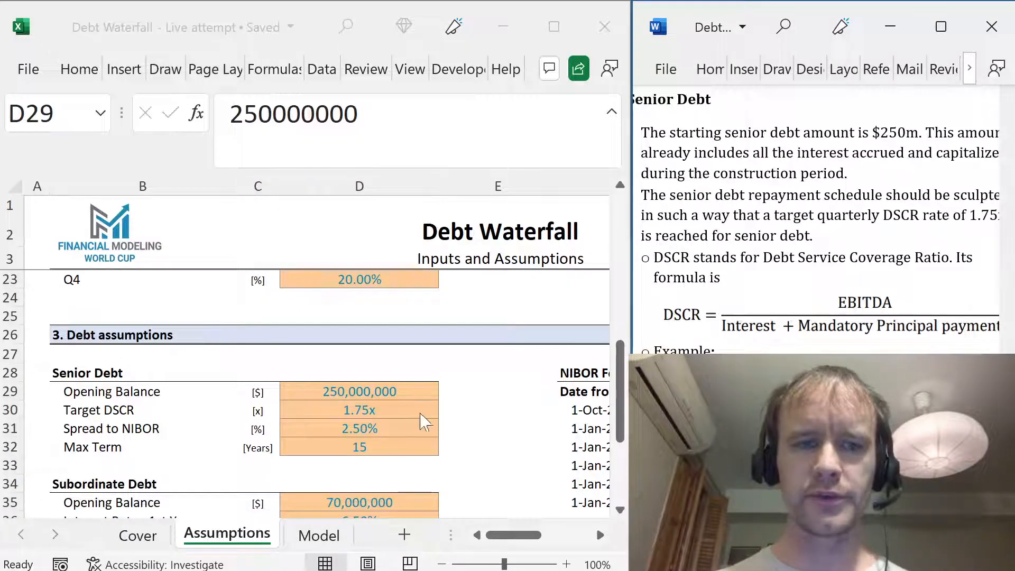
pyautogui.click(391, 413)
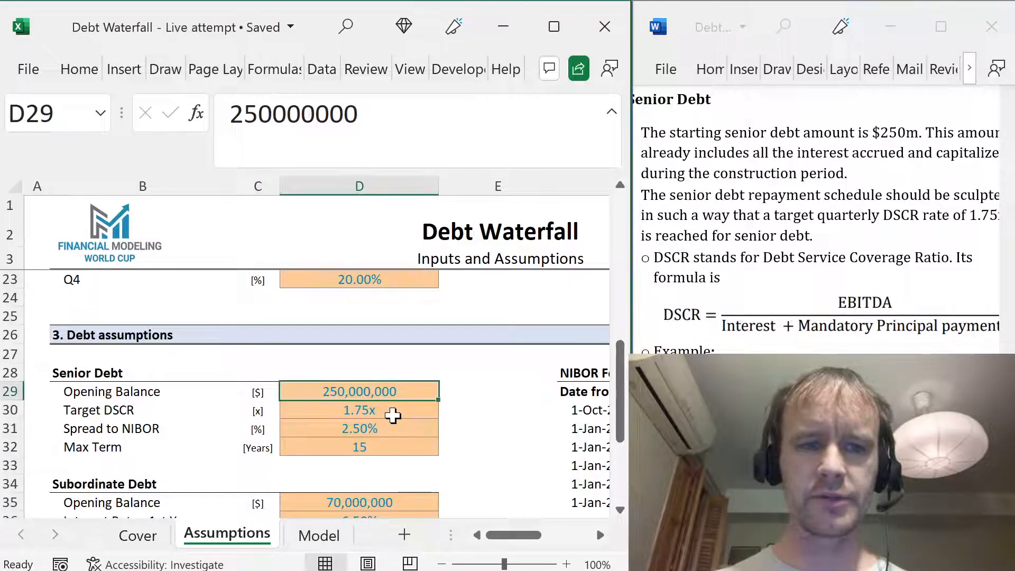
# - Study the brief's DSCR formula and its worked example of senior debt service, interest and mandatory principal payment
pyautogui.click(809, 274)
pyautogui.scroll(-2, 807, 275)
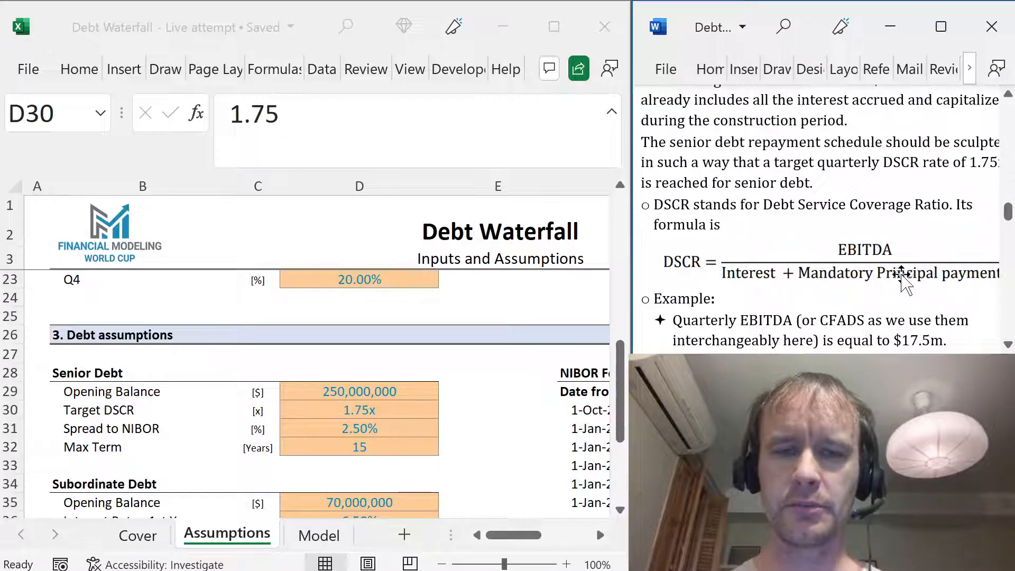
pyautogui.scroll(-6, 831, 244)
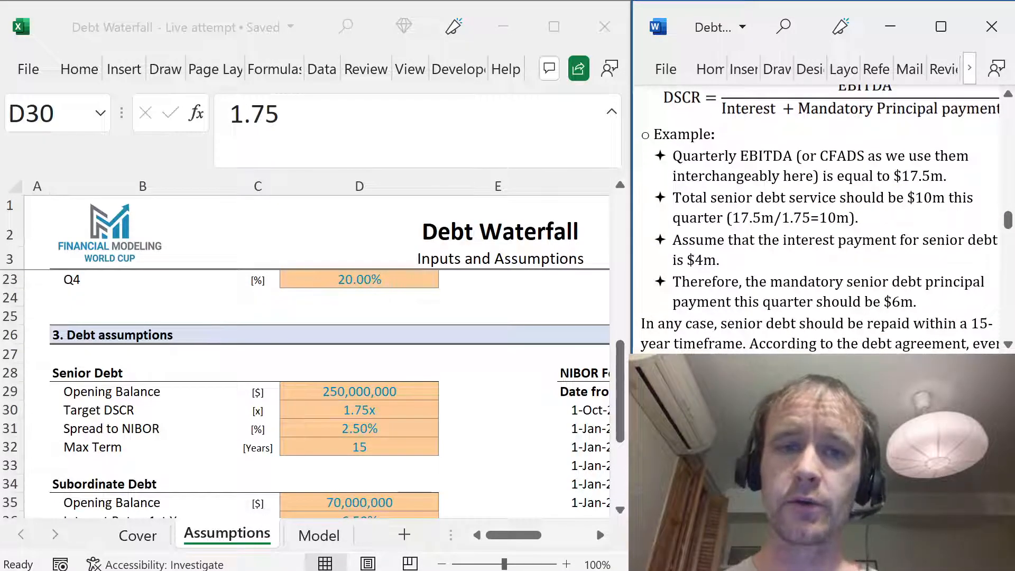
pyautogui.moveTo(673, 156); pyautogui.dragTo(958, 185)
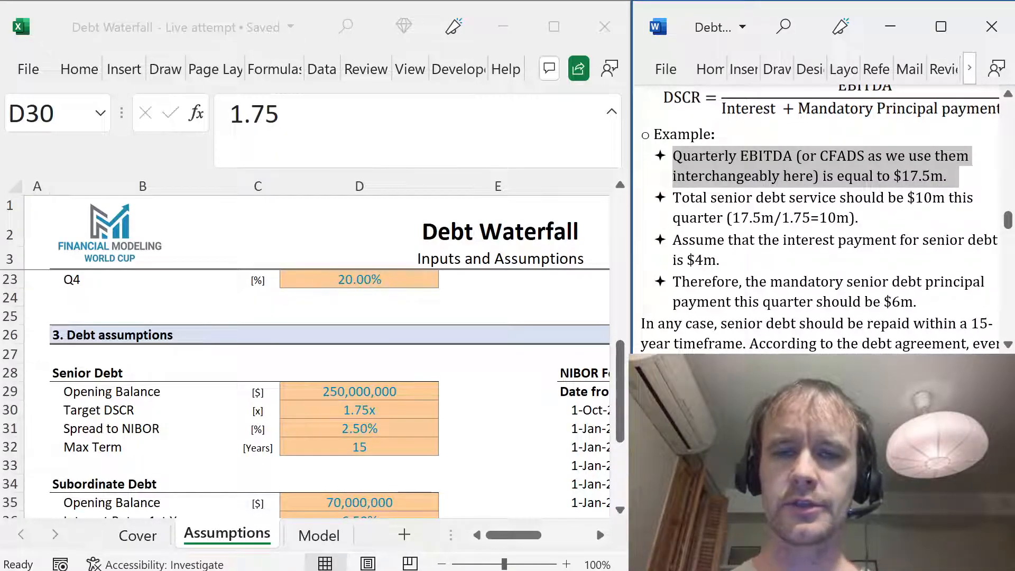
pyautogui.doubleClick(839, 217)
pyautogui.doubleClick(703, 260)
pyautogui.doubleClick(902, 302)
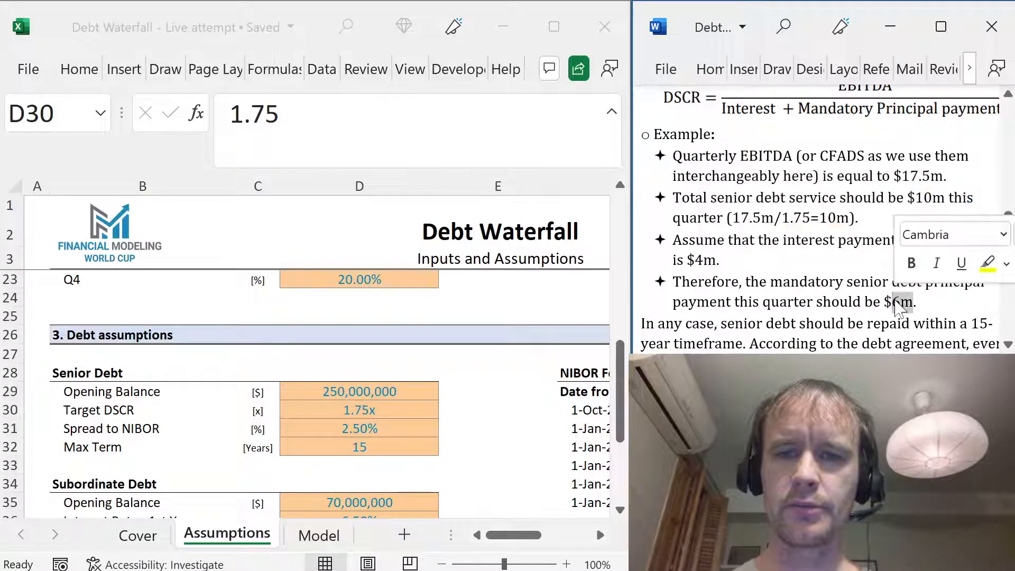
pyautogui.click(799, 302)
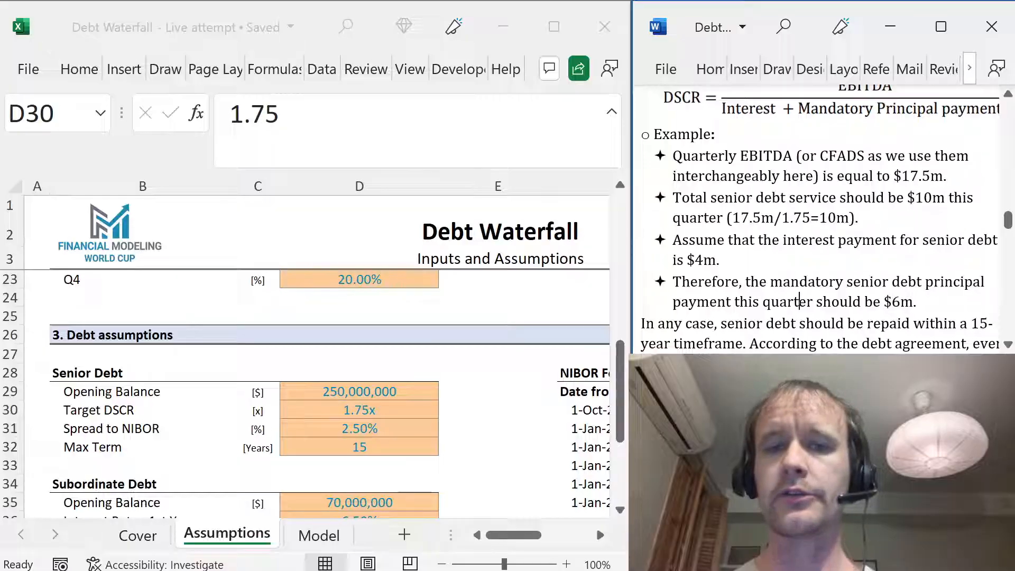
pyautogui.scroll(2, 825, 159)
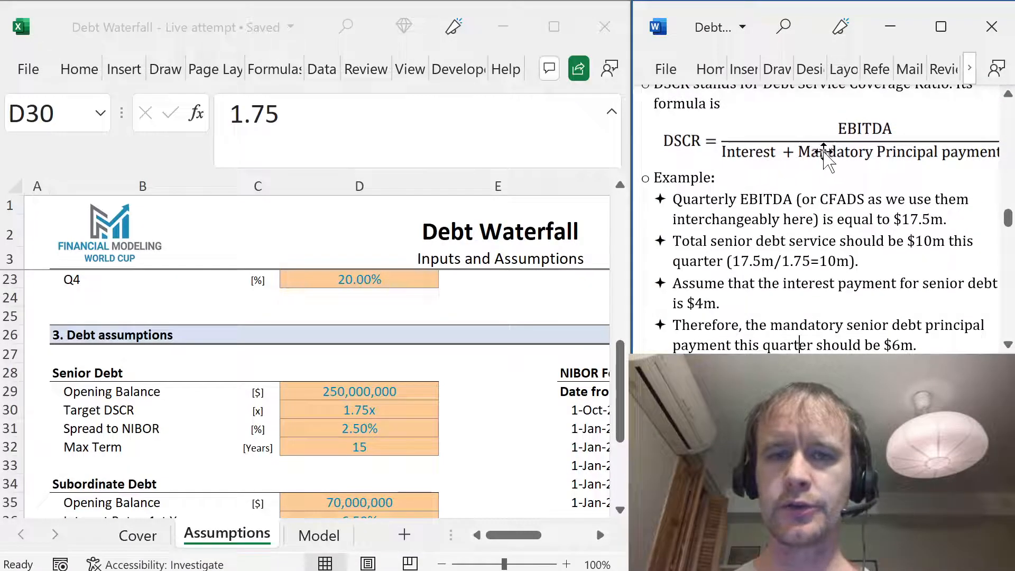
pyautogui.scroll(5, 828, 164)
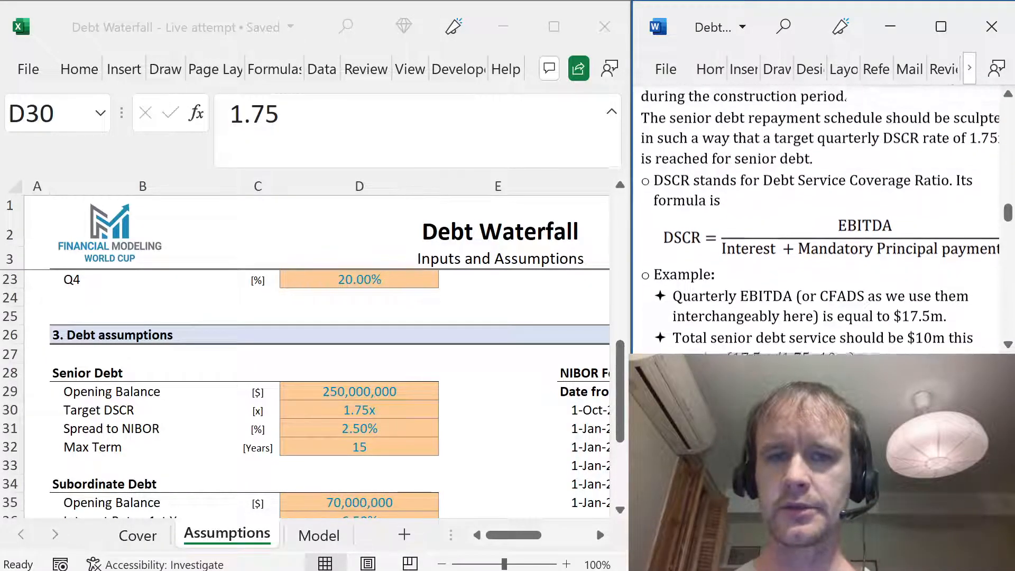
pyautogui.scroll(2, 827, 220)
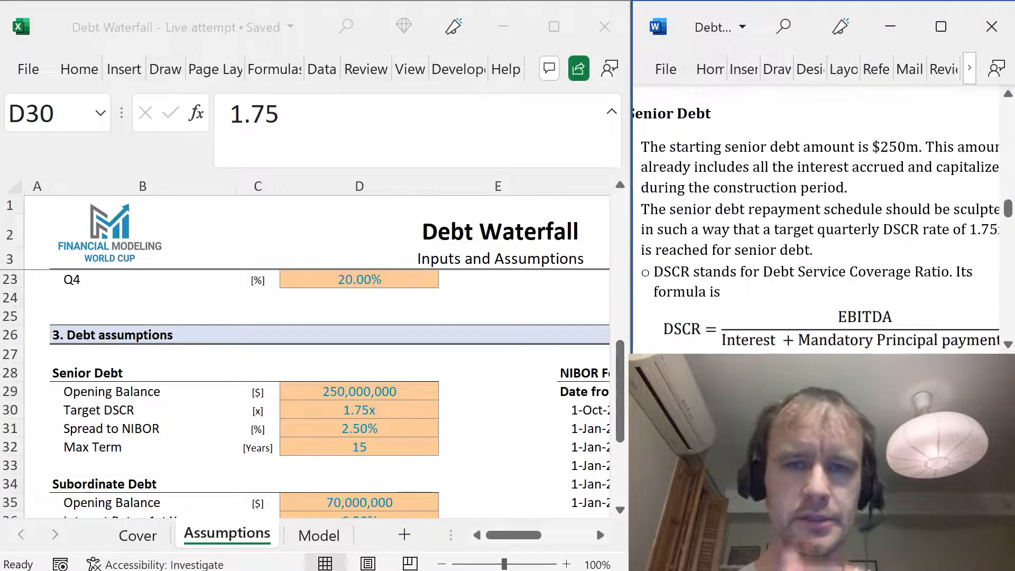
pyautogui.scroll(-6, 812, 198)
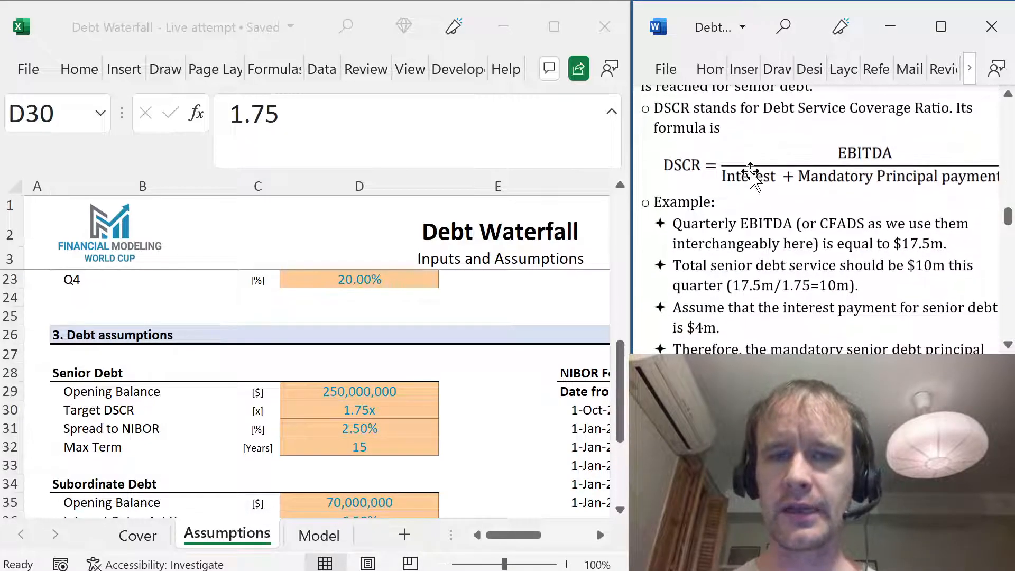
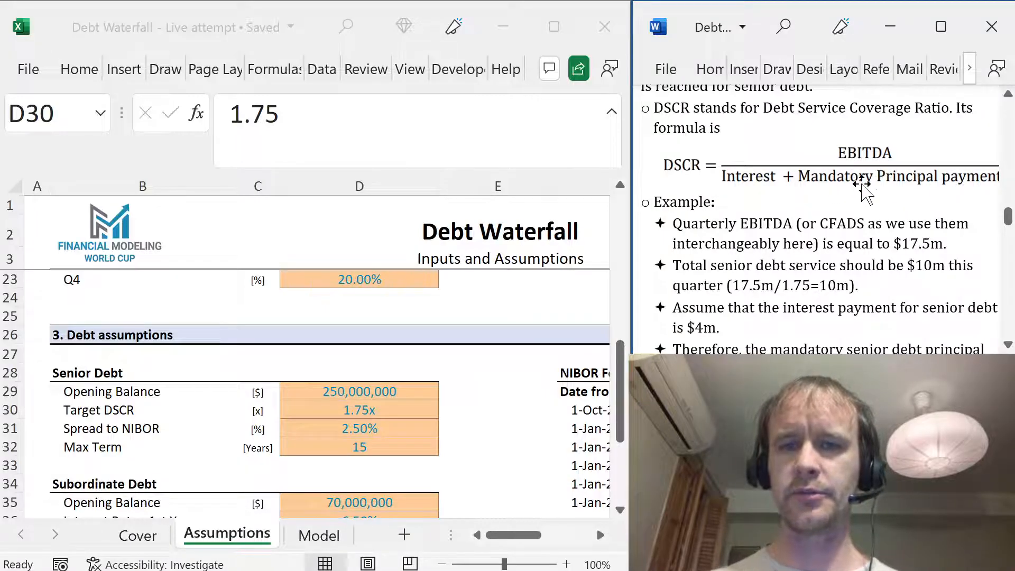
# - Show the Model sheet and fill row 9 with a light blue theme colour as a section band
pyautogui.click(340, 457)
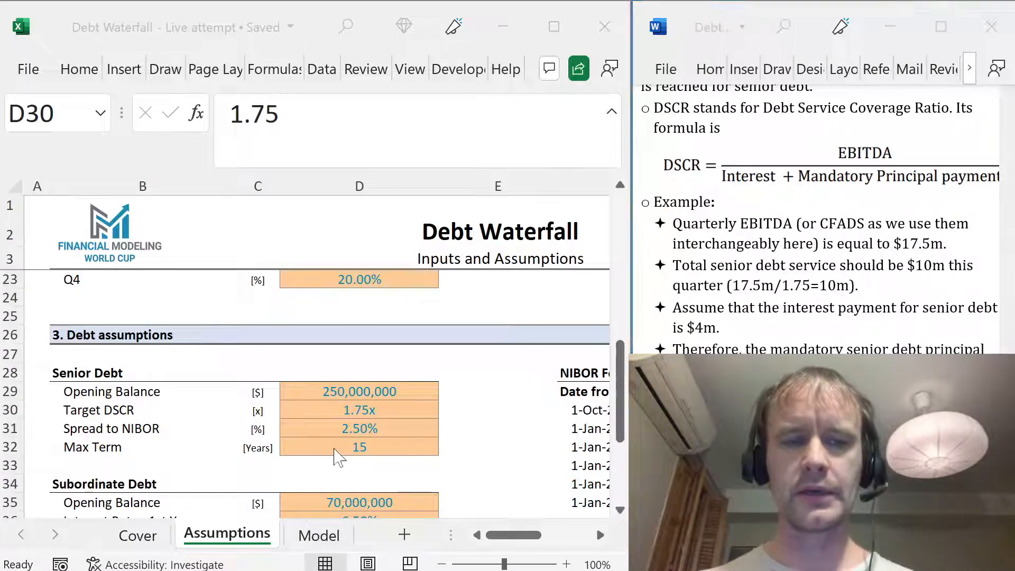
pyautogui.click(317, 536)
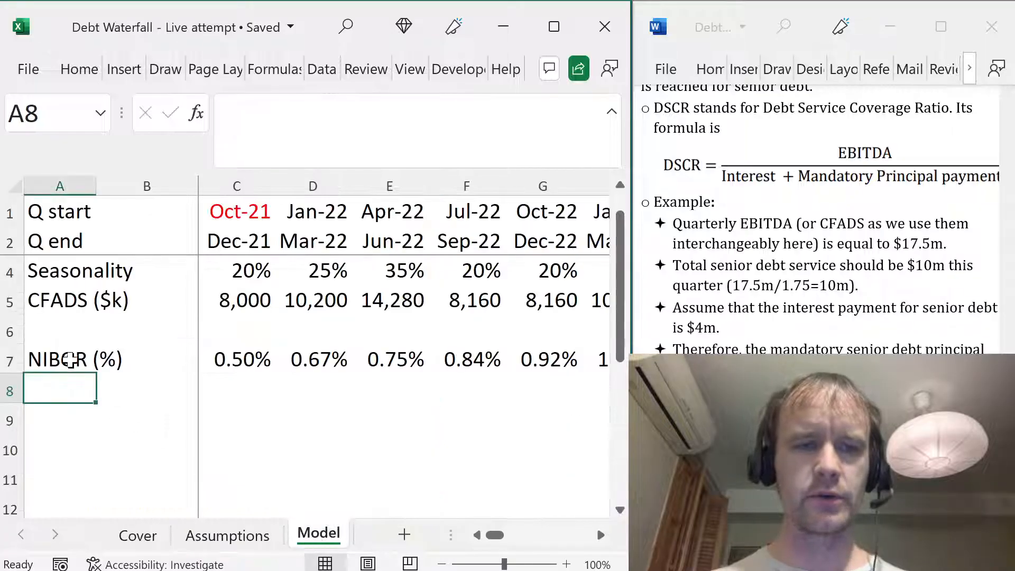
pyautogui.press('Down')
pyautogui.hotkey('shift', 'space')
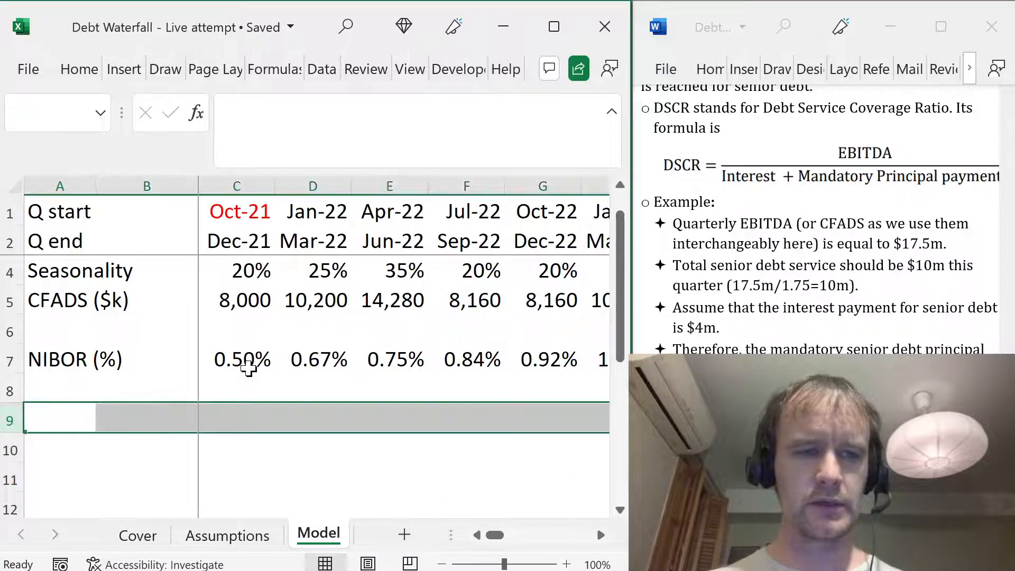
pyautogui.hotkey('alt', 'h')
pyautogui.press('h')
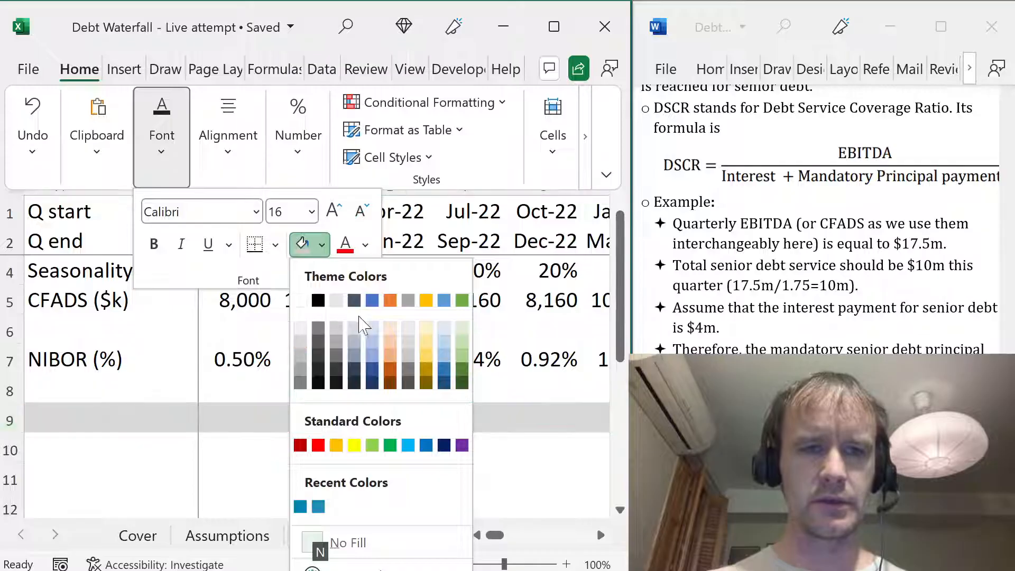
pyautogui.click(376, 330)
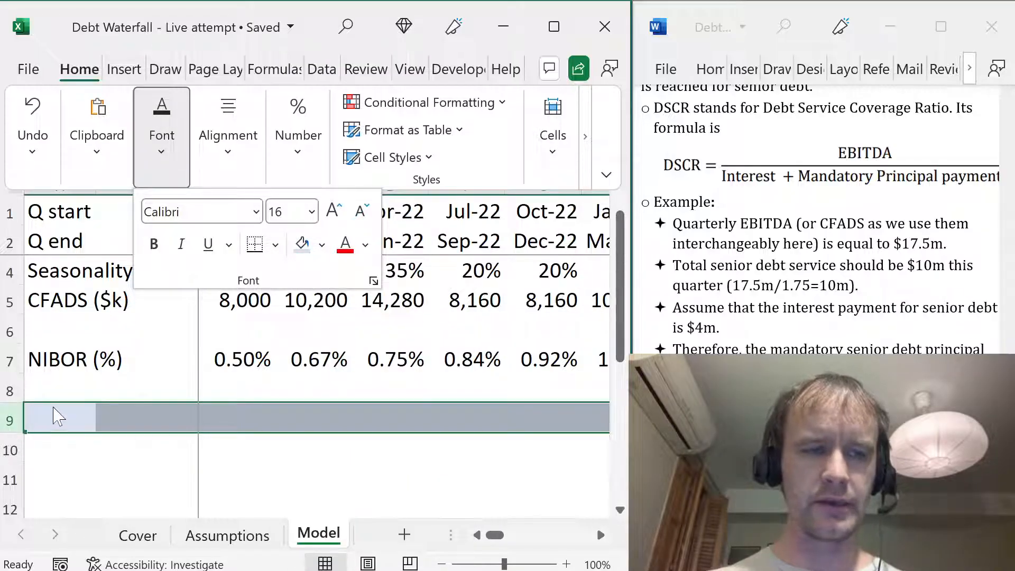
pyautogui.press('Escape')
pyautogui.press('Escape')
# - Enter the bold section heading "Senior debt" in cell A9 of the blue band
pyautogui.click(60, 418)
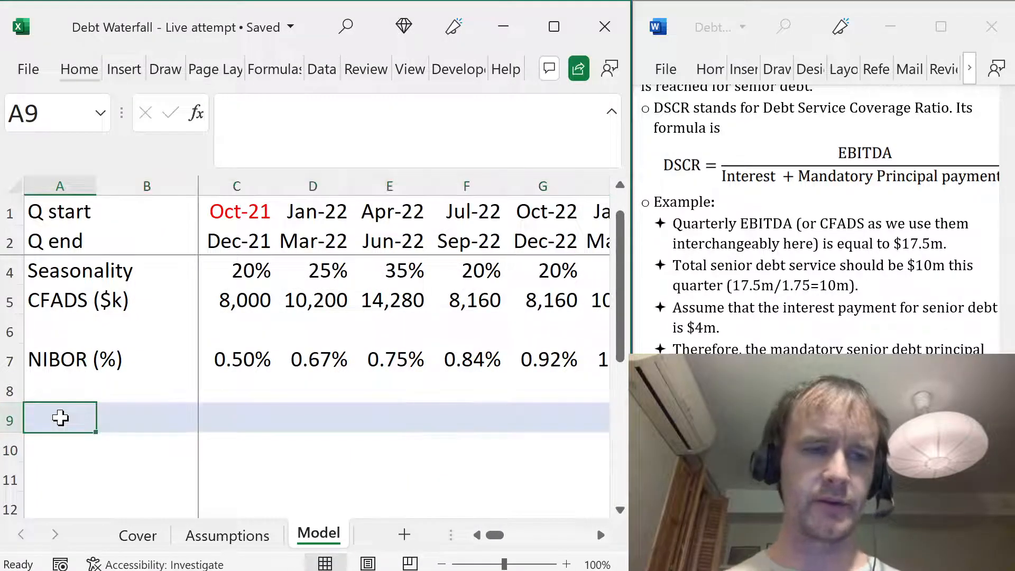
pyautogui.write('Senior debt')
pyautogui.press('Return')
pyautogui.press('Return')
pyautogui.press('Return')
pyautogui.press('Return')
pyautogui.press('Return')
# - Enter the row label "Opening" in A11, leaving one blank row below the Senior debt heading
pyautogui.press('Up')
pyautogui.press('Up')
pyautogui.press('Up')
pyautogui.press('Up')
pyautogui.press('Down')
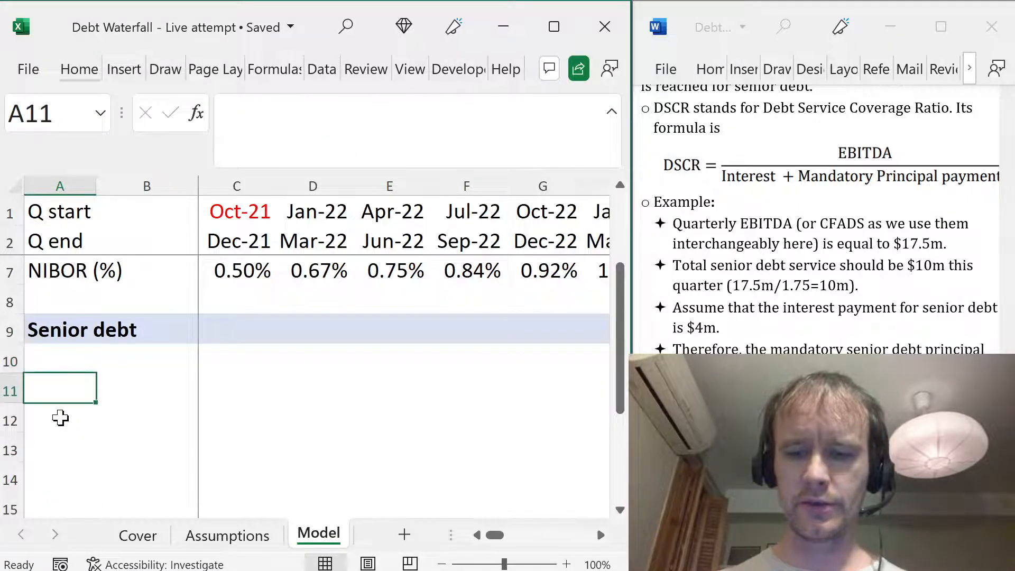
pyautogui.write('Opening')
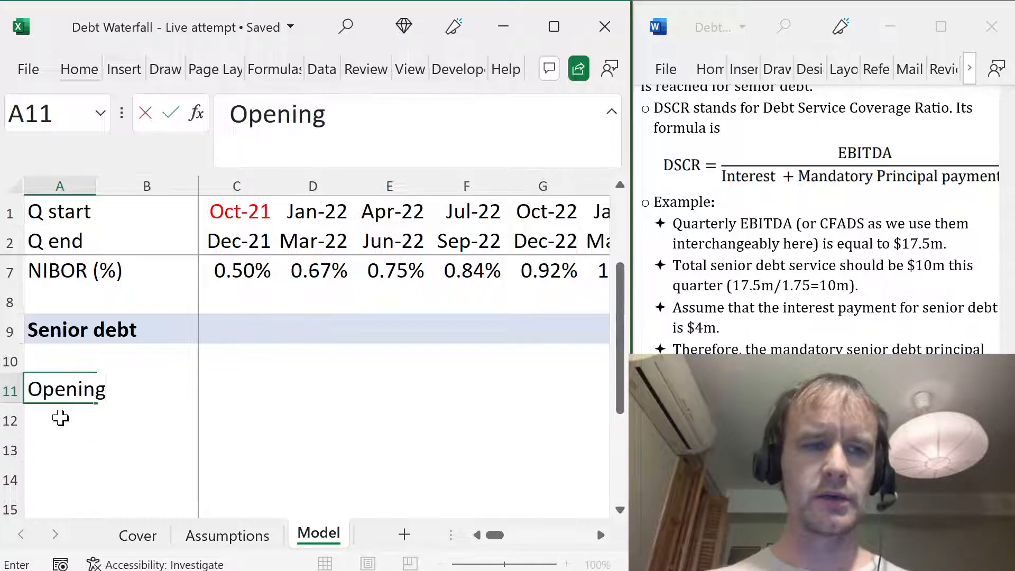
pyautogui.press('Return')
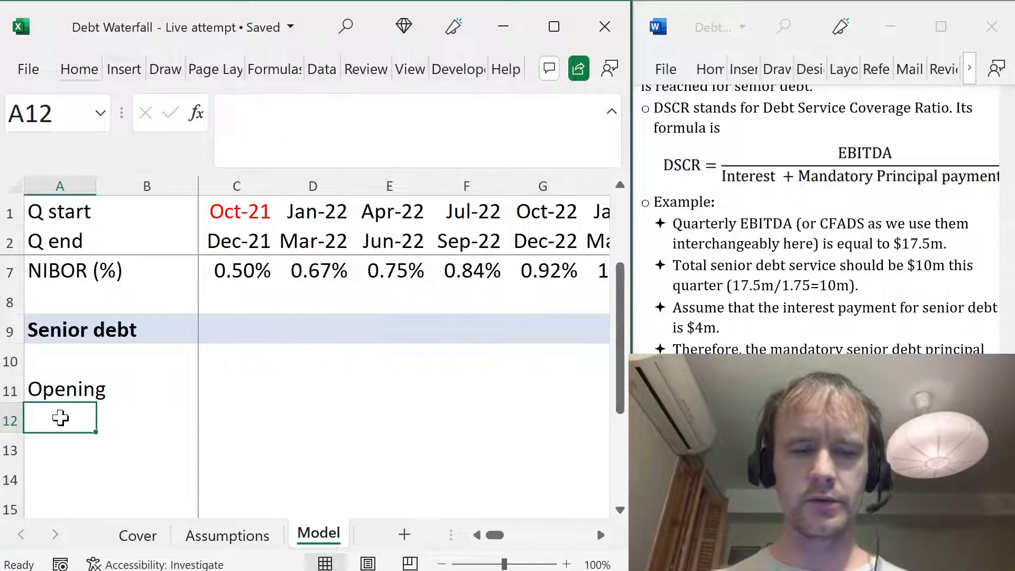
# - Label A12 "Mand repay" for the mandatory repayment row
pyautogui.write('Repaym')
pyautogui.press('Escape')
pyautogui.write('Mandatory')
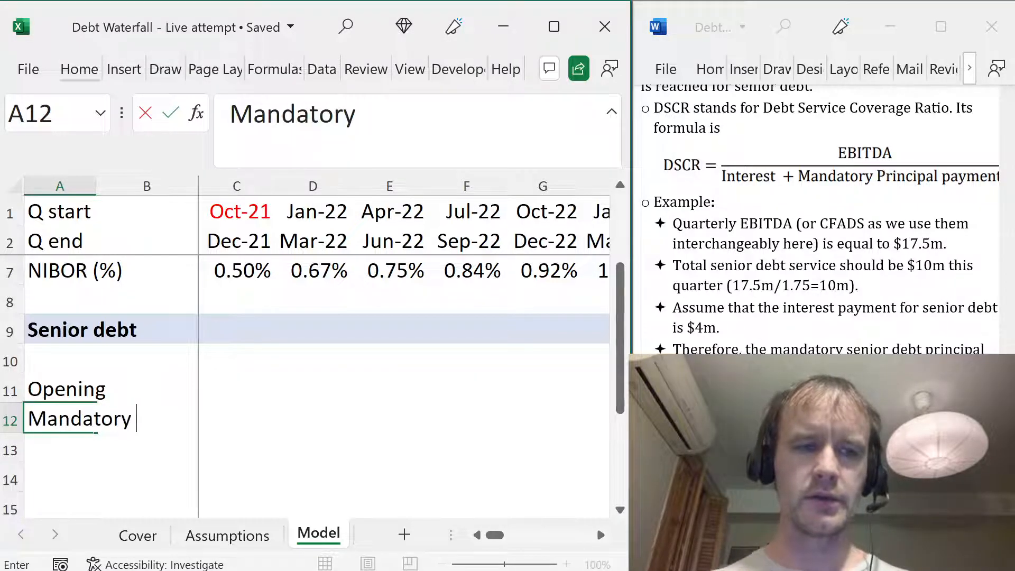
pyautogui.write(' repaymen')
pyautogui.press('Escape')
pyautogui.write('Mand repay')
pyautogui.press('Return')
# - Enter the labels "Accel repay" in A13 and "Closing" in A14
pyautogui.write('Ac')
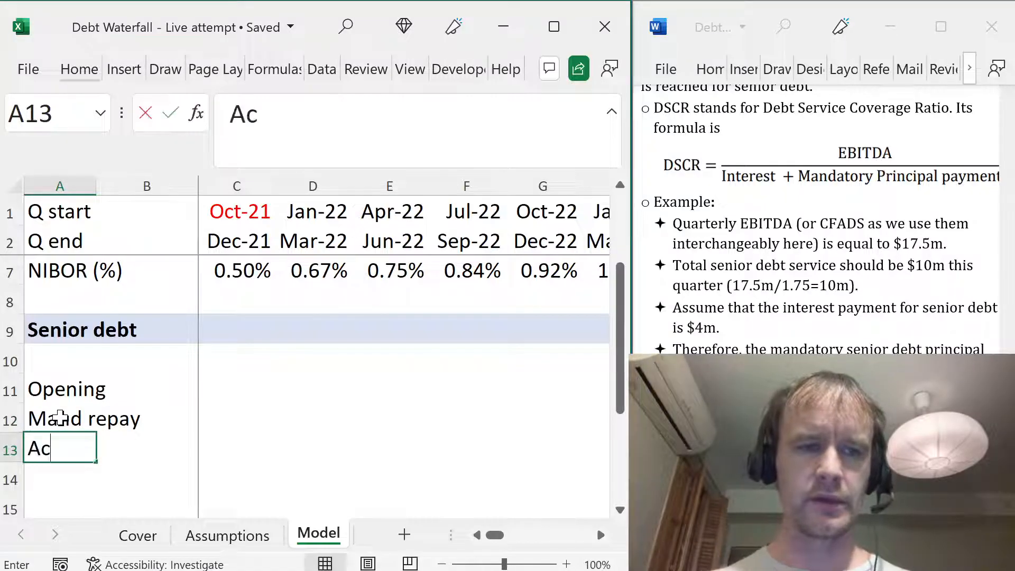
pyautogui.write('cel repay')
pyautogui.press('Return')
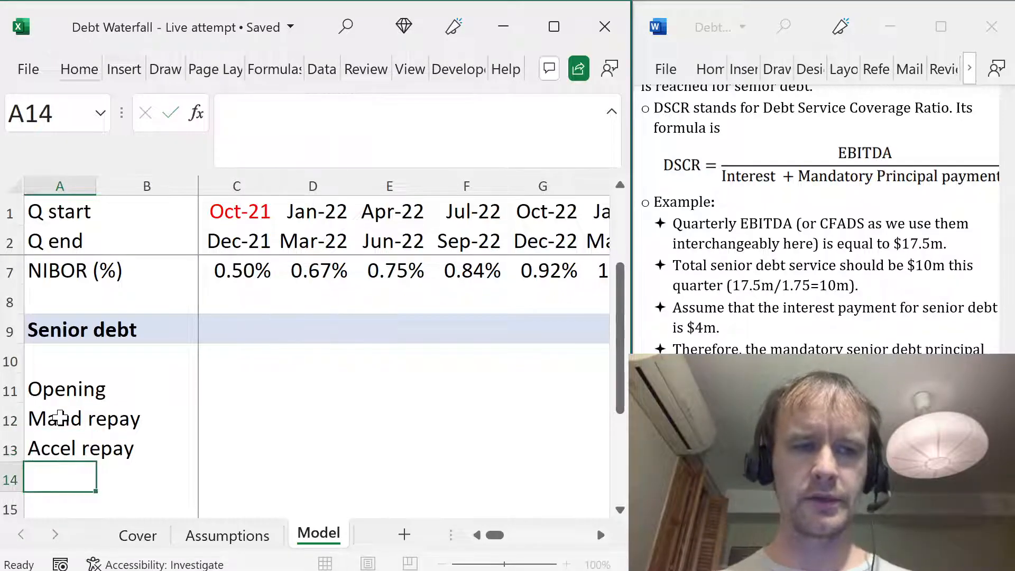
pyautogui.write('Closing')
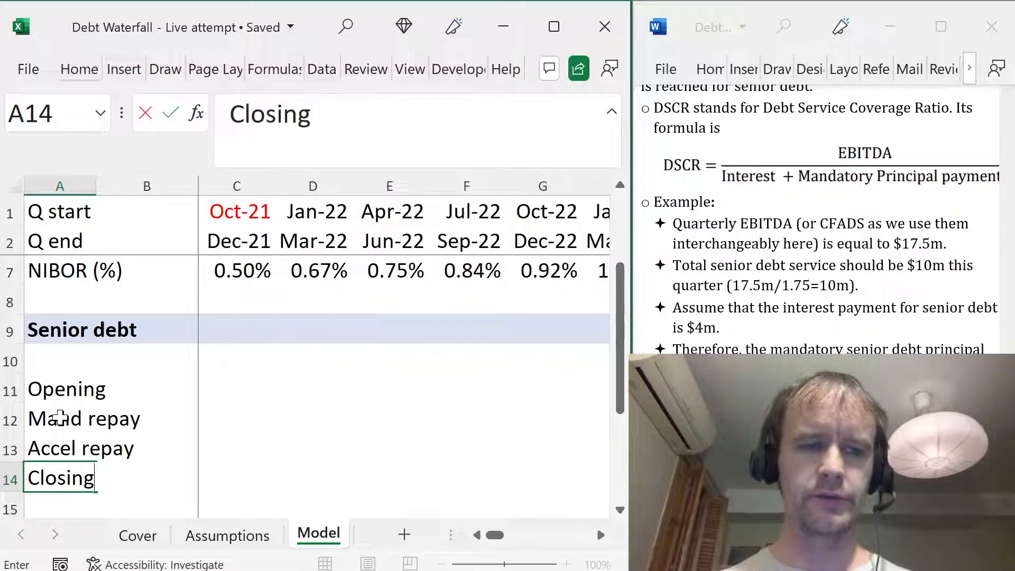
pyautogui.press('Return')
# - Label A16 "Int rate", leaving row 15 blank beneath the Closing row
pyautogui.press('Return')
pyautogui.write('Interest')
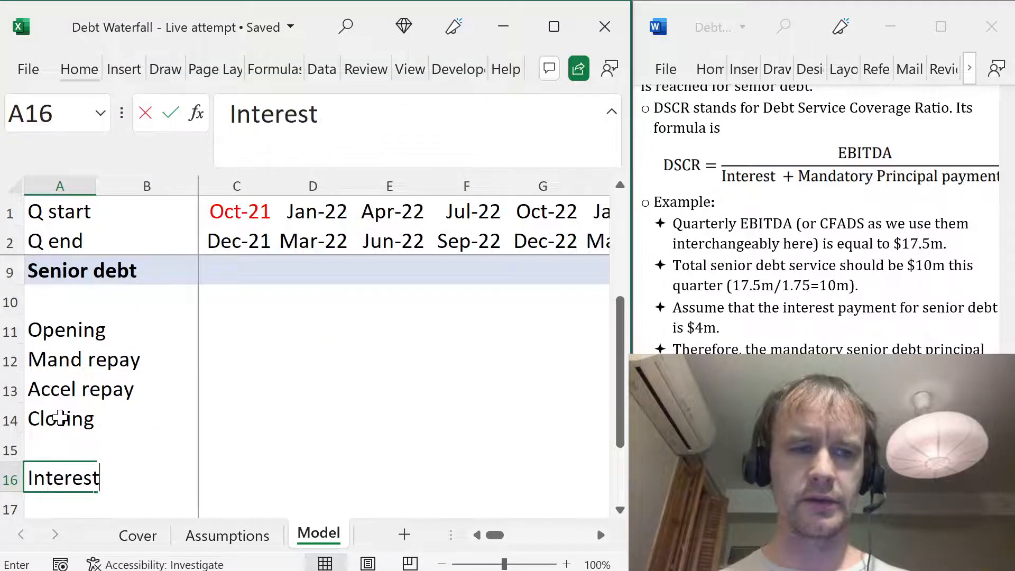
pyautogui.press('BackSpace')
pyautogui.press('BackSpace')
pyautogui.press('BackSpace')
pyautogui.press('BackSpace')
pyautogui.press('BackSpace')
pyautogui.press('BackSpace')
pyautogui.press('BackSpace')
pyautogui.press('BackSpace')
pyautogui.write('Int rate')
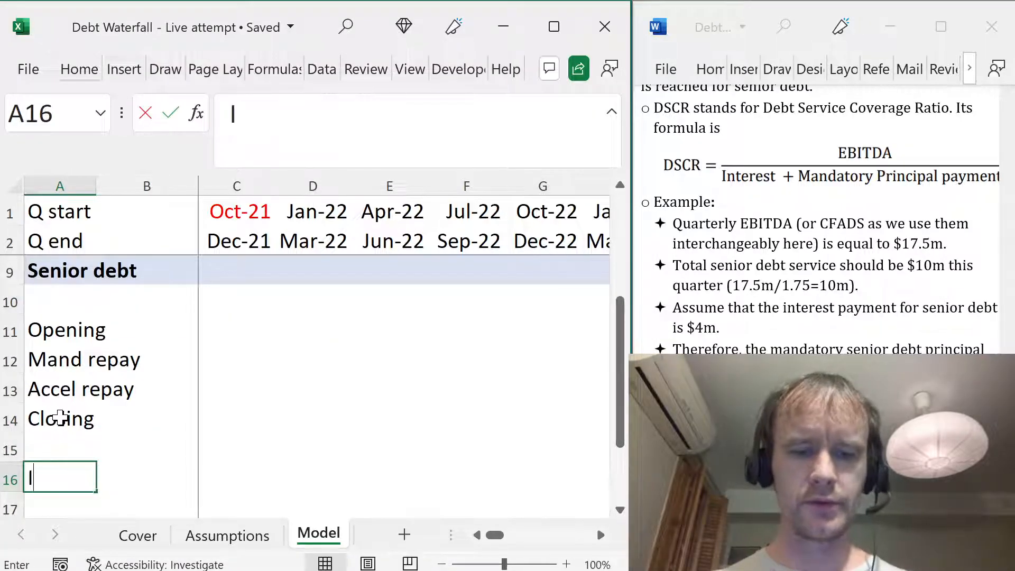
pyautogui.press('Return')
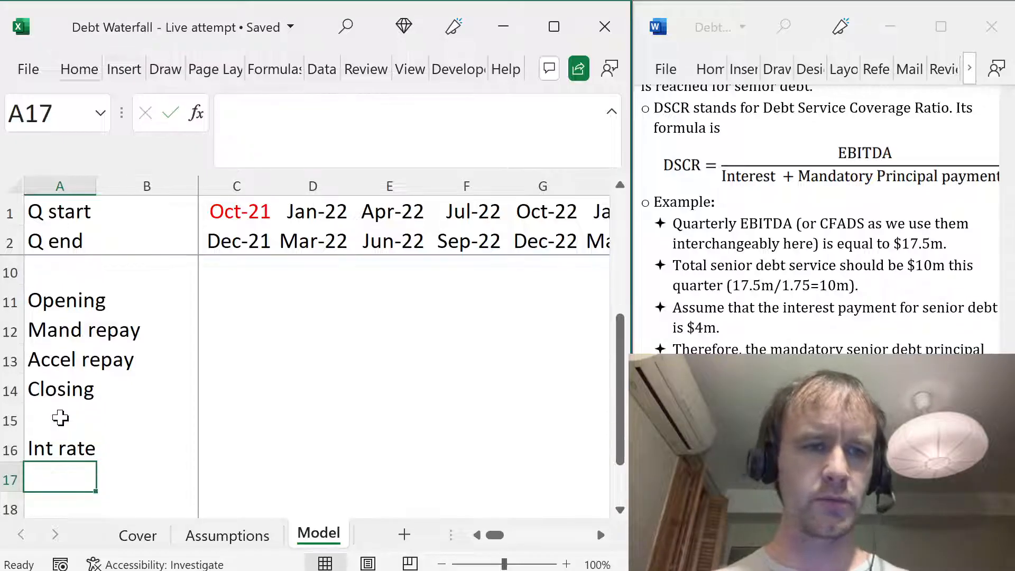
pyautogui.press('Up')
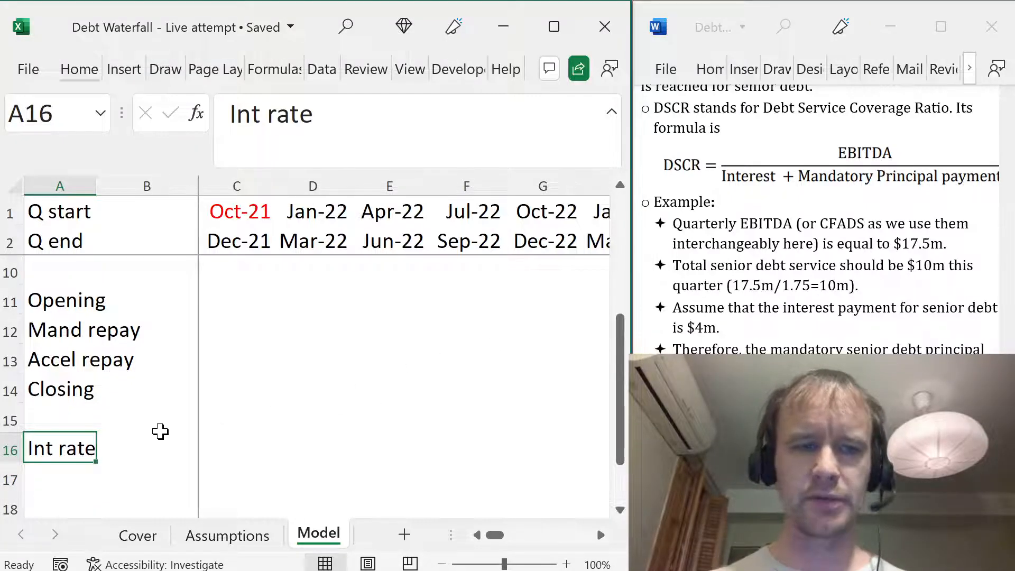
# - Switch to the Word brief and find the rule for the senior debt's floating interest rate
pyautogui.click(788, 267)
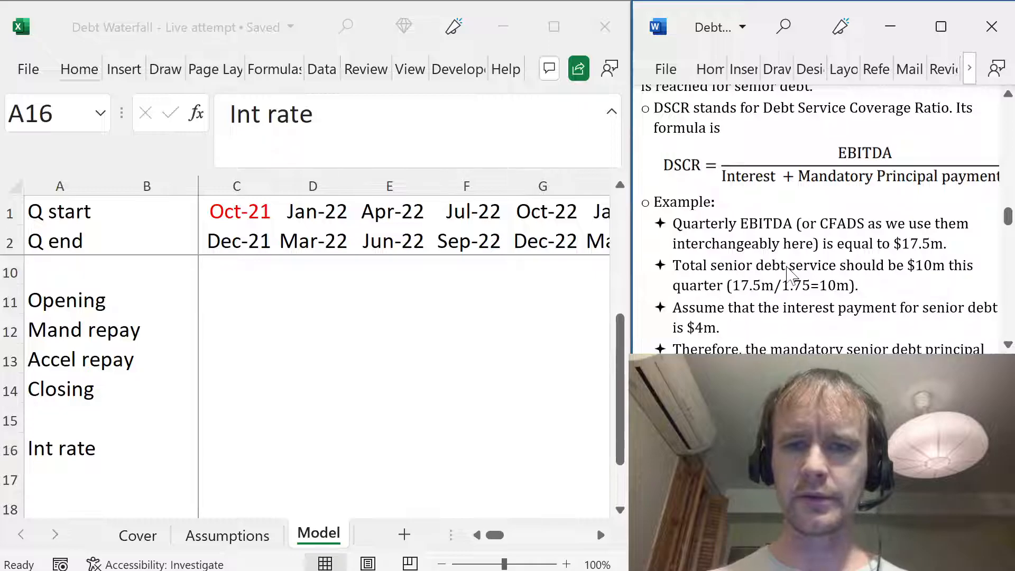
pyautogui.scroll(-2, 790, 254)
pyautogui.scroll(4, 793, 238)
pyautogui.scroll(-7, 799, 212)
pyautogui.scroll(-2, 799, 196)
pyautogui.scroll(7, 798, 163)
pyautogui.scroll(8, 820, 216)
pyautogui.scroll(2, 819, 217)
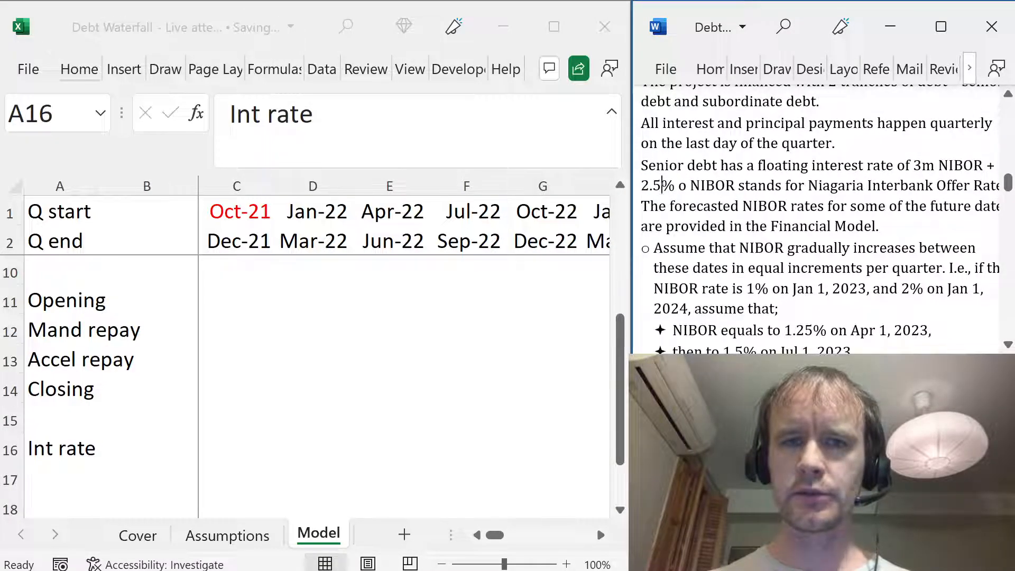
# - Locate the Spread to NIBOR input on the Assumptions sheet and return to cell C16 of the Model sheet
pyautogui.click(322, 360)
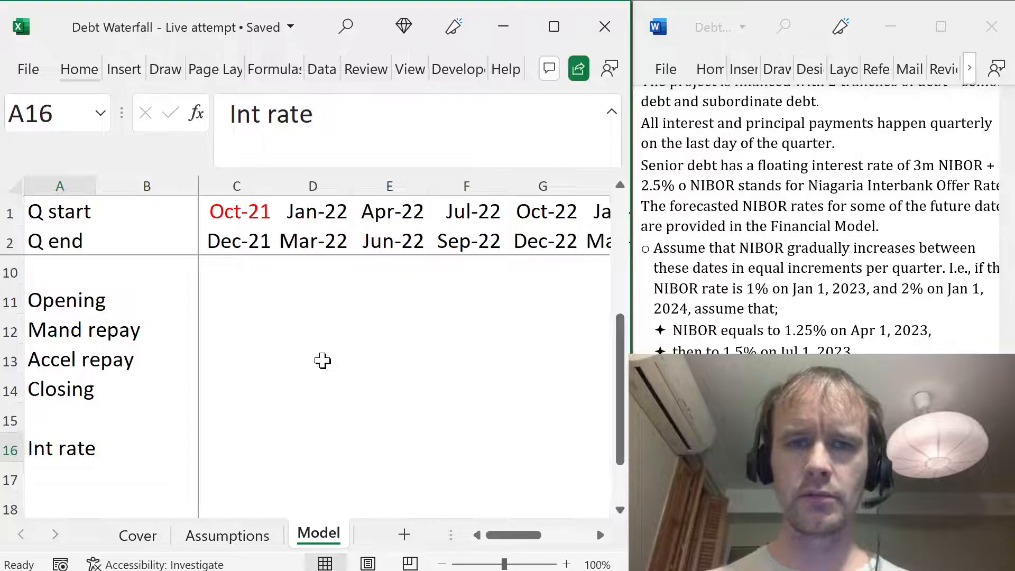
pyautogui.hotkey('ctrl', 'pageup')
pyautogui.click(359, 430)
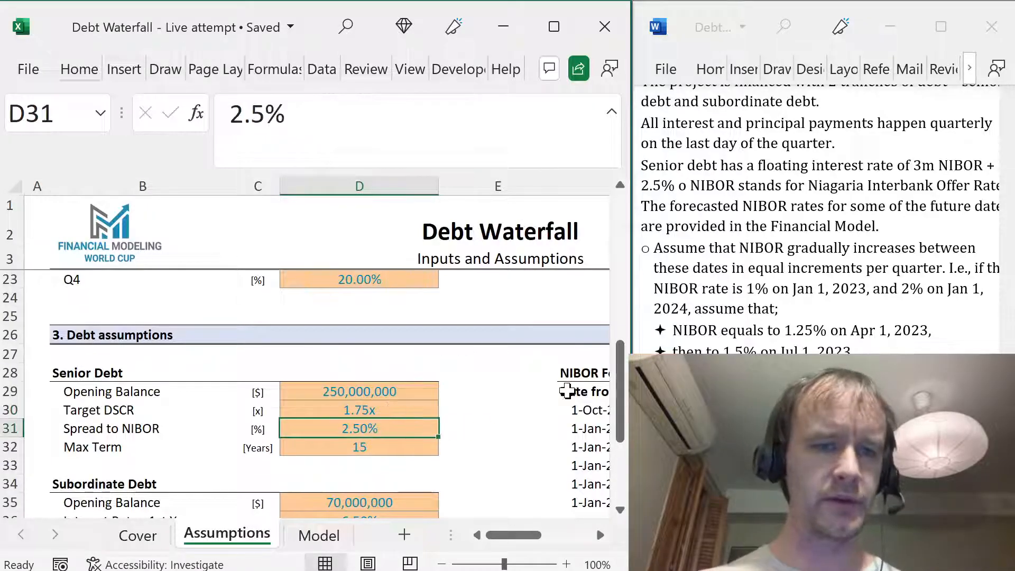
pyautogui.hotkey('ctrl', 'pagedown')
pyautogui.press('Right')
pyautogui.press('Right')
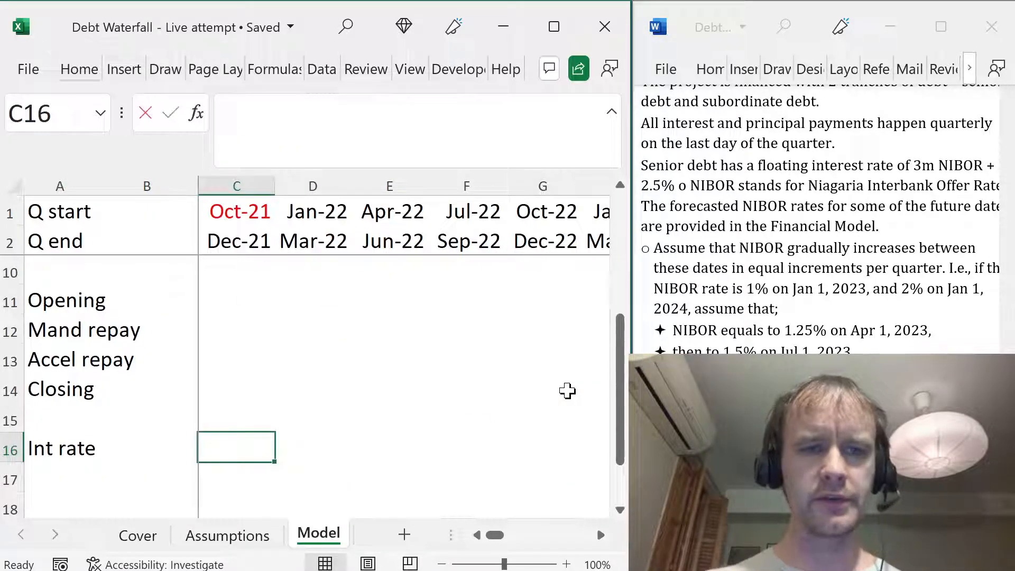
# - Calculate the first quarter's senior interest rate in C16 with =C7+Assumptions!$D$31
pyautogui.write('=')
pyautogui.press('Up')
pyautogui.press('Up')
pyautogui.press('Up')
pyautogui.press('Up')
pyautogui.press('Up')
pyautogui.press('Up')
pyautogui.press('Up')
pyautogui.press('Up')
pyautogui.press('Up')
pyautogui.write('+')
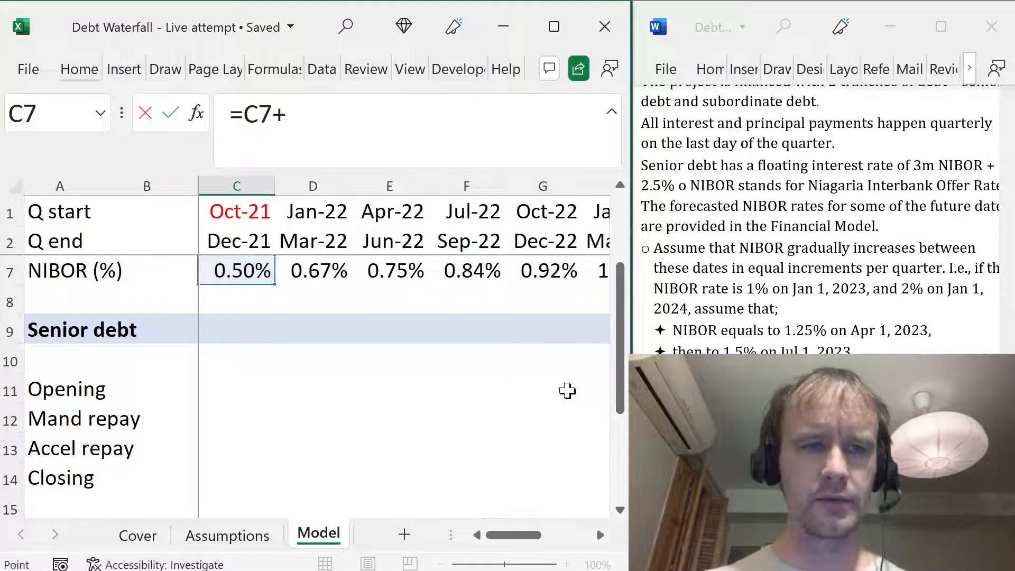
pyautogui.hotkey('ctrl', 'pageup')
pyautogui.click(358, 425)
pyautogui.press('F4')
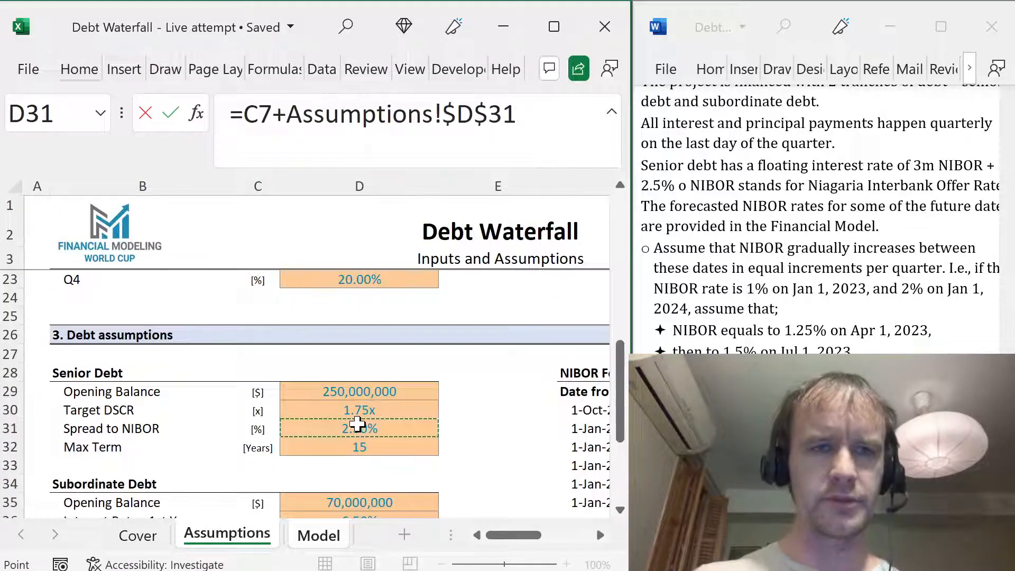
pyautogui.hotkey('ctrl', 'Return')
# - Copy the Int rate formula across row 16 to column CD and inspect both ends of the row
pyautogui.hotkey('ctrl', 'shift', 'Right')
pyautogui.hotkey('ctrl', 'r')
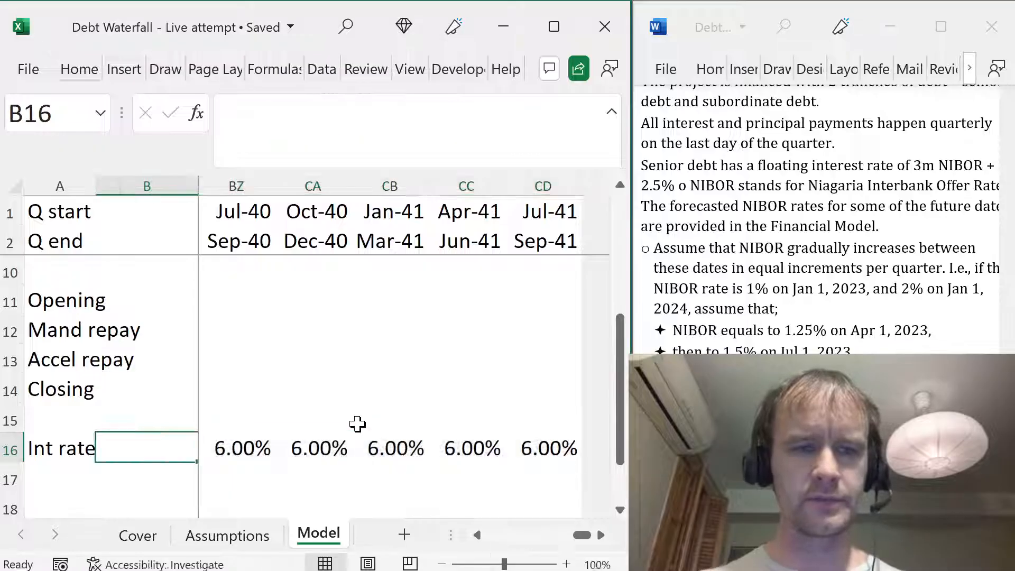
pyautogui.press('Right')
pyautogui.hotkey('ctrl', 'Right')
pyautogui.press('Left')
pyautogui.press('Left')
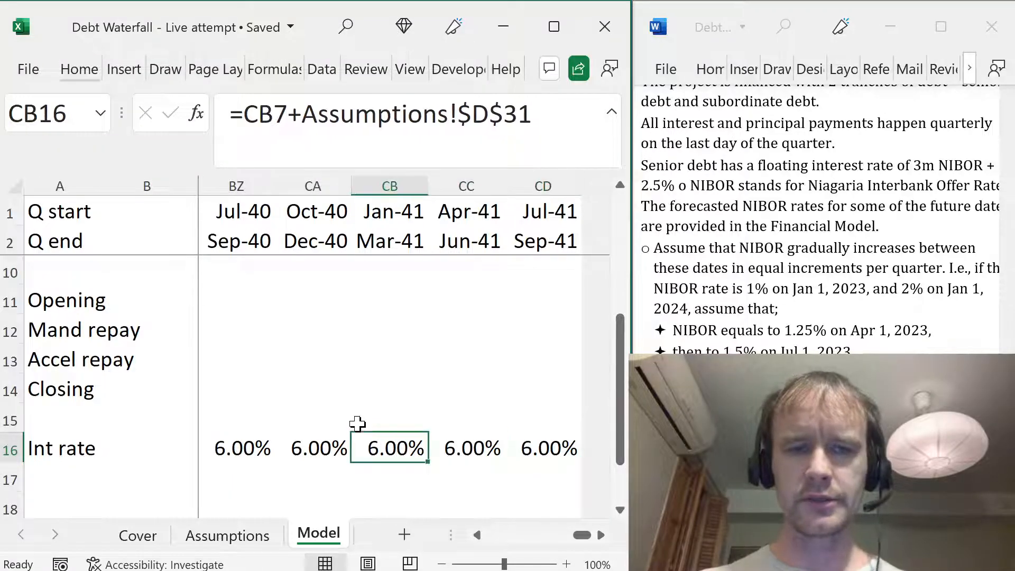
pyautogui.hotkey('ctrl', 'space')
pyautogui.scroll(1, 357, 424)
pyautogui.press('Left')
pyautogui.press('Right')
pyautogui.hotkey('ctrl', 'Left')
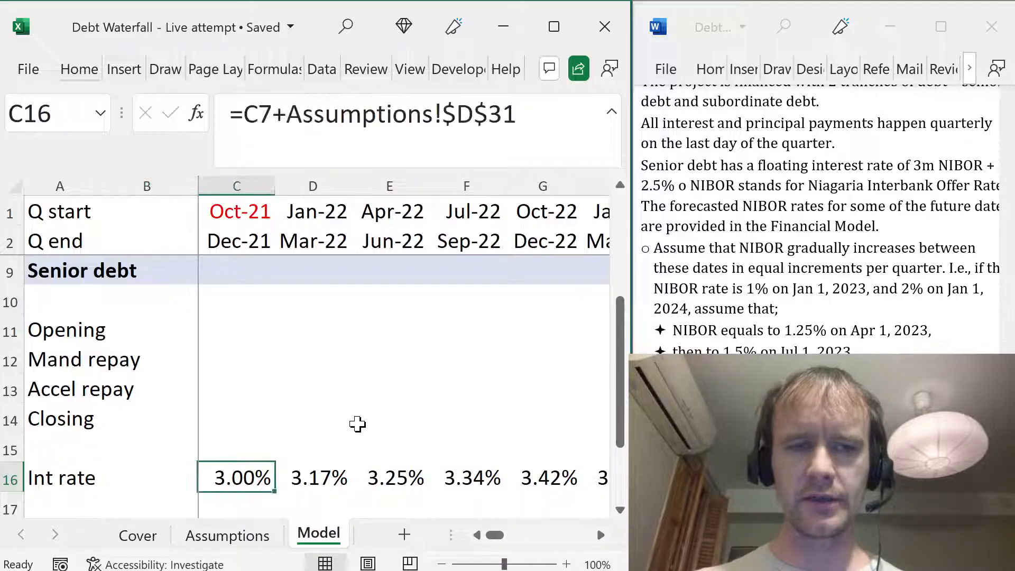
pyautogui.hotkey('ctrl', 'Up')
pyautogui.hotkey('ctrl', 'Down')
pyautogui.press('Left')
pyautogui.press('Right')
pyautogui.press('Up')
pyautogui.press('Up')
pyautogui.press('Up')
pyautogui.press('Down')
pyautogui.press('Down')
pyautogui.press('Down')
# - Enter the label "Interest" in A17 and go to the first quarter's cell, C17
pyautogui.press('Left')
pyautogui.press('Down')
pyautogui.press('Left')
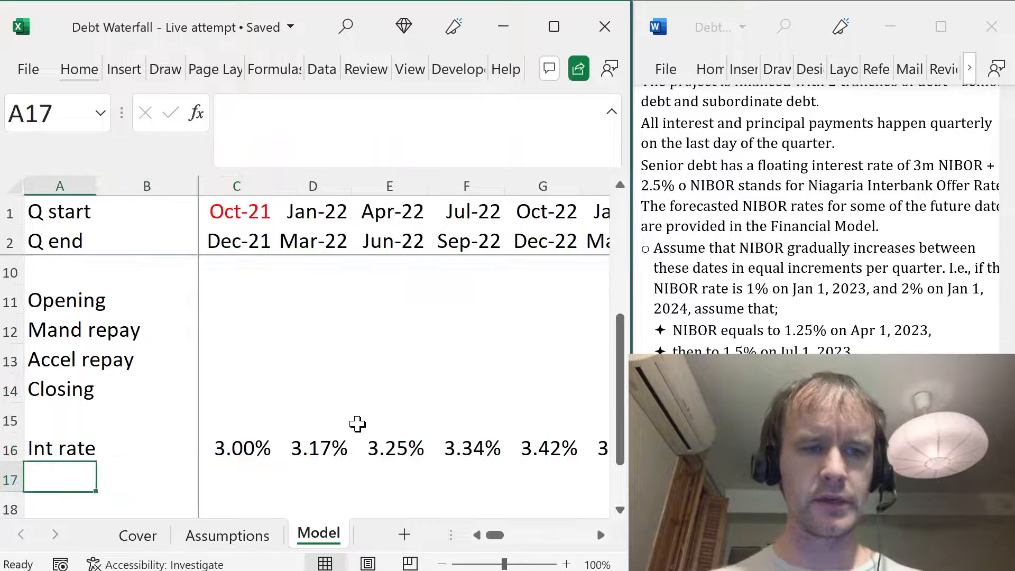
pyautogui.write('Interest')
pyautogui.press('Right')
pyautogui.press('Right')
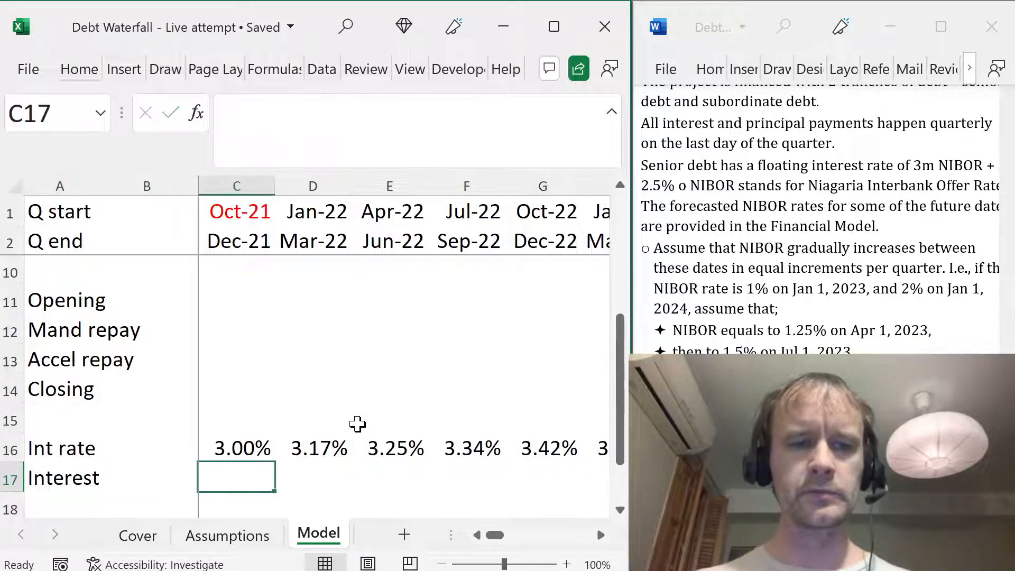
# - Calculate the first quarter's senior interest in C17 with =C11*C16/4
pyautogui.write('=')
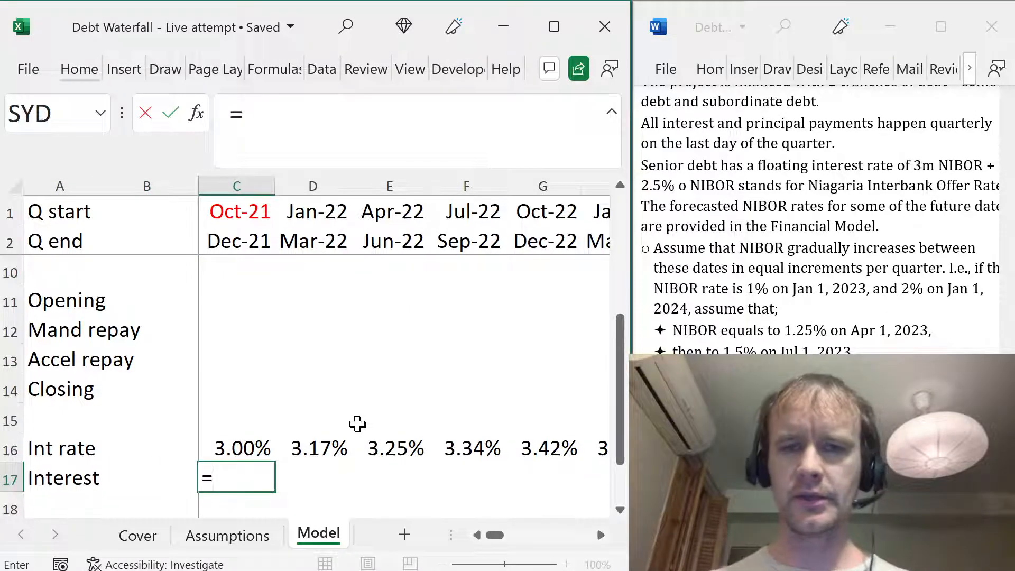
pyautogui.press('Up')
pyautogui.press('Up')
pyautogui.press('Up')
pyautogui.press('Up')
pyautogui.press('Up')
pyautogui.press('Up')
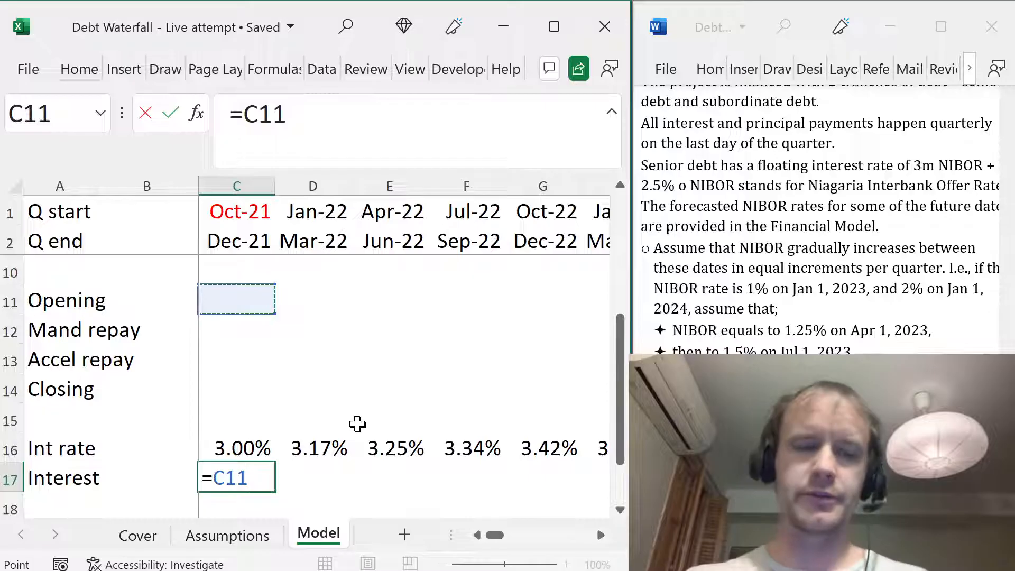
pyautogui.write('*')
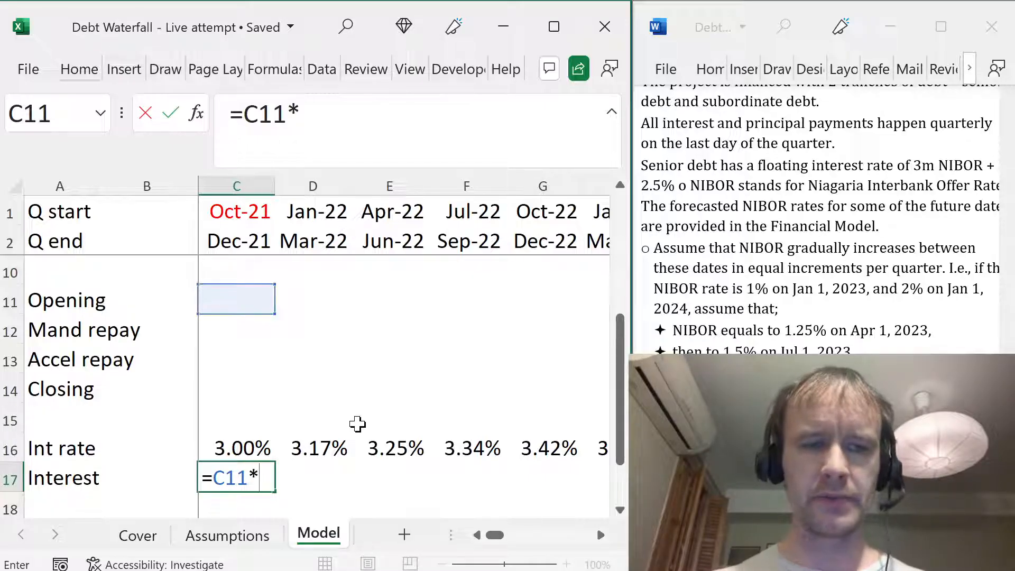
pyautogui.press('Up')
pyautogui.write('/4')
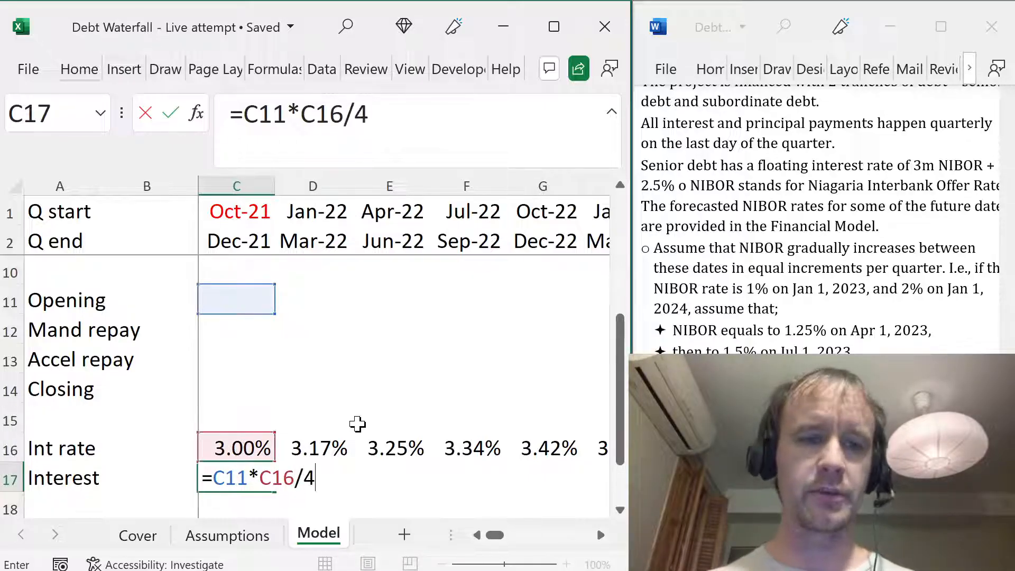
pyautogui.press('Return')
# - Switch to the Word brief and review the CFADS text preceding the Debt Structure section
pyautogui.click(863, 169)
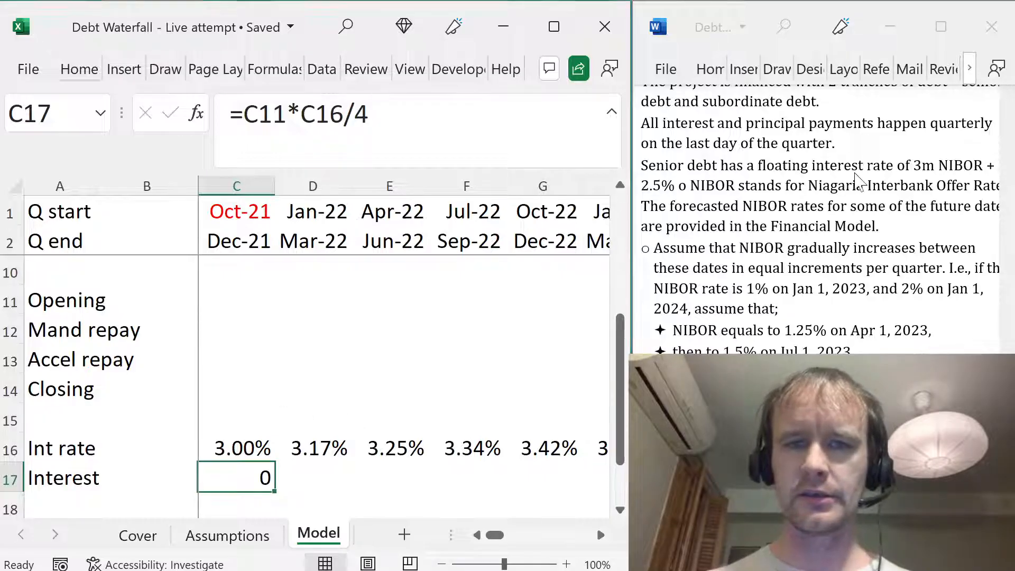
pyautogui.scroll(3, 863, 174)
pyautogui.scroll(2, 817, 219)
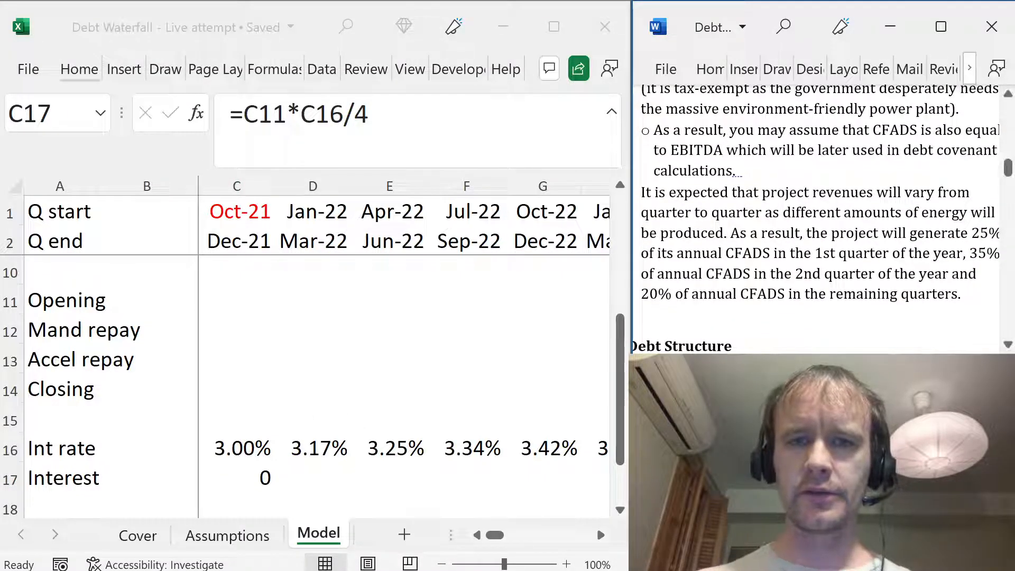
# - Read the case document's rules on simple interest, the 30/360 convention, interest fixing dates and the senior debt terms
pyautogui.scroll(10, 818, 219)
pyautogui.scroll(2, 818, 219)
pyautogui.scroll(-12, 817, 219)
pyautogui.scroll(-10, 817, 219)
pyautogui.scroll(-8, 817, 220)
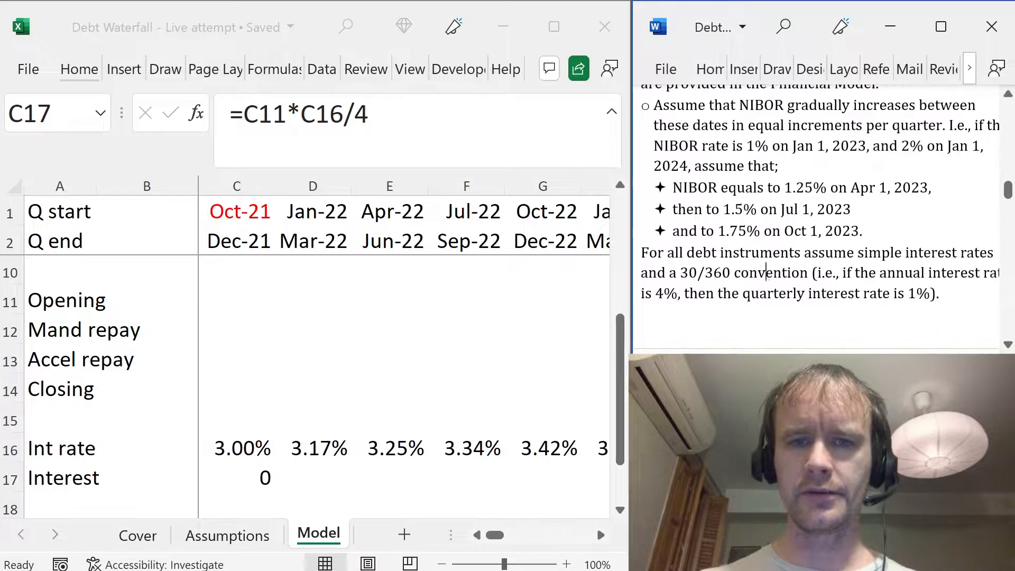
pyautogui.tripleClick(766, 273)
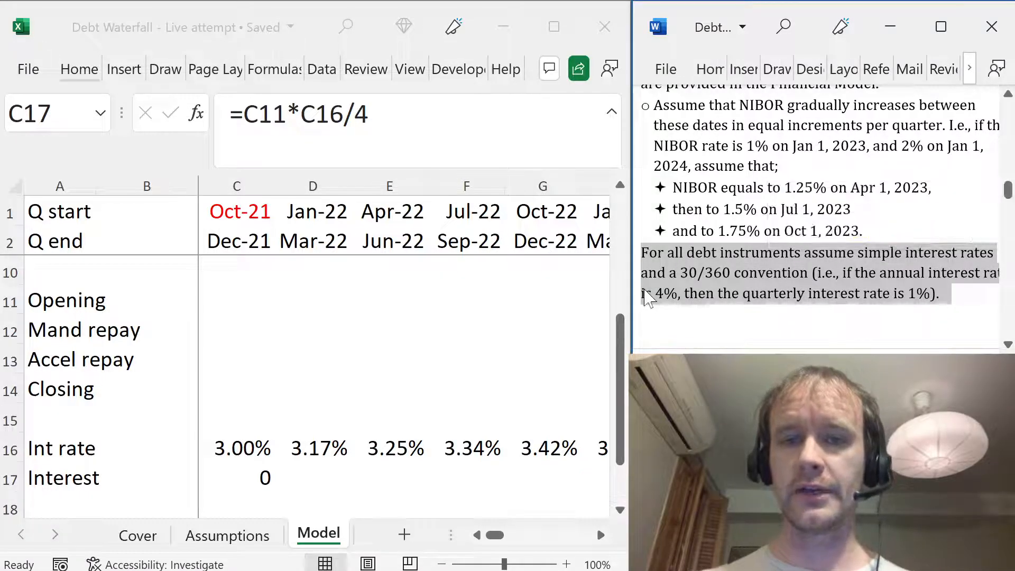
pyautogui.scroll(-1, 862, 288)
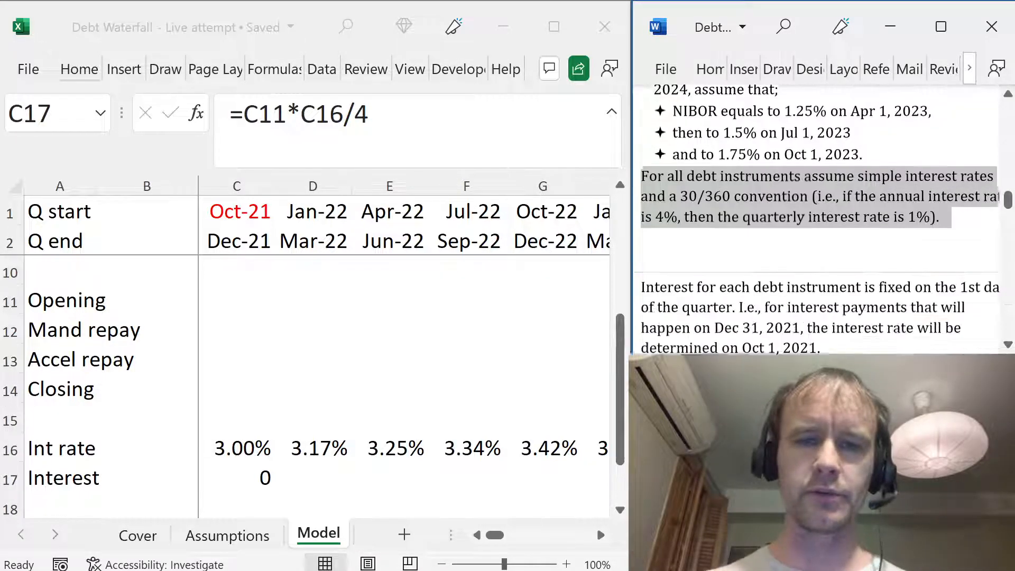
pyautogui.scroll(-2, 818, 220)
# - Fill the quarterly interest formula from C17 across all quarters and format the row with thousands separators and no decimals
pyautogui.click(249, 477)
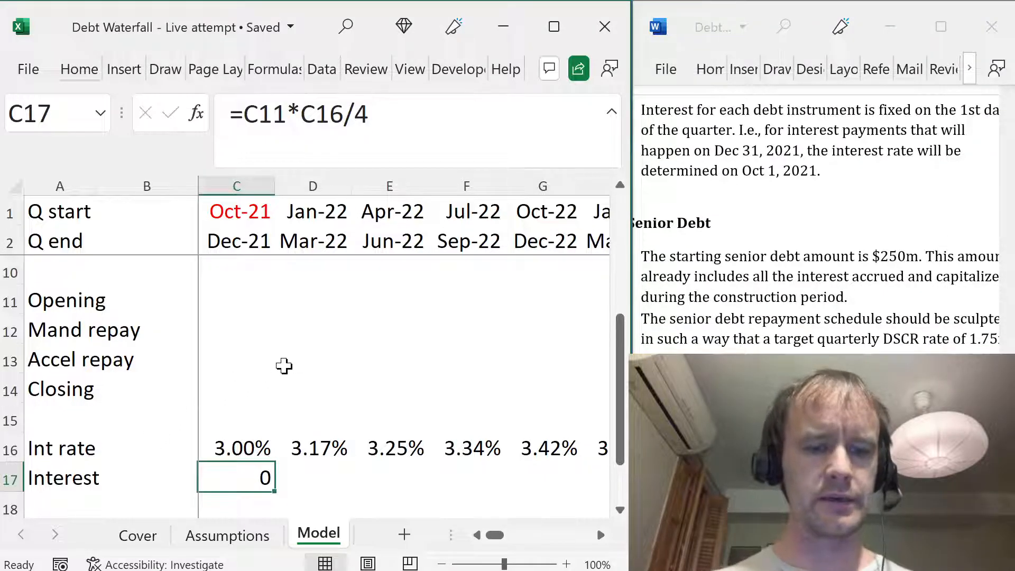
pyautogui.hotkey('ctrl', 'shift', 'Right')
pyautogui.hotkey('ctrl', 'r')
pyautogui.press('Left')
pyautogui.press('Right')
pyautogui.hotkey('ctrl', 'shift', 'Right')
pyautogui.hotkey('ctrl', 'shift', '1')
pyautogui.hotkey('alt', 'h')
pyautogui.press('9')
pyautogui.hotkey('alt', 'h')
pyautogui.press('9')
pyautogui.press('Left')
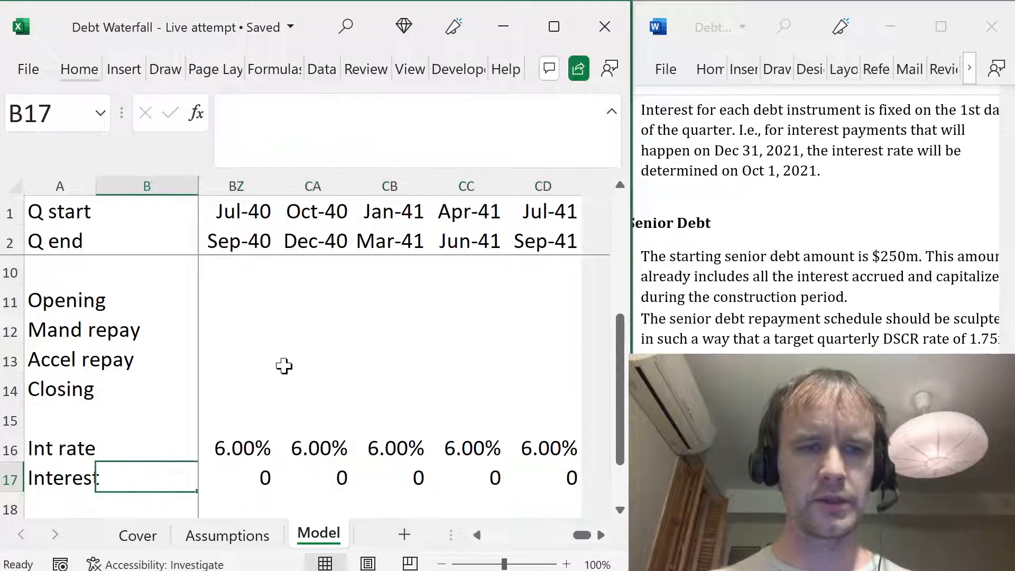
# - Link the first quarter's Opening balance in C11 to the senior debt opening balance in Assumptions!D29
pyautogui.press('Right')
pyautogui.press('Up')
pyautogui.press('Up')
pyautogui.press('Up')
pyautogui.press('Up')
pyautogui.press('Up')
pyautogui.press('Up')
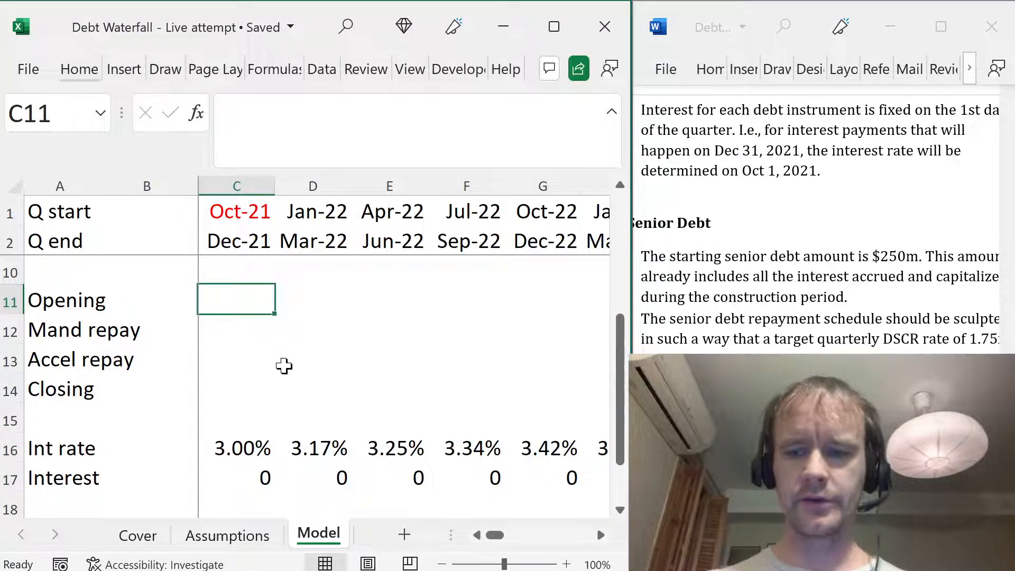
pyautogui.write('=')
pyautogui.hotkey('ctrl', 'pageup')
pyautogui.click(377, 392)
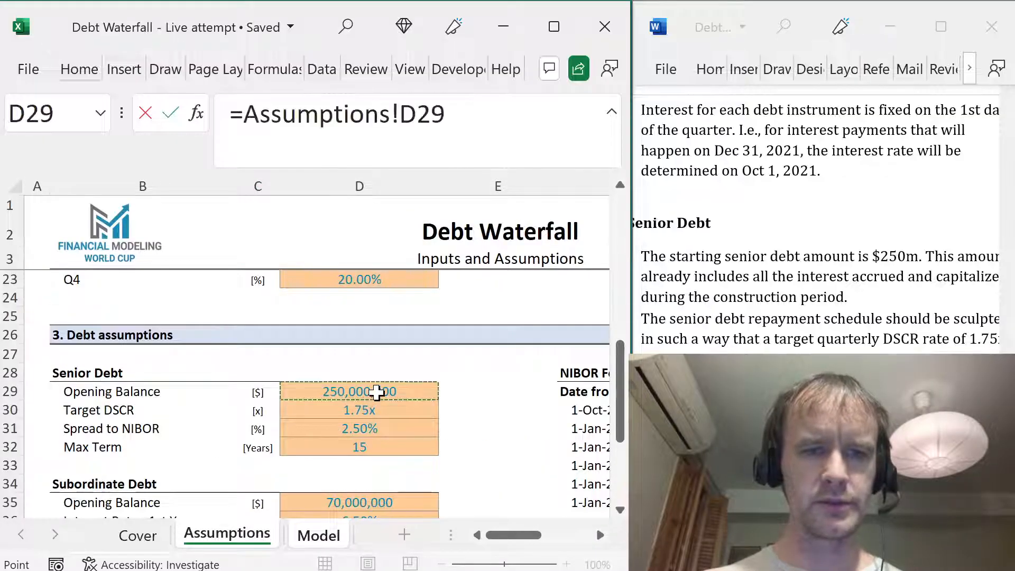
pyautogui.hotkey('ctrl', 'pagedown')
pyautogui.hotkey('ctrl', 'Return')
# - Divide the linked opening balance in C11 by 1000 to express it in thousands
pyautogui.press('Left')
pyautogui.press('Right')
pyautogui.press('F2')
pyautogui.write('/1')
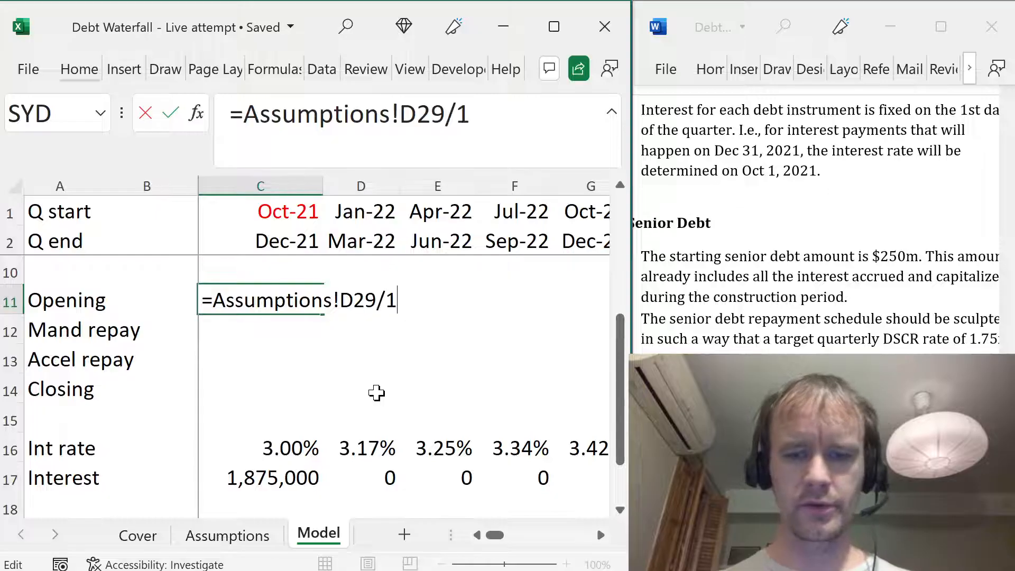
pyautogui.write('000')
pyautogui.press('Tab')
# - Copy column C's width to all quarterly columns so they share the same width
pyautogui.hotkey('ctrl', 'c')
pyautogui.press('Left')
pyautogui.hotkey('alt', 'h')
pyautogui.press('v')
pyautogui.press('w')
pyautogui.hotkey('ctrl', 'z')
pyautogui.hotkey('ctrl', 'shift', 'Right')
pyautogui.hotkey('ctrl', 'alt', 'v')
pyautogui.press('w')
pyautogui.press('Return')
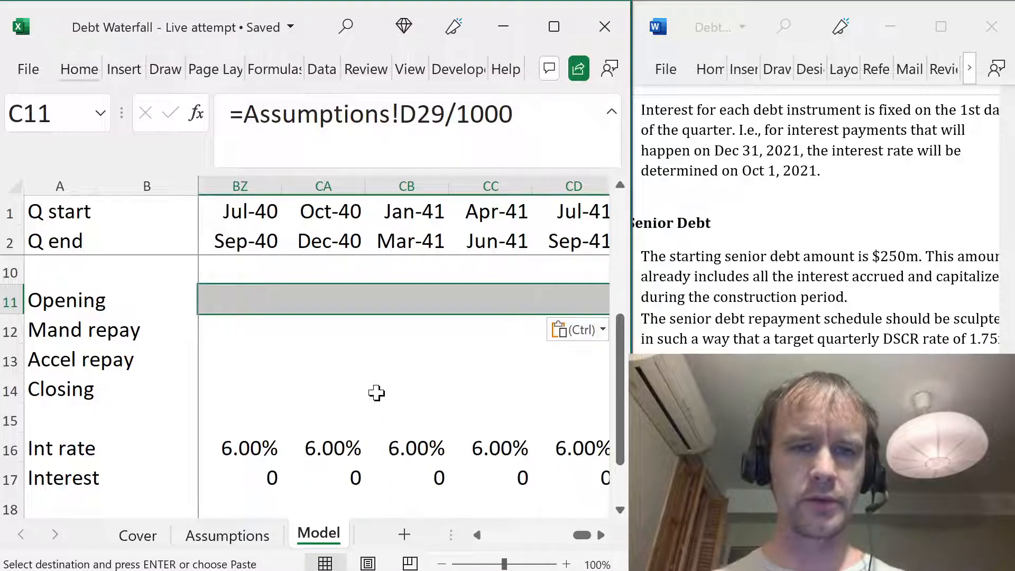
pyautogui.press('Left')
pyautogui.press('Right')
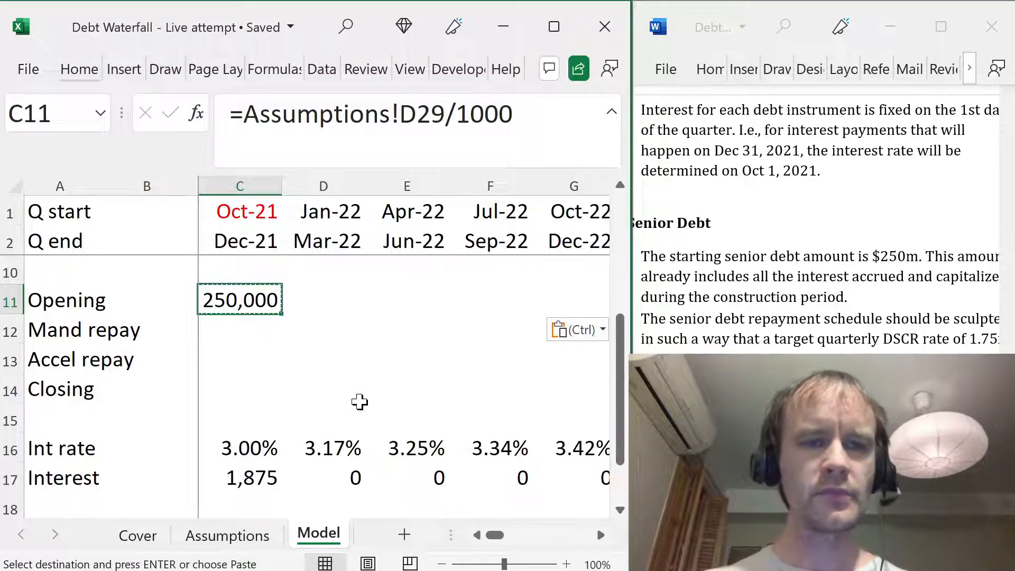
# - Colour the first quarter's opening balance in C11 red
pyautogui.click(79, 70)
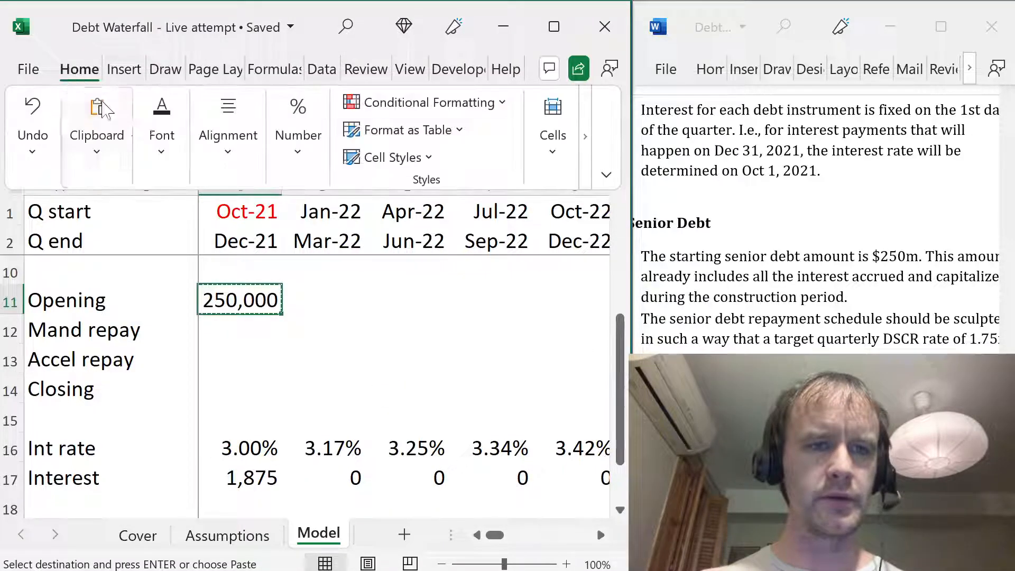
pyautogui.click(173, 147)
pyautogui.click(345, 244)
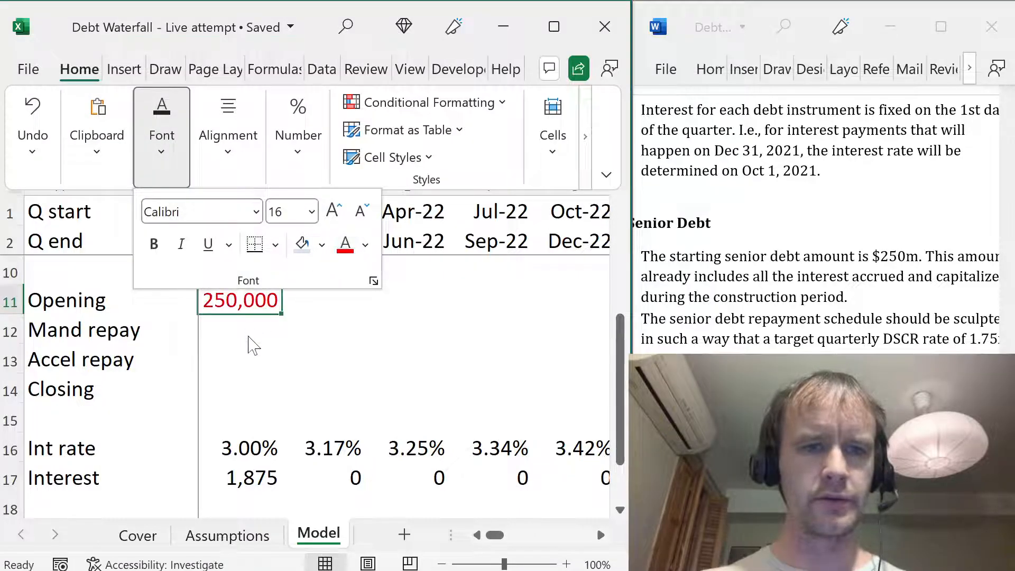
# - Calculate the first quarter's Closing balance in C14 as =SUM(C11:C13)
pyautogui.click(247, 360)
pyautogui.click(242, 384)
pyautogui.click(240, 385)
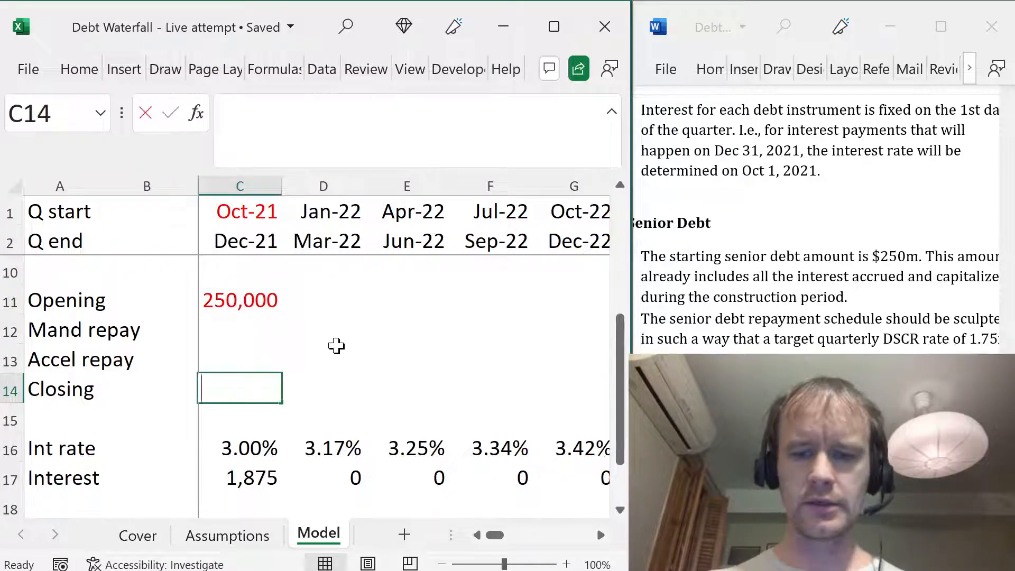
pyautogui.write('=sum')
pyautogui.press('Tab')
pyautogui.press('Up')
pyautogui.hotkey('shift', 'Up')
pyautogui.hotkey('shift', 'Up')
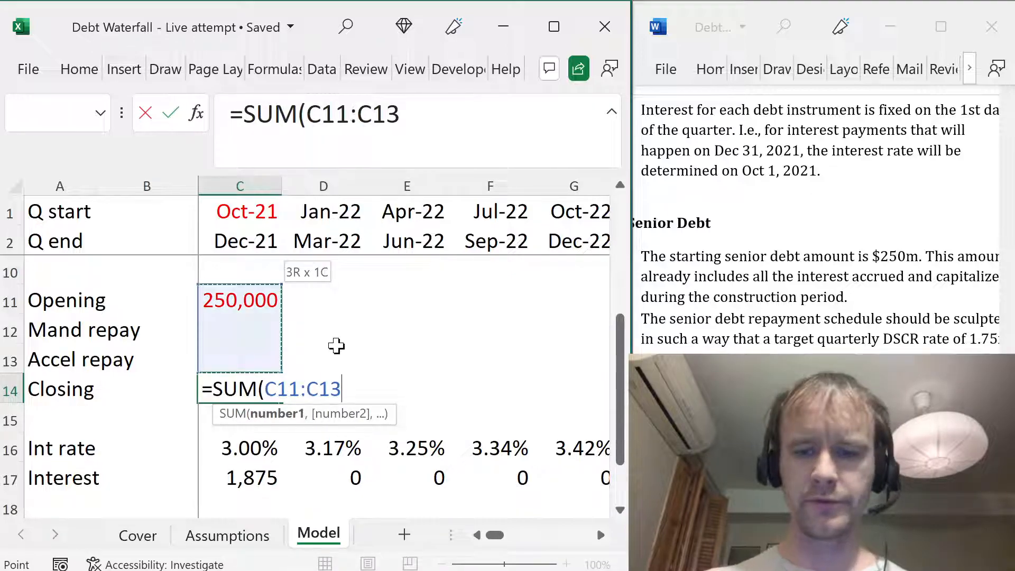
pyautogui.hotkey('ctrl', 'Return')
# - Set the second quarter's Opening balance in D11 equal to the previous quarter's closing balance in C14
pyautogui.press('Right')
pyautogui.press('Up')
pyautogui.press('Up')
pyautogui.press('Up')
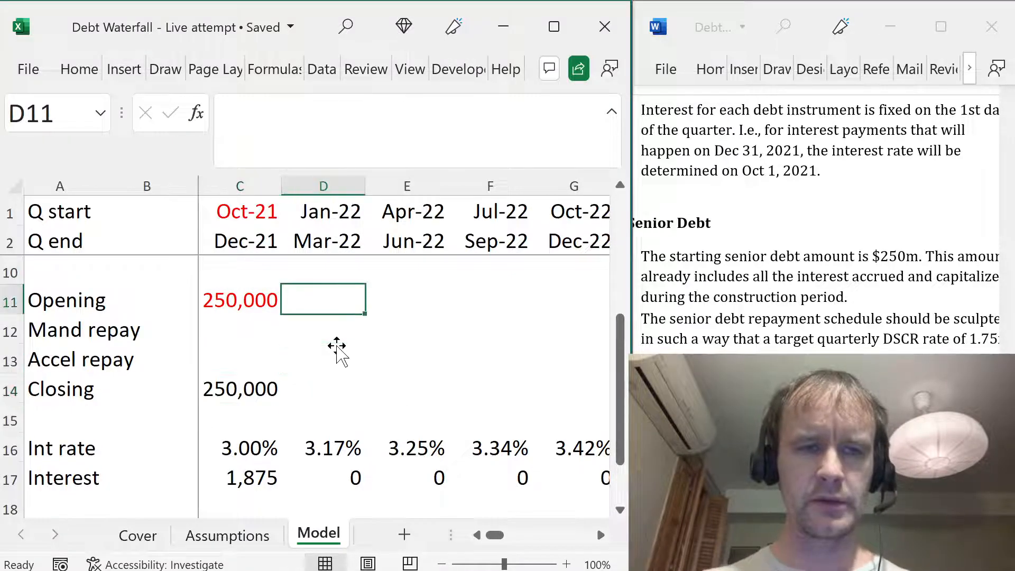
pyautogui.write('=')
pyautogui.press('Left')
pyautogui.press('Down')
pyautogui.press('Down')
pyautogui.press('Down')
pyautogui.press('Return')
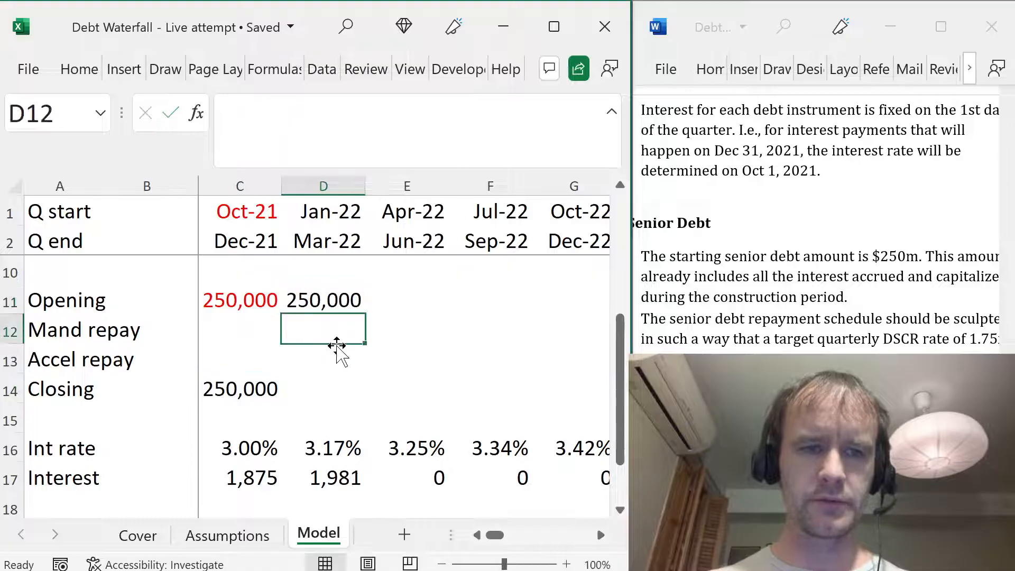
# - Copy the closing balance formula into D14, and fill D11:D14 across all remaining quarters
pyautogui.press('Down')
pyautogui.press('Down')
pyautogui.hotkey('ctrl', 'r')
pyautogui.hotkey('shift', 'Up')
pyautogui.hotkey('shift', 'Up')
pyautogui.hotkey('shift', 'Up')
pyautogui.hotkey('ctrl', 'shift', 'Right')
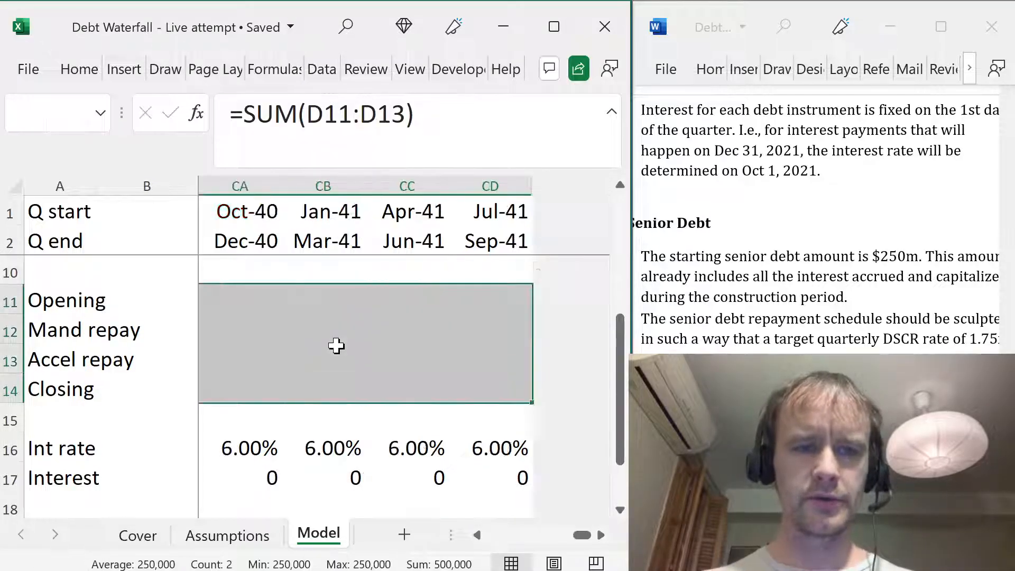
pyautogui.hotkey('ctrl', 'r')
# - Add the row label "Target debt srvc" in A19
pyautogui.press('Left')
pyautogui.press('Down')
pyautogui.press('Down')
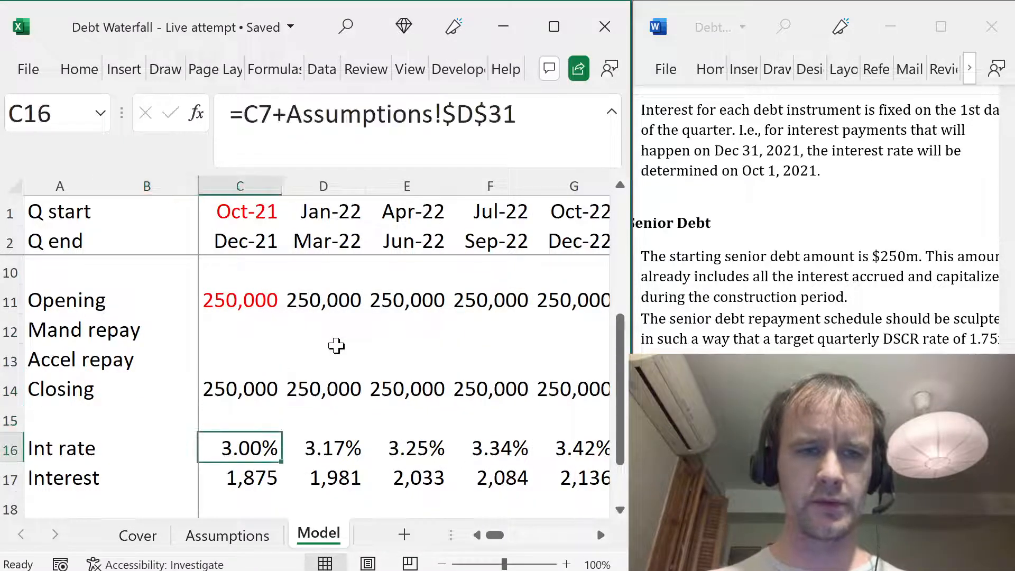
pyautogui.press('Down')
pyautogui.press('Up')
pyautogui.press('Up')
pyautogui.press('Up')
pyautogui.press('Left')
pyautogui.press('Left')
pyautogui.press('Down')
pyautogui.press('Down')
pyautogui.press('Down')
pyautogui.press('Down')
pyautogui.press('Down')
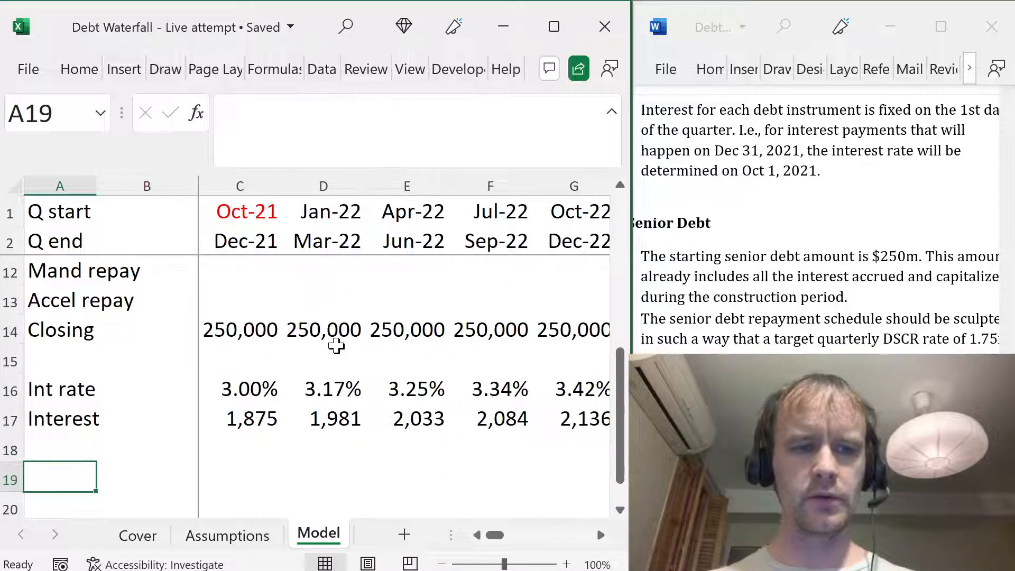
pyautogui.write('Target ')
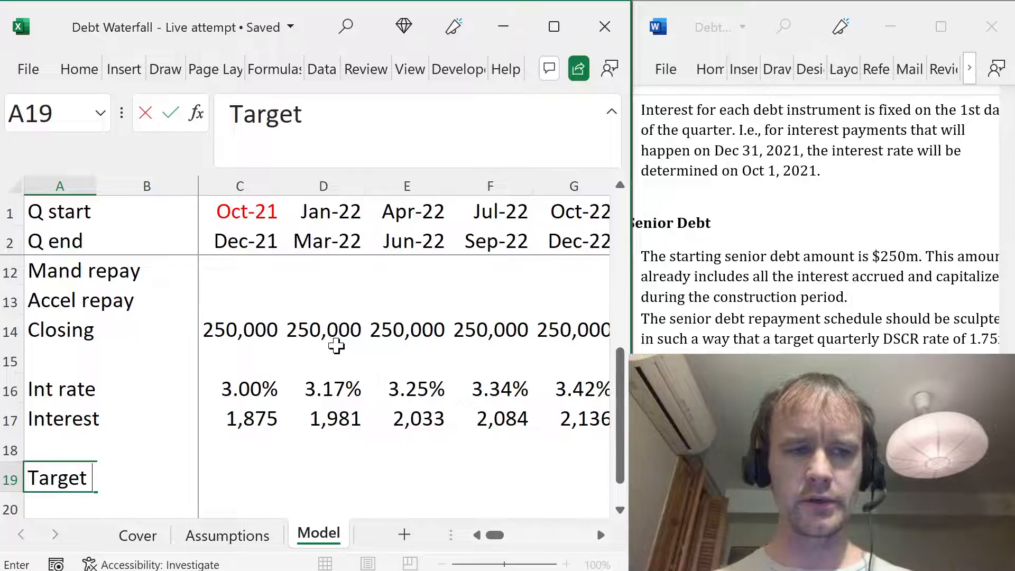
pyautogui.write('deb')
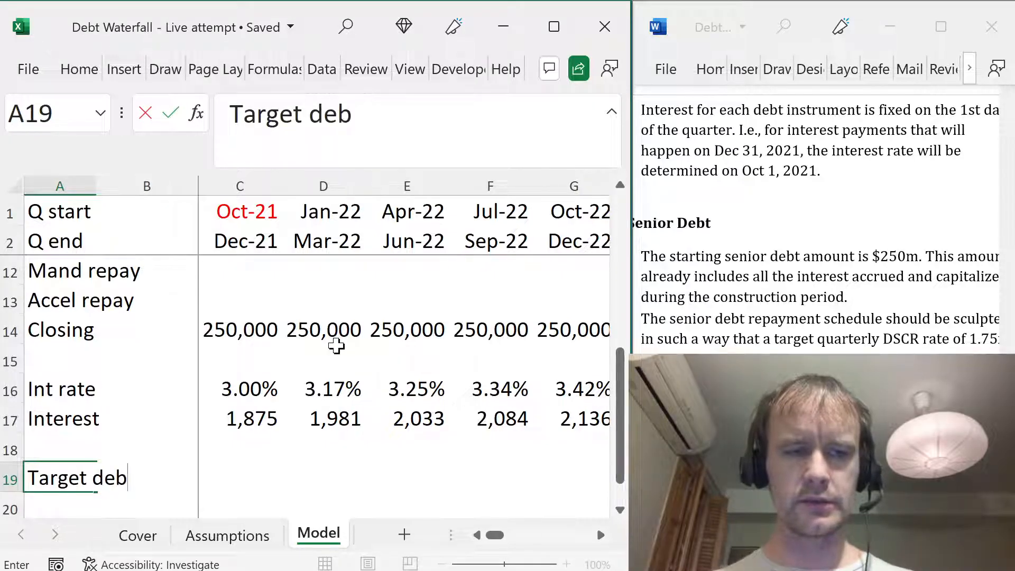
pyautogui.write('t srvc')
pyautogui.press('Tab')
pyautogui.press('Tab')
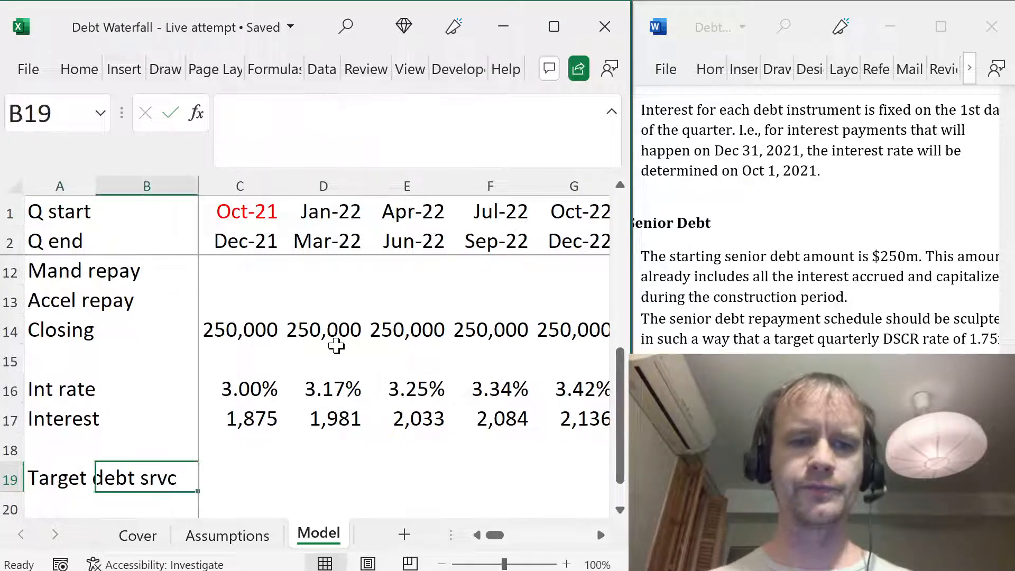
# - Calculate the first quarter's target debt service in C19 as =C5/Assumptions!$D$30
pyautogui.write('=')
pyautogui.press('Up')
pyautogui.press('Up')
pyautogui.press('Up')
pyautogui.press('Up')
pyautogui.press('Up')
pyautogui.press('Up')
pyautogui.press('Up')
pyautogui.press('Up')
pyautogui.press('Up')
pyautogui.press('Up')
pyautogui.press('Up')
pyautogui.press('Up')
pyautogui.press('Up')
pyautogui.press('Up')
pyautogui.press('Up')
pyautogui.press('Up')
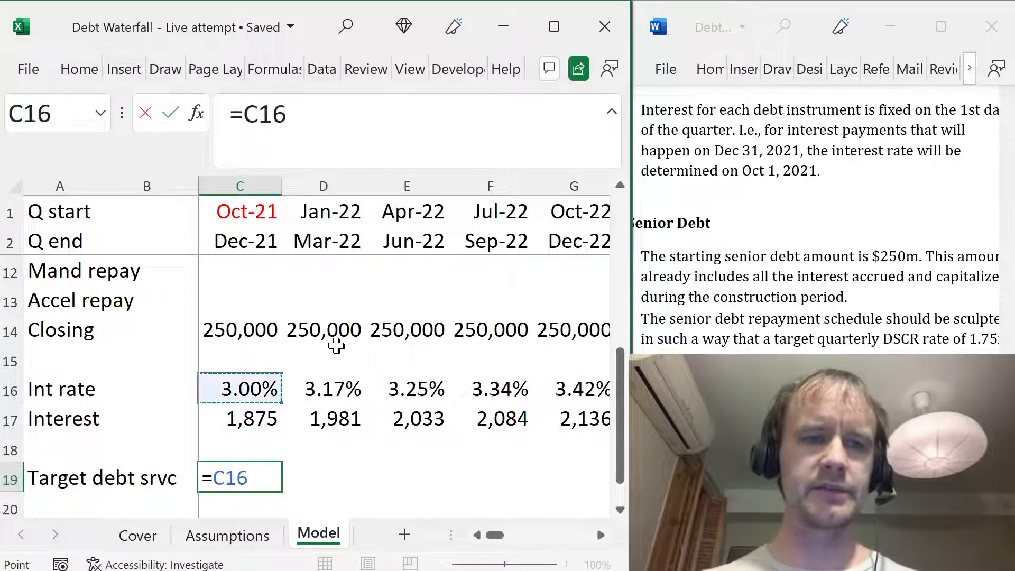
pyautogui.press('Down')
pyautogui.press('Down')
pyautogui.write('/')
pyautogui.hotkey('ctrl', 'pageup')
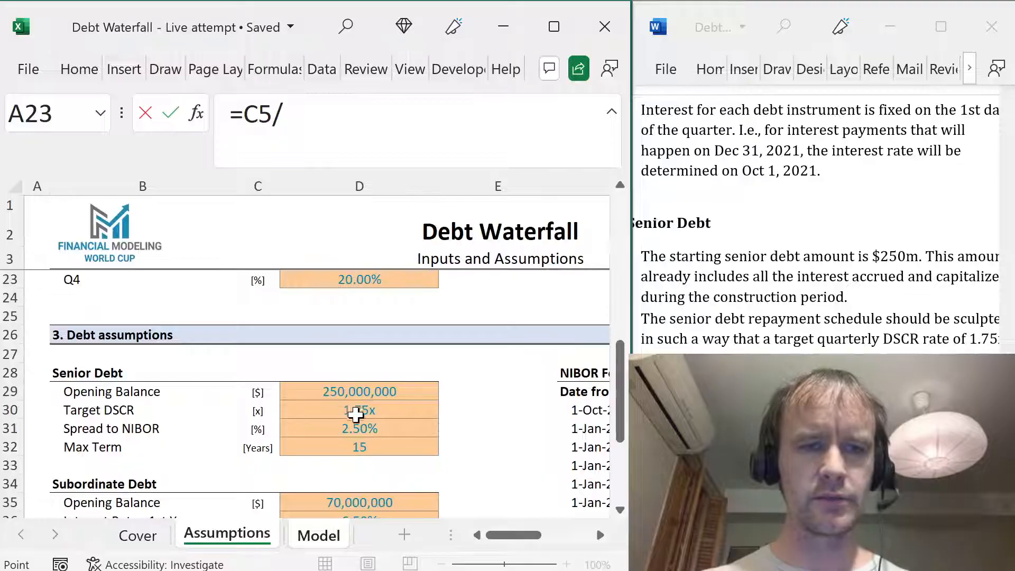
pyautogui.click(391, 405)
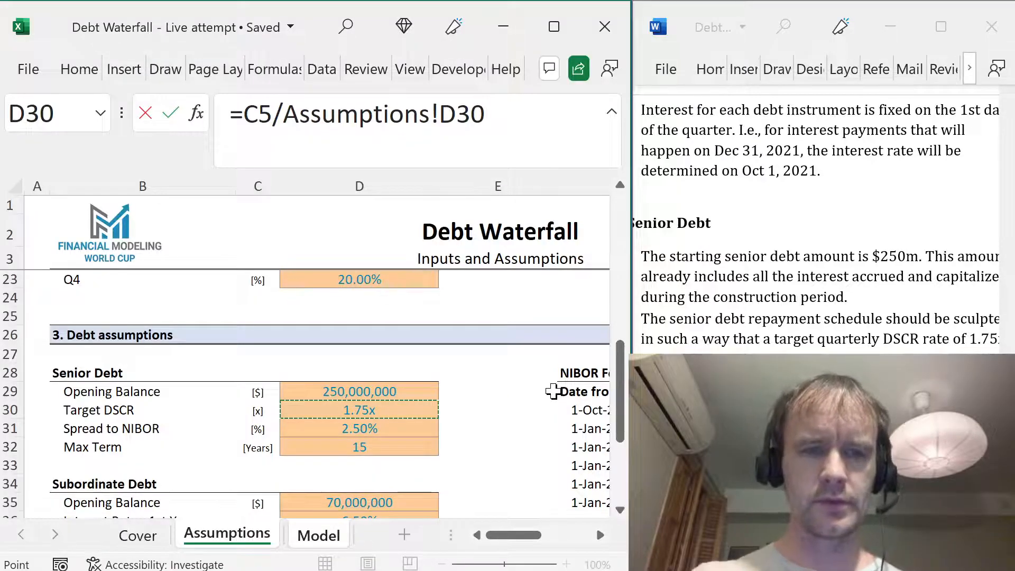
pyautogui.press('F4')
pyautogui.press('Return')
# - Copy the Interest row's number format to C19 and fill the target debt service formula across all quarters
pyautogui.press('Left')
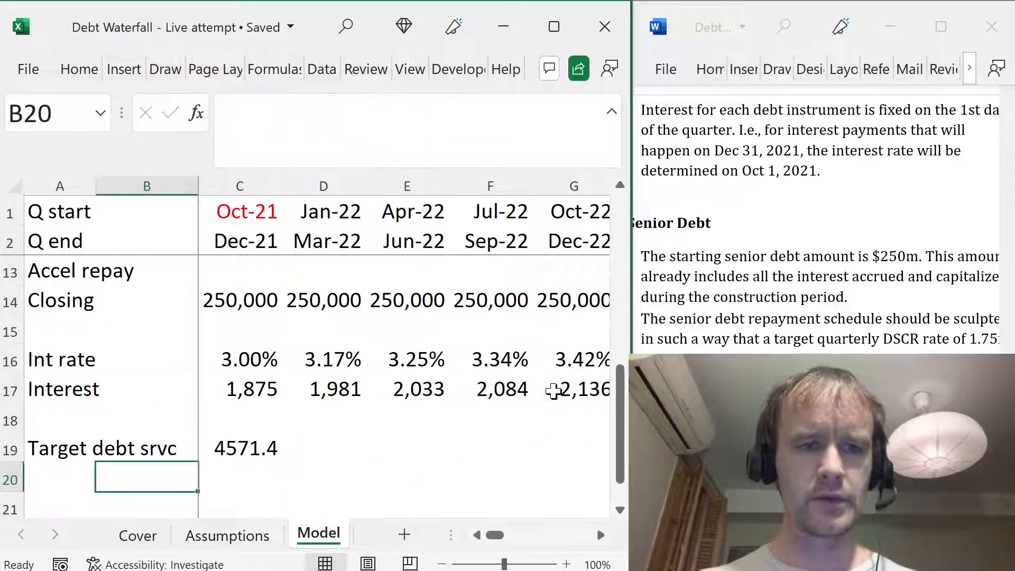
pyautogui.press('Right')
pyautogui.press('Down')
pyautogui.press('Up')
pyautogui.press('Up')
pyautogui.press('Up')
pyautogui.press('Up')
pyautogui.hotkey('ctrl', 'c')
pyautogui.press('Down')
pyautogui.press('Down')
pyautogui.press('alt')
pyautogui.press('h')
pyautogui.press('v')
pyautogui.press('r')
pyautogui.hotkey('ctrl', 'shift', 'Right')
pyautogui.hotkey('ctrl', 'r')
pyautogui.press('Left')
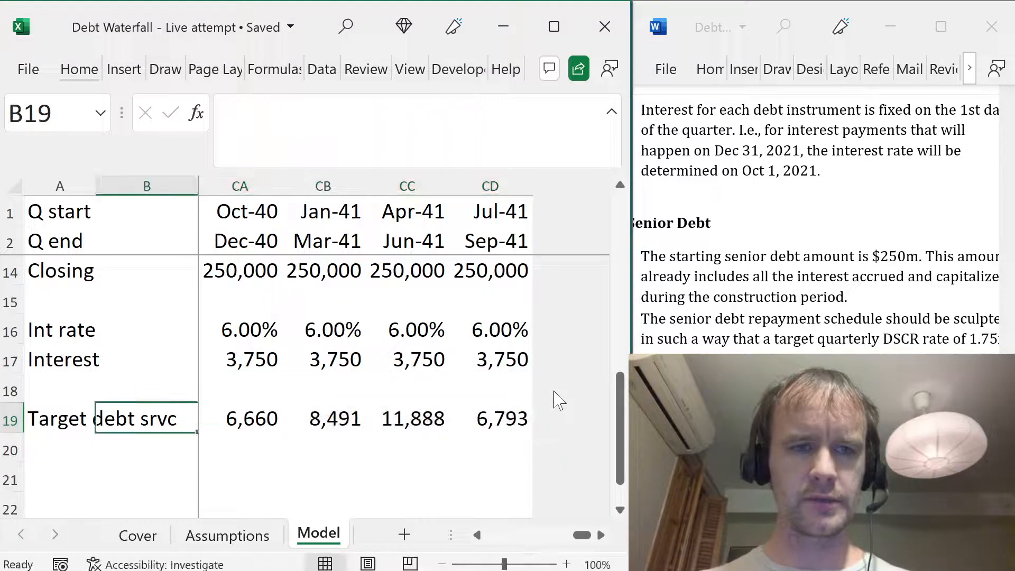
pyautogui.press('Right')
pyautogui.press('Down')
pyautogui.press('Left')
pyautogui.press('Left')
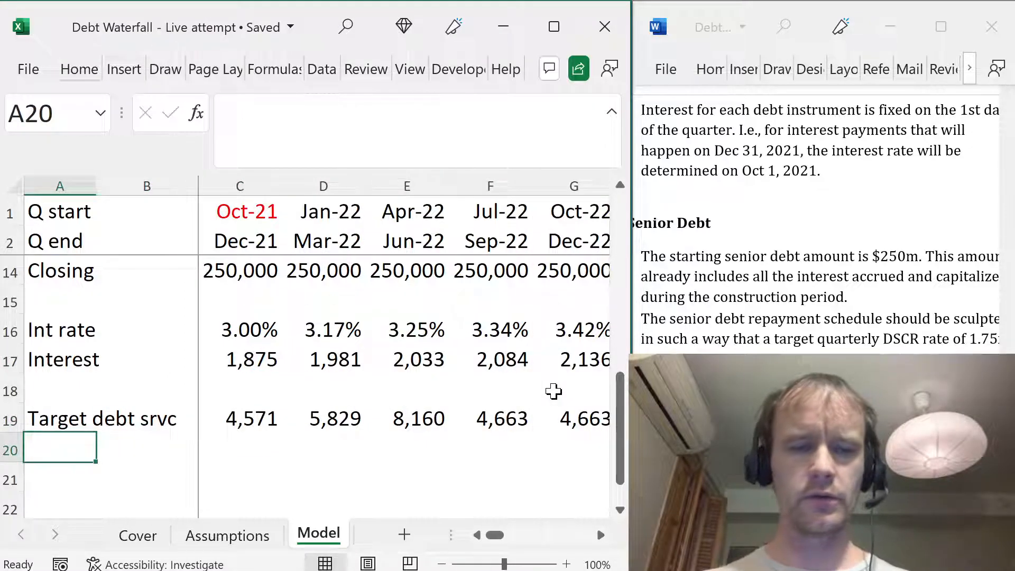
pyautogui.press('Up')
pyautogui.press('Right')
pyautogui.press('Right')
pyautogui.press('Up')
pyautogui.press('Up')
pyautogui.press('Up')
pyautogui.press('Up')
pyautogui.press('Up')
pyautogui.press('Up')
pyautogui.press('Up')
pyautogui.press('Up')
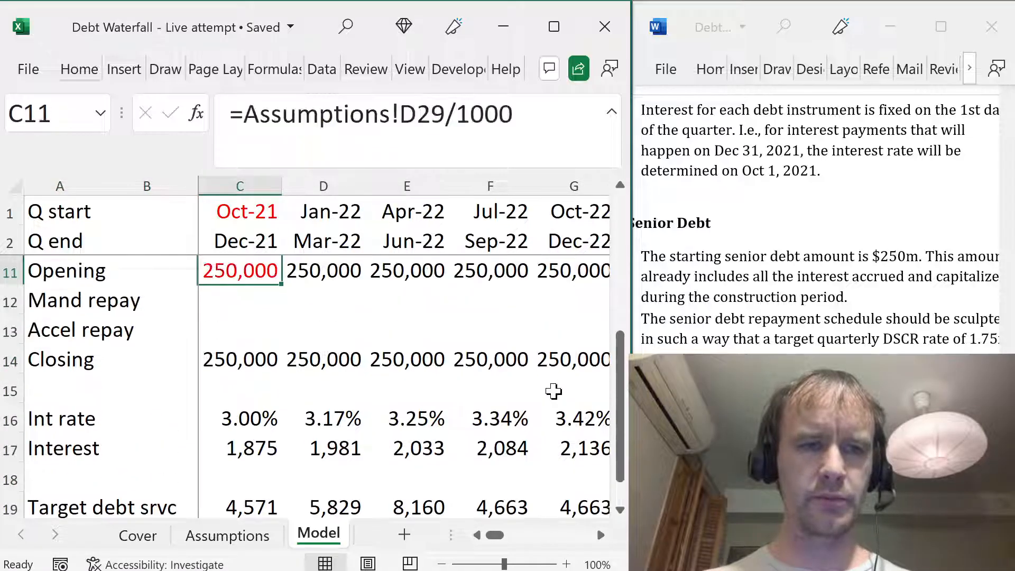
pyautogui.press('Down')
pyautogui.write('=')
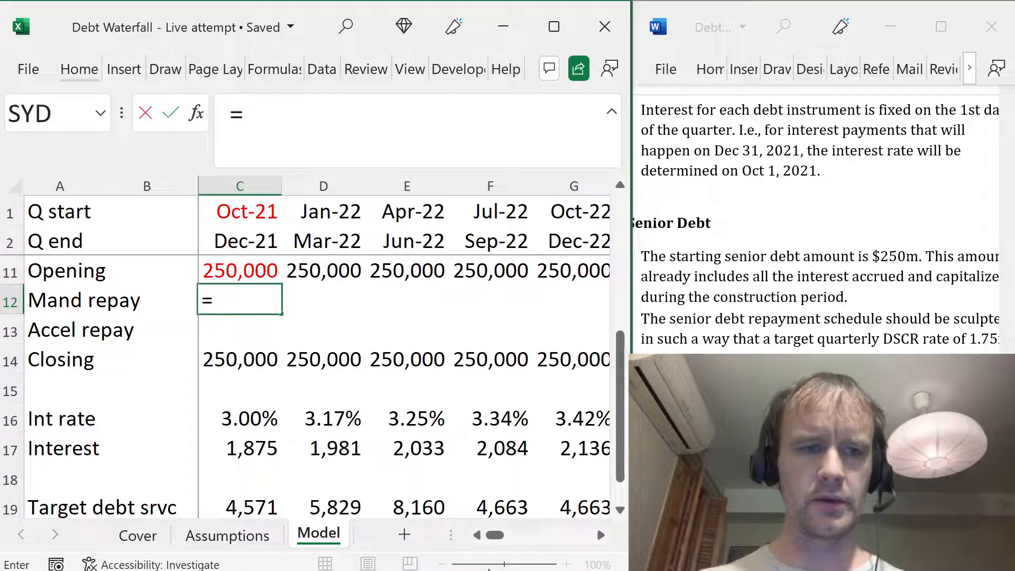
pyautogui.press('Escape')
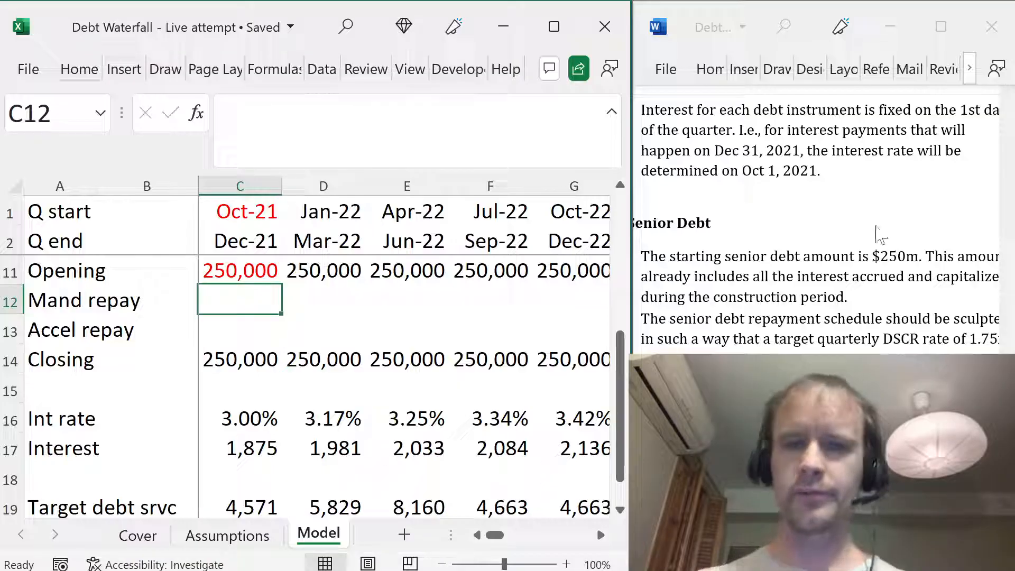
# - Read the case document's Senior Debt section on the DSCR formula, its example and the minimum quarterly mandatory repayment rule
pyautogui.click(820, 252)
pyautogui.scroll(-7, 821, 251)
pyautogui.scroll(-3, 820, 251)
pyautogui.scroll(3, 820, 251)
pyautogui.scroll(3, 761, 168)
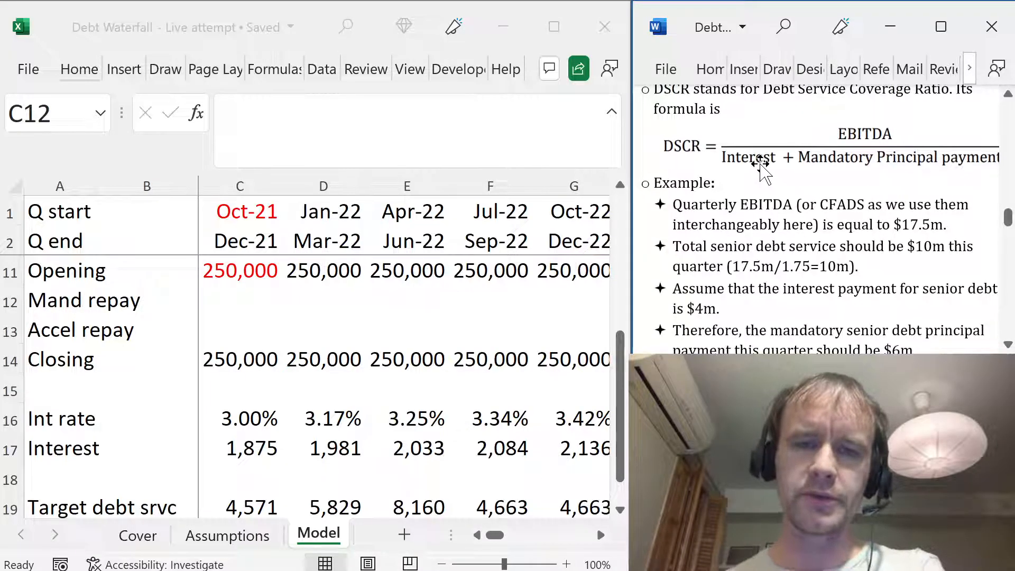
pyautogui.scroll(-3, 820, 219)
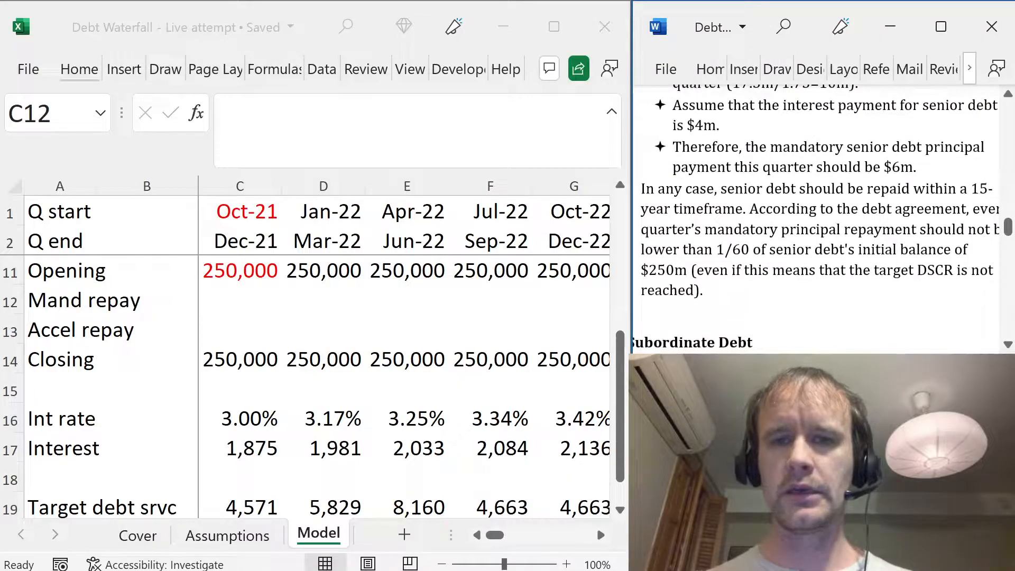
pyautogui.moveTo(742, 189); pyautogui.dragTo(766, 208)
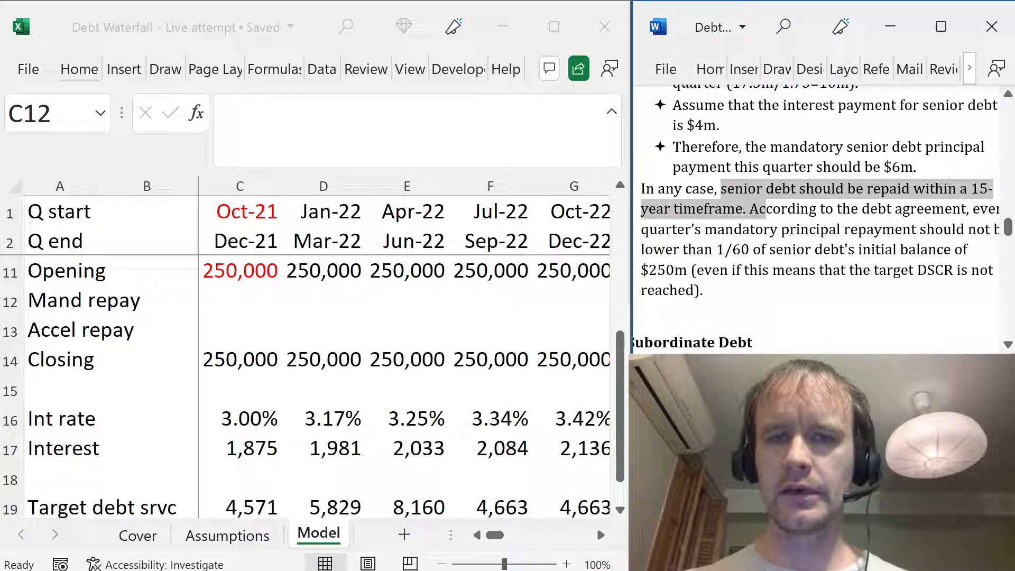
pyautogui.moveTo(765, 209); pyautogui.dragTo(779, 230)
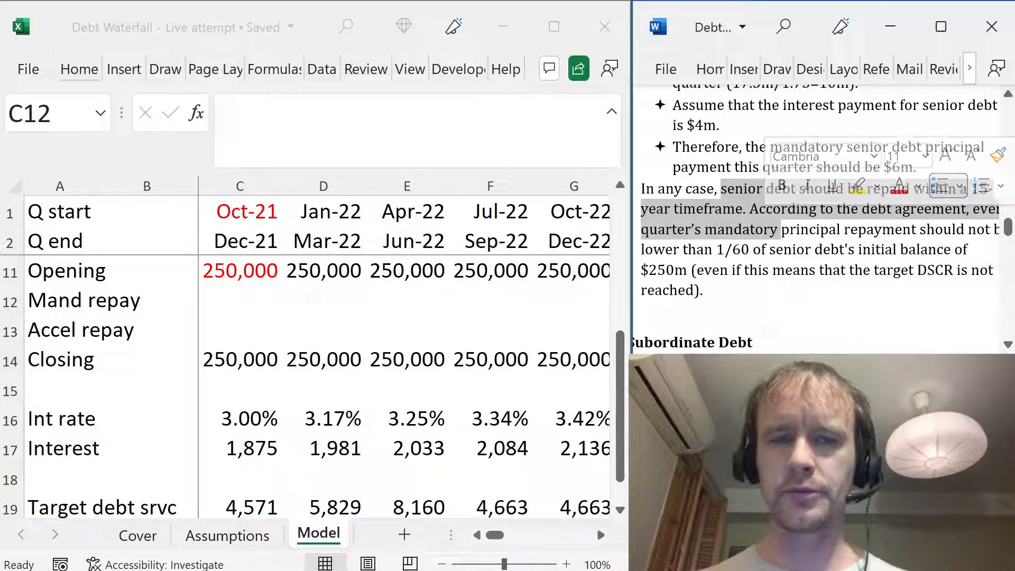
pyautogui.click(766, 249)
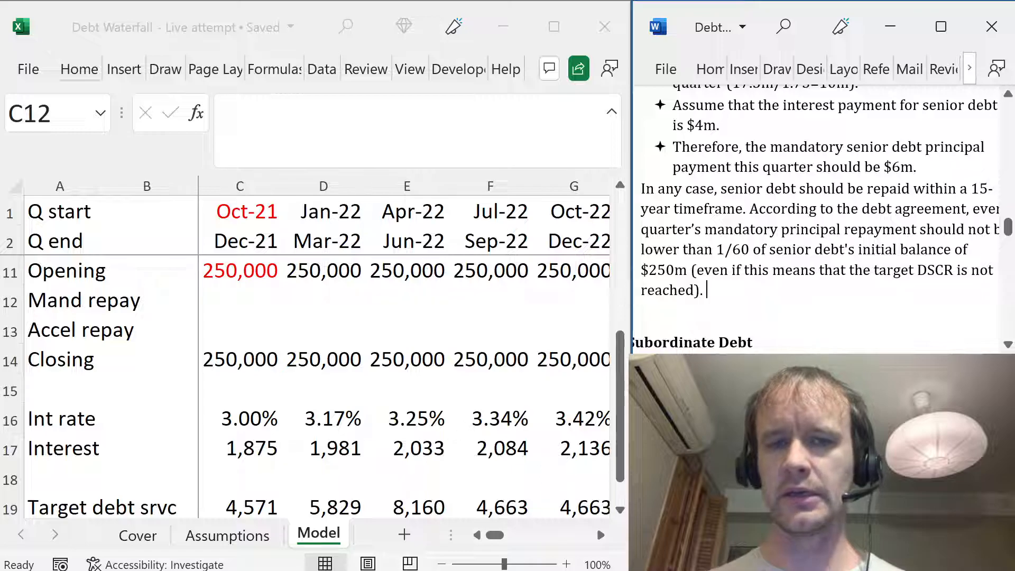
# - Switch back to the Excel model and add the row label "Mand (by DSCR)" in A20
pyautogui.click(285, 411)
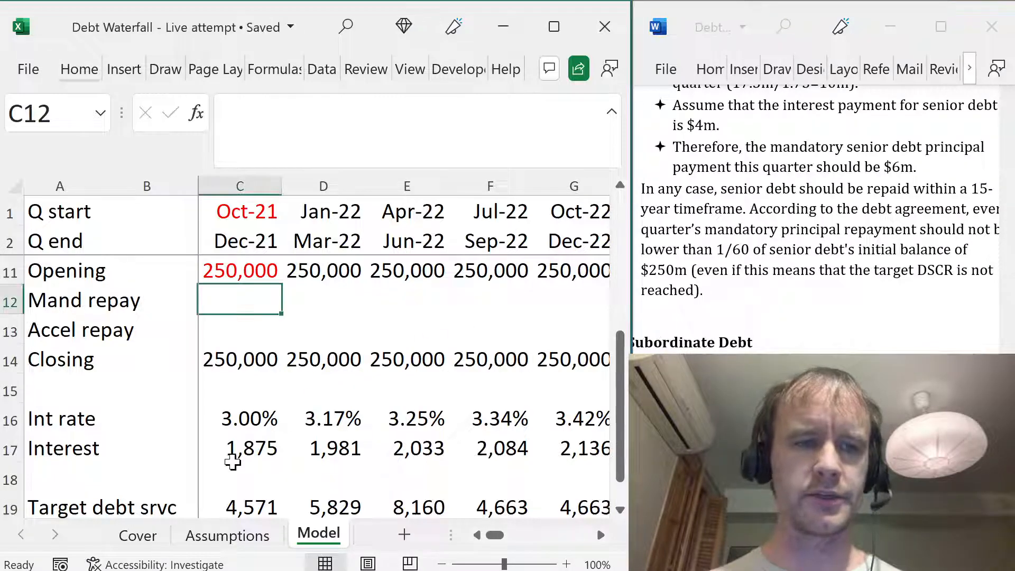
pyautogui.scroll(-3, 232, 463)
pyautogui.scroll(1, 233, 463)
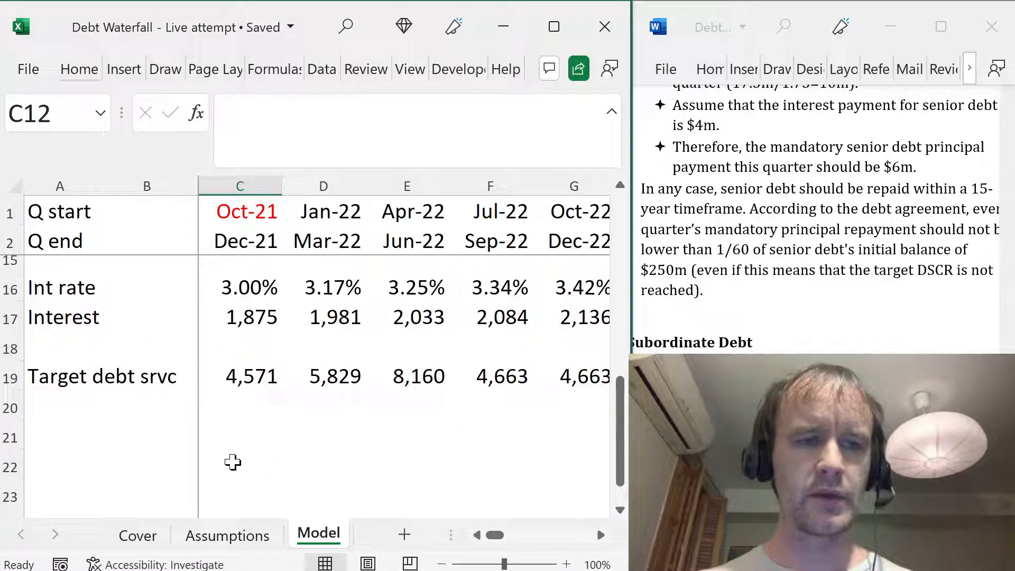
pyautogui.click(36, 406)
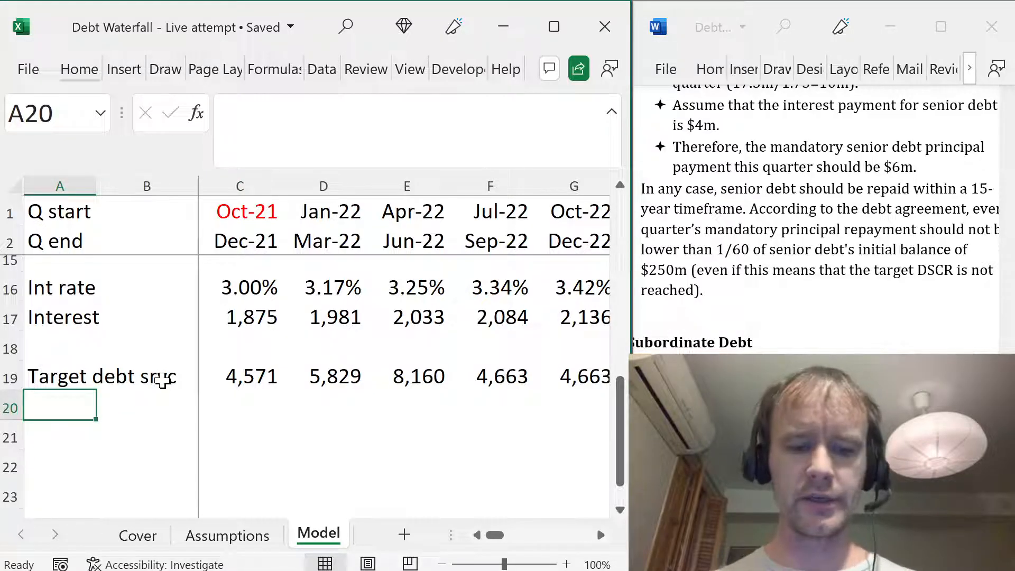
pyautogui.write('Mand')
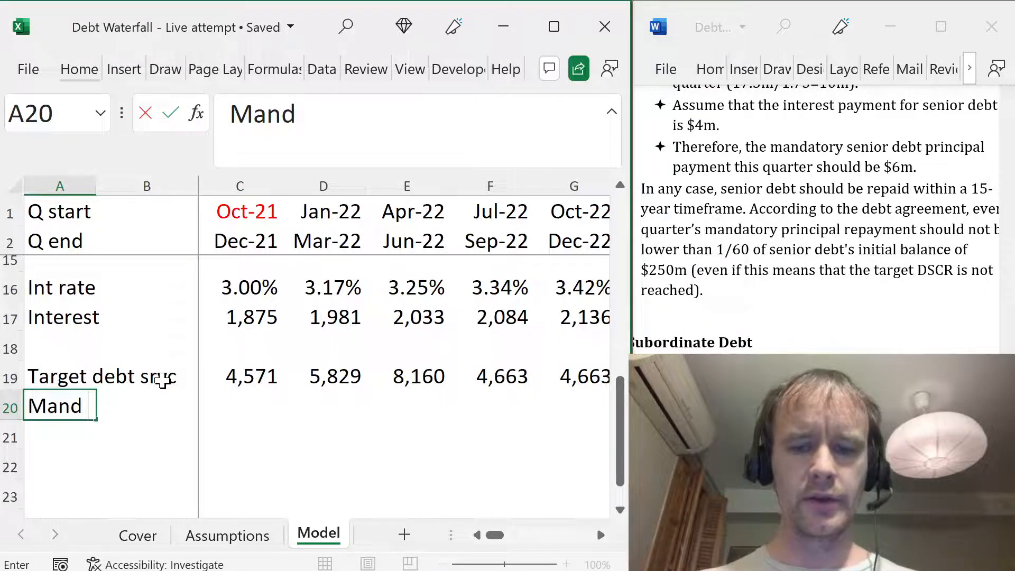
pyautogui.write(' (by DSCR')
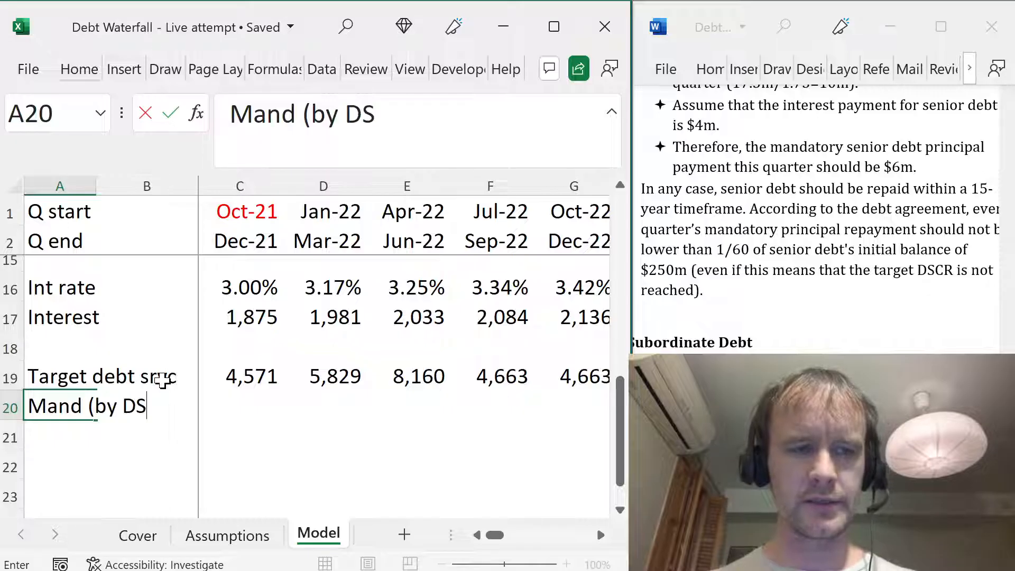
pyautogui.press('Tab')
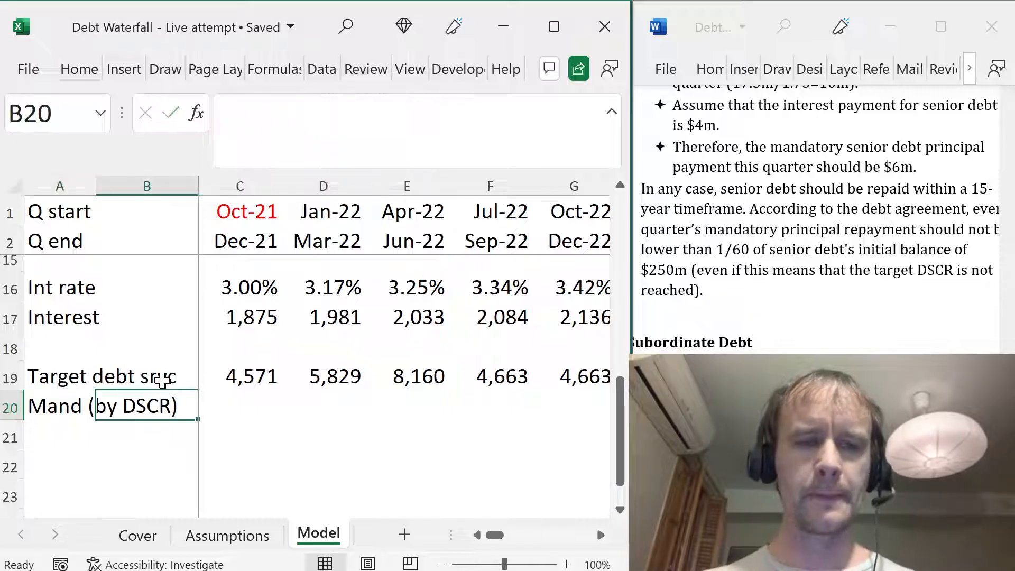
# - Calculate the DSCR-based mandatory repayment in C20 as =C19-C17 and fill it across all quarters
pyautogui.press('Tab')
pyautogui.write('=')
pyautogui.press('Up')
pyautogui.write('-')
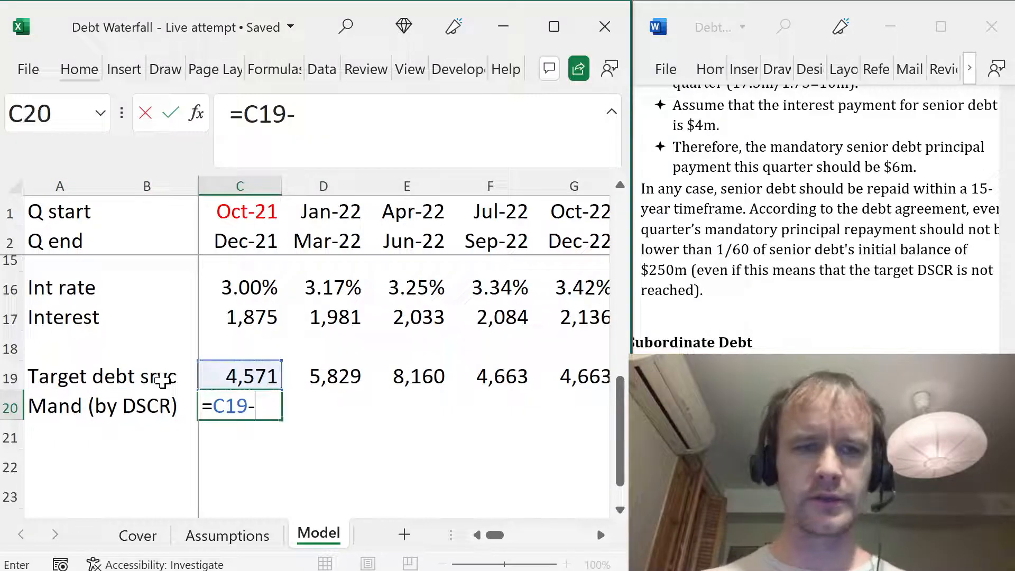
pyautogui.press('Up')
pyautogui.press('Up')
pyautogui.press('Up')
pyautogui.hotkey('ctrl', 'Return')
pyautogui.hotkey('ctrl', 'shift', 'Right')
pyautogui.hotkey('ctrl', 'r')
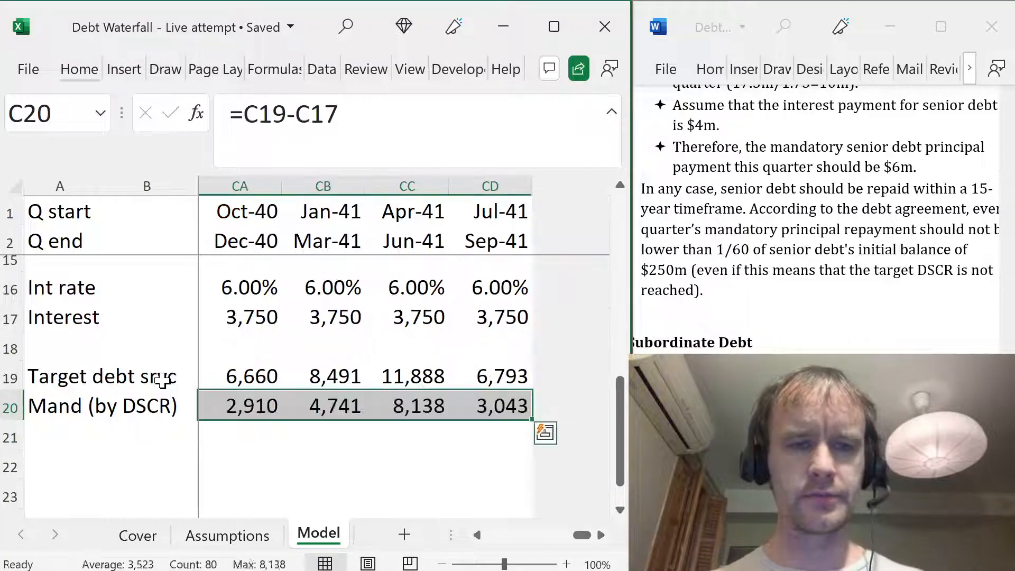
# - Add the row label "Mand (by term)" in A21
pyautogui.press('Left')
pyautogui.press('Right')
pyautogui.hotkey('ctrl', 'Left')
pyautogui.press('Down')
pyautogui.write('Mand (by t')
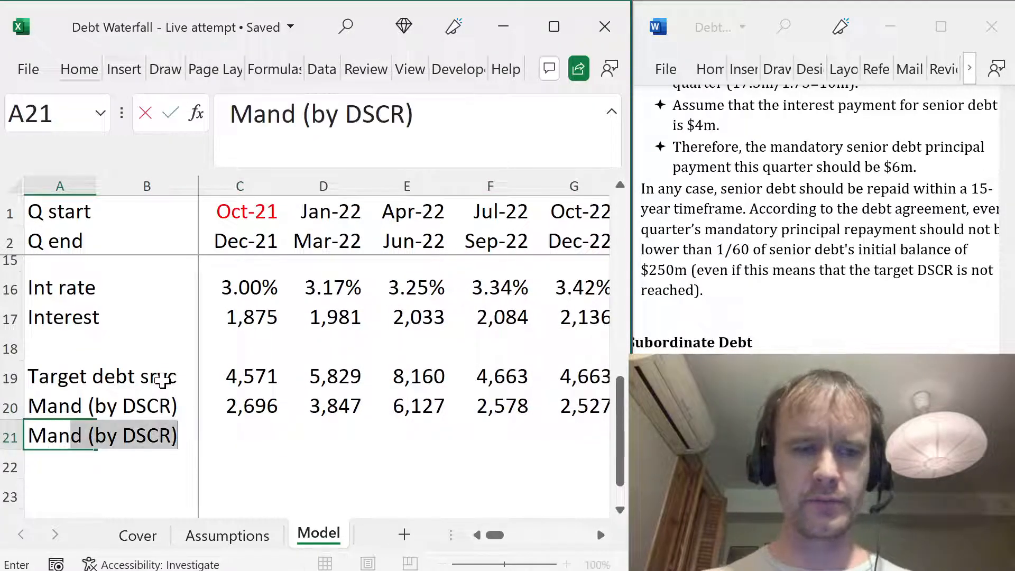
pyautogui.write('erm)')
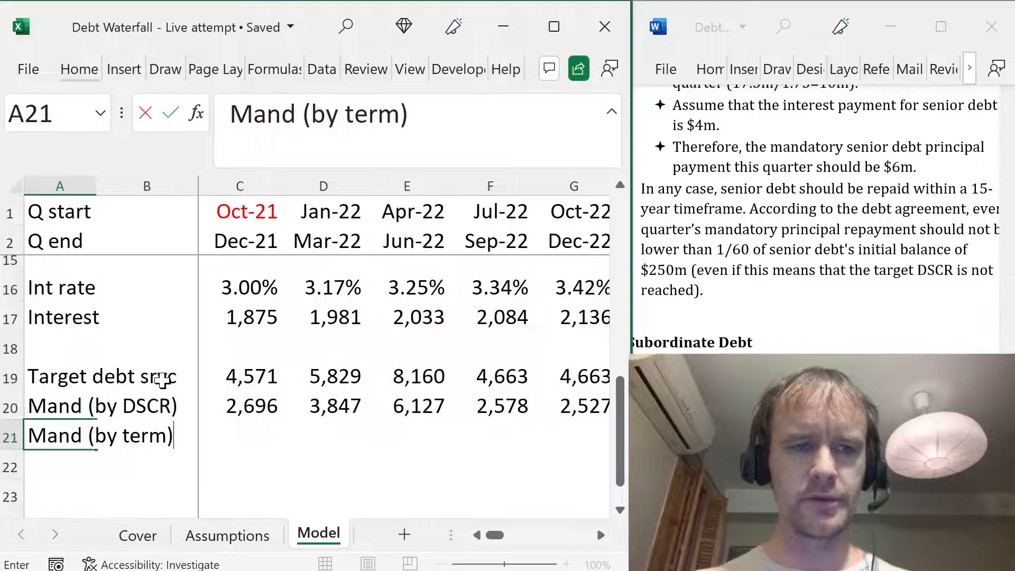
pyautogui.press('Right')
# - Calculate the term-based minimum repayment in C21 as =Assumptions!$D$29/Assumptions!$D$32/4
pyautogui.press('Right')
pyautogui.write('=')
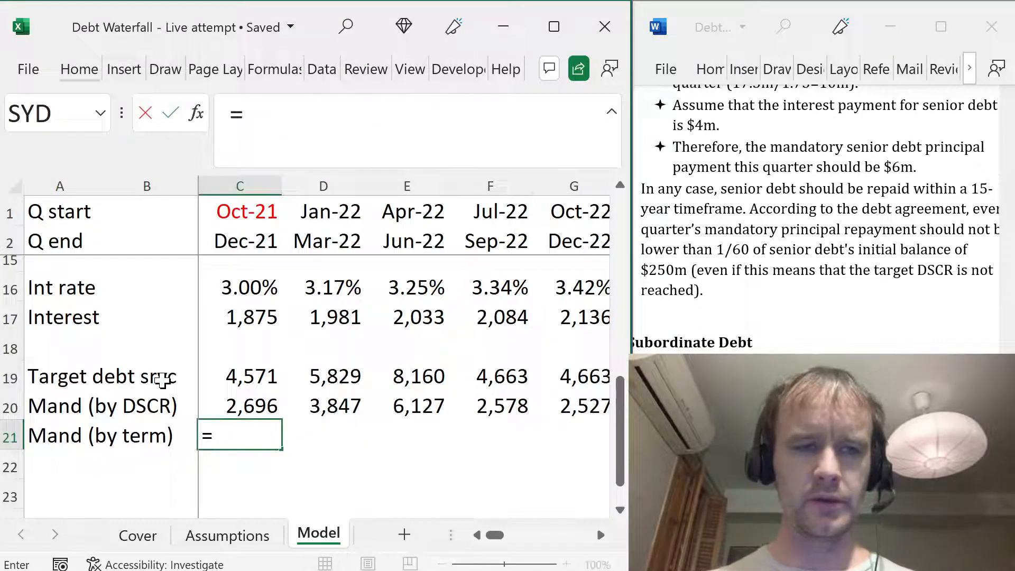
pyautogui.hotkey('ctrl', 'pageup')
pyautogui.click(369, 394)
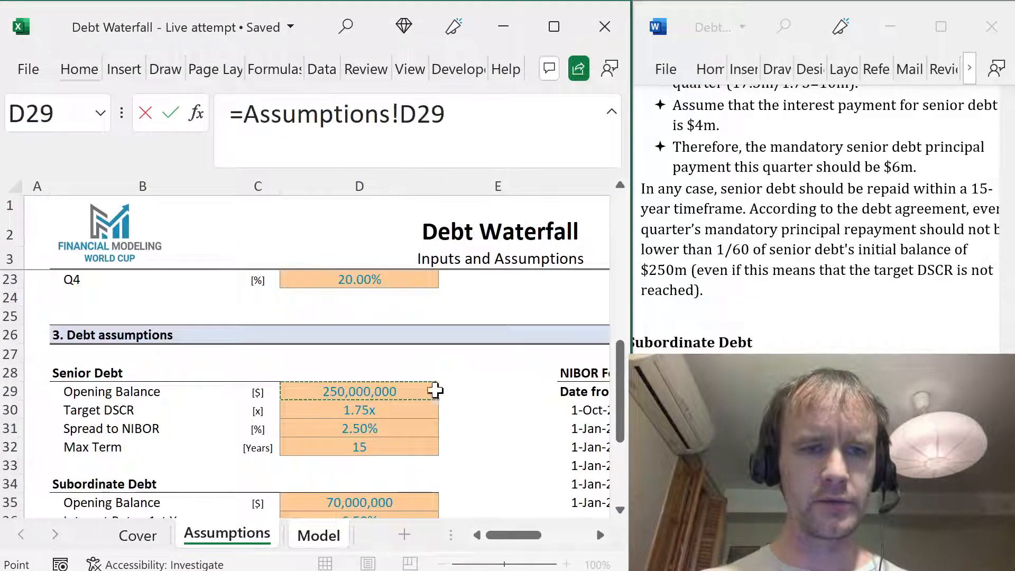
pyautogui.press('F4')
pyautogui.write('/')
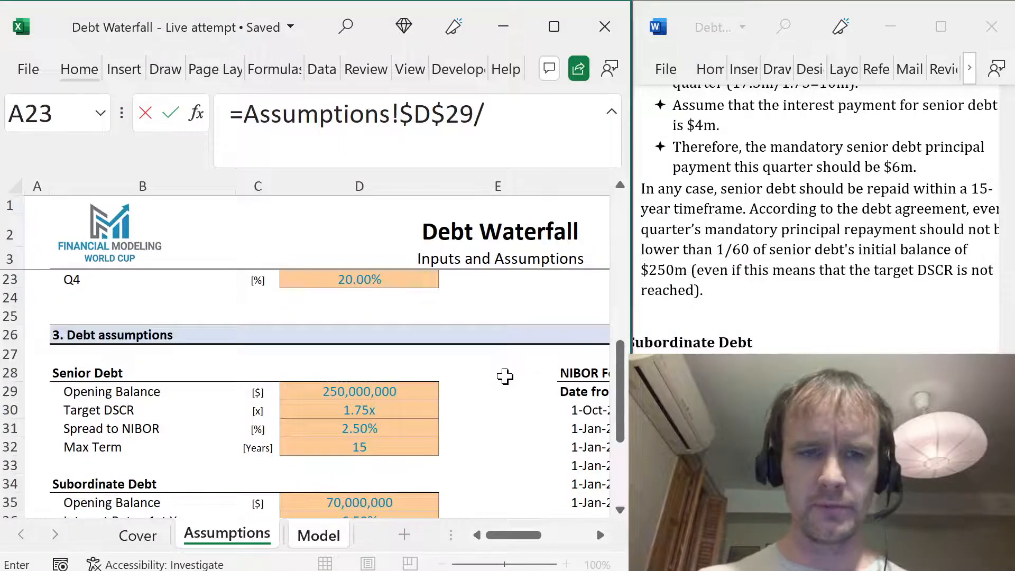
pyautogui.click(381, 447)
pyautogui.press('F4')
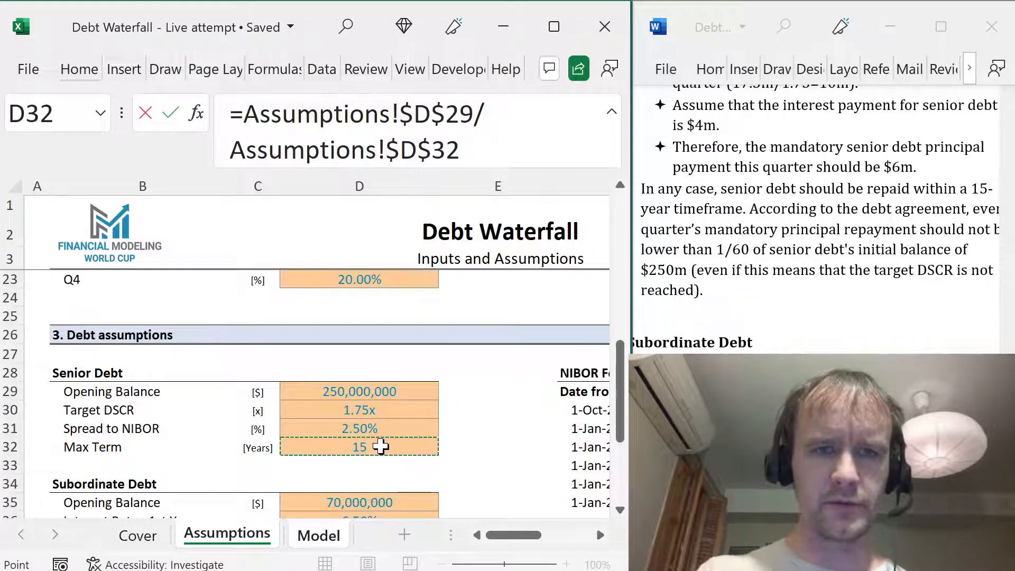
pyautogui.write('/4')
pyautogui.press('Return')
# - Copy the number format of C20 to C21 and fill the term-based repayment formula across all quarters
pyautogui.press('Up')
pyautogui.press('Up')
pyautogui.hotkey('ctrl', 'c')
pyautogui.press('Down')
pyautogui.hotkey('ctrl', 'alt', 'v')
pyautogui.press('t')
pyautogui.press('Return')
pyautogui.hotkey('ctrl', 'shift', 'Right')
pyautogui.hotkey('ctrl', 'r')
pyautogui.press('Up')
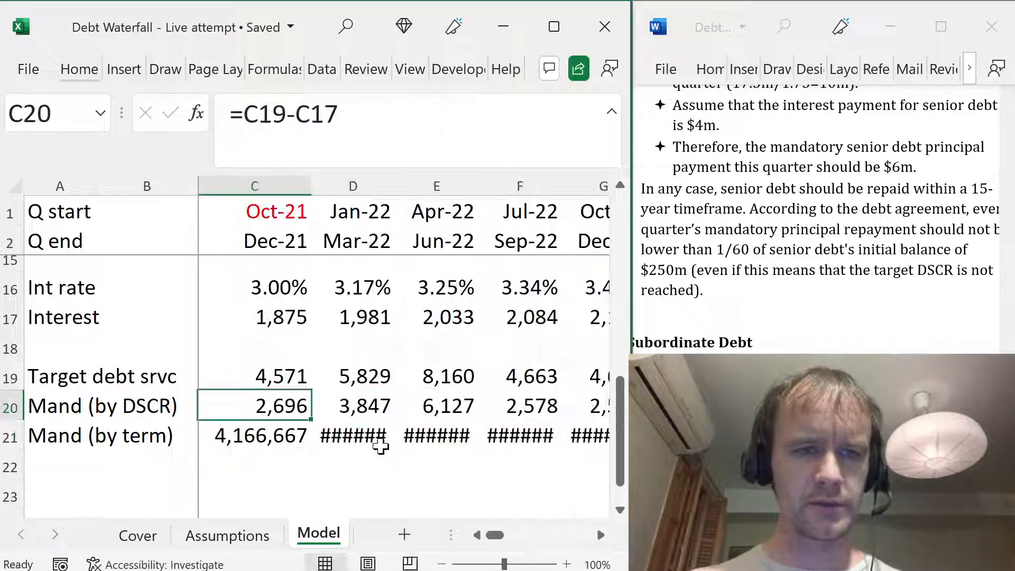
# - Extend the term-based repayment formula in C21 with a division by 1000 to convert it to thousands
pyautogui.press('Down')
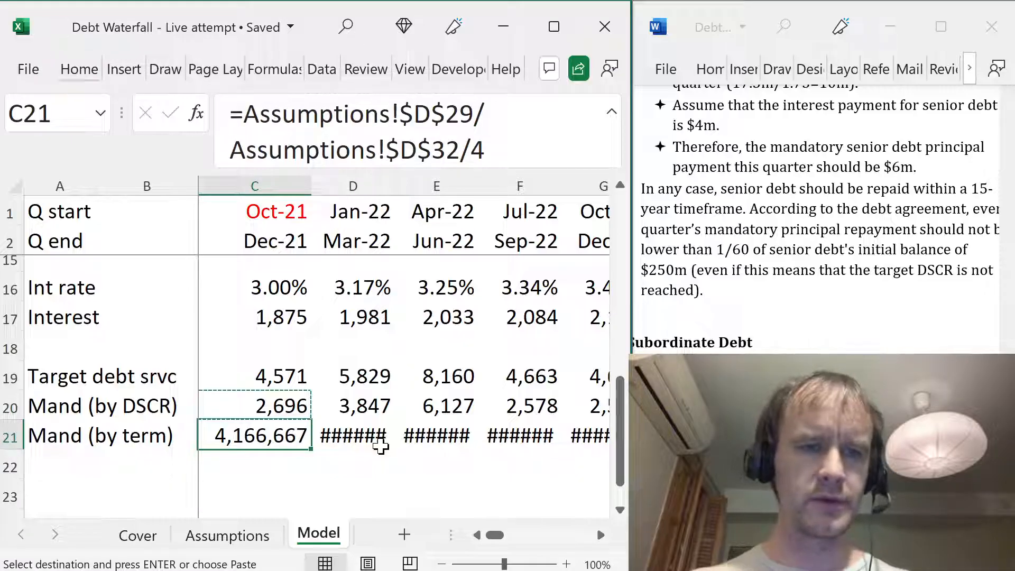
pyautogui.press('F2')
pyautogui.write('1000')
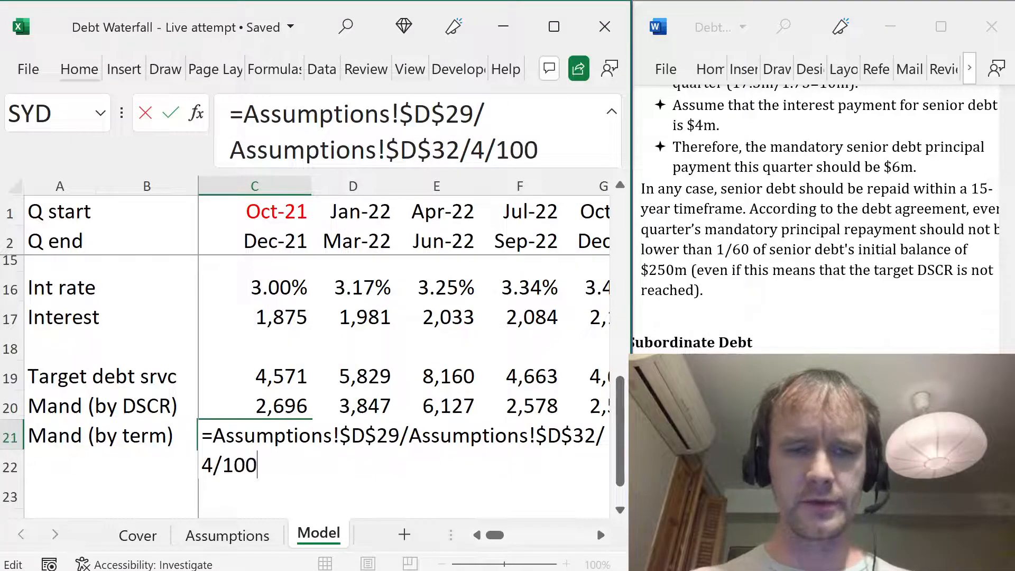
pyautogui.press('Return')
# - Match column C's width to column D's with Paste Special
pyautogui.press('Up')
pyautogui.press('Up')
pyautogui.press('Right')
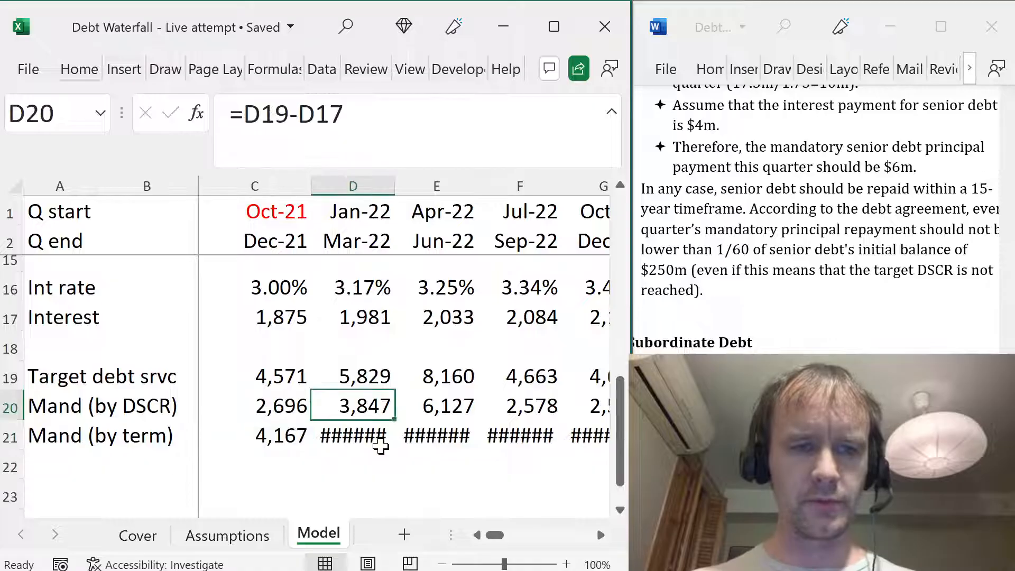
pyautogui.hotkey('ctrl', 'c')
pyautogui.press('Left')
pyautogui.hotkey('alt', 'e')
pyautogui.press('s')
pyautogui.press('t')
pyautogui.press('Return')
# - Fill the corrected term-based repayment formula in C21 across all quarters
pyautogui.press('Down')
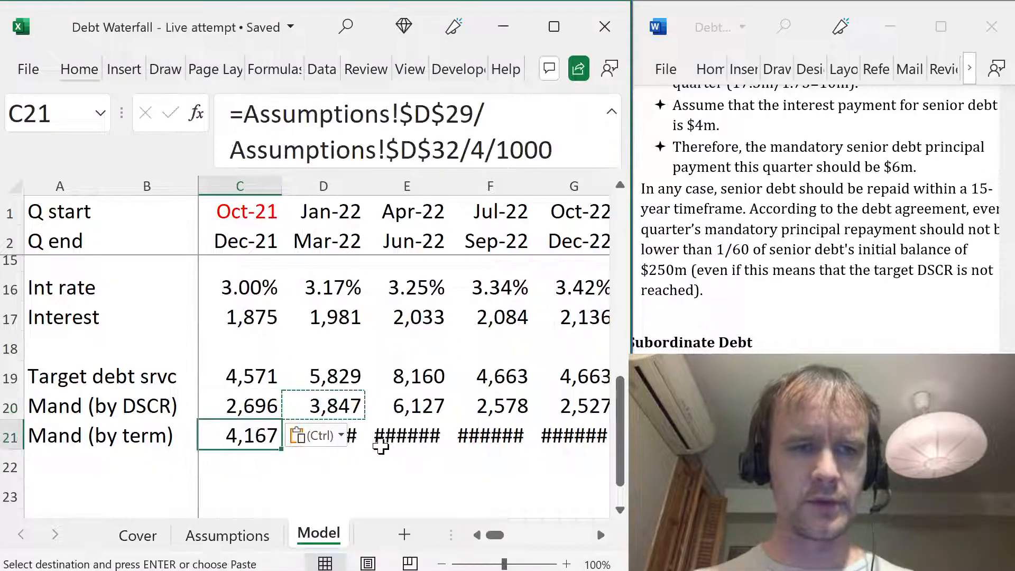
pyautogui.hotkey('ctrl', 'shift', 'Right')
pyautogui.hotkey('ctrl', 'r')
pyautogui.press('Left')
pyautogui.press('Right')
pyautogui.press('Up')
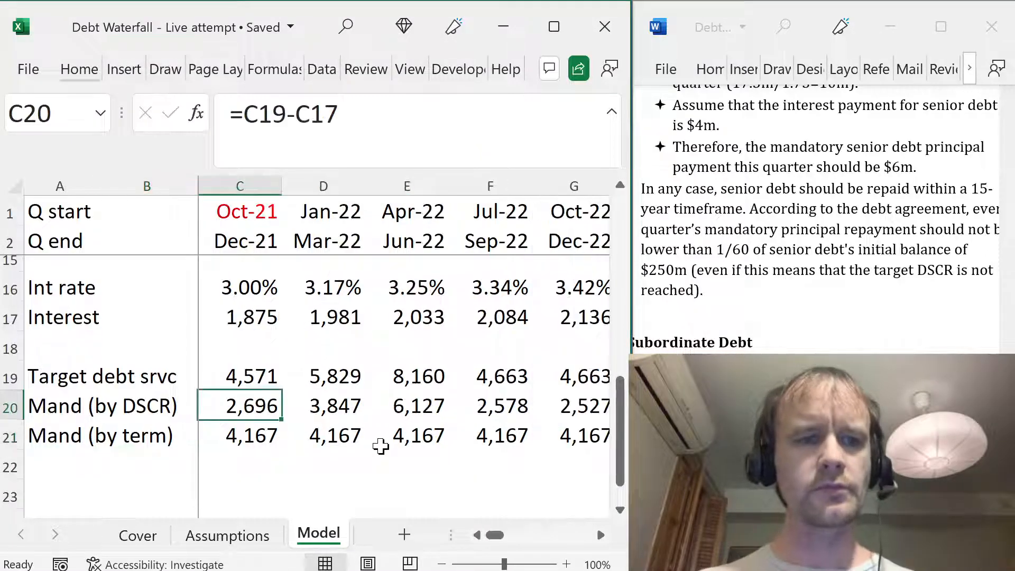
# - Calculate the first quarter's mandatory repayment in C12 as =-MAX(C20:C21)
pyautogui.press('Up')
pyautogui.press('Up')
pyautogui.press('Up')
pyautogui.press('Up')
pyautogui.press('Up')
pyautogui.press('Up')
pyautogui.press('Up')
pyautogui.press('Up')
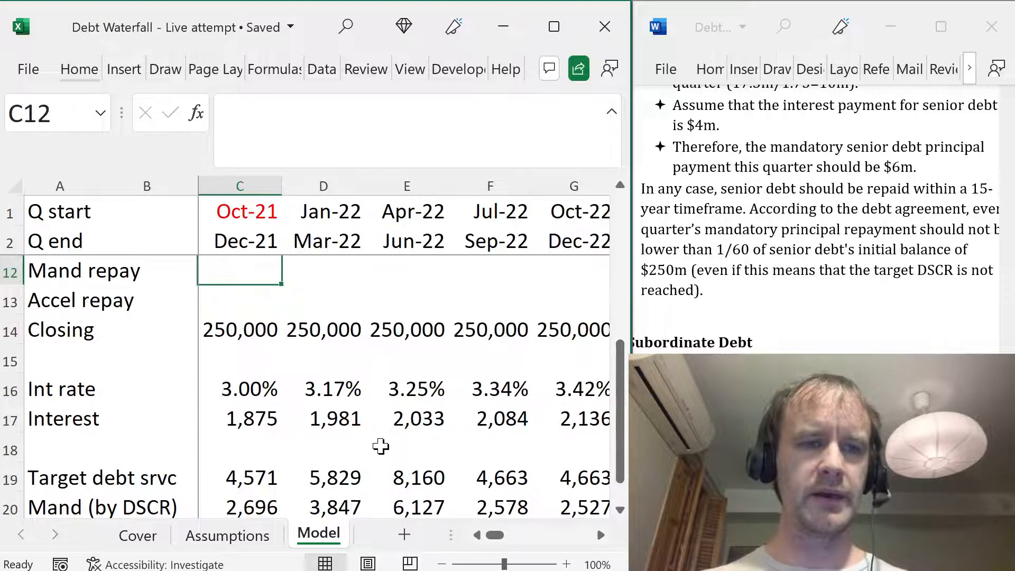
pyautogui.write('=')
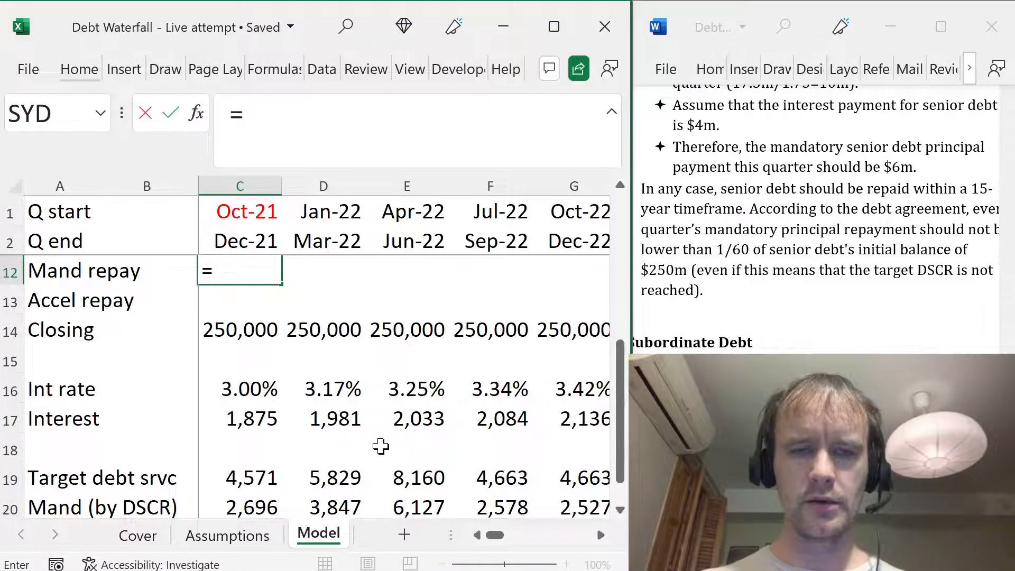
pyautogui.write('max')
pyautogui.press('Tab')
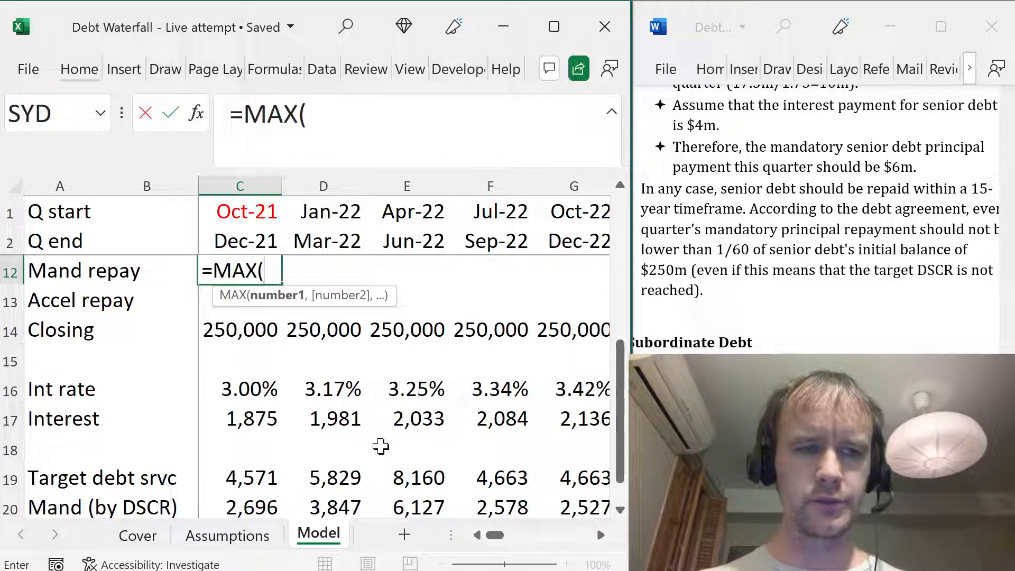
pyautogui.click(252, 509)
pyautogui.moveTo(251, 508); pyautogui.dragTo(250, 510)
pyautogui.write(')')
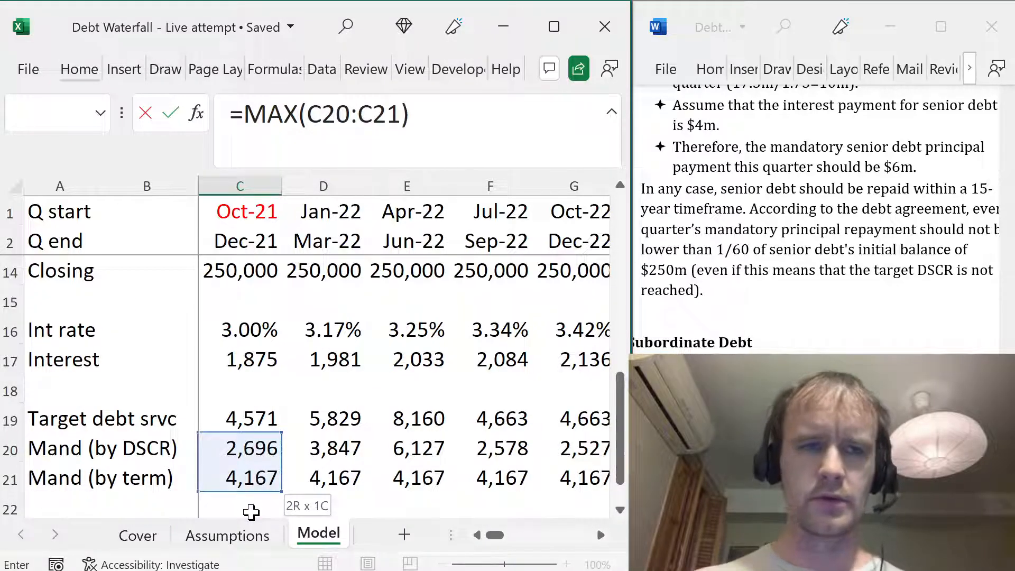
pyautogui.click(244, 114)
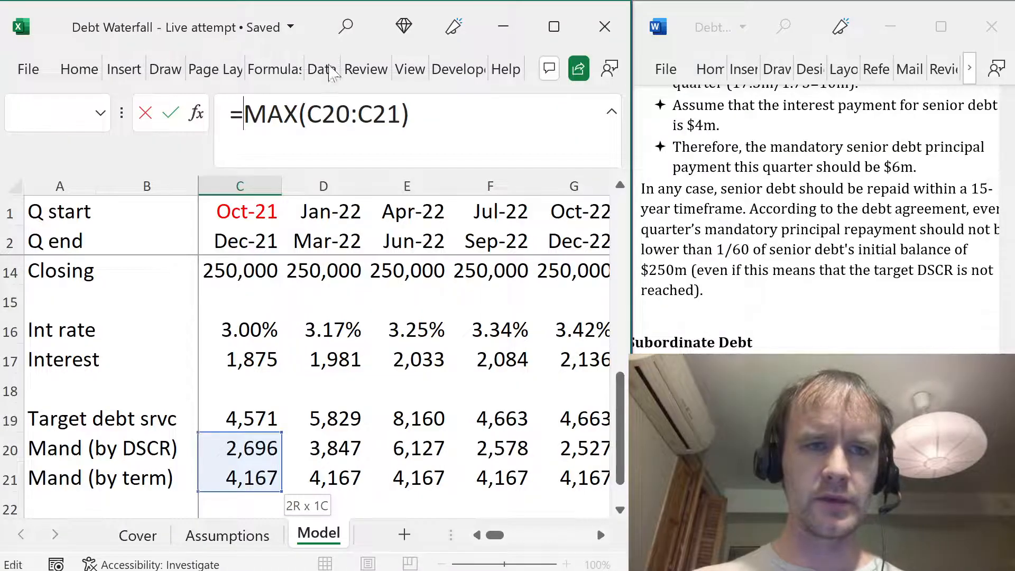
pyautogui.write('-')
pyautogui.hotkey('ctrl', 'Return')
# - Fill the mandatory repayment formula in C12 across all quarters
pyautogui.press('Up')
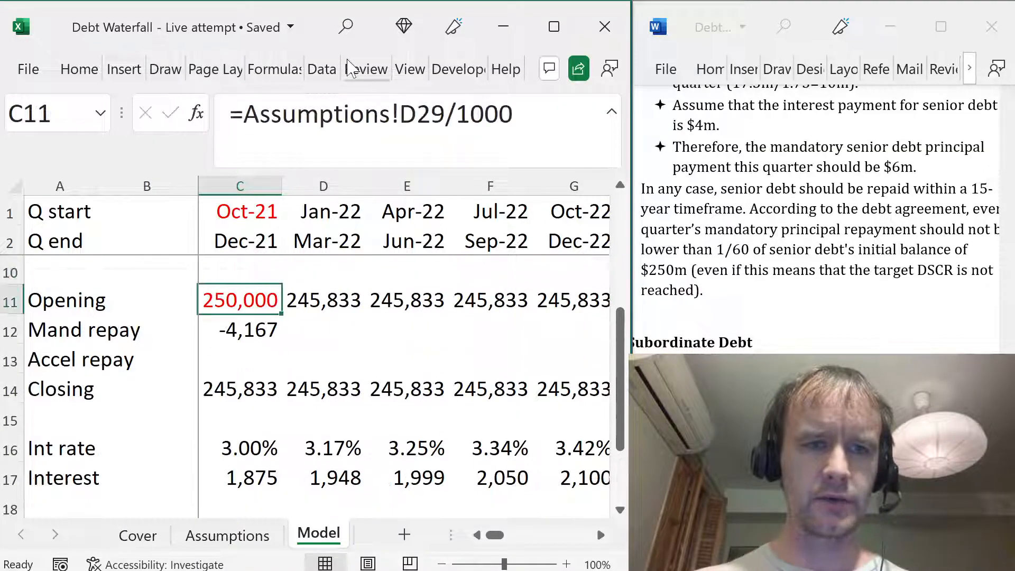
pyautogui.press('Down')
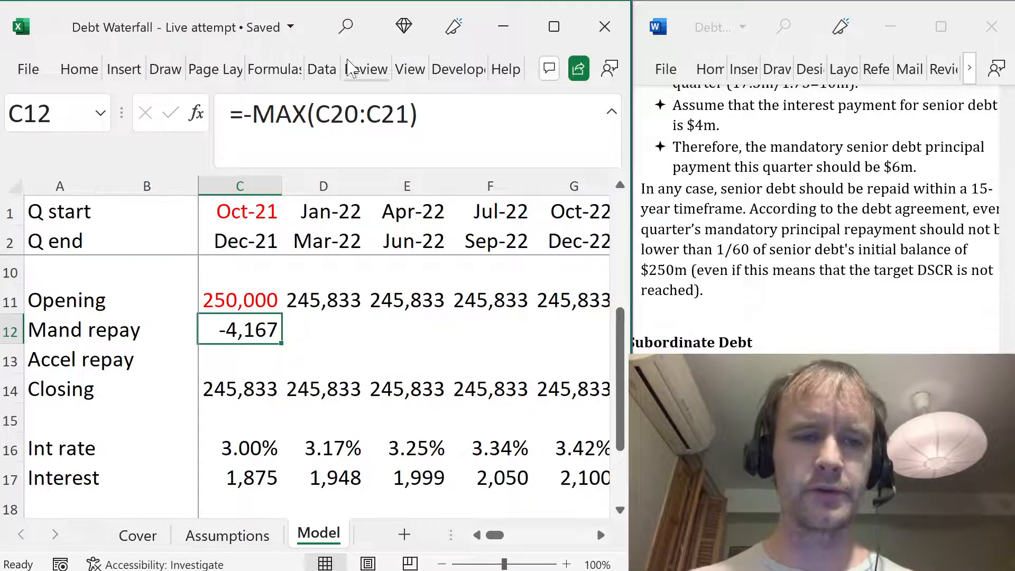
pyautogui.hotkey('ctrl', 'shift', 'Right')
pyautogui.hotkey('ctrl', 'r')
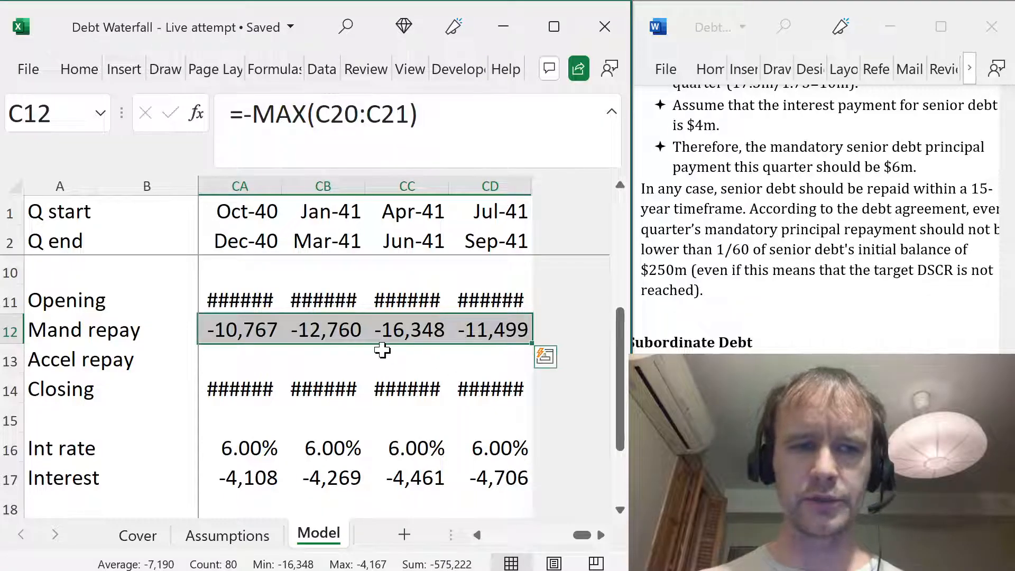
# - Examine the opening balance, mandatory repayment and closing balance across the quarters up to the point where the senior debt is fully repaid
pyautogui.press('Left')
pyautogui.press('Right')
pyautogui.press('Right')
pyautogui.press('Right')
pyautogui.press('Right')
pyautogui.press('Right')
pyautogui.press('Right')
pyautogui.press('Right')
pyautogui.press('Right')
pyautogui.press('Right')
pyautogui.press('Right')
pyautogui.press('Right')
pyautogui.press('Right')
pyautogui.press('Right')
pyautogui.press('Right')
pyautogui.press('Right')
pyautogui.press('Right')
pyautogui.press('Right')
pyautogui.press('Right')
pyautogui.press('Right')
pyautogui.press('Right')
pyautogui.press('Right')
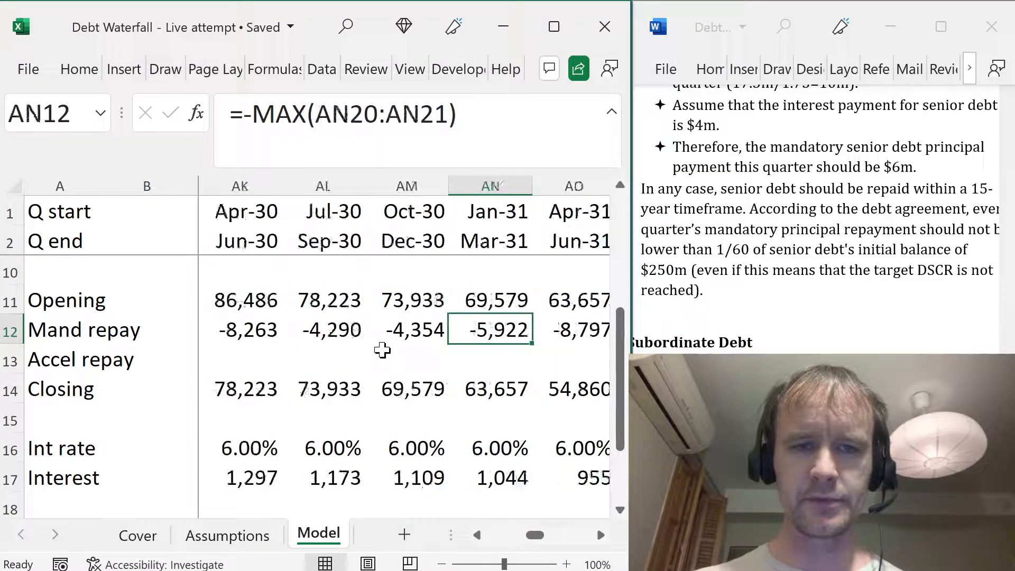
pyautogui.press('Right')
pyautogui.press('Right')
pyautogui.press('Right')
pyautogui.press('Right')
pyautogui.press('Right')
pyautogui.press('Right')
pyautogui.press('Right')
pyautogui.press('Right')
pyautogui.press('Left')
pyautogui.press('Left')
pyautogui.press('Left')
pyautogui.press('Left')
pyautogui.press('Left')
pyautogui.press('Left')
pyautogui.press('Left')
pyautogui.press('Left')
pyautogui.press('Left')
pyautogui.press('Left')
pyautogui.press('Left')
pyautogui.press('Left')
pyautogui.press('Left')
pyautogui.press('Left')
pyautogui.press('Left')
pyautogui.press('Left')
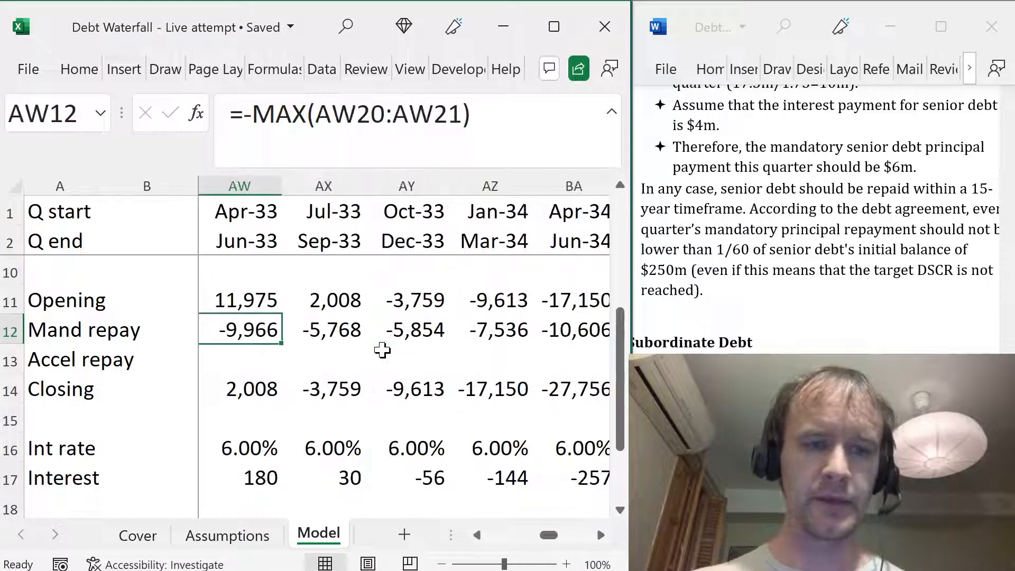
# - Cap the first quarter's mandatory repayment in C12 at the opening balance with =-MIN(MAX(C20:C21),C11)
pyautogui.press('Right')
pyautogui.press('Right')
pyautogui.hotkey('ctrl', 'Left')
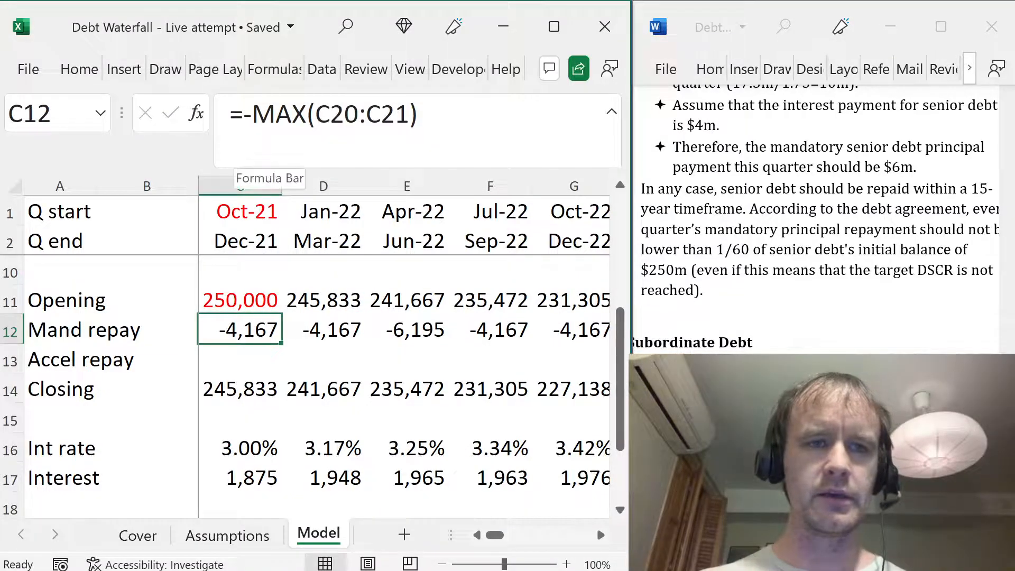
pyautogui.click(252, 114)
pyautogui.write('min')
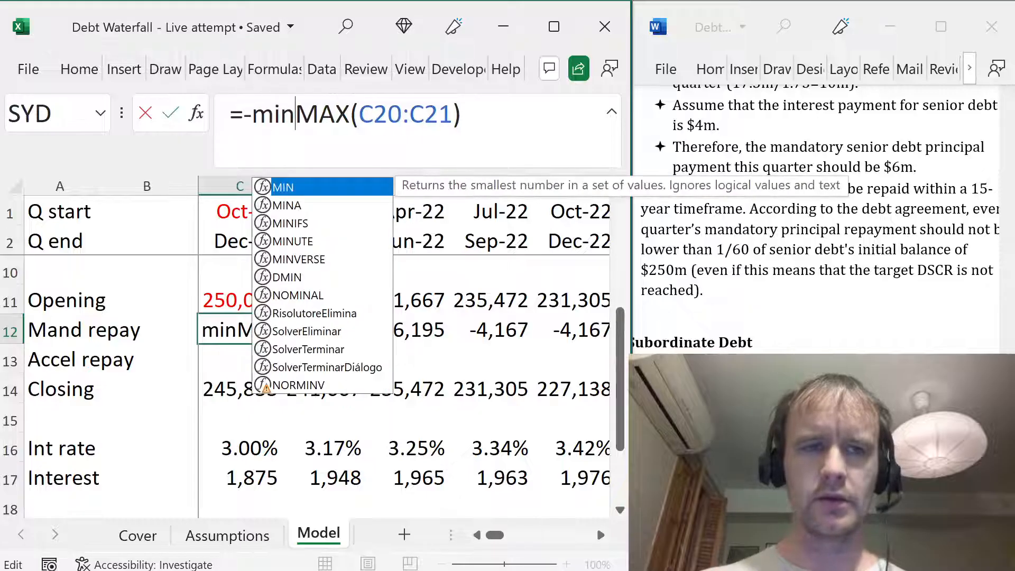
pyautogui.press('Tab')
pyautogui.press('End')
pyautogui.write(',')
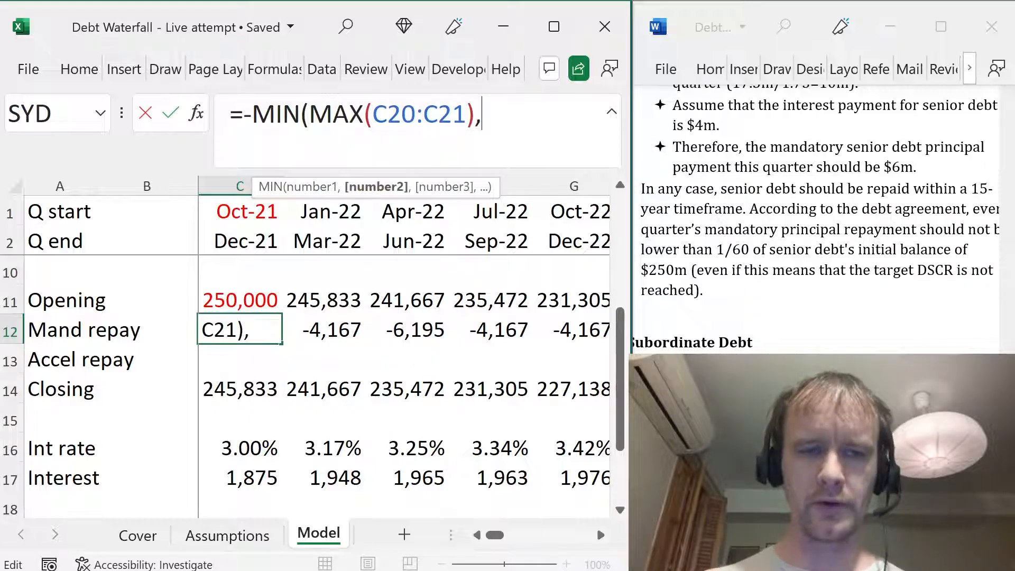
pyautogui.click(234, 299)
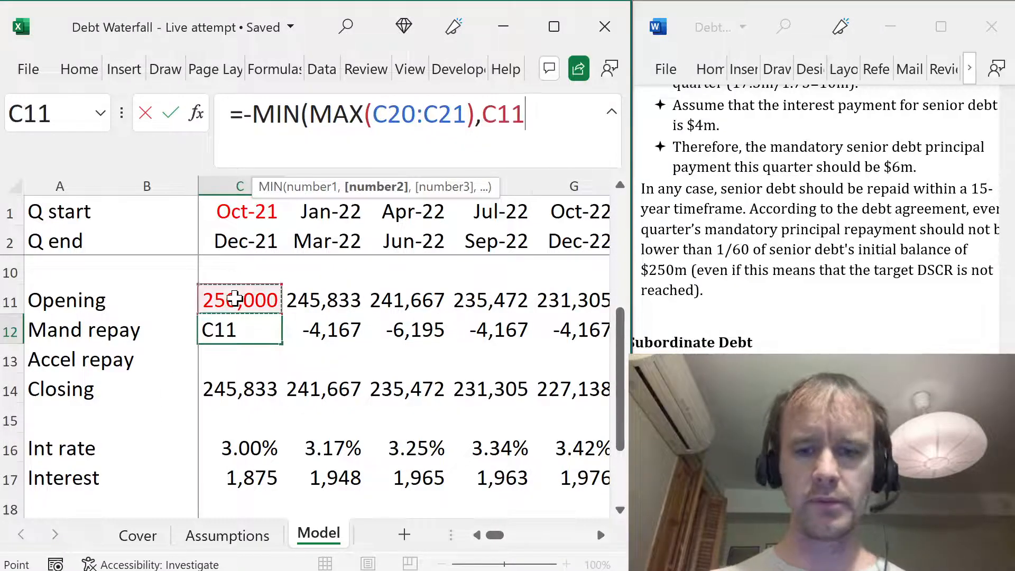
pyautogui.write(')')
pyautogui.press('Return')
# - Fill the capped mandatory repayment formula in C12 across all quarters
pyautogui.hotkey('ctrl', 'shift', 'Right')
pyautogui.hotkey('ctrl', 'r')
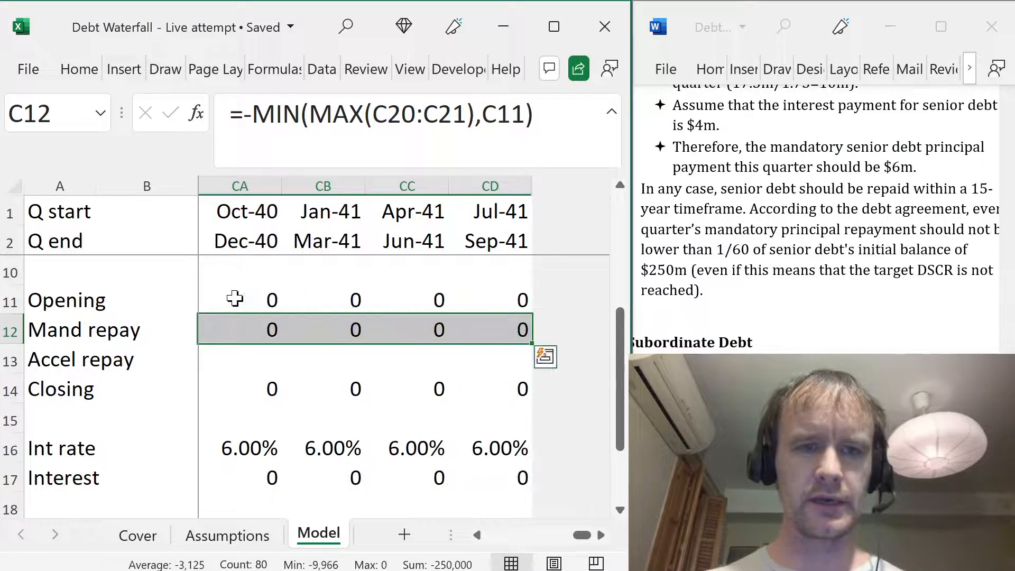
pyautogui.press('Right')
pyautogui.hotkey('ctrl', 'Right')
pyautogui.press('Left')
pyautogui.press('Left')
pyautogui.press('Left')
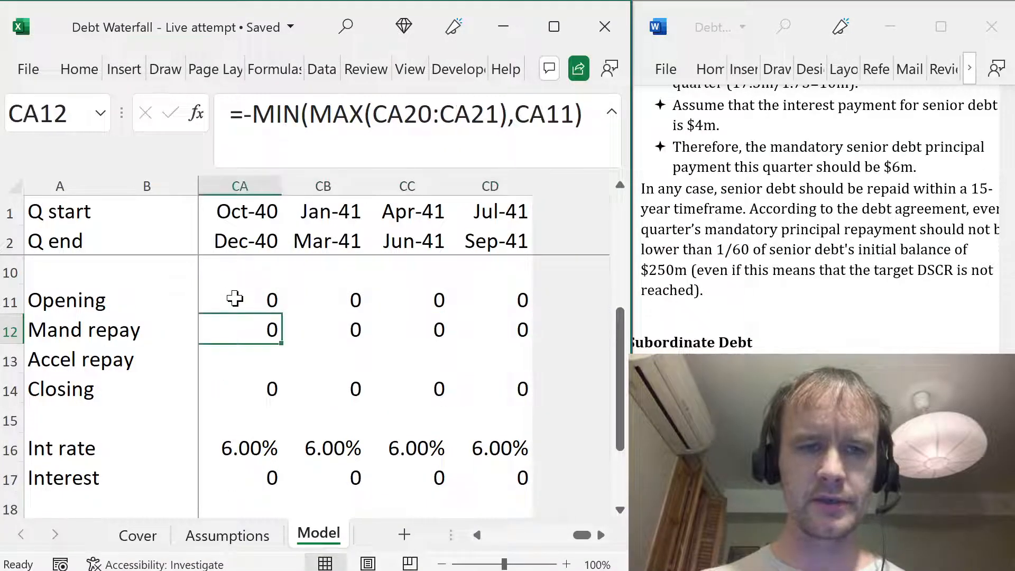
# - Apply the custom number format #,##0;-#,##0;- to the senior debt rows from Opening to Closing across all quarters
pyautogui.hotkey('ctrl', 'Left')
pyautogui.press('Left')
pyautogui.click(235, 299)
pyautogui.hotkey('shift', 'Down')
pyautogui.hotkey('shift', 'Down')
pyautogui.hotkey('shift', 'Down')
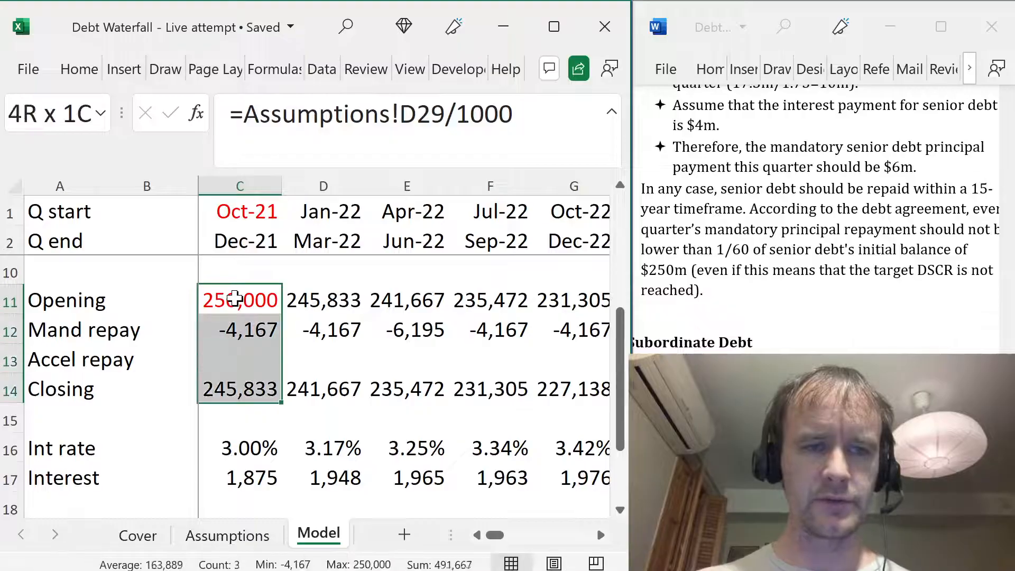
pyautogui.hotkey('ctrl', 'shift', 'Right')
pyautogui.hotkey('ctrl', '1')
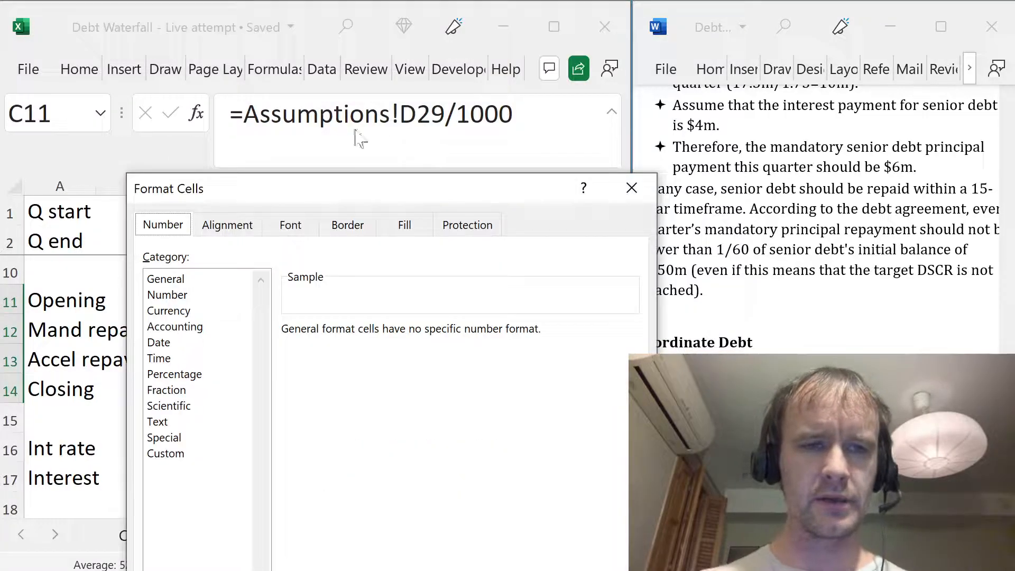
pyautogui.click(190, 455)
pyautogui.press('Tab')
pyautogui.write('0')
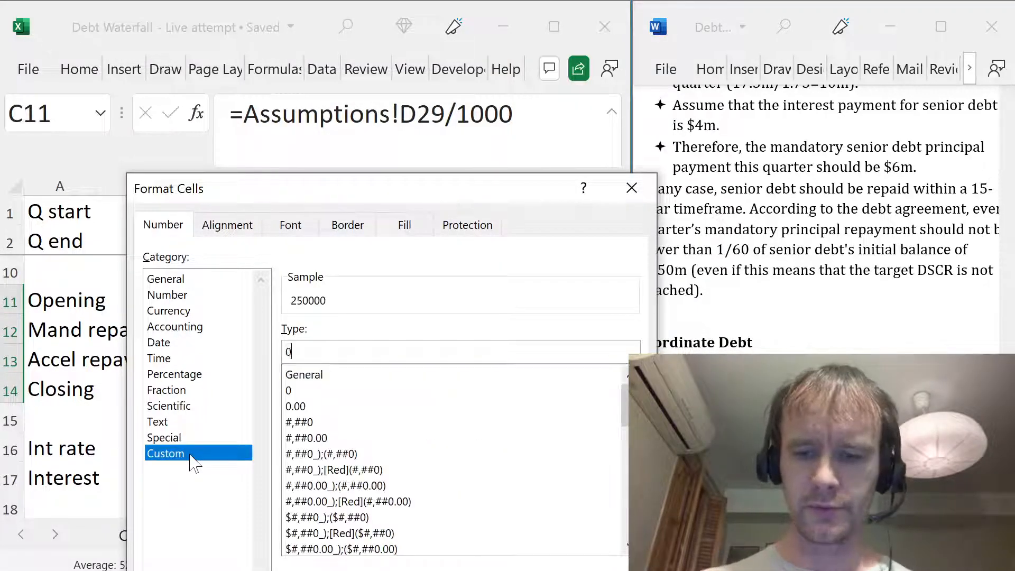
pyautogui.write(',##0;-#,##0;-')
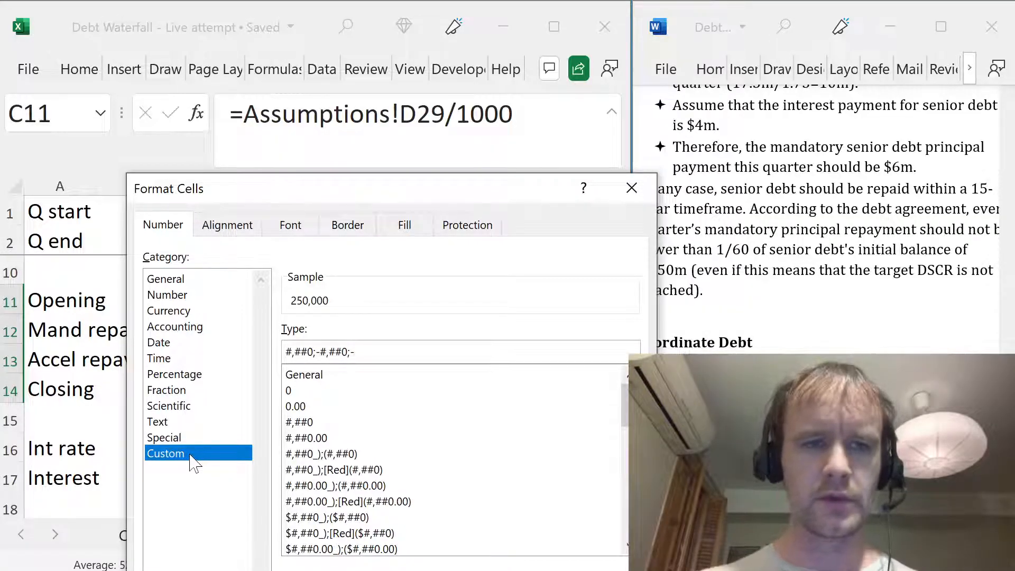
pyautogui.press('Return')
# - Copy the number format of D11 onto the senior debt Interest row across all quarters
pyautogui.press('Left')
pyautogui.press('Right')
pyautogui.hotkey('ctrl', 'c')
pyautogui.press('Right')
pyautogui.press('Escape')
pyautogui.hotkey('ctrl', 'c')
pyautogui.press('Left')
pyautogui.press('Down')
pyautogui.press('Down')
pyautogui.press('Down')
pyautogui.press('Down')
pyautogui.press('Down')
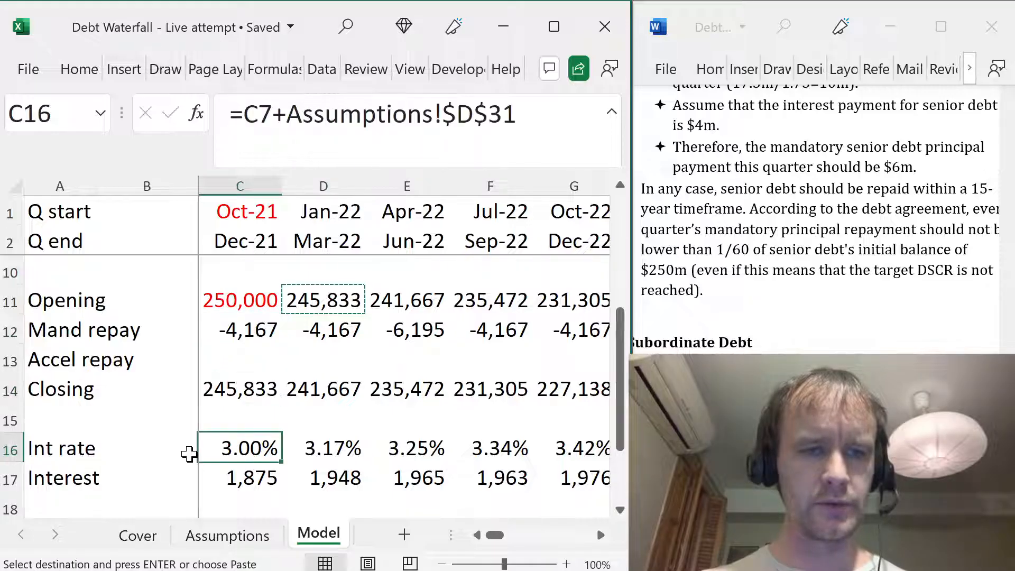
pyautogui.press('Down')
pyautogui.hotkey('ctrl', 'shift', 'Right')
pyautogui.hotkey('ctrl', 'alt', 'v')
pyautogui.press('t')
pyautogui.press('Return')
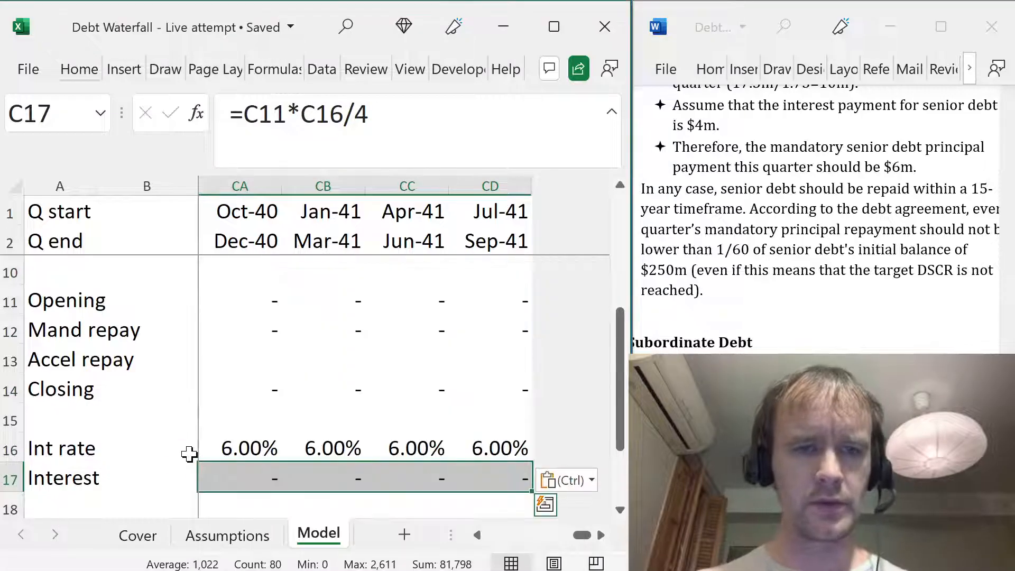
# - Copy the Senior debt header row to row 23, below the mandatory repayment calculations
pyautogui.press('Left')
pyautogui.press('Right')
pyautogui.press('Left')
pyautogui.press('Up')
pyautogui.press('Up')
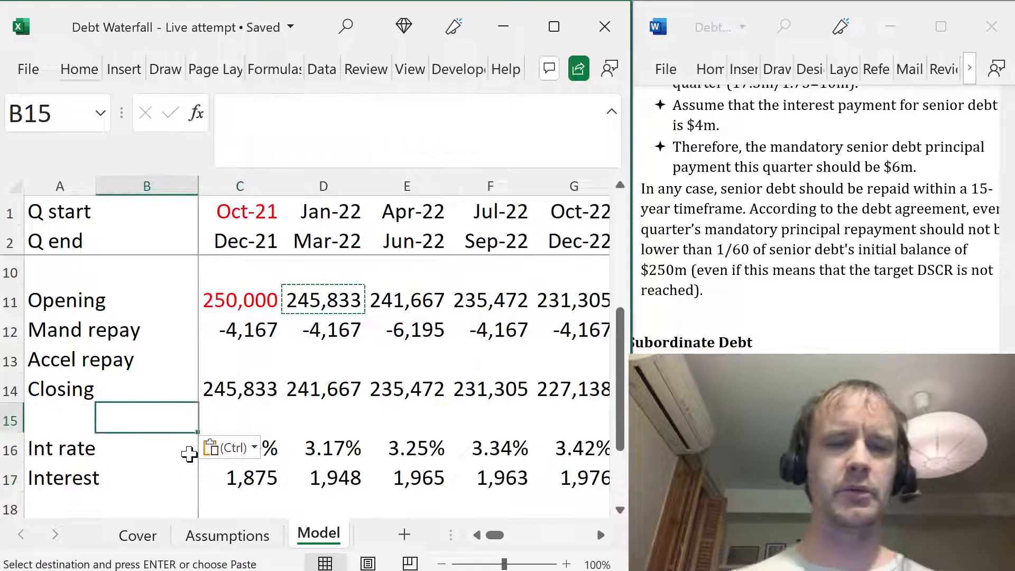
pyautogui.press('Left')
pyautogui.press('Up')
pyautogui.press('Up')
pyautogui.press('Up')
pyautogui.press('Up')
pyautogui.press('Up')
pyautogui.press('Up')
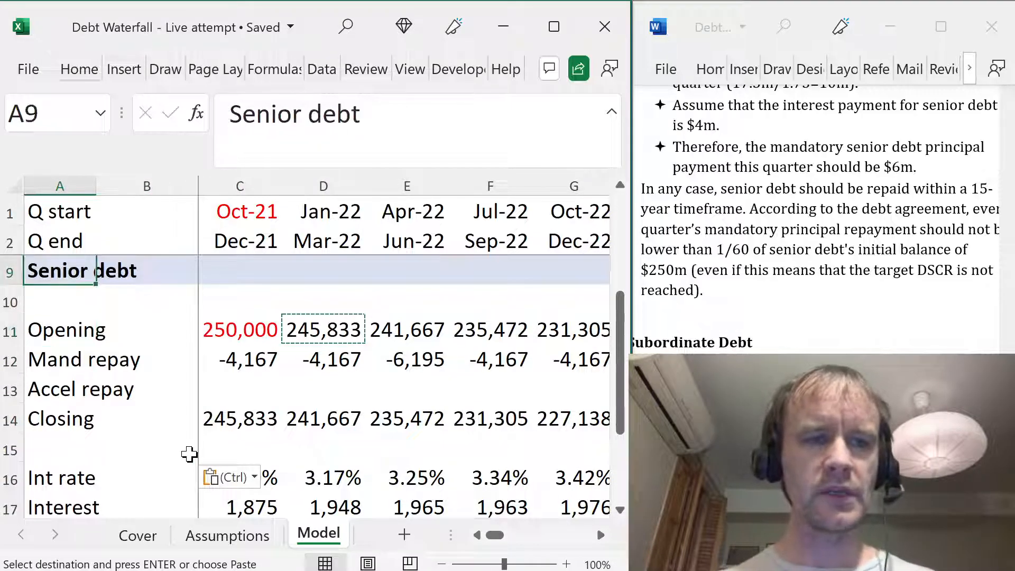
pyautogui.hotkey('shift', 'space')
pyautogui.hotkey('ctrl', 'c')
pyautogui.press('Down')
pyautogui.press('Down')
pyautogui.press('Down')
pyautogui.press('Down')
pyautogui.press('Down')
pyautogui.press('Down')
pyautogui.press('Down')
pyautogui.press('Down')
pyautogui.press('Down')
pyautogui.press('Down')
pyautogui.press('Down')
pyautogui.press('Down')
pyautogui.press('Down')
pyautogui.press('Down')
pyautogui.press('Down')
pyautogui.press('Up')
pyautogui.hotkey('shift', 'space')
pyautogui.hotkey('ctrl', 'v')
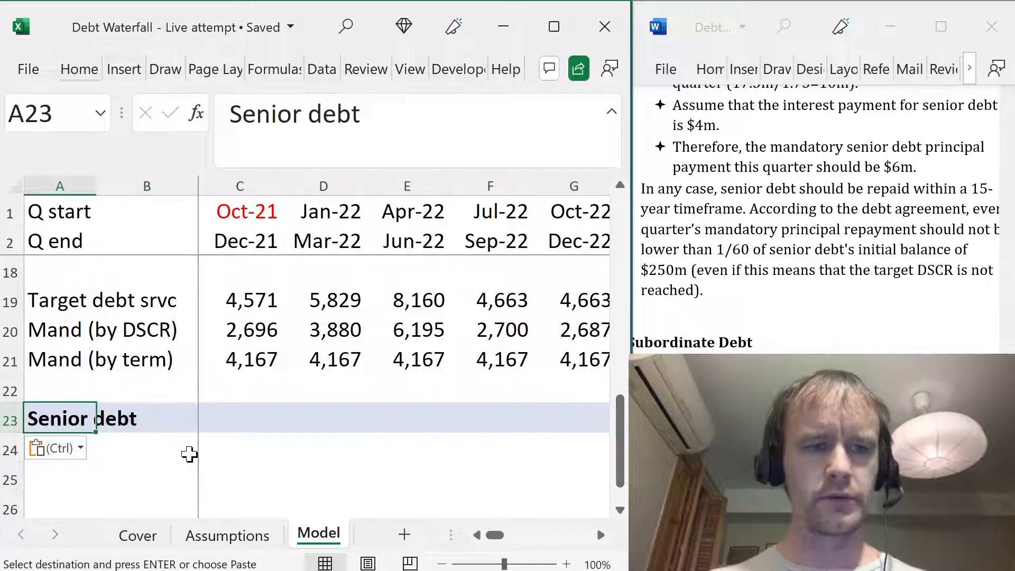
# - Retitle the copied section header in A23 as Subordinated debt
pyautogui.write('Subordi')
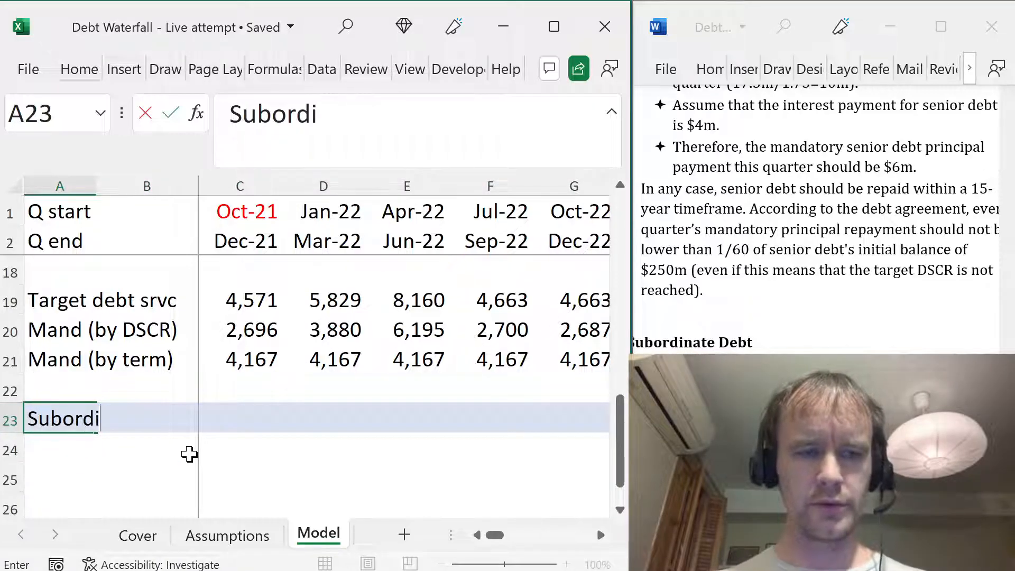
pyautogui.write('nated debt')
pyautogui.press('Return')
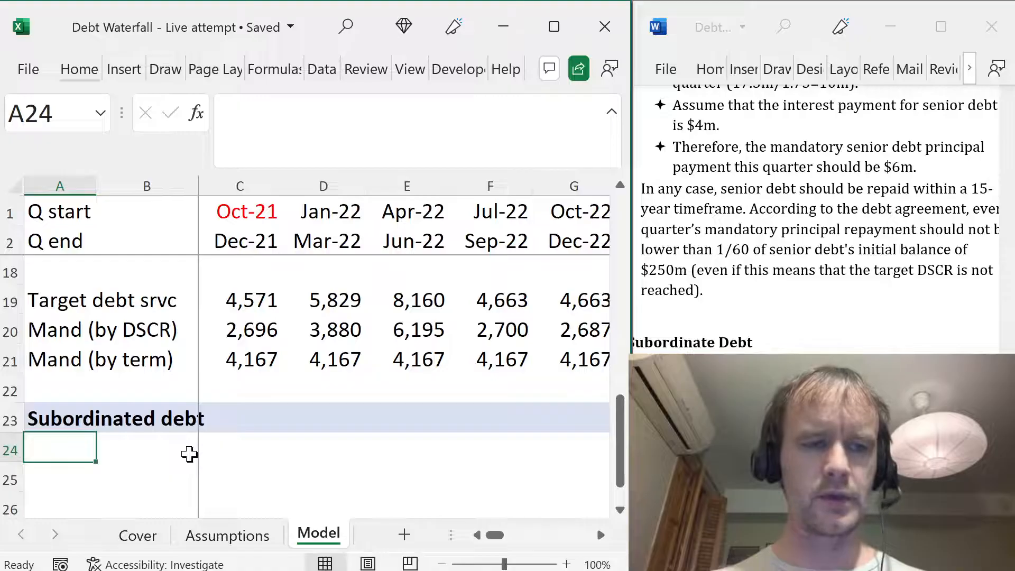
pyautogui.press('Down')
pyautogui.press('Up')
# - Read the Subordinate Debt section of the case document and compare it with the subordinate debt inputs on the Assumptions sheet
pyautogui.click(828, 246)
pyautogui.scroll(-3, 828, 246)
pyautogui.scroll(-1, 827, 246)
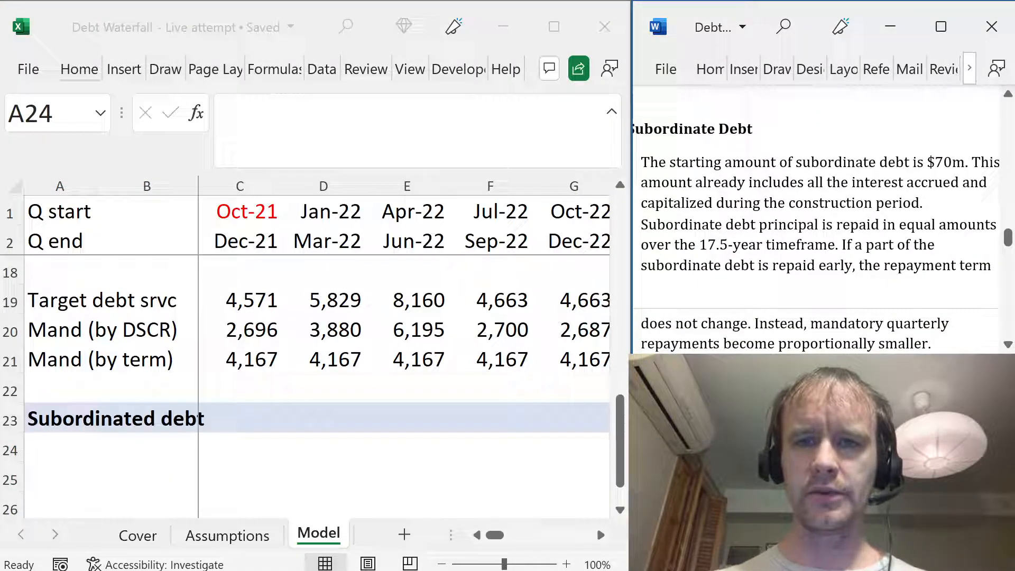
pyautogui.click(437, 301)
pyautogui.hotkey('ctrl', 'pageup')
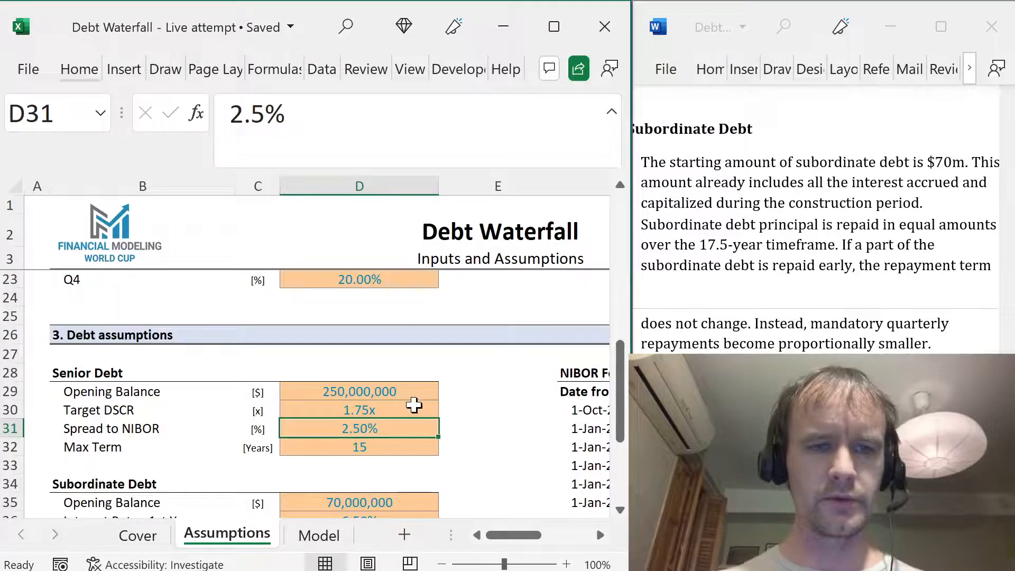
pyautogui.scroll(-2, 410, 402)
pyautogui.click(345, 370)
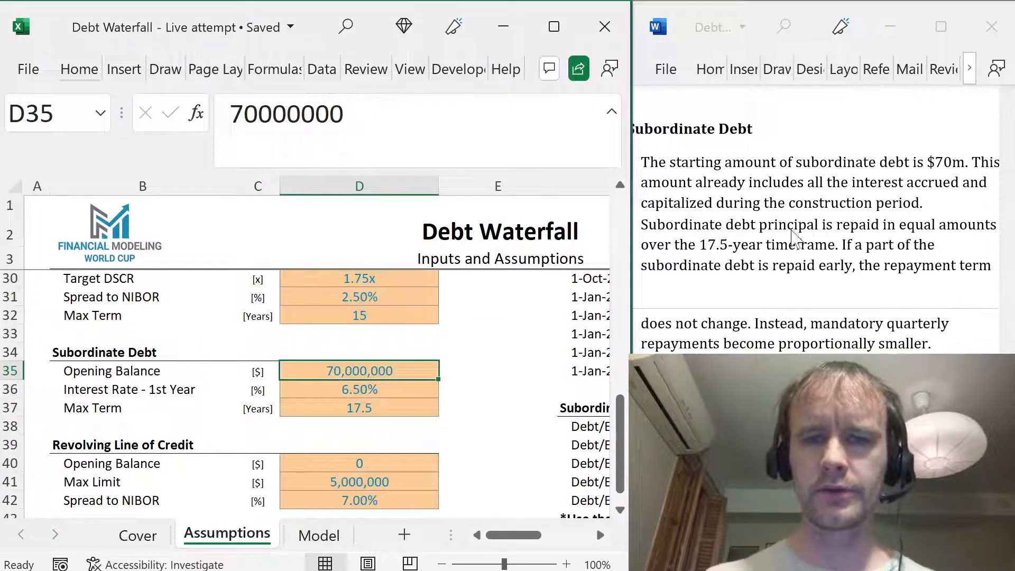
pyautogui.click(767, 241)
pyautogui.scroll(-1, 767, 240)
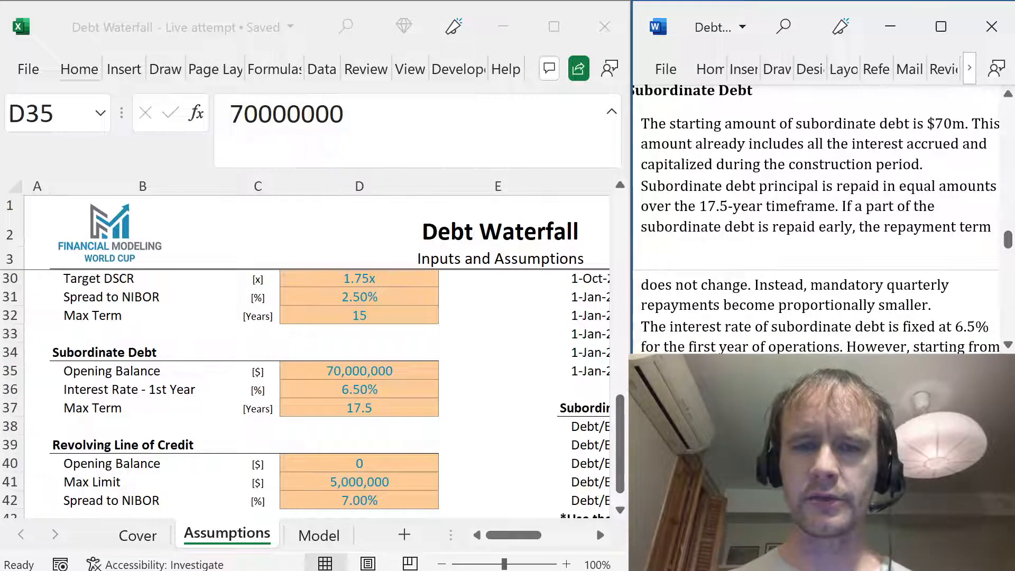
pyautogui.click(392, 408)
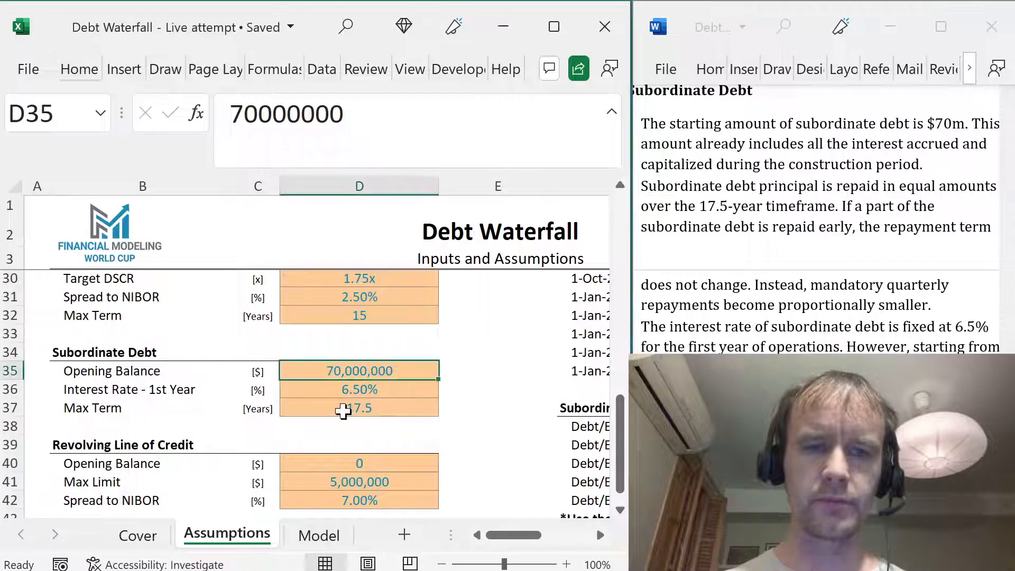
pyautogui.click(341, 410)
pyautogui.click(315, 373)
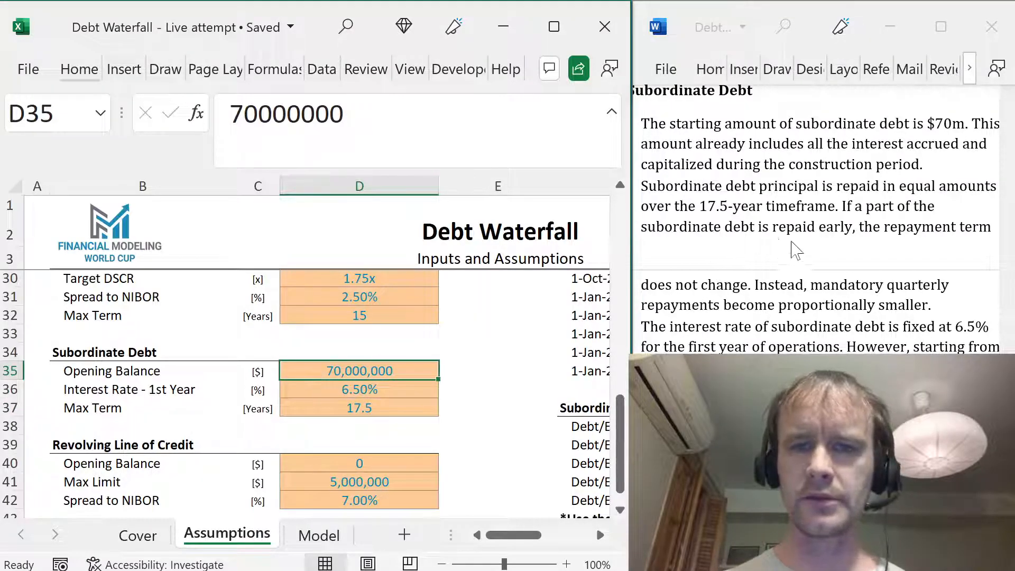
pyautogui.scroll(-2, 827, 250)
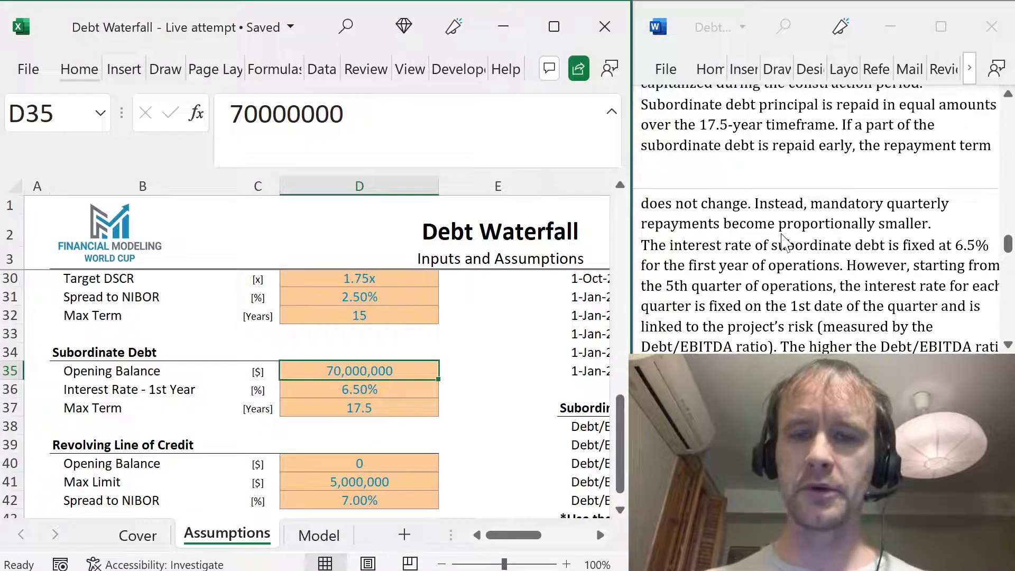
# - Work out the quarterly subordinate debt repayment in scratch cell E35 as =D35/D37/4, and clear the cell
pyautogui.click(455, 374)
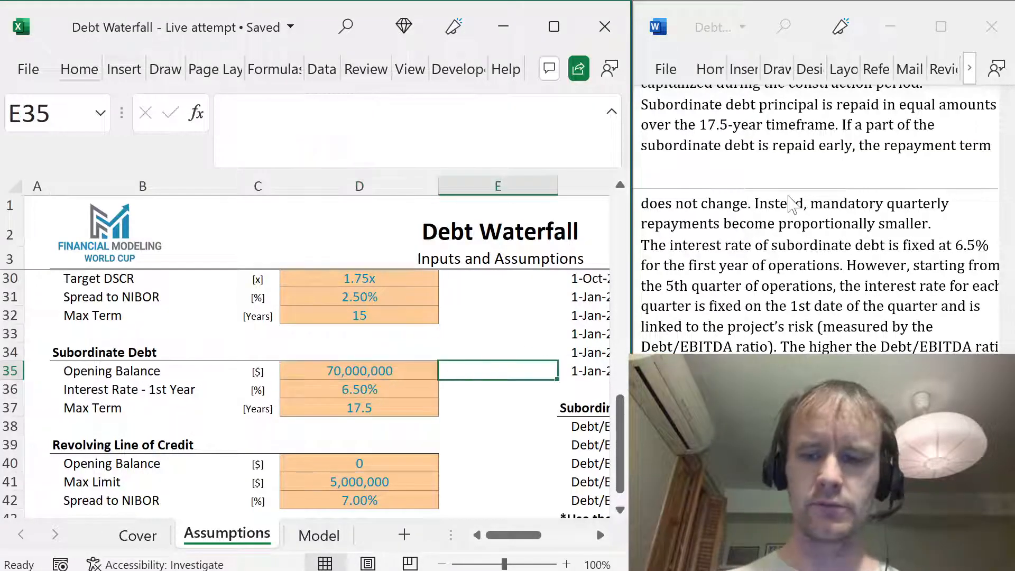
pyautogui.write('=')
pyautogui.press('Left')
pyautogui.write('/')
pyautogui.press('Down')
pyautogui.press('Down')
pyautogui.write('/4')
pyautogui.press('Return')
pyautogui.press('Up')
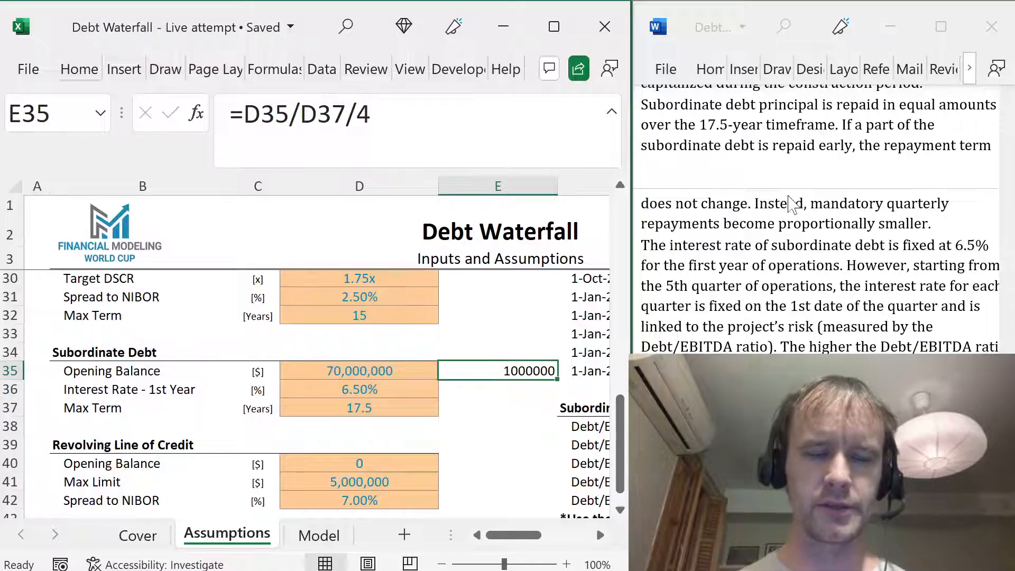
pyautogui.hotkey('ctrl', 'shift', '1')
pyautogui.press('Delete')
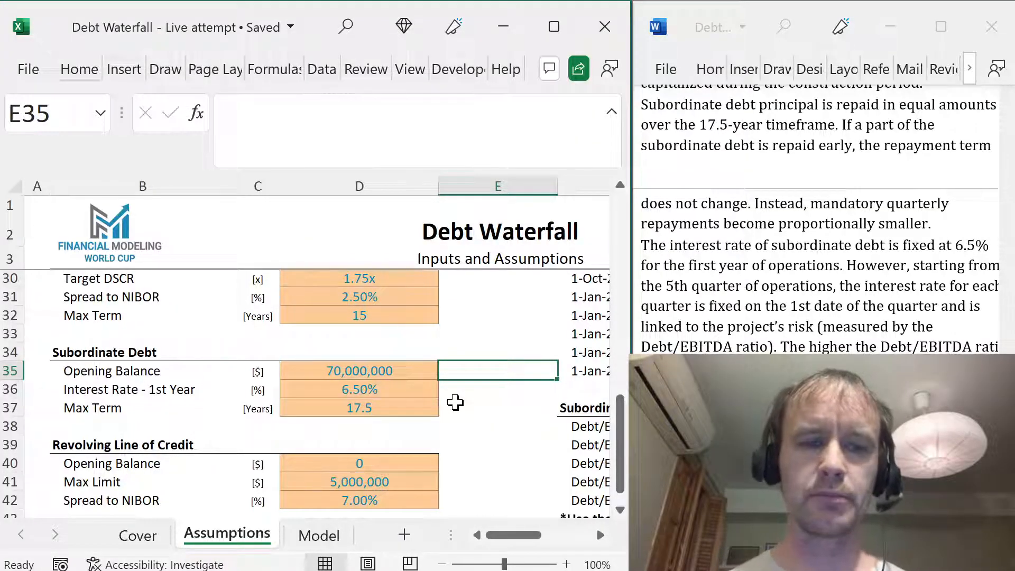
# - Label row 25 of the Model sheet's subordinated debt section as Remaining periods
pyautogui.hotkey('ctrl', 'pagedown')
pyautogui.press('Down')
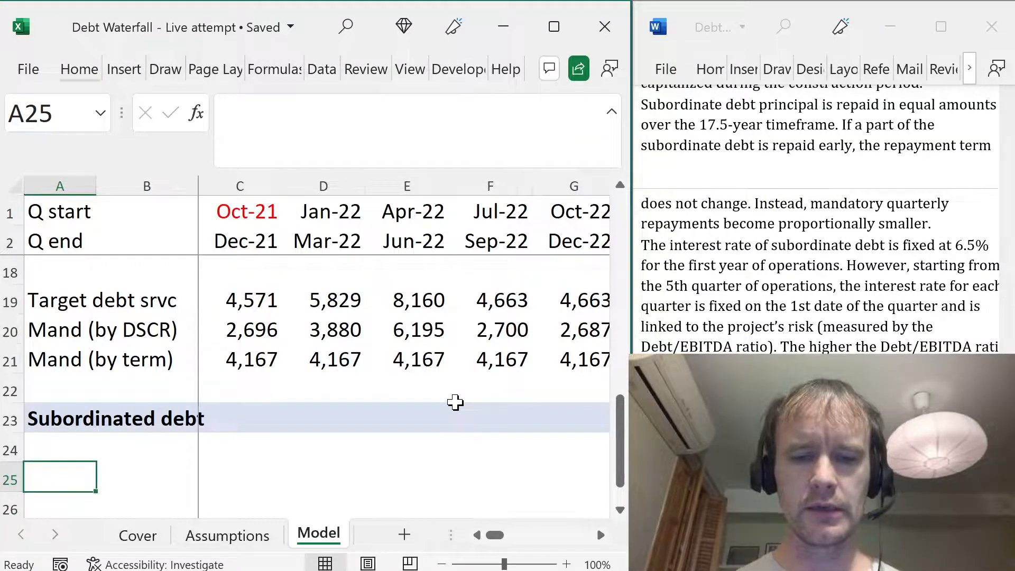
pyautogui.write('Rema')
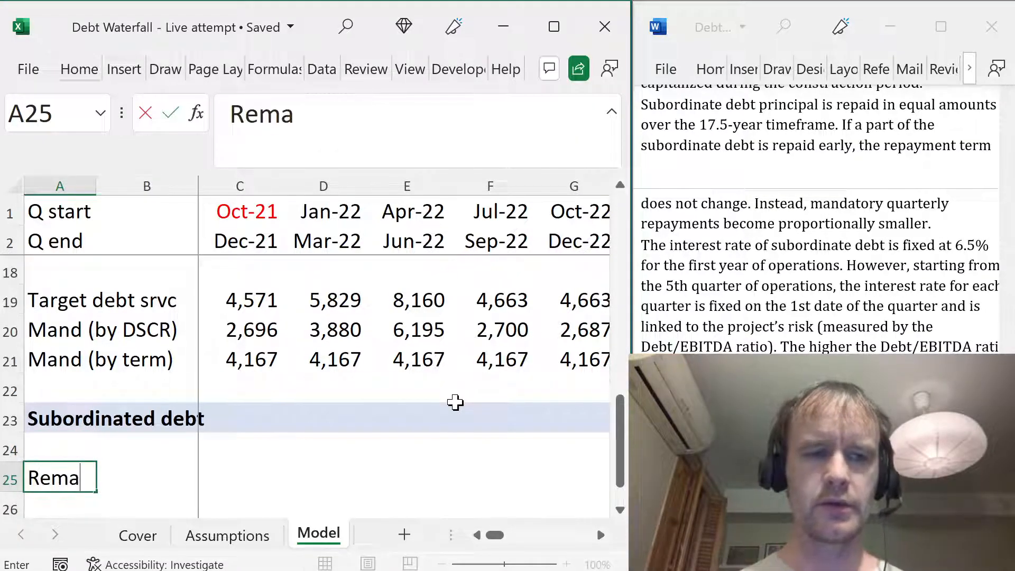
pyautogui.write('ining periods')
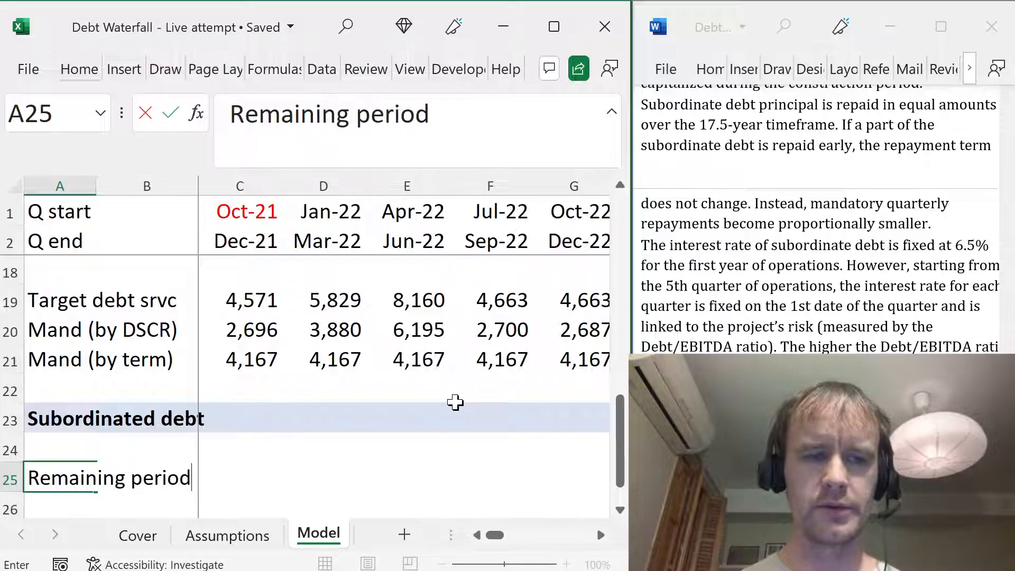
pyautogui.press('Return')
pyautogui.press('Up')
pyautogui.press('Right')
pyautogui.press('Right')
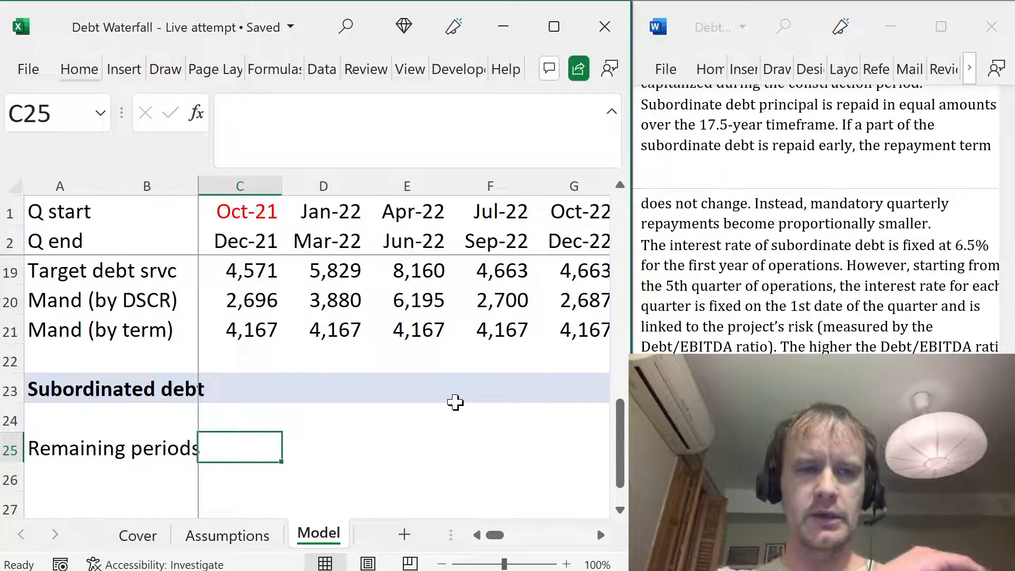
pyautogui.write('=seq')
pyautogui.press('Tab')
pyautogui.press('Escape')
# - Calculate the first quarter's remaining periods in C25 as =Assumptions!D37*4
pyautogui.write('=')
pyautogui.hotkey('ctrl', 'pageup')
pyautogui.click(389, 410)
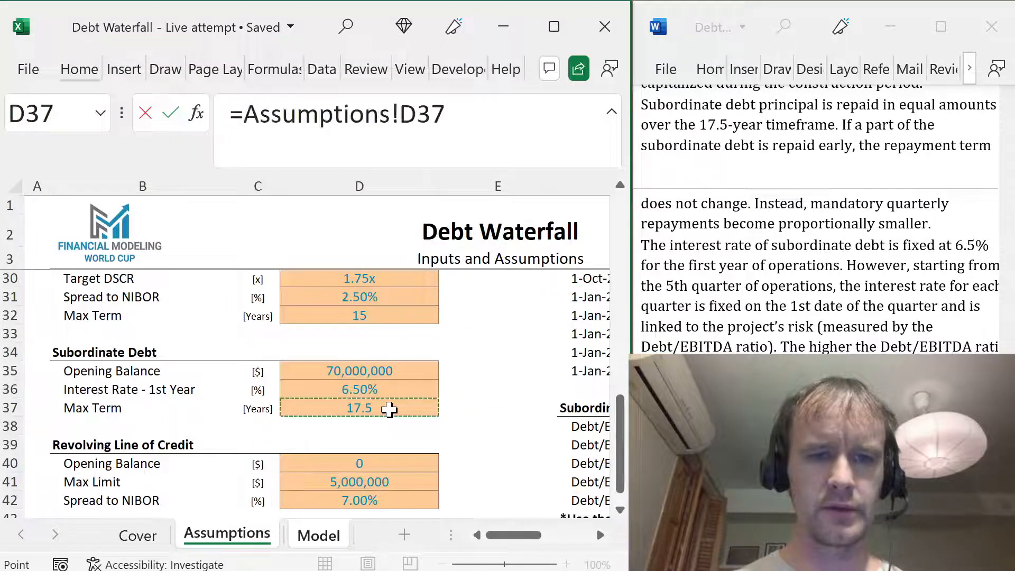
pyautogui.write('*4')
pyautogui.press('Return')
pyautogui.press('Up')
# - Calculate the second quarter's remaining periods in D25 as the previous quarter's value minus 1
pyautogui.press('Right')
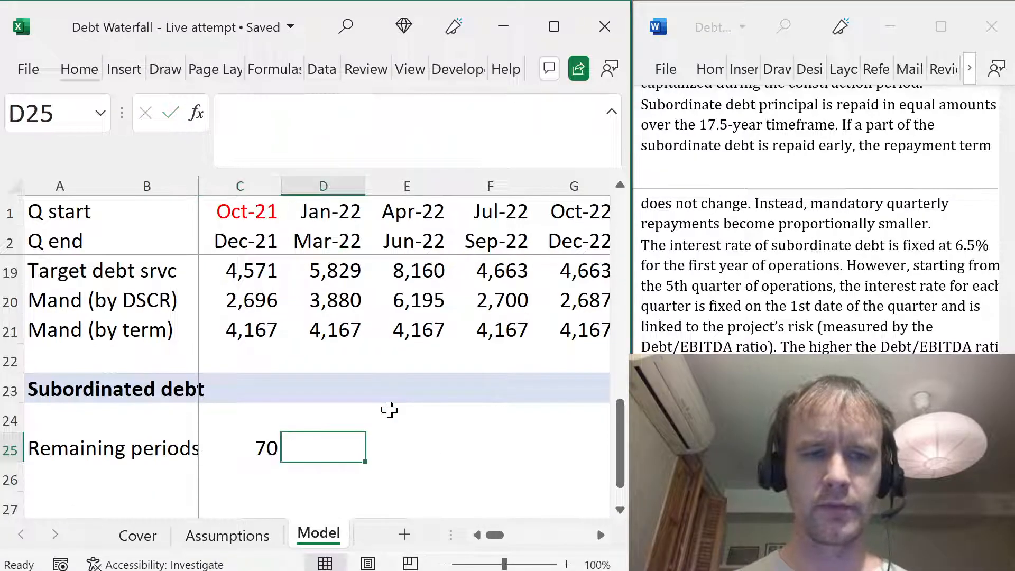
pyautogui.write('=')
pyautogui.press('Left')
pyautogui.write('-1')
pyautogui.press('Return')
pyautogui.press('Up')
# - Colour the first quarter's remaining periods in C25 red
pyautogui.press('Left')
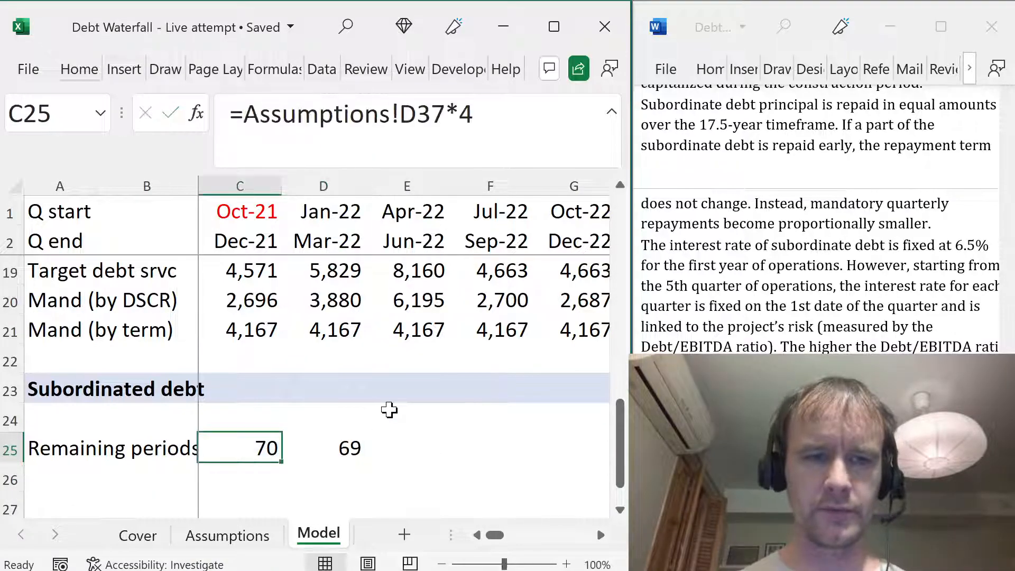
pyautogui.hotkey('alt', 'h')
pyautogui.press('f')
pyautogui.press('c')
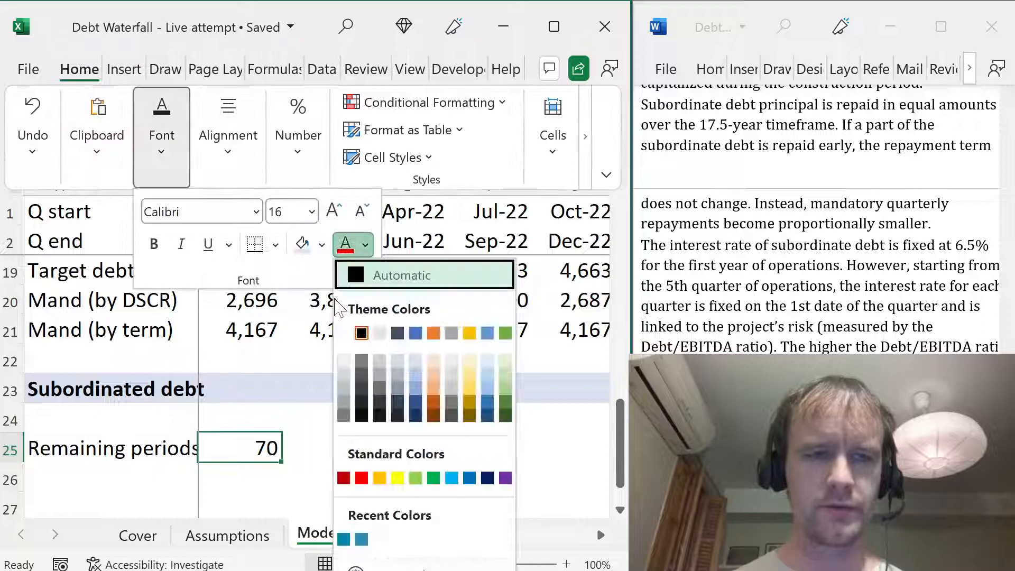
pyautogui.click(361, 479)
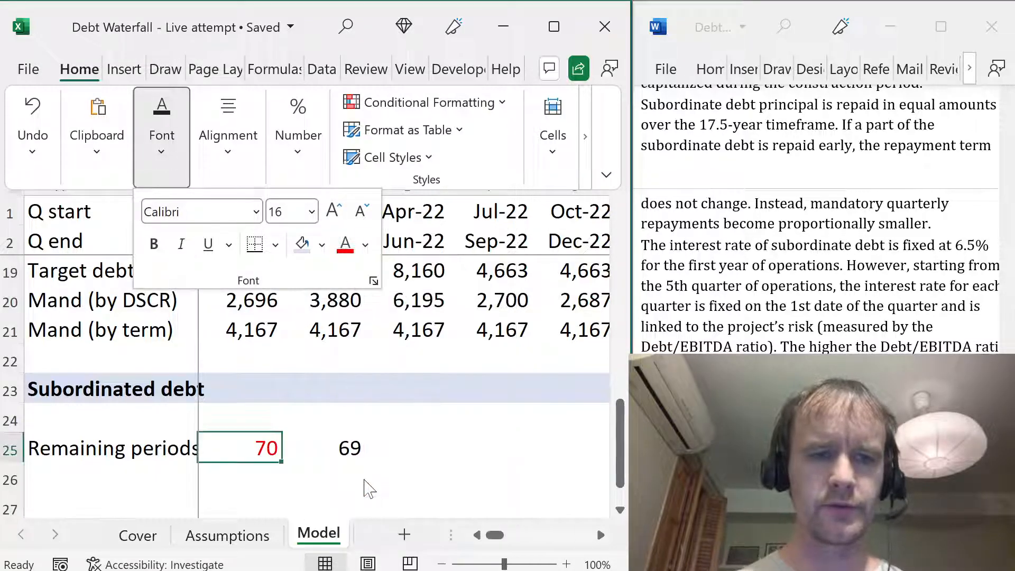
pyautogui.press('Escape')
pyautogui.press('Escape')
# - Fill the second quarter's remaining periods formula in D25 across all later quarters of row 25
pyautogui.click(349, 449)
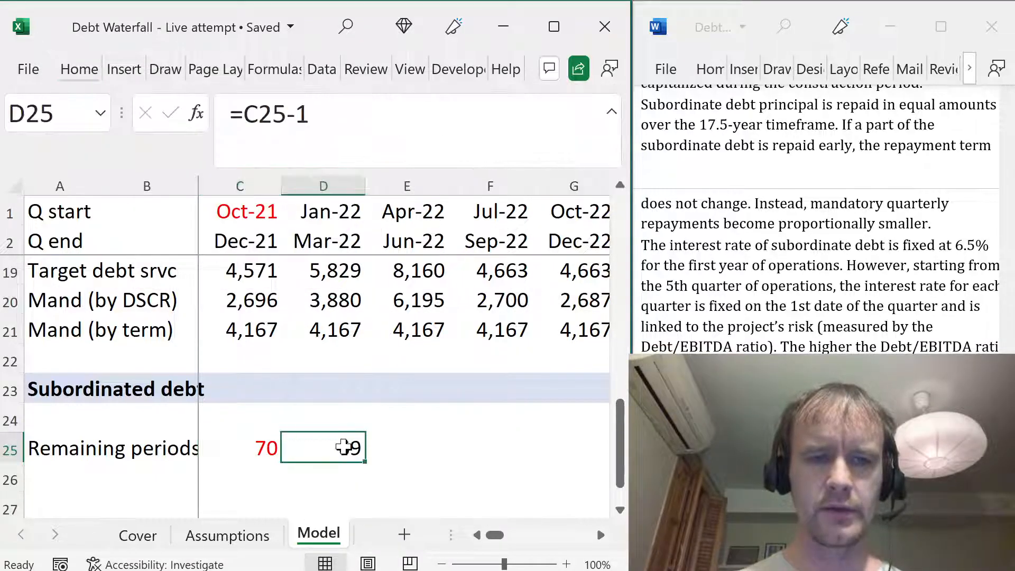
pyautogui.hotkey('ctrl', 'shift', 'Right')
pyautogui.hotkey('ctrl', 'r')
pyautogui.press('Left')
# - Floor the remaining periods at zero from D25 through CD25 by using =MAX(C25-1,0) in every quarter
pyautogui.click(349, 448)
pyautogui.hotkey('ctrl', 'shift', 'Right')
pyautogui.click(243, 140)
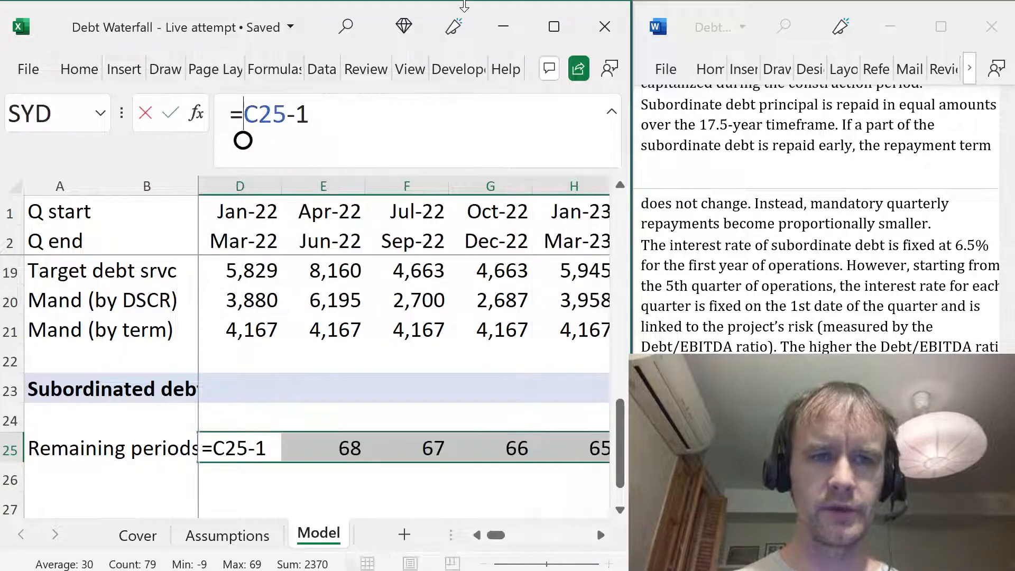
pyautogui.write('MAX(C25-1')
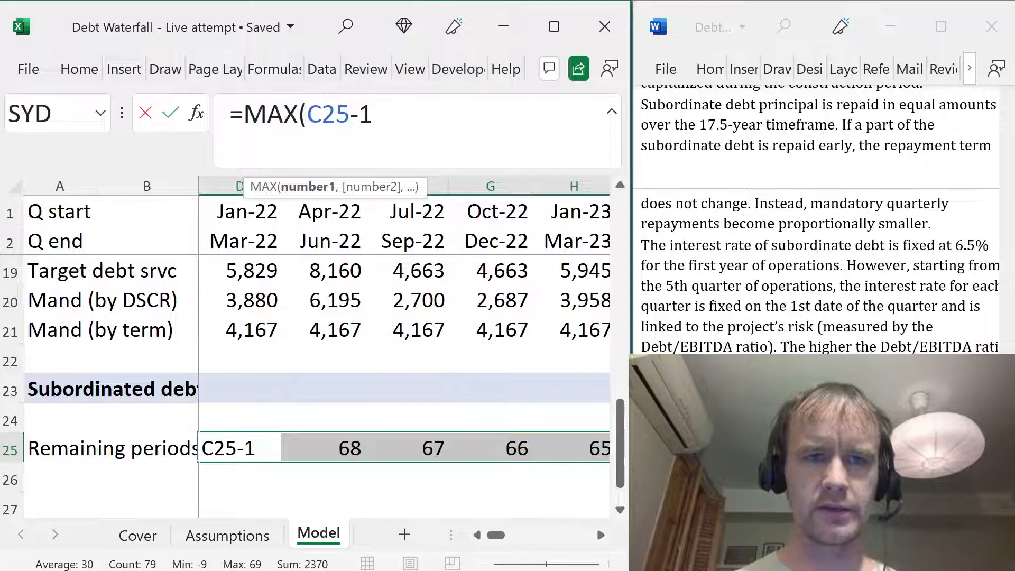
pyautogui.write(',0')
pyautogui.hotkey('ctrl', 'Right')
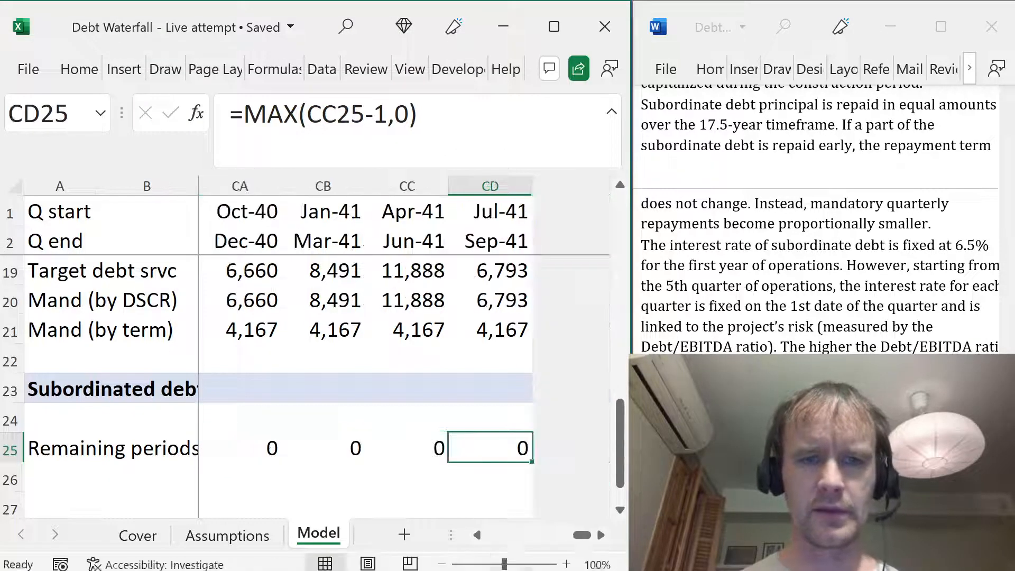
# - Copy the formatting of the Mand (by term) row onto the Remaining periods row from D25 to the last quarter
pyautogui.hotkey('ctrl', 'Left')
pyautogui.press('Left')
pyautogui.press('Up')
pyautogui.press('Up')
pyautogui.press('Right')
pyautogui.press('Right')
pyautogui.press('Up')
pyautogui.press('Up')
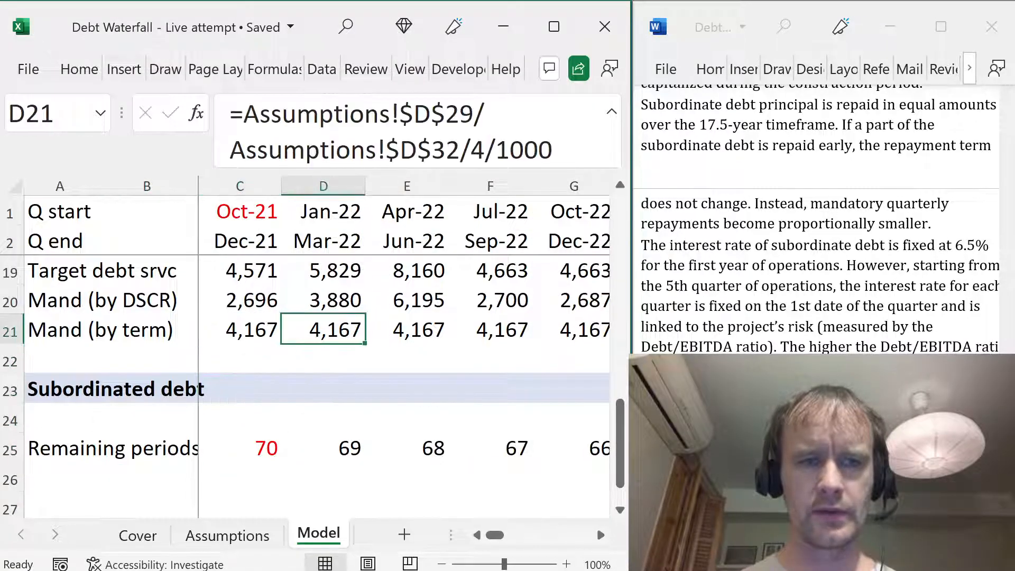
pyautogui.press('Down')
pyautogui.press('Down')
pyautogui.press('Down')
pyautogui.press('Down')
pyautogui.hotkey('ctrl', 'c')
pyautogui.hotkey('ctrl', 'shift', 'Right')
pyautogui.hotkey('ctrl', 'v')
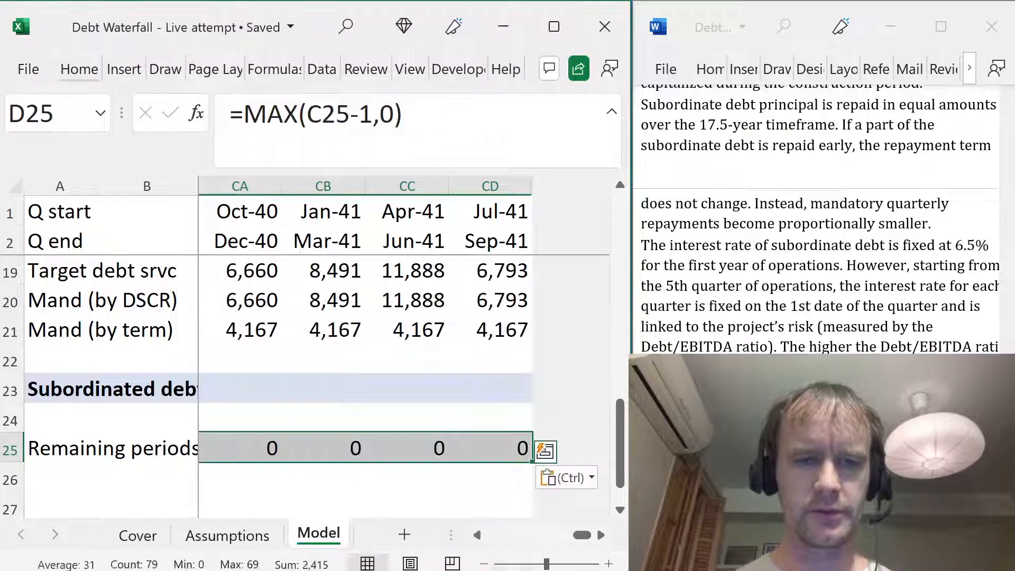
# - Copy the cell formatting from the senior debt rows above and apply it across D25:CD25 of the Remaining periods row
pyautogui.press('Up')
pyautogui.press('Up')
pyautogui.press('Up')
pyautogui.press('Up')
pyautogui.press('Up')
pyautogui.press('Up')
pyautogui.press('Up')
pyautogui.press('Up')
pyautogui.press('Down')
pyautogui.press('Down')
pyautogui.hotkey('ctrl', 'c')
pyautogui.press('Down')
pyautogui.press('Down')
pyautogui.press('Down')
pyautogui.press('Down')
pyautogui.press('Down')
pyautogui.press('Down')
pyautogui.hotkey('ctrl', 'shift', 'Right')
pyautogui.hotkey('ctrl', 'v')
pyautogui.press('Up')
pyautogui.press('Up')
pyautogui.press('Up')
pyautogui.press('Up')
pyautogui.press('Up')
pyautogui.press('Up')
pyautogui.press('Up')
pyautogui.press('Up')
pyautogui.press('Up')
pyautogui.press('Down')
pyautogui.press('Down')
pyautogui.press('Down')
pyautogui.press('Down')
pyautogui.press('Down')
pyautogui.press('Down')
pyautogui.press('Down')
pyautogui.press('Down')
pyautogui.press('Down')
pyautogui.hotkey('ctrl', 'shift', 'Right')
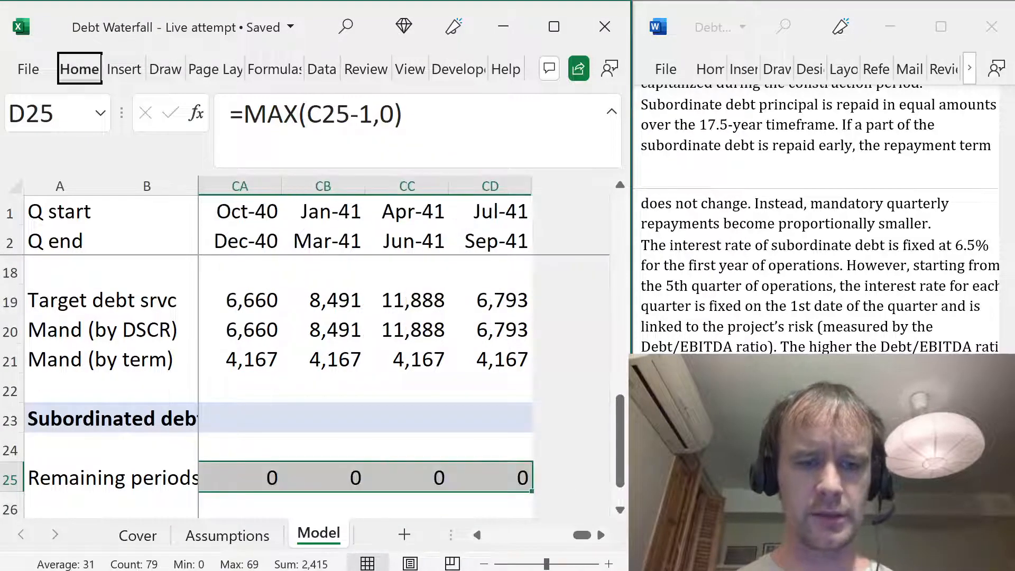
pyautogui.hotkey('ctrl', 'v')
pyautogui.press('Left')
pyautogui.press('Left')
pyautogui.press('Down')
pyautogui.press('Left')
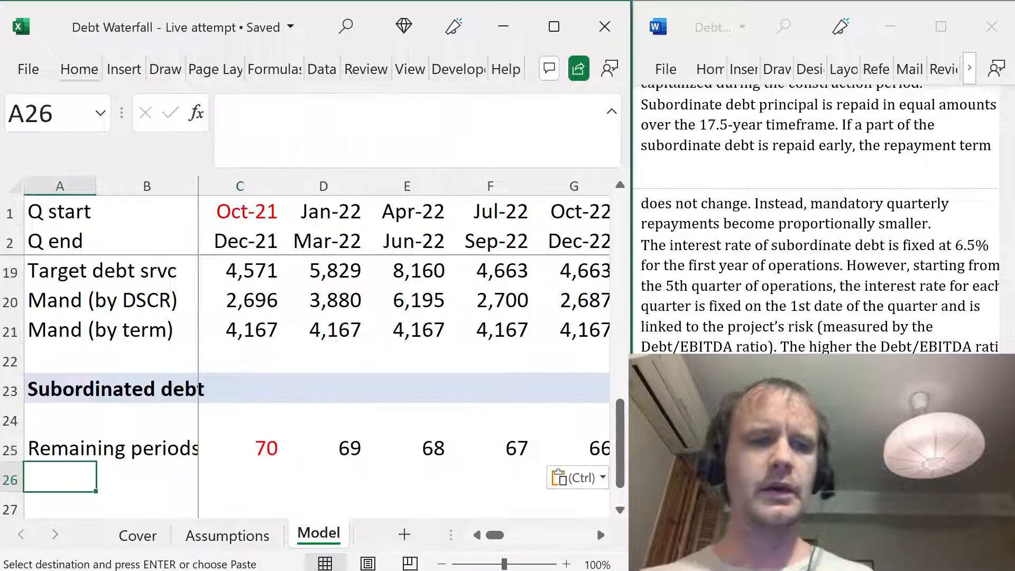
pyautogui.press('Up')
pyautogui.press('Right')
pyautogui.press('Right')
pyautogui.press('Down')
pyautogui.press('Left')
pyautogui.press('Left')
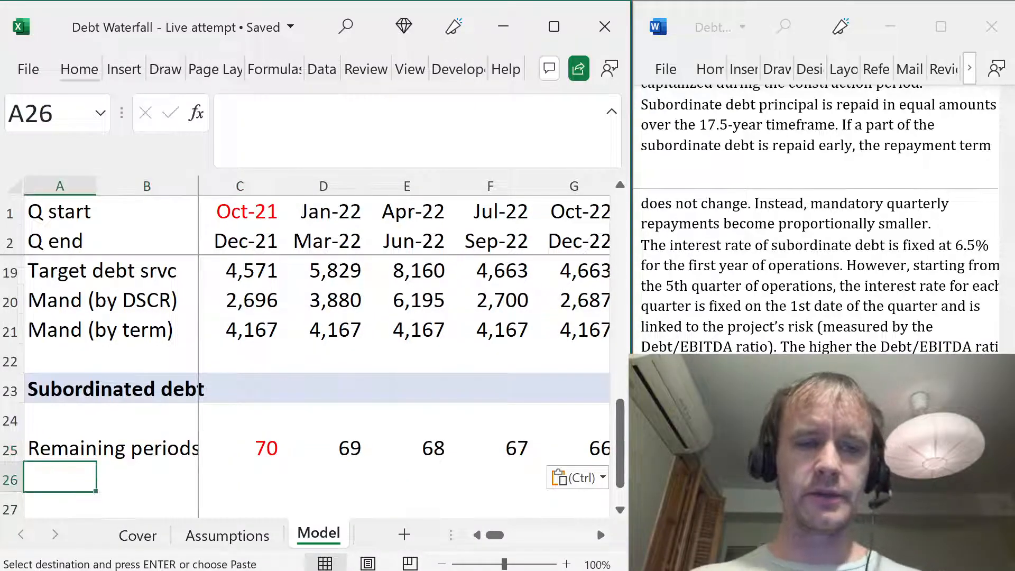
pyautogui.press('Right')
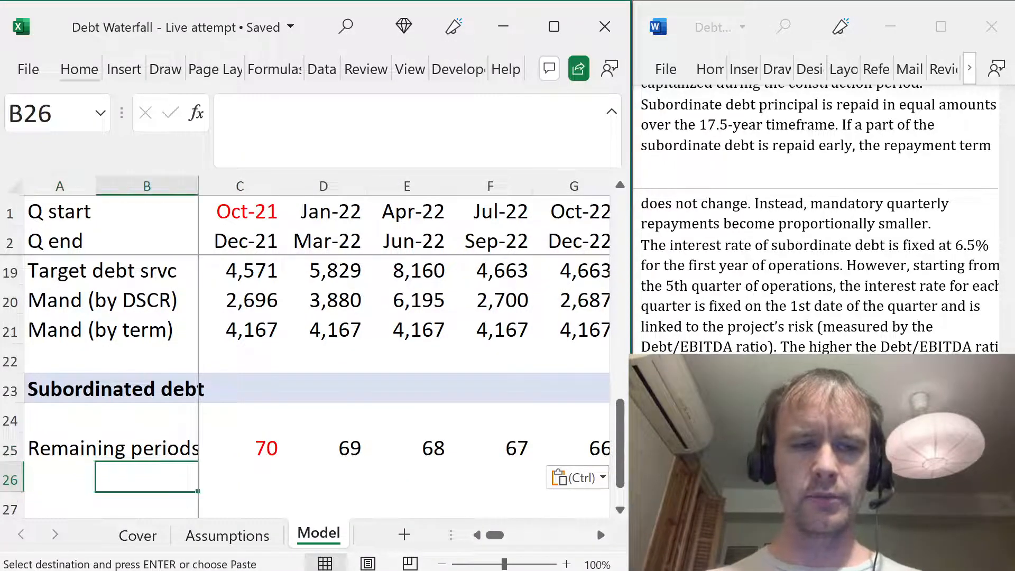
pyautogui.press('Right')
pyautogui.press('Up')
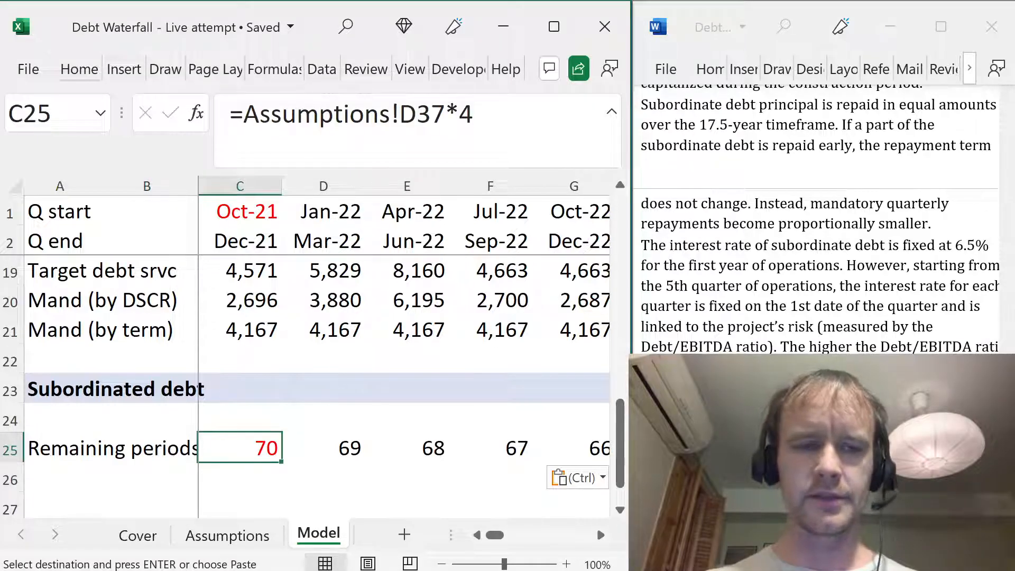
pyautogui.press('Down')
pyautogui.press('Left')
pyautogui.press('Left')
pyautogui.press('Up')
pyautogui.press('Up')
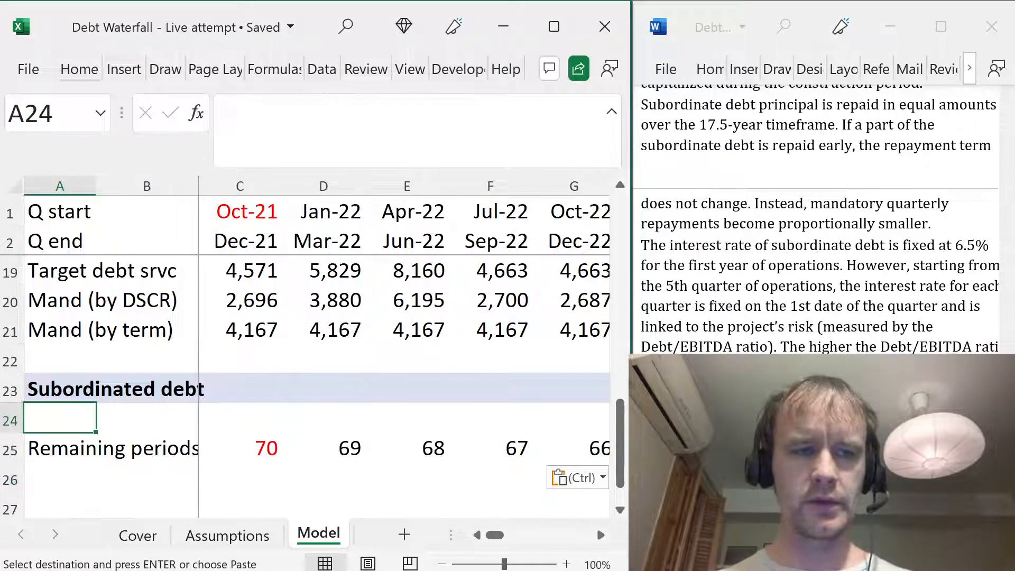
# - Label rows 27 to 30 of the subordinated debt section Opening, Mand repay, Accel repay and Closing
pyautogui.press('Down')
pyautogui.press('Down')
pyautogui.press('Down')
pyautogui.write('Opening')
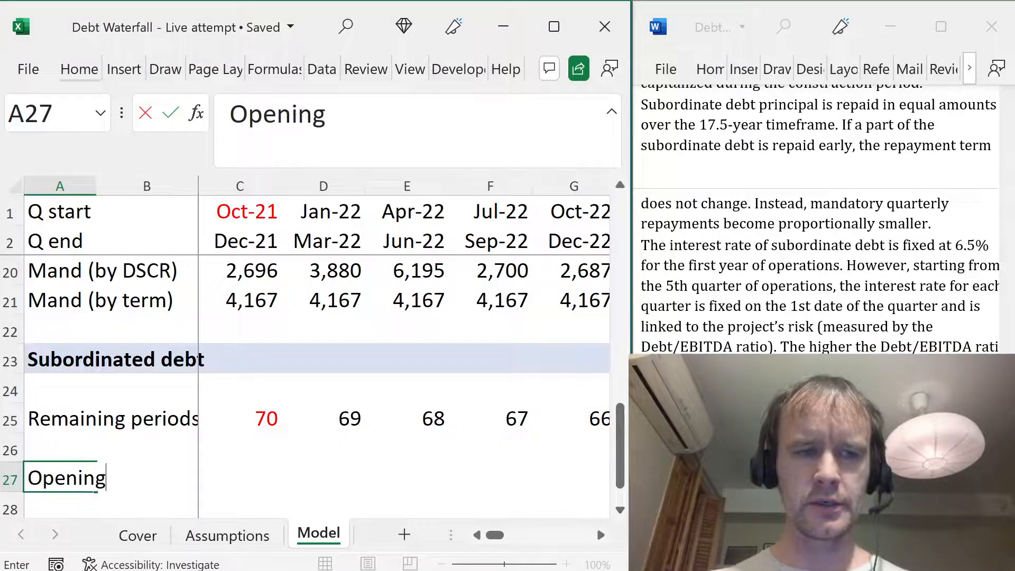
pyautogui.press('Return')
pyautogui.write('Mand repay')
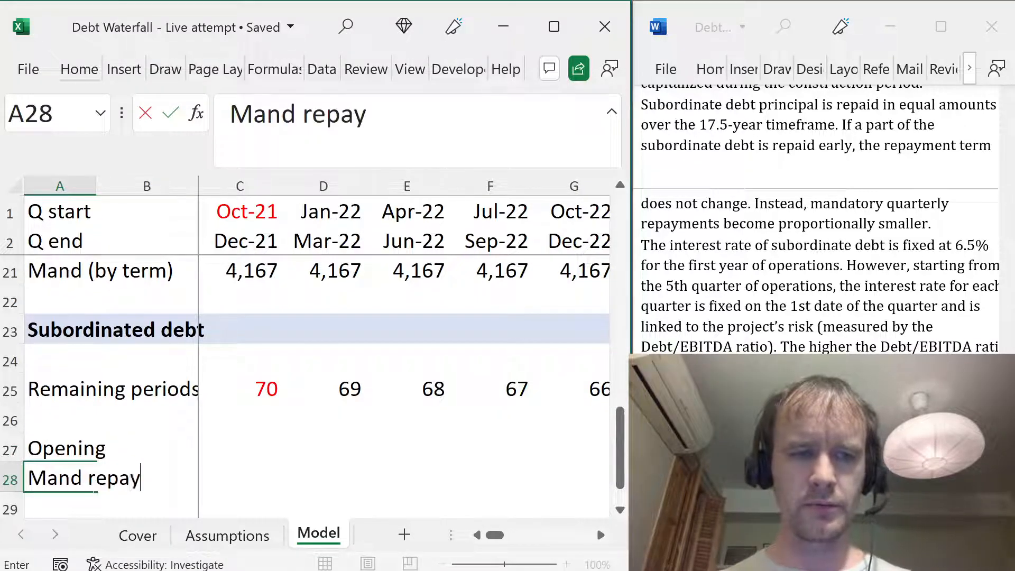
pyautogui.press('Return')
pyautogui.write('Accel repy')
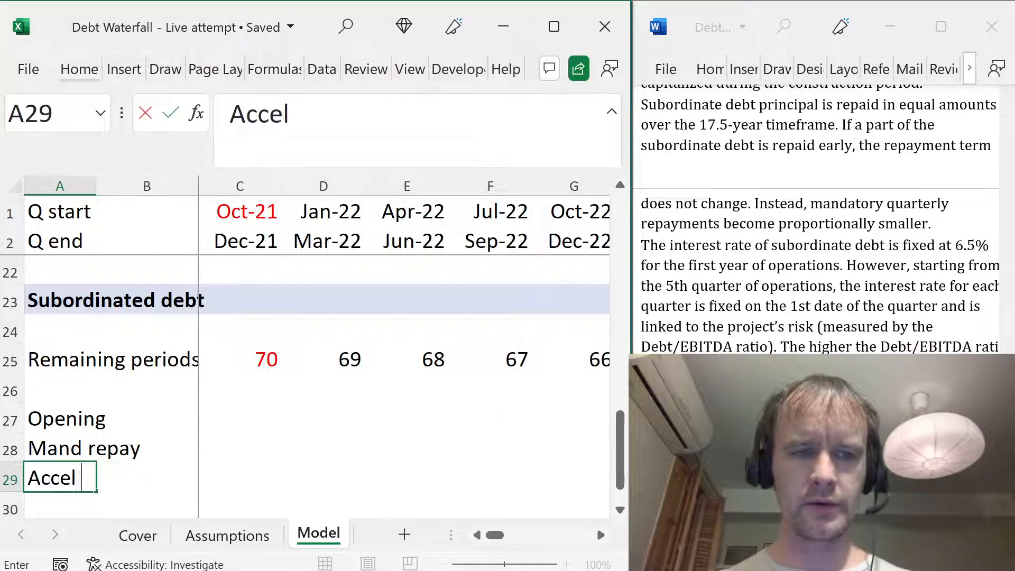
pyautogui.press('Return')
pyautogui.press('Up')
pyautogui.press('Down')
pyautogui.write('Closing')
pyautogui.press('Return')
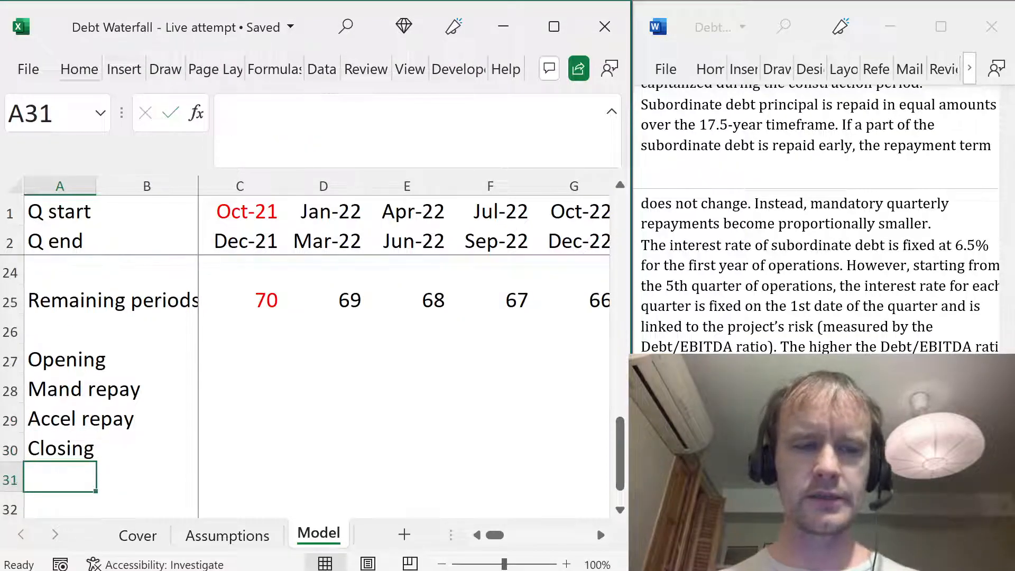
# - Copy the formatting of the senior debt rows C11:CD14 onto the subordinated debt rows 27 to 30
pyautogui.press('Right')
pyautogui.press('Up')
pyautogui.press('Right')
pyautogui.press('Up')
pyautogui.press('Up')
pyautogui.press('Up')
pyautogui.press('Up')
pyautogui.press('Up')
pyautogui.press('Up')
pyautogui.press('Up')
pyautogui.press('Up')
pyautogui.press('Up')
pyautogui.press('Up')
pyautogui.press('Up')
pyautogui.press('Up')
pyautogui.press('Up')
pyautogui.press('Up')
pyautogui.press('Up')
pyautogui.press('Up')
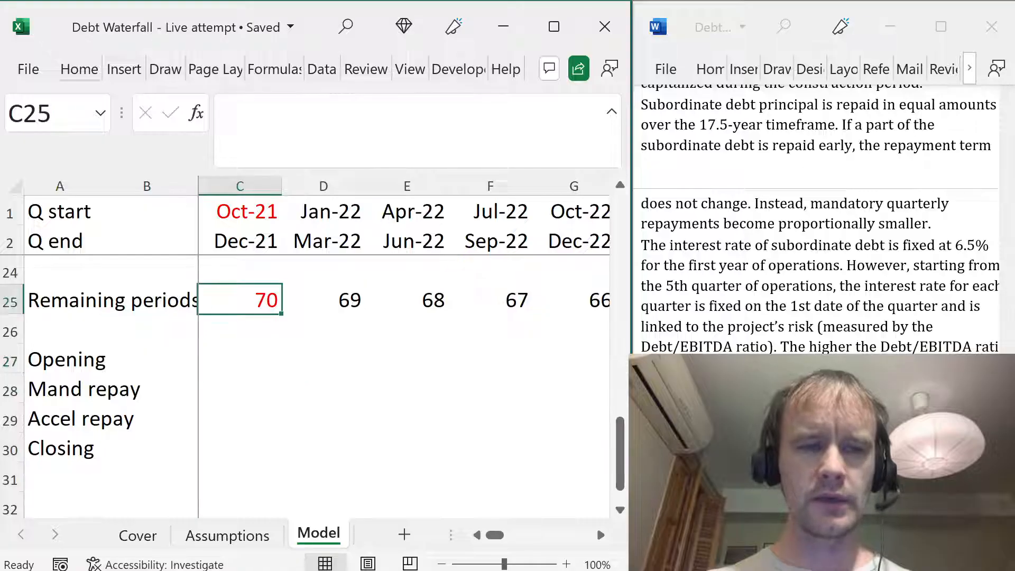
pyautogui.press('Up')
pyautogui.press('Up')
pyautogui.press('Up')
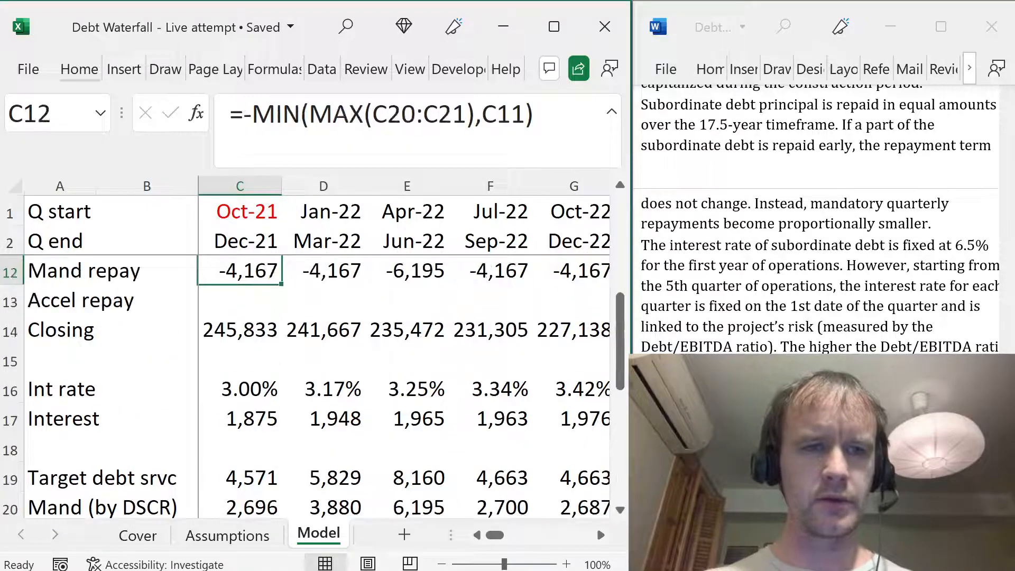
pyautogui.hotkey('shift', 'Down')
pyautogui.hotkey('shift', 'Down')
pyautogui.hotkey('shift', 'Down')
pyautogui.hotkey('ctrl', 'shift', 'Right')
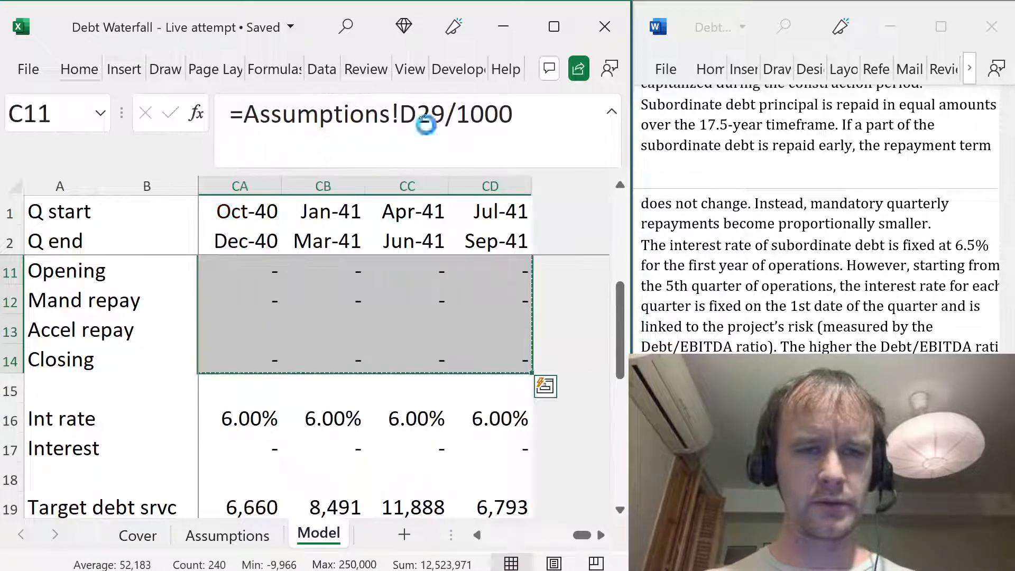
pyautogui.hotkey('ctrl', 'c')
pyautogui.press('Down')
pyautogui.press('Down')
pyautogui.press('Down')
pyautogui.press('Down')
pyautogui.press('Down')
pyautogui.press('Down')
pyautogui.press('Down')
pyautogui.press('Down')
pyautogui.press('Down')
pyautogui.press('Down')
pyautogui.press('Down')
pyautogui.press('Down')
pyautogui.press('Down')
pyautogui.press('Down')
pyautogui.press('Down')
pyautogui.press('Down')
pyautogui.press('Down')
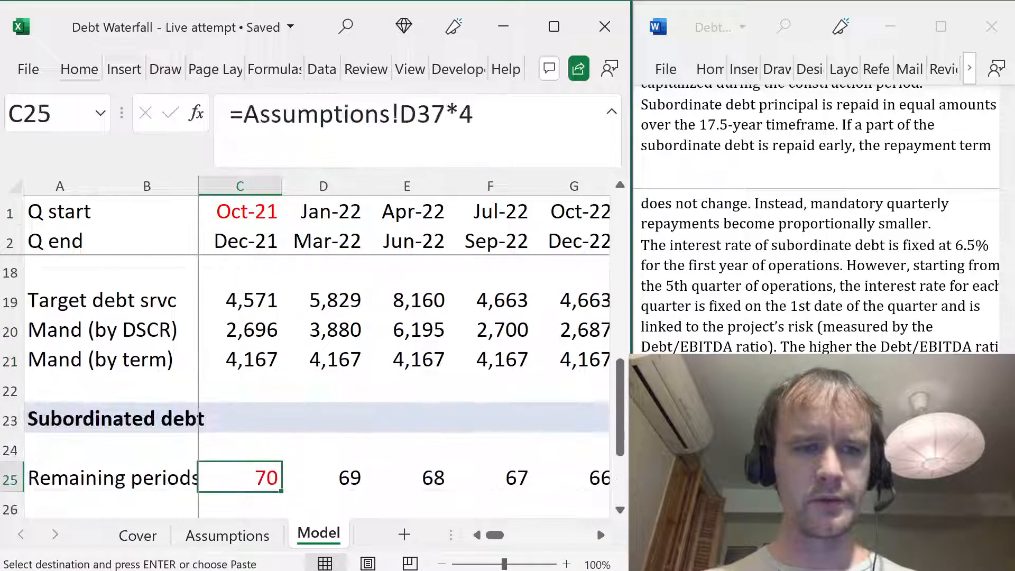
pyautogui.press('Up')
pyautogui.press('alt')
pyautogui.press('e')
pyautogui.press('s')
pyautogui.press('t')
pyautogui.press('Return')
pyautogui.press('Left')
pyautogui.press('Right')
pyautogui.press('Escape')
# - Link the first subordinated Opening balance in C27 to the subordinate debt opening balance in thousands with =Assumptions!$D$35/1000
pyautogui.write('=')
pyautogui.hotkey('ctrl', 'pageup')
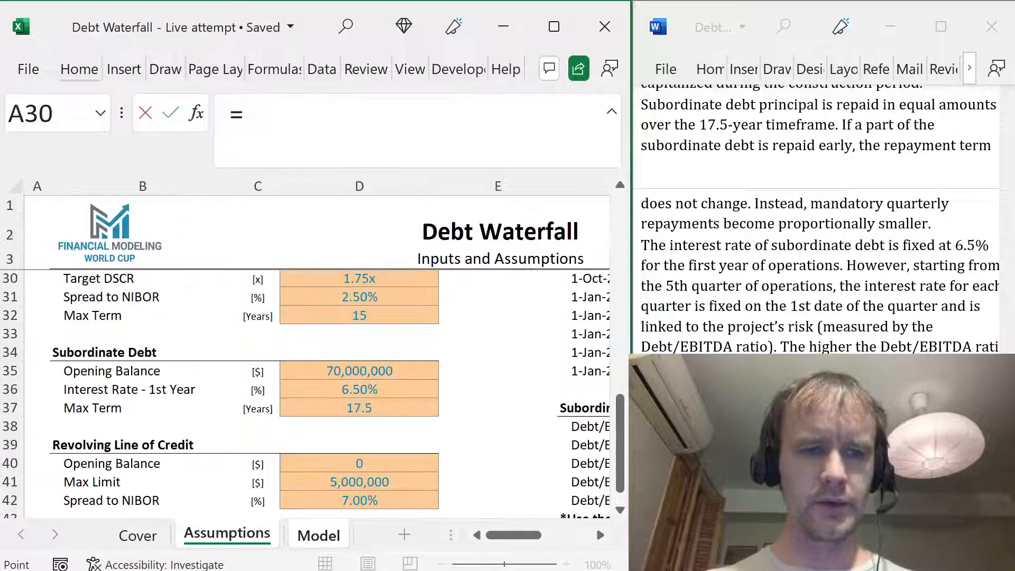
pyautogui.click(333, 369)
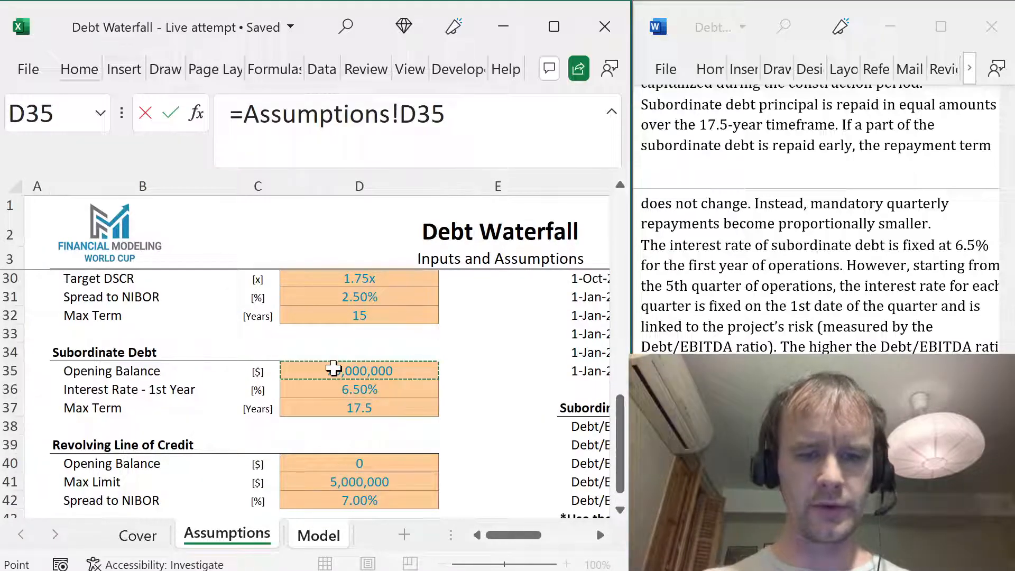
pyautogui.press('F4')
pyautogui.press('Return')
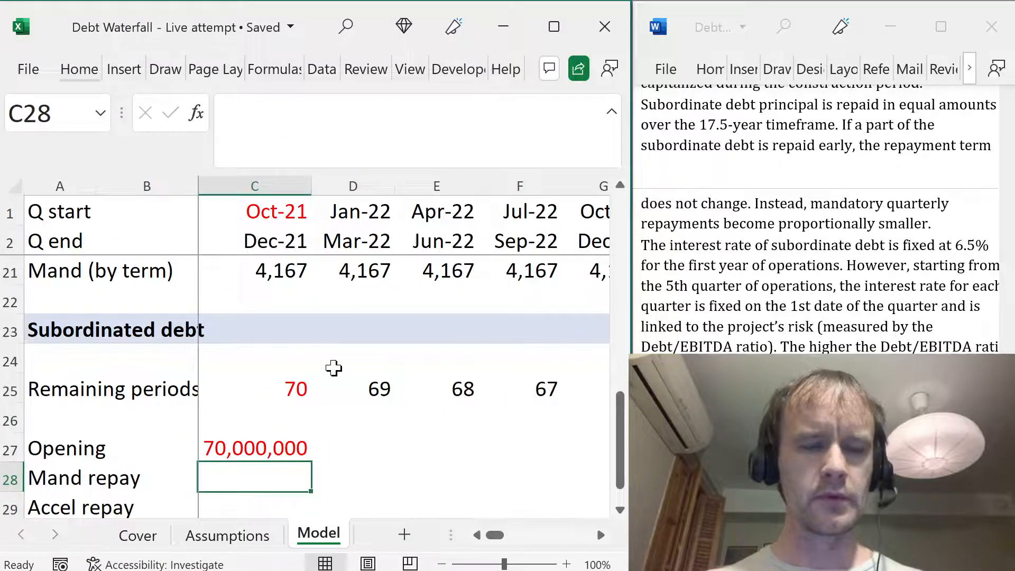
pyautogui.press('Up')
pyautogui.press('F2')
pyautogui.write('/1000')
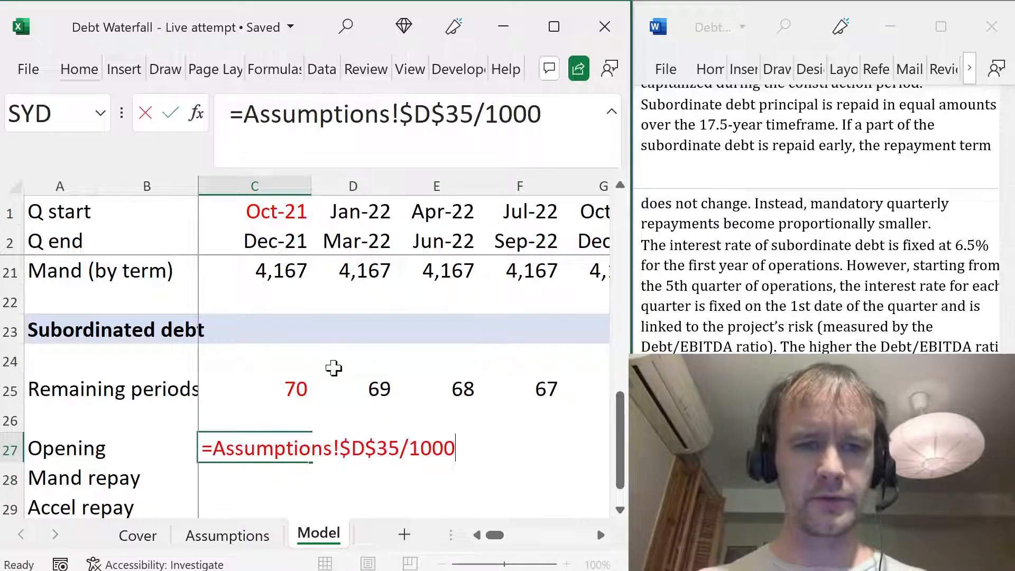
pyautogui.press('Tab')
# - Copy the column width of column D onto column C
pyautogui.hotkey('ctrl', 'c')
pyautogui.press('Left')
pyautogui.hotkey('ctrl', 'alt', 'v')
pyautogui.press('w')
pyautogui.press('Return')
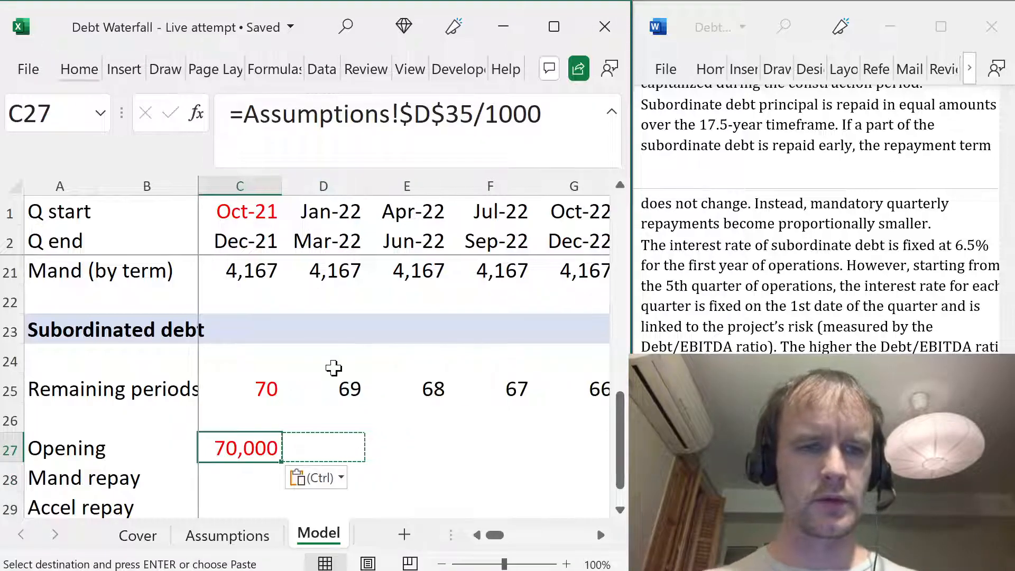
# - Calculate the subordinated Closing balance in C30 as =SUM(C27:C29) and fill it across to the last quarter
pyautogui.press('Down')
pyautogui.press('Down')
pyautogui.press('Down')
pyautogui.write('=sum(')
pyautogui.press('Up')
pyautogui.hotkey('shift', 'Up')
pyautogui.hotkey('shift', 'Up')
pyautogui.press('Return')
pyautogui.press('Up')
pyautogui.hotkey('ctrl', 'shift', 'Right')
pyautogui.hotkey('ctrl', 'r')
pyautogui.press('Home')
# - Link the subordinated Opening balance in D27 to the prior quarter's closing with =C30 and fill it across to the last quarter
pyautogui.click(333, 369)
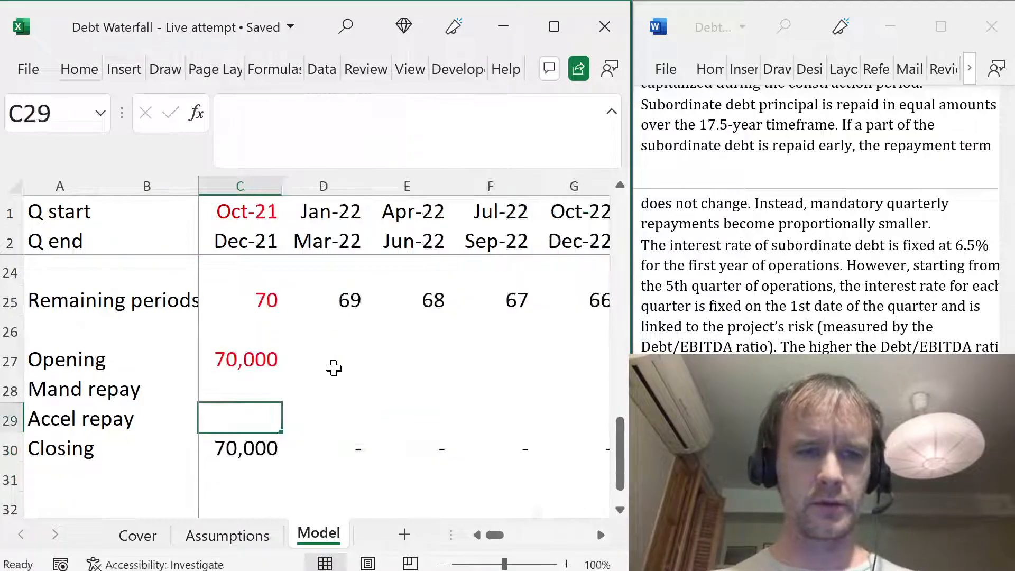
pyautogui.write('=')
pyautogui.press('Down')
pyautogui.press('Down')
pyautogui.press('Down')
pyautogui.press('Left')
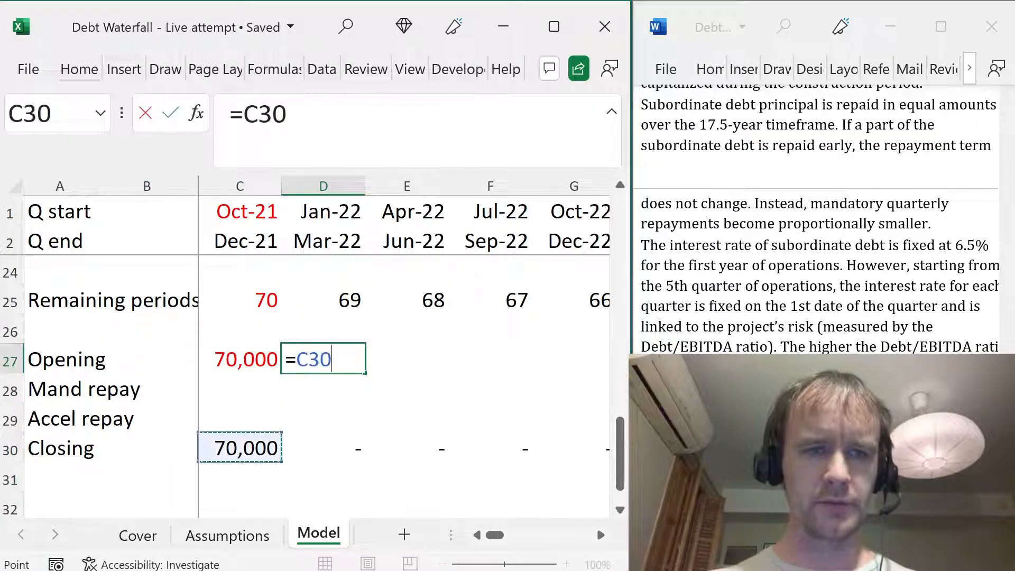
pyautogui.hotkey('ctrl', 'Return')
pyautogui.hotkey('ctrl', 'shift', 'Right')
pyautogui.hotkey('ctrl', 'r')
pyautogui.press('Home')
pyautogui.press('Down')
pyautogui.press('Left')
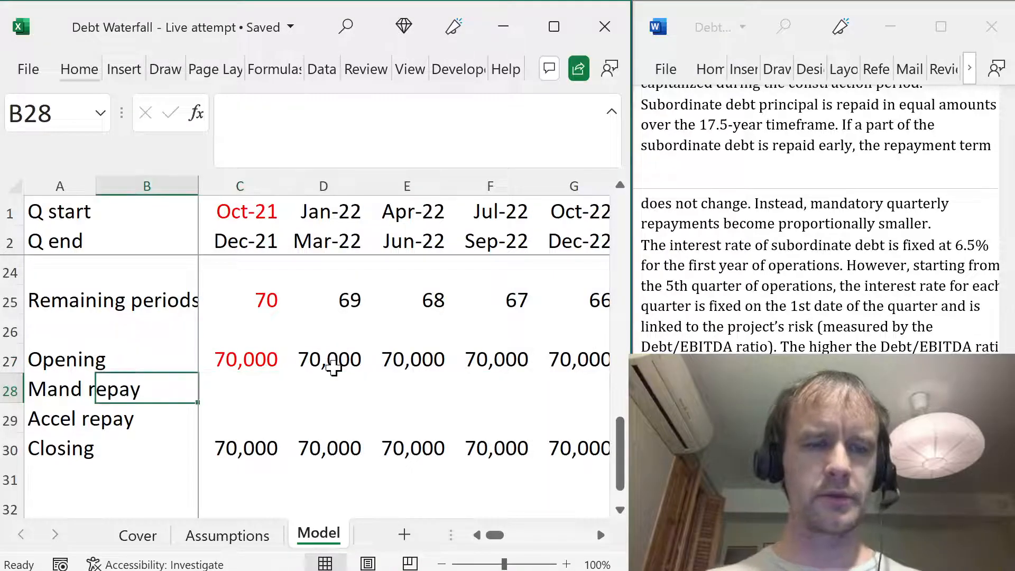
pyautogui.press('Right')
pyautogui.write('=')
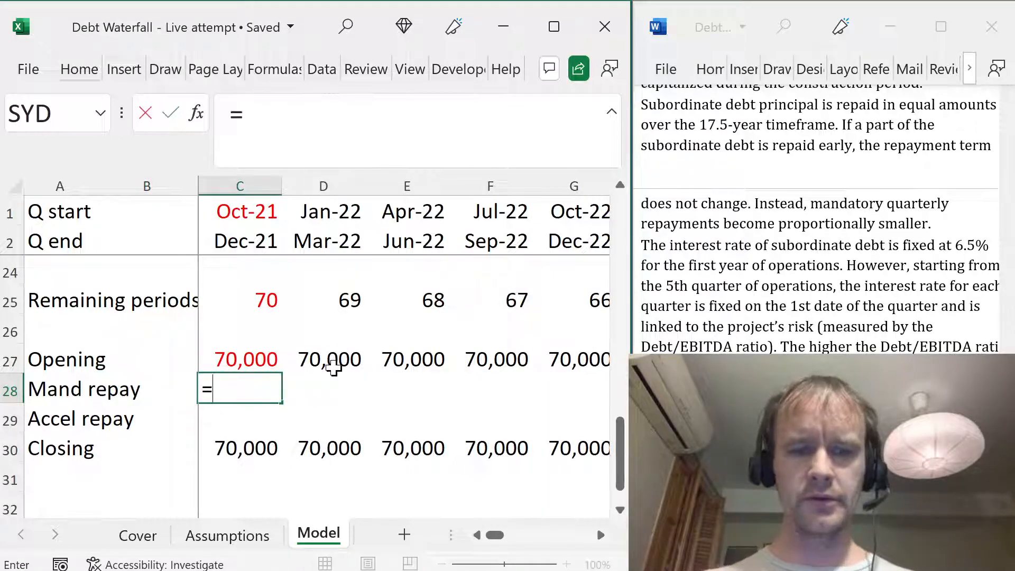
pyautogui.write('if')
pyautogui.press('Tab')
pyautogui.press('Up')
pyautogui.press('Up')
pyautogui.press('Up')
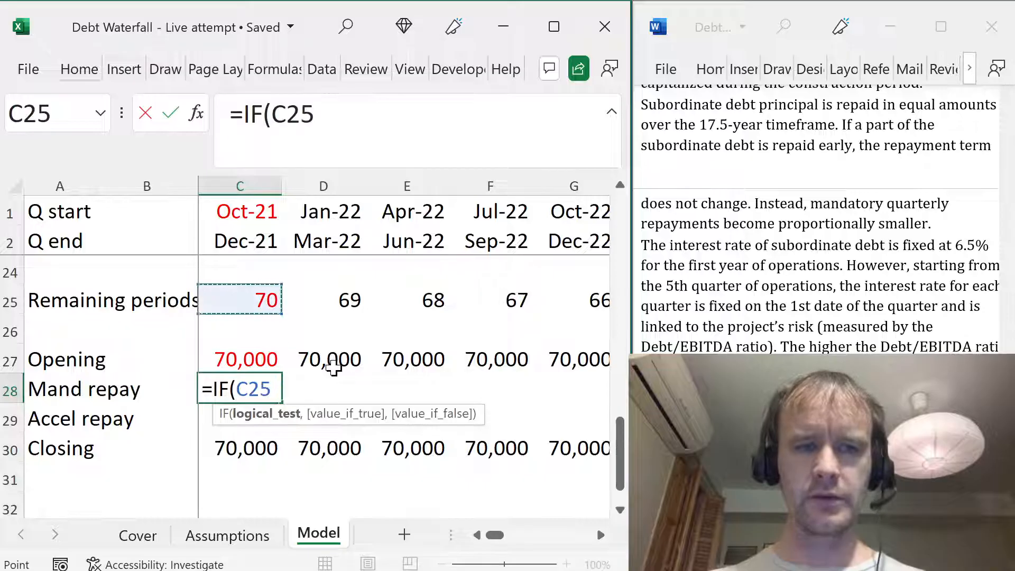
pyautogui.press('Escape')
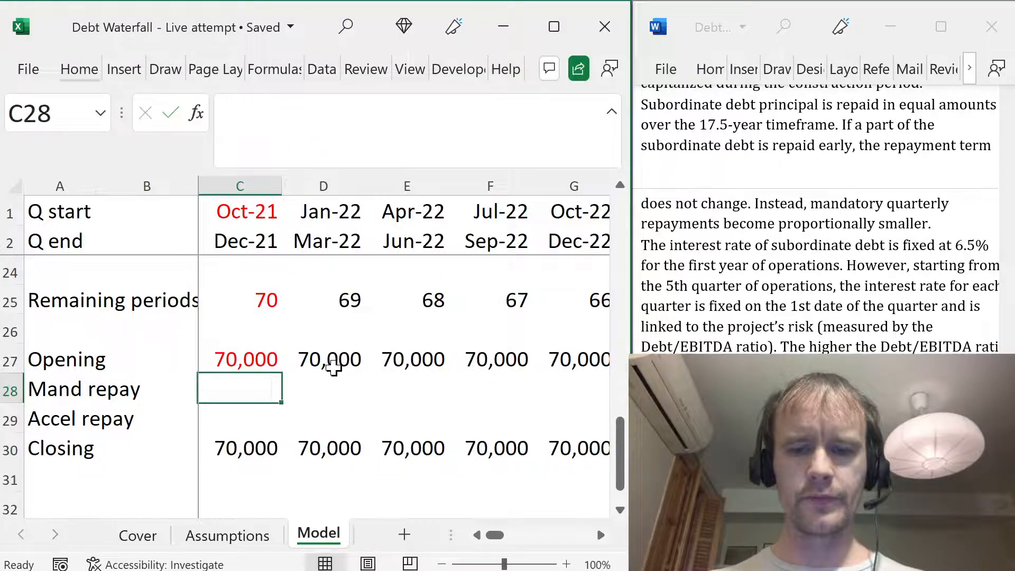
# - Enter the mandatory repayment formula =IF(C27=0,0,C27/C25) in C28 of the subordinated debt section
pyautogui.write('=if')
pyautogui.press('Tab')
pyautogui.press('Up')
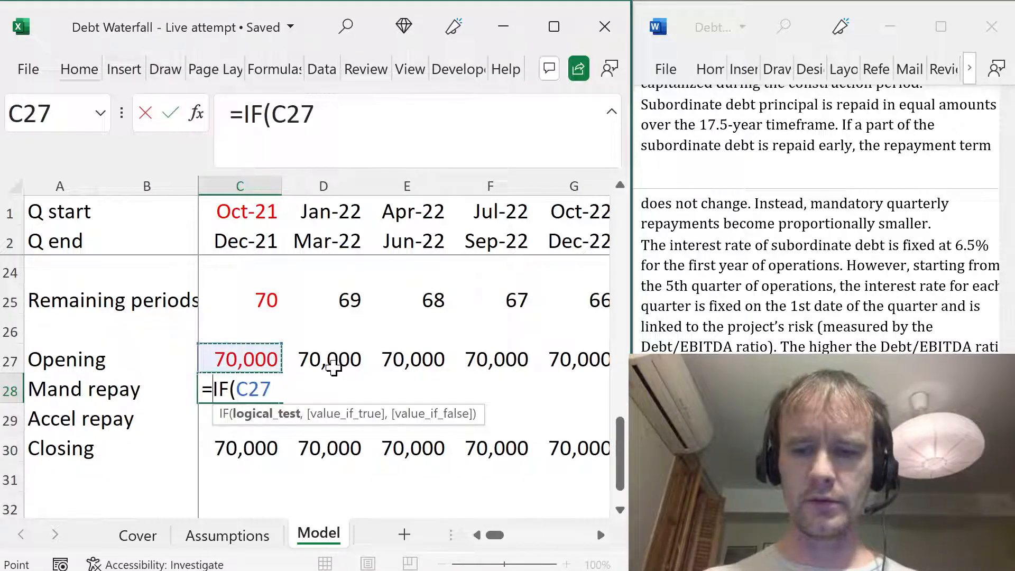
pyautogui.write('=0,0,')
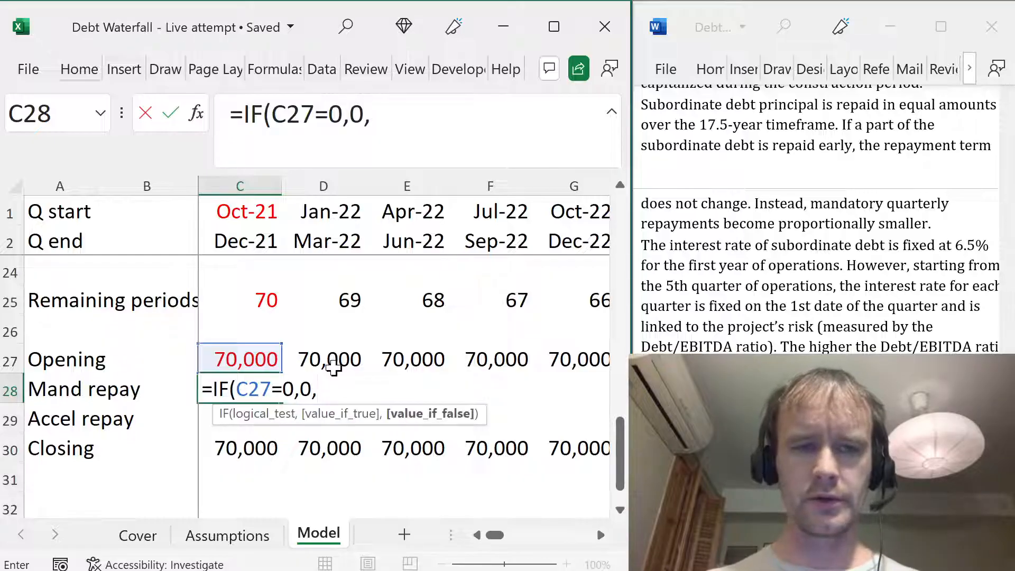
pyautogui.press('Up')
pyautogui.write('/')
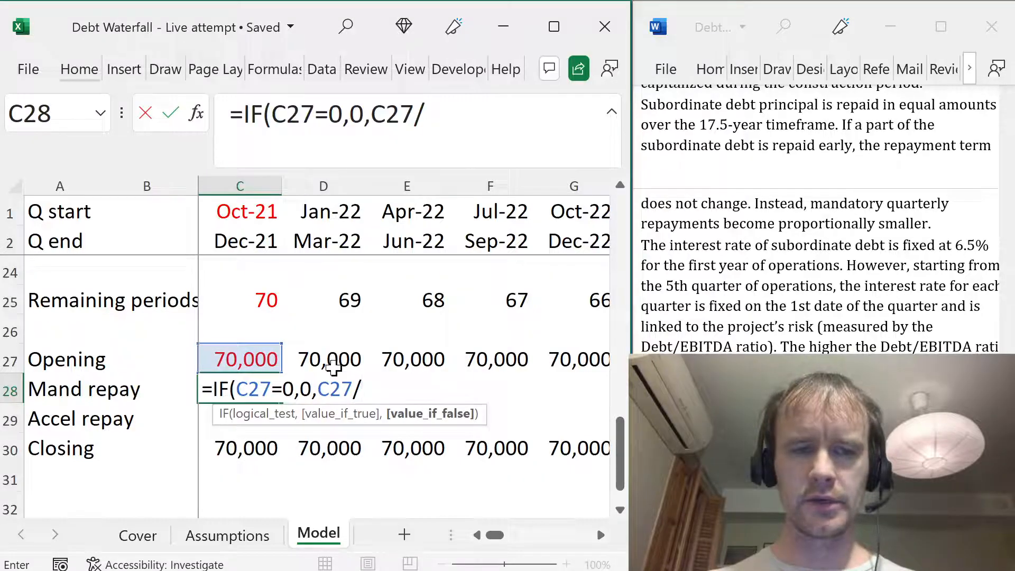
pyautogui.press('Up')
pyautogui.press('Up')
pyautogui.press('Up')
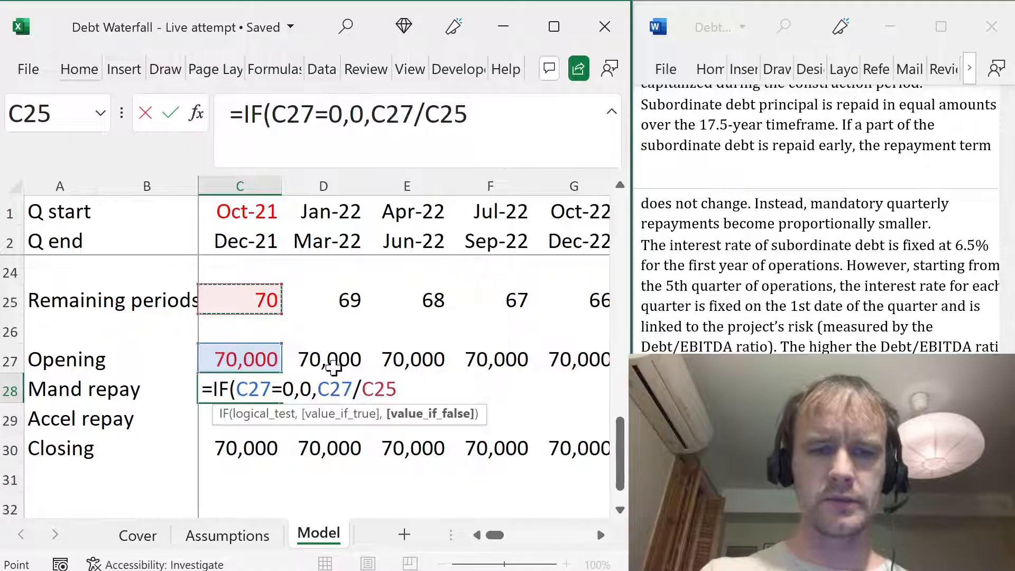
pyautogui.write(')')
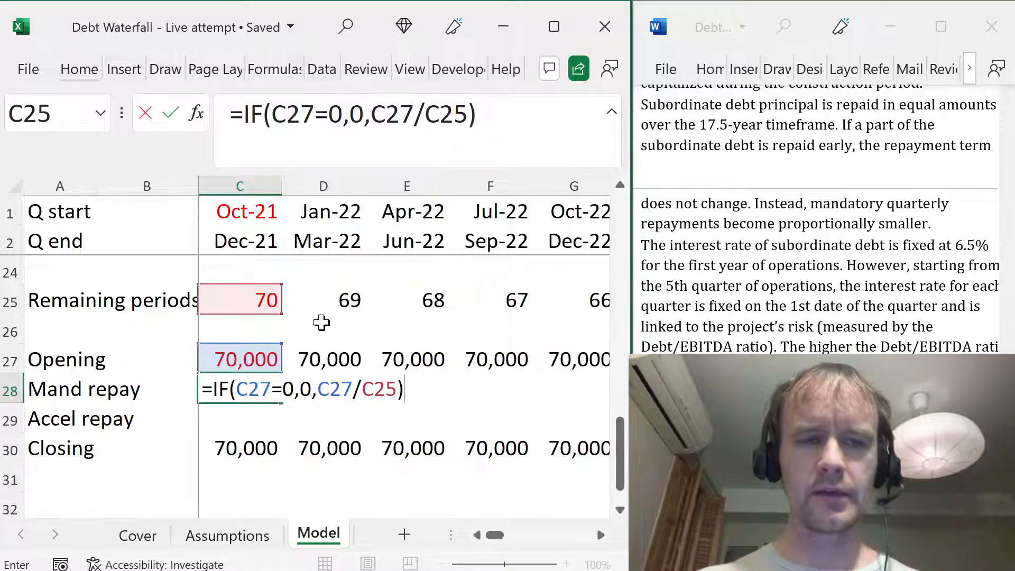
pyautogui.doubleClick(379, 389)
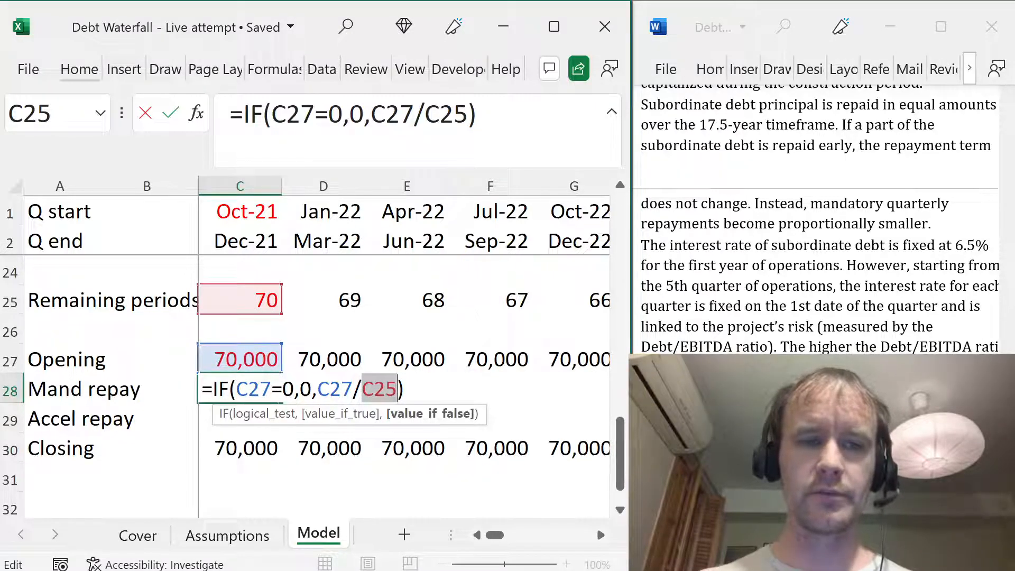
pyautogui.hotkey('ctrl', 'Return')
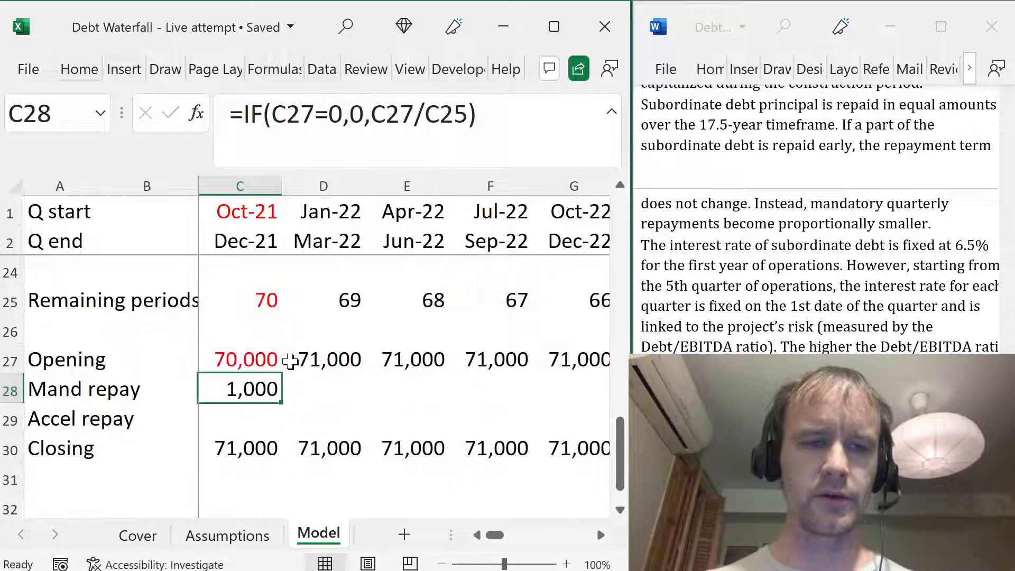
# - Make the mandatory repayment in C28 negative by changing its formula to =-IF(C27=0,0,C27/C25)
pyautogui.press('F2')
pyautogui.press('Left')
pyautogui.press('Left')
pyautogui.press('Left')
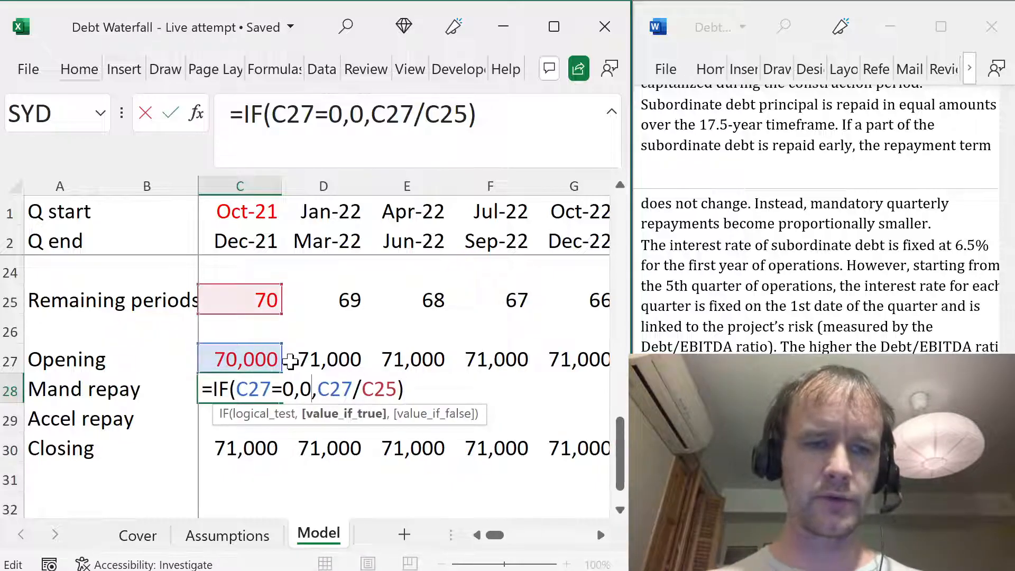
pyautogui.press('Home')
pyautogui.write('-')
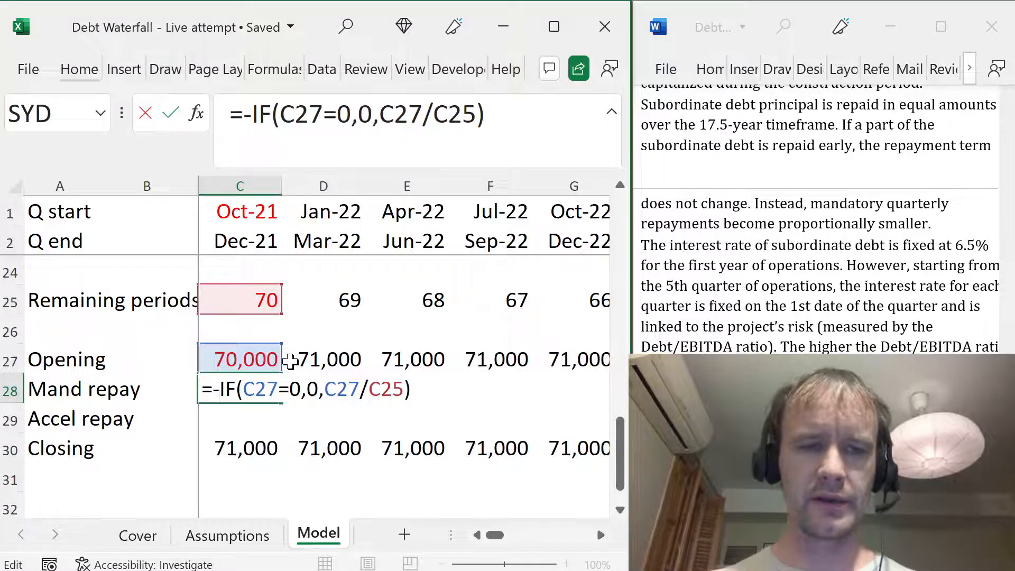
pyautogui.hotkey('ctrl', 'Return')
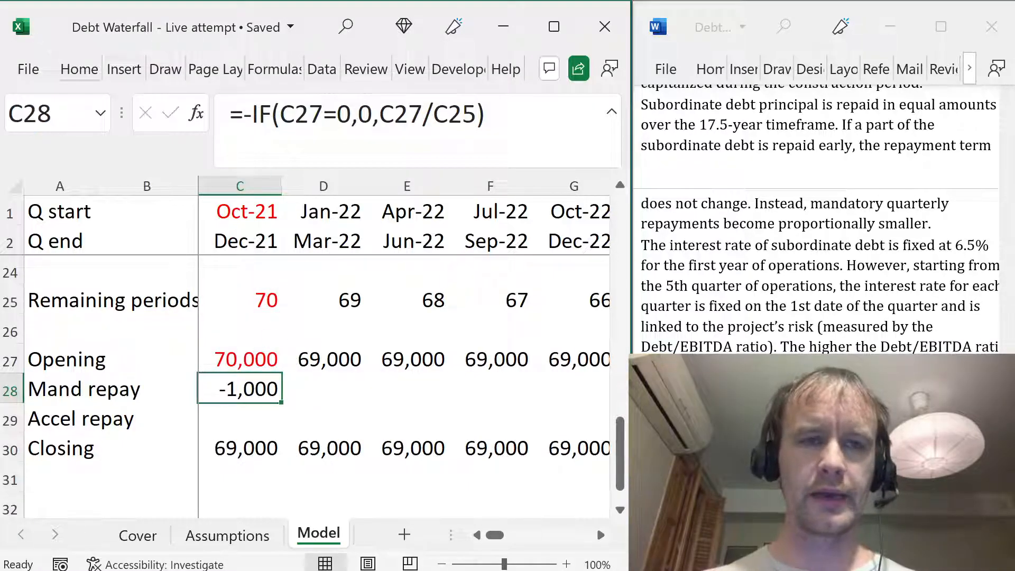
# - Fill the subordinated mandatory repayment formula from C28 across every quarter to CD28
pyautogui.click(250, 364)
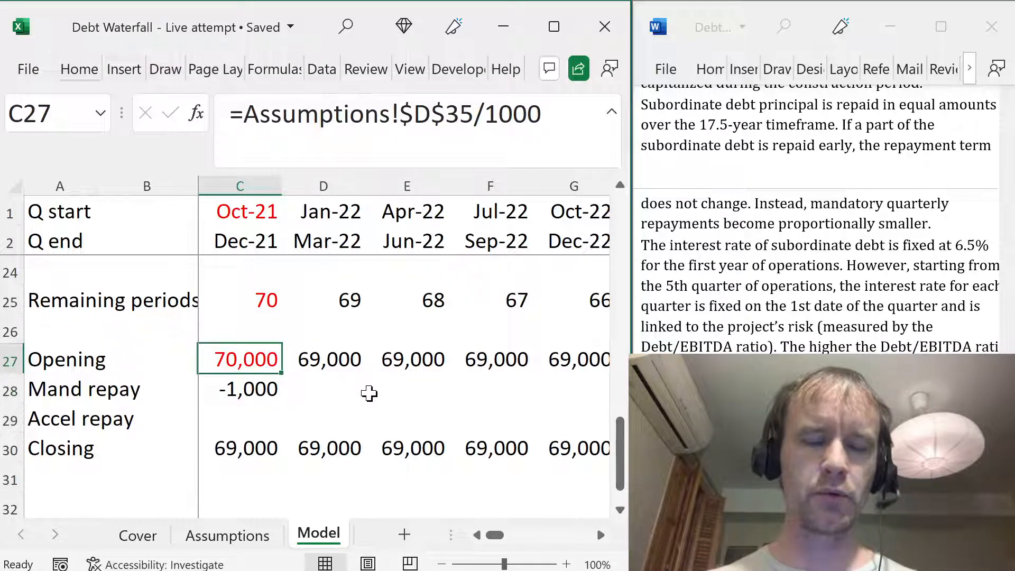
pyautogui.press('Down')
pyautogui.hotkey('ctrl', 'shift', 'Right')
pyautogui.hotkey('ctrl', 'r')
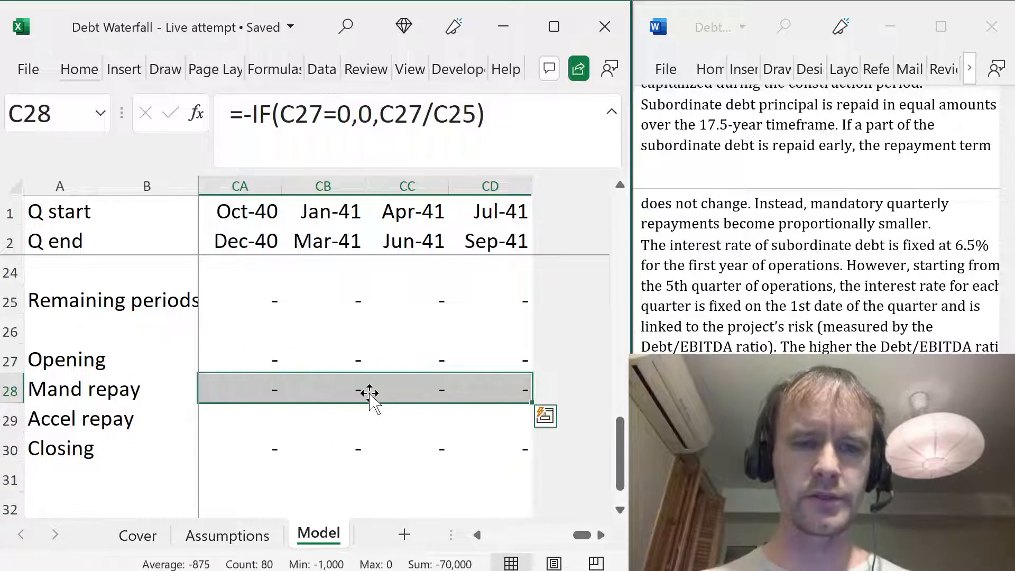
# - Check the subordinated debt's opening, mandatory repayment and closing rows around the final repayment quarters
pyautogui.press('Left')
pyautogui.press('Right')
pyautogui.press('Right')
pyautogui.press('Right')
pyautogui.press('Right')
pyautogui.press('Right')
pyautogui.press('Right')
pyautogui.press('Right')
pyautogui.press('Right')
pyautogui.press('Right')
pyautogui.press('Right')
pyautogui.press('Right')
pyautogui.press('Right')
pyautogui.press('Right')
pyautogui.press('Right')
pyautogui.press('Right')
pyautogui.press('Right')
pyautogui.press('Right')
pyautogui.press('Right')
pyautogui.press('Right')
pyautogui.press('Right')
pyautogui.press('Right')
pyautogui.press('Right')
pyautogui.press('Right')
pyautogui.press('Right')
pyautogui.press('Right')
pyautogui.press('Right')
pyautogui.press('Right')
pyautogui.press('Right')
pyautogui.press('Right')
pyautogui.press('Right')
pyautogui.press('Right')
pyautogui.press('Right')
pyautogui.press('Right')
pyautogui.press('Right')
pyautogui.press('Right')
pyautogui.press('Right')
pyautogui.press('Right')
pyautogui.press('Right')
pyautogui.press('Right')
pyautogui.press('Right')
pyautogui.press('Right')
pyautogui.press('Right')
pyautogui.press('Right')
pyautogui.press('Right')
pyautogui.press('Right')
pyautogui.press('Right')
pyautogui.press('Right')
pyautogui.press('Right')
pyautogui.press('Right')
pyautogui.press('Right')
pyautogui.press('Down')
pyautogui.press('Down')
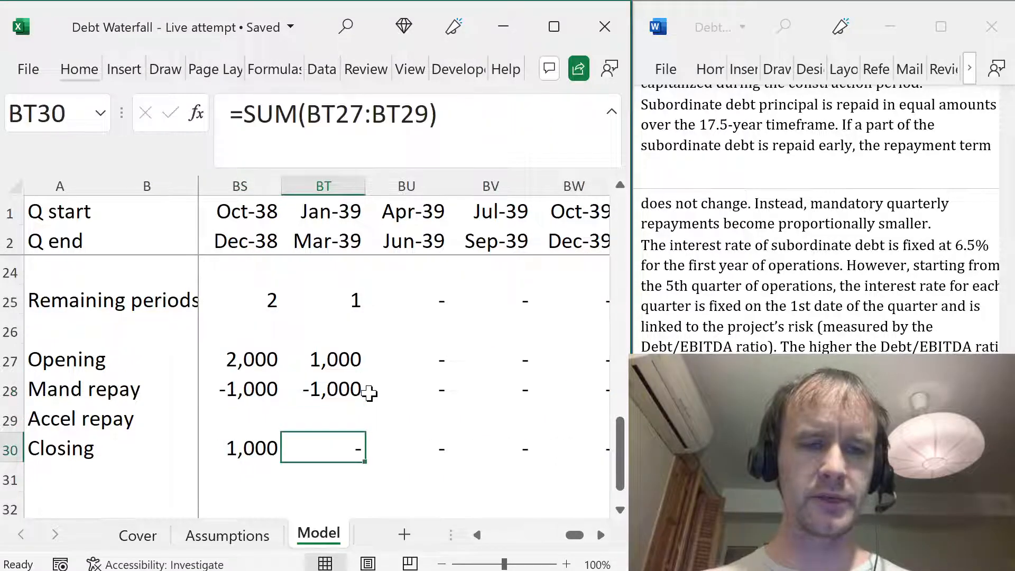
pyautogui.hotkey('ctrl', 'Left')
pyautogui.hotkey('ctrl', 'Left')
pyautogui.press('Down')
pyautogui.press('Right')
pyautogui.press('Left')
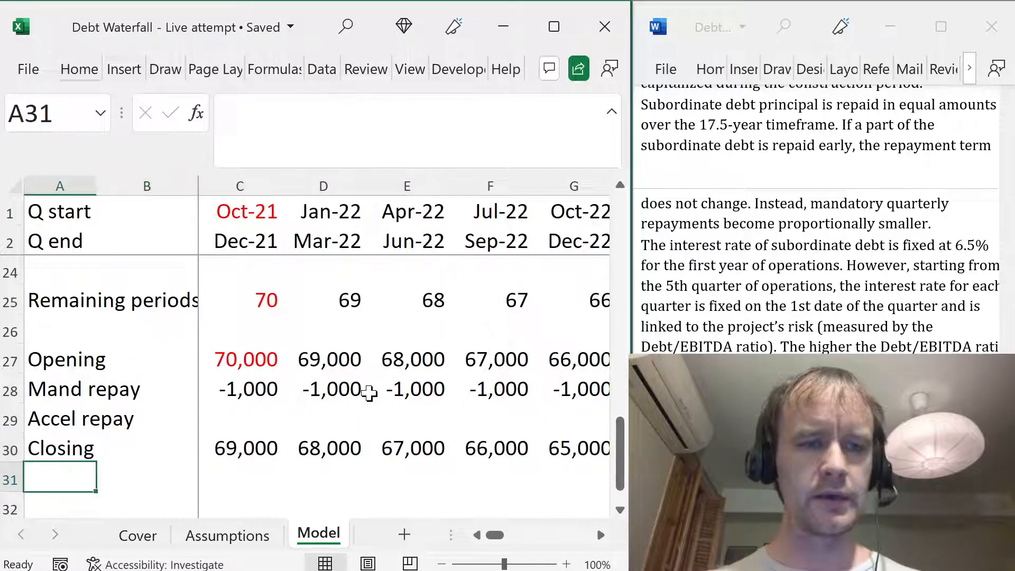
pyautogui.press('Down')
# - Read the case document's subordinate debt interest rate rules and the Debt/EBITDA definition
pyautogui.click(750, 272)
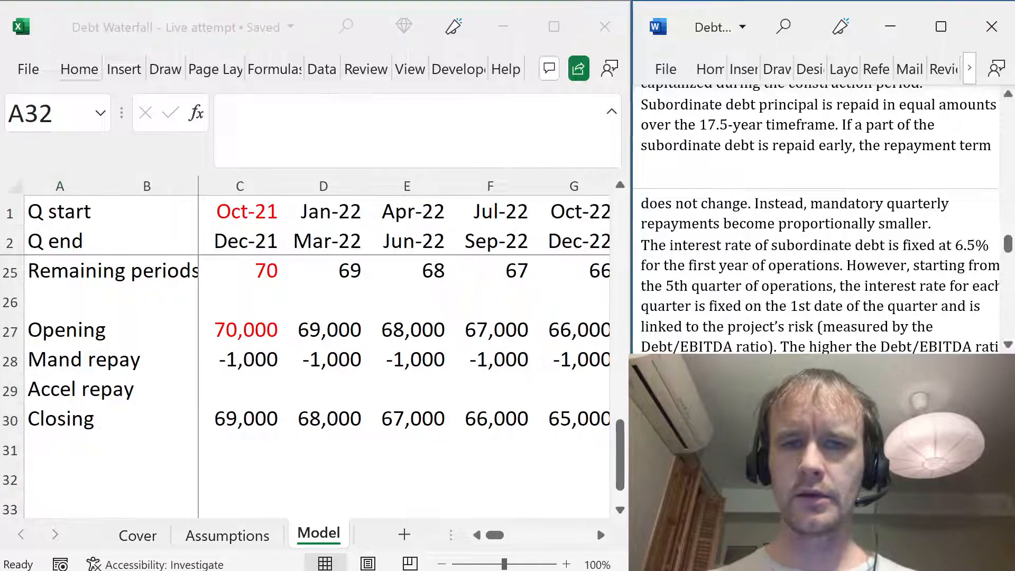
pyautogui.scroll(-3, 750, 272)
pyautogui.scroll(1, 819, 211)
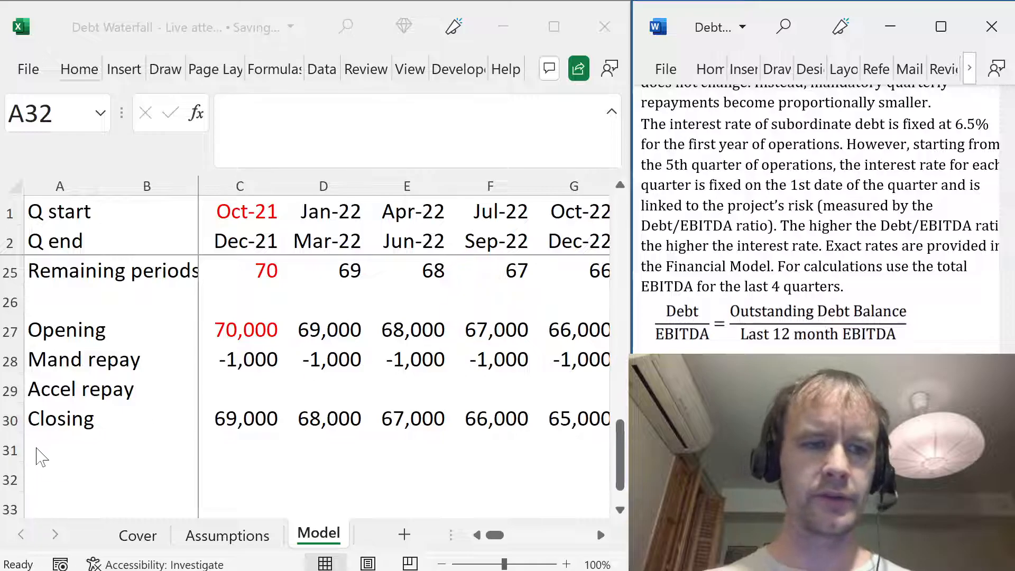
pyautogui.click(54, 465)
pyautogui.click(776, 257)
pyautogui.scroll(2, 777, 258)
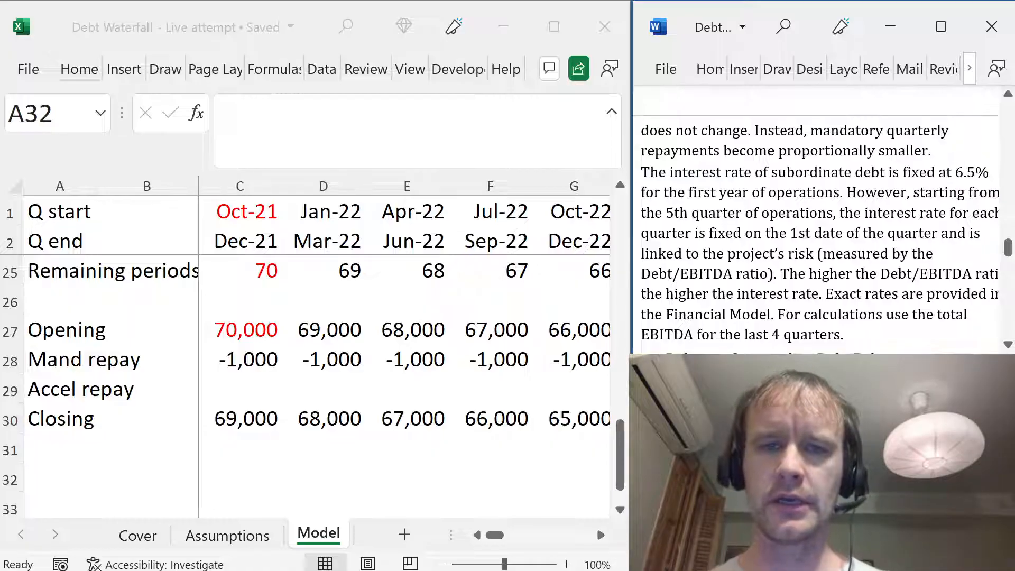
pyautogui.scroll(-4, 817, 222)
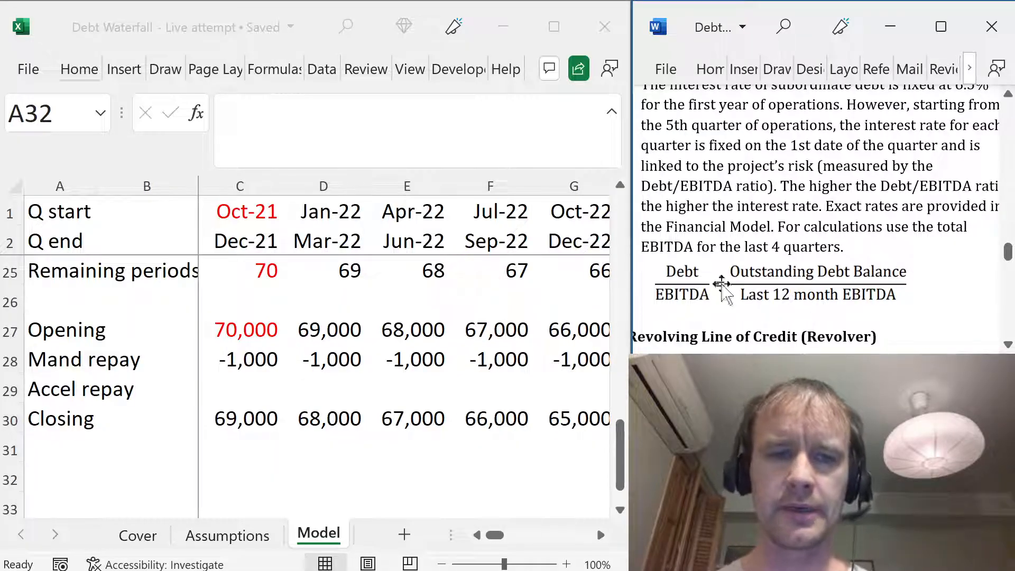
# - Check the subordinate debt's first-year interest rate input on the Assumptions sheet
pyautogui.click(155, 446)
pyautogui.hotkey('ctrl', 'pageup')
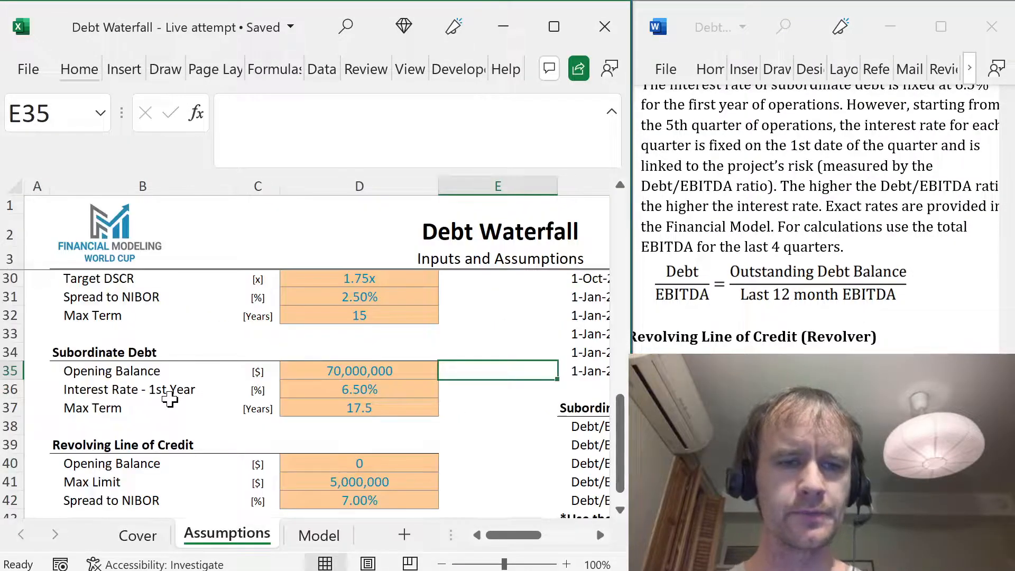
pyautogui.press('Down')
pyautogui.press('Right')
pyautogui.press('Left')
pyautogui.press('Left')
pyautogui.press('Left')
pyautogui.press('Right')
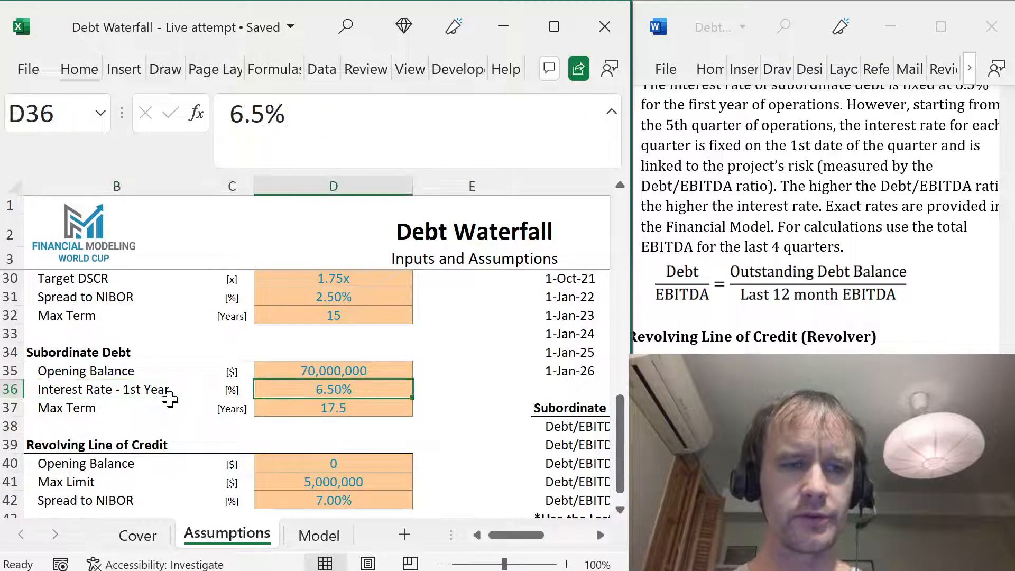
pyautogui.hotkey('ctrl', 'pagedown')
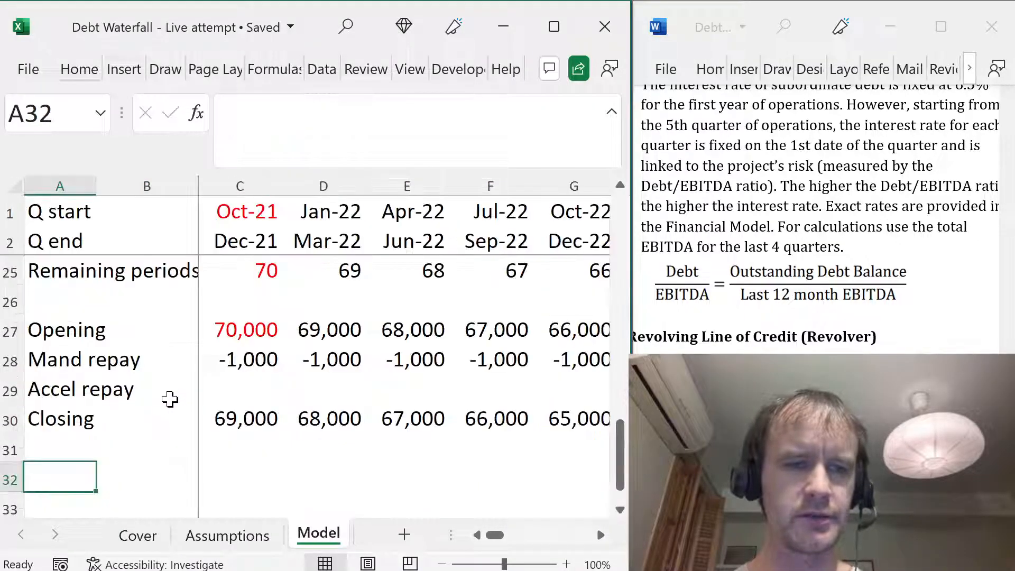
# - Label A32 of the Model sheet "Int rate" and set a red font for the first four quarters, C32:F32
pyautogui.write('Int rate')
pyautogui.press('Right')
pyautogui.press('Right')
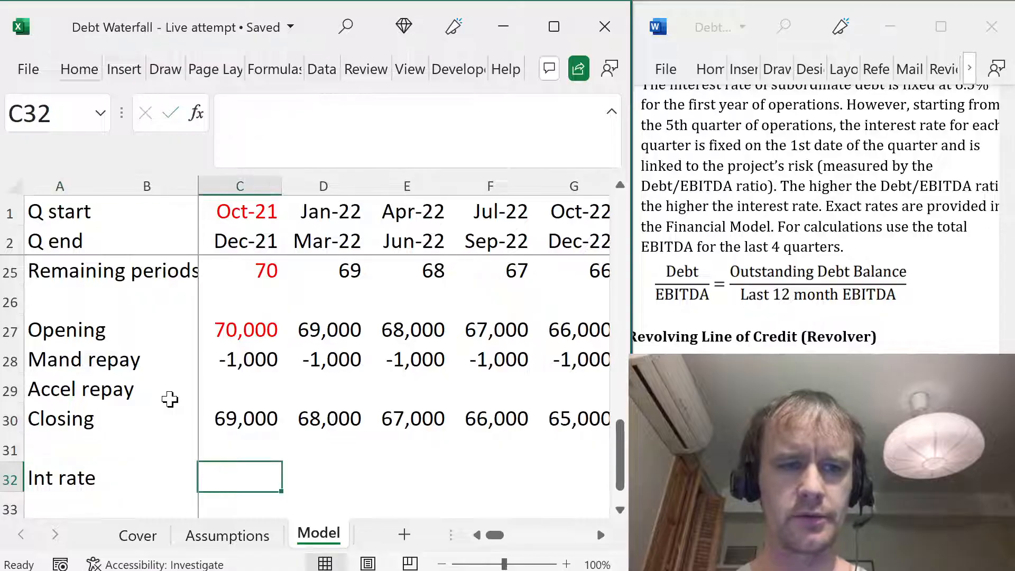
pyautogui.hotkey('shift', 'Right')
pyautogui.hotkey('shift', 'Right')
pyautogui.hotkey('shift', 'Right')
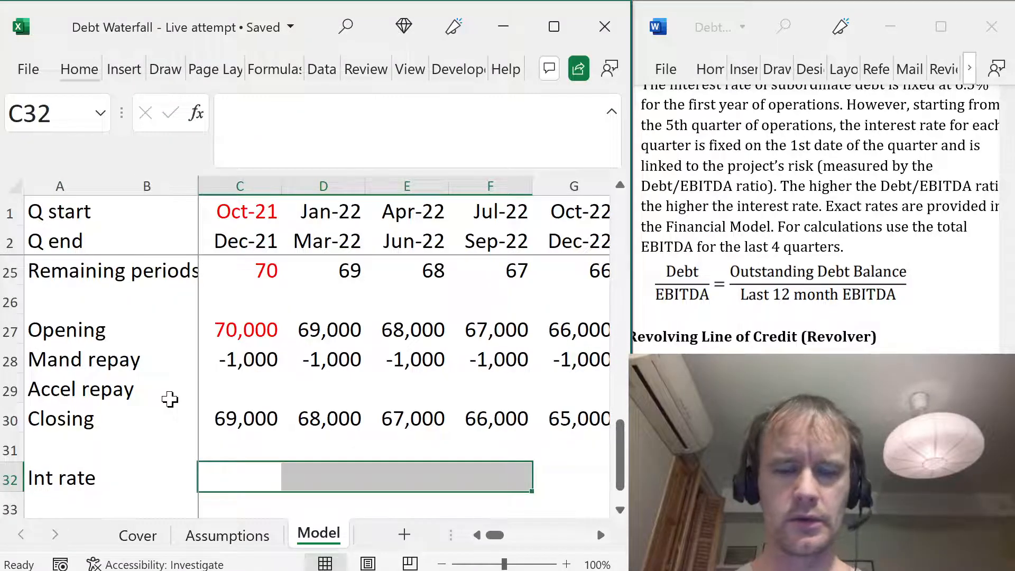
pyautogui.click(76, 69)
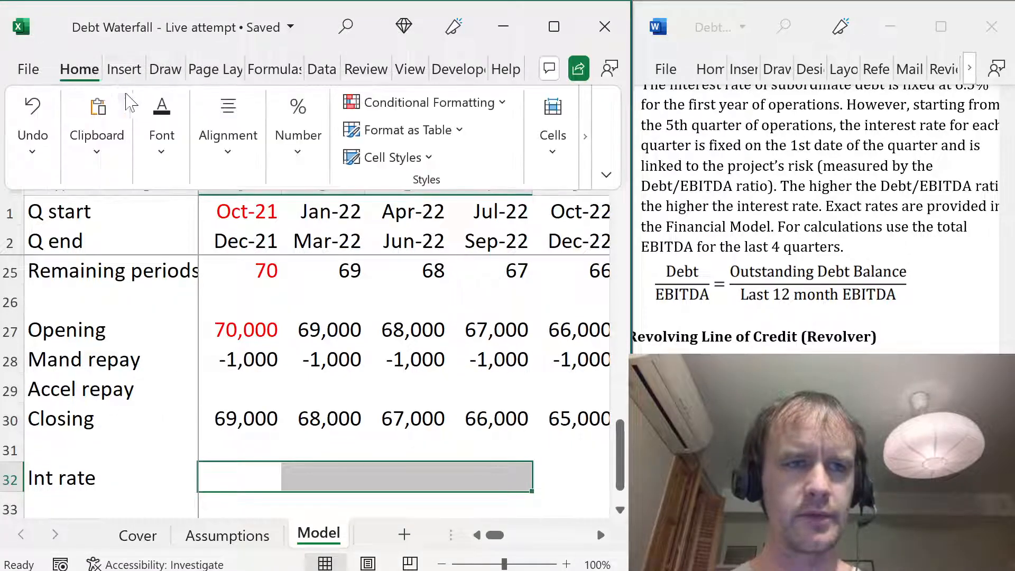
pyautogui.click(162, 136)
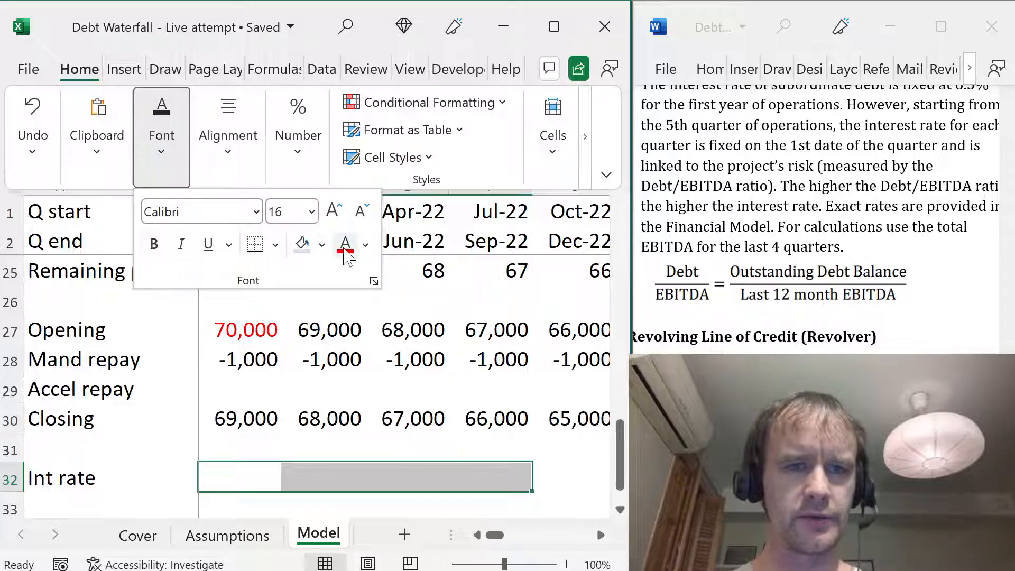
# - Fill C32:F32 with the first-year subordinate interest rate using =Assumptions!$D$36
pyautogui.click(244, 470)
pyautogui.write('=')
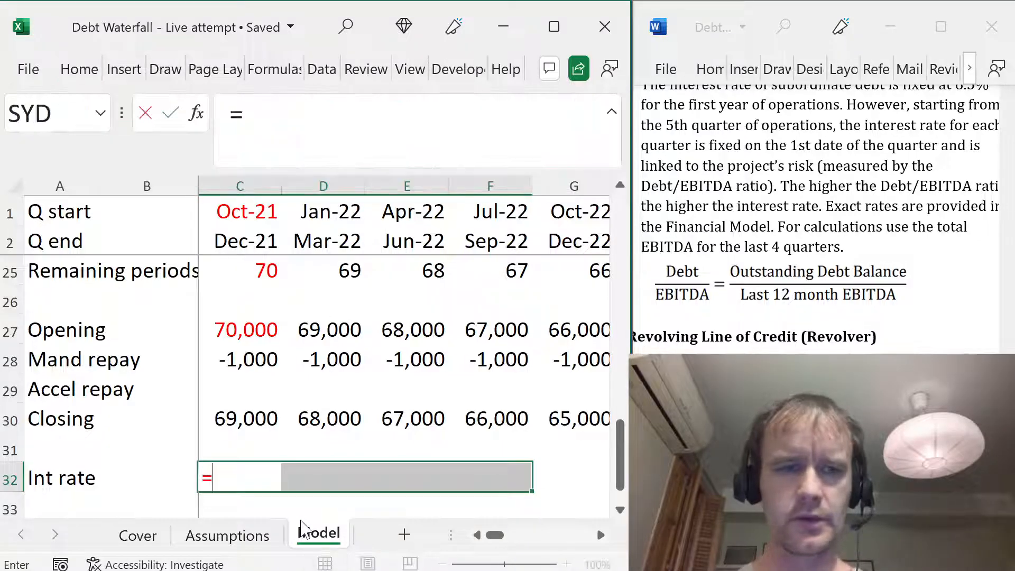
pyautogui.hotkey('ctrl', 'pageup')
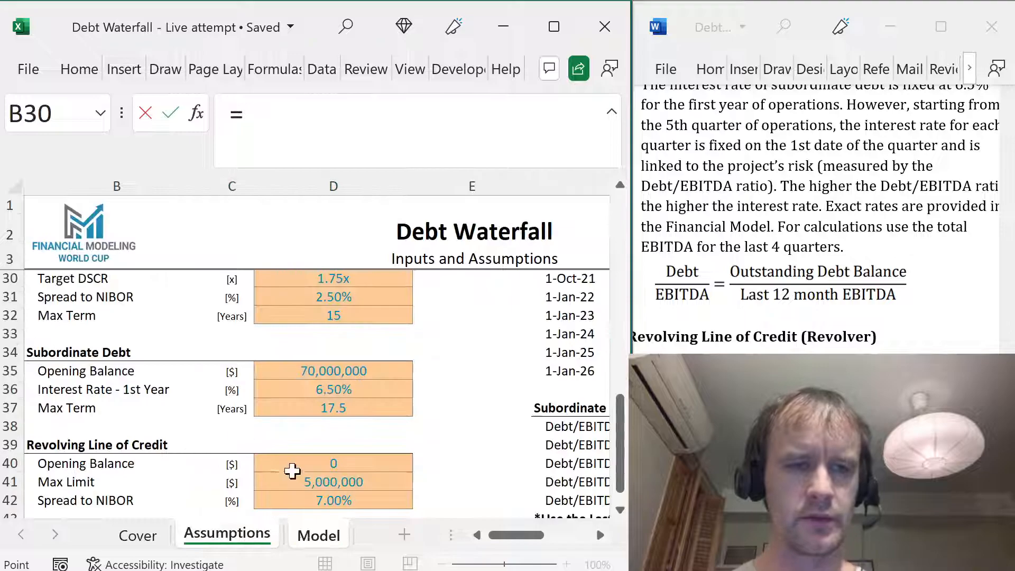
pyautogui.click(339, 391)
pyautogui.press('F4')
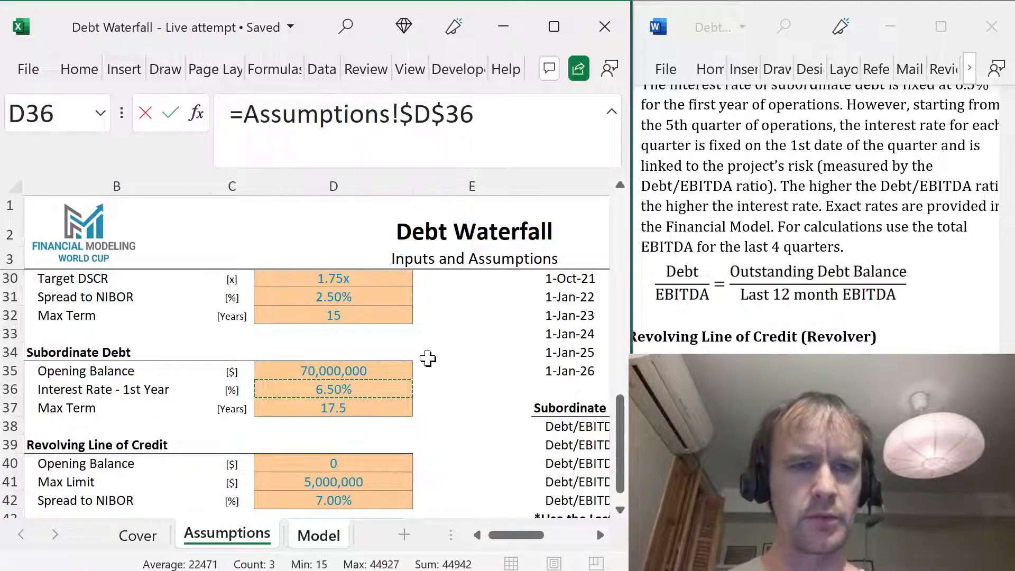
pyautogui.hotkey('ctrl', 'Return')
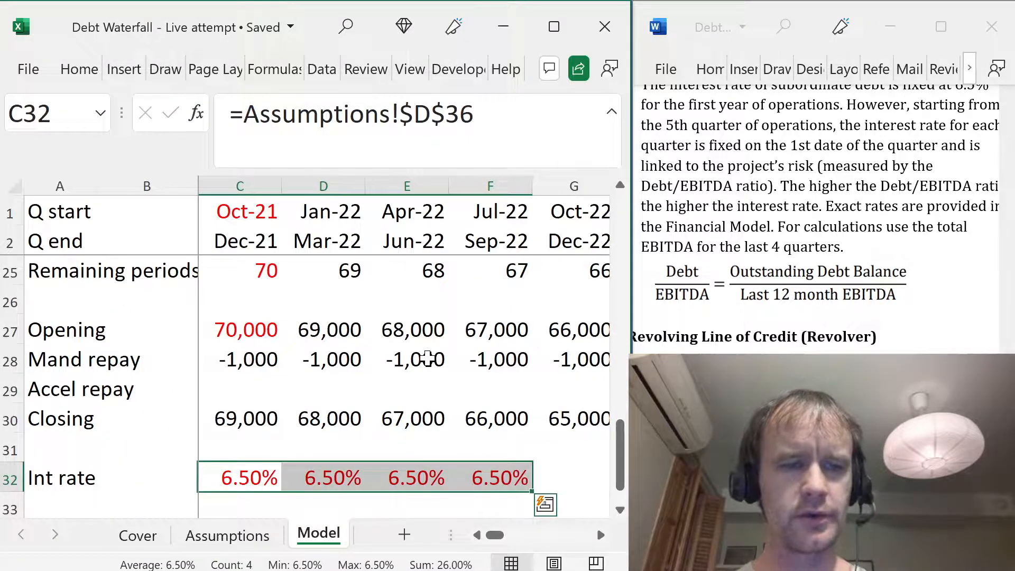
# - Locate the Debt/EBITDA-based subordinate interest rate table on the Assumptions sheet for the rates from the fifth quarter onward
pyautogui.press('Down')
pyautogui.press('Right')
pyautogui.press('Up')
pyautogui.press('Right')
pyautogui.press('Right')
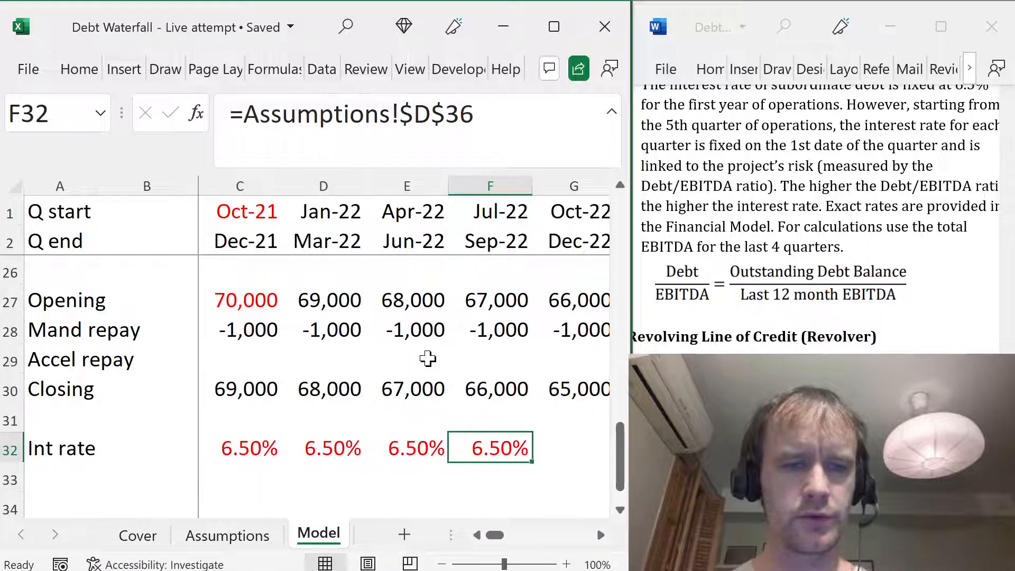
pyautogui.press('Right')
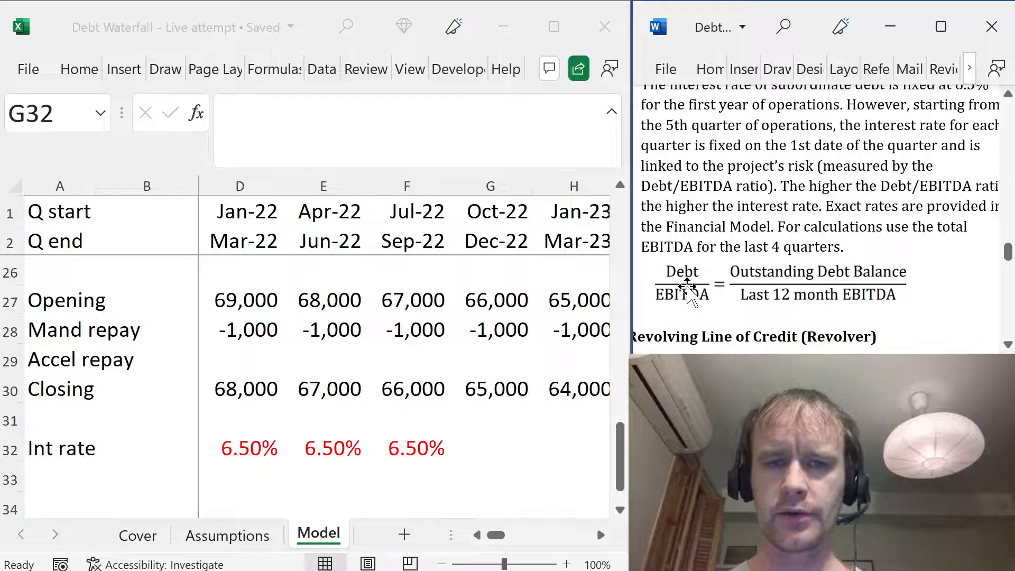
pyautogui.hotkey('ctrl', 'pageup')
pyautogui.press('Right')
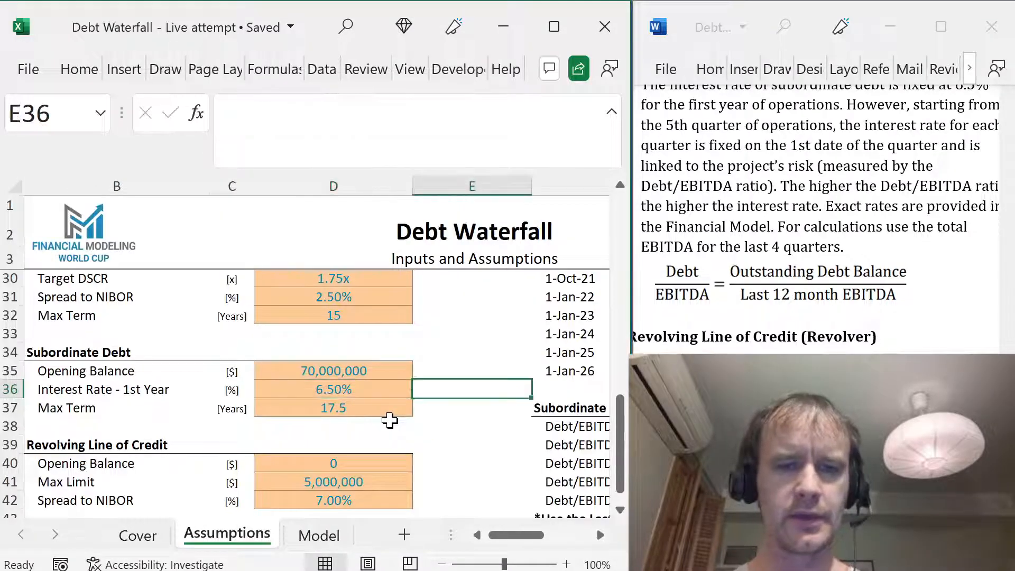
pyautogui.press('Right')
pyautogui.press('Right')
pyautogui.press('Right')
pyautogui.press('Down')
pyautogui.press('Right')
pyautogui.press('Down')
pyautogui.press('Left')
pyautogui.press('Left')
pyautogui.press('Left')
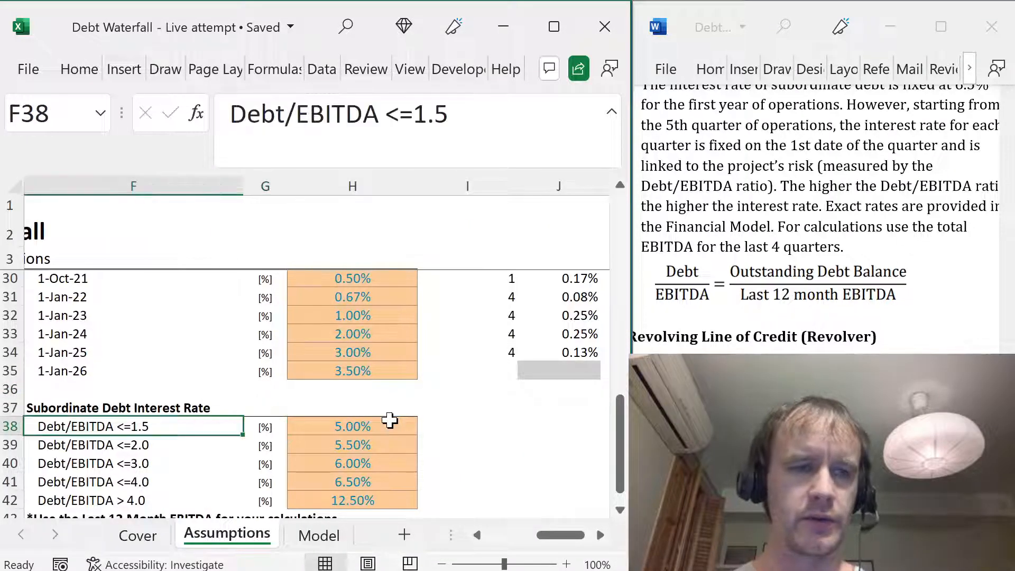
# - Examine the subordinate debt interest rate tiers in F38:H42 and the EBITDA note beneath them
pyautogui.press('Up')
pyautogui.hotkey('shift', 'Down')
pyautogui.hotkey('shift', 'Down')
pyautogui.hotkey('shift', 'Down')
pyautogui.hotkey('shift', 'Down')
pyautogui.hotkey('shift', 'Down')
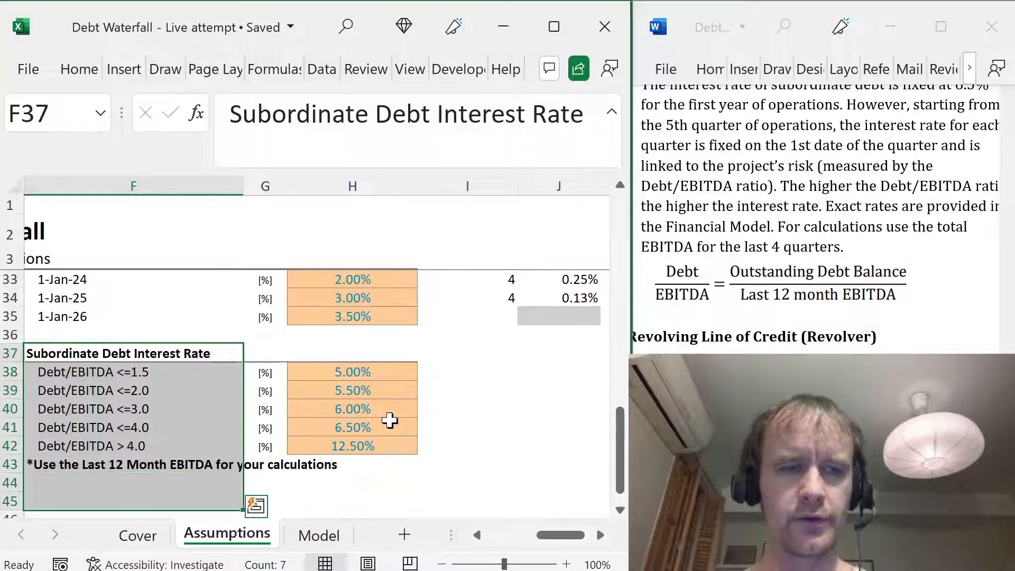
pyautogui.press('Down')
pyautogui.press('Right')
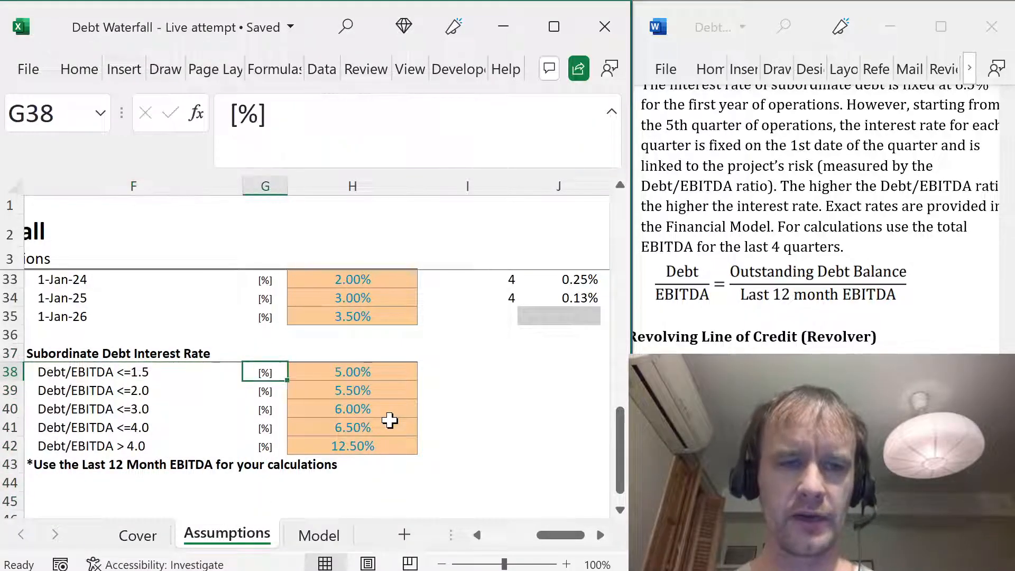
pyautogui.press('Right')
pyautogui.press('Down')
pyautogui.press('Left')
pyautogui.press('Left')
pyautogui.press('Right')
pyautogui.press('Right')
pyautogui.press('Down')
pyautogui.press('Left')
pyautogui.press('Left')
pyautogui.press('Down')
pyautogui.press('Down')
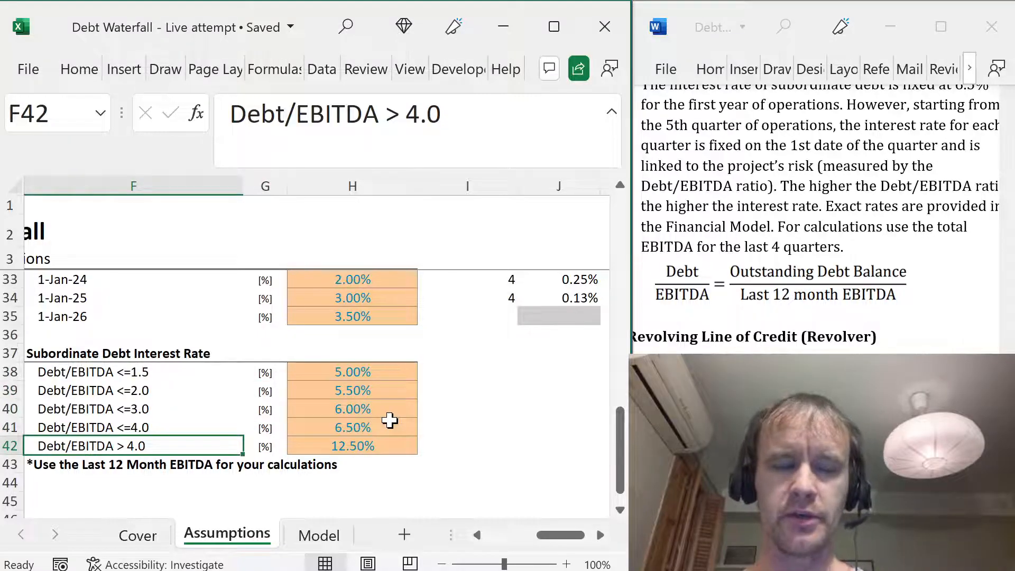
pyautogui.hotkey('shift', 'space')
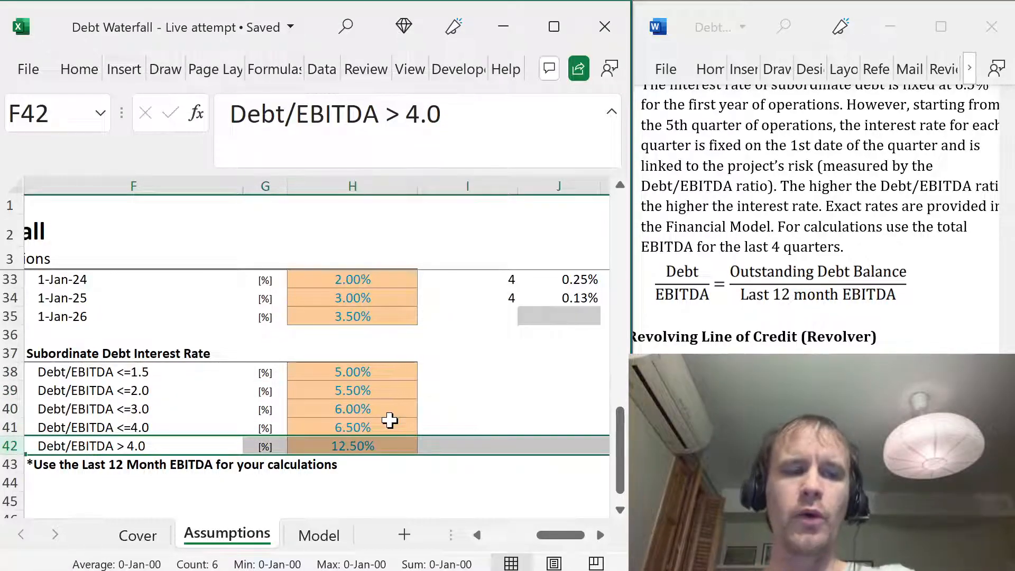
pyautogui.press('Up')
pyautogui.hotkey('ctrl', 'Up')
pyautogui.press('Down')
pyautogui.hotkey('ctrl', 'shift', 'Down')
pyautogui.press('Up')
pyautogui.press('Up')
pyautogui.press('Up')
pyautogui.hotkey('ctrl', 'Up')
pyautogui.hotkey('ctrl', 'Down')
pyautogui.press('Up')
pyautogui.hotkey('ctrl', 'Down')
pyautogui.hotkey('ctrl', 'Down')
pyautogui.hotkey('ctrl', 'Down')
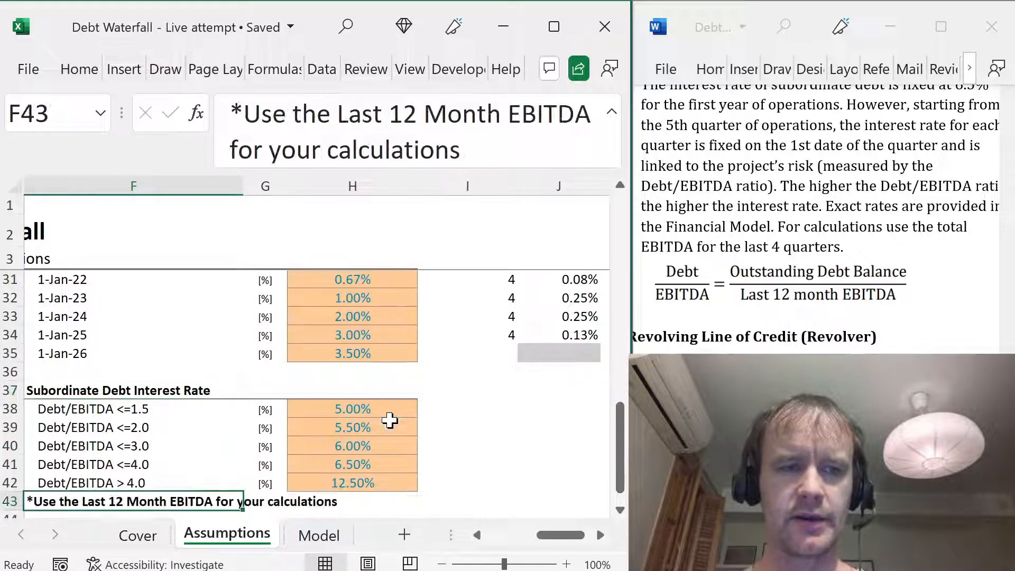
# - Strip the "Debt/EBITDA <=" text from the tier labels in F38:F42 with a replace-all, leaving only the threshold numbers
pyautogui.press('Up')
pyautogui.press('Up')
pyautogui.press('Up')
pyautogui.press('Up')
pyautogui.press('Up')
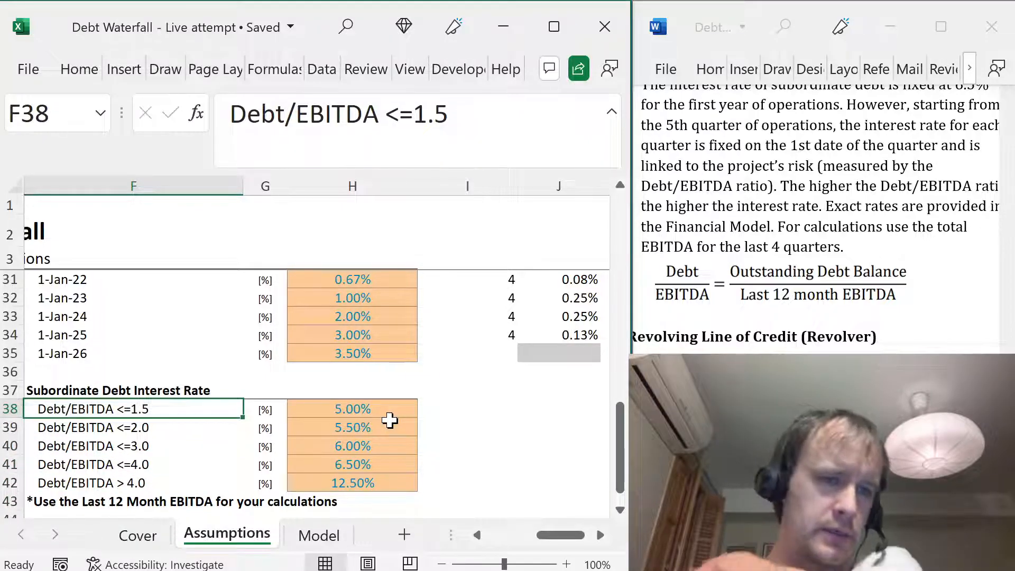
pyautogui.hotkey('ctrl', 'shift', 'Down')
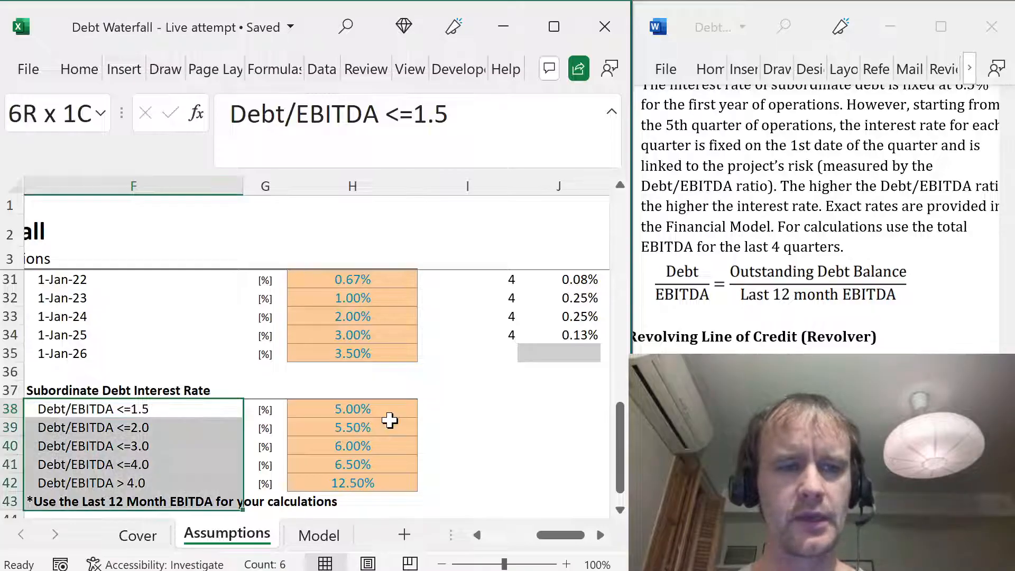
pyautogui.hotkey('shift', 'Up')
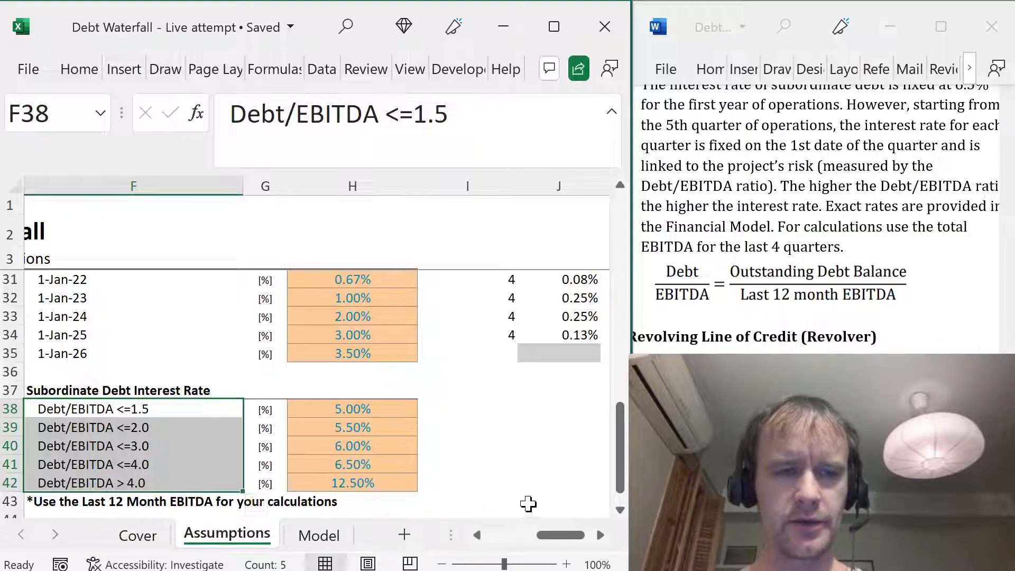
pyautogui.click(704, 521)
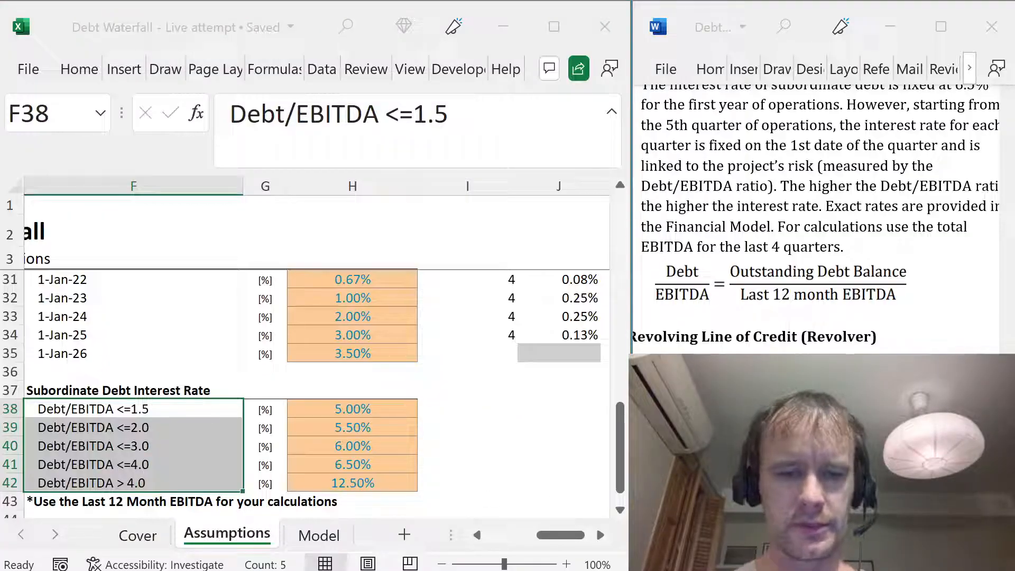
pyautogui.hotkey('alt', 'a')
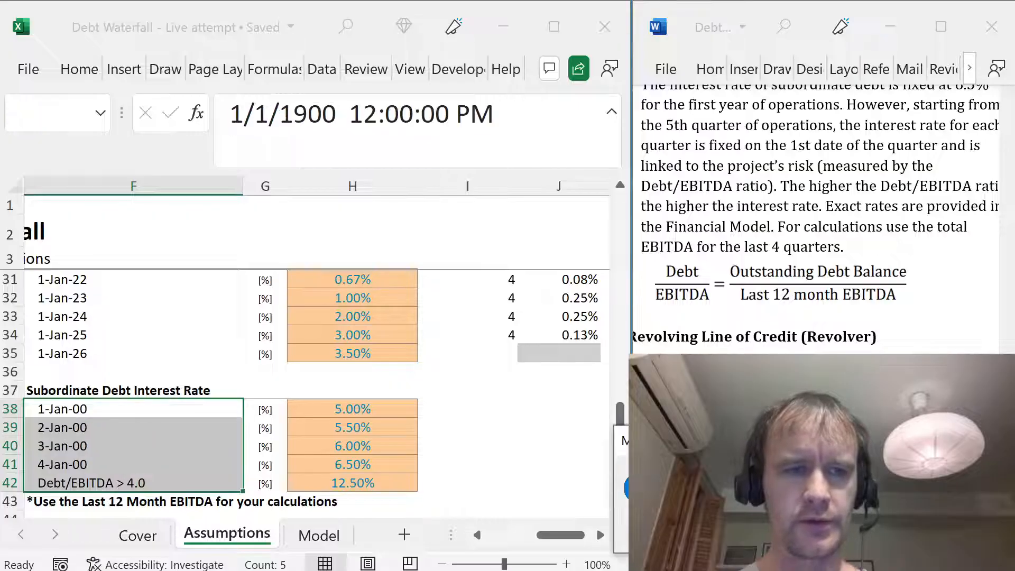
pyautogui.press('Return')
pyautogui.press('Escape')
# - Format the thresholds in F38:F42 as General and show them with one decimal place
pyautogui.hotkey('ctrl', '1')
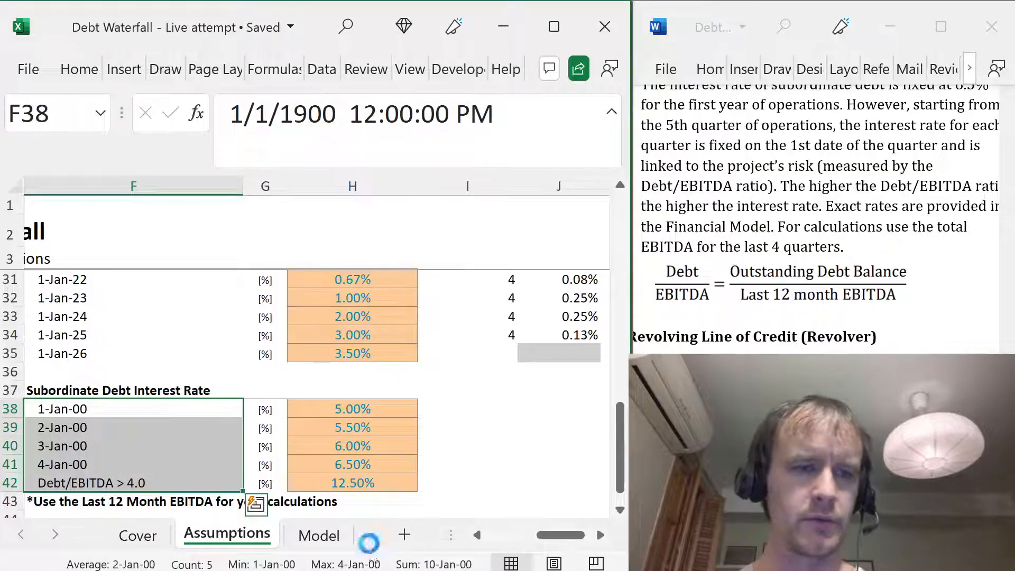
pyautogui.click(179, 281)
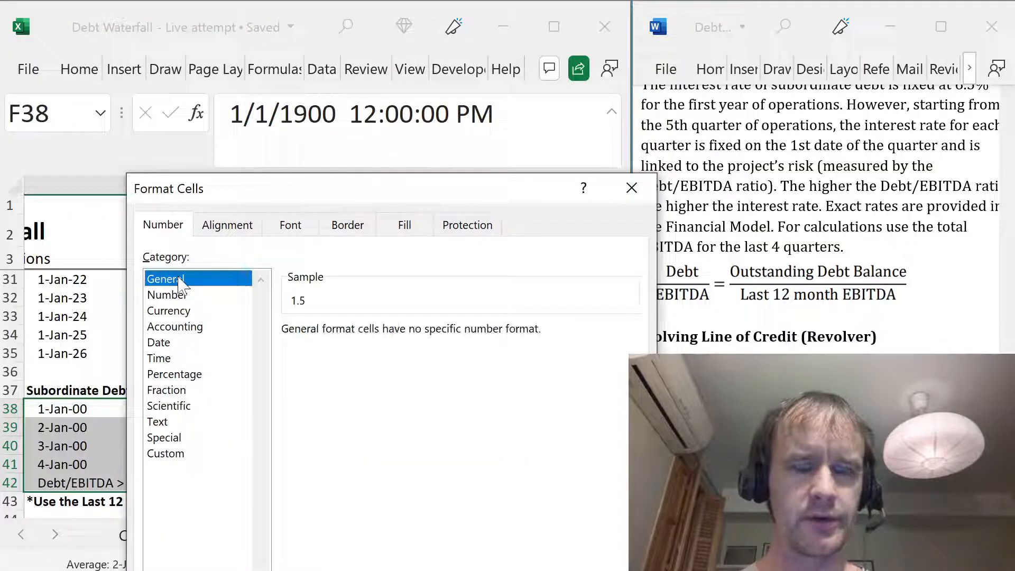
pyautogui.press('Return')
pyautogui.hotkey('alt', 'h')
pyautogui.press('0')
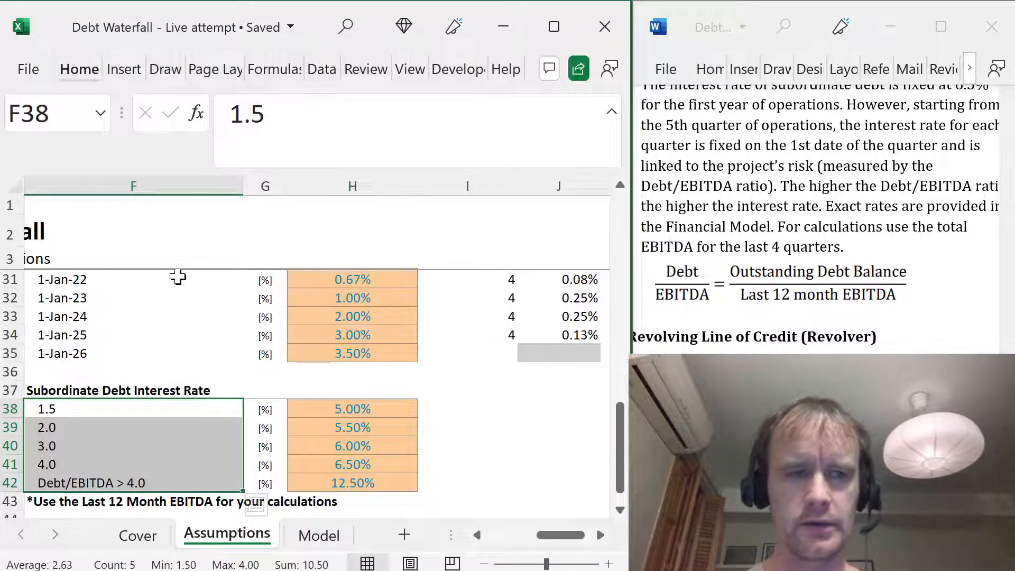
pyautogui.hotkey('alt', 'h')
pyautogui.press('9')
pyautogui.press('Down')
pyautogui.press('Down')
pyautogui.press('Down')
pyautogui.press('Down')
pyautogui.press('F2')
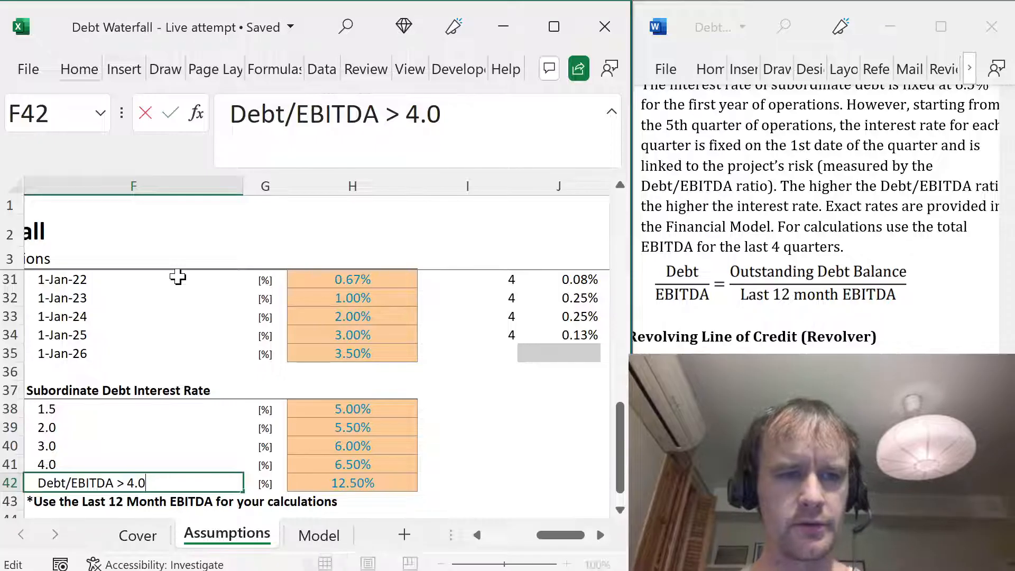
pyautogui.hotkey('ctrl', 'shift', 'Left')
pyautogui.hotkey('ctrl', 'shift', 'Left')
pyautogui.press('BackSpace')
pyautogui.hotkey('ctrl', 'Return')
pyautogui.press('Up')
pyautogui.press('Down')
pyautogui.write('Debt/EBITDA > 4.0')
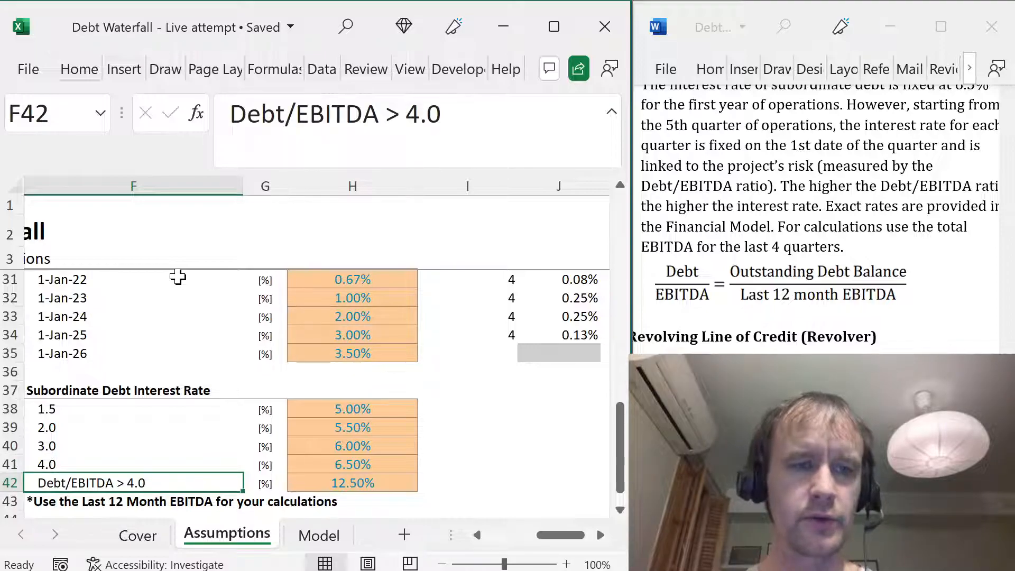
# - Move the Debt/EBITDA thresholds from F38:F41 down one row to F39:F42, replacing the last text label, and enter 0 in F38
pyautogui.press('Up')
pyautogui.press('Up')
pyautogui.press('Up')
pyautogui.press('Up')
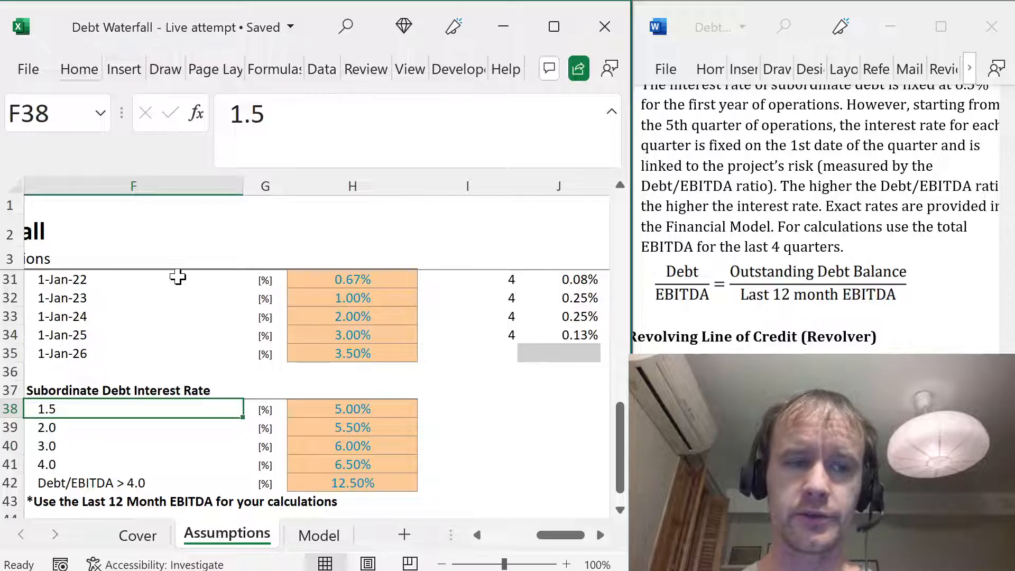
pyautogui.hotkey('shift', 'Down')
pyautogui.hotkey('shift', 'Down')
pyautogui.hotkey('shift', 'Down')
pyautogui.hotkey('ctrl', 'x')
pyautogui.press('Down')
pyautogui.hotkey('ctrl', 'v')
pyautogui.press('Up')
pyautogui.press('Down')
pyautogui.hotkey('ctrl', 'c')
pyautogui.press('Up')
pyautogui.hotkey('ctrl', 'v')
pyautogui.write('0')
pyautogui.hotkey('ctrl', 'Return')
pyautogui.press('Right')
pyautogui.press('Right')
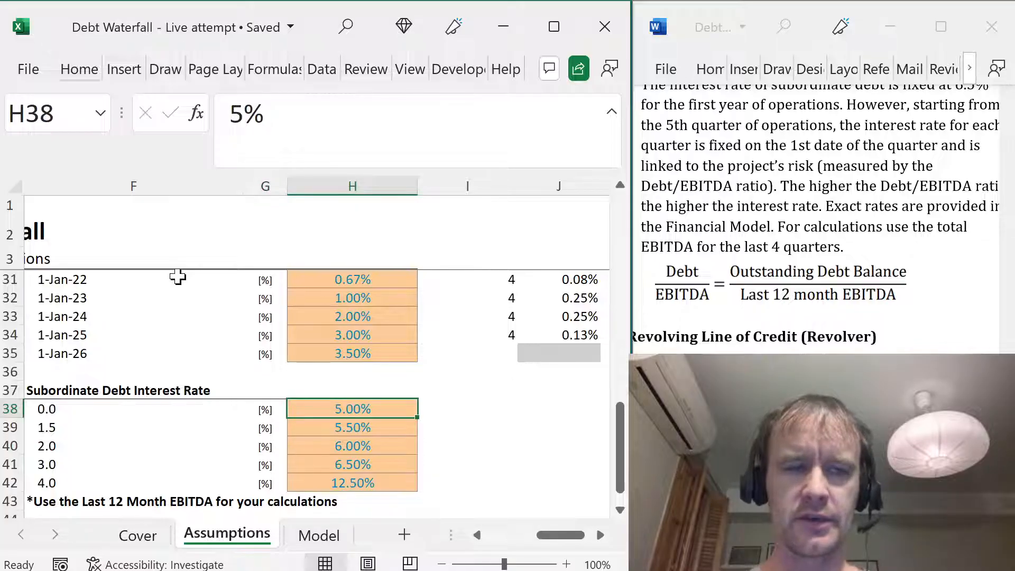
# - Review each lower-bound threshold in F38:F42 against its matching subordinate debt rate in column H
pyautogui.press('Down')
pyautogui.press('Left')
pyautogui.press('Left')
pyautogui.press('Left')
pyautogui.press('Right')
pyautogui.press('Right')
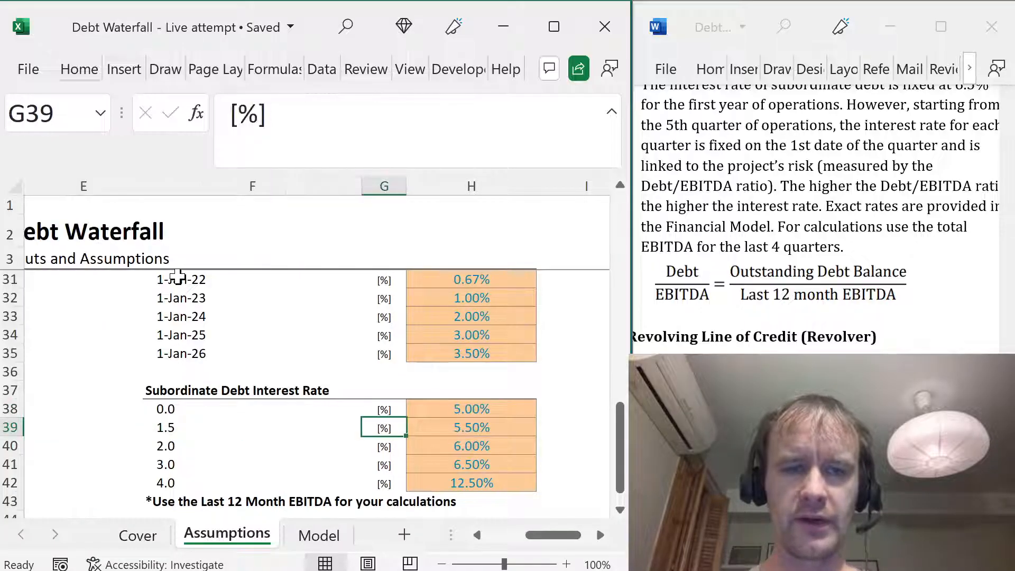
pyautogui.press('Right')
pyautogui.press('Down')
pyautogui.press('Left')
pyautogui.press('Left')
pyautogui.press('Left')
pyautogui.press('Right')
pyautogui.press('Right')
pyautogui.press('Right')
pyautogui.press('Left')
pyautogui.press('Left')
pyautogui.press('Down')
pyautogui.press('Down')
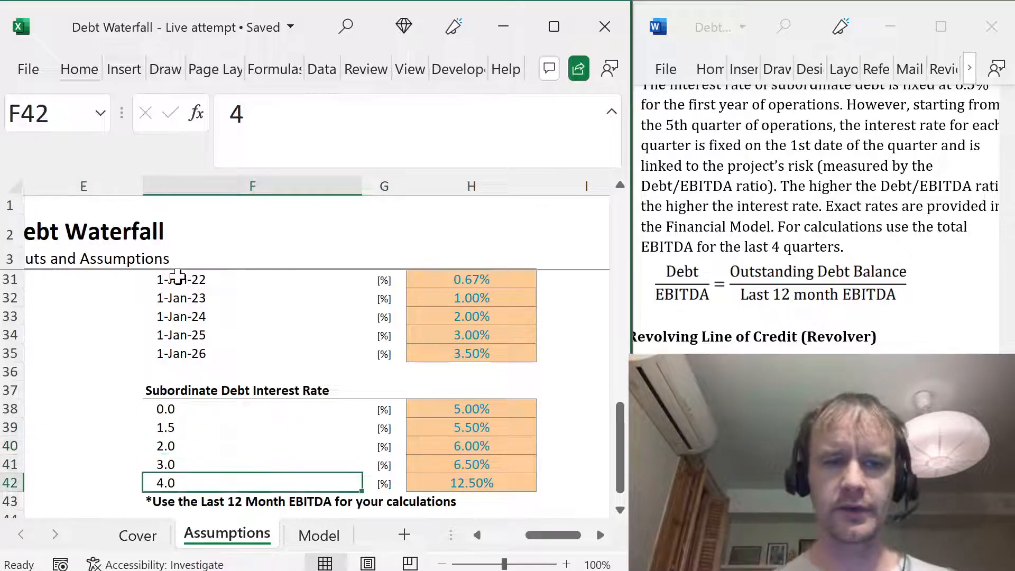
pyautogui.press('Up')
pyautogui.press('Up')
pyautogui.press('Up')
pyautogui.press('Up')
pyautogui.hotkey('ctrl', 'shift', 'Down')
pyautogui.hotkey('shift', 'Up')
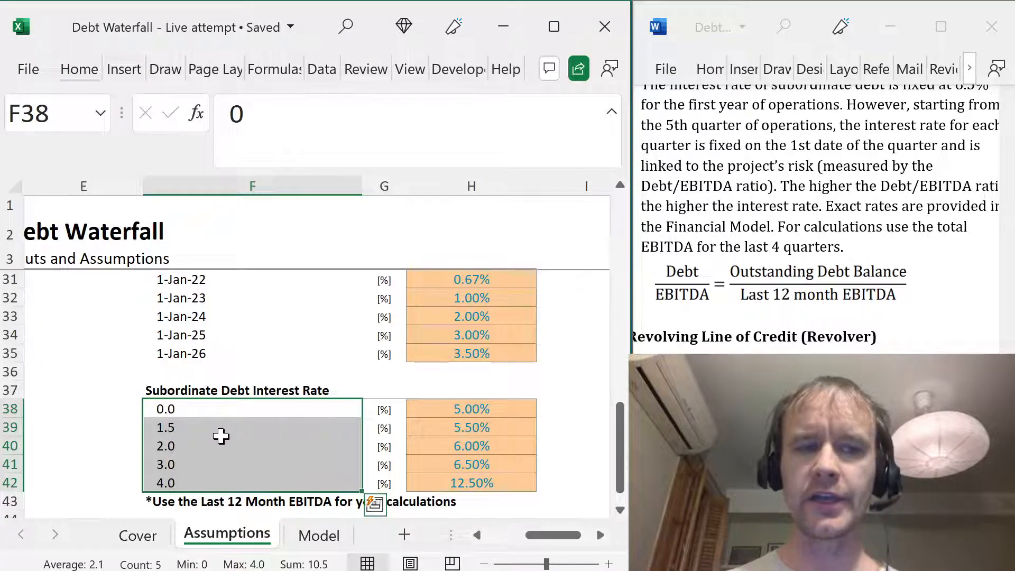
pyautogui.click(200, 427)
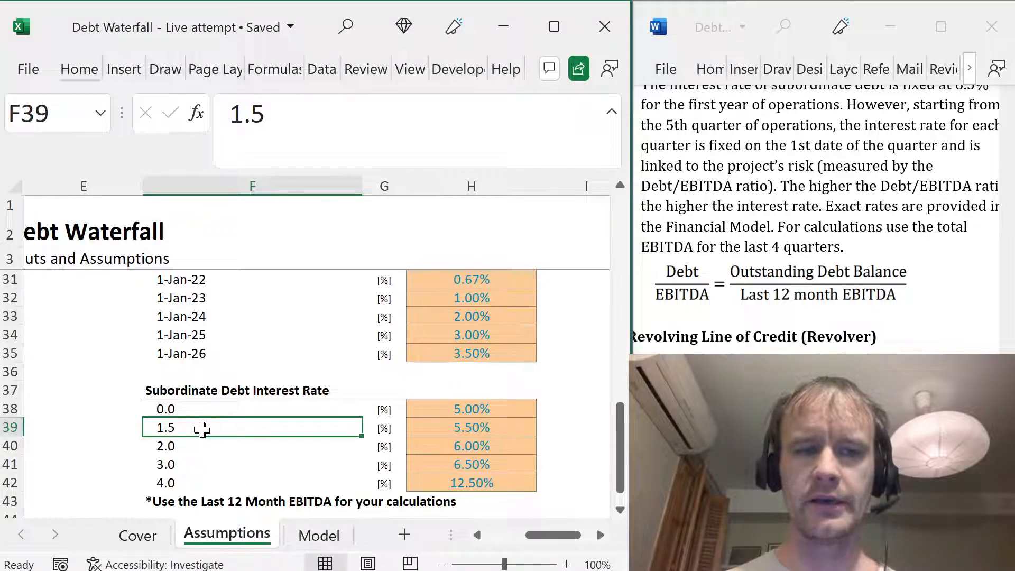
pyautogui.click(443, 428)
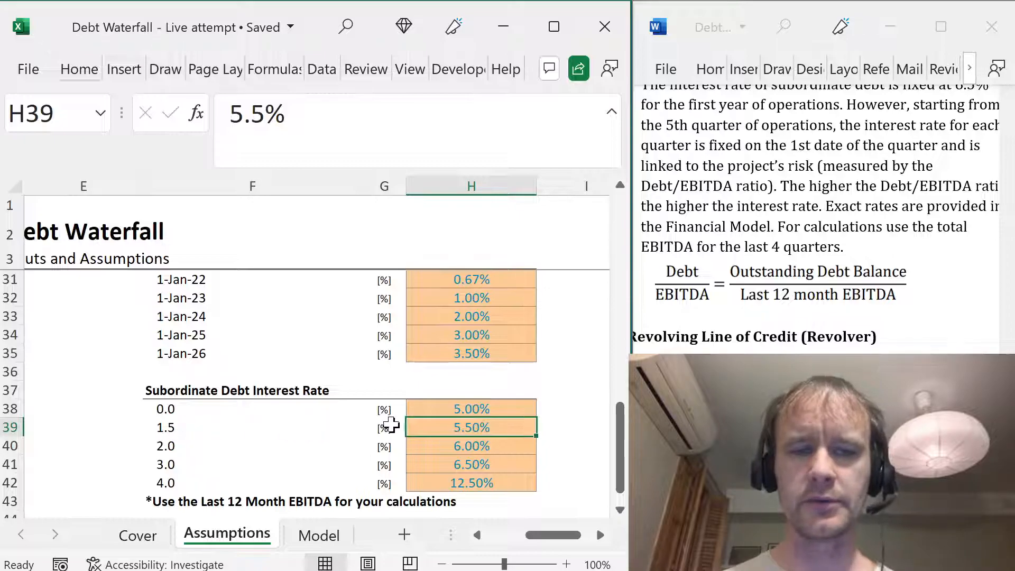
pyautogui.click(470, 407)
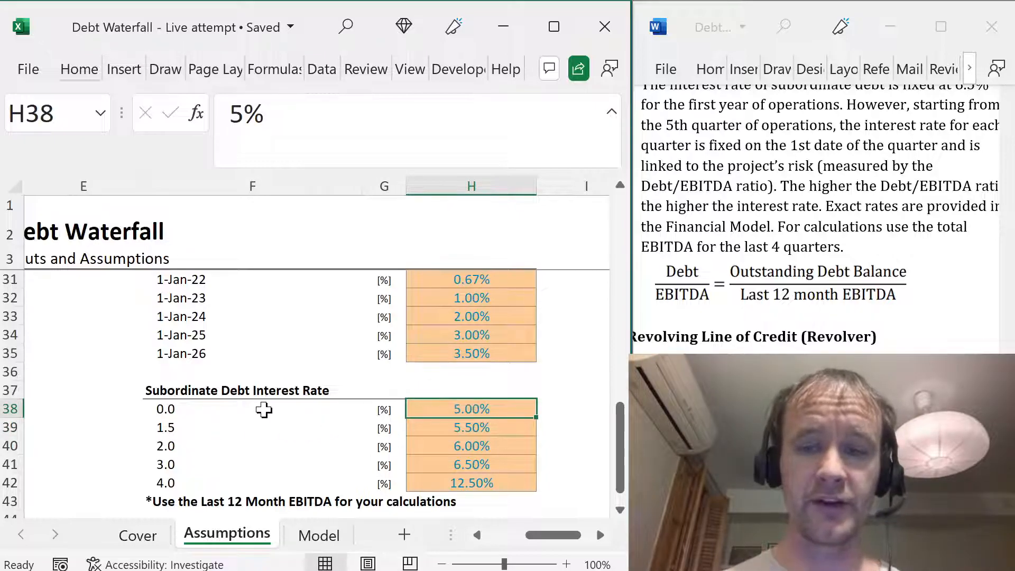
# - Compare the Model sheet's interest rate row with the subordinate rate table and check the extent of the tier range from F38
pyautogui.hotkey('ctrl', 'pagedown')
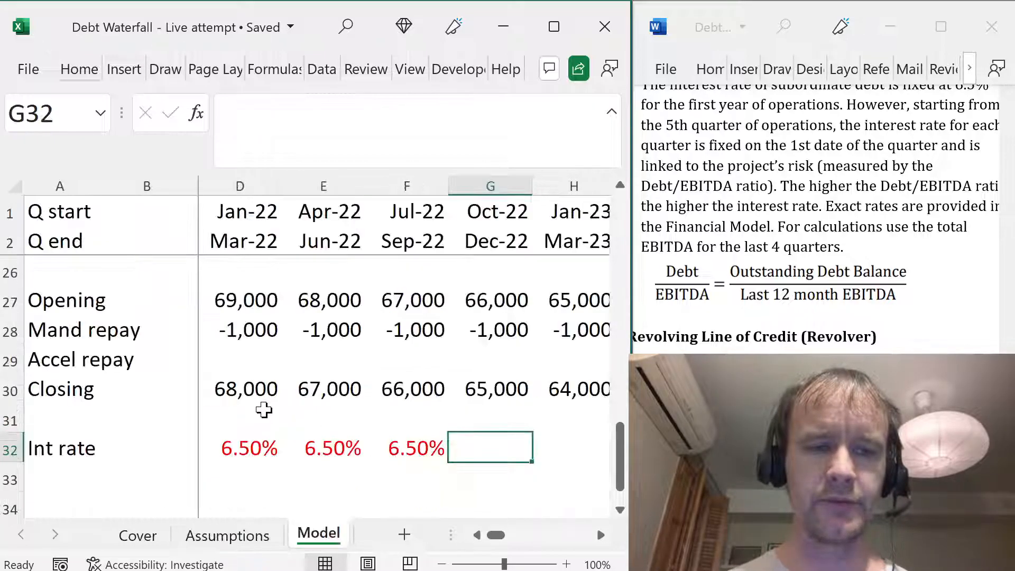
pyautogui.hotkey('ctrl', 'pageup')
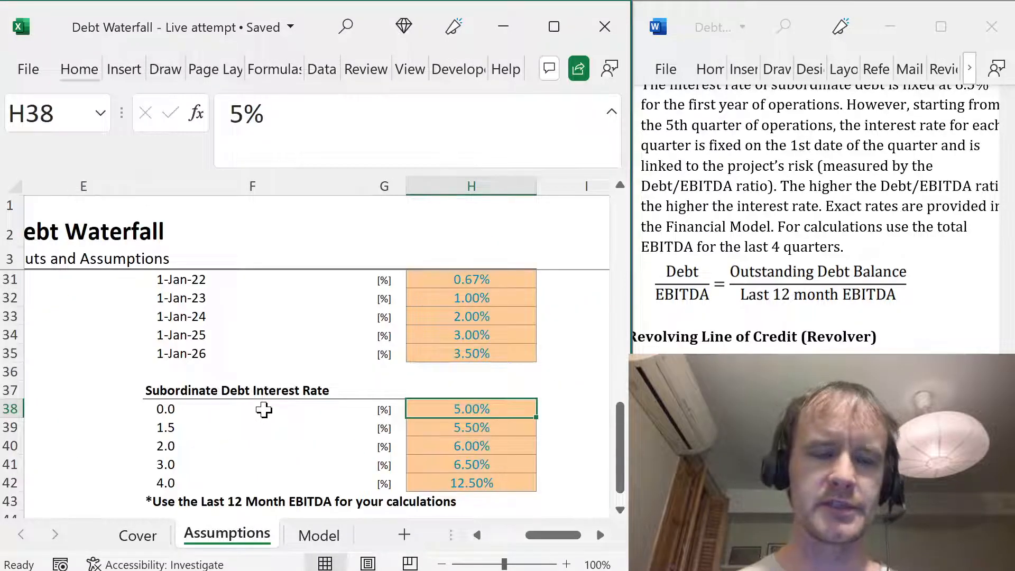
pyautogui.press('Left')
pyautogui.press('Left')
pyautogui.press('Down')
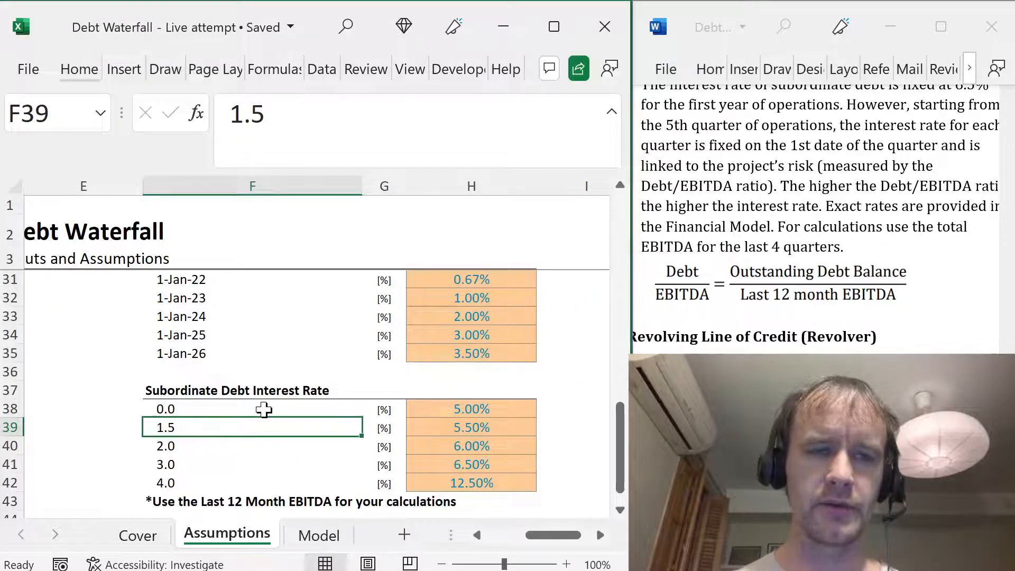
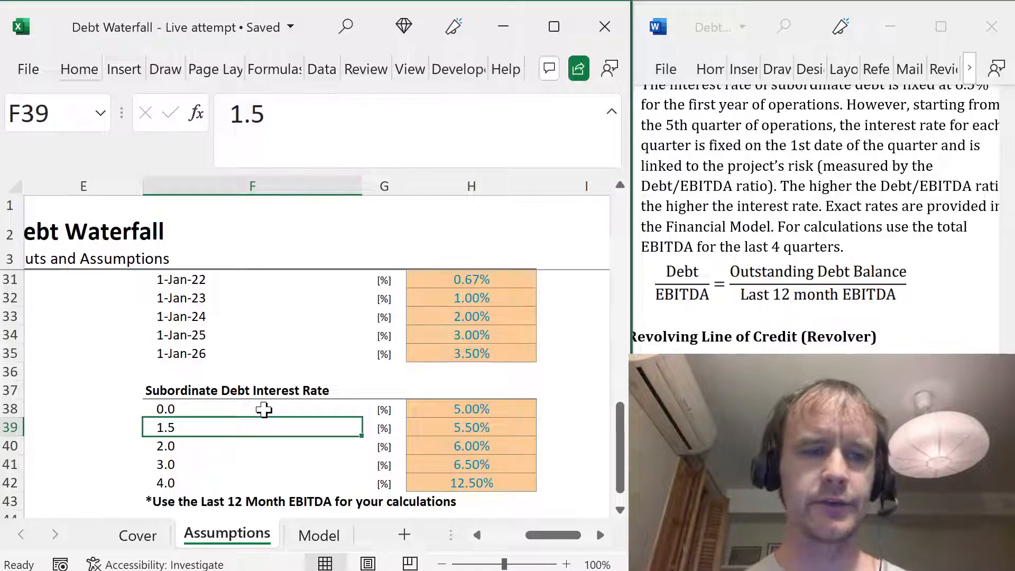
pyautogui.press('Down')
pyautogui.hotkey('ctrl', 'Down')
pyautogui.hotkey('ctrl', 'Up')
pyautogui.press('Down')
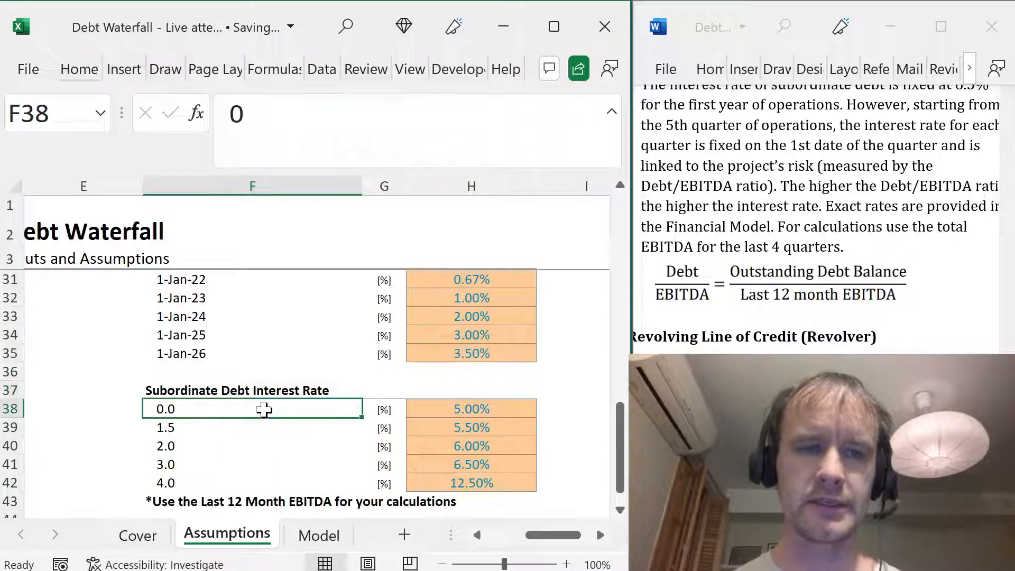
pyautogui.hotkey('ctrl', 'shift', 'Down')
pyautogui.hotkey('ctrl', 'shift', 'Up')
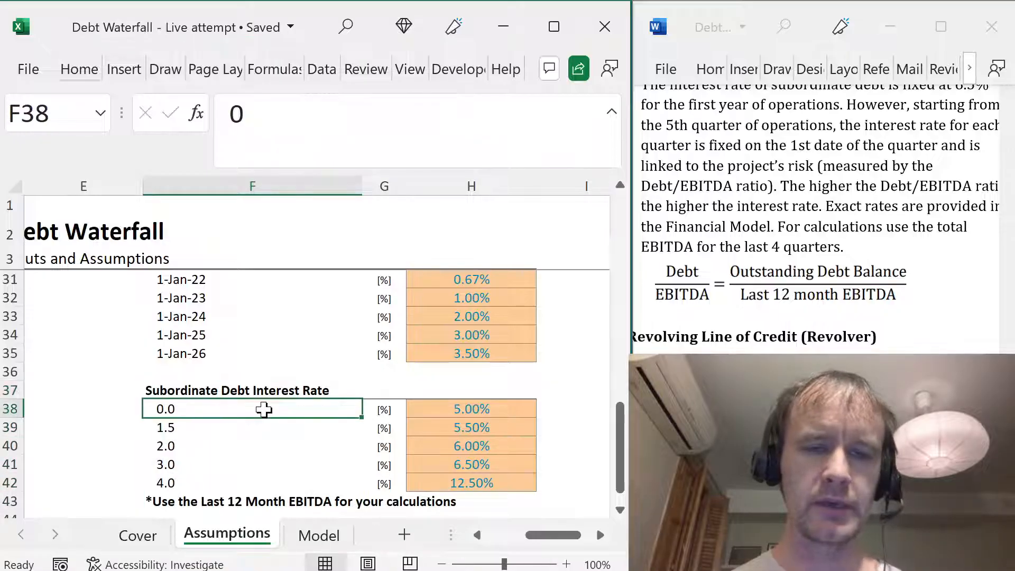
pyautogui.hotkey('ctrl', 'shift', 'Down')
pyautogui.hotkey('shift', 'Right')
pyautogui.hotkey('shift', 'Right')
pyautogui.hotkey('shift', 'Right')
pyautogui.hotkey('shift', 'Right')
pyautogui.hotkey('shift', 'BackSpace')
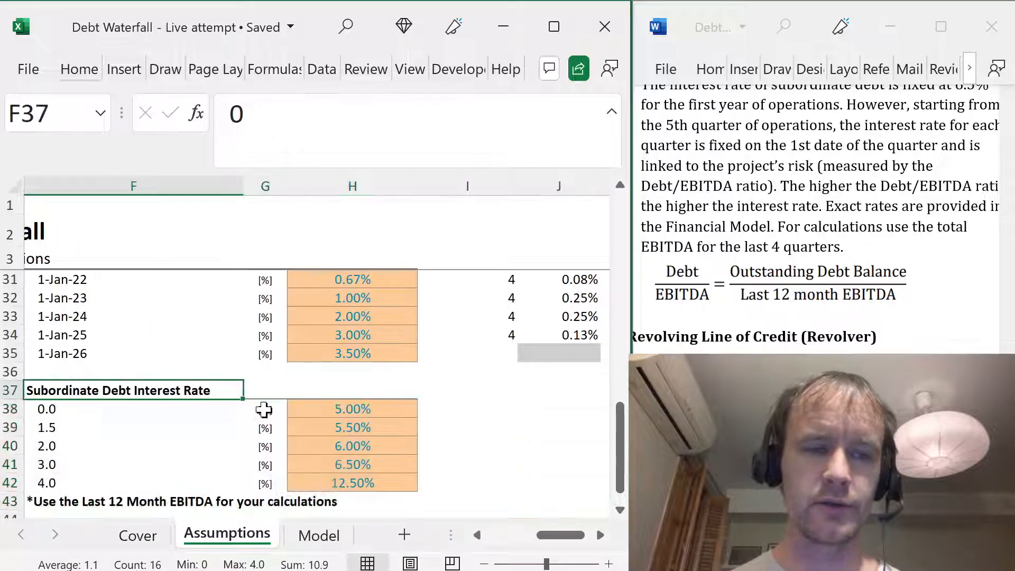
# - Add a "Debt / EBITDA" row label in A33 of the Model sheet, below the subordinated debt's Int rate row
pyautogui.hotkey('ctrl', 'pagedown')
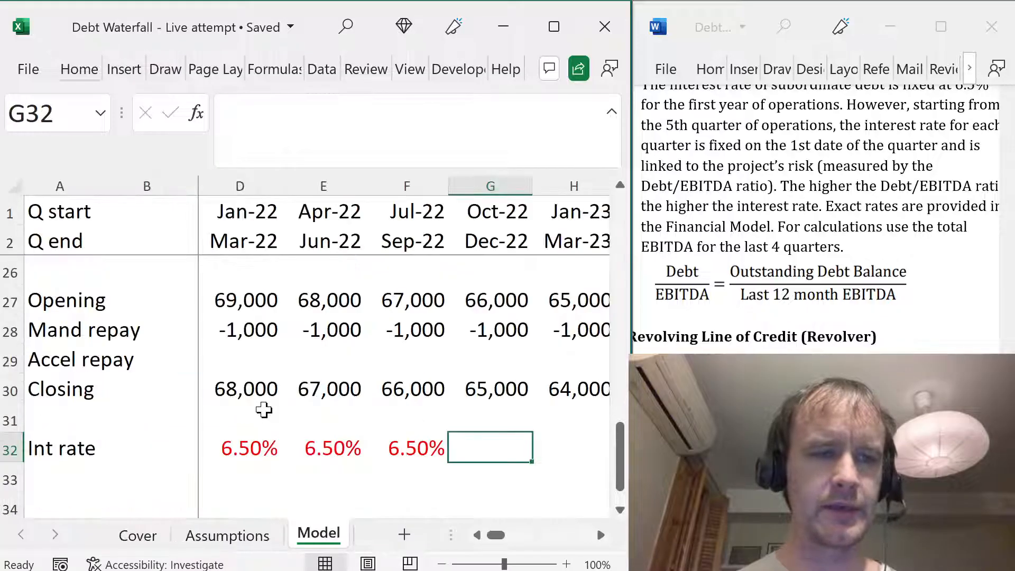
pyautogui.press('Down')
pyautogui.press('Left')
pyautogui.press('Left')
pyautogui.press('Left')
pyautogui.press('Left')
pyautogui.press('Left')
pyautogui.press('Left')
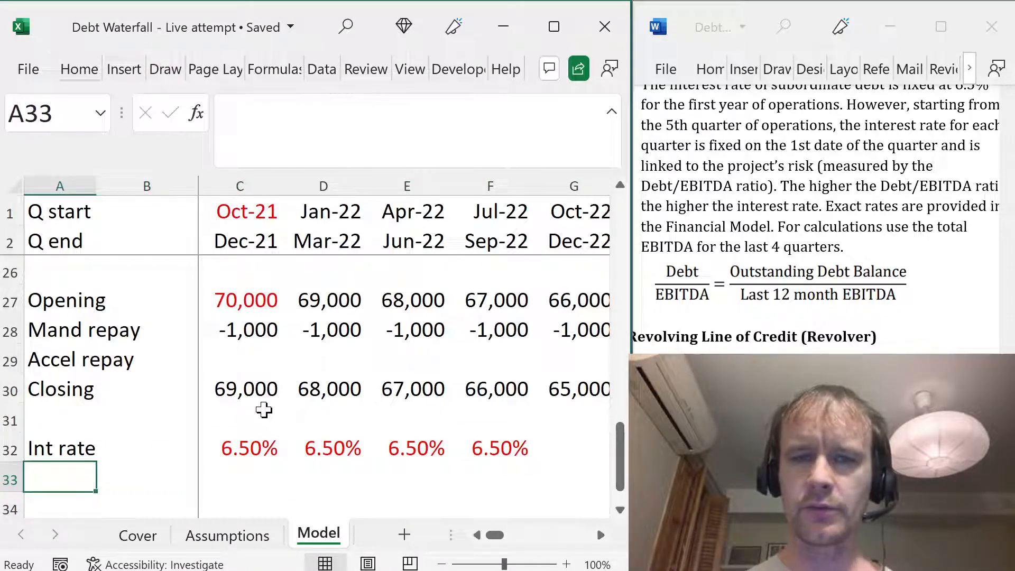
pyautogui.write('Debt')
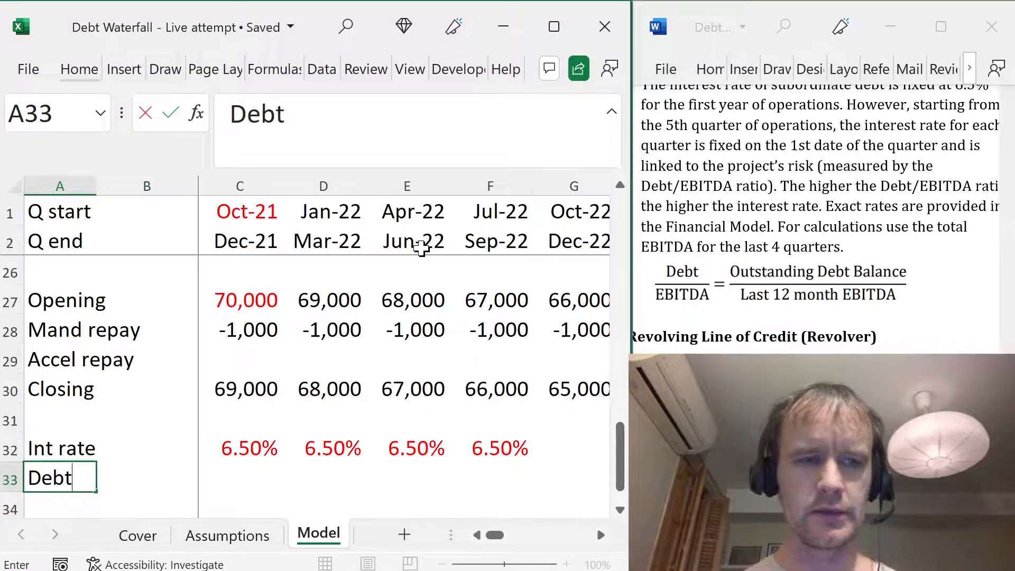
pyautogui.write(' / EBITDA')
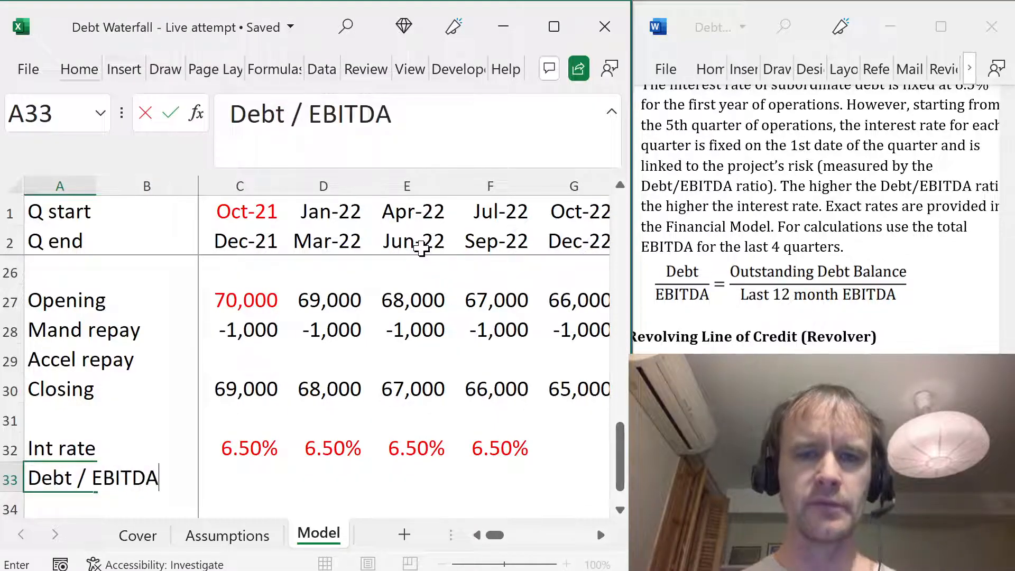
pyautogui.hotkey('ctrl', 'Return')
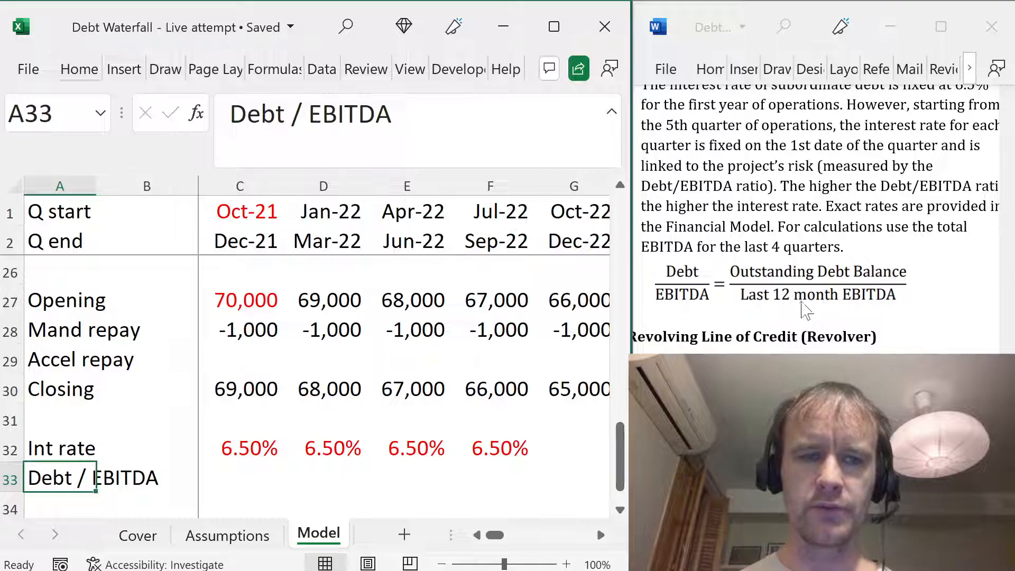
# - Fill the Debt / EBITDA cells C33:F33 with n/a for the first four quarters, using the Int rate row's red formatting
pyautogui.press('Right')
pyautogui.press('Right')
pyautogui.hotkey('shift', 'Right')
pyautogui.hotkey('shift', 'Right')
pyautogui.hotkey('shift', 'Right')
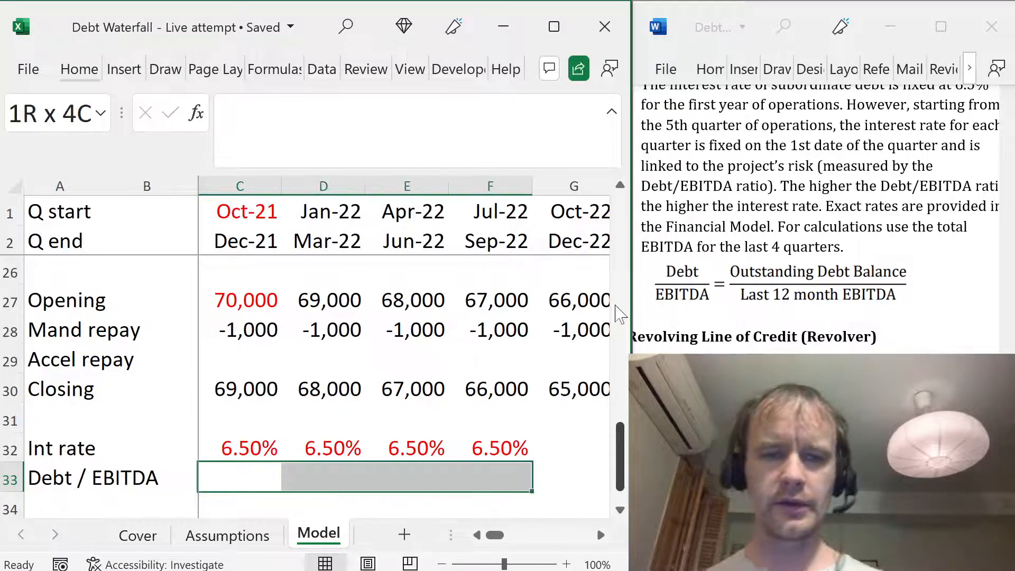
pyautogui.press('Up')
pyautogui.hotkey('ctrl', 'c')
pyautogui.press('Down')
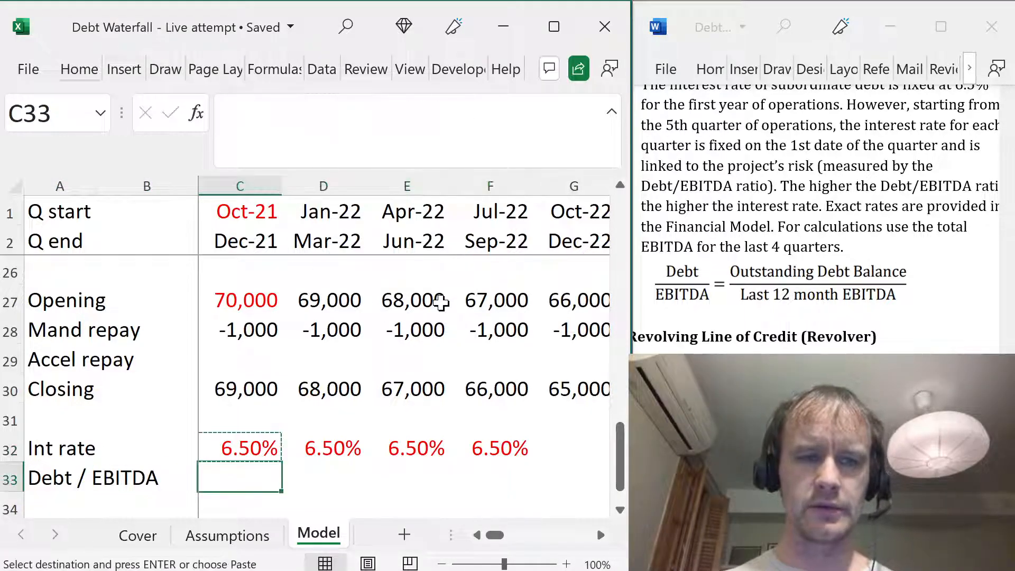
pyautogui.hotkey('shift', 'Right')
pyautogui.hotkey('shift', 'Right')
pyautogui.hotkey('shift', 'Right')
pyautogui.hotkey('ctrl', 'v')
pyautogui.write('n/a')
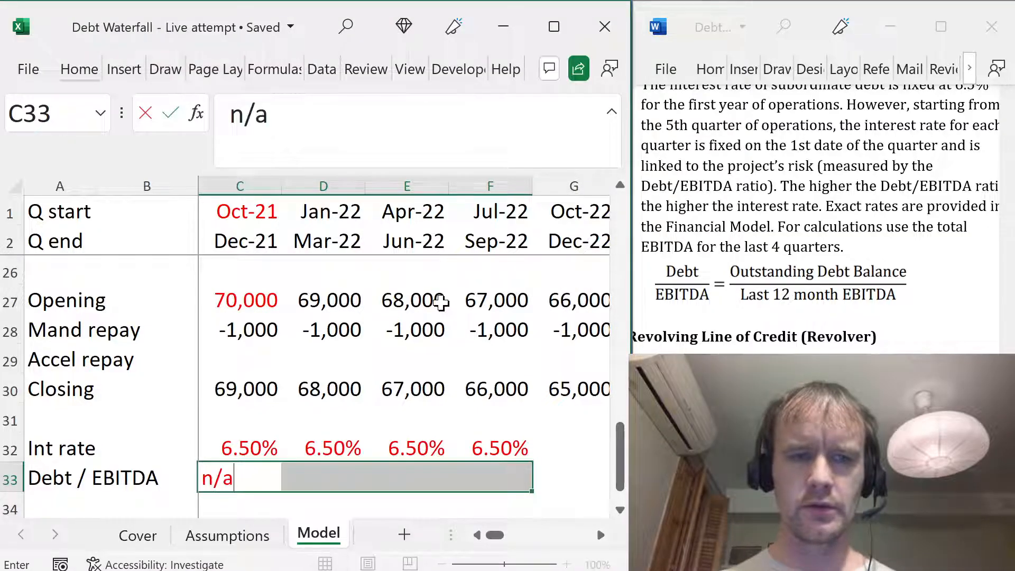
pyautogui.hotkey('ctrl', 'Return')
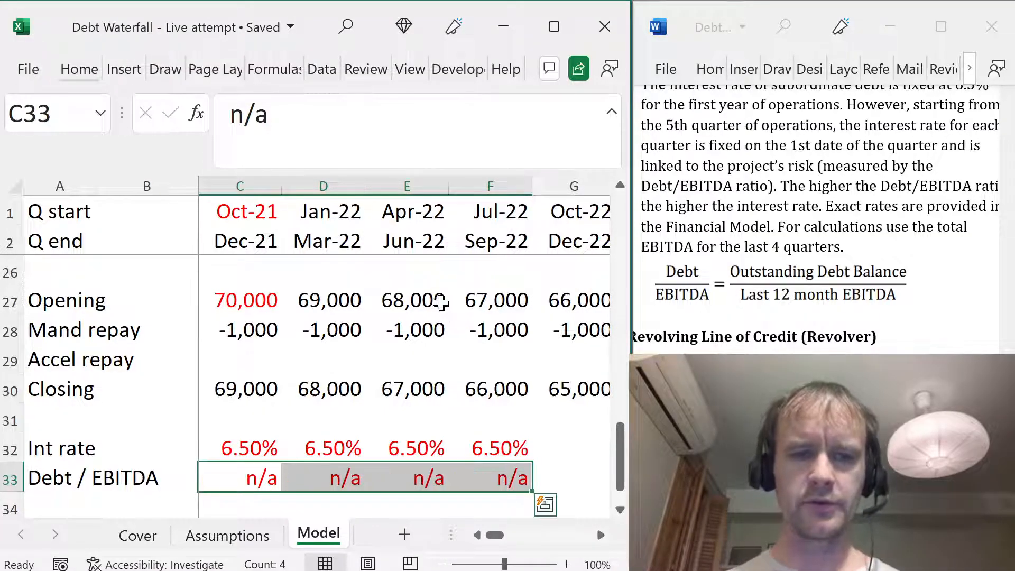
# - Copy the Subordinated debt heading row and the blank row under it to row 35, and title the new section "Revolver"
pyautogui.press('Up')
pyautogui.press('Right')
pyautogui.press('Right')
pyautogui.press('Right')
pyautogui.press('Right')
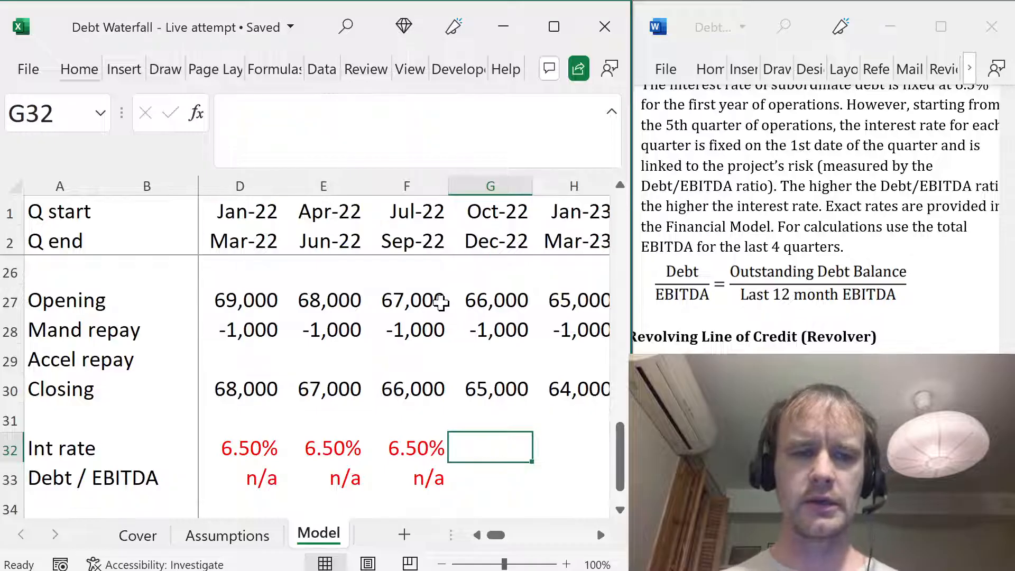
pyautogui.press('Down')
pyautogui.press('Left')
pyautogui.press('Home')
pyautogui.press('Down')
pyautogui.press('Down')
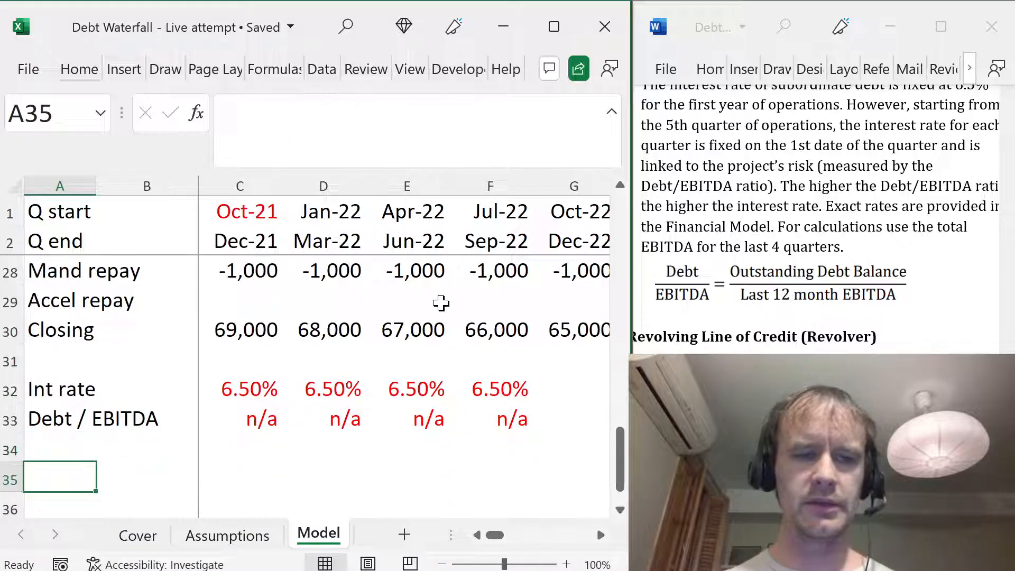
pyautogui.hotkey('ctrl', 'Up')
pyautogui.hotkey('ctrl', 'Up')
pyautogui.hotkey('ctrl', 'Up')
pyautogui.hotkey('ctrl', 'Up')
pyautogui.hotkey('ctrl', 'Up')
pyautogui.hotkey('ctrl', 'Up')
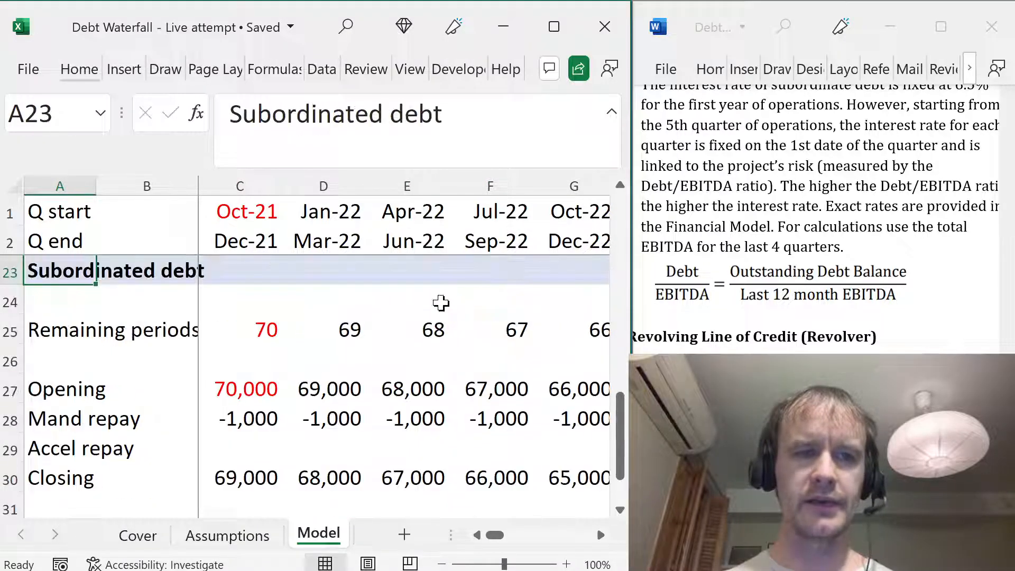
pyautogui.hotkey('shift', 'Down')
pyautogui.hotkey('ctrl', 'c')
pyautogui.press('Down')
pyautogui.press('Down')
pyautogui.press('Down')
pyautogui.press('Down')
pyautogui.press('Down')
pyautogui.press('Down')
pyautogui.press('Down')
pyautogui.press('Down')
pyautogui.press('Down')
pyautogui.press('Down')
pyautogui.press('Down')
pyautogui.press('Down')
pyautogui.press('Down')
pyautogui.press('Down')
pyautogui.press('Down')
pyautogui.press('Down')
pyautogui.press('Down')
pyautogui.press('Down')
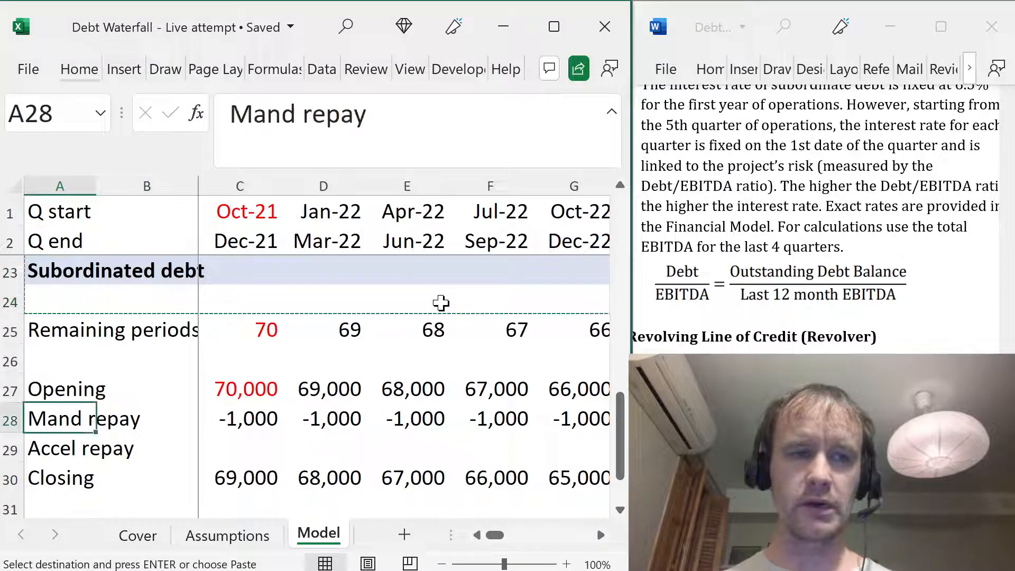
pyautogui.press('Up')
pyautogui.press('Up')
pyautogui.press('Up')
pyautogui.press('Up')
pyautogui.press('Up')
pyautogui.press('Up')
pyautogui.press('Up')
pyautogui.press('Up')
pyautogui.press('Down')
pyautogui.press('Down')
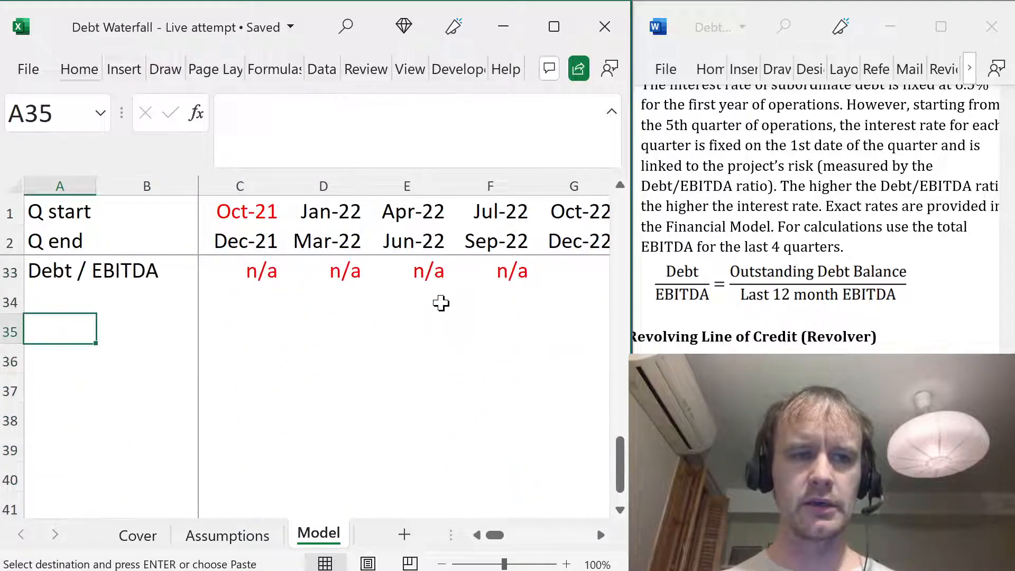
pyautogui.hotkey('shift', 'space')
pyautogui.hotkey('ctrl', 'v')
pyautogui.write('Revolver')
pyautogui.press('Return')
pyautogui.press('Return')
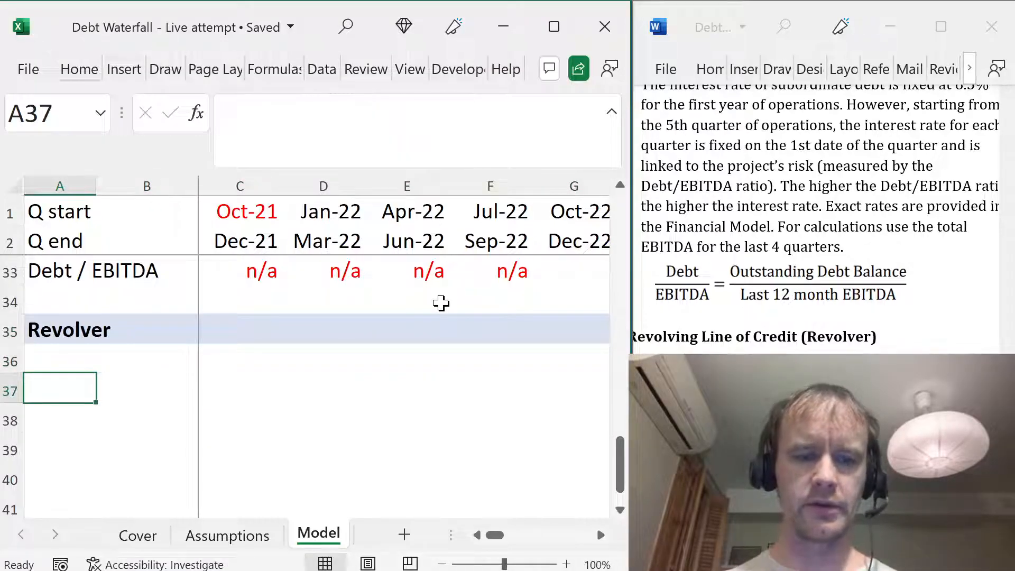
# - Label the Revolver section's rows A37:A40 as Opening, Drawdown, Repayment and Closing
pyautogui.write('Opening')
pyautogui.press('Return')
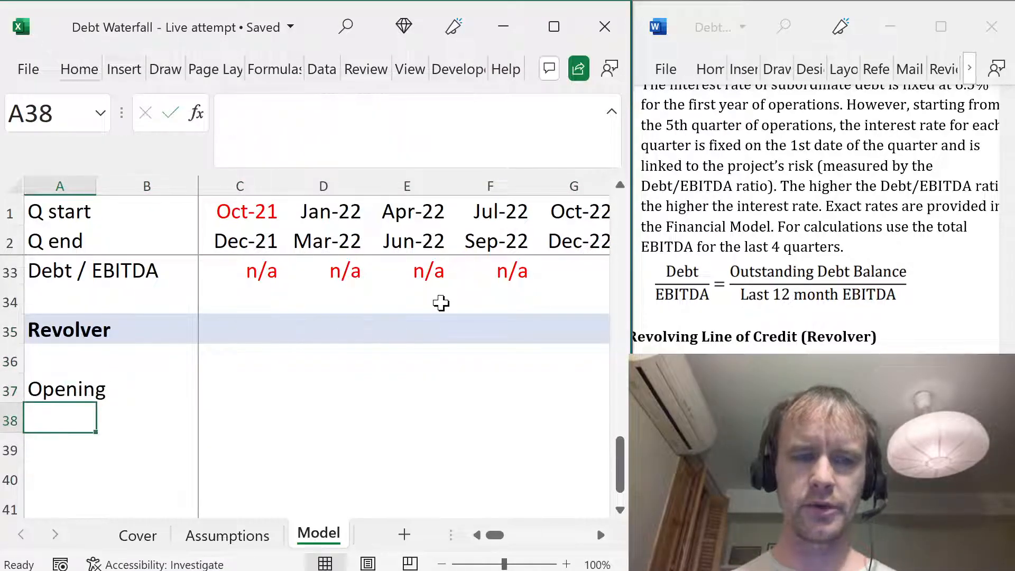
pyautogui.write('Change')
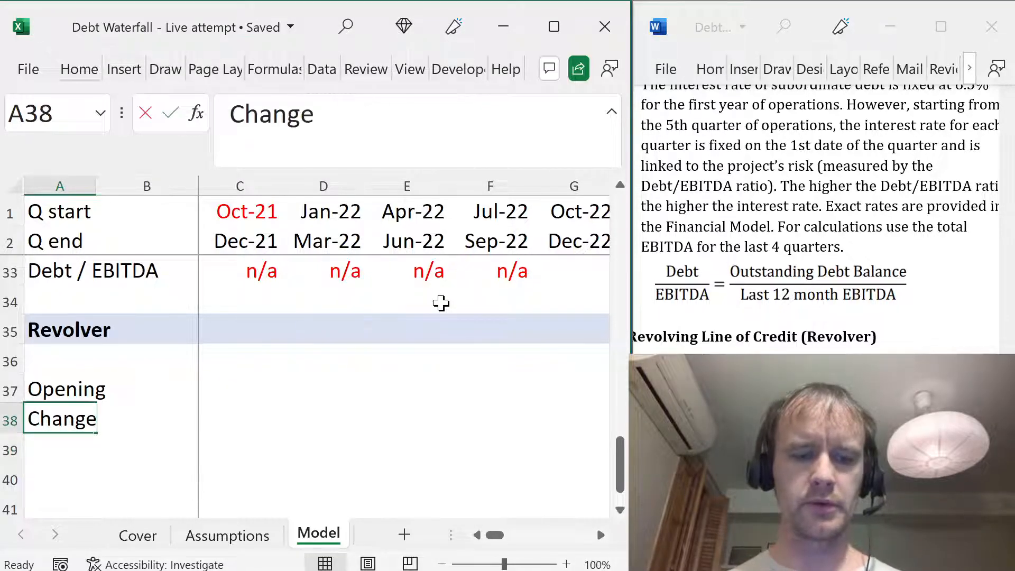
pyautogui.press('BackSpace')
pyautogui.press('BackSpace')
pyautogui.press('BackSpace')
pyautogui.press('BackSpace')
pyautogui.press('BackSpace')
pyautogui.press('BackSpace')
pyautogui.write('Drawdown')
pyautogui.press('Return')
pyautogui.write('Repa')
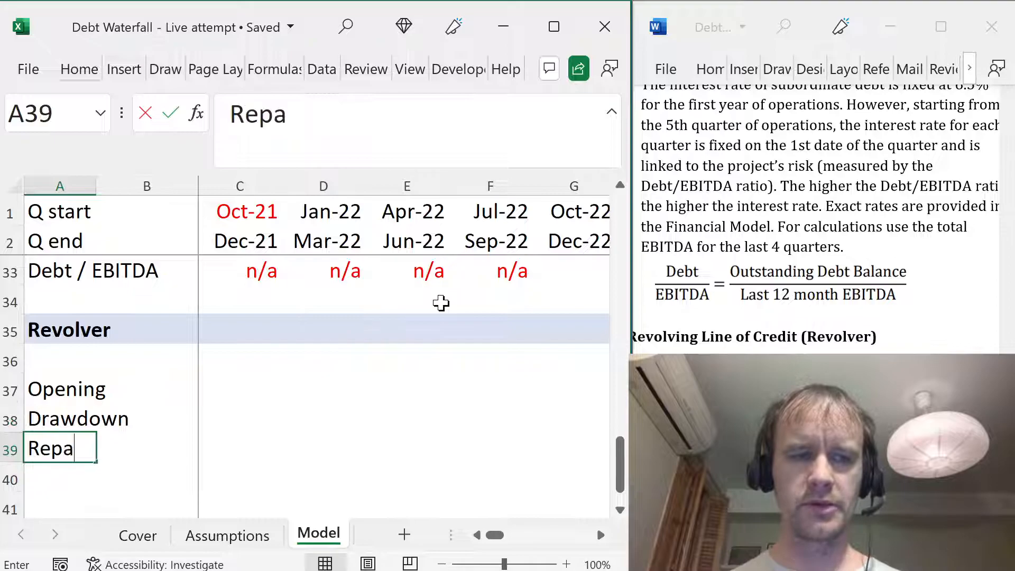
pyautogui.write('yment')
pyautogui.press('Return')
pyautogui.write('Closing')
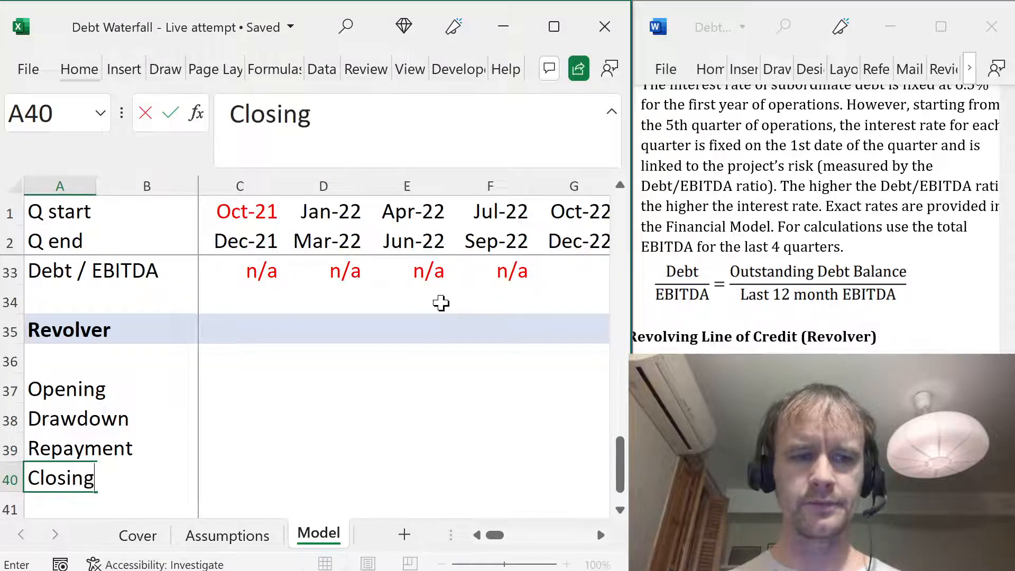
pyautogui.press('Return')
# - Start the Debt / EBITDA formula in G33 by adding the revolver, subordinated and senior debt opening balances: =(G37+G27+G11
pyautogui.press('Up')
pyautogui.press('Up')
pyautogui.press('Up')
pyautogui.press('Up')
pyautogui.press('Up')
pyautogui.press('Up')
pyautogui.press('Up')
pyautogui.press('Up')
pyautogui.press('Up')
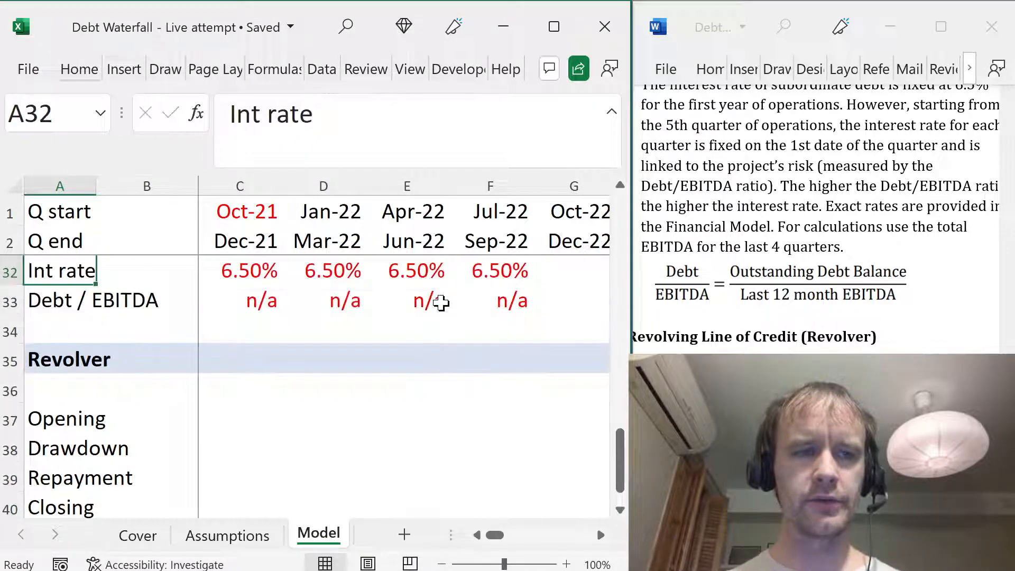
pyautogui.press('Down')
pyautogui.press('Right')
pyautogui.press('Right')
pyautogui.press('Right')
pyautogui.press('Right')
pyautogui.press('Right')
pyautogui.press('Right')
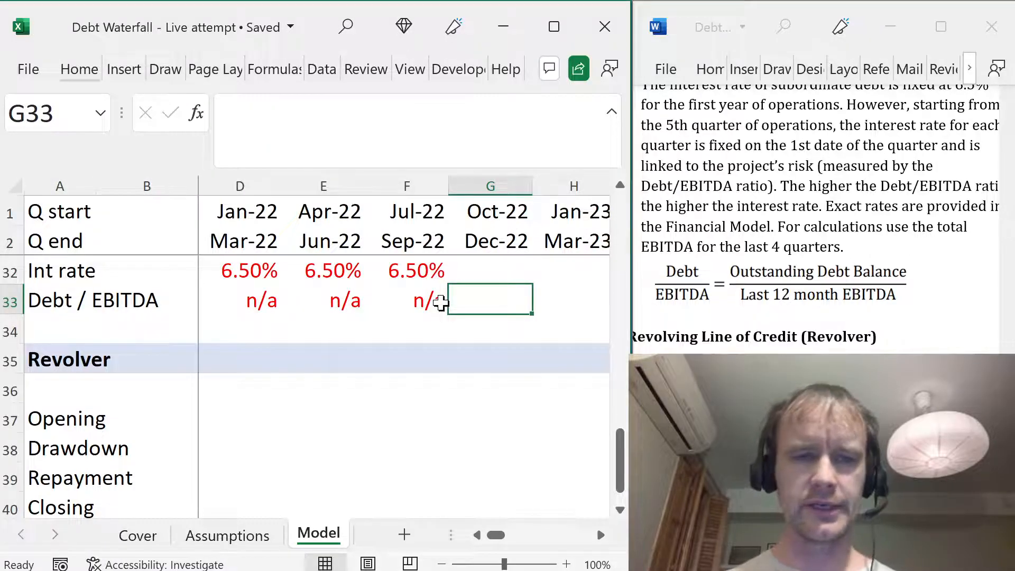
pyautogui.write('=(')
pyautogui.press('Down')
pyautogui.press('Down')
pyautogui.press('Down')
pyautogui.press('Down')
pyautogui.press('Down')
pyautogui.press('Down')
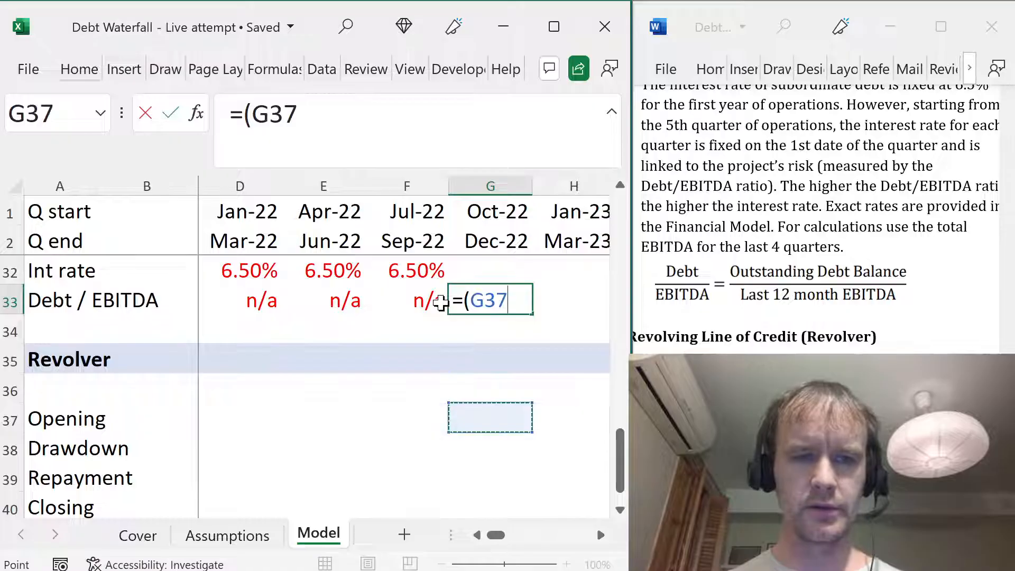
pyautogui.press('Up')
pyautogui.press('Up')
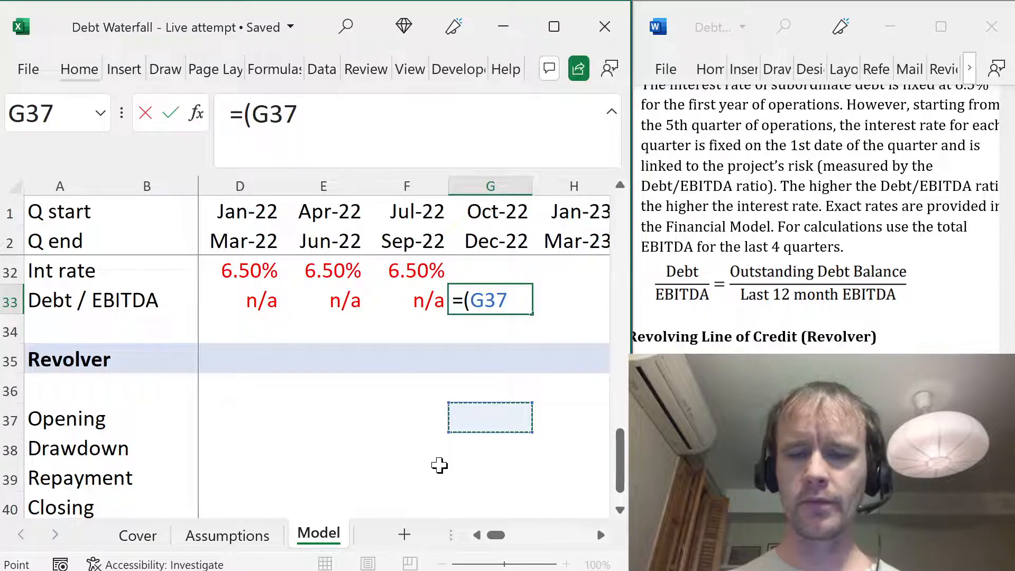
pyautogui.write('+')
pyautogui.press('Up')
pyautogui.press('Up')
pyautogui.press('Up')
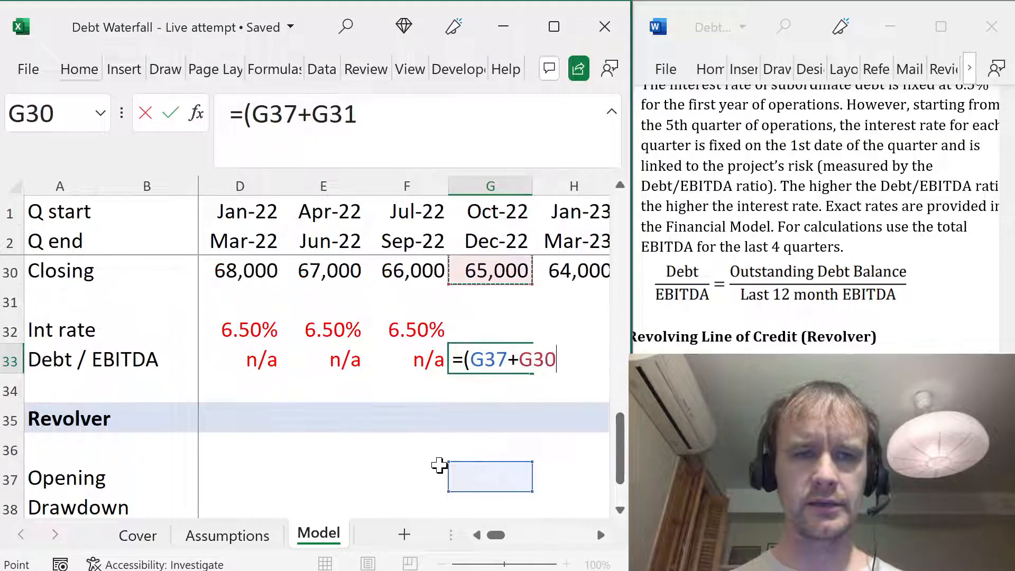
pyautogui.press('Up')
pyautogui.press('Up')
pyautogui.press('Up')
pyautogui.press('Up')
pyautogui.press('Up')
pyautogui.press('Down')
pyautogui.press('Down')
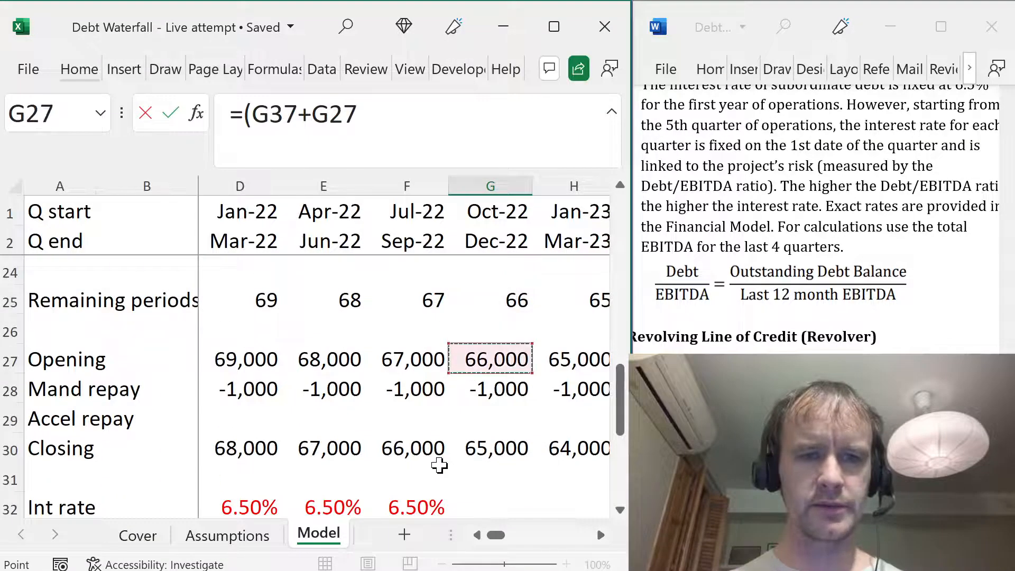
pyautogui.write('+')
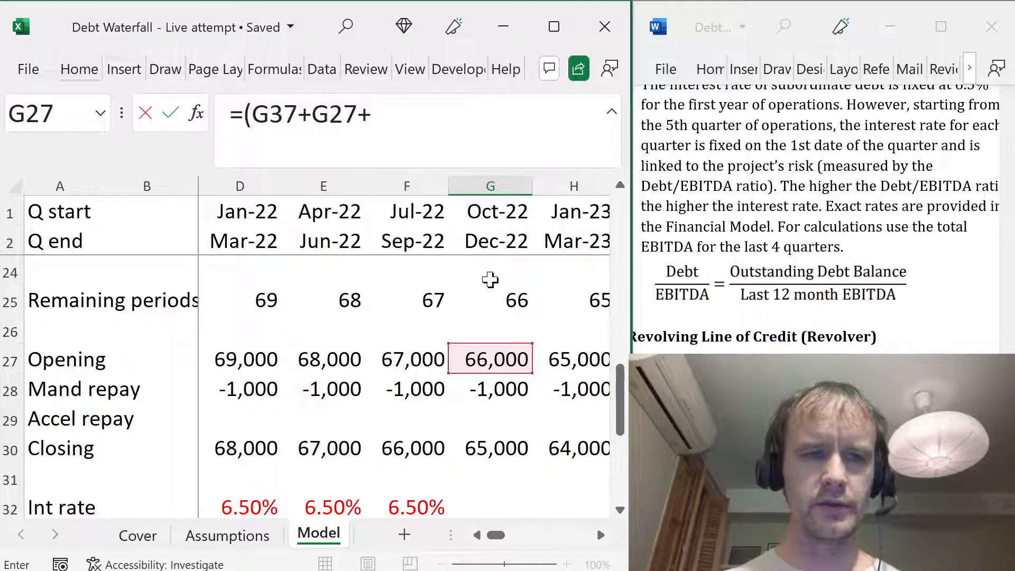
pyautogui.click(490, 279)
pyautogui.press('Up')
pyautogui.press('Up')
pyautogui.press('Up')
pyautogui.press('Up')
pyautogui.press('Up')
pyautogui.press('Up')
pyautogui.press('Up')
pyautogui.press('Up')
pyautogui.press('Up')
pyautogui.press('Up')
pyautogui.press('Up')
pyautogui.press('Up')
pyautogui.press('Up')
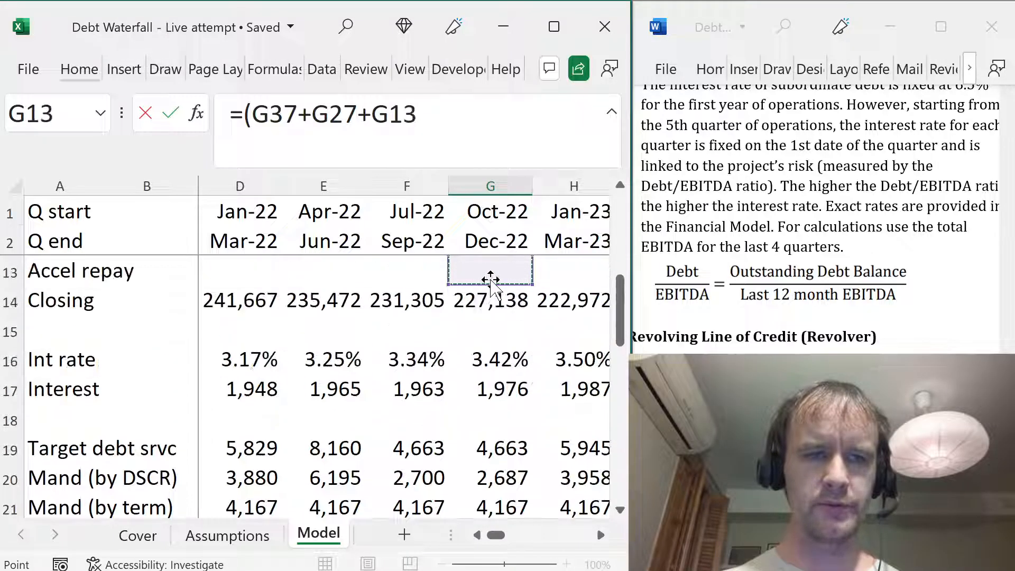
pyautogui.press('Up')
pyautogui.press('Up')
pyautogui.press('Down')
pyautogui.press('Down')
pyautogui.press('Down')
# - Complete the G33 formula by dividing the total debt by the previous four quarters' CFADS, SUM(C5:F5)
pyautogui.write(')/sum(')
pyautogui.scroll(2, 507, 312)
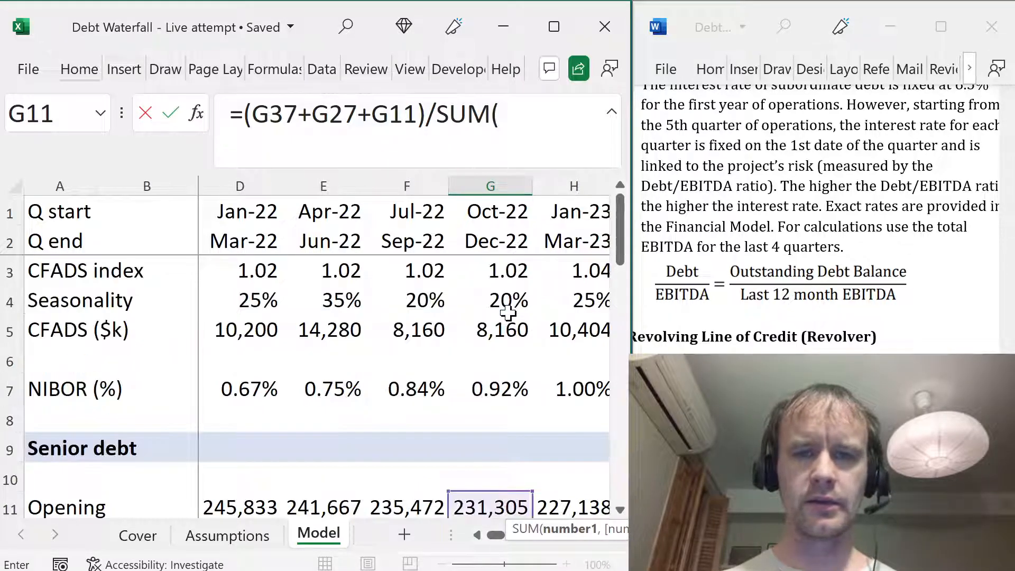
pyautogui.click(401, 334)
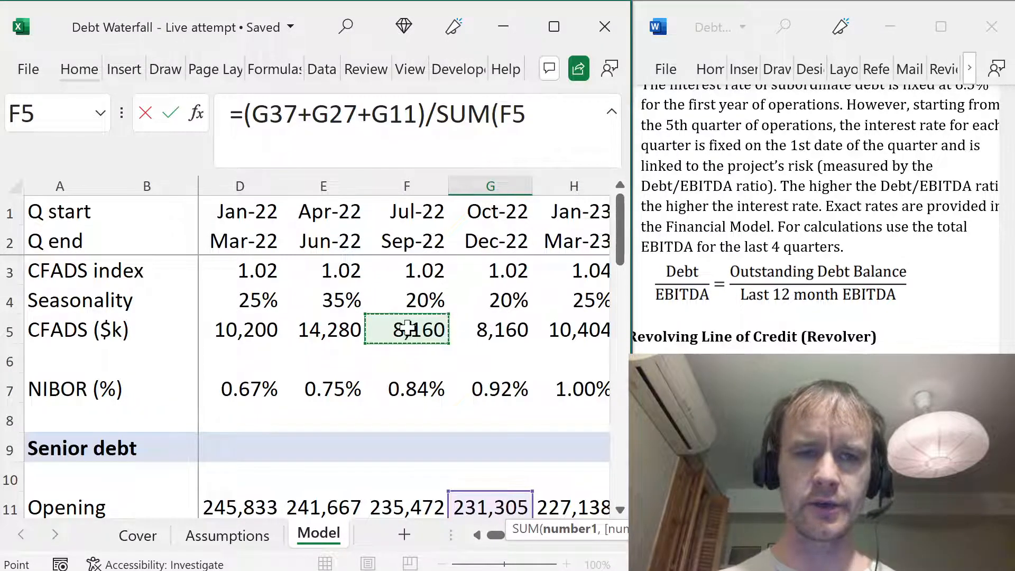
pyautogui.click(494, 329)
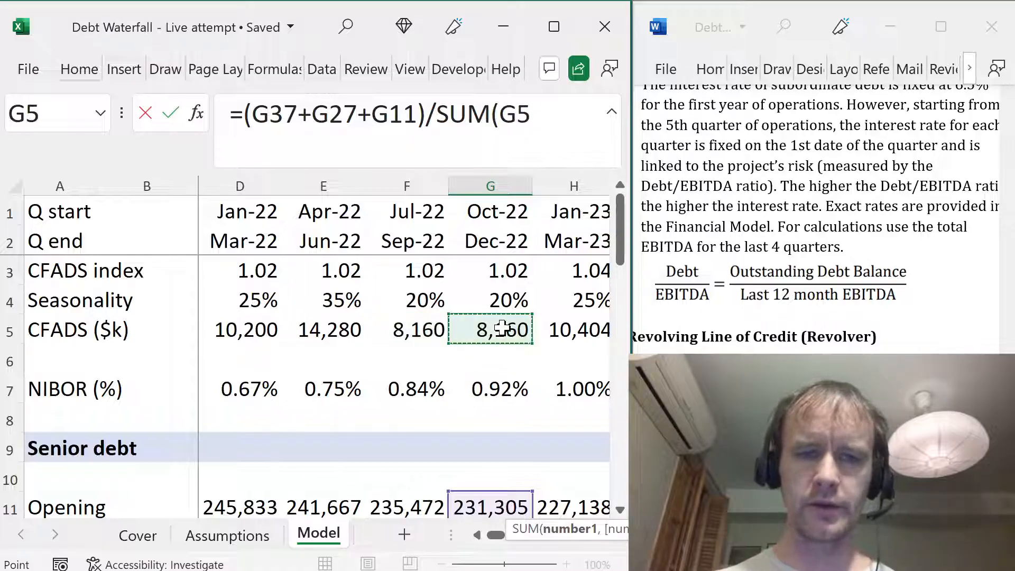
pyautogui.click(403, 330)
pyautogui.hotkey('shift', 'Left')
pyautogui.hotkey('shift', 'Left')
pyautogui.hotkey('shift', 'Left')
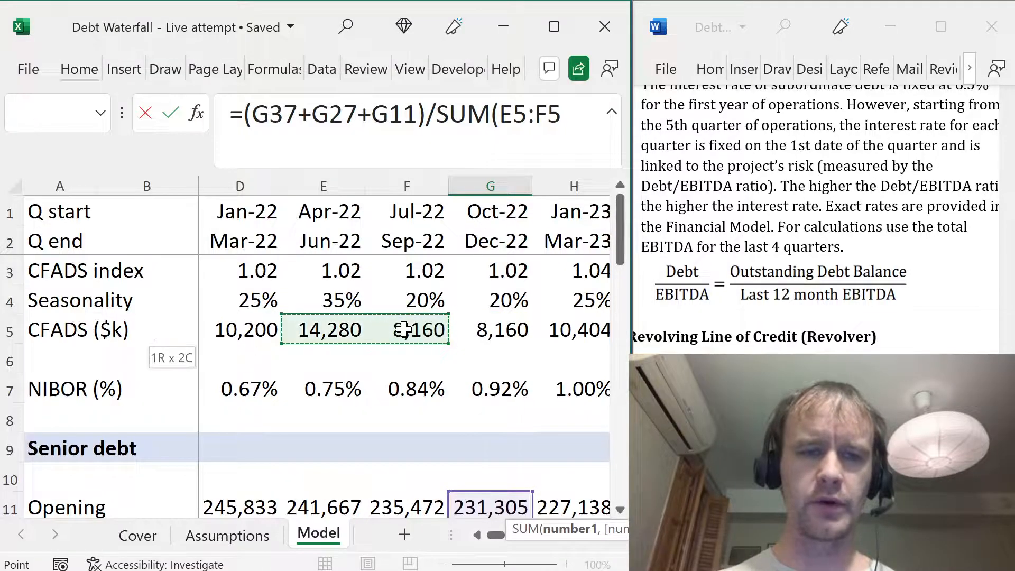
pyautogui.write(')')
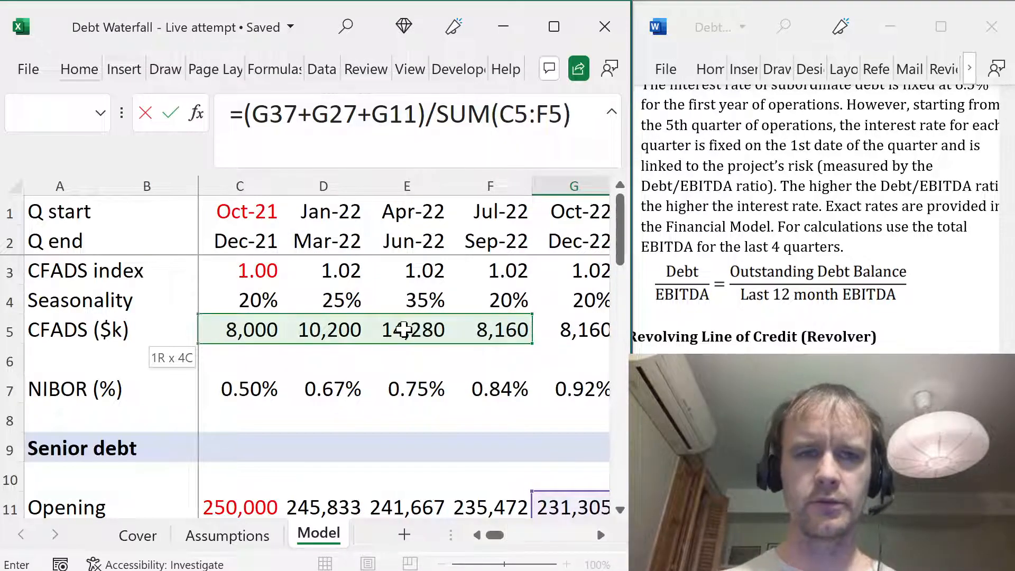
pyautogui.hotkey('ctrl', 'Return')
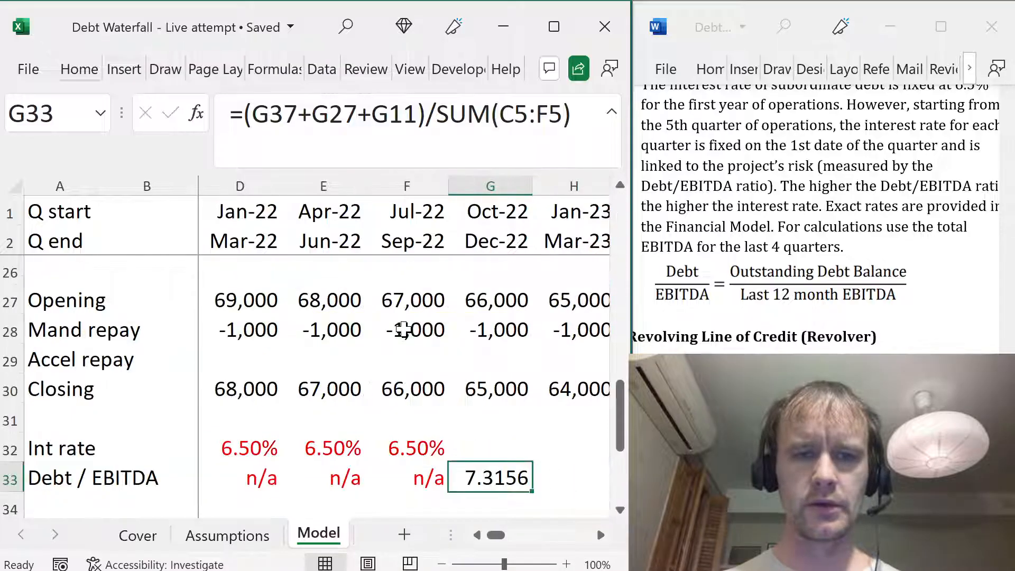
# - Format G33 as a number with two decimals and fill its formula across the remaining quarters of the Debt / EBITDA row
pyautogui.hotkey('ctrl', 'shift', '1')
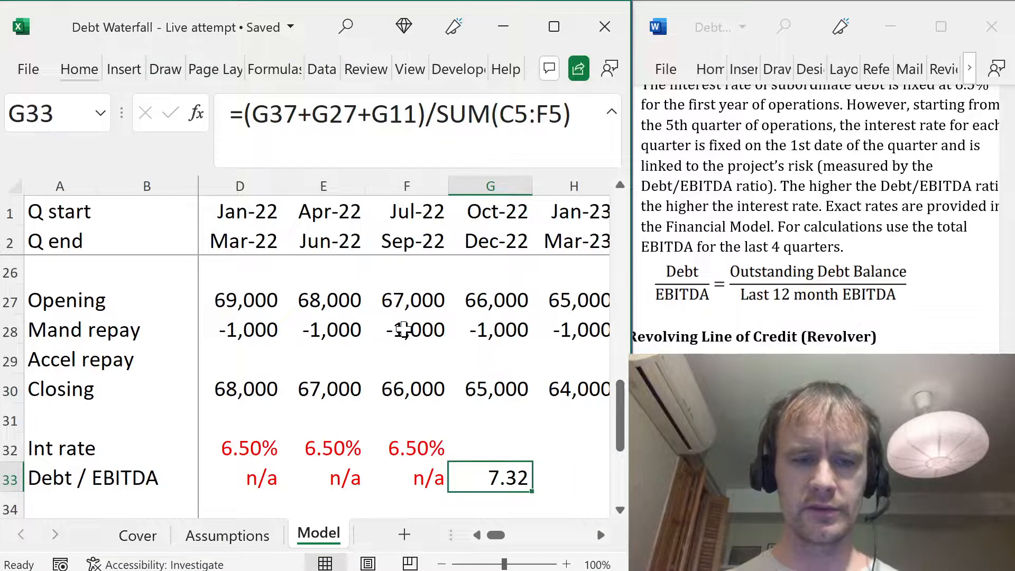
pyautogui.hotkey('ctrl', 'shift', 'Right')
pyautogui.hotkey('ctrl', 'r')
pyautogui.hotkey('shift', 'BackSpace')
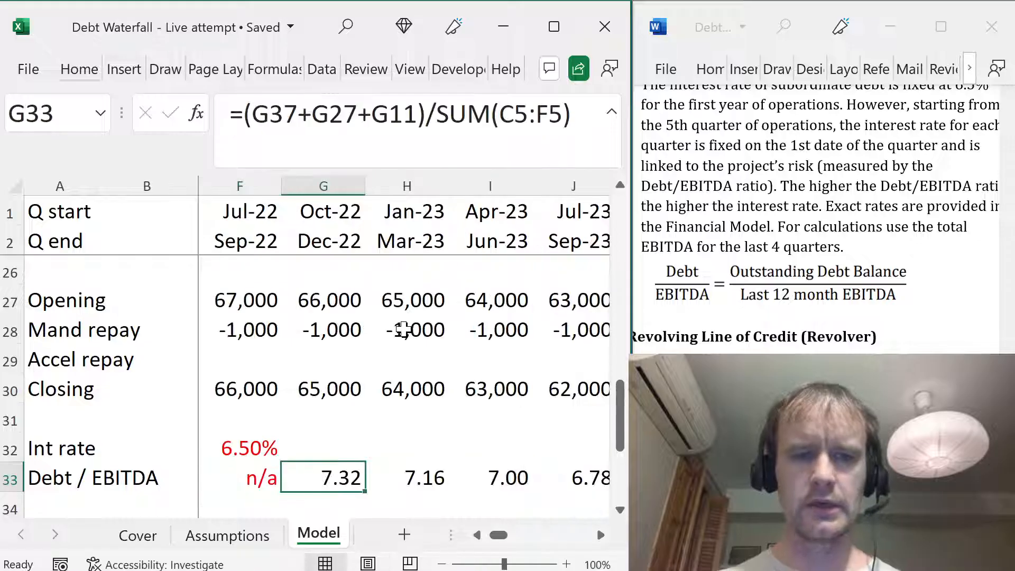
# - Check the extent of the Subordinate Debt Interest Rate table on the Assumptions sheet for the Int rate lookup in G32
pyautogui.press('Up')
pyautogui.write('=')
pyautogui.press('Escape')
pyautogui.hotkey('ctrl', 'pageup')
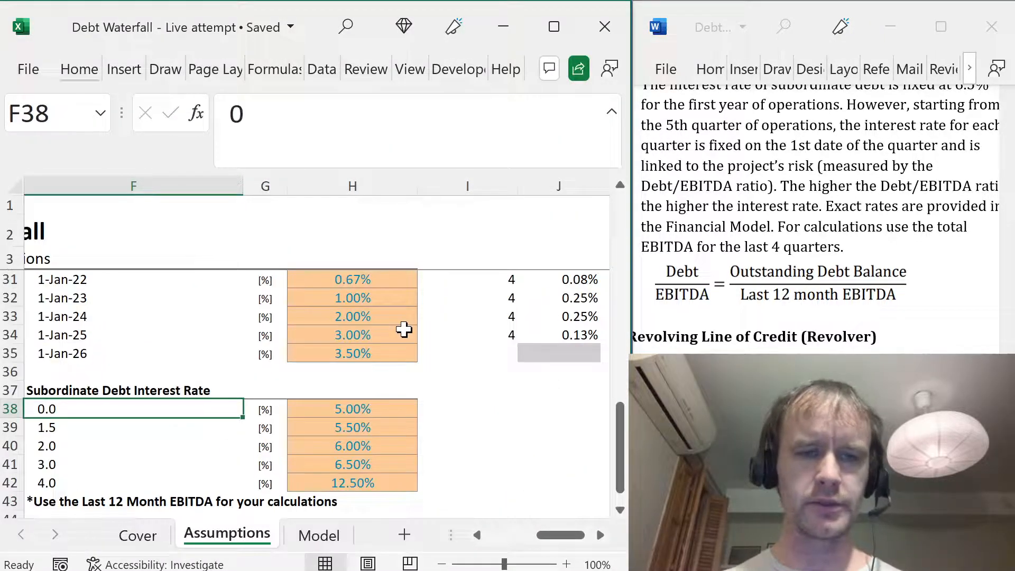
pyautogui.hotkey('ctrl', 'Down')
pyautogui.hotkey('ctrl', 'Up')
pyautogui.press('Down')
pyautogui.hotkey('ctrl', 'pagedown')
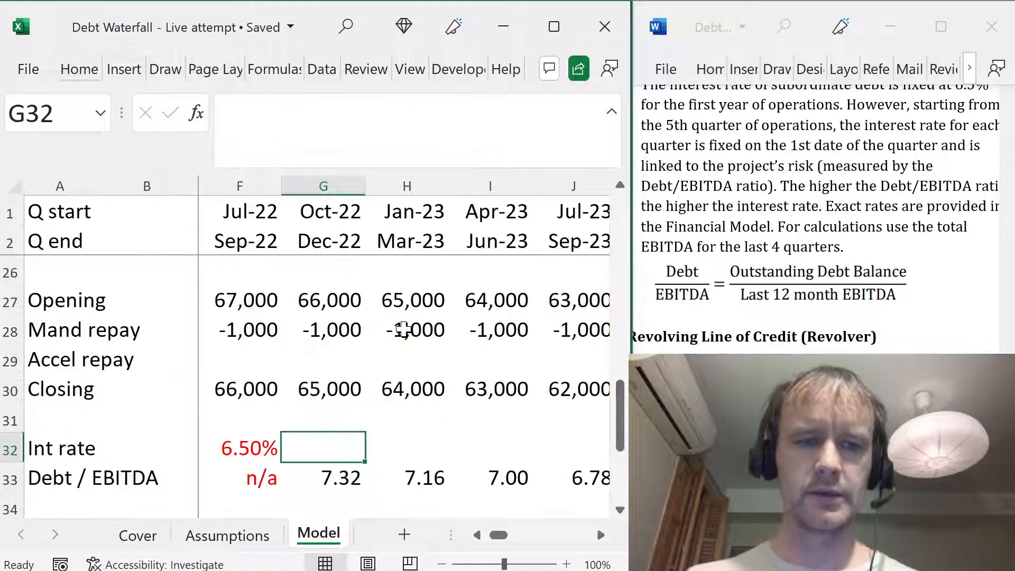
# - Start a VLOOKUP in the Model sheet's G32 that looks up G33 in the absolute range Assumptions!$F$38:$H$42
pyautogui.write('=vl')
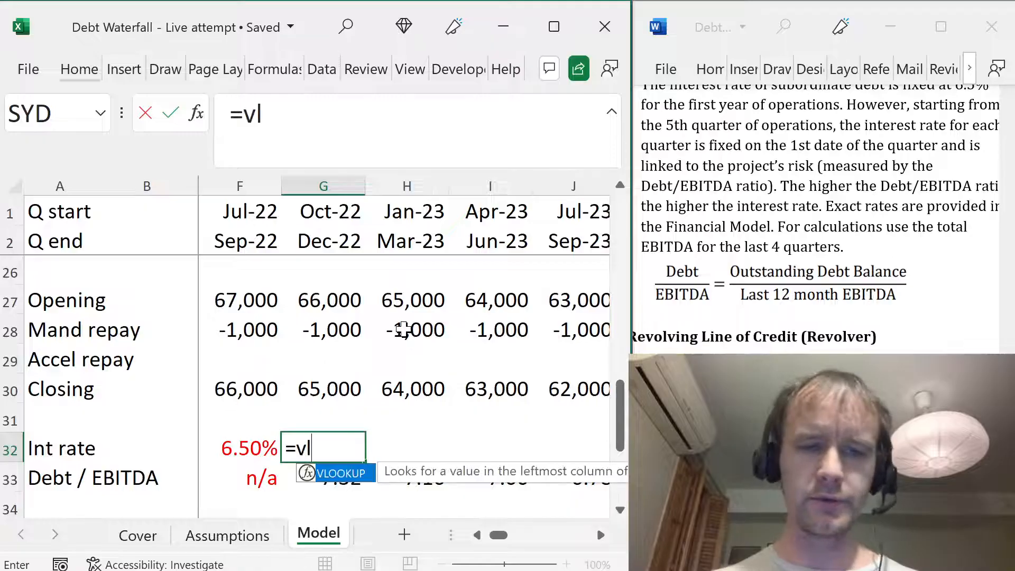
pyautogui.press('Tab')
pyautogui.press('Down')
pyautogui.write(',')
pyautogui.hotkey('ctrl', 'pageup')
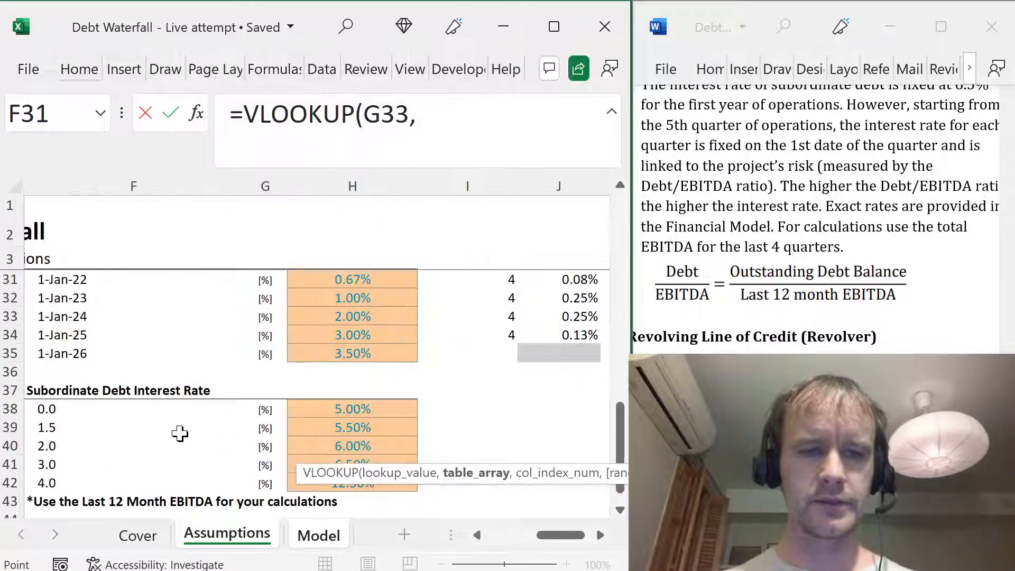
pyautogui.press('Down')
pyautogui.press('Down')
pyautogui.press('Down')
pyautogui.press('Down')
pyautogui.press('Down')
pyautogui.press('Down')
pyautogui.press('Down')
pyautogui.press('Down')
pyautogui.press('Up')
pyautogui.hotkey('shift', 'Down')
pyautogui.hotkey('shift', 'Down')
pyautogui.hotkey('shift', 'Down')
pyautogui.hotkey('shift', 'Down')
pyautogui.hotkey('shift', 'Down')
pyautogui.hotkey('shift', 'Right')
pyautogui.hotkey('shift', 'Right')
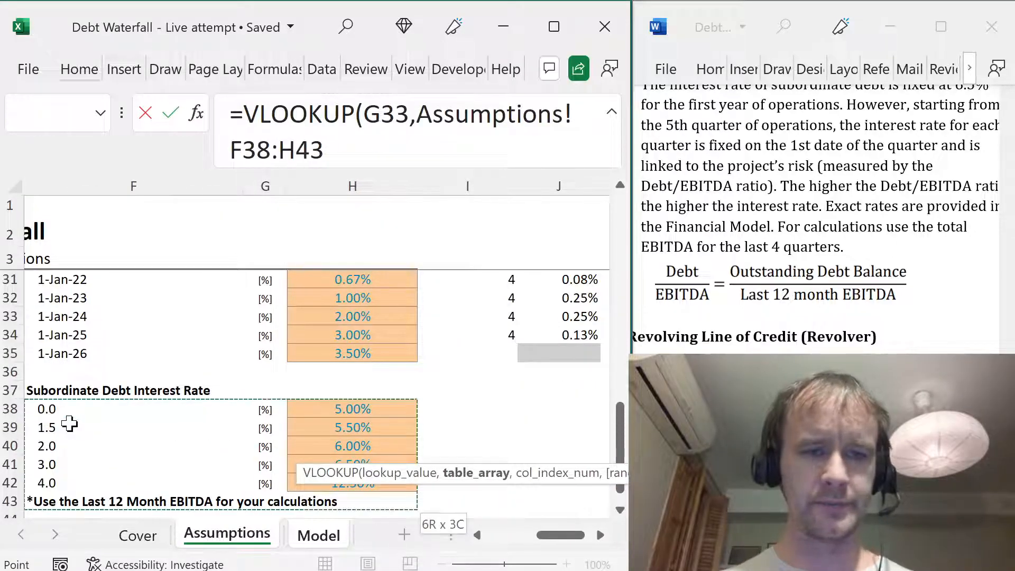
pyautogui.press('F4')
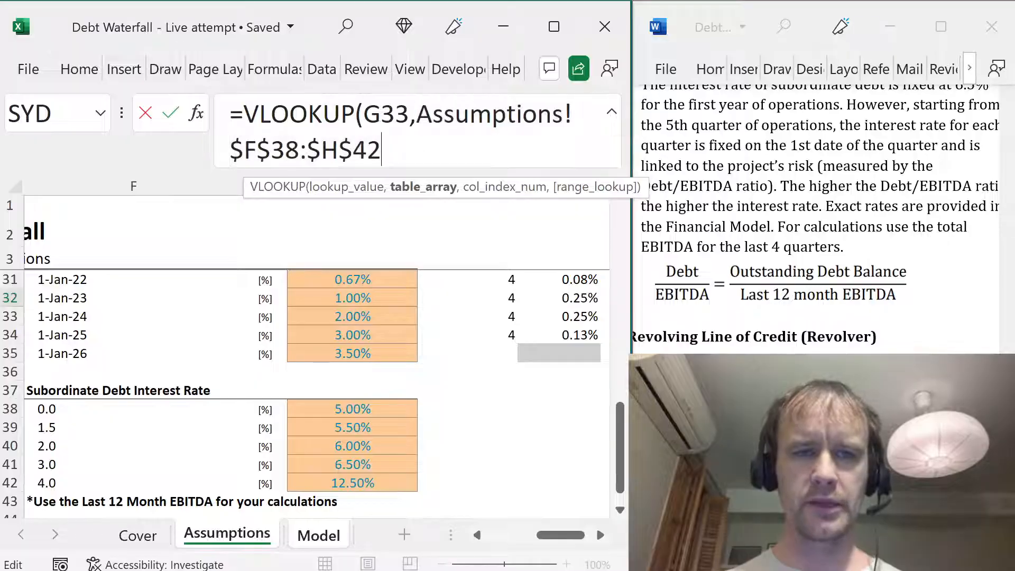
# - Complete the G32 lookup with COLUMNS(Assumptions!$F$38:$H$42) as the column index and 1 for approximate match
pyautogui.write(',col')
pyautogui.press('Down')
pyautogui.press('Tab')
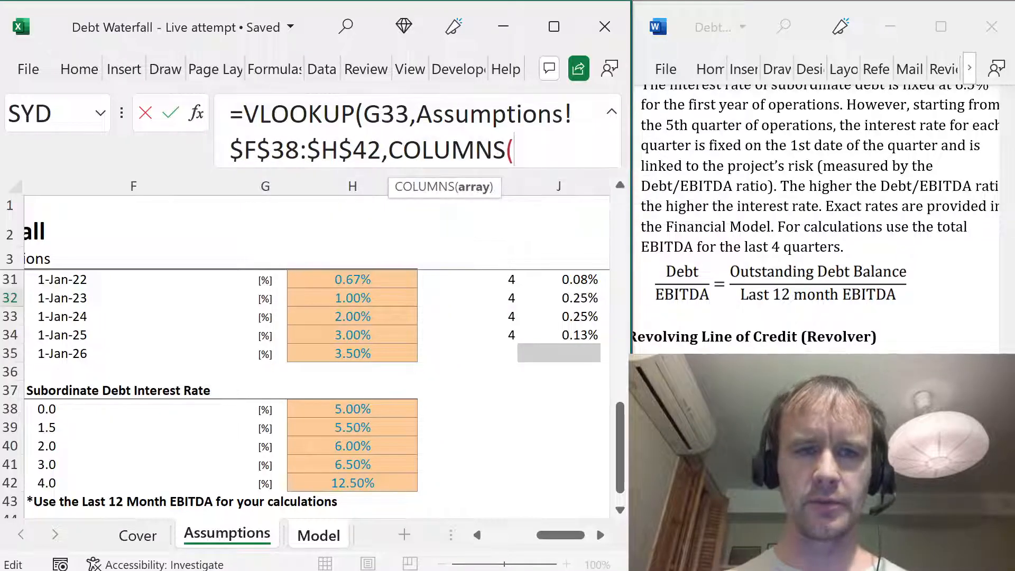
pyautogui.write('Assumptions!$F$38:$H$42')
pyautogui.write('),')
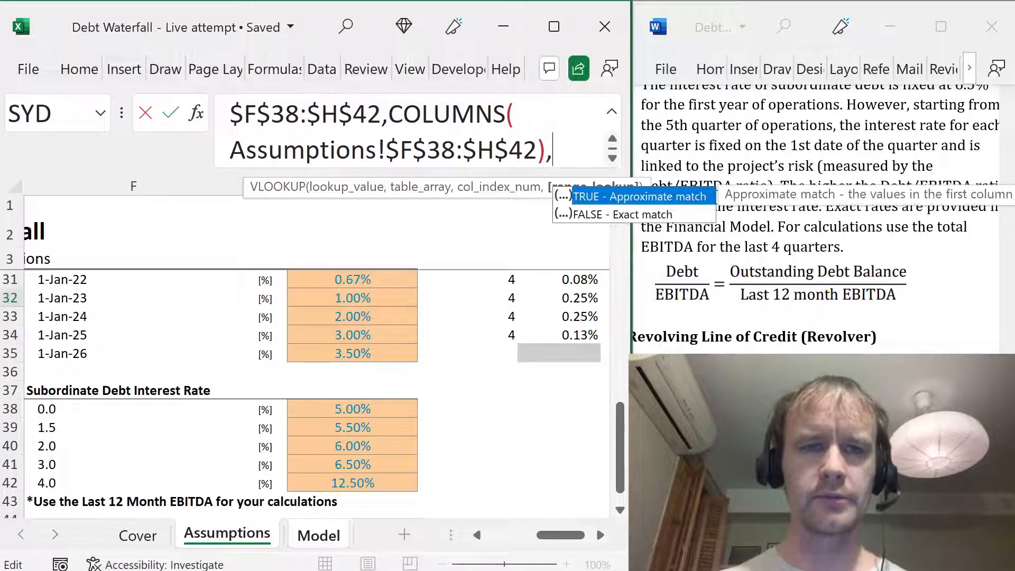
pyautogui.write('0)')
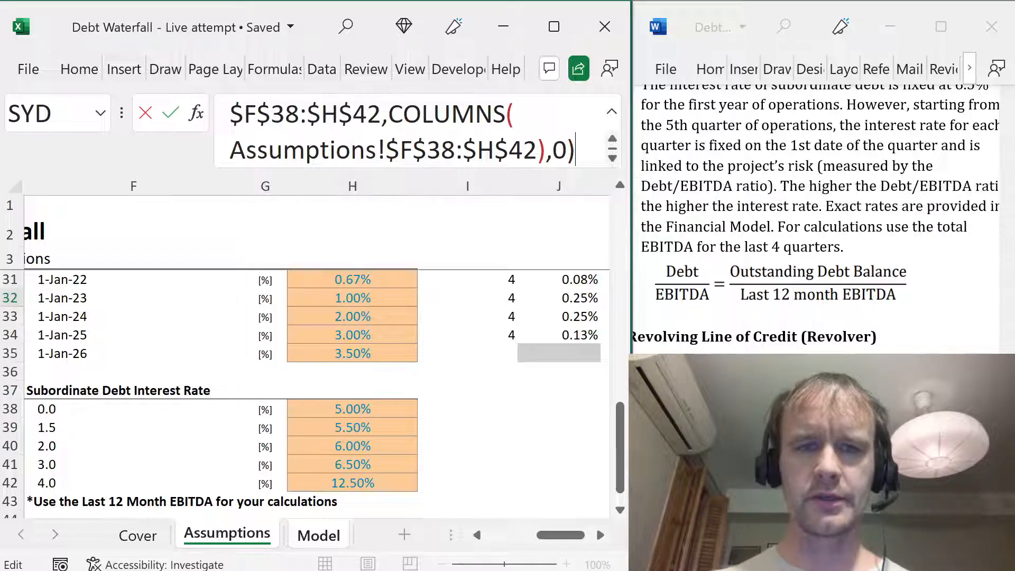
pyautogui.press('BackSpace')
pyautogui.press('BackSpace')
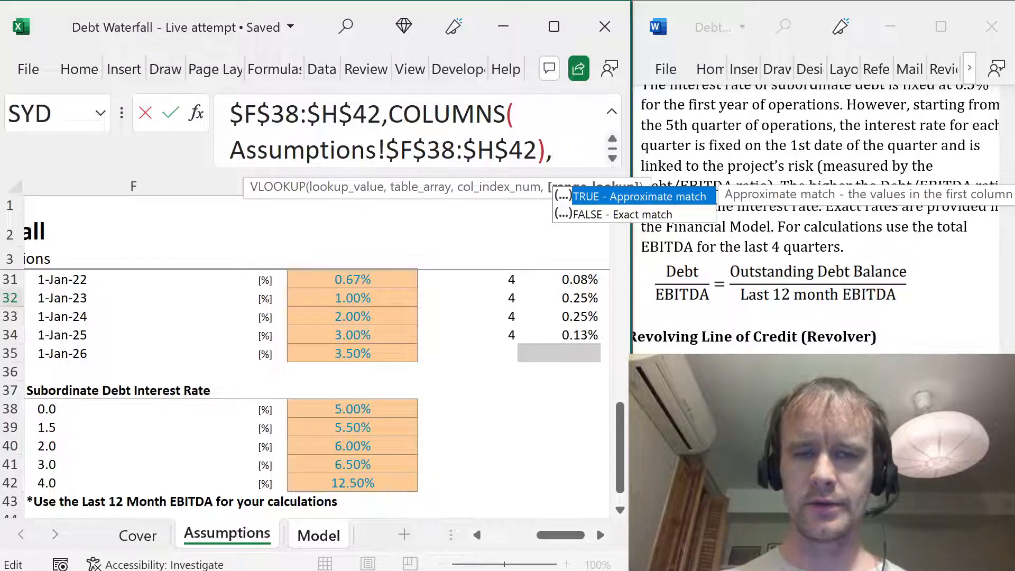
pyautogui.press('BackSpace')
pyautogui.write(',1)')
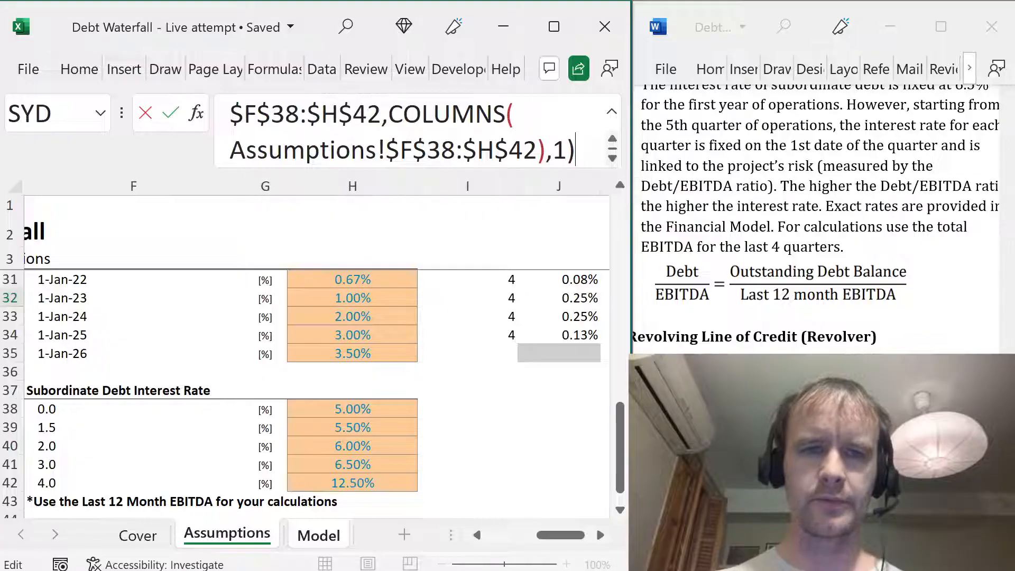
pyautogui.hotkey('ctrl', 'Return')
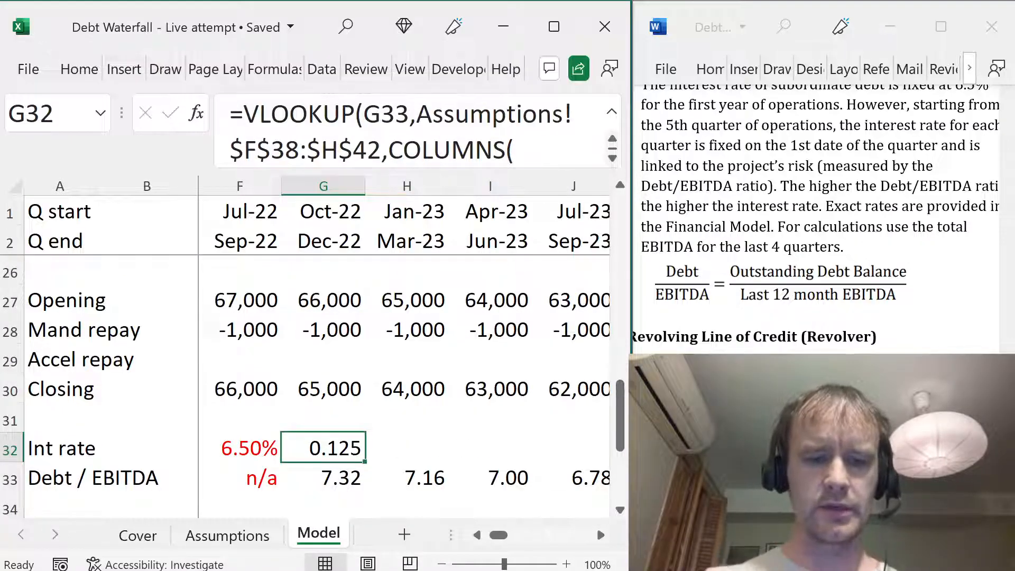
# - Format the Int rate in G32 as a percentage with two decimals
pyautogui.hotkey('ctrl', 'shift', '5')
pyautogui.hotkey('alt', 'h')
pyautogui.press('0')
pyautogui.hotkey('alt', 'h')
pyautogui.press('0')
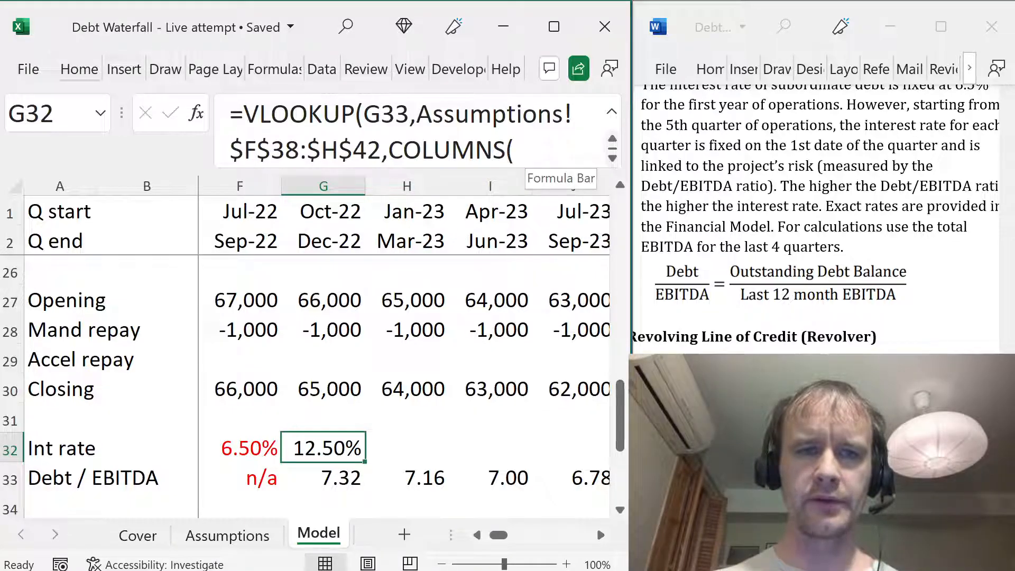
# - Enlarge the formula bar to review the whole G32 lookup formula, leaving the formula as it is
pyautogui.scroll(-1, 509, 154)
pyautogui.click(508, 152)
pyautogui.moveTo(496, 169); pyautogui.dragTo(505, 240)
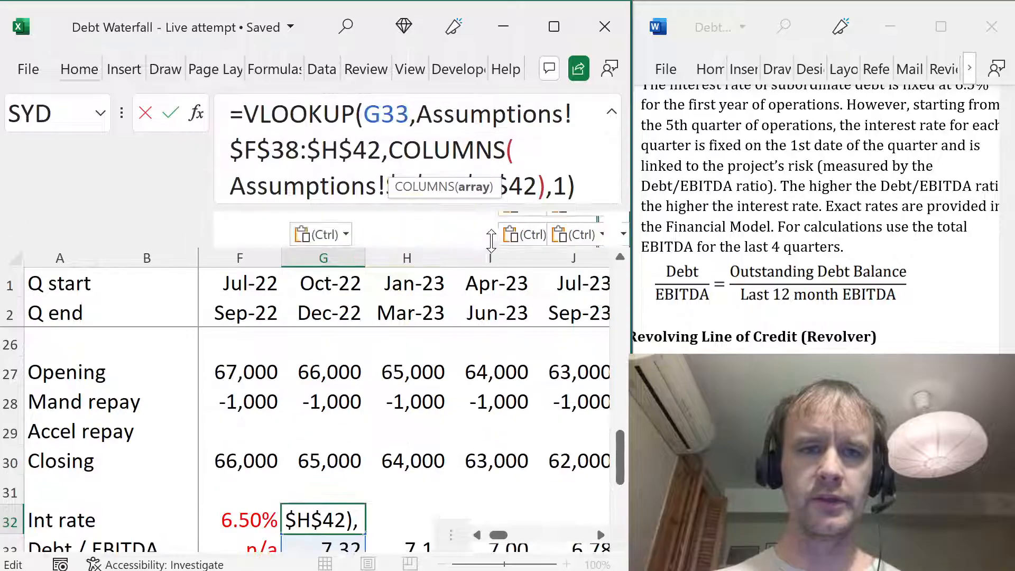
pyautogui.press('Escape')
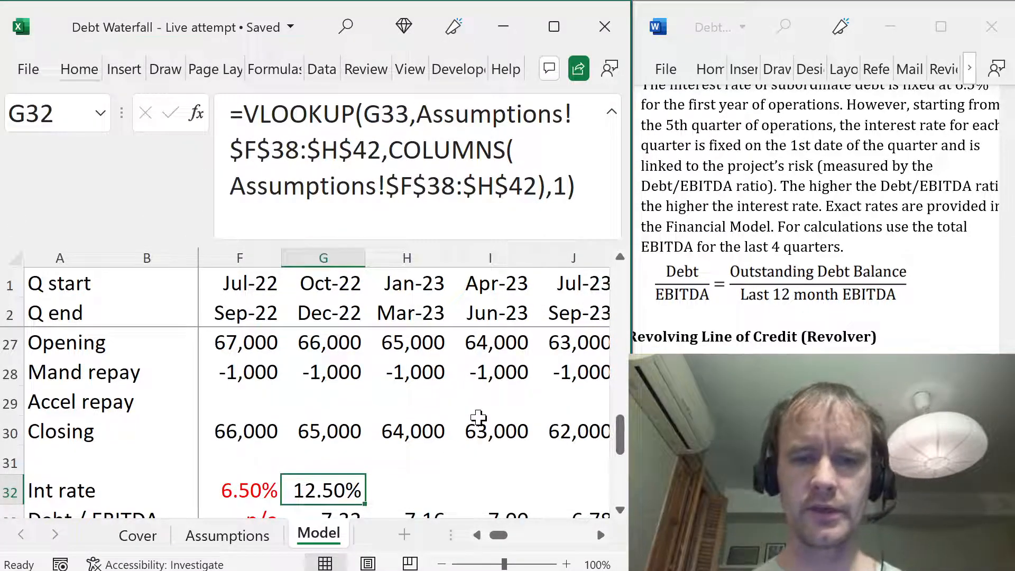
# - Fill the rate lookup into H32 and replace its COLUMNS expression with the hardcoded column index 3
pyautogui.press('Right')
pyautogui.hotkey('ctrl', 'r')
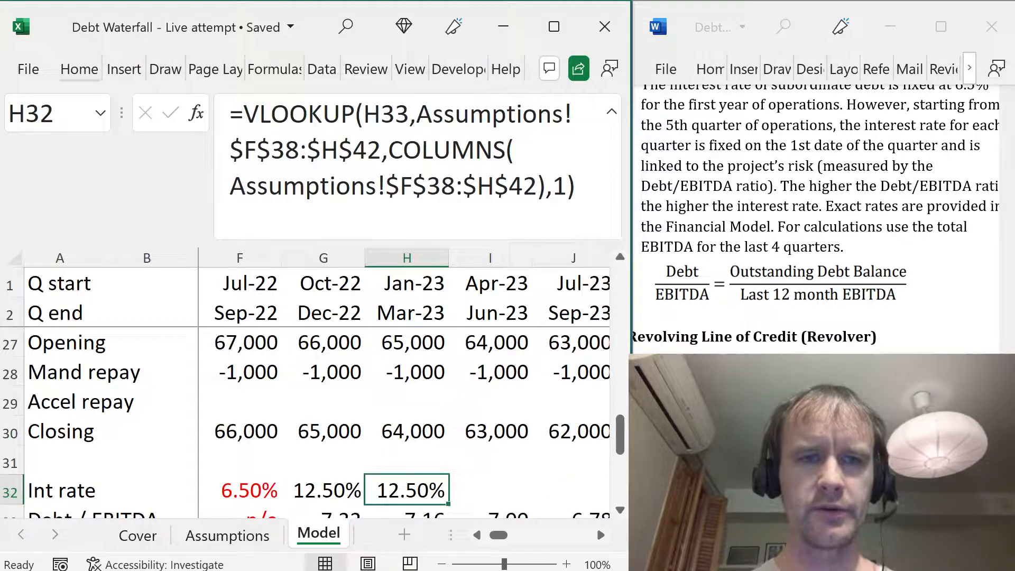
pyautogui.moveTo(389, 151); pyautogui.dragTo(546, 187)
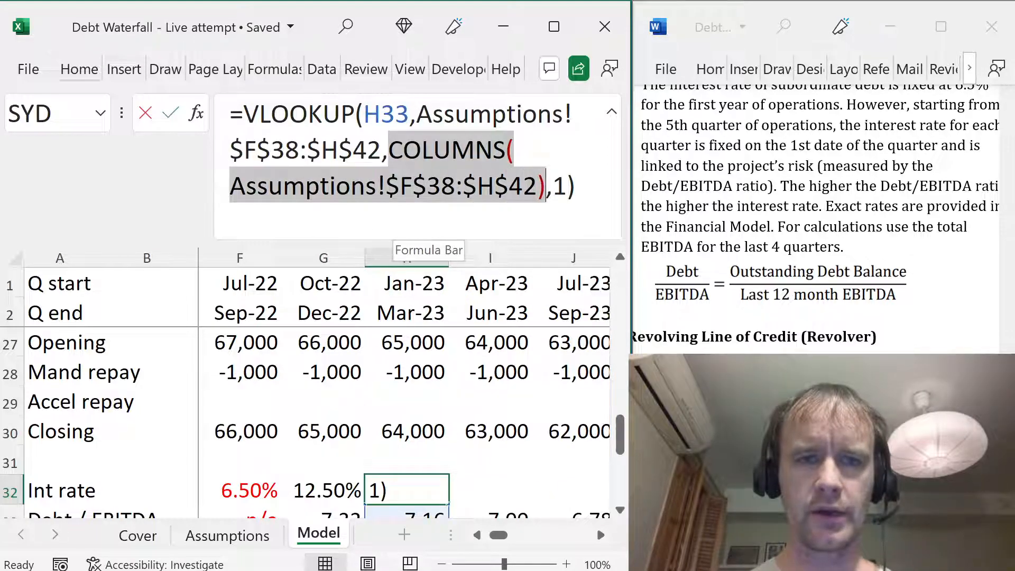
pyautogui.press('F9')
pyautogui.press('Return')
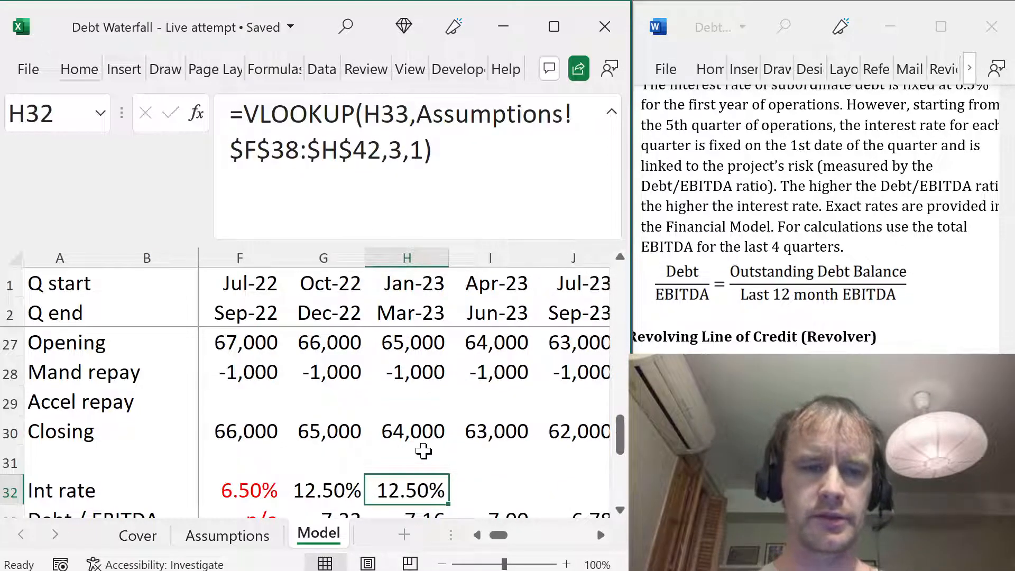
# - Test the lookups by inserting a column before column H in the Assumptions sheet, and return to the Model sheet's H32
pyautogui.hotkey('ctrl', '[')
pyautogui.click(314, 500)
pyautogui.hotkey('alt', 'h')
pyautogui.press('i')
pyautogui.press('c')
pyautogui.press('Up')
pyautogui.press('Up')
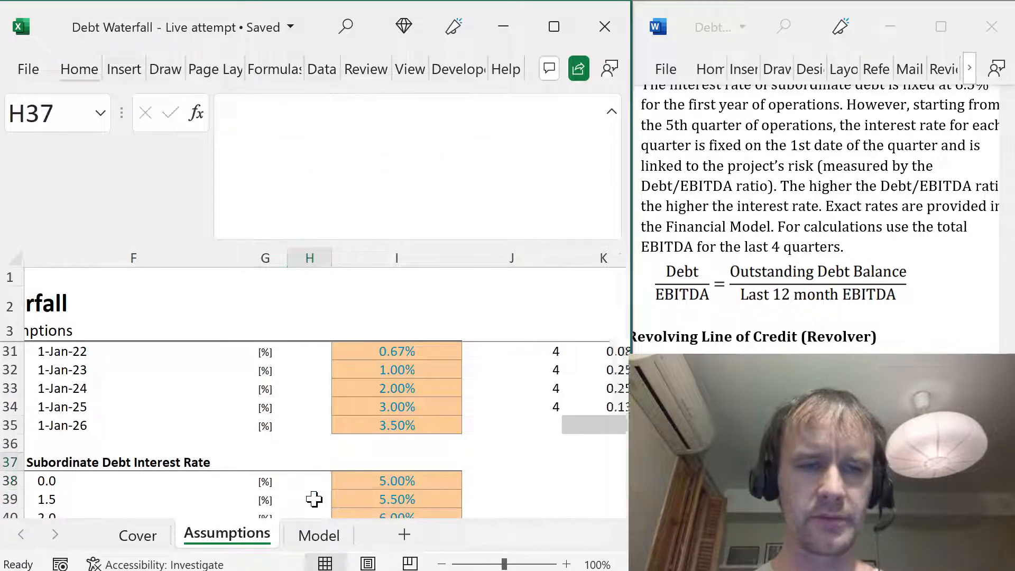
pyautogui.hotkey('ctrl', 'pagedown')
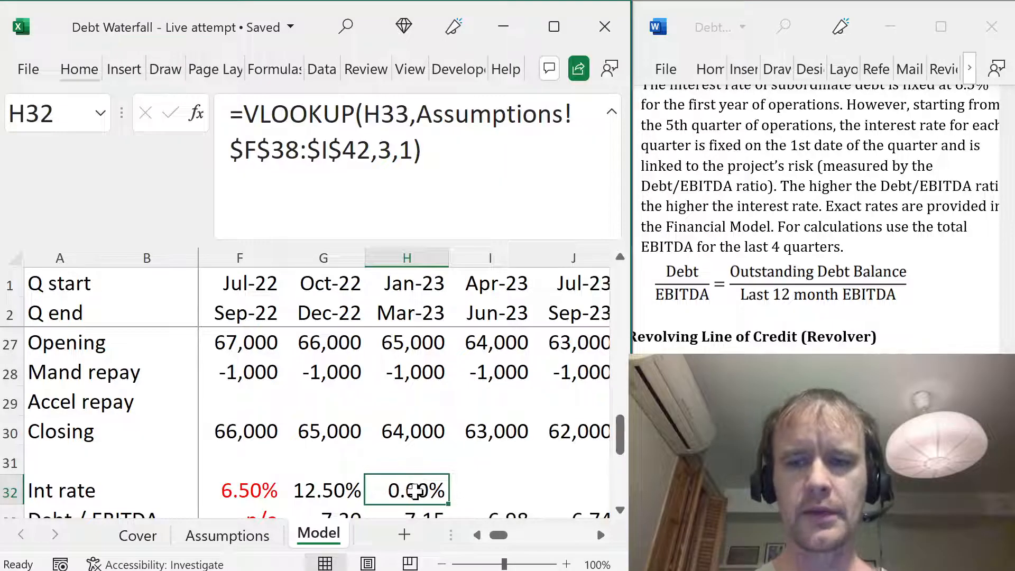
# - Review the COLUMNS argument in G32 without changing it, and undo the column insertion in the Assumptions sheet
pyautogui.click(338, 489)
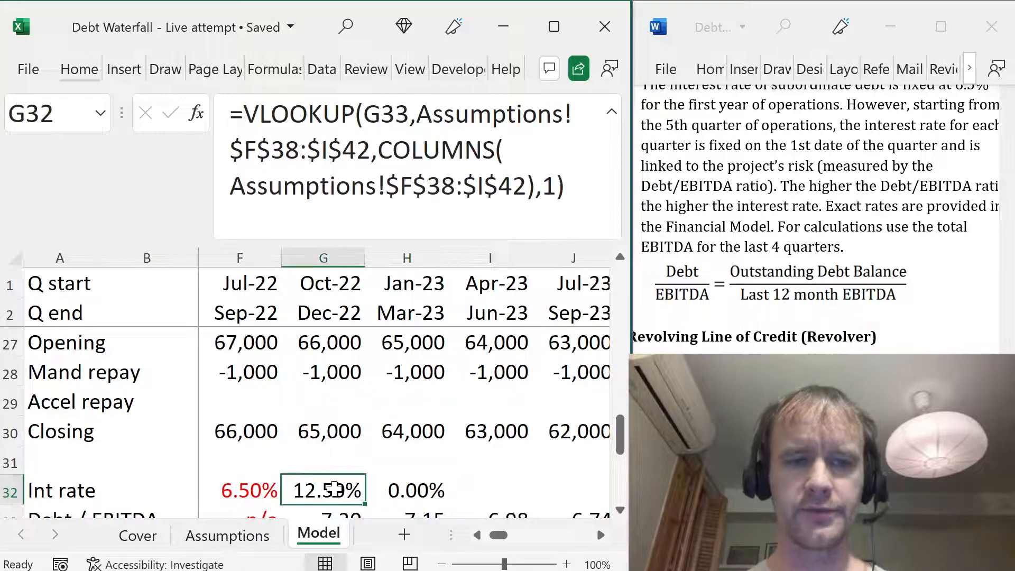
pyautogui.moveTo(377, 150); pyautogui.dragTo(535, 187)
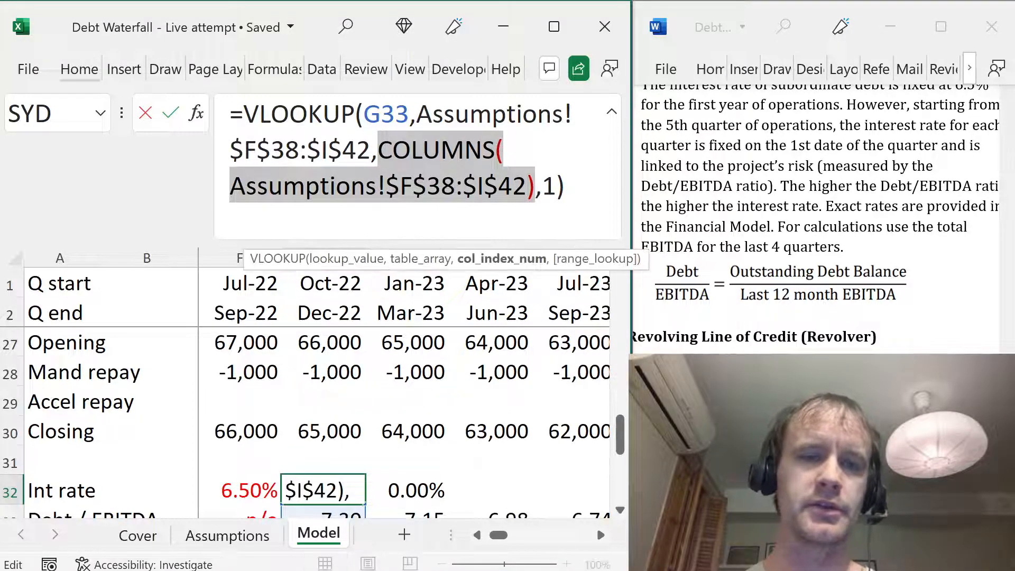
pyautogui.moveTo(417, 115); pyautogui.dragTo(527, 186)
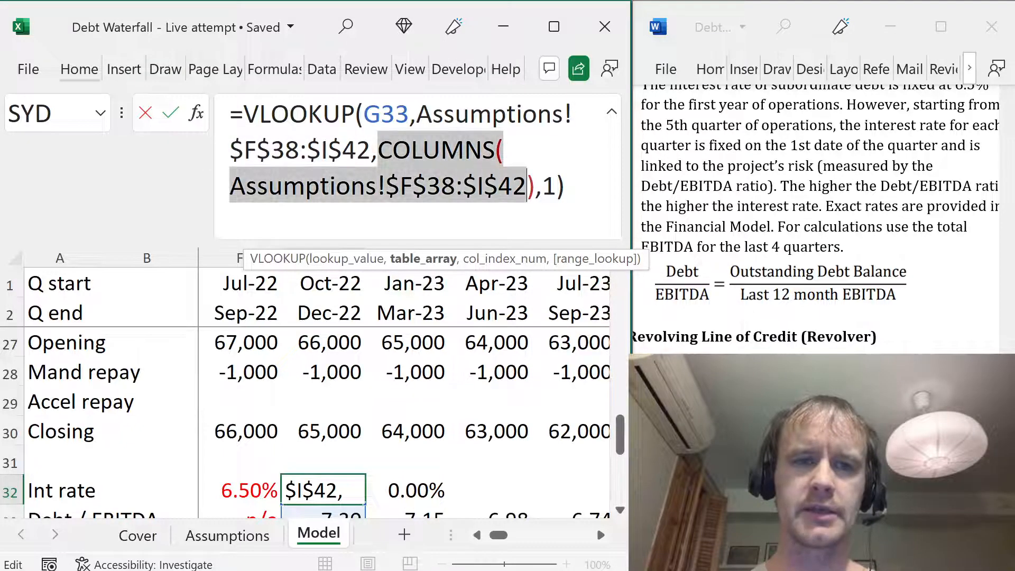
pyautogui.press('Escape')
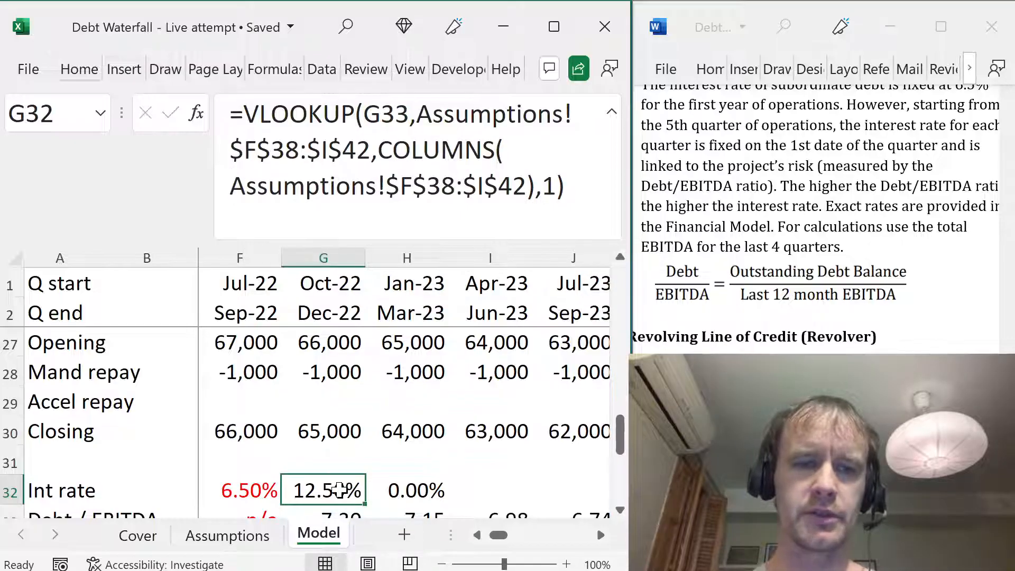
pyautogui.hotkey('ctrl', 'pageup')
pyautogui.hotkey('ctrl', 'z')
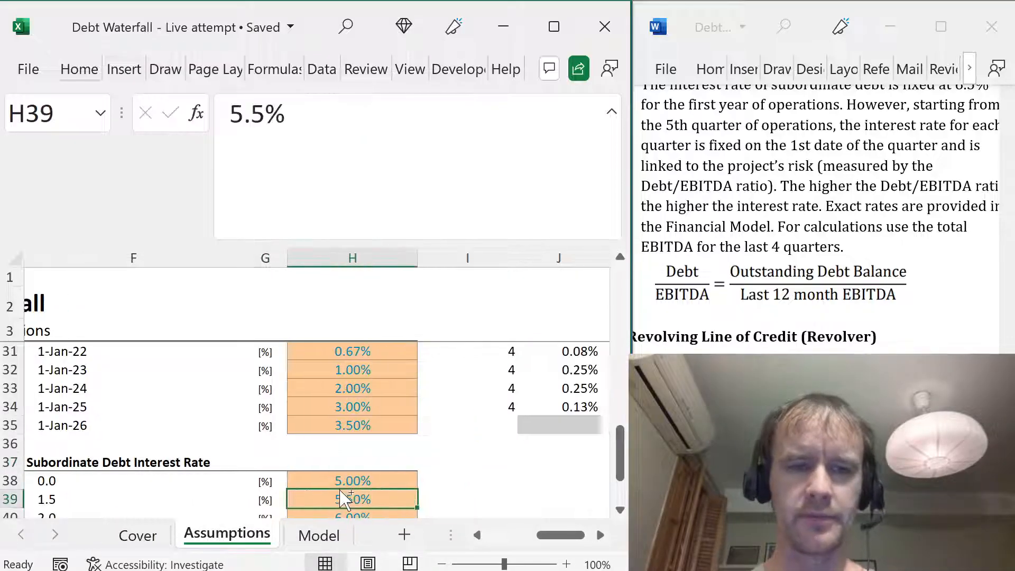
# - Fill the Int rate lookup from G32 across row 32 to the last quarter in column CD
pyautogui.hotkey('ctrl', 'pagedown')
pyautogui.hotkey('ctrl', 'shift', 'Right')
pyautogui.hotkey('ctrl', 'r')
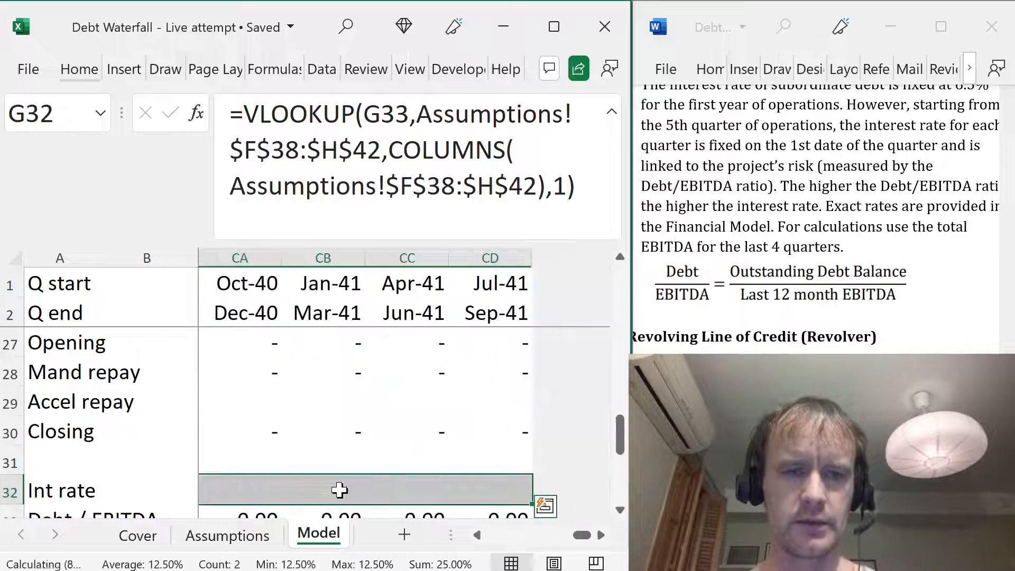
pyautogui.hotkey('shift', 'BackSpace')
# - Check the Int rate against the Debt / EBITDA ratio quarter by quarter along rows 32 and 33
pyautogui.press('Right')
pyautogui.press('Right')
pyautogui.press('Right')
pyautogui.press('Right')
pyautogui.press('Right')
pyautogui.press('Right')
pyautogui.press('Right')
pyautogui.press('Right')
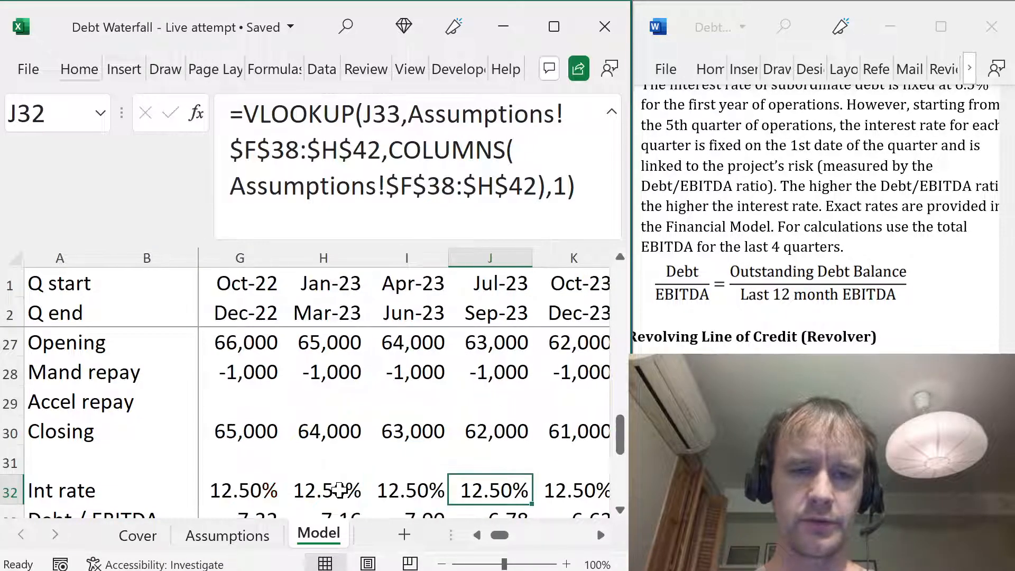
pyautogui.press('Right')
pyautogui.press('Down')
pyautogui.press('Up')
pyautogui.press('Right')
pyautogui.press('Right')
pyautogui.press('Right')
pyautogui.press('Right')
pyautogui.press('Right')
pyautogui.press('Right')
pyautogui.press('Right')
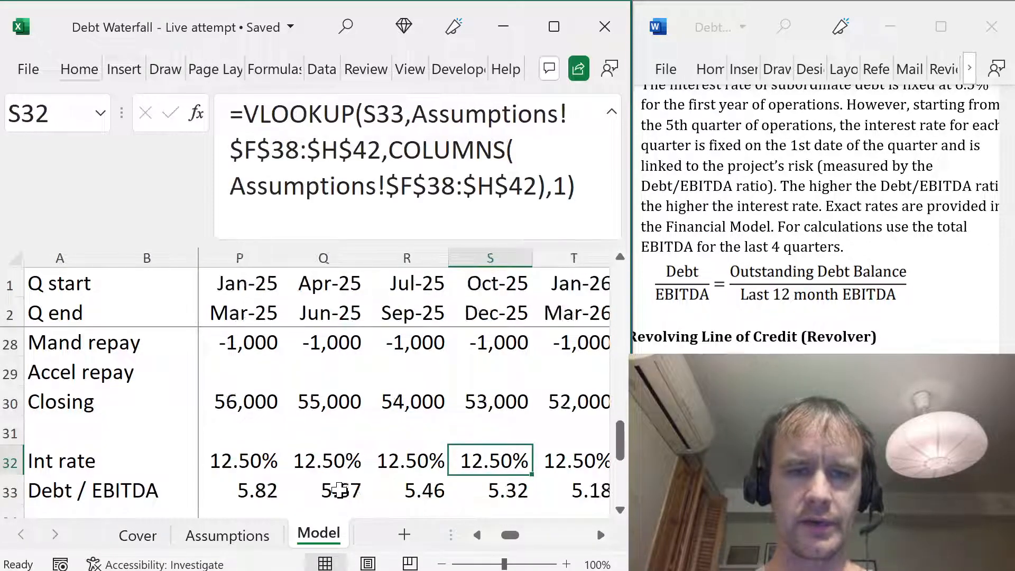
pyautogui.press('Right')
pyautogui.press('Right')
pyautogui.press('Right')
pyautogui.press('Right')
pyautogui.press('Right')
pyautogui.press('Right')
pyautogui.press('Right')
pyautogui.press('Right')
pyautogui.press('Right')
pyautogui.press('Left')
pyautogui.press('Left')
pyautogui.press('Left')
pyautogui.press('Left')
pyautogui.press('Left')
pyautogui.press('Right')
pyautogui.press('Right')
pyautogui.press('Right')
pyautogui.press('Right')
pyautogui.press('Right')
pyautogui.press('Right')
pyautogui.press('Right')
pyautogui.press('Right')
pyautogui.press('Right')
pyautogui.press('Right')
pyautogui.press('Right')
pyautogui.press('Right')
pyautogui.press('Right')
pyautogui.press('Right')
pyautogui.press('Right')
pyautogui.press('Right')
pyautogui.press('Right')
pyautogui.press('Right')
pyautogui.press('Right')
pyautogui.press('Right')
pyautogui.press('Right')
pyautogui.press('Right')
pyautogui.press('Right')
pyautogui.press('Right')
pyautogui.press('Right')
pyautogui.press('Right')
pyautogui.press('Right')
pyautogui.press('Right')
pyautogui.press('Right')
pyautogui.press('Right')
pyautogui.press('Right')
pyautogui.press('Right')
pyautogui.press('Right')
pyautogui.press('Right')
pyautogui.press('Right')
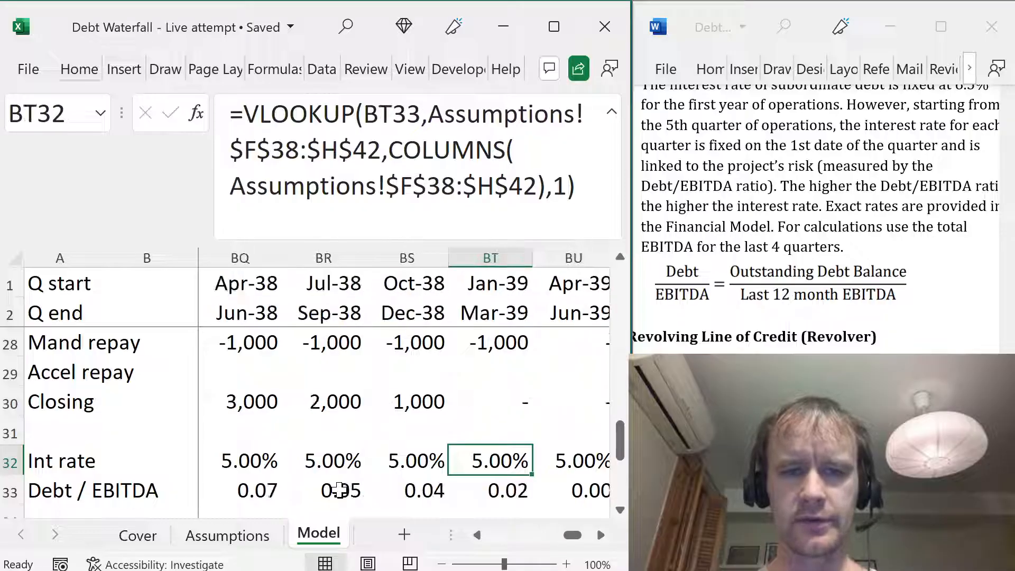
# - Insert a row above the Revolver heading and label A34 as Interest in the subordinated debt block
pyautogui.hotkey('ctrl', 'Left')
pyautogui.press('Up')
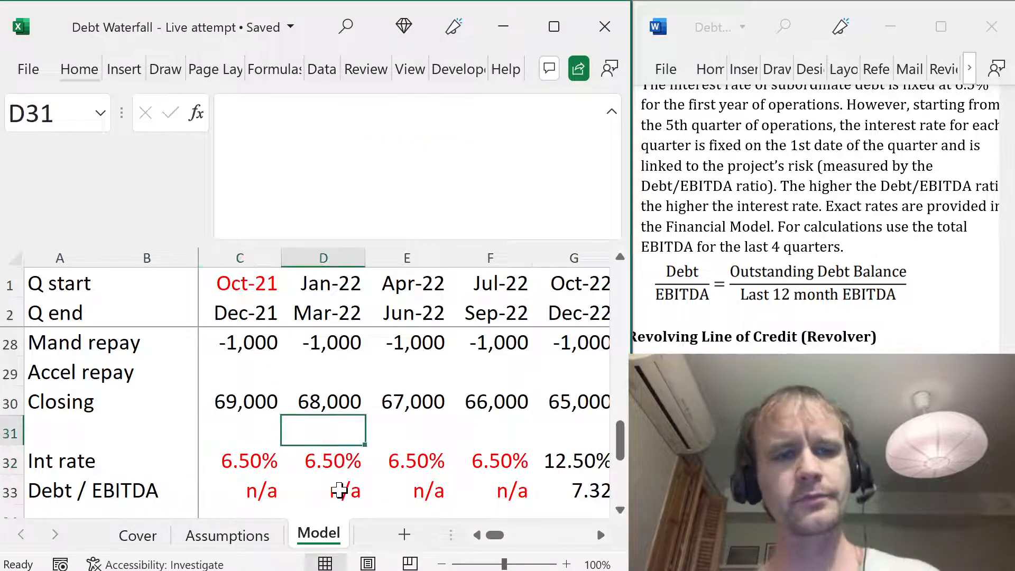
pyautogui.press('Up')
pyautogui.press('Down')
pyautogui.press('Down')
pyautogui.press('Down')
pyautogui.press('Down')
pyautogui.press('Home')
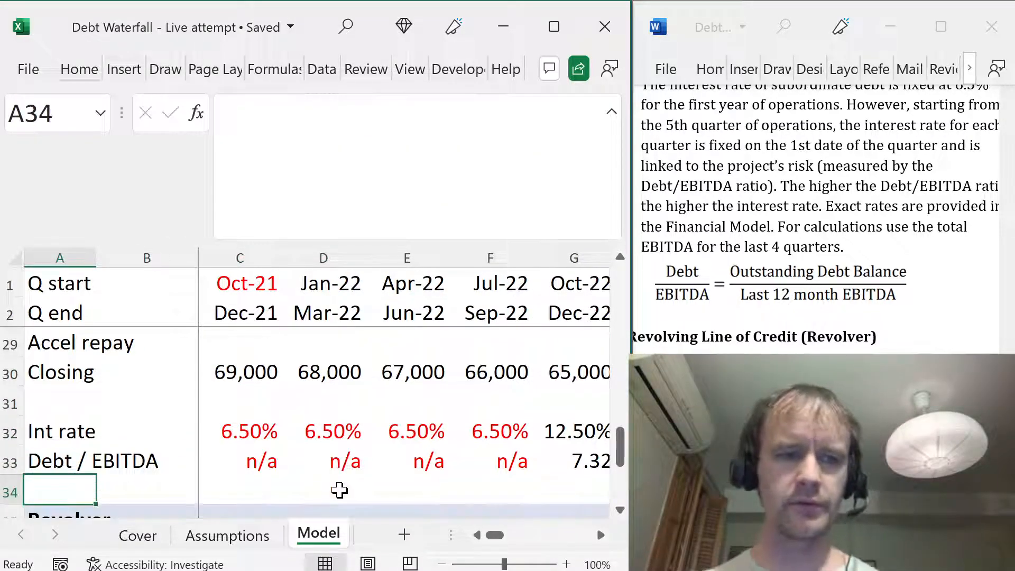
pyautogui.press('alt')
pyautogui.press('Escape')
pyautogui.press('Down')
pyautogui.press('alt')
pyautogui.press('i')
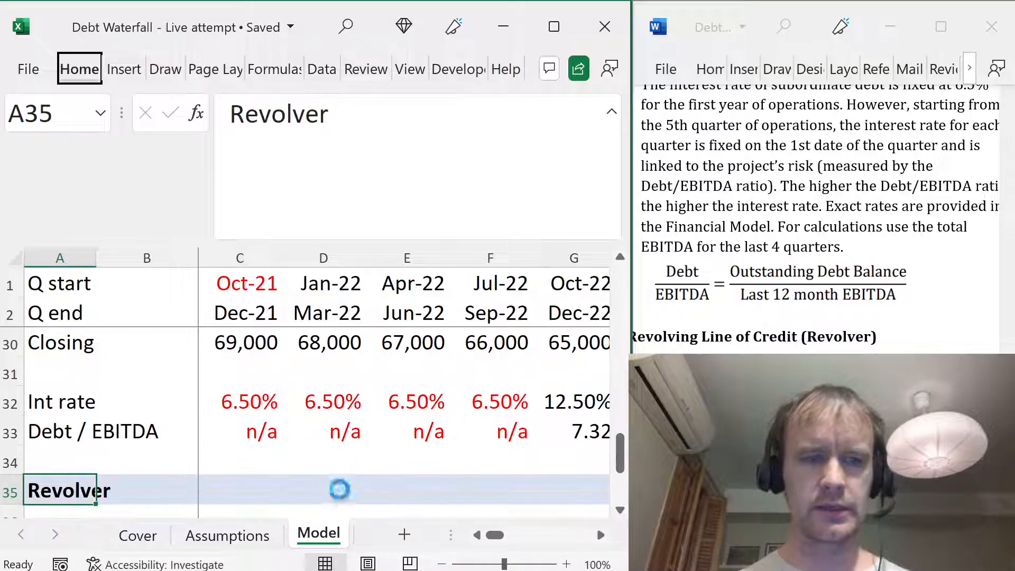
pyautogui.press('r')
pyautogui.press('Up')
pyautogui.write('Interest')
# - Calculate the first quarter's subordinated debt interest in C34 as =C27*C32/4
pyautogui.press('Tab')
pyautogui.press('Tab')
pyautogui.write('=')
pyautogui.press('Up')
pyautogui.press('Up')
pyautogui.press('Up')
pyautogui.press('Up')
pyautogui.press('Up')
pyautogui.press('Up')
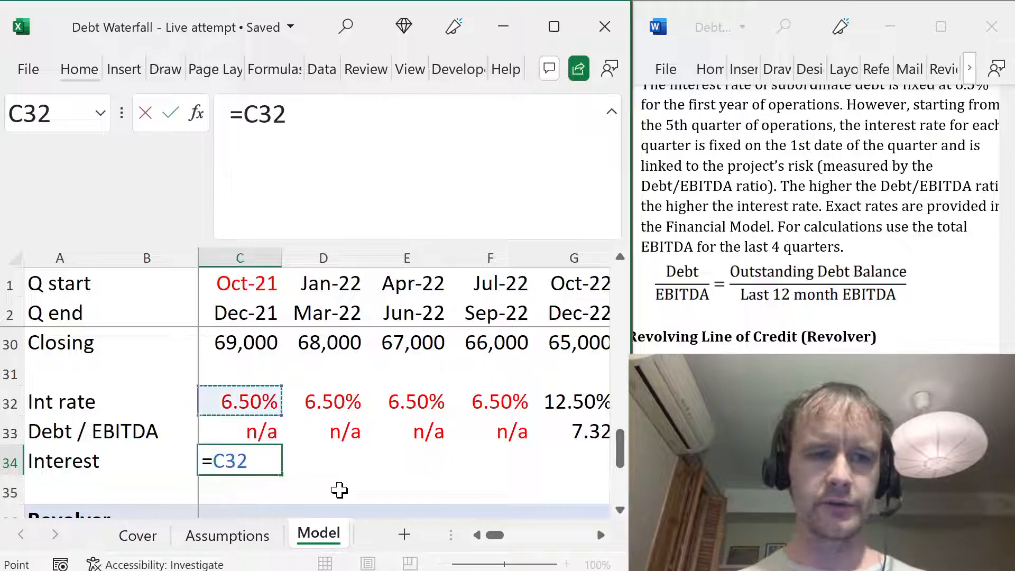
pyautogui.press('Up')
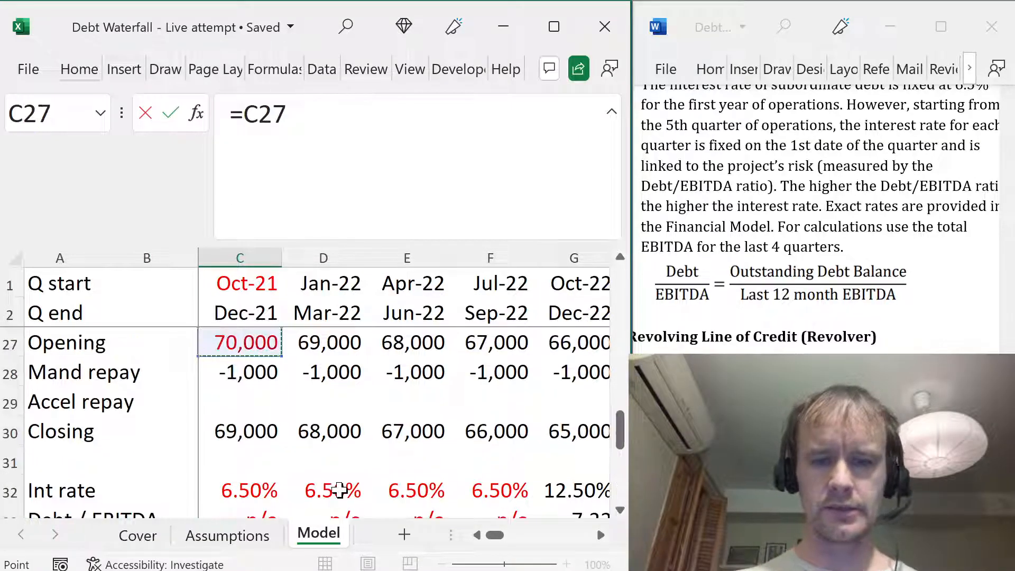
pyautogui.write('*')
pyautogui.press('Up')
pyautogui.press('Up')
pyautogui.write('/4')
pyautogui.press('Return')
# - Apply the Closing row's number format to C34 and copy the interest formula across row 34 to column CD
pyautogui.press('Up')
pyautogui.press('Up')
pyautogui.press('Up')
pyautogui.press('Up')
pyautogui.press('Up')
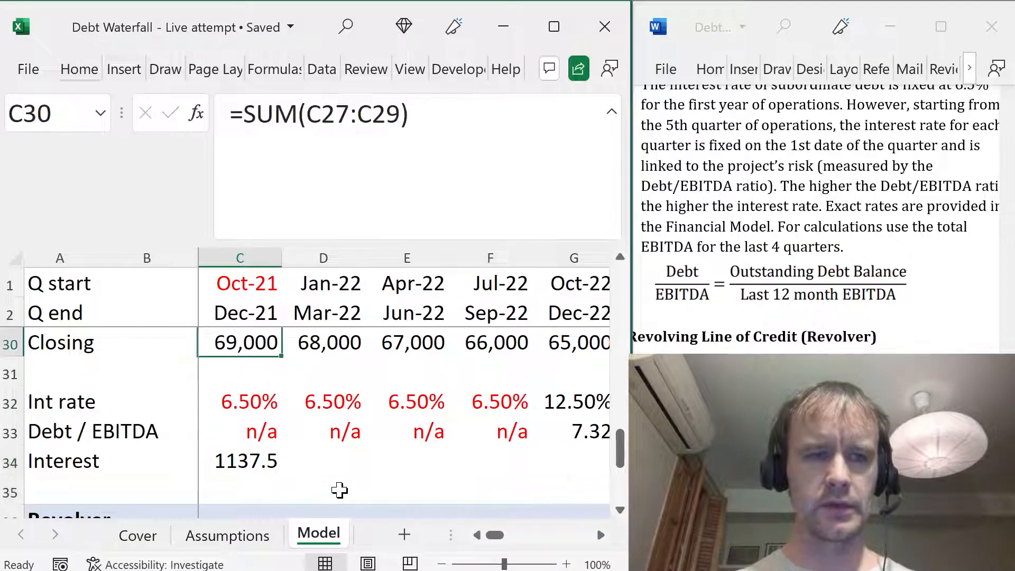
pyautogui.press('Down')
pyautogui.press('Down')
pyautogui.press('Down')
pyautogui.press('Down')
pyautogui.hotkey('ctrl', 'c')
pyautogui.hotkey('ctrl', 'shift', 'Right')
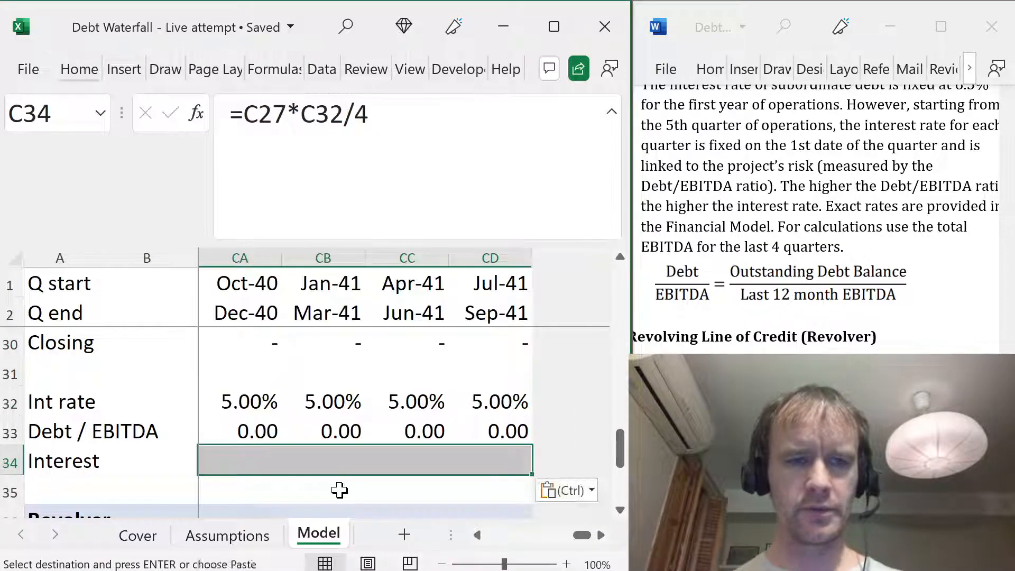
pyautogui.press('Return')
pyautogui.press('Left')
pyautogui.press('Right')
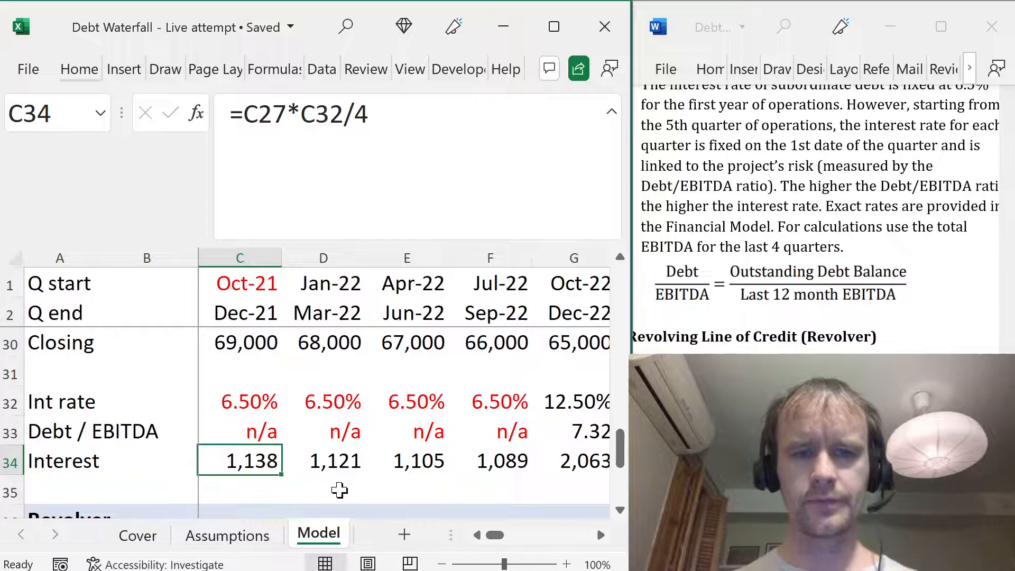
# - Display the senior debt's Mand repay in C12 with extra decimals, and restore it to whole numbers
pyautogui.press('Left')
pyautogui.press('Up')
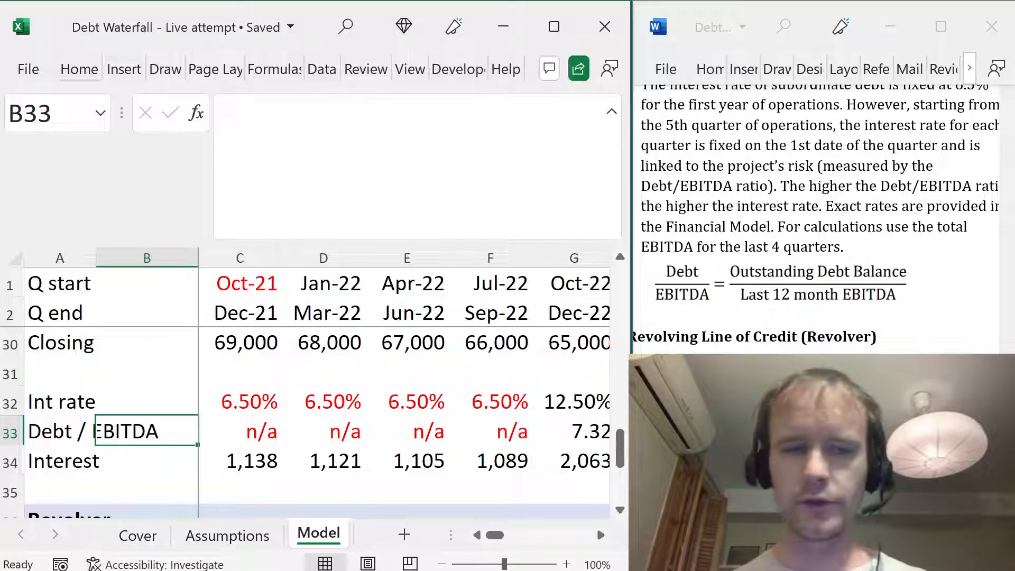
pyautogui.hotkey('ctrl', 'Home')
pyautogui.press('pagedown')
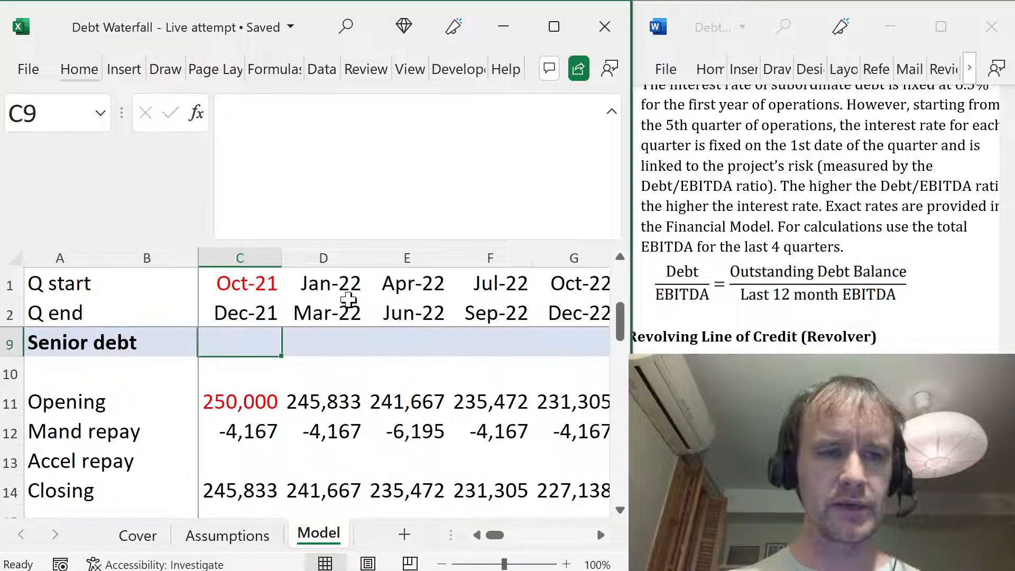
pyautogui.press('Down')
pyautogui.press('Down')
pyautogui.press('Down')
pyautogui.press('Right')
pyautogui.press('Left')
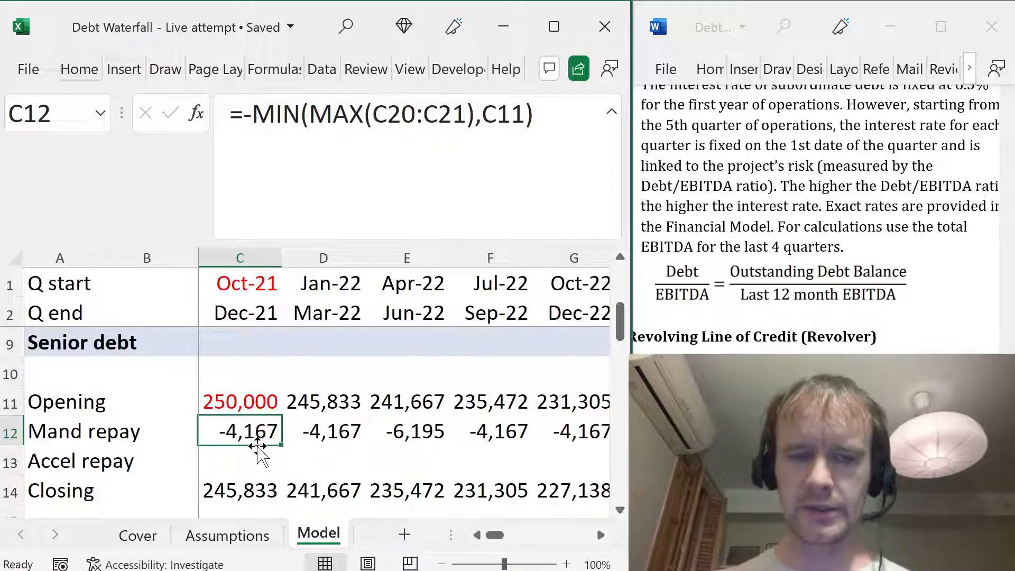
pyautogui.hotkey('alt', 'h')
pyautogui.press('0')
pyautogui.hotkey('alt', 'h')
pyautogui.press('0')
pyautogui.hotkey('alt', 'h')
pyautogui.press('0')
pyautogui.press('alt')
pyautogui.press('alt')
pyautogui.hotkey('alt', 'h')
pyautogui.press('9')
pyautogui.hotkey('alt', 'h')
pyautogui.press('9')
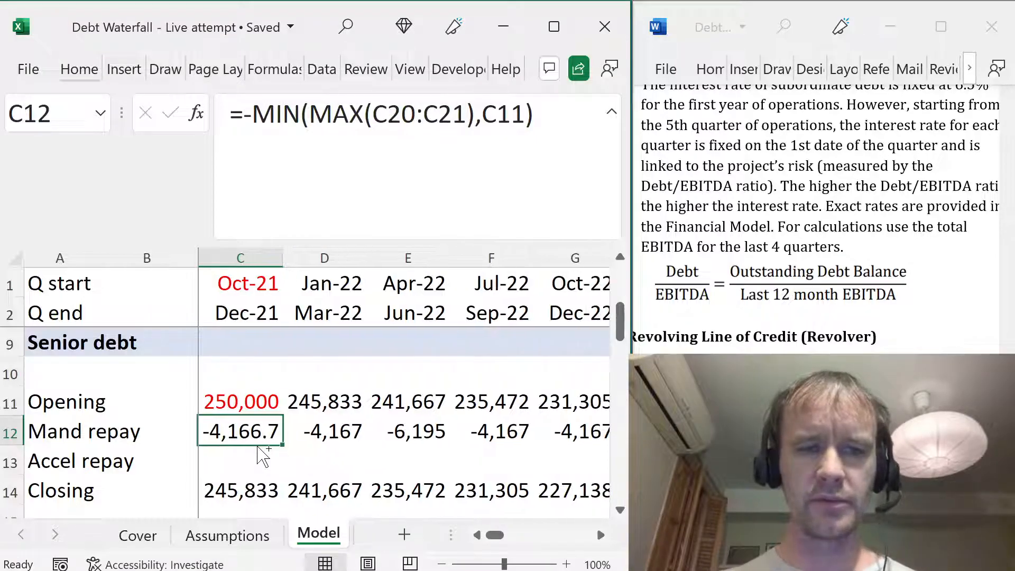
pyautogui.hotkey('alt', 'h')
pyautogui.press('9')
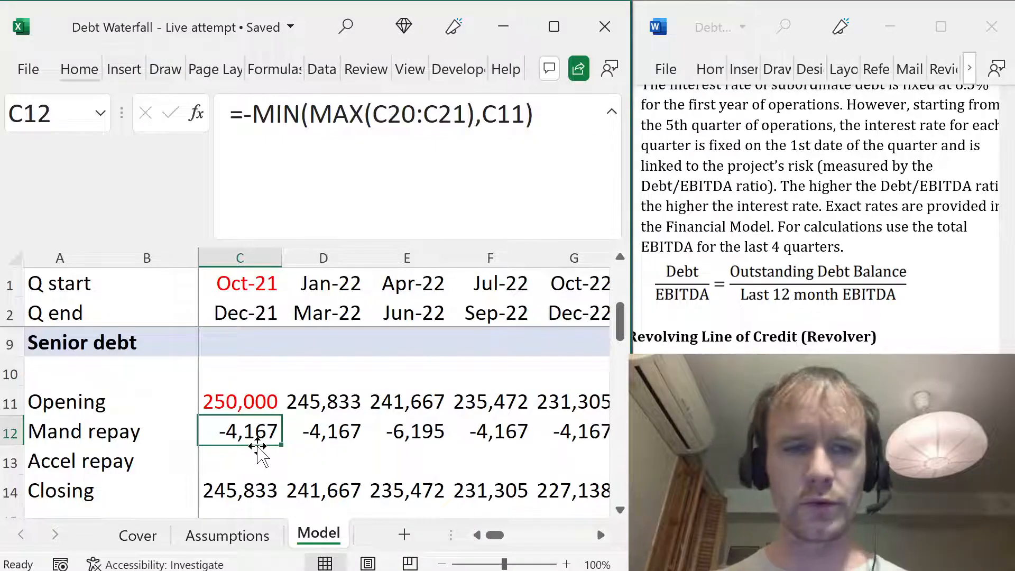
# - Inspect the senior debt's Mand repay formula for the quarter starting Apr-22 in E12
pyautogui.press('Right')
pyautogui.press('Right')
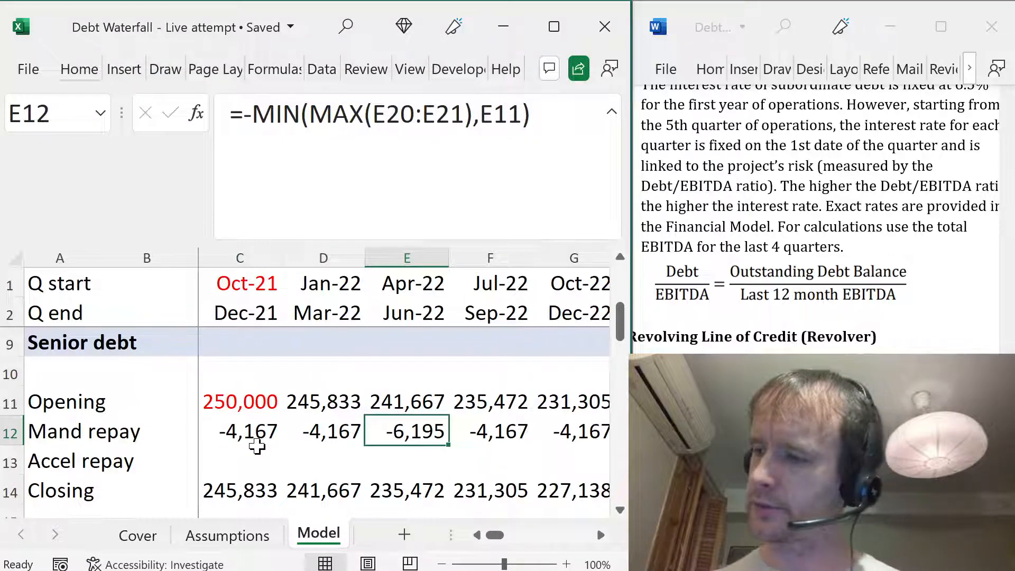
# - Display the senior debt's Mand repay in E12 with two decimals, and undo the format change
pyautogui.hotkey('alt', 'h')
pyautogui.press('0')
pyautogui.hotkey('alt', 'h')
pyautogui.press('0')
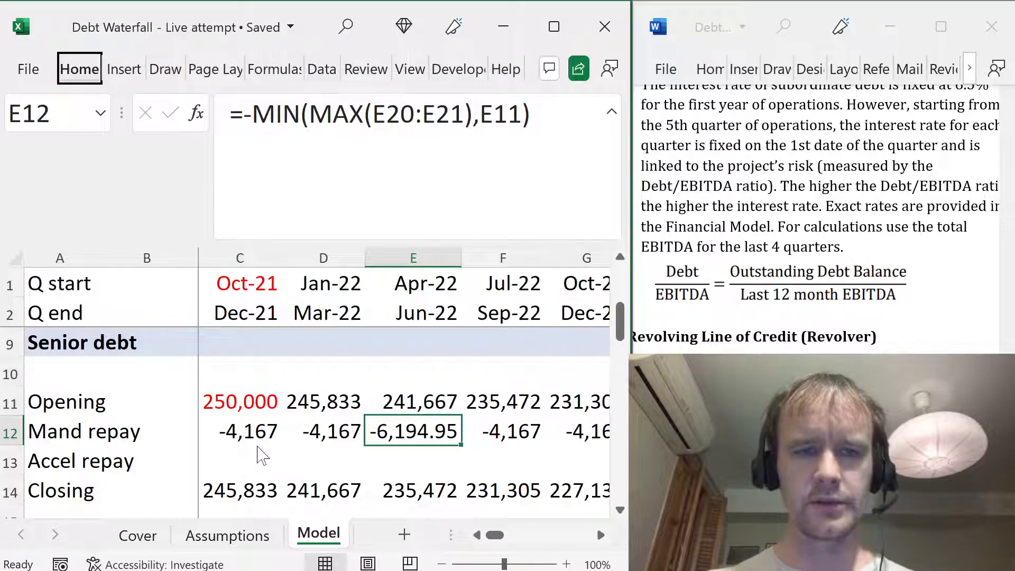
pyautogui.hotkey('ctrl', 'z')
pyautogui.hotkey('ctrl', 'z')
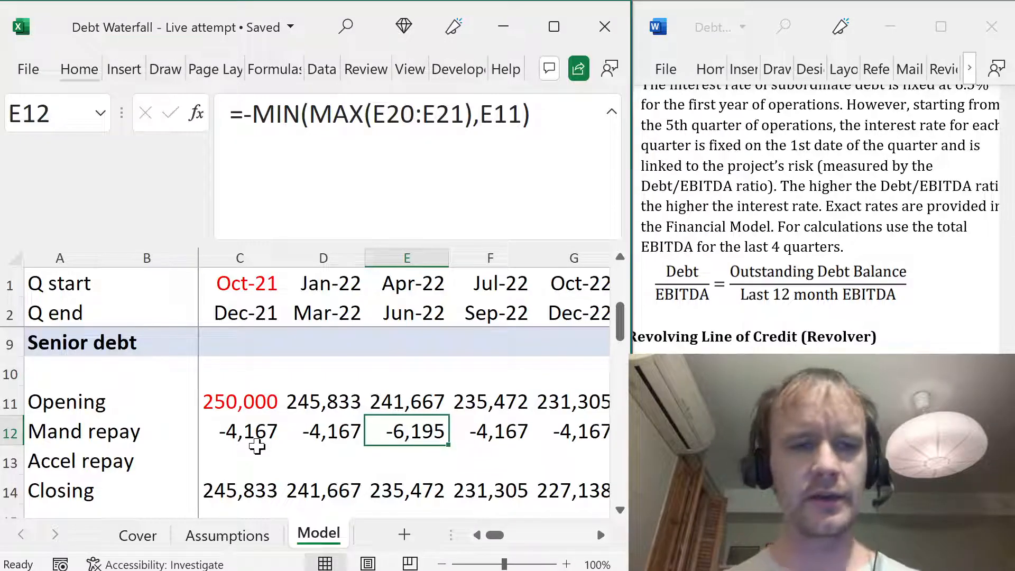
# - Review the senior debt's Int rate row from the first quarter in C16 across the later quarters
pyautogui.press('Left')
pyautogui.press('Left')
pyautogui.press('Down')
pyautogui.press('Down')
pyautogui.press('Down')
pyautogui.press('Left')
pyautogui.press('Left')
pyautogui.press('Down')
pyautogui.press('Right')
pyautogui.press('Right')
pyautogui.press('Down')
pyautogui.press('Down')
pyautogui.press('Up')
pyautogui.press('Up')
pyautogui.hotkey('shift', 'Right')
pyautogui.hotkey('shift', 'Right')
pyautogui.hotkey('shift', 'Right')
pyautogui.hotkey('shift', 'Right')
pyautogui.hotkey('shift', 'Right')
pyautogui.hotkey('shift', 'Right')
pyautogui.hotkey('shift', 'Right')
pyautogui.hotkey('shift', 'Right')
pyautogui.hotkey('shift', 'Right')
pyautogui.hotkey('shift', 'Right')
pyautogui.hotkey('shift', 'Right')
pyautogui.hotkey('shift', 'Right')
pyautogui.hotkey('shift', 'Right')
pyautogui.hotkey('shift', 'Right')
pyautogui.hotkey('shift', 'Right')
pyautogui.hotkey('shift', 'Right')
pyautogui.hotkey('shift', 'Right')
pyautogui.hotkey('shift', 'Right')
pyautogui.hotkey('shift', 'Right')
pyautogui.hotkey('shift', 'Right')
pyautogui.hotkey('shift', 'Right')
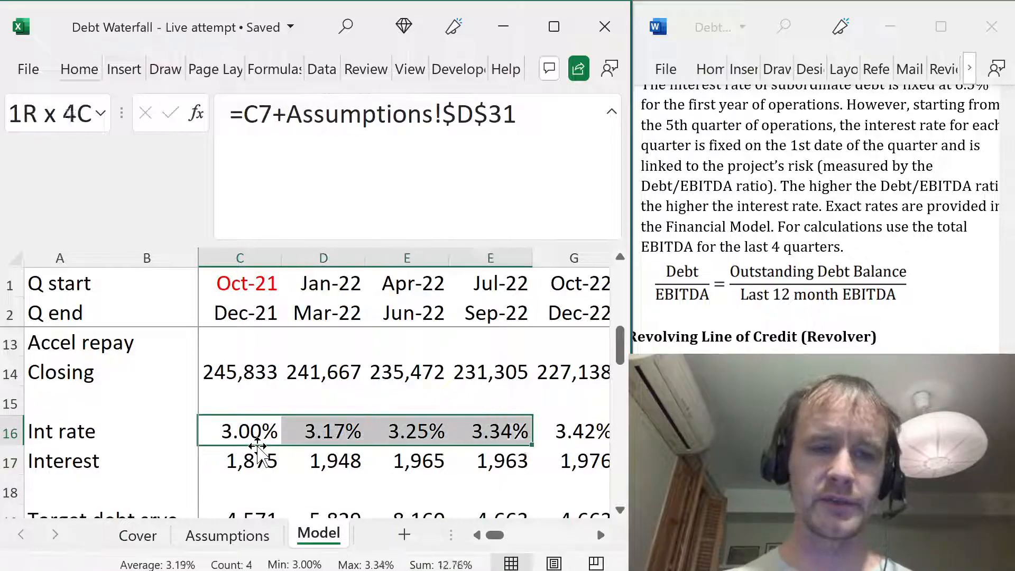
pyautogui.hotkey('shift', 'Right')
pyautogui.hotkey('shift', 'Right')
pyautogui.hotkey('shift', 'Right')
pyautogui.hotkey('shift', 'Right')
pyautogui.hotkey('shift', 'Right')
pyautogui.hotkey('shift', 'Right')
pyautogui.hotkey('shift', 'Right')
pyautogui.hotkey('shift', 'Right')
pyautogui.hotkey('shift', 'Right')
pyautogui.hotkey('shift', 'Right')
pyautogui.hotkey('shift', 'Right')
pyautogui.hotkey('shift', 'Right')
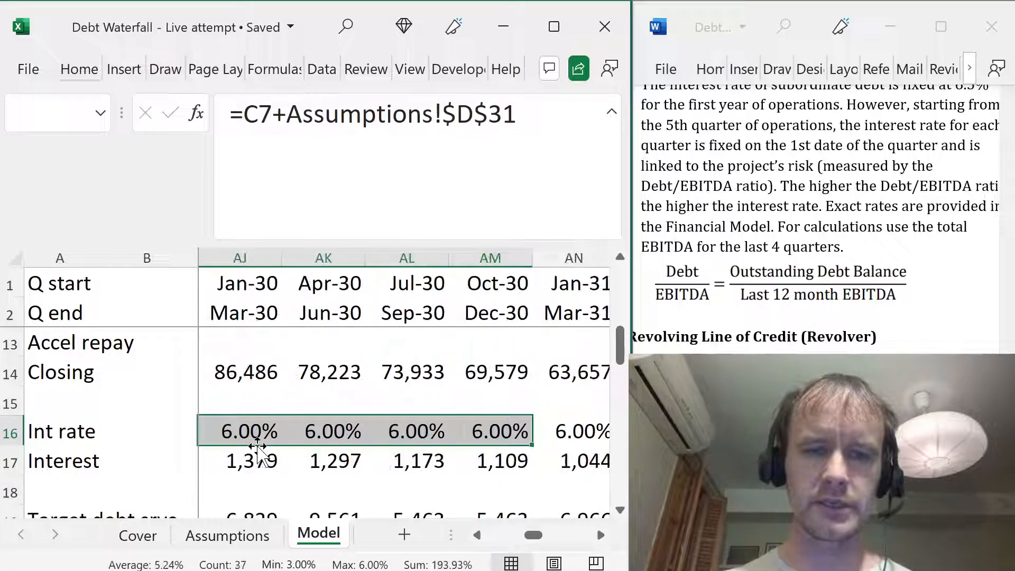
# - Review the senior debt's Interest row from C17 to column CD, including the first quarter's formula
pyautogui.press('Up')
pyautogui.press('Up')
pyautogui.press('Up')
pyautogui.press('Up')
pyautogui.press('Up')
pyautogui.press('Down')
pyautogui.press('Down')
pyautogui.press('Down')
pyautogui.press('Down')
pyautogui.press('Down')
pyautogui.press('Down')
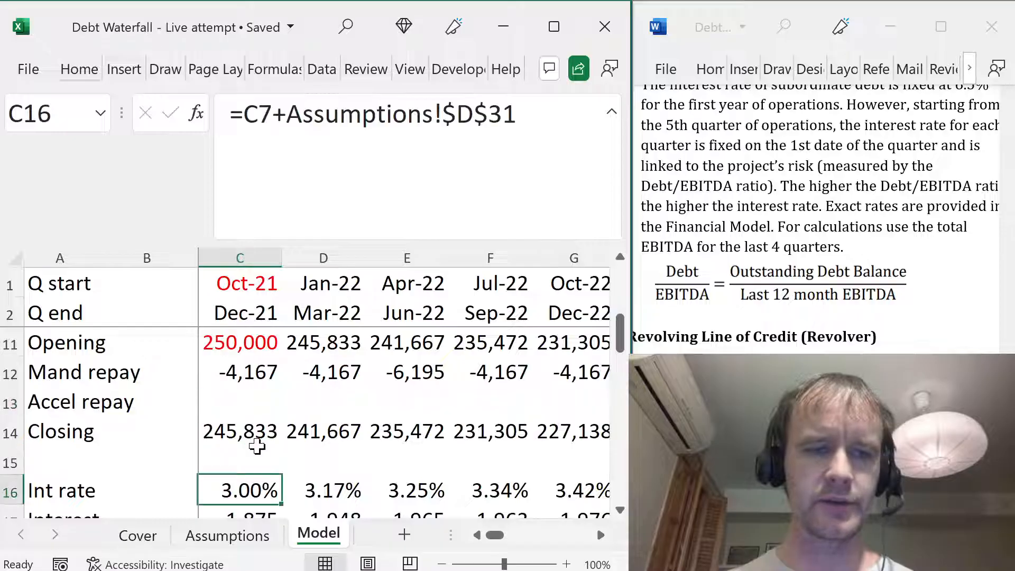
pyautogui.hotkey('ctrl', 'shift', 'Right')
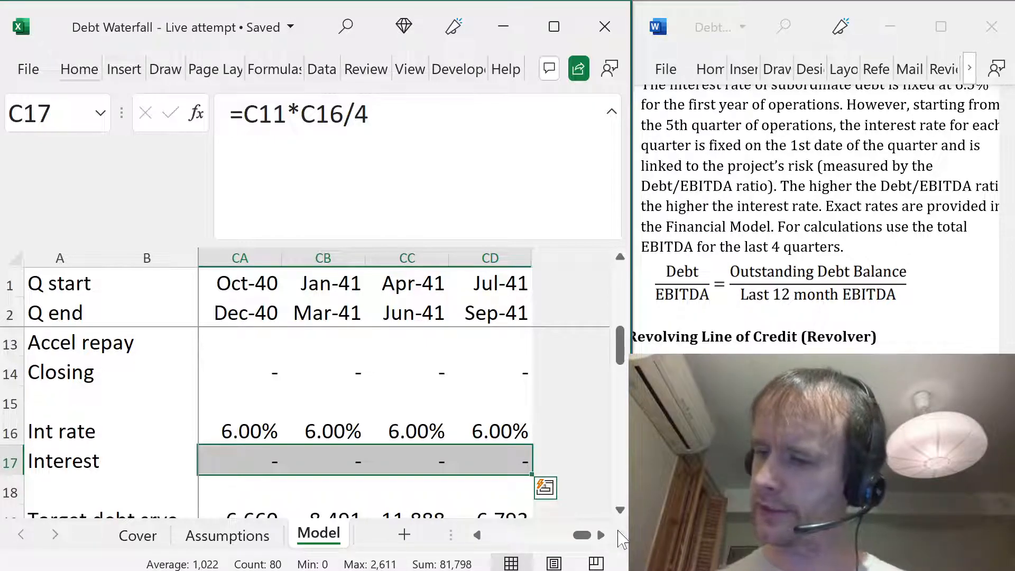
pyautogui.press('Left')
pyautogui.press('Right')
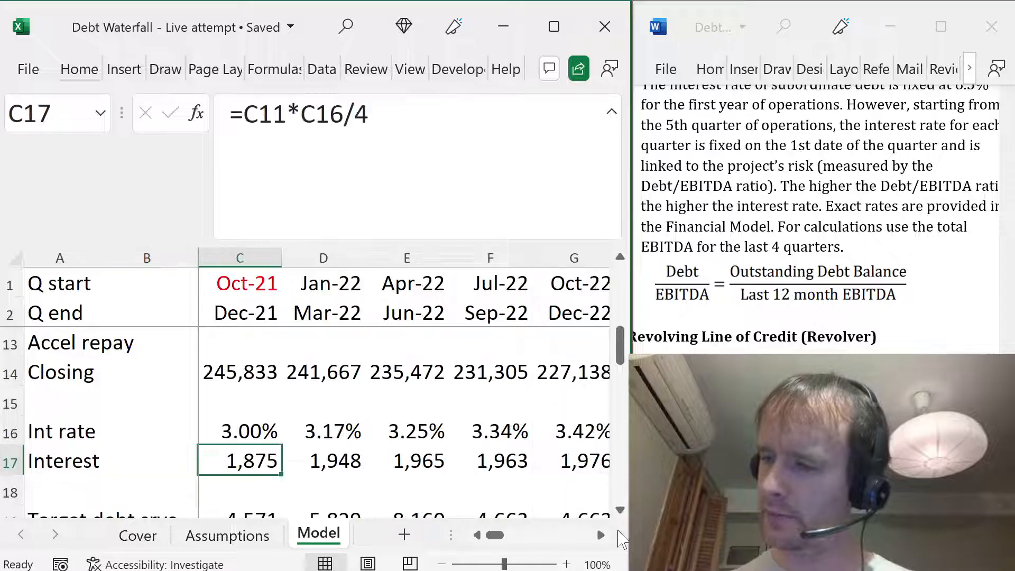
# - Check the senior debt's target service and mandatory repayment rows, and the subordinated debt's Closing formula in C30
pyautogui.press('Down')
pyautogui.press('Down')
pyautogui.press('Down')
pyautogui.press('Down')
pyautogui.press('Down')
pyautogui.press('Down')
pyautogui.press('Down')
pyautogui.press('Down')
pyautogui.press('Down')
pyautogui.press('Down')
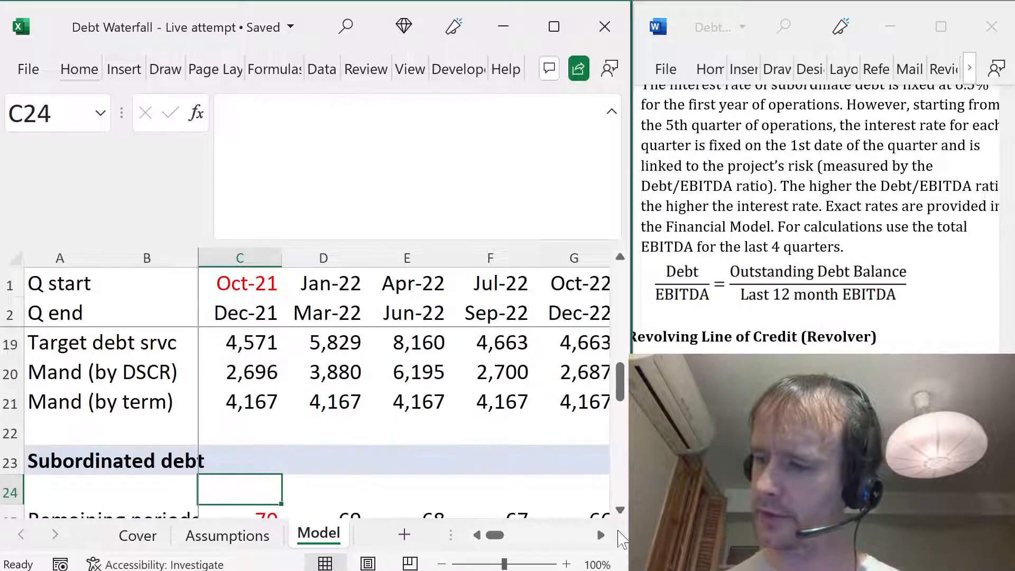
pyautogui.press('Down')
pyautogui.press('Down')
pyautogui.press('Down')
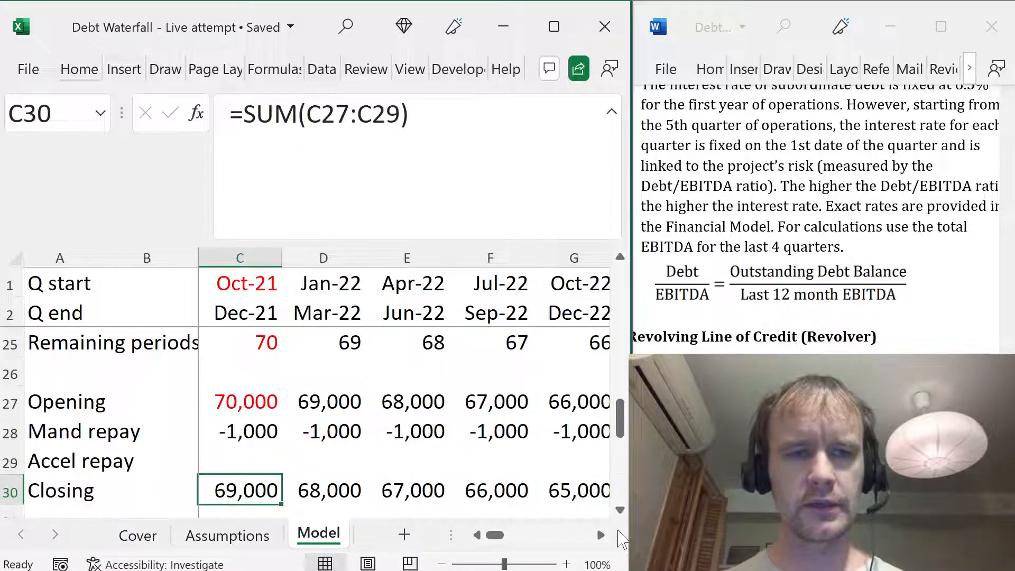
# - Inspect the subordinated debt's Mand repay formula for the quarter starting Apr-22 in E28
pyautogui.press('Up')
pyautogui.press('Right')
pyautogui.press('Right')
pyautogui.hotkey('ctrl', 'space')
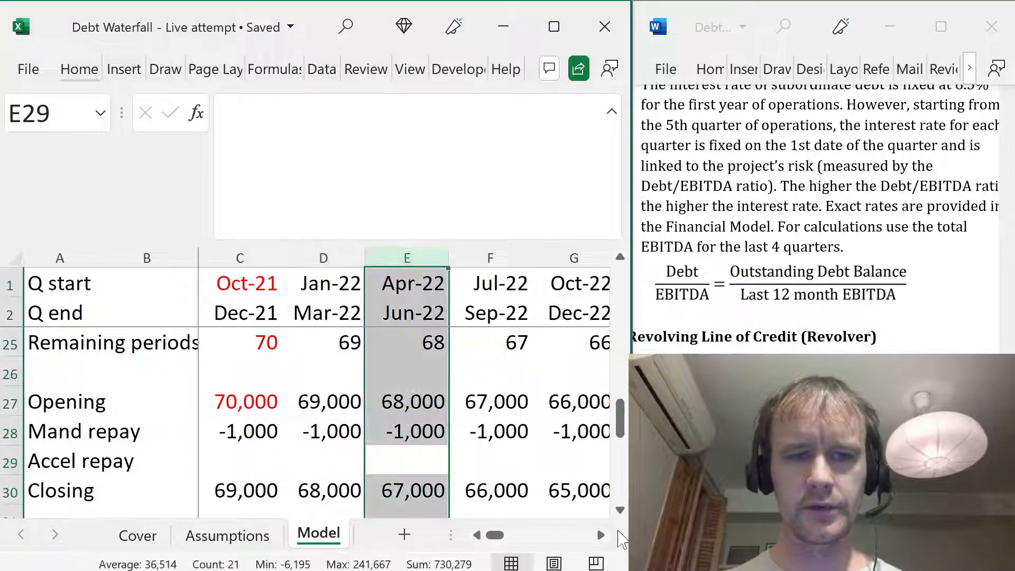
pyautogui.press('Left')
pyautogui.press('Right')
pyautogui.hotkey('ctrl', 'space')
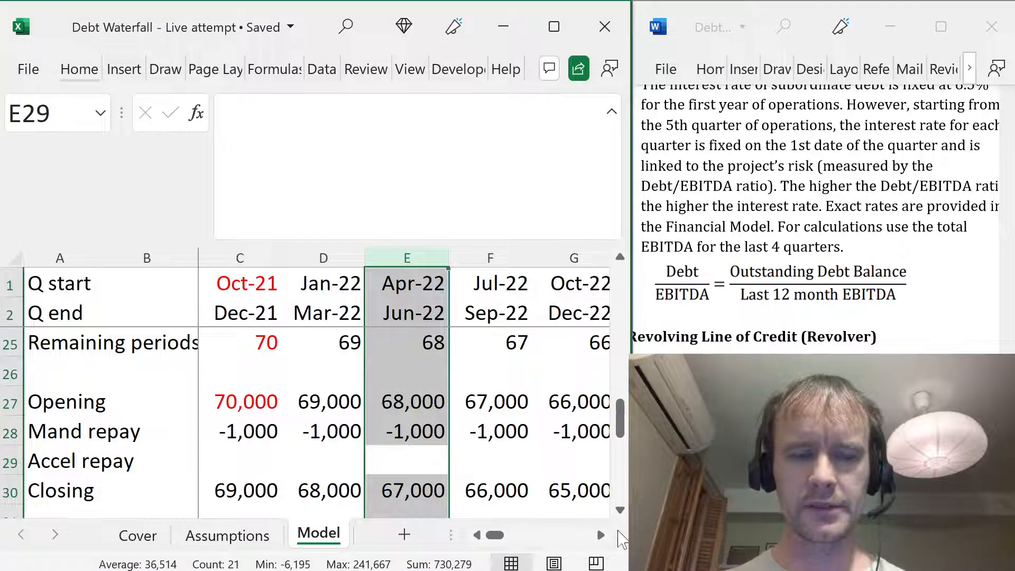
pyautogui.press('Left')
pyautogui.press('Right')
pyautogui.press('Up')
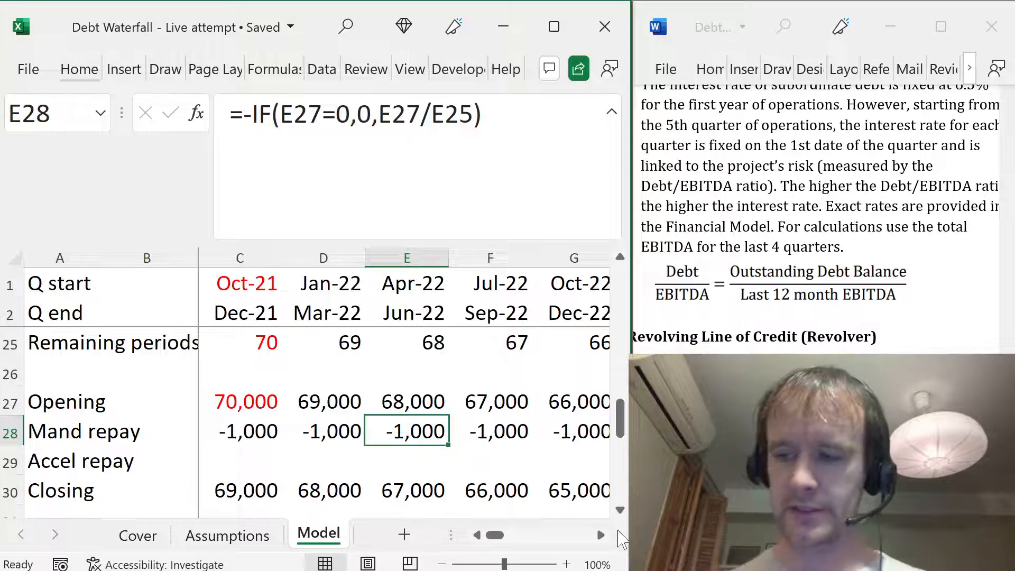
# - Review the subordinated debt's Int rate, Debt / EBITDA and Interest rows, including the interest formula in C34
pyautogui.press('Left')
pyautogui.press('Left')
pyautogui.press('Down')
pyautogui.press('Down')
pyautogui.press('Down')
pyautogui.press('Down')
pyautogui.press('Down')
pyautogui.press('Down')
pyautogui.press('Down')
pyautogui.press('Down')
pyautogui.press('Down')
pyautogui.press('Down')
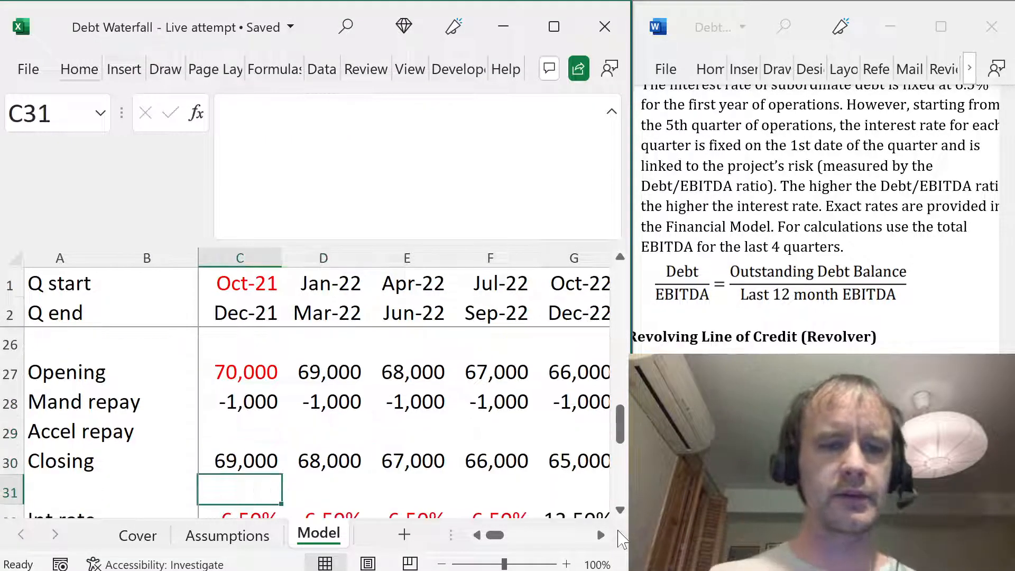
pyautogui.press('Down')
pyautogui.press('Up')
pyautogui.press('Up')
pyautogui.press('Up')
pyautogui.press('Up')
pyautogui.press('Up')
pyautogui.press('Up')
pyautogui.press('Up')
pyautogui.press('Up')
pyautogui.press('Up')
pyautogui.press('Up')
pyautogui.press('Up')
pyautogui.press('Up')
pyautogui.press('Up')
pyautogui.press('Up')
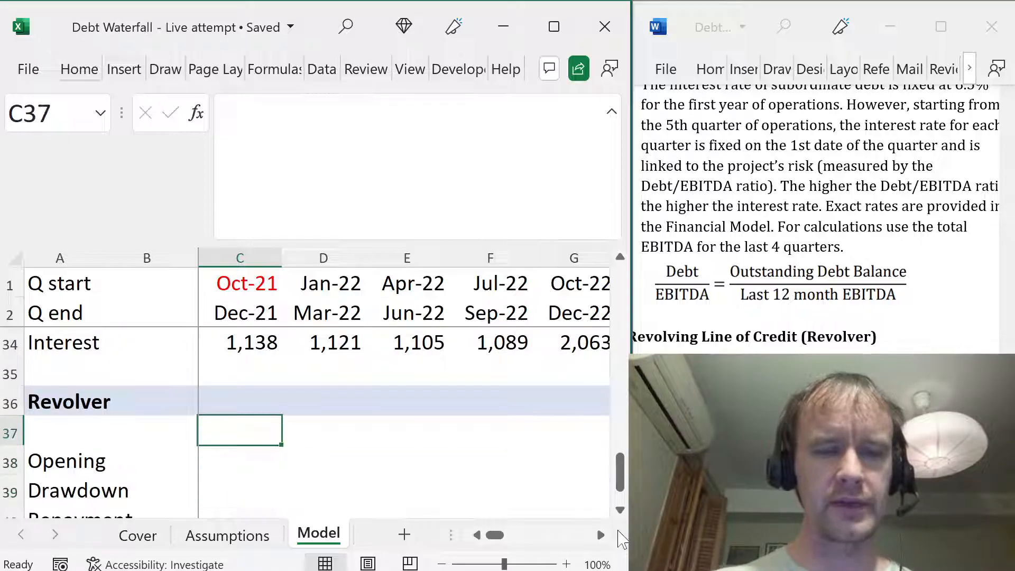
pyautogui.press('Down')
pyautogui.press('Down')
pyautogui.press('Down')
pyautogui.press('Down')
pyautogui.press('Down')
pyautogui.press('Down')
pyautogui.press('Down')
pyautogui.press('Down')
pyautogui.press('Down')
pyautogui.press('Down')
pyautogui.press('Down')
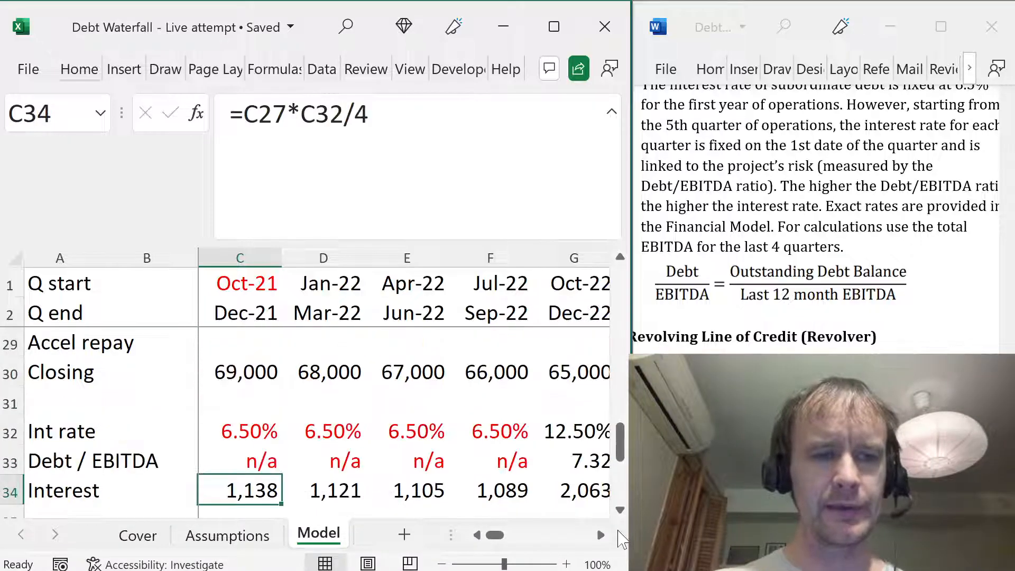
# - Examine the Revolver section's Opening, Drawdown, Repayment and Closing rows
pyautogui.press('Down')
pyautogui.press('Down')
pyautogui.press('Down')
pyautogui.press('Down')
pyautogui.press('Down')
pyautogui.press('Down')
pyautogui.press('Up')
pyautogui.press('Left')
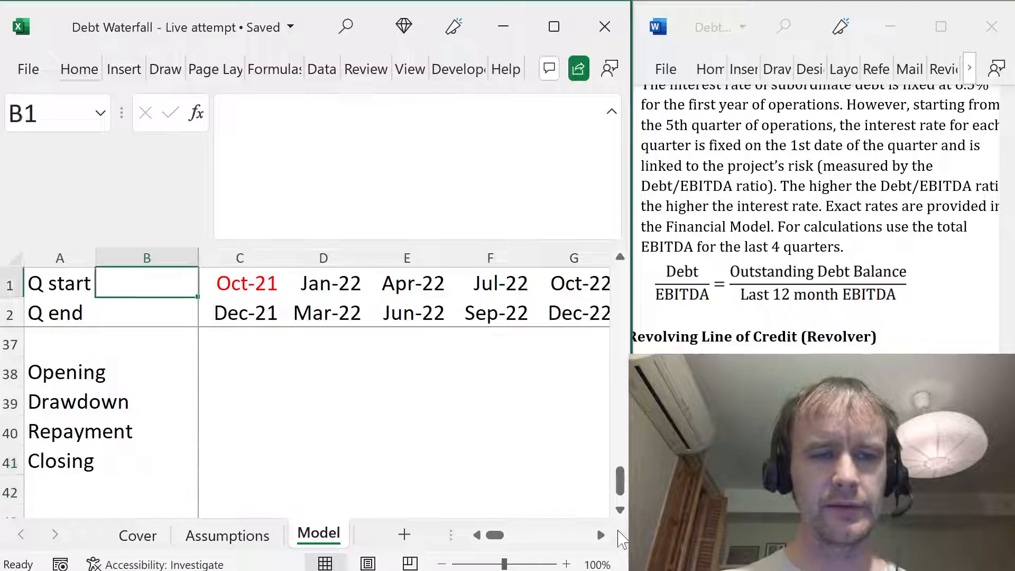
# - Look over the Model sheet from the top rows down to the Senior debt schedule
pyautogui.hotkey('ctrl', 'Up')
pyautogui.press('Left')
pyautogui.press('Down')
pyautogui.press('Down')
pyautogui.press('Down')
pyautogui.press('Down')
pyautogui.press('Down')
pyautogui.press('Down')
pyautogui.press('Down')
pyautogui.press('Down')
pyautogui.press('Down')
pyautogui.press('Down')
pyautogui.press('Down')
pyautogui.press('Down')
pyautogui.press('Down')
pyautogui.press('Down')
pyautogui.press('Down')
pyautogui.press('Down')
pyautogui.press('Down')
pyautogui.press('Down')
pyautogui.press('Down')
pyautogui.press('Down')
pyautogui.press('Down')
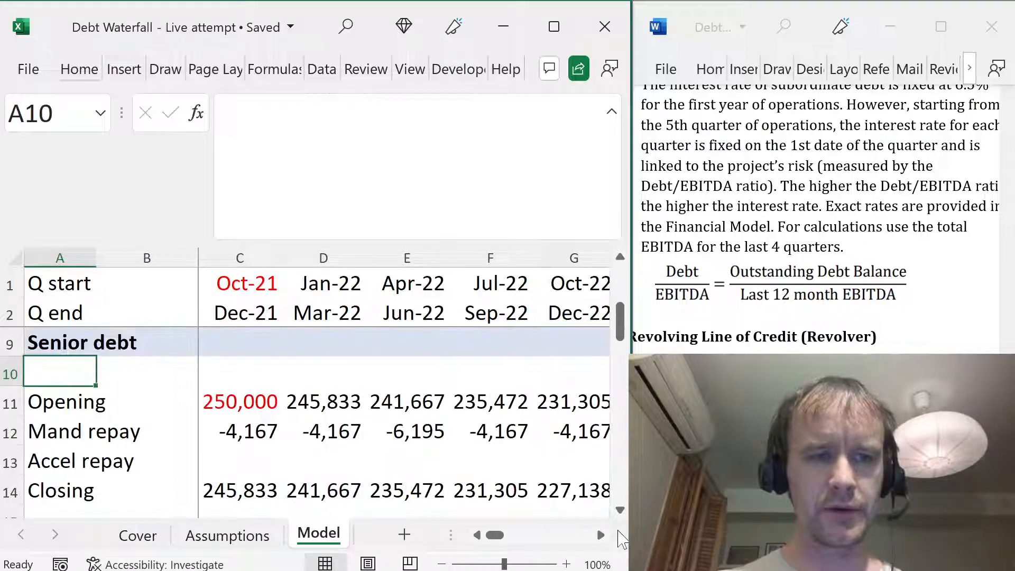
# - Review the rest of the senior and subordinated debt schedules, ending at the Revolver's Opening cell for Oct-21
pyautogui.press('Down')
pyautogui.press('Down')
pyautogui.press('Down')
pyautogui.press('Down')
pyautogui.press('Down')
pyautogui.press('Down')
pyautogui.press('Down')
pyautogui.press('Down')
pyautogui.press('Down')
pyautogui.press('Down')
pyautogui.press('Down')
pyautogui.press('Down')
pyautogui.press('Down')
pyautogui.press('Down')
pyautogui.press('Down')
pyautogui.press('Down')
pyautogui.press('Down')
pyautogui.press('Down')
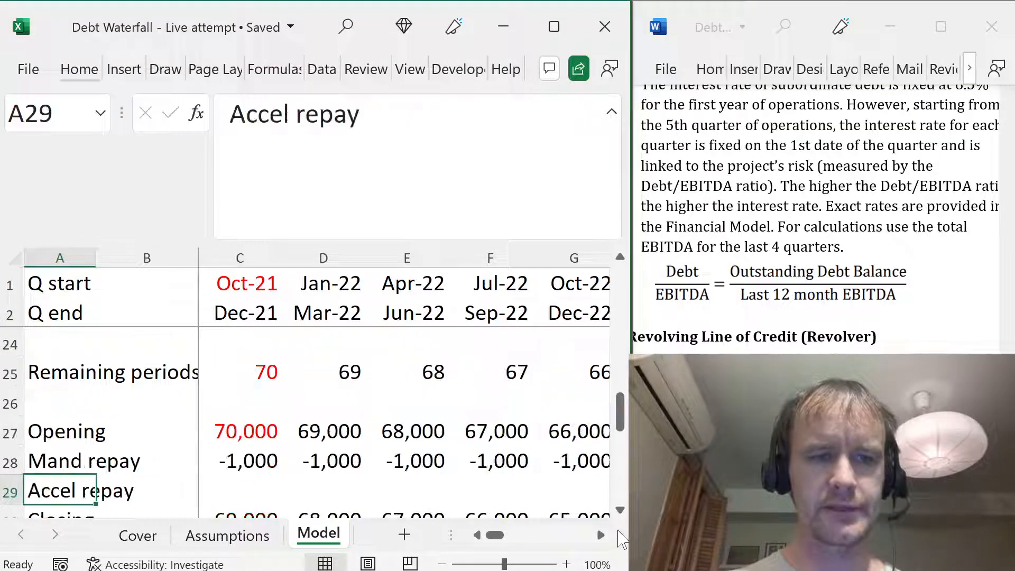
pyautogui.press('Down')
pyautogui.press('Up')
pyautogui.press('Right')
pyautogui.press('Right')
pyautogui.press('Up')
pyautogui.press('Up')
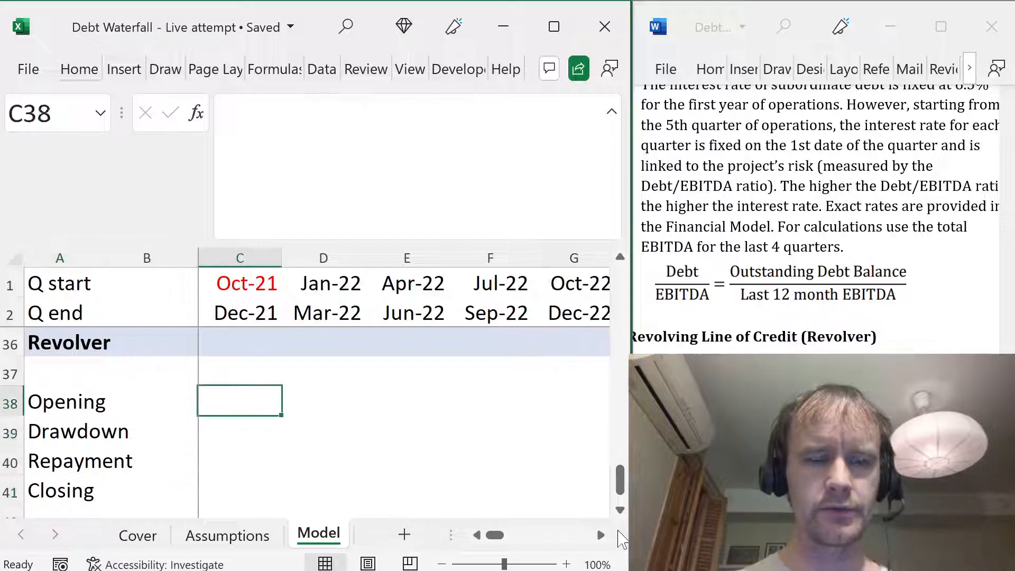
# - Examine the Revolving Line of Credit inputs on the Assumptions sheet
pyautogui.hotkey('ctrl', 'pageup')
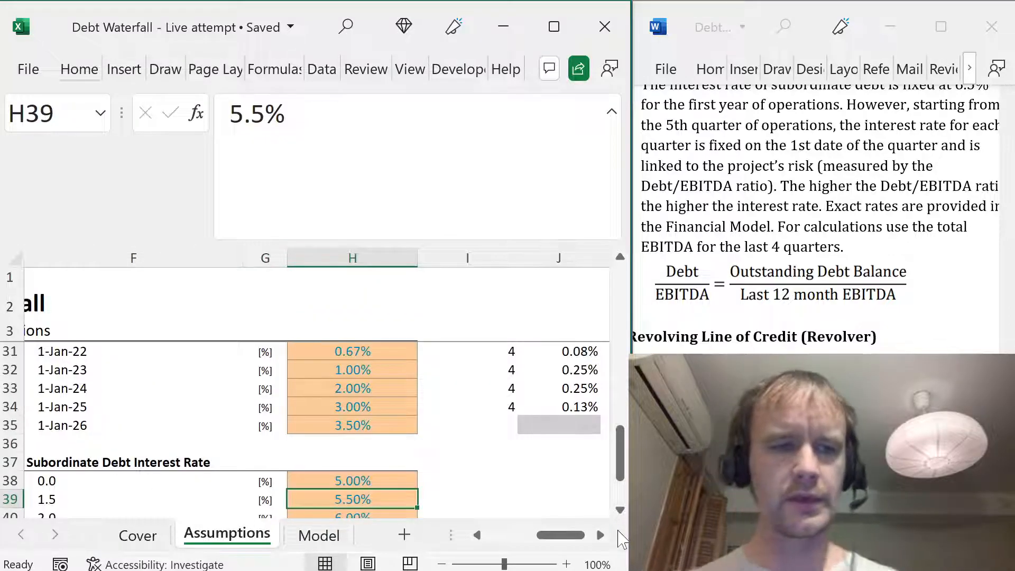
pyautogui.press('Home')
pyautogui.press('Left')
pyautogui.press('Down')
pyautogui.press('Down')
pyautogui.press('Down')
pyautogui.press('Down')
pyautogui.press('Down')
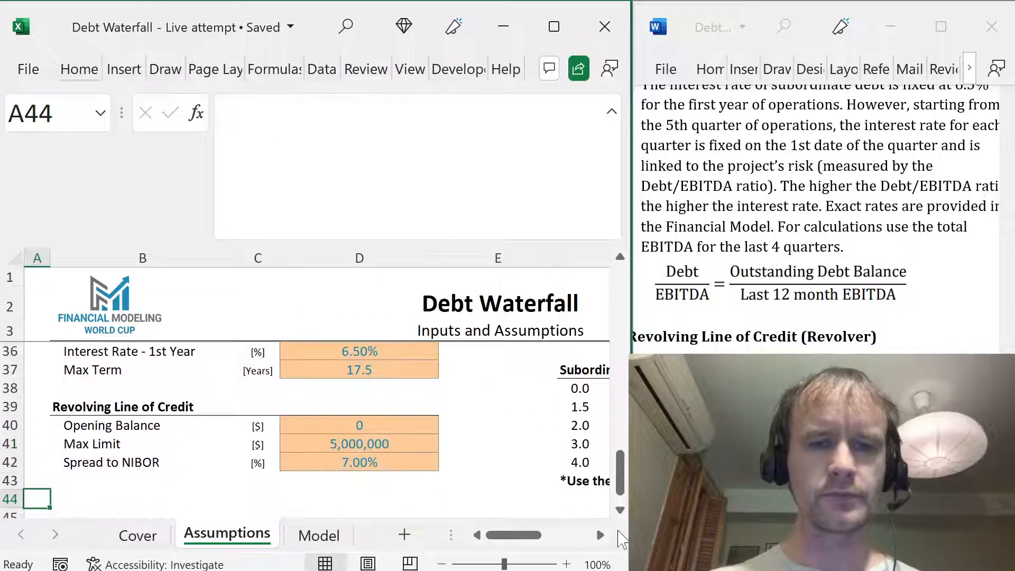
# - Read the Revolver terms in the Word case document and compare them with the Max Limit input in Excel's cell D41
pyautogui.click(911, 222)
pyautogui.scroll(-4, 970, 220)
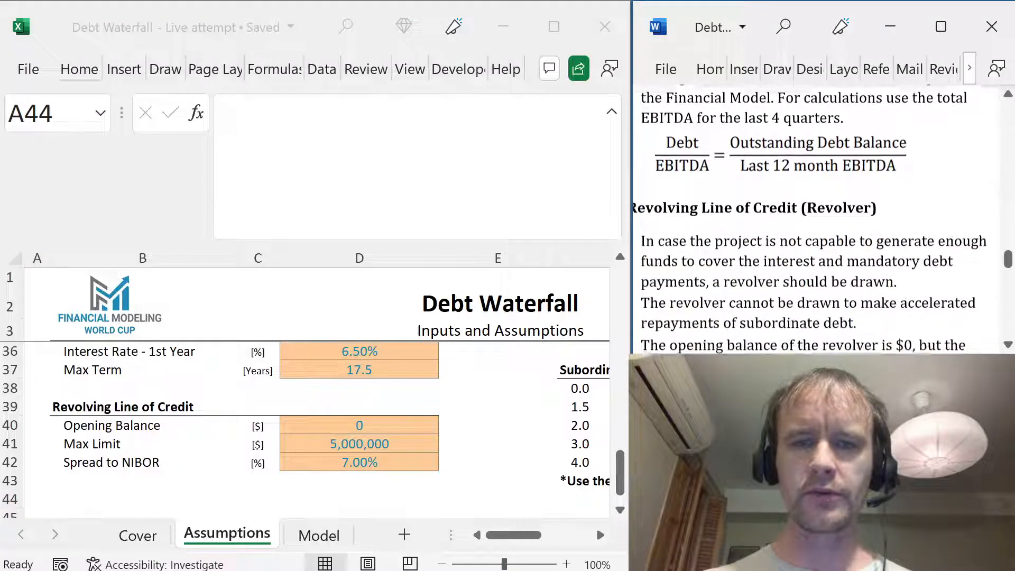
pyautogui.hscroll(-1, 817, 220)
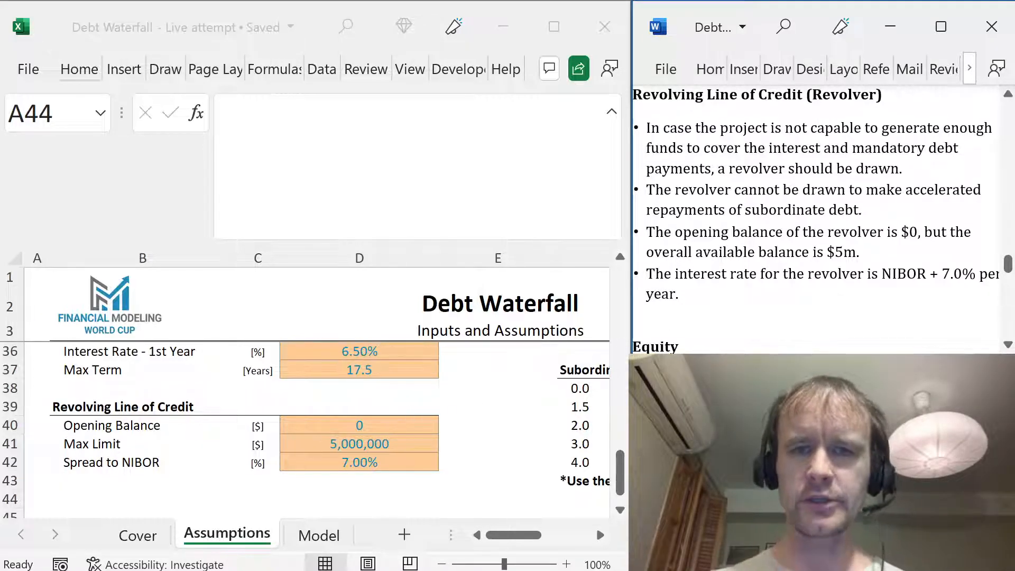
pyautogui.tripleClick(780, 190)
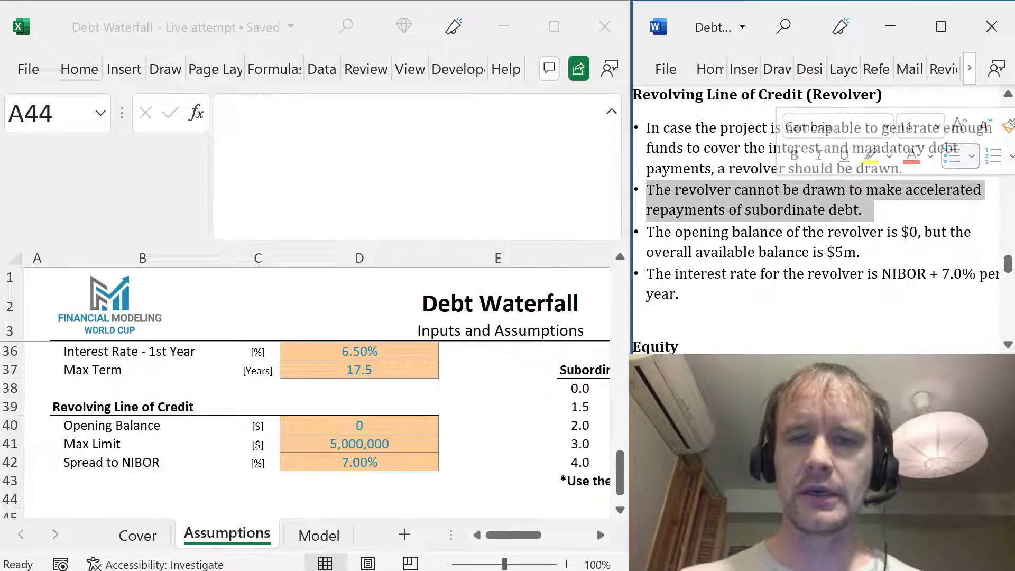
pyautogui.doubleClick(814, 234)
pyautogui.tripleClick(810, 239)
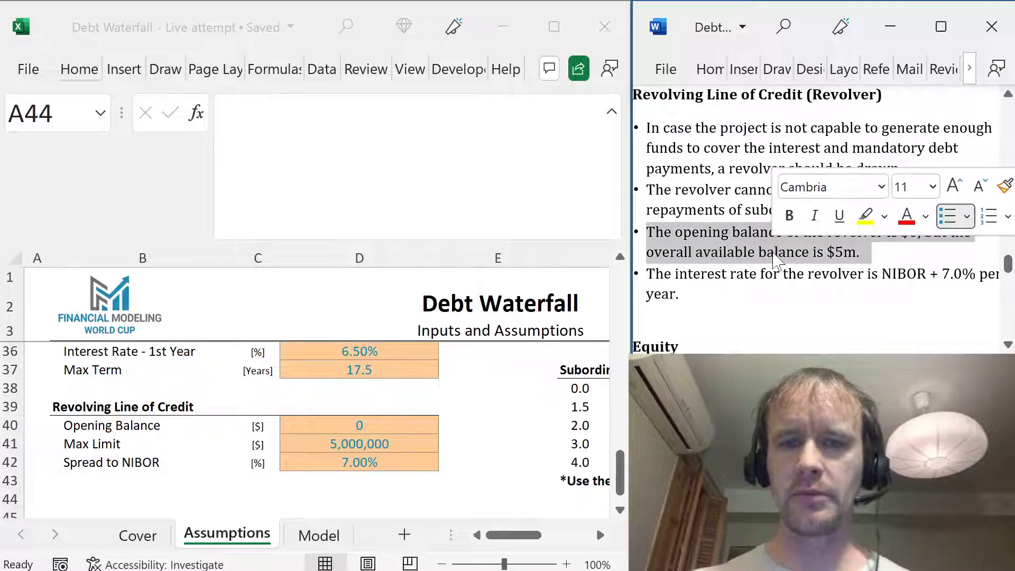
pyautogui.click(452, 439)
pyautogui.click(376, 444)
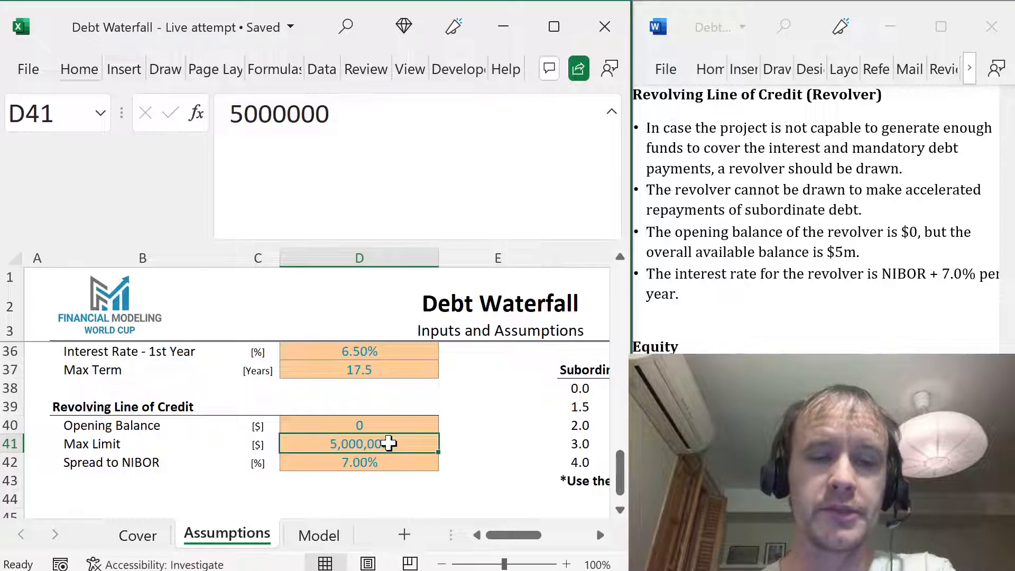
# - Return to the Word case document and read the payment order in The Waterfall section, including when the revolver is drawn
pyautogui.click(773, 280)
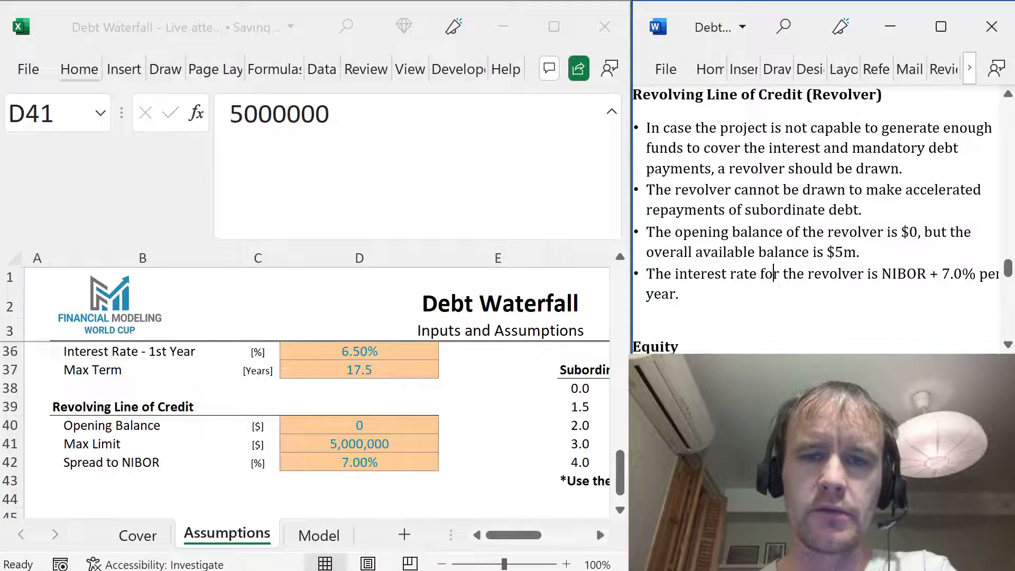
pyautogui.scroll(-15, 773, 282)
pyautogui.scroll(2, 773, 281)
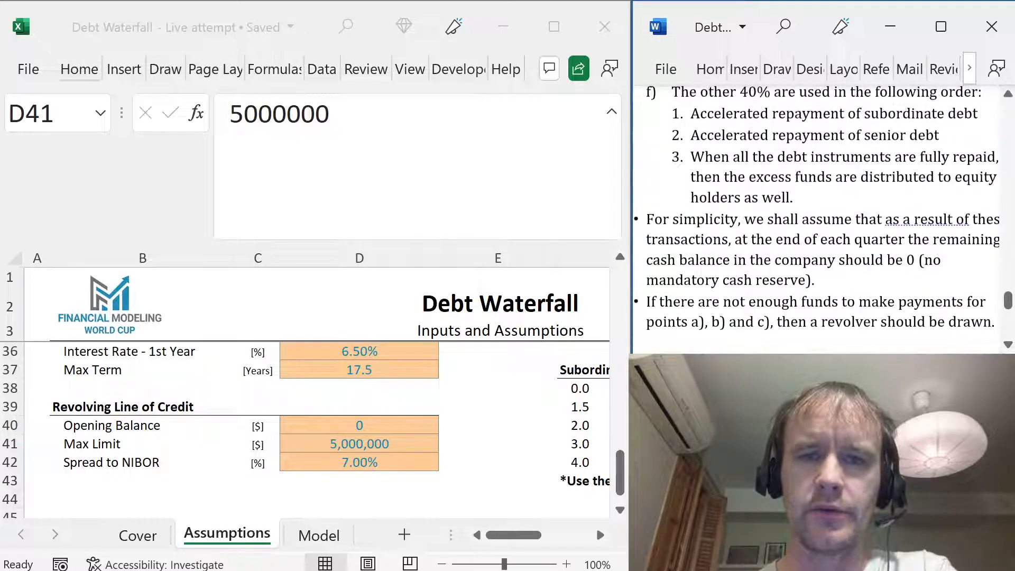
pyautogui.scroll(4, 823, 219)
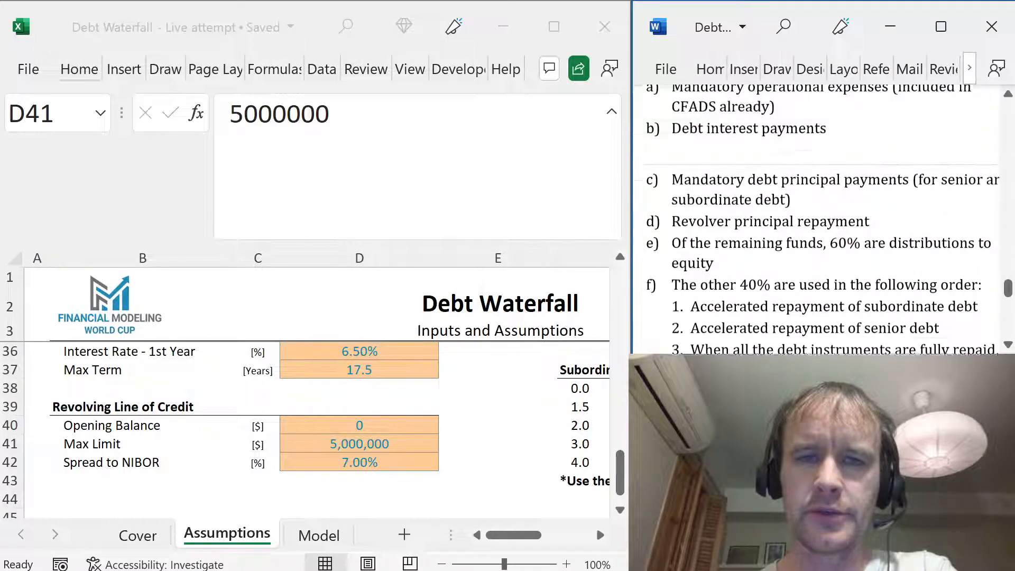
pyautogui.scroll(8, 774, 305)
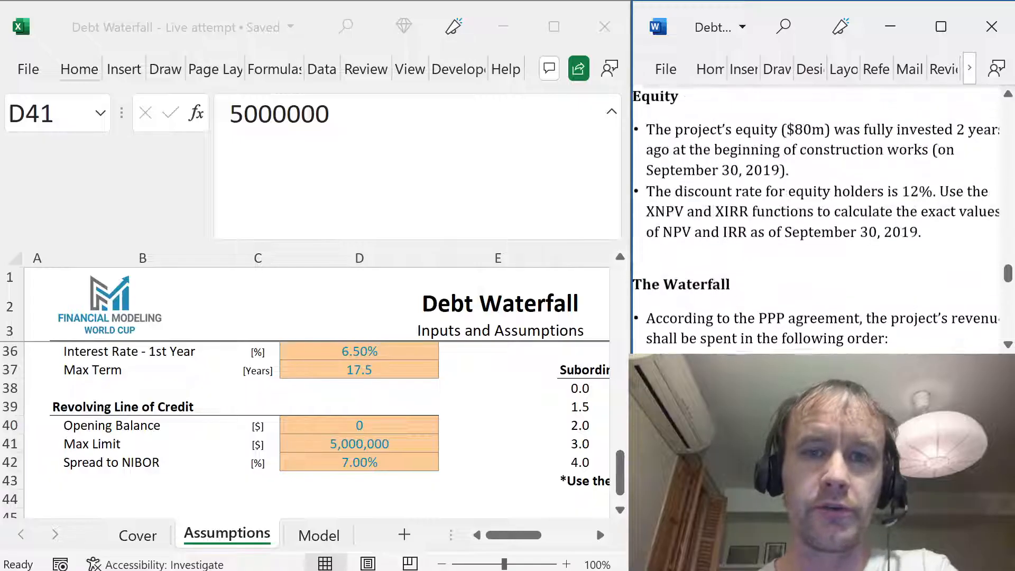
# - Reread the Revolver's opening balance, available balance and interest rate terms in the case document
pyautogui.scroll(1, 817, 220)
pyautogui.scroll(-2, 817, 219)
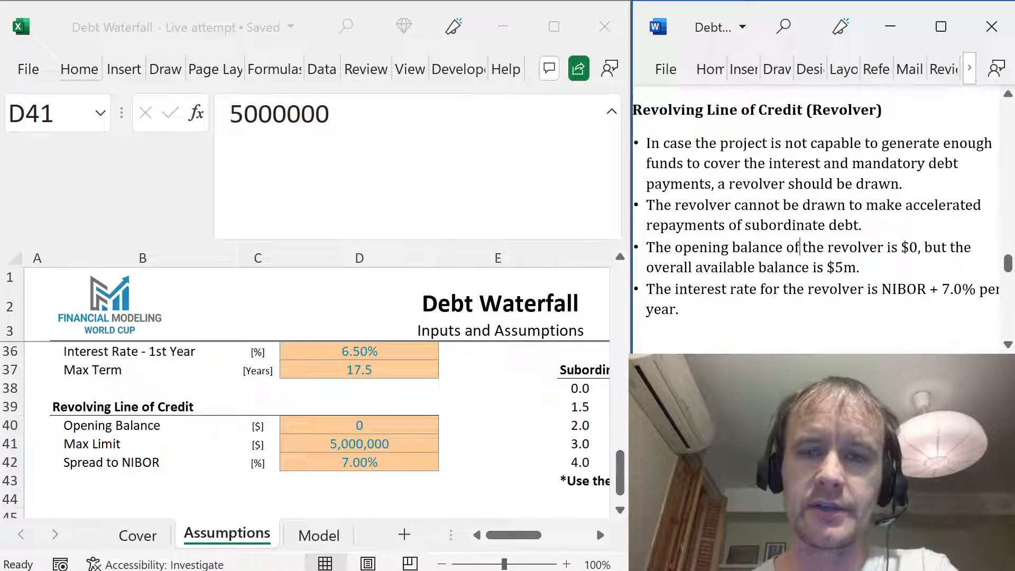
pyautogui.tripleClick(800, 256)
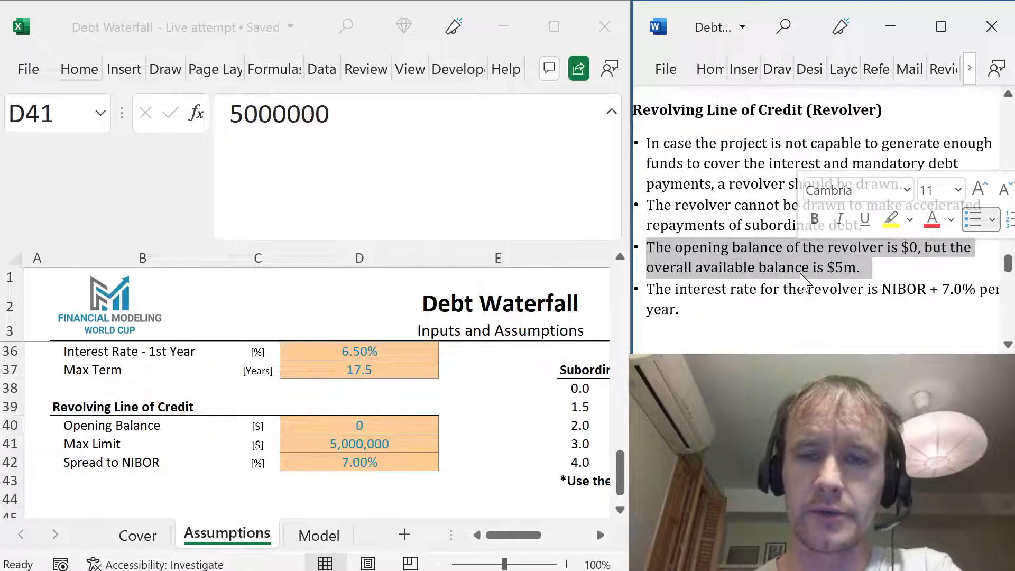
pyautogui.scroll(-5, 800, 275)
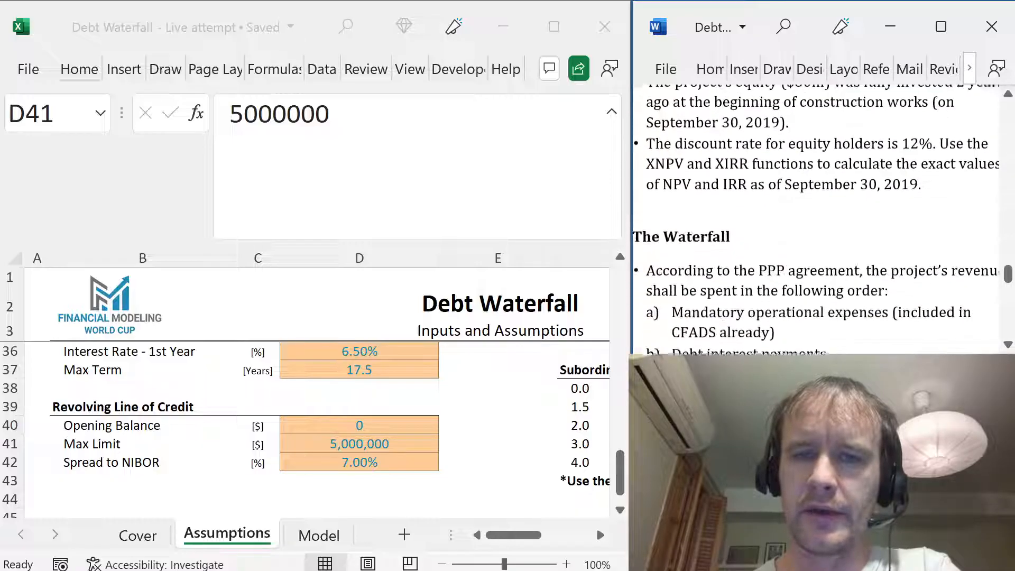
pyautogui.scroll(7, 817, 217)
pyautogui.scroll(-3, 817, 216)
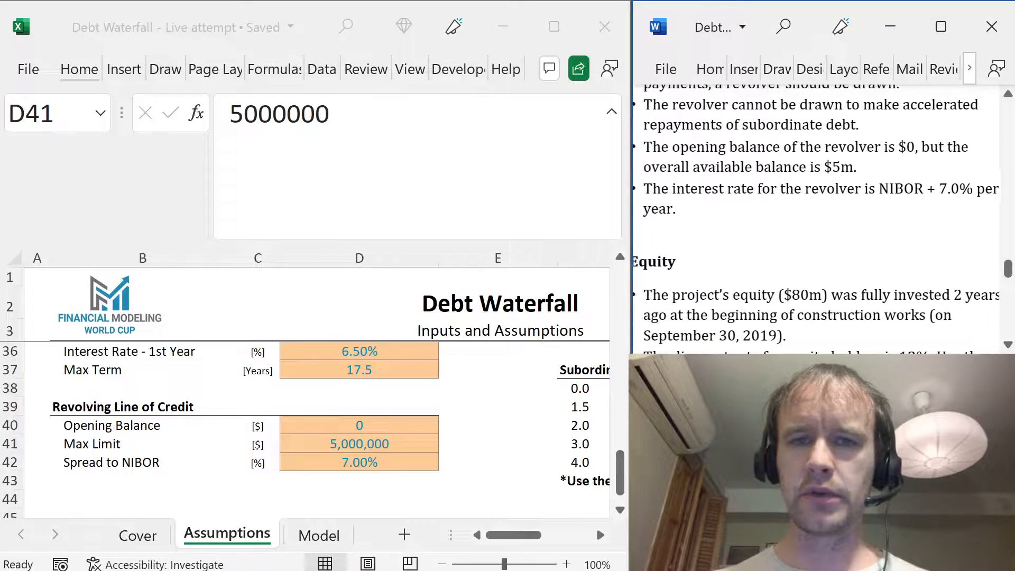
# - In Excel's Model sheet, link the Revolver's first Opening balance in C38 to the Opening Balance input with =Assumptions!D40
pyautogui.click(415, 431)
pyautogui.hotkey('ctrl', 'pagedown')
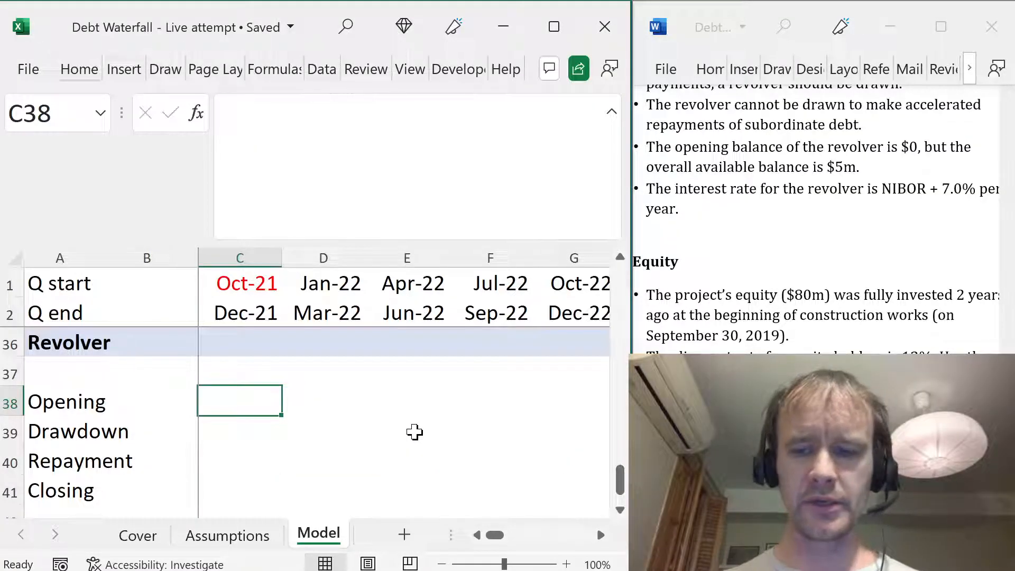
pyautogui.write('=')
pyautogui.hotkey('ctrl', 'pageup')
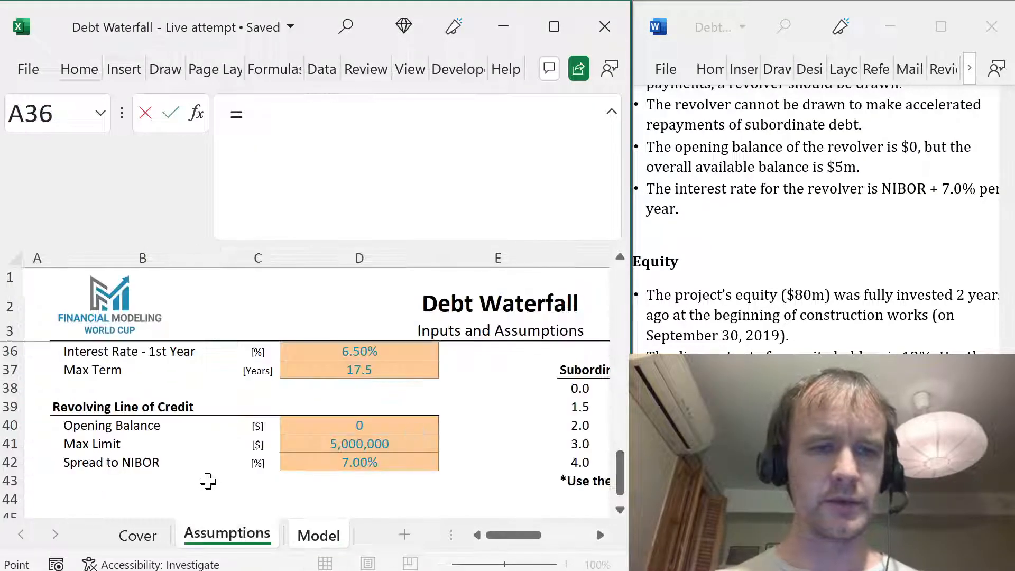
pyautogui.click(373, 424)
pyautogui.press('Return')
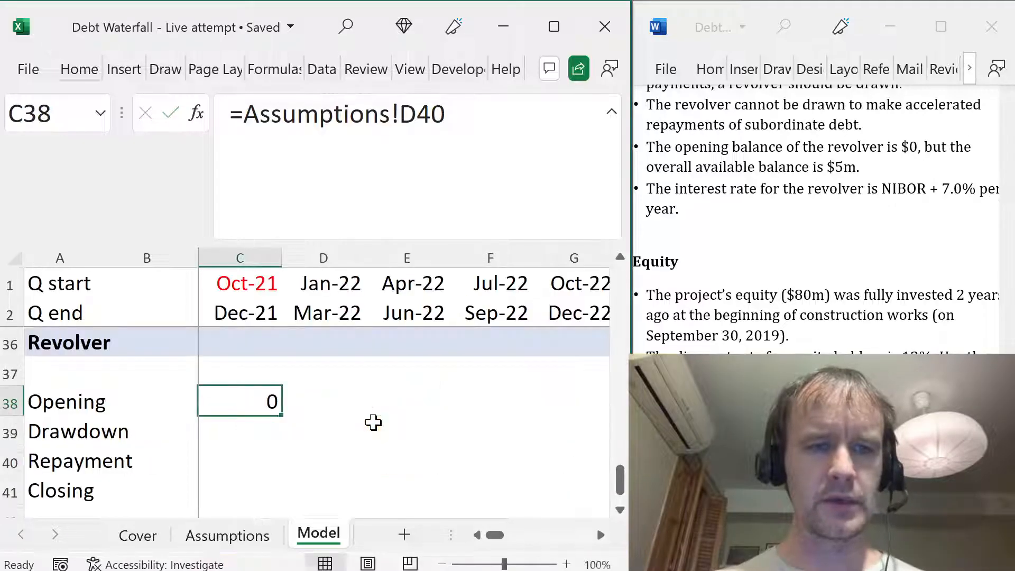
# - Copy only the formatting of the subordinated debt block C27:CD30 onto the Revolver block starting at C38
pyautogui.press('Up')
pyautogui.press('Up')
pyautogui.press('Up')
pyautogui.press('Up')
pyautogui.press('Up')
pyautogui.press('Up')
pyautogui.press('Up')
pyautogui.press('Up')
pyautogui.press('Up')
pyautogui.press('Up')
pyautogui.press('Up')
pyautogui.press('Up')
pyautogui.press('Up')
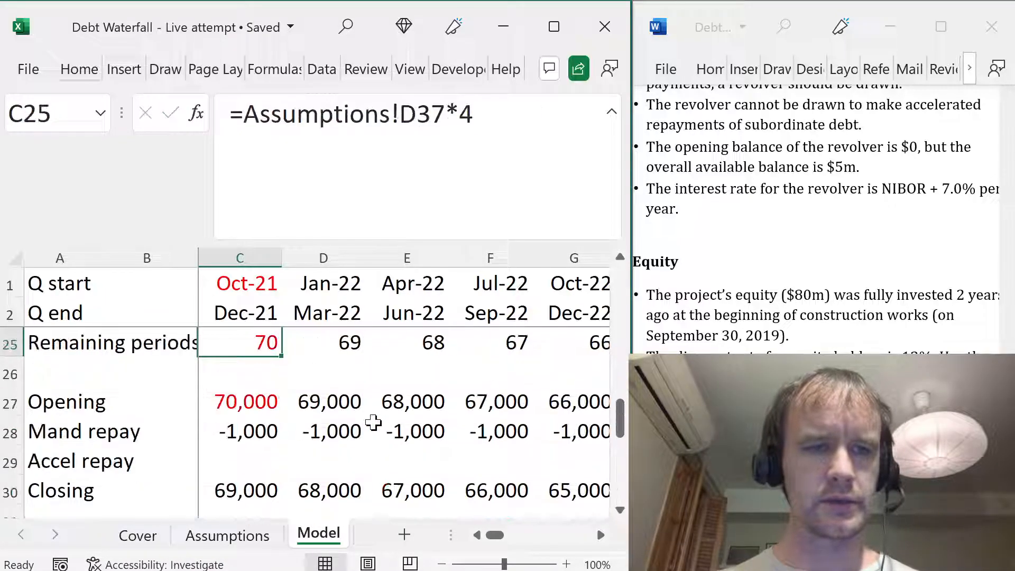
pyautogui.press('Down')
pyautogui.press('Down')
pyautogui.press('Down')
pyautogui.press('Up')
pyautogui.hotkey('shift', 'Down')
pyautogui.hotkey('ctrl', 'shift', 'Right')
pyautogui.hotkey('shift', 'Down')
pyautogui.hotkey('shift', 'Down')
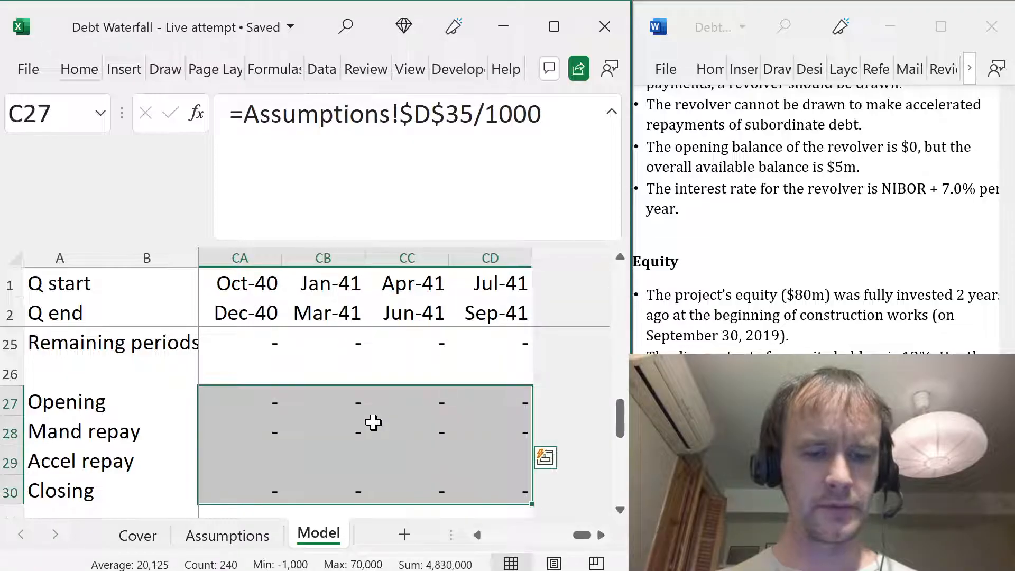
pyautogui.hotkey('ctrl', 'c')
pyautogui.press('Down')
pyautogui.press('Down')
pyautogui.press('Down')
pyautogui.press('Down')
pyautogui.press('Down')
pyautogui.press('Down')
pyautogui.press('Down')
pyautogui.press('Down')
pyautogui.press('Down')
pyautogui.press('Down')
pyautogui.press('Down')
pyautogui.hotkey('ctrl', 'Down')
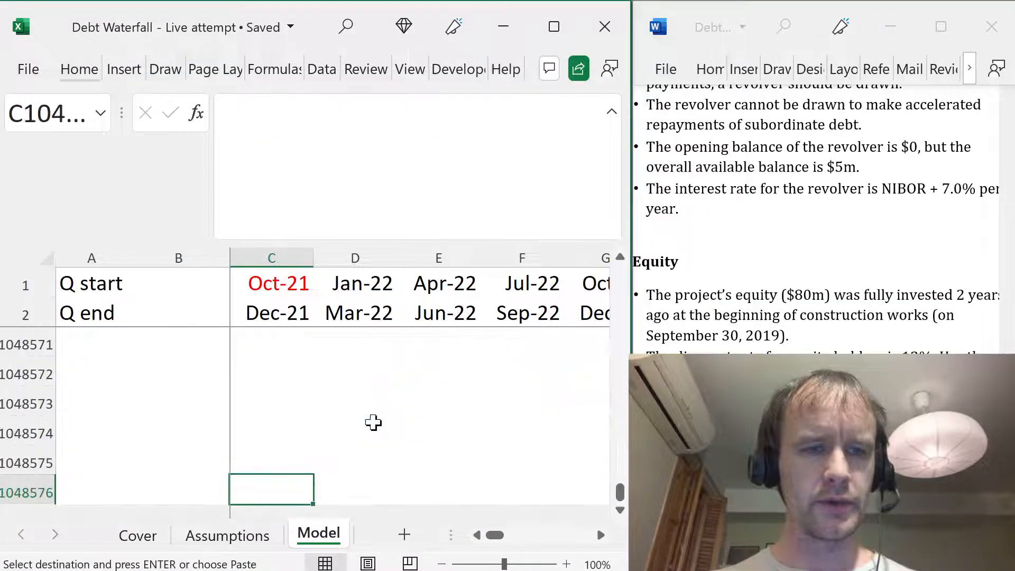
pyautogui.hotkey('ctrl', 'Up')
pyautogui.press('alt')
pyautogui.press('h')
pyautogui.press('v')
pyautogui.press('r')
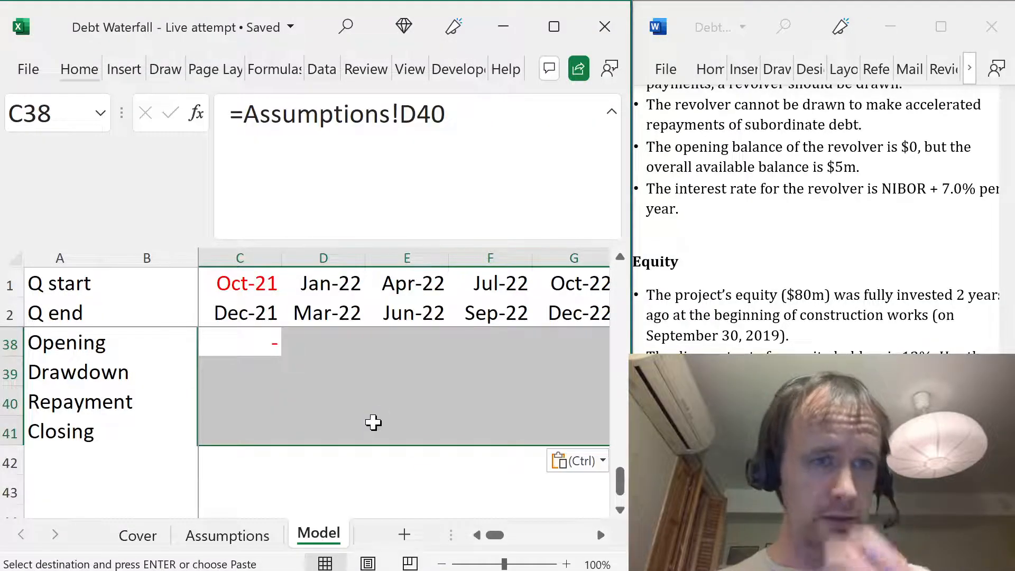
# - Calculate the Revolver's first Closing balance in C41 with =SUM(C38:C40)
pyautogui.press('Down')
pyautogui.press('Down')
pyautogui.press('Down')
pyautogui.write('=sum')
pyautogui.press('Tab')
pyautogui.press('Up')
pyautogui.hotkey('shift', 'Up')
pyautogui.hotkey('shift', 'Up')
pyautogui.press('Return')
# - Link the Revolver's Jan-22 Opening balance in D38 to the previous quarter's Closing with =C41
pyautogui.press('Up')
pyautogui.press('Right')
pyautogui.press('Up')
pyautogui.press('Up')
pyautogui.press('Up')
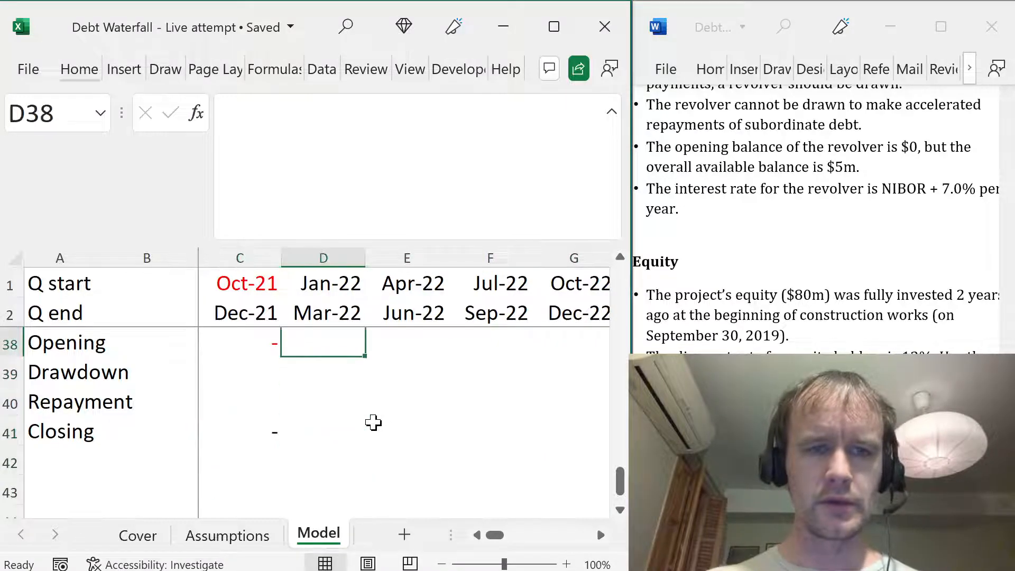
pyautogui.write('=')
pyautogui.press('Down')
pyautogui.press('Down')
pyautogui.press('Left')
pyautogui.press('Down')
pyautogui.hotkey('ctrl', 'Return')
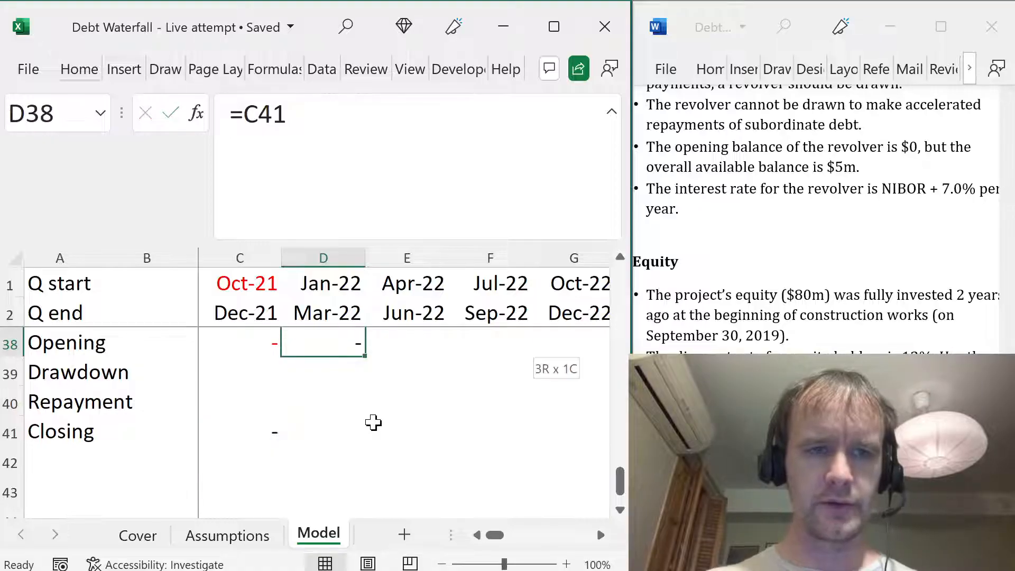
# - Fill the Revolver's Opening formula from D38 and Closing formula from C41 across all quarters through column CD
pyautogui.hotkey('ctrl', 'shift', 'Right')
pyautogui.hotkey('ctrl', 'r')
pyautogui.press('Left')
pyautogui.press('Down')
pyautogui.press('Down')
pyautogui.press('Down')
pyautogui.hotkey('ctrl', 'shift', 'Right')
pyautogui.hotkey('ctrl', 'r')
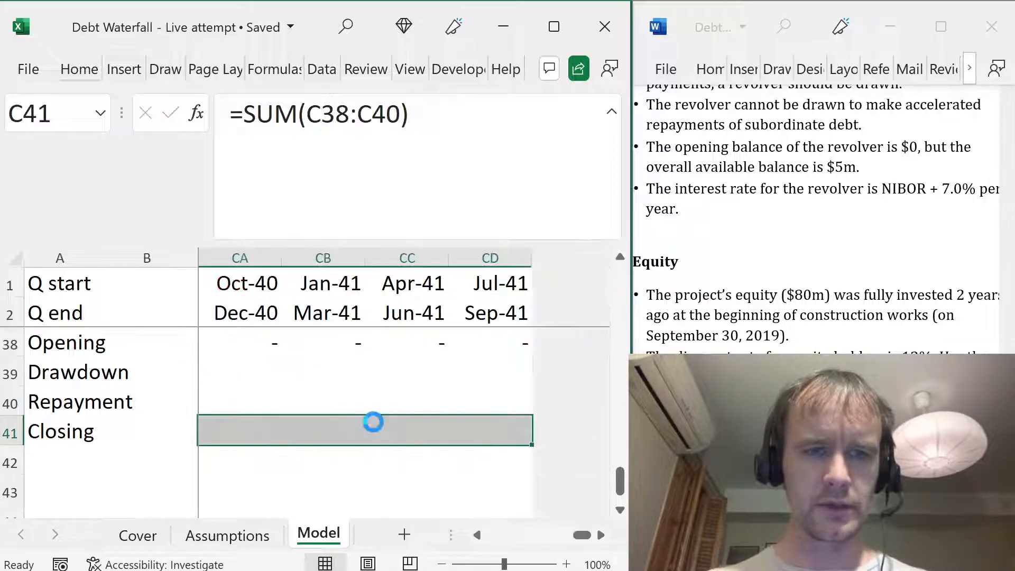
# - Label row 43 of the Revolver section "Int rate" and go to its Oct-21 cell
pyautogui.press('Left')
pyautogui.press('Down')
pyautogui.press('Left')
pyautogui.press('Down')
pyautogui.press('F2')
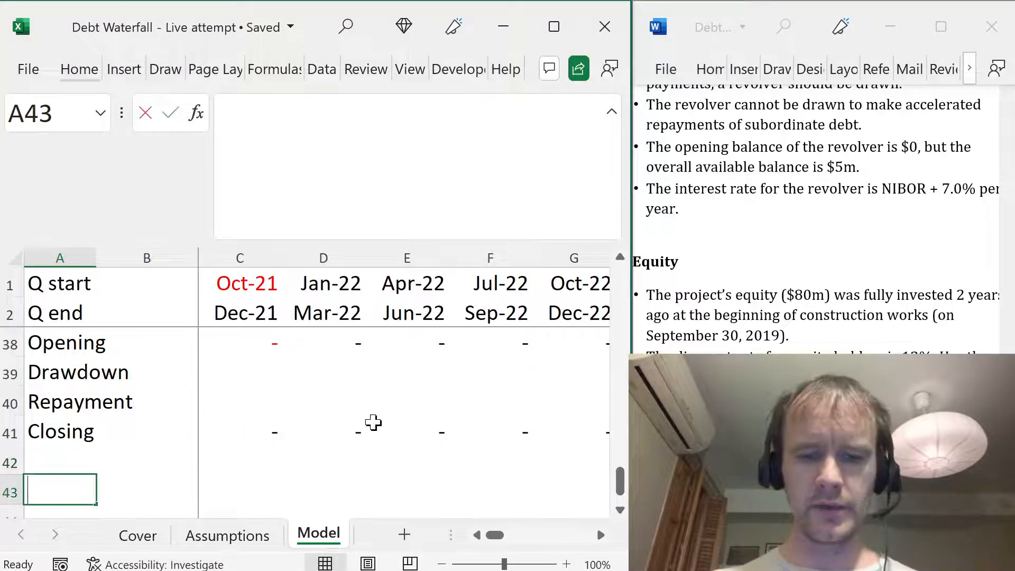
pyautogui.write('Int rate')
pyautogui.press('Tab')
pyautogui.press('Tab')
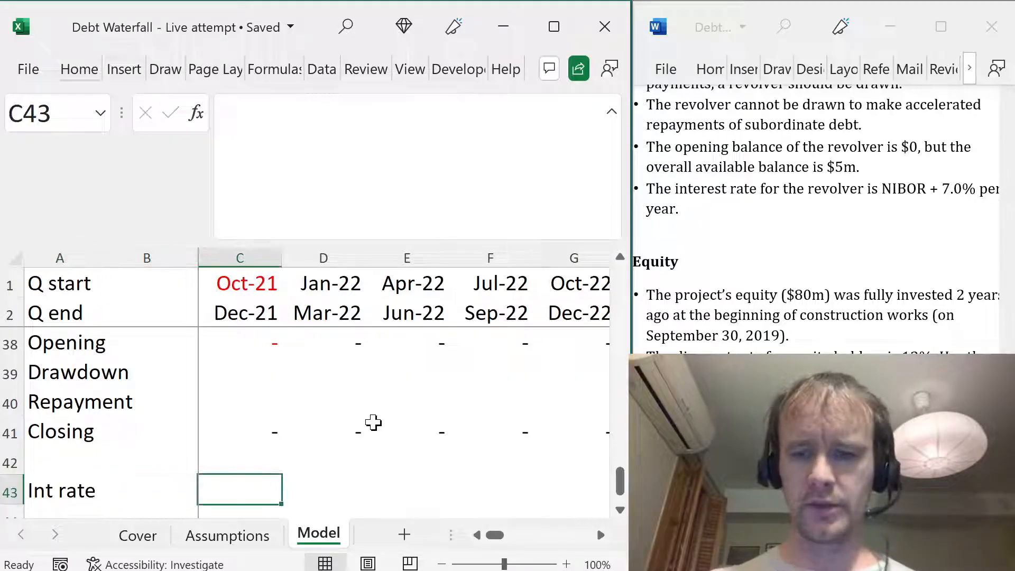
# - Calculate the Revolver's Oct-21 interest rate in C43 as NIBOR plus the assumed spread with =C7+Assumptions!$D$42
pyautogui.write('=')
pyautogui.hotkey('ctrl', 'Home')
pyautogui.press('Down')
pyautogui.press('Down')
pyautogui.press('Down')
pyautogui.press('Down')
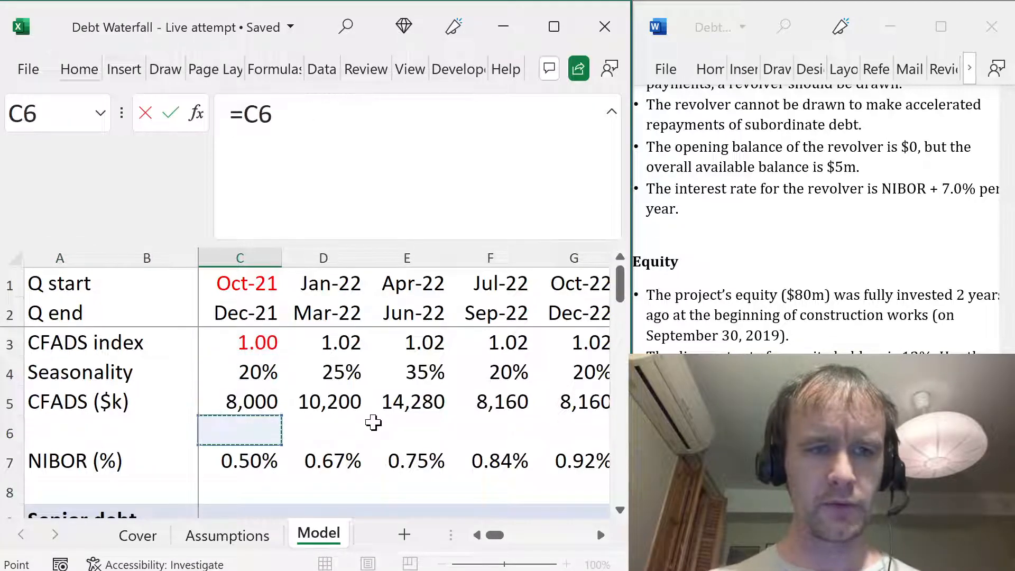
pyautogui.write('+')
pyautogui.hotkey('ctrl', 'pageup')
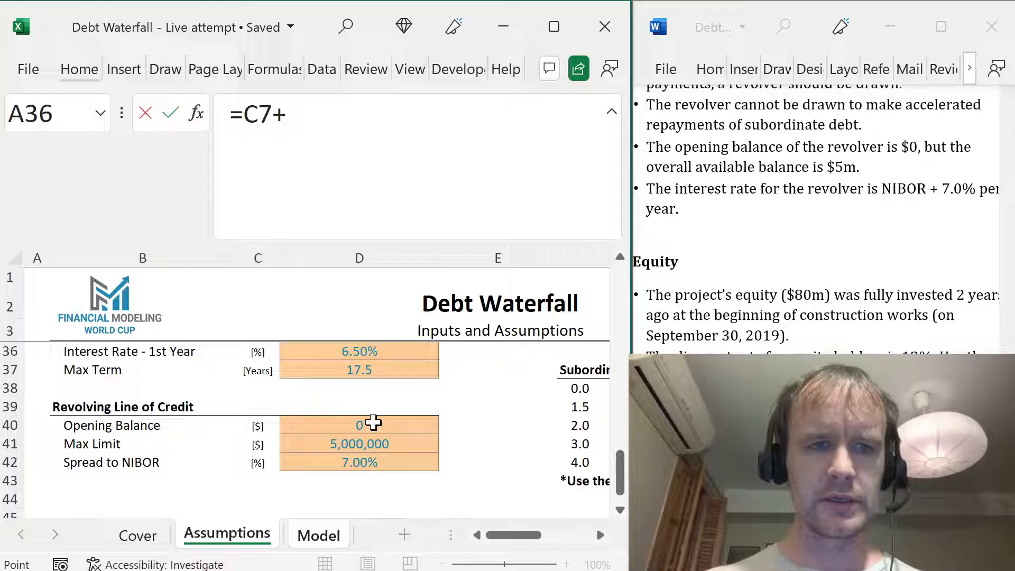
pyautogui.click(356, 458)
pyautogui.press('F4')
pyautogui.press('Return')
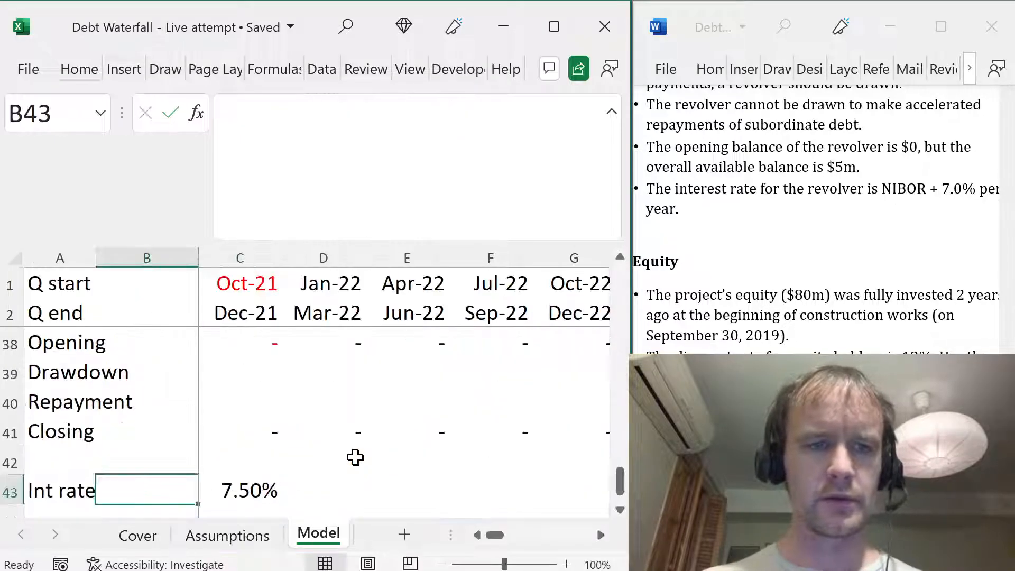
# - Fill the Revolver's interest rate formula from C43 across all remaining quarters
pyautogui.press('Right')
pyautogui.hotkey('ctrl', 'shift', 'Right')
pyautogui.hotkey('ctrl', 'r')
pyautogui.hotkey('shift', 'BackSpace')
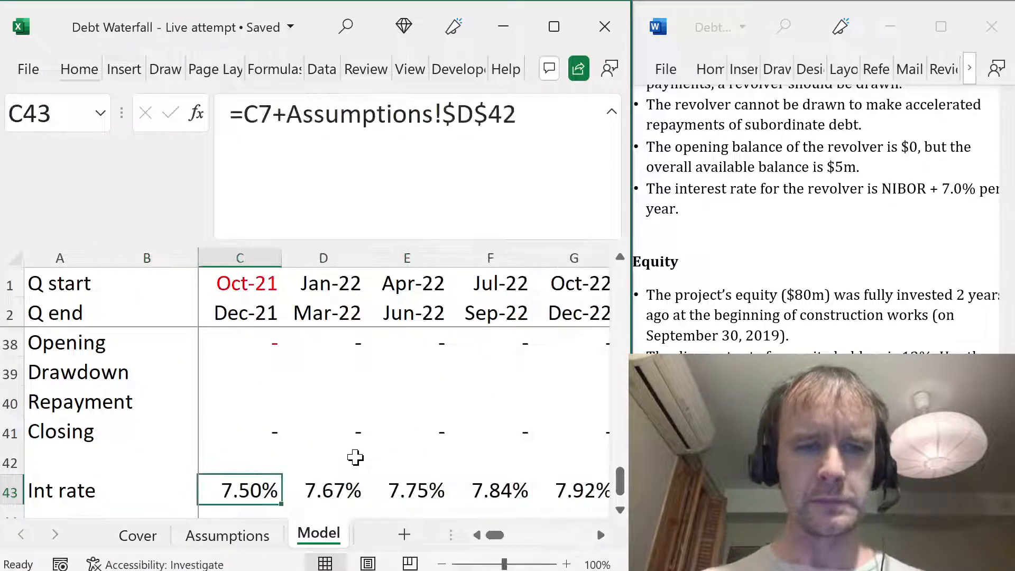
# - Copy the Revolver header row 36 and the blank row 37 beneath it to row 45, below the interest rate
pyautogui.press('Up')
pyautogui.press('Up')
pyautogui.press('Up')
pyautogui.press('Up')
pyautogui.press('Up')
pyautogui.press('Left')
pyautogui.press('Left')
pyautogui.press('Down')
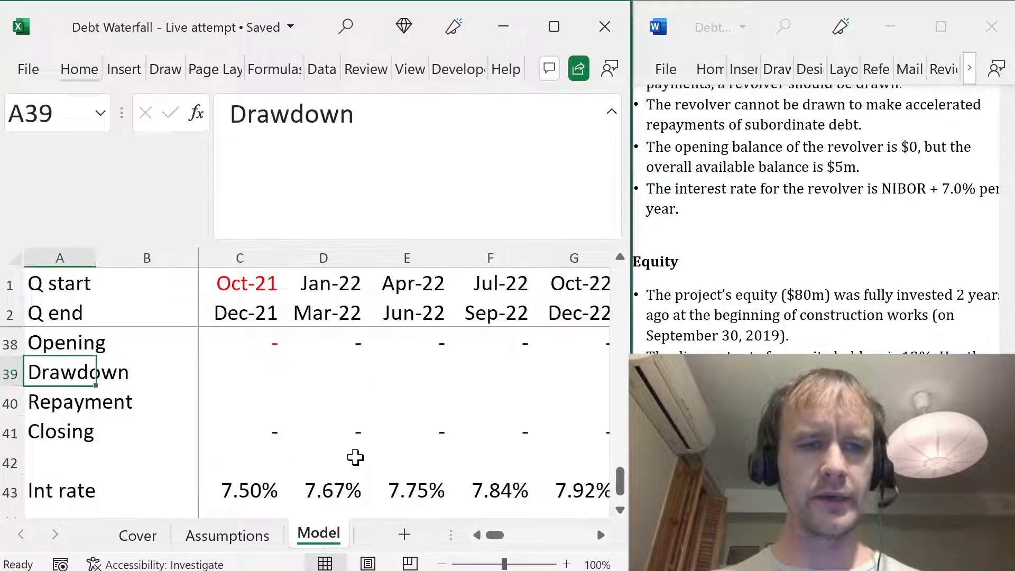
pyautogui.press('Up')
pyautogui.press('Up')
pyautogui.press('Up')
pyautogui.press('Up')
pyautogui.press('Up')
pyautogui.press('Down')
pyautogui.press('Down')
pyautogui.hotkey('shift', 'space')
pyautogui.hotkey('shift', 'Down')
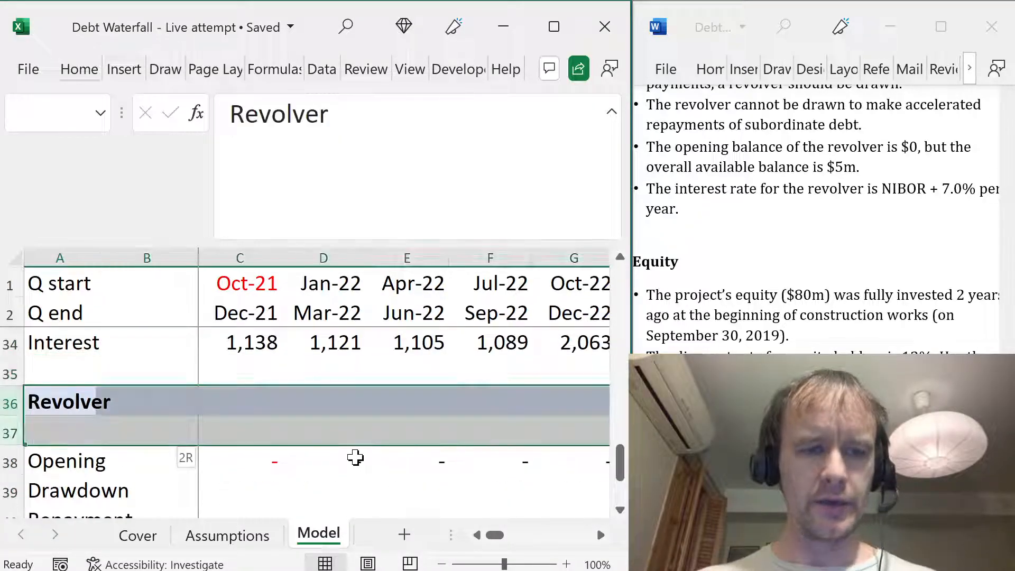
pyautogui.hotkey('ctrl', 'c')
pyautogui.press('Down')
pyautogui.press('Down')
pyautogui.press('Down')
pyautogui.press('Down')
pyautogui.press('Down')
pyautogui.press('Down')
pyautogui.press('Down')
pyautogui.press('Down')
pyautogui.press('Down')
pyautogui.press('Down')
pyautogui.press('Down')
pyautogui.press('Down')
pyautogui.press('Up')
pyautogui.press('Up')
pyautogui.press('Up')
pyautogui.press('Up')
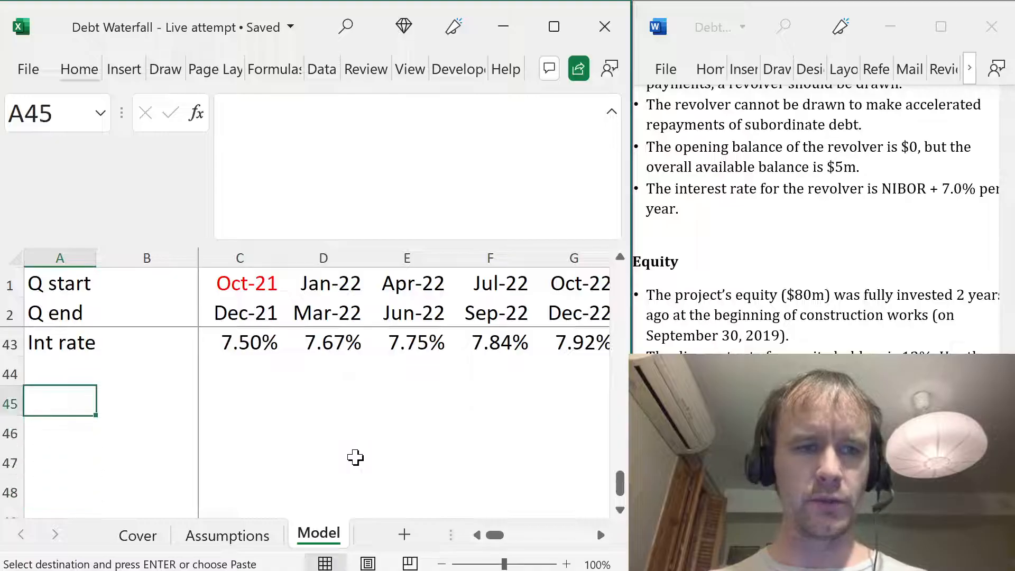
pyautogui.press('Down')
pyautogui.hotkey('shift', 'space')
pyautogui.hotkey('shift', 'Down')
pyautogui.hotkey('ctrl', 'v')
# - Retitle the copied section header in A45 as "Waterfall"
pyautogui.press('Down')
pyautogui.press('Up')
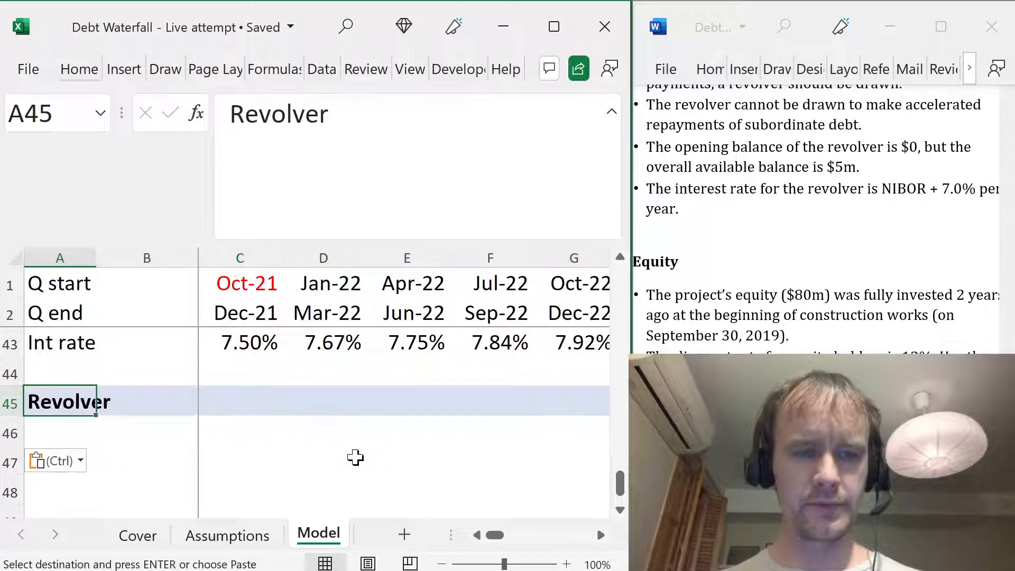
pyautogui.write('Waterfall')
pyautogui.press('Return')
pyautogui.press('Down')
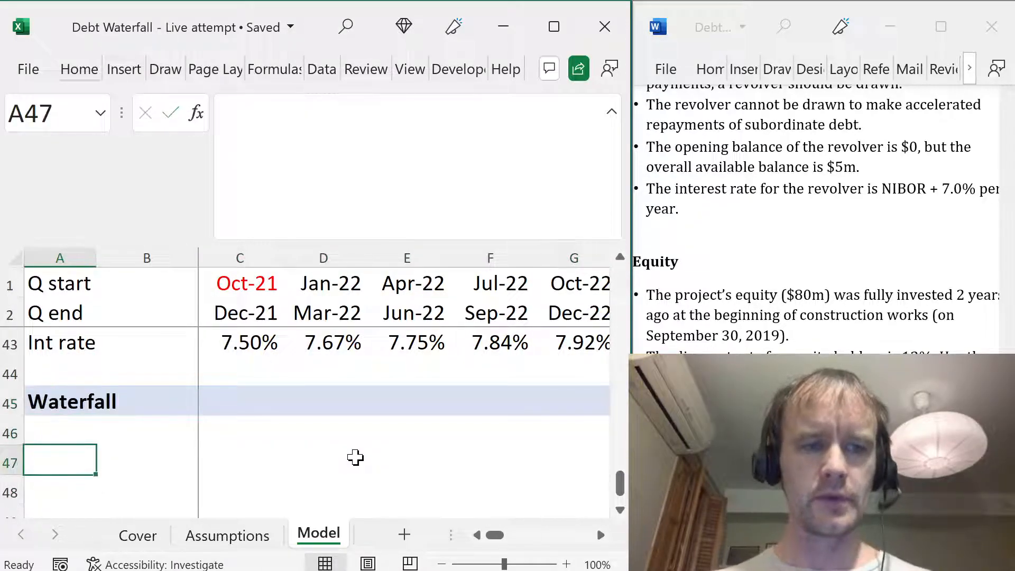
# - Label row 47 of the Waterfall section "CFADS" and link its Oct-21 cell to the CFADS ($k) row with =C5
pyautogui.write('CFADS')
pyautogui.press('Tab')
pyautogui.press('Tab')
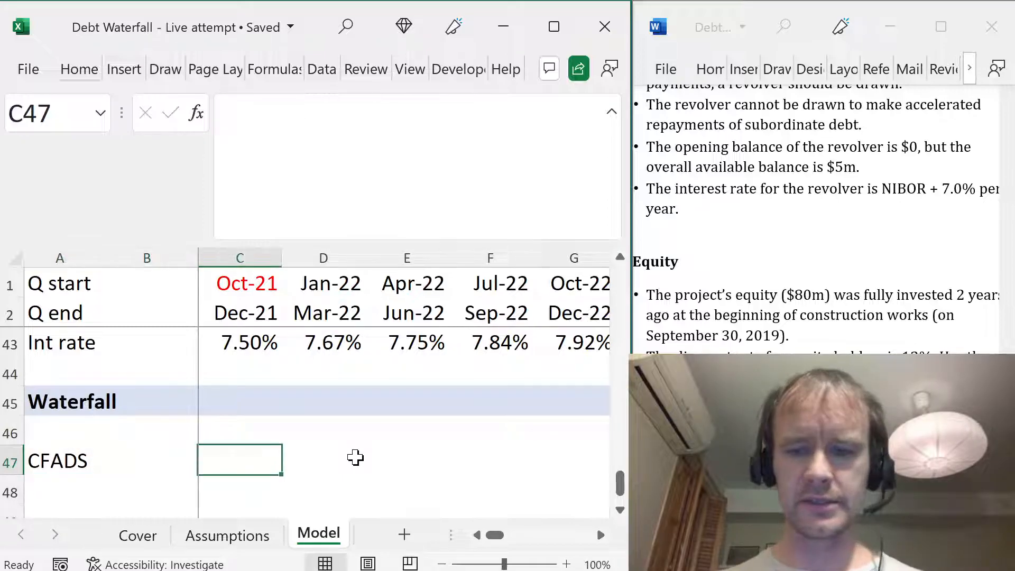
pyautogui.write('=')
pyautogui.hotkey('ctrl', 'Home')
pyautogui.press('Down')
pyautogui.press('Down')
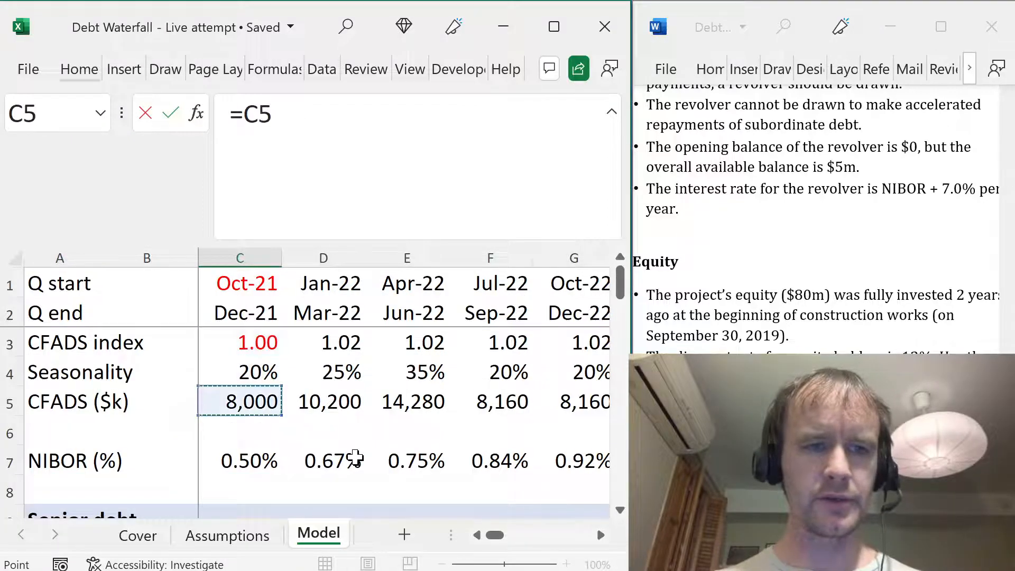
pyautogui.hotkey('ctrl', 'Return')
# - Fill the Waterfall's CFADS link from C47 across all quarters
pyautogui.hotkey('ctrl', 'BackSpace')
pyautogui.hotkey('ctrl', 'shift', 'Right')
pyautogui.hotkey('ctrl', 'r')
pyautogui.hotkey('ctrl', 'shift', 'Left')
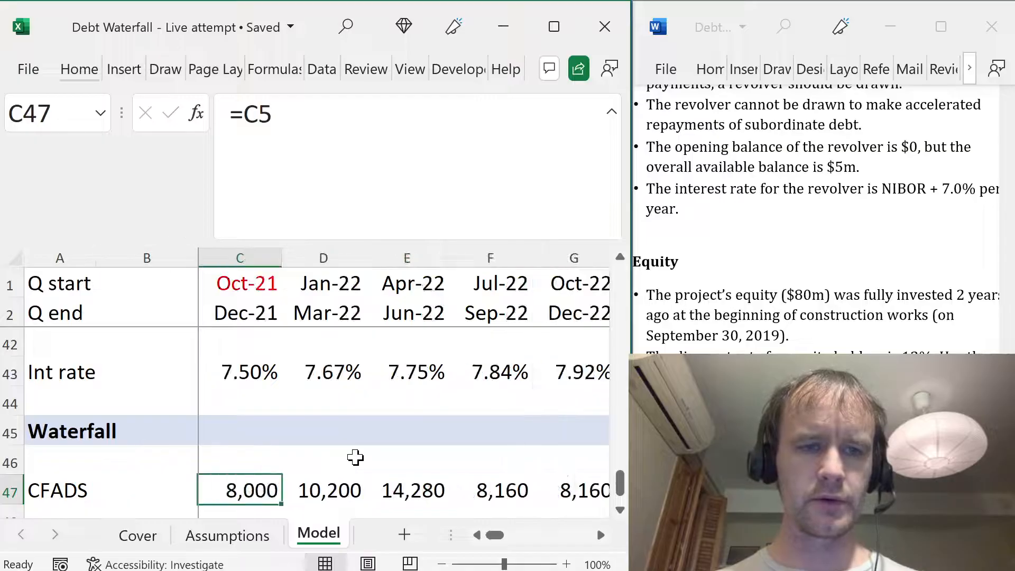
# - Switch to the Word case document and examine The Waterfall section for the order in which project revenue is spent
pyautogui.press('Down')
pyautogui.press('Down')
pyautogui.press('Down')
pyautogui.press('Down')
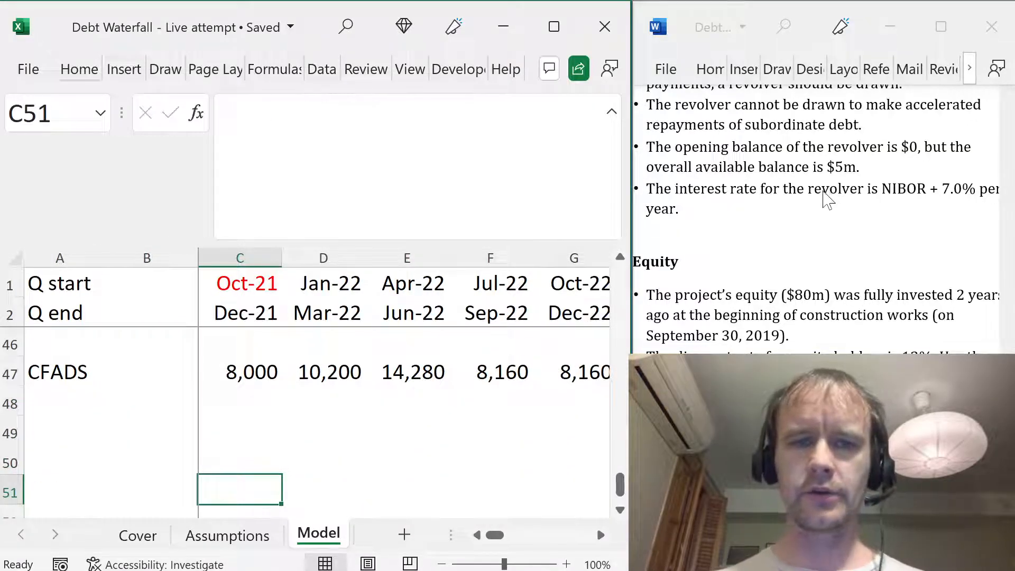
pyautogui.click(829, 200)
pyautogui.scroll(-7, 825, 200)
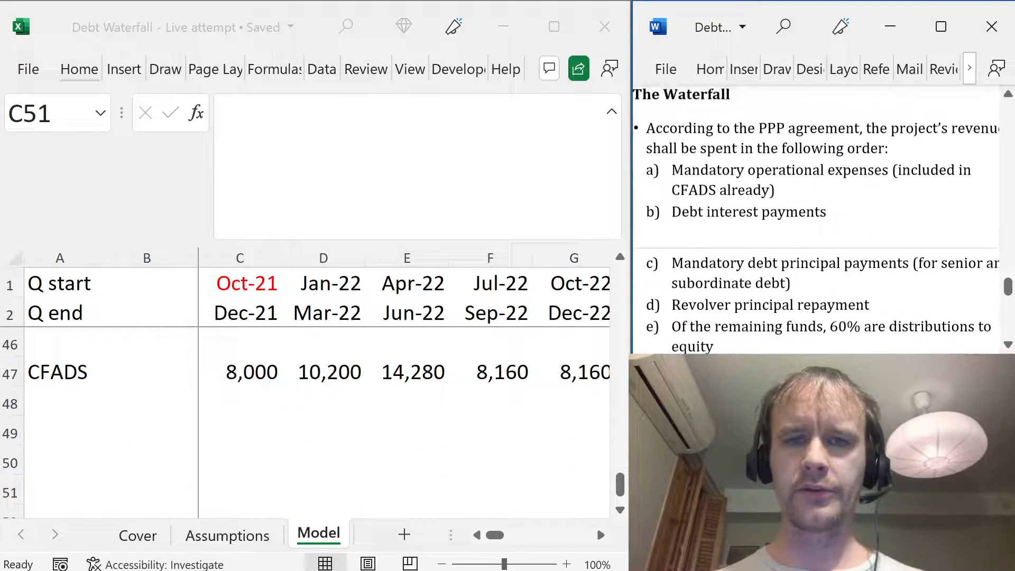
# - Add an "Interest" row label directly below CFADS in the Waterfall section, following the debt interest item of the brief
pyautogui.tripleClick(719, 189)
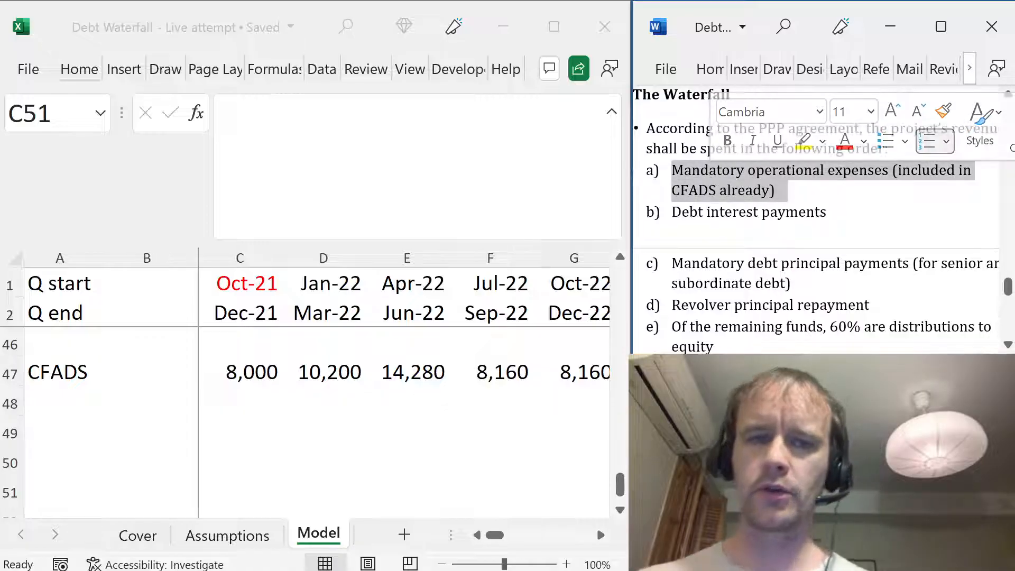
pyautogui.click(827, 211)
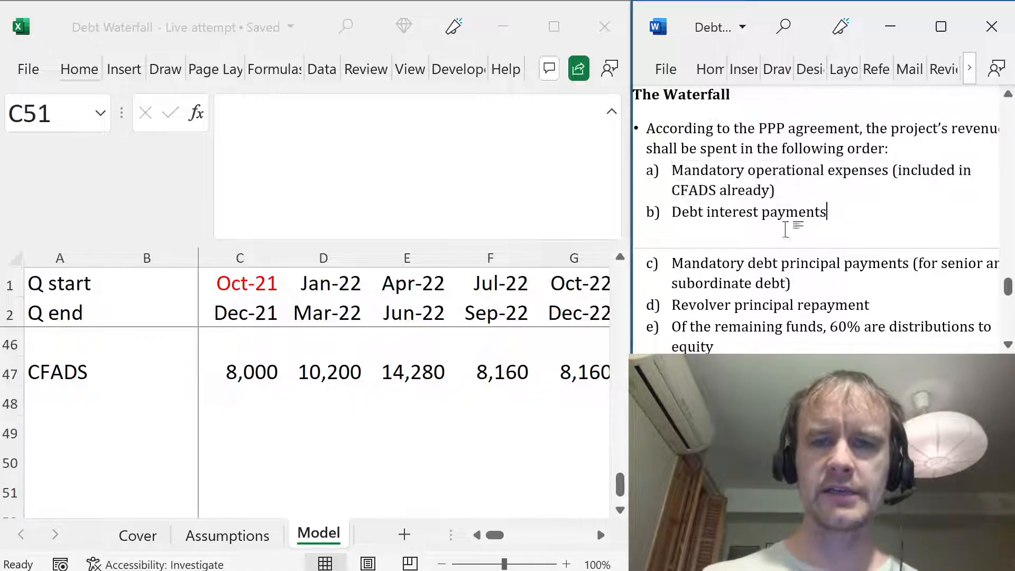
pyautogui.click(34, 385)
pyautogui.click(61, 399)
pyautogui.write('Interest')
pyautogui.press('Tab')
pyautogui.press('Tab')
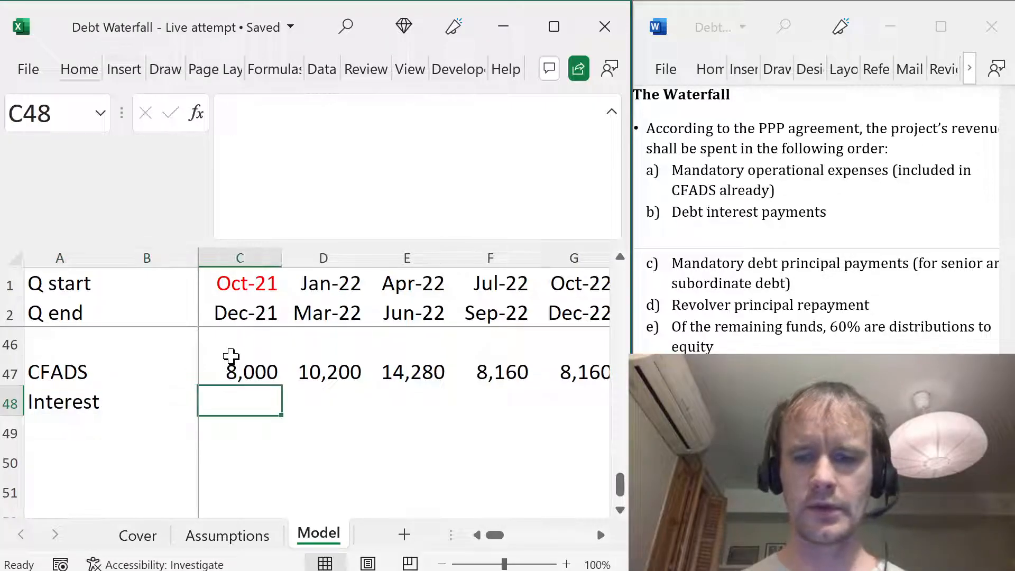
# - Start the waterfall Interest formula in C48 with the negative of the senior debt interest, =-C17
pyautogui.write('=')
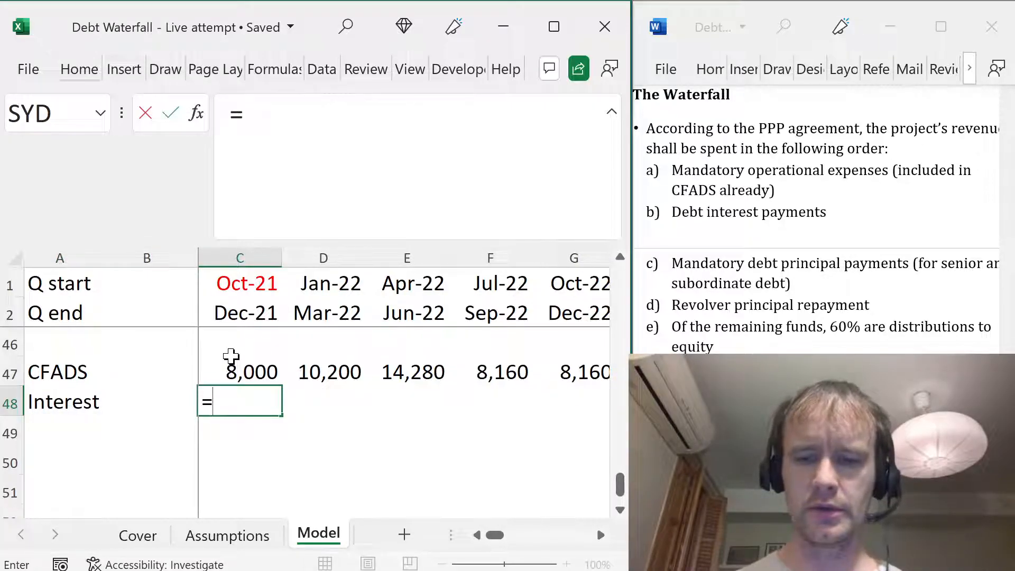
pyautogui.scroll(14, 231, 356)
pyautogui.click(237, 344)
pyautogui.scroll(-6, 261, 458)
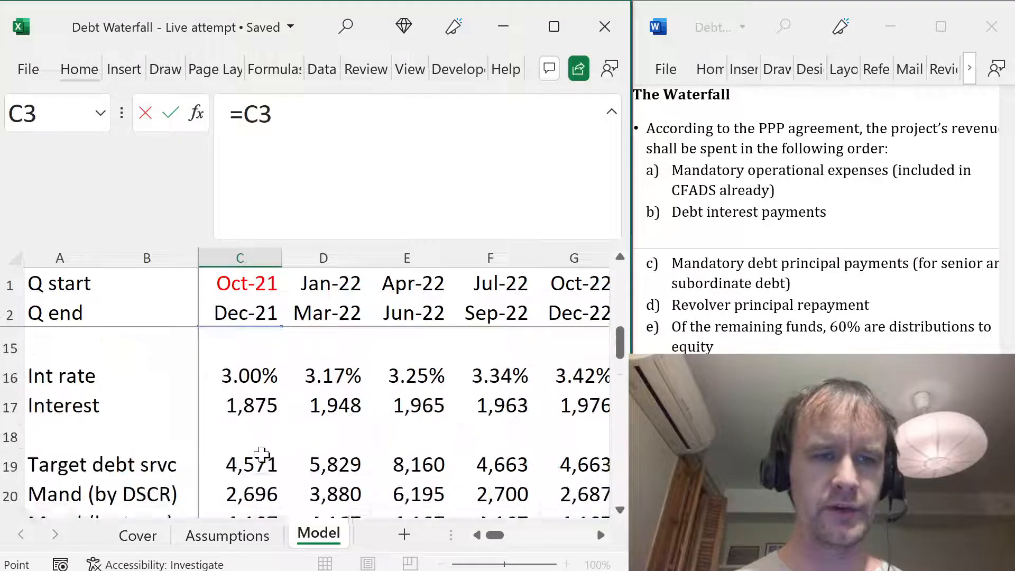
pyautogui.scroll(1, 262, 455)
pyautogui.scroll(-3, 262, 454)
pyautogui.scroll(3, 262, 455)
pyautogui.scroll(3, 262, 455)
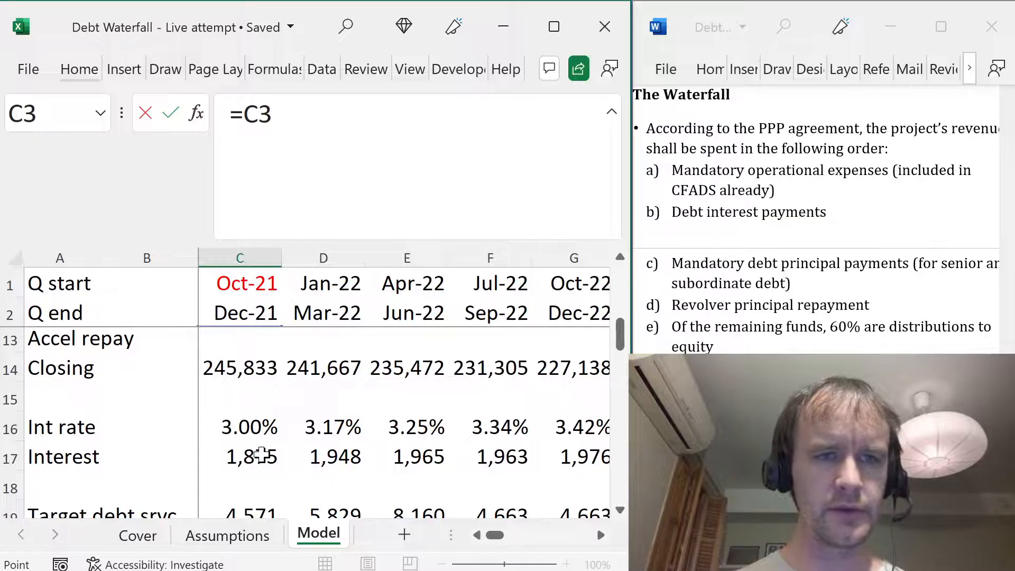
pyautogui.click(262, 455)
pyautogui.write('-')
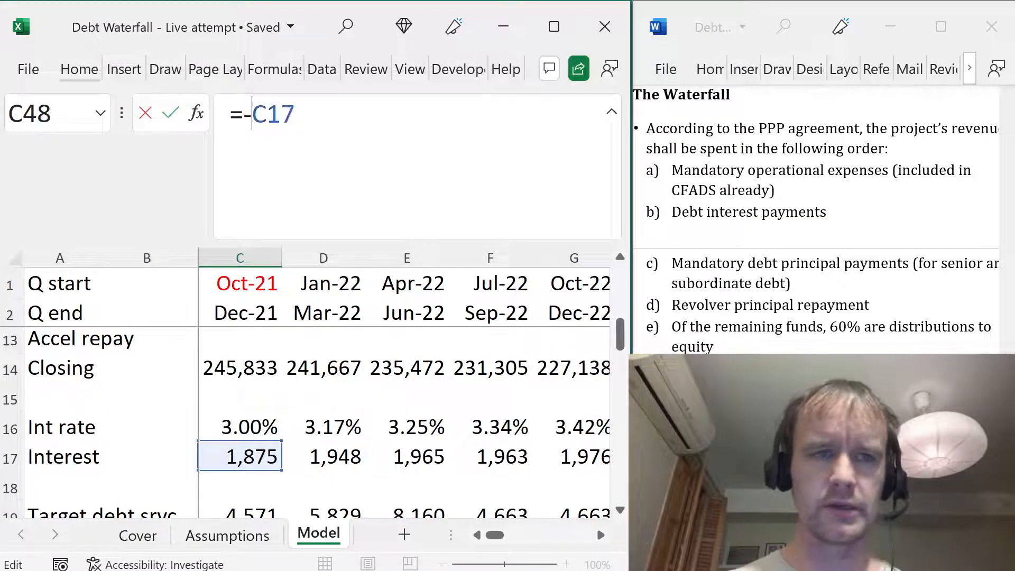
# - Extend the waterfall Interest formula by subtracting the subordinated debt interest in C34
pyautogui.click(241, 493)
pyautogui.hotkey('ctrl', 'Down')
pyautogui.hotkey('ctrl', 'Down')
pyautogui.hotkey('ctrl', 'Down')
pyautogui.hotkey('ctrl', 'Down')
pyautogui.hotkey('ctrl', 'Down')
pyautogui.hotkey('ctrl', 'Down')
pyautogui.hotkey('ctrl', 'Down')
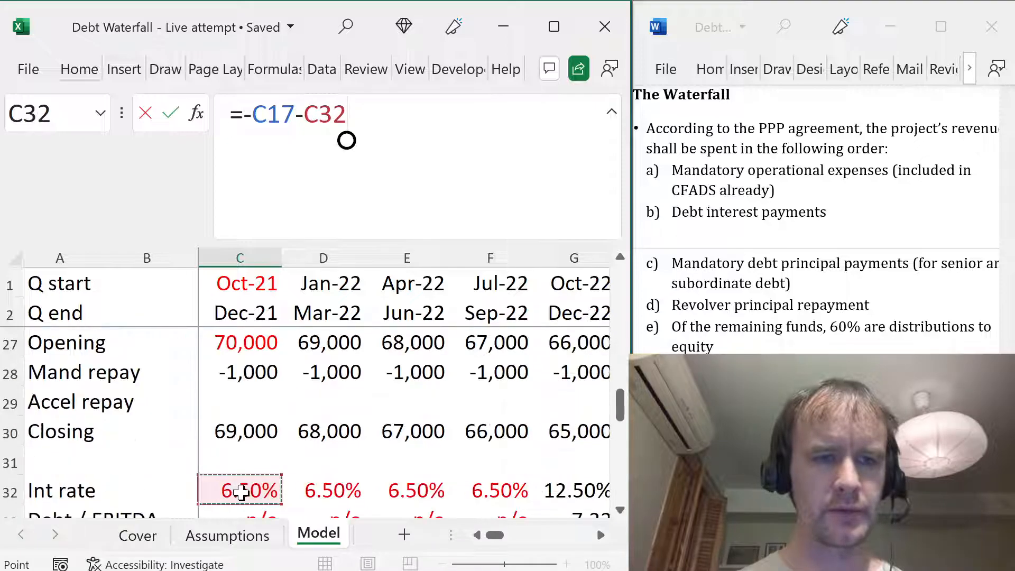
pyautogui.press('Down')
pyautogui.press('Down')
# - Complete the waterfall Interest formula by subtracting the empty cell C44 under the revolver's interest rate, giving =-C17-C34-C44
pyautogui.write('-')
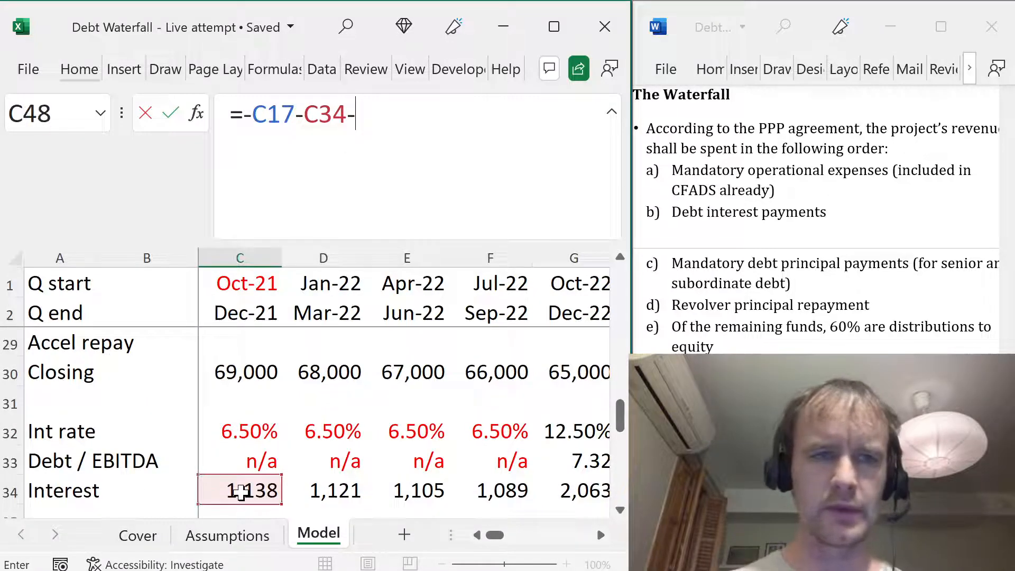
pyautogui.click(259, 429)
pyautogui.hotkey('ctrl', 'Down')
pyautogui.hotkey('ctrl', 'Down')
pyautogui.hotkey('ctrl', 'Down')
pyautogui.press('Down')
pyautogui.press('Down')
pyautogui.press('Up')
pyautogui.press('Up')
pyautogui.hotkey('ctrl', 'Down')
pyautogui.hotkey('ctrl', 'Down')
pyautogui.hotkey('ctrl', 'Up')
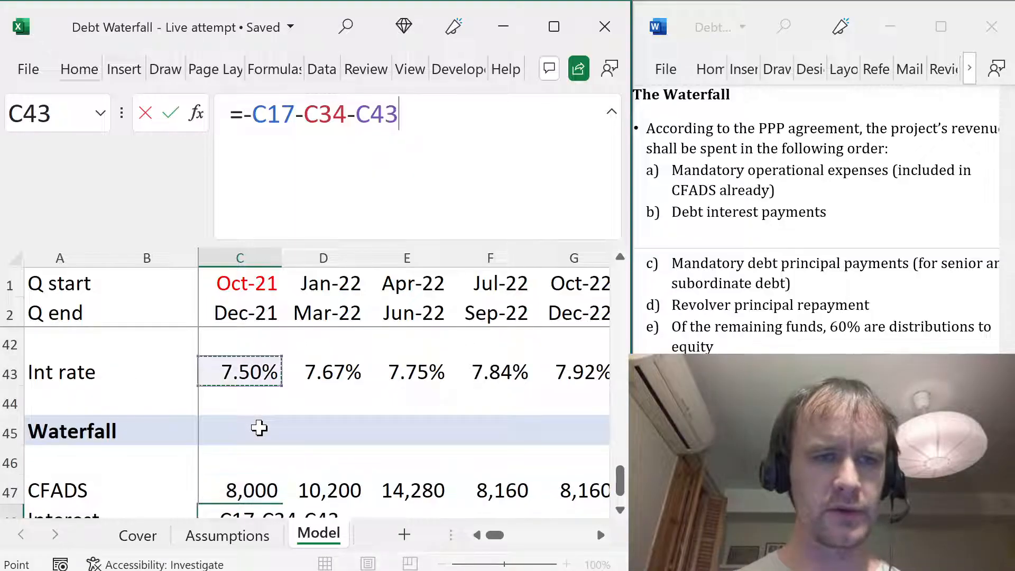
pyautogui.press('Down')
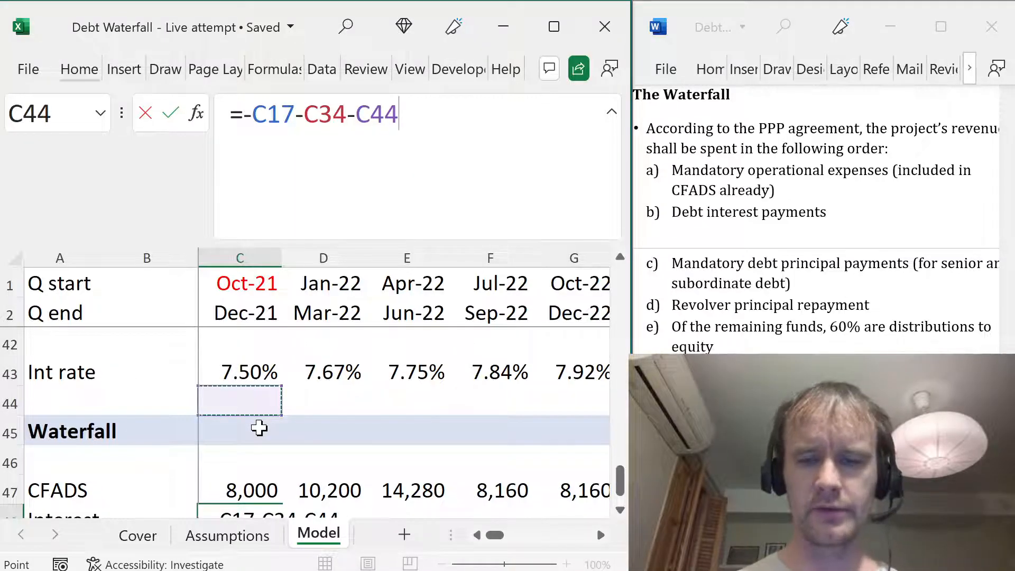
pyautogui.press('Return')
# - Insert a new sheet row above the Waterfall heading at row 45
pyautogui.press('Up')
pyautogui.press('Up')
pyautogui.press('Up')
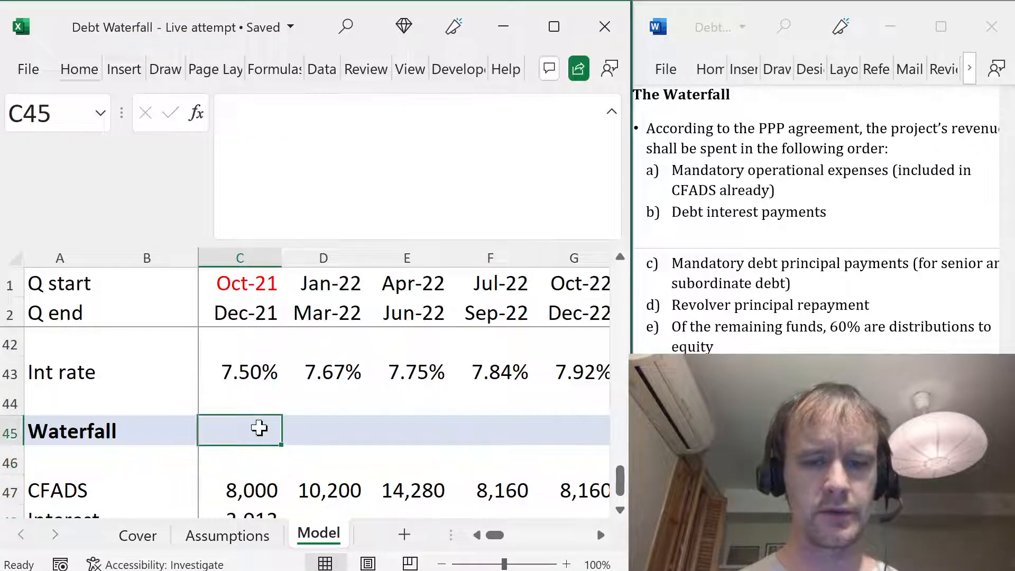
pyautogui.hotkey('alt', 'h')
pyautogui.press('i')
pyautogui.press('r')
# - Label row 44, under the revolver's Int rate, as "Interest"
pyautogui.press('Left')
pyautogui.press('Left')
pyautogui.press('Up')
pyautogui.write('Interest rate')
pyautogui.press('Tab')
pyautogui.press('Left')
pyautogui.press('F2')
pyautogui.press('BackSpace')
pyautogui.press('BackSpace')
pyautogui.press('BackSpace')
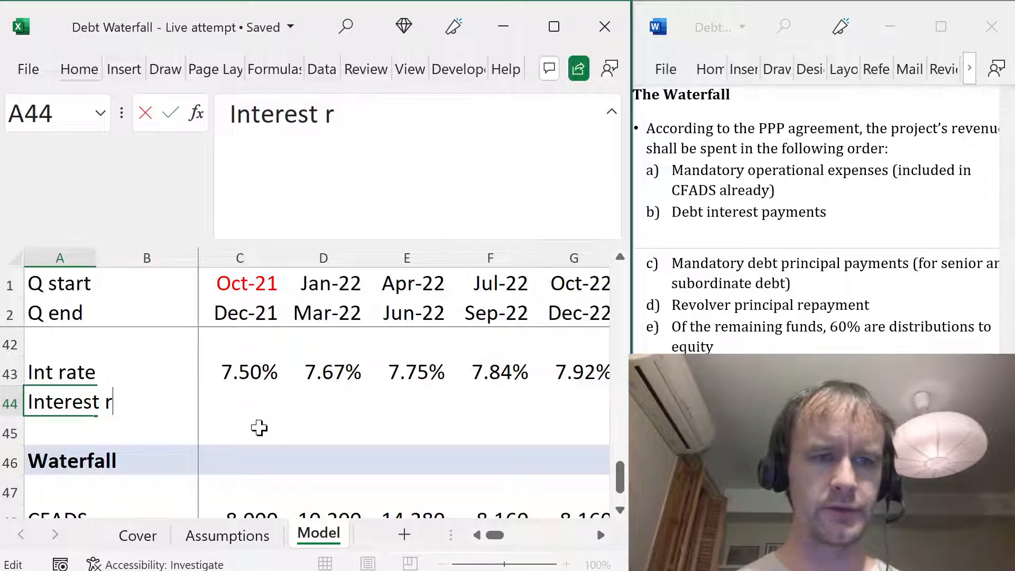
pyautogui.press('Tab')
# - Calculate the revolver's quarterly interest in C44 as opening balance times interest rate, =C38*C43/4
pyautogui.press('Right')
pyautogui.press('Up')
pyautogui.press('Down')
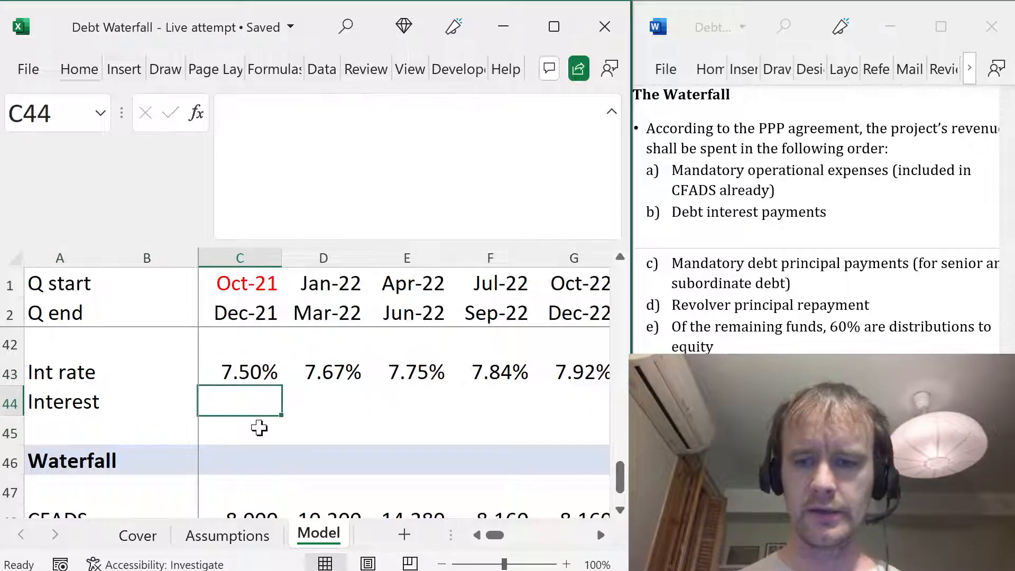
pyautogui.write('=')
pyautogui.press('Up')
pyautogui.press('Up')
pyautogui.press('Up')
pyautogui.press('Up')
pyautogui.press('Up')
pyautogui.press('Up')
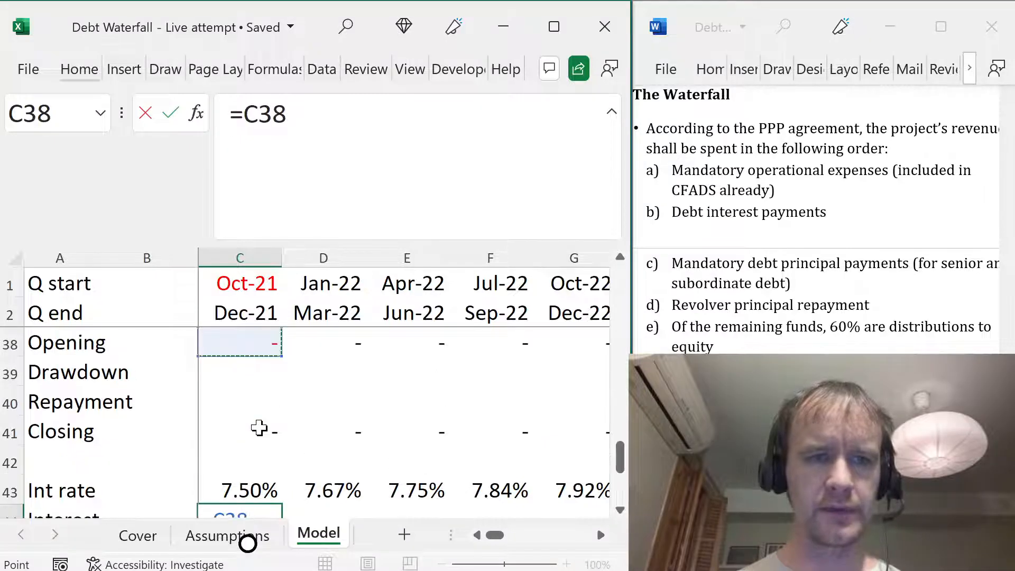
pyautogui.write('*')
pyautogui.press('Up')
pyautogui.write('/4')
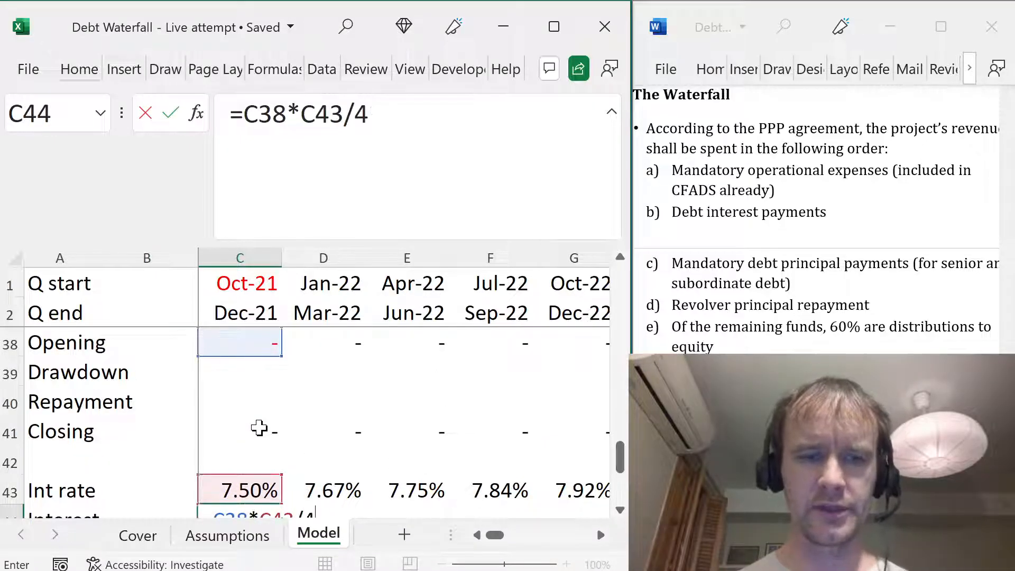
pyautogui.hotkey('ctrl', 'Return')
# - Copy the number format of Closing cell C41 onto revolver interest cell C44 and extend the interest row across all quarters
pyautogui.press('Up')
pyautogui.press('Up')
pyautogui.press('Up')
pyautogui.hotkey('ctrl', 'c')
pyautogui.press('Down')
pyautogui.press('Down')
pyautogui.press('Down')
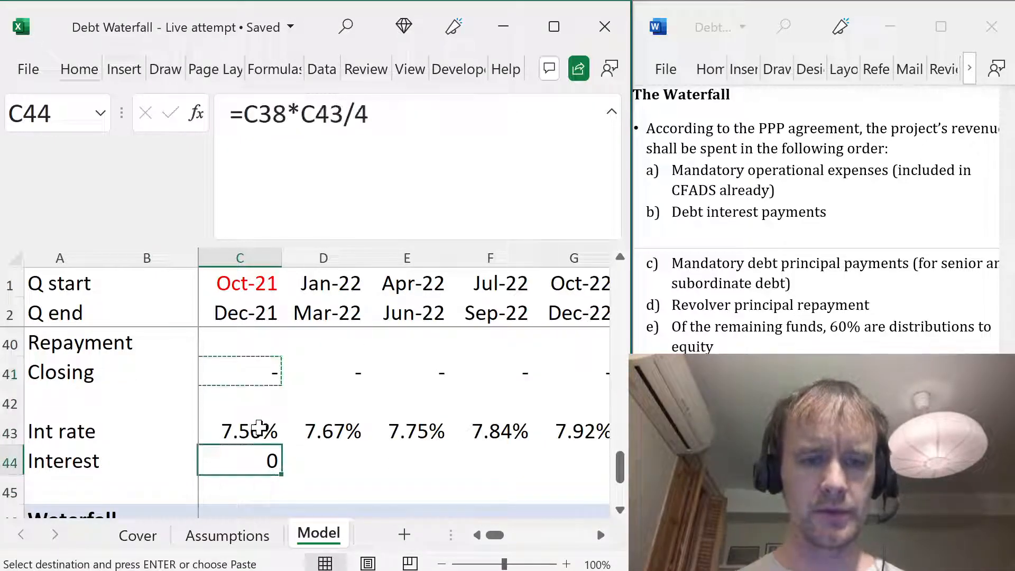
pyautogui.hotkey('ctrl', 'alt', 'v')
pyautogui.press('t')
pyautogui.press('Return')
pyautogui.press('Escape')
# - Fill the waterfall Interest formula from C49 across all quarters
pyautogui.press('Down')
pyautogui.press('Down')
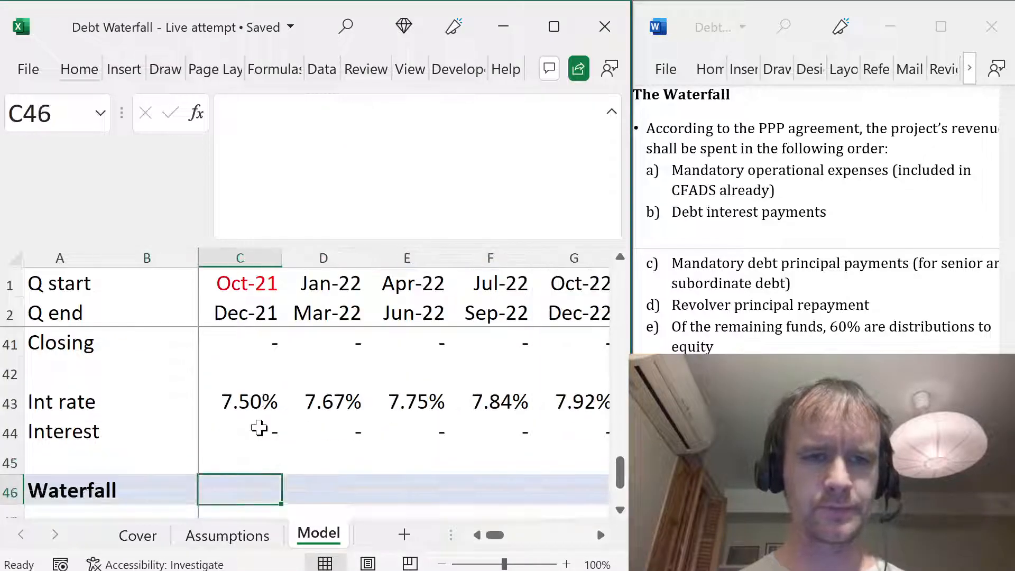
pyautogui.press('Down')
pyautogui.press('Down')
pyautogui.press('Down')
pyautogui.hotkey('ctrl', 'shift', 'Right')
pyautogui.hotkey('ctrl', 'r')
pyautogui.press('Left')
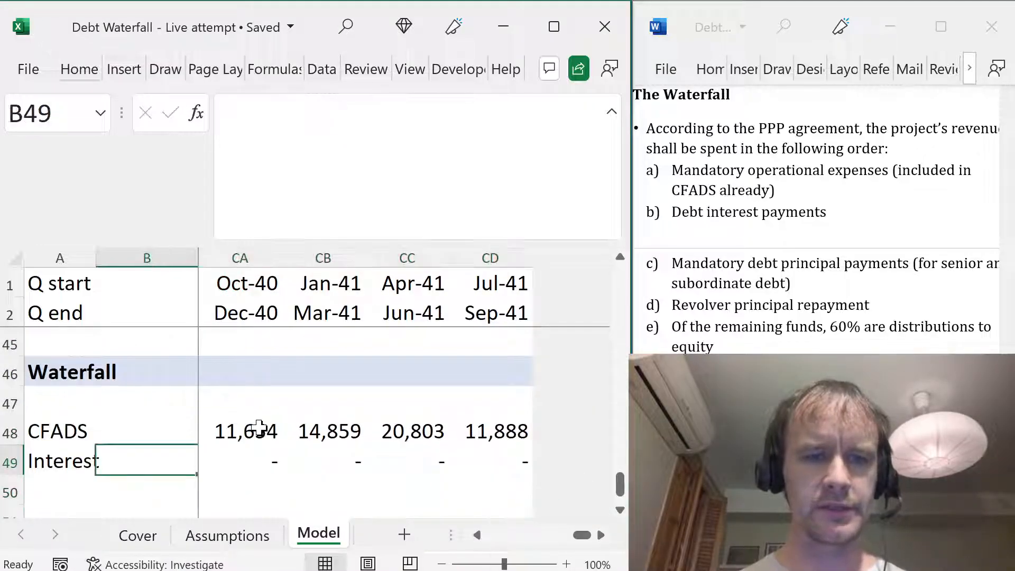
pyautogui.press('Right')
# - Add a "Mand repay" row label in A50 for the brief's mandatory debt principal payments
pyautogui.click(833, 222)
pyautogui.click(797, 284)
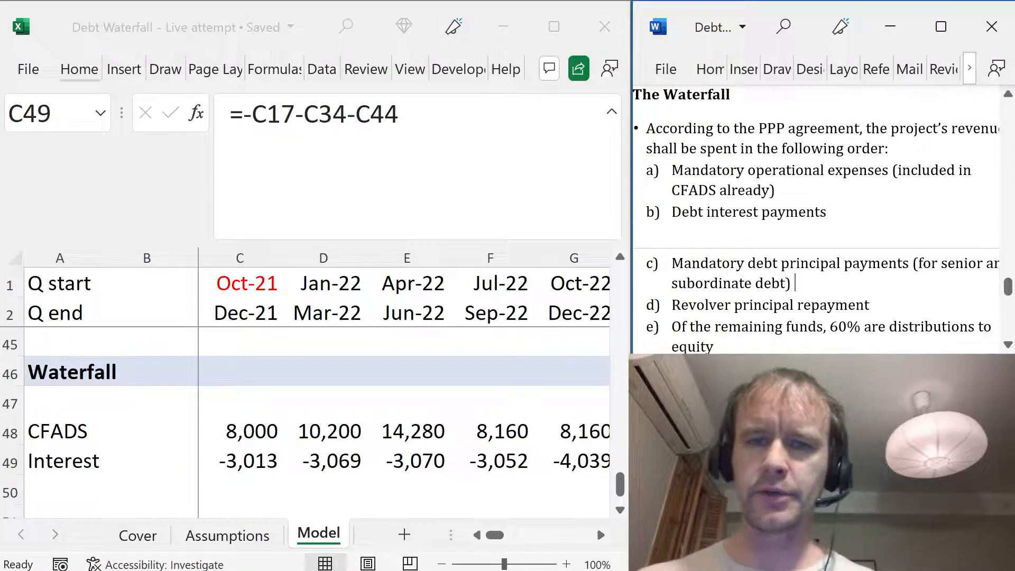
pyautogui.click(100, 484)
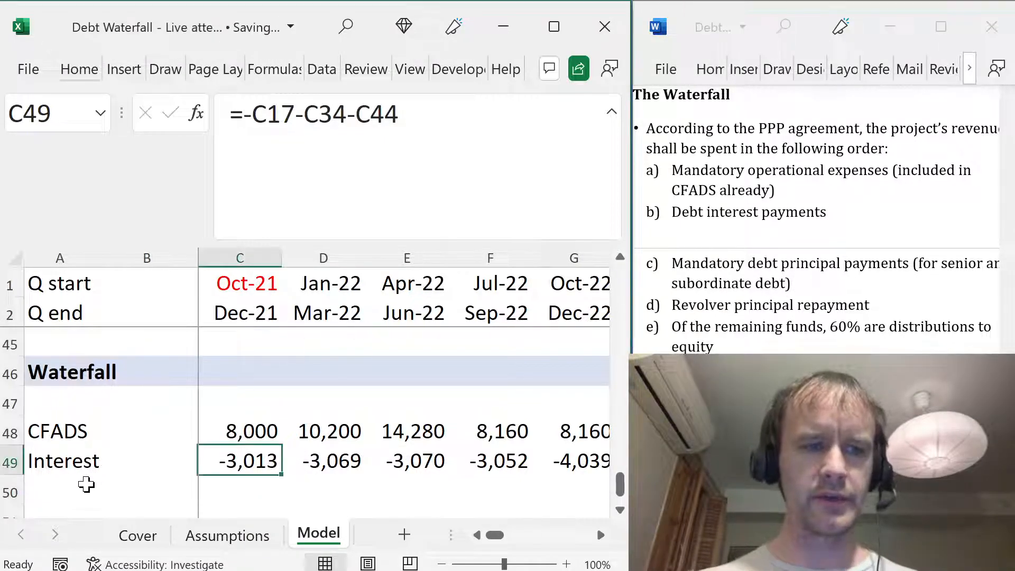
pyautogui.click(80, 484)
pyautogui.write('Mand rep')
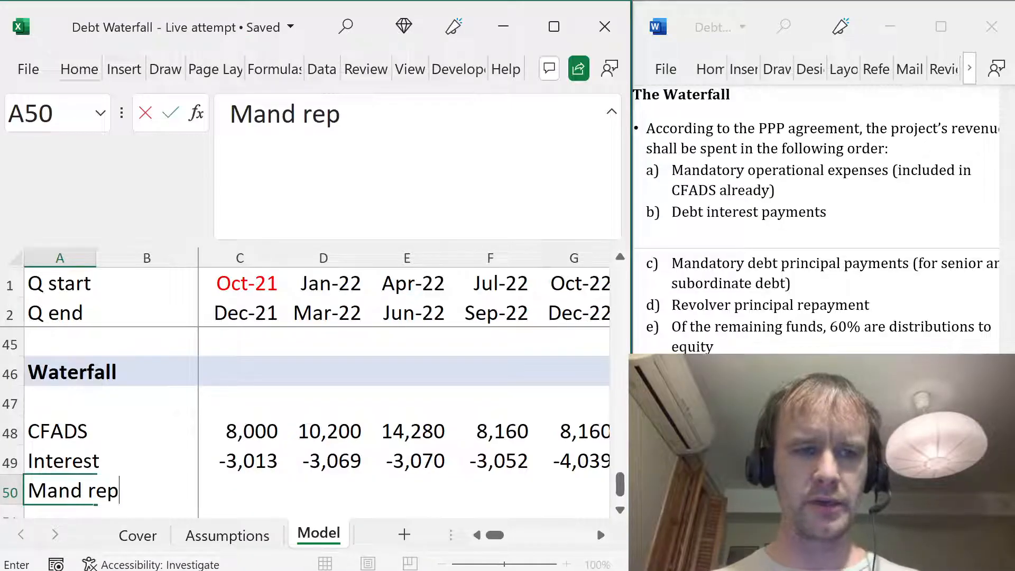
pyautogui.write('at')
pyautogui.press('BackSpace')
pyautogui.write('y')
pyautogui.press('Right')
pyautogui.press('Right')
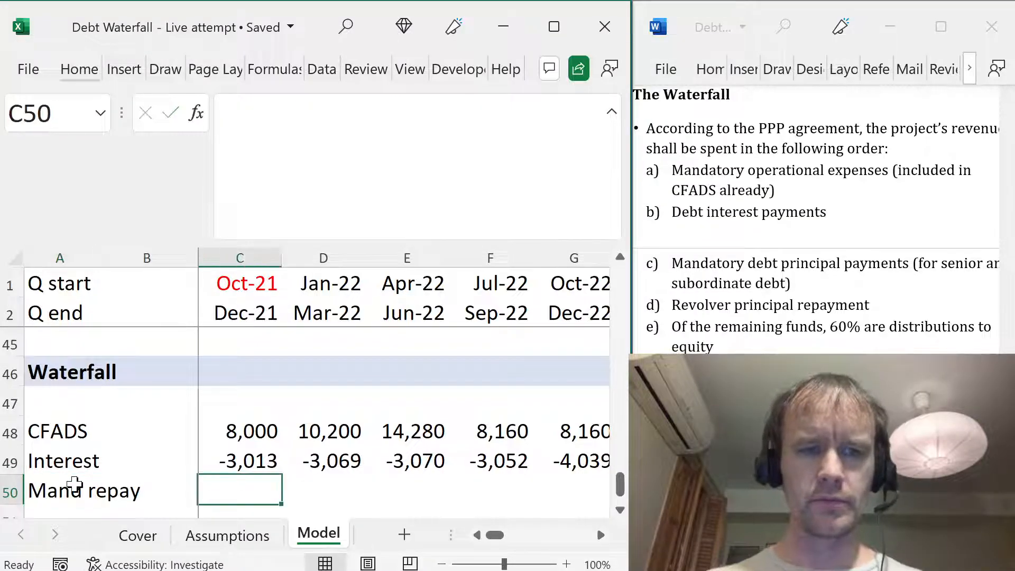
# - Start the Mand repay formula in C50 with the senior debt's mandatory repayment, =C12
pyautogui.write('=')
pyautogui.hotkey('ctrl', 'Home')
pyautogui.press('Down')
pyautogui.press('Down')
pyautogui.press('Down')
pyautogui.press('Down')
pyautogui.press('Down')
pyautogui.press('Down')
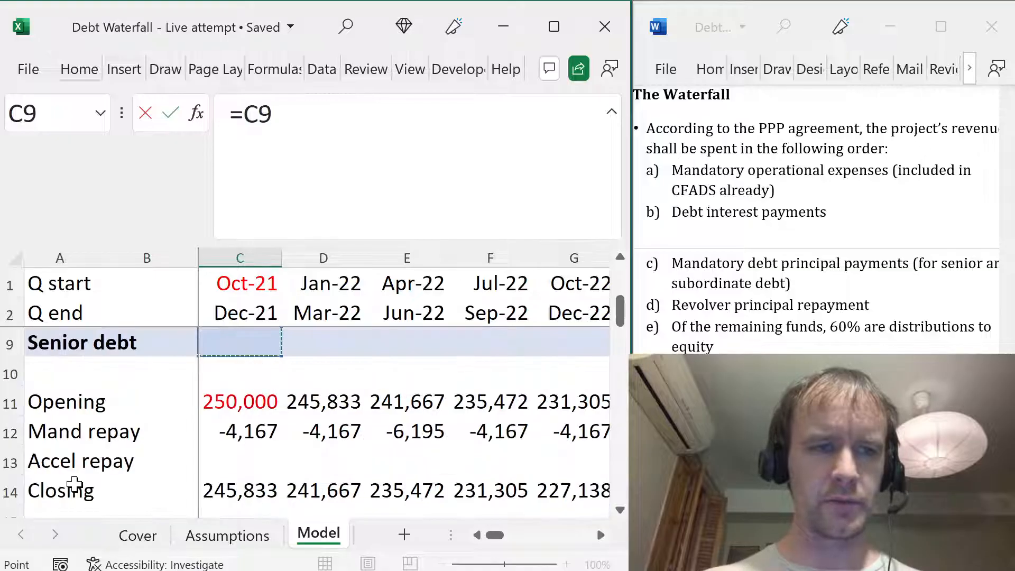
pyautogui.click(227, 437)
# - Add the subordinated debt's mandatory repayment C28 to the C50 formula, completing =C12+C28
pyautogui.write('+')
pyautogui.press('Down')
pyautogui.press('Down')
pyautogui.press('Down')
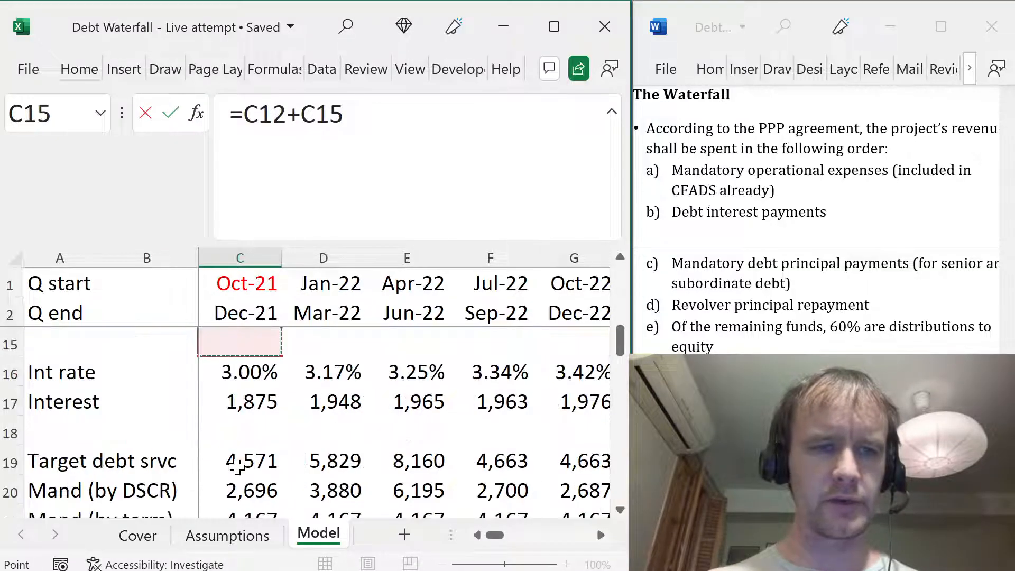
pyautogui.press('Down')
pyautogui.press('Down')
pyautogui.press('Down')
pyautogui.press('Down')
pyautogui.press('Down')
pyautogui.press('Down')
pyautogui.press('Down')
pyautogui.press('Down')
pyautogui.press('Down')
pyautogui.press('Down')
pyautogui.press('Down')
pyautogui.press('Down')
pyautogui.press('Down')
pyautogui.press('Down')
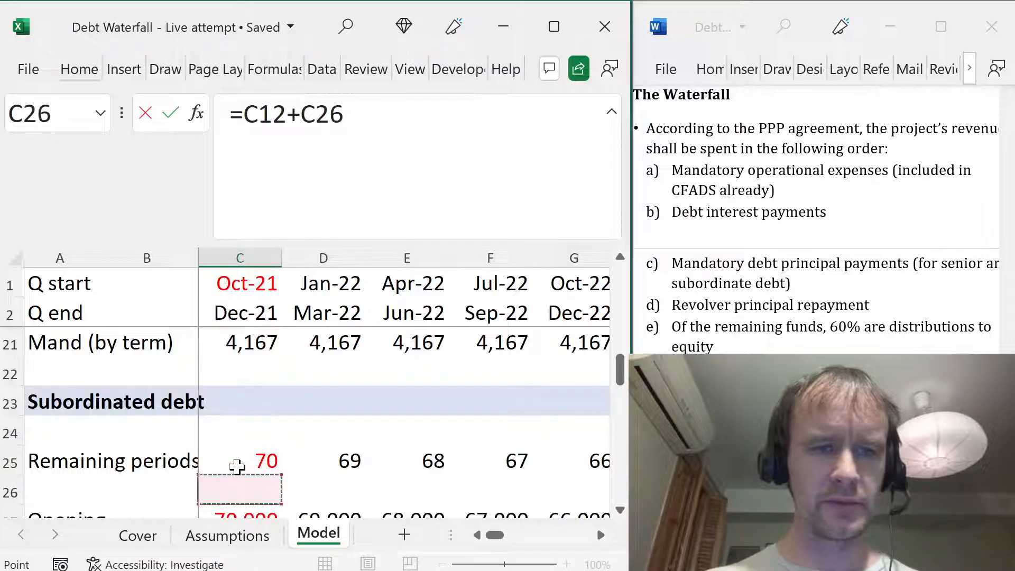
pyautogui.press('Up')
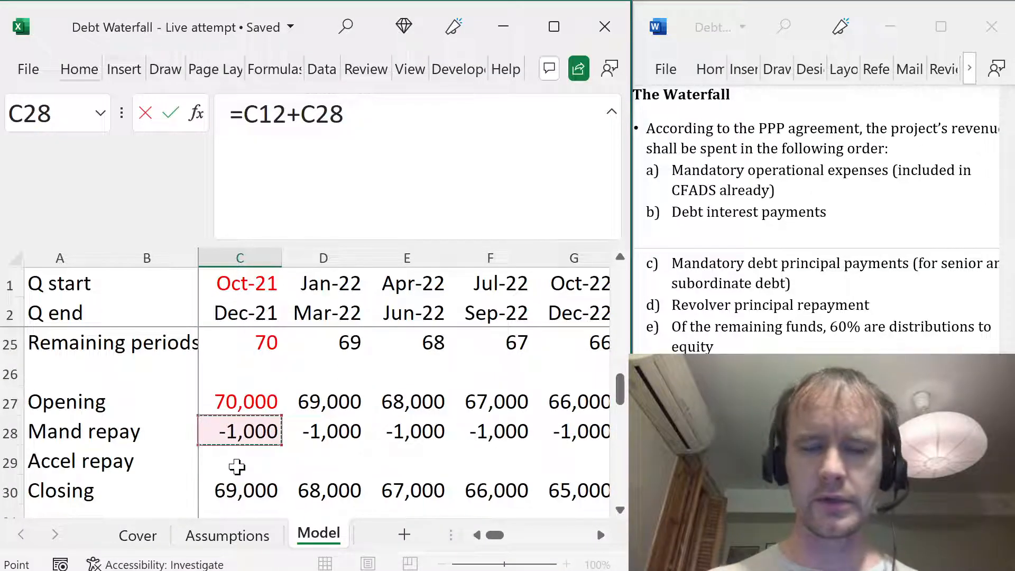
pyautogui.press('Return')
# - Fill the waterfall Mand repay formula from C50 across all quarters
pyautogui.hotkey('ctrl', 'shift', 'Right')
pyautogui.hotkey('ctrl', 'r')
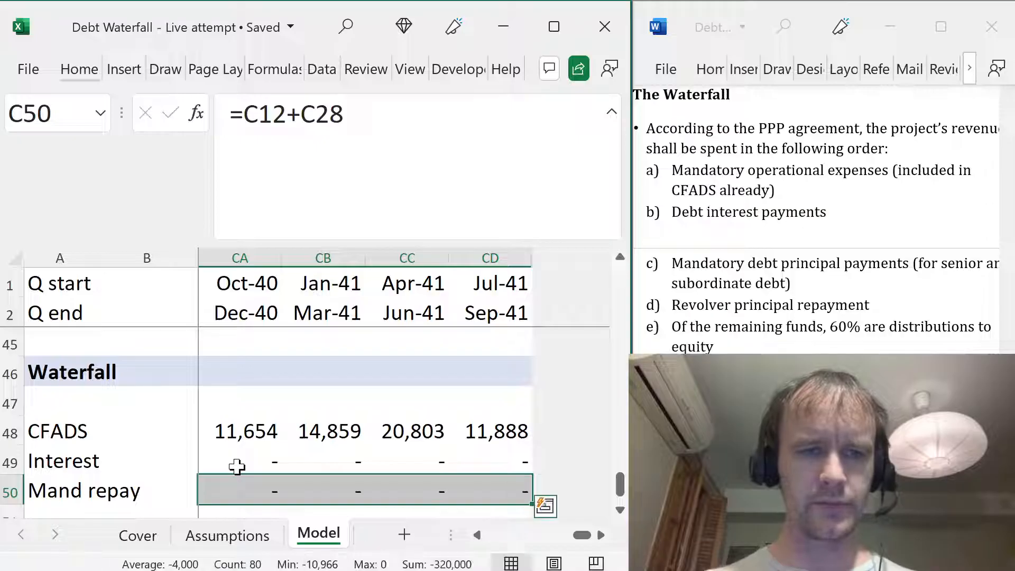
pyautogui.press('Left')
pyautogui.press('Right')
pyautogui.press('Left')
pyautogui.press('Left')
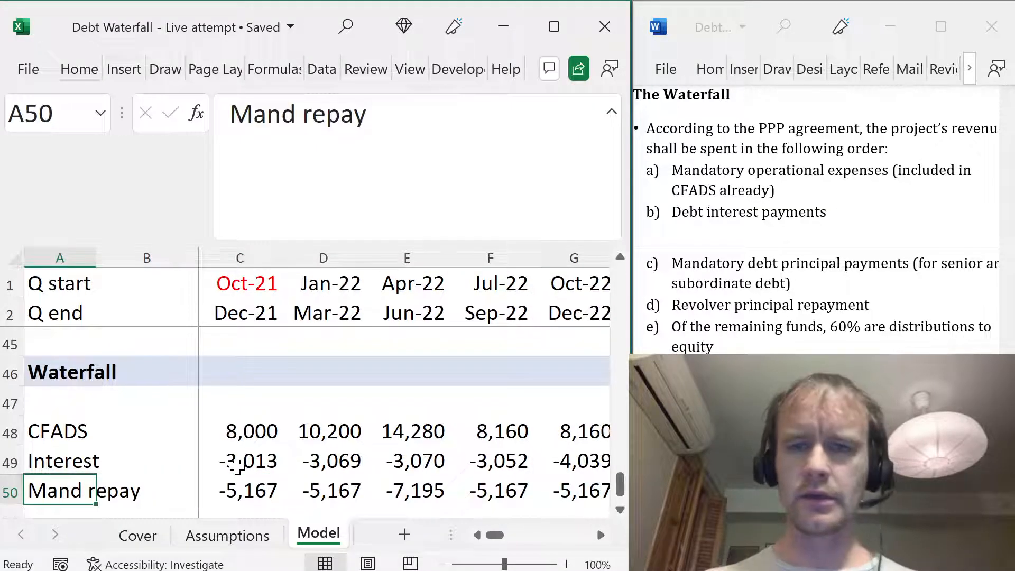
# - Check the brief's rules on revolver drawdown and payment order, and label A51 "Cash pre revolver"
pyautogui.press('Down')
pyautogui.click(816, 270)
pyautogui.scroll(-3, 816, 270)
pyautogui.scroll(-3, 823, 219)
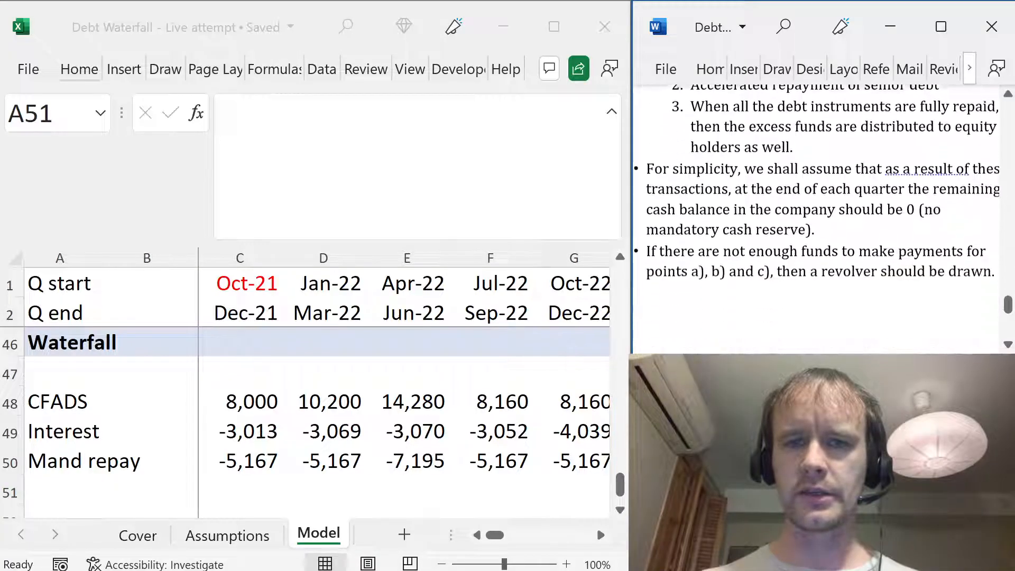
pyautogui.scroll(-1, 823, 220)
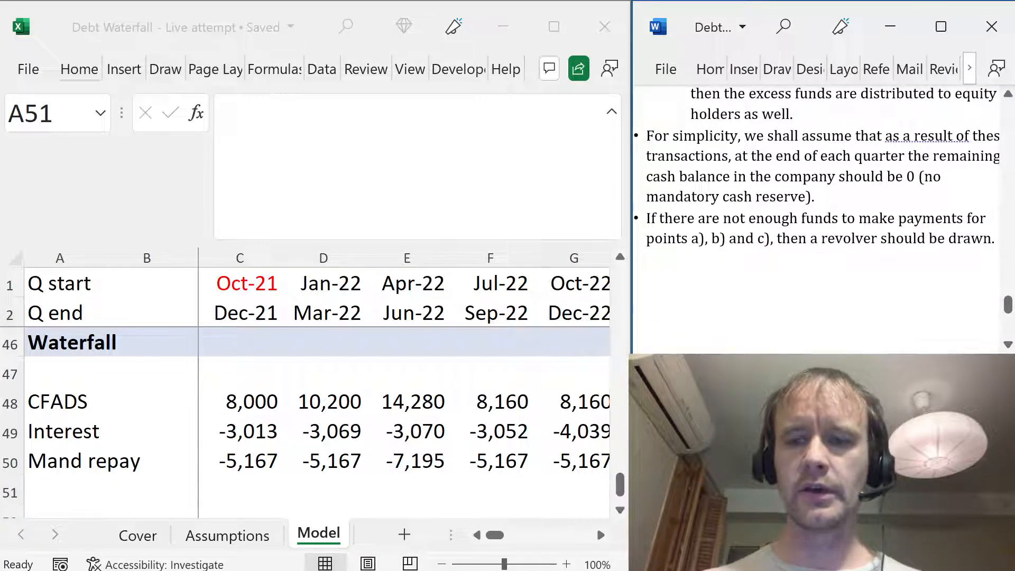
pyautogui.scroll(5, 823, 220)
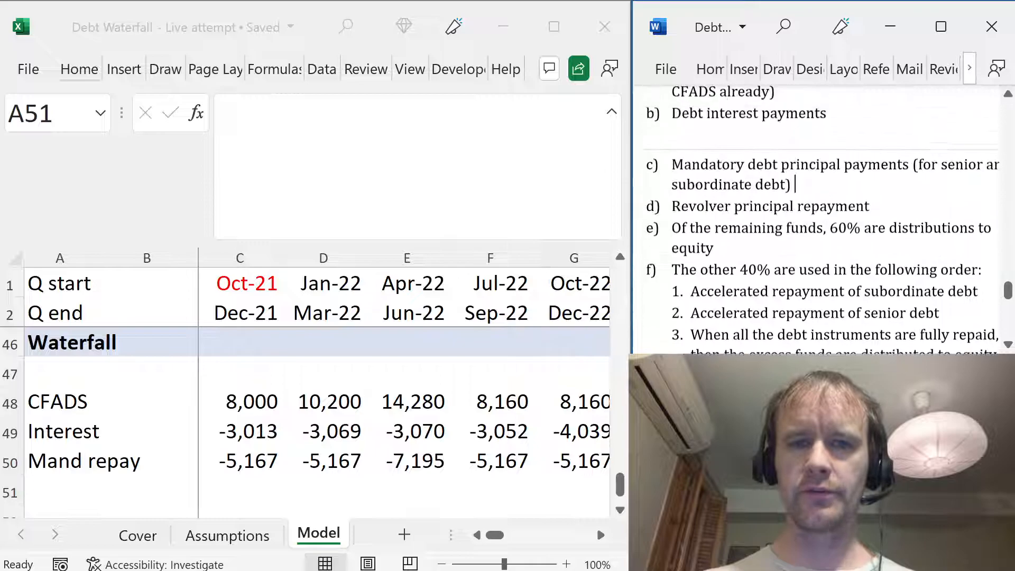
pyautogui.scroll(1, 823, 220)
pyautogui.click(34, 492)
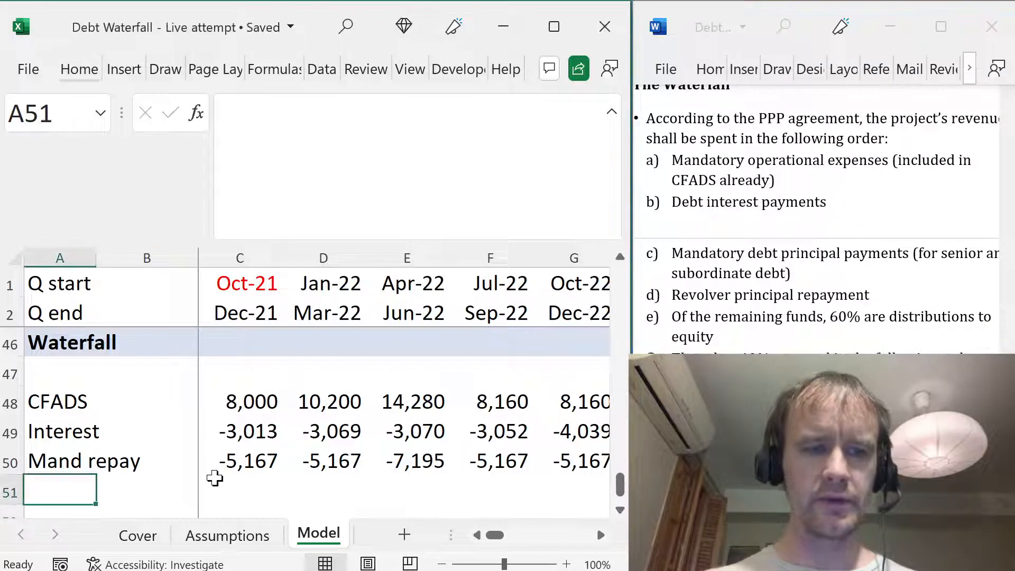
pyautogui.write('Cash pre revolver')
pyautogui.hotkey('ctrl', 'Return')
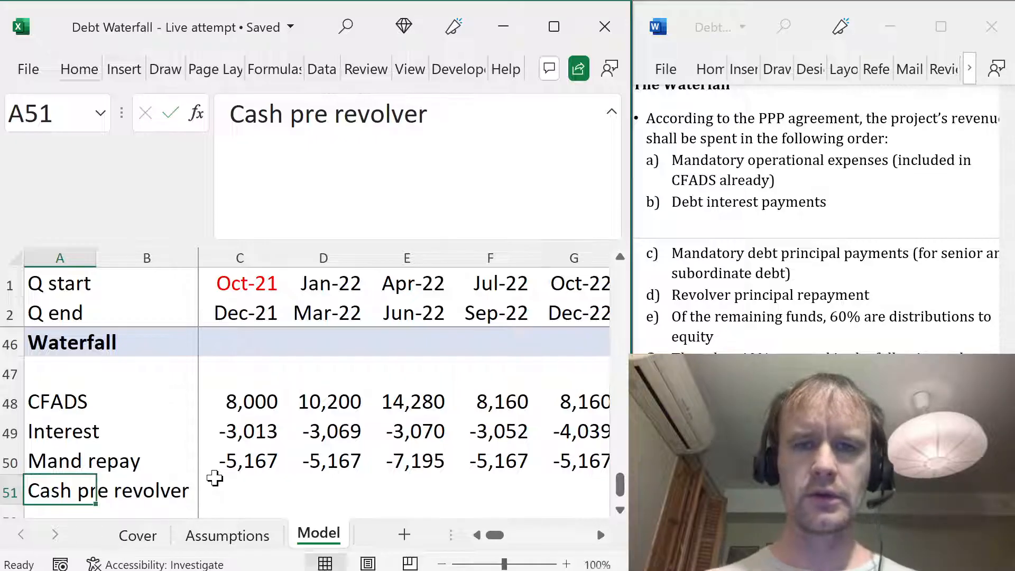
# - Total CFADS, Interest and Mand repay in C51 with =SUM(C48:C50)
pyautogui.click(214, 478)
pyautogui.hotkey('alt', '=')
pyautogui.hotkey('ctrl', 'Return')
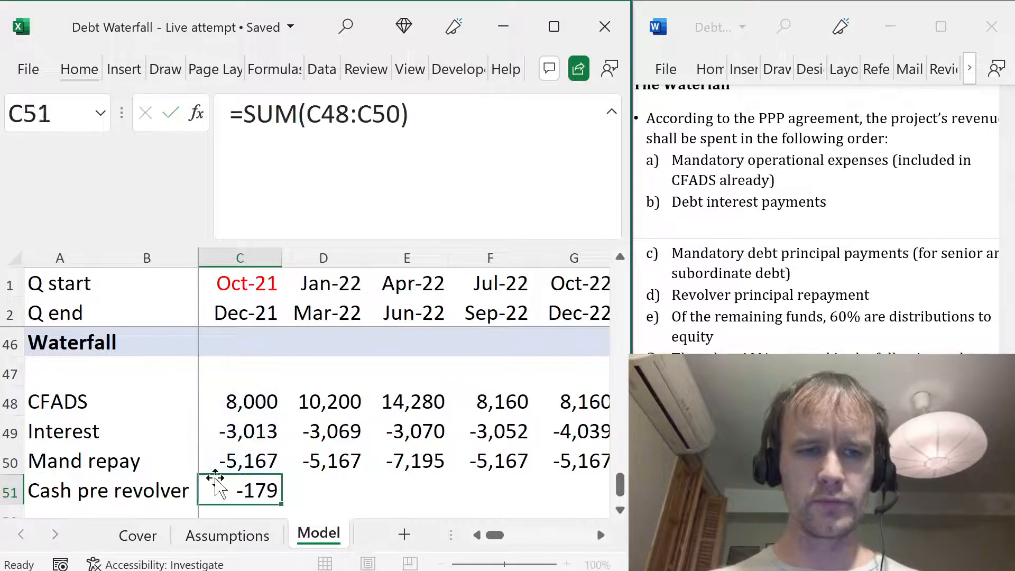
# - Fill the Cash pre revolver formula from C51 across all quarters
pyautogui.scroll(-1, 215, 481)
pyautogui.hotkey('ctrl', 'shift', 'Right')
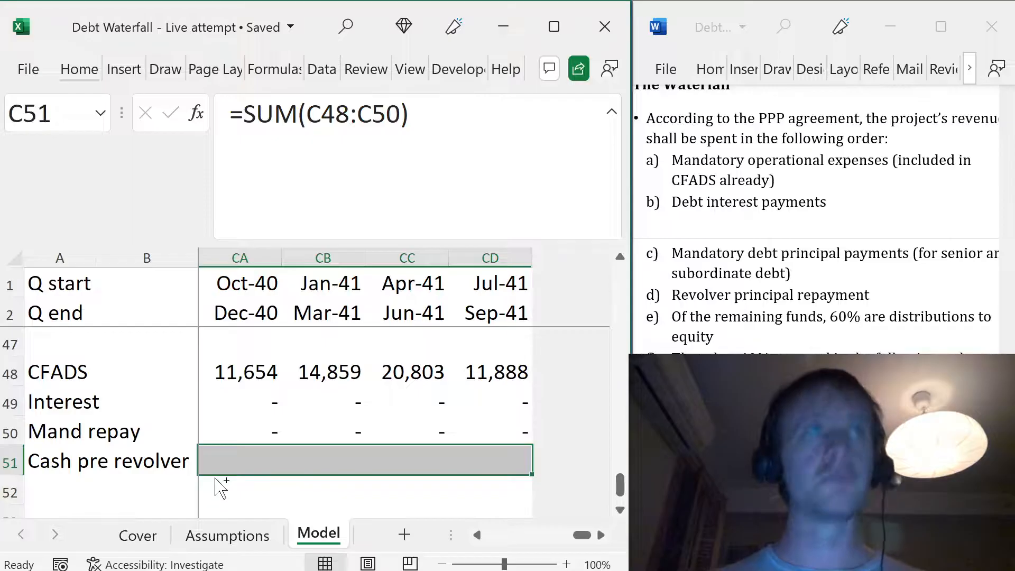
pyautogui.hotkey('ctrl', 'r')
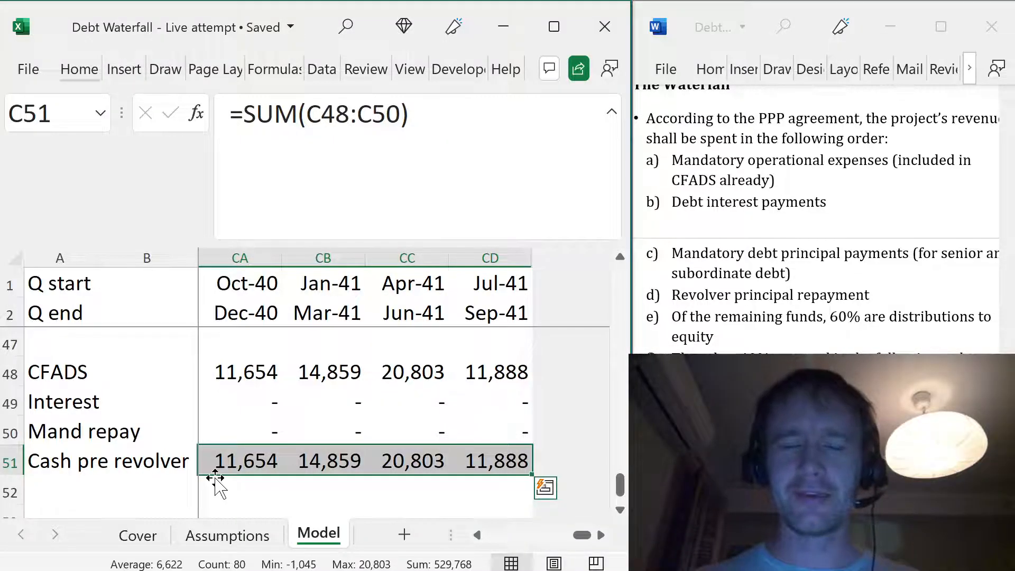
pyautogui.press('Left')
pyautogui.press('Right')
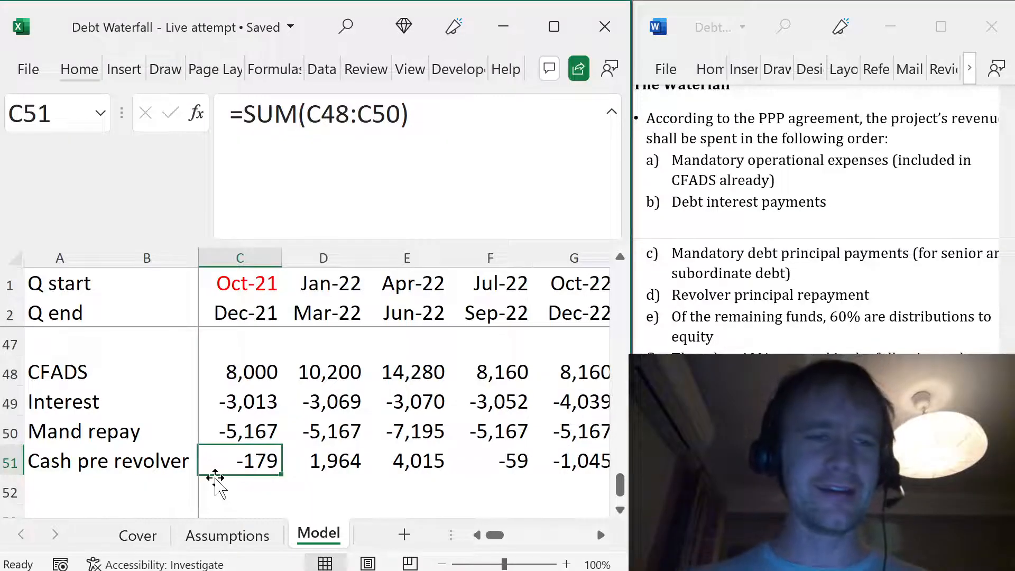
# - Bold the whole Cash pre revolver row, from its label in A51 through the last quarter
pyautogui.hotkey('ctrl', 'shift', 'Right')
pyautogui.press('Home')
pyautogui.hotkey('shift', 'Right')
pyautogui.hotkey('shift', 'Right')
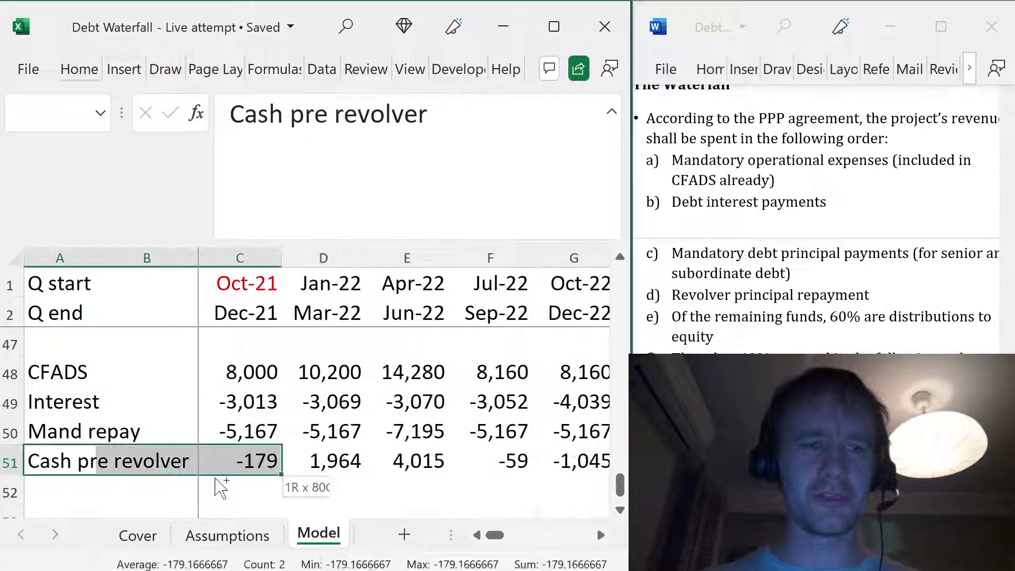
pyautogui.hotkey('ctrl', 'shift', 'Right')
pyautogui.hotkey('ctrl', 'b')
pyautogui.press('Right')
pyautogui.press('Right')
pyautogui.hotkey('shift', 'space')
pyautogui.press('Right')
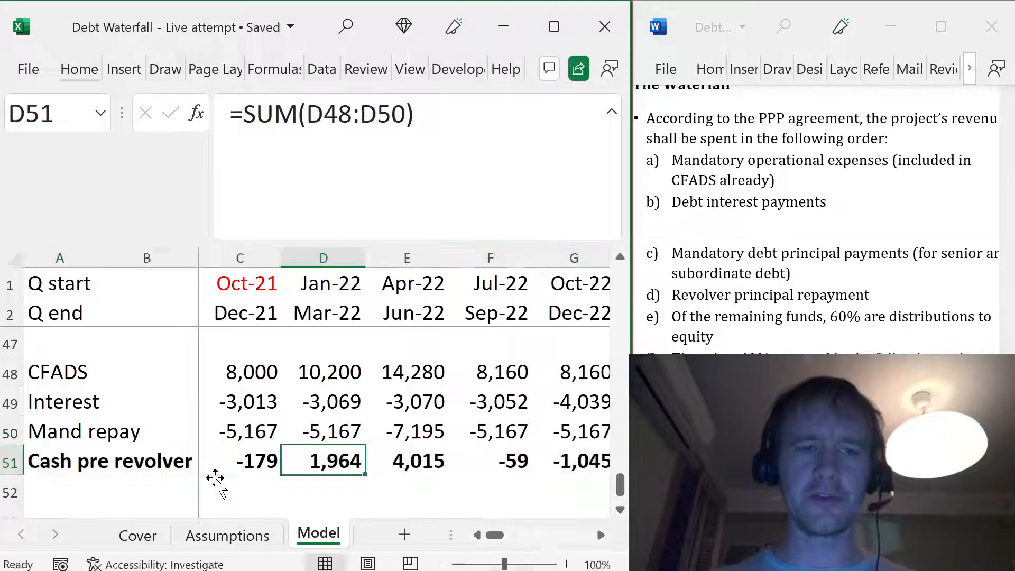
pyautogui.hotkey('alt', 'Tab')
pyautogui.doubleClick(690, 296)
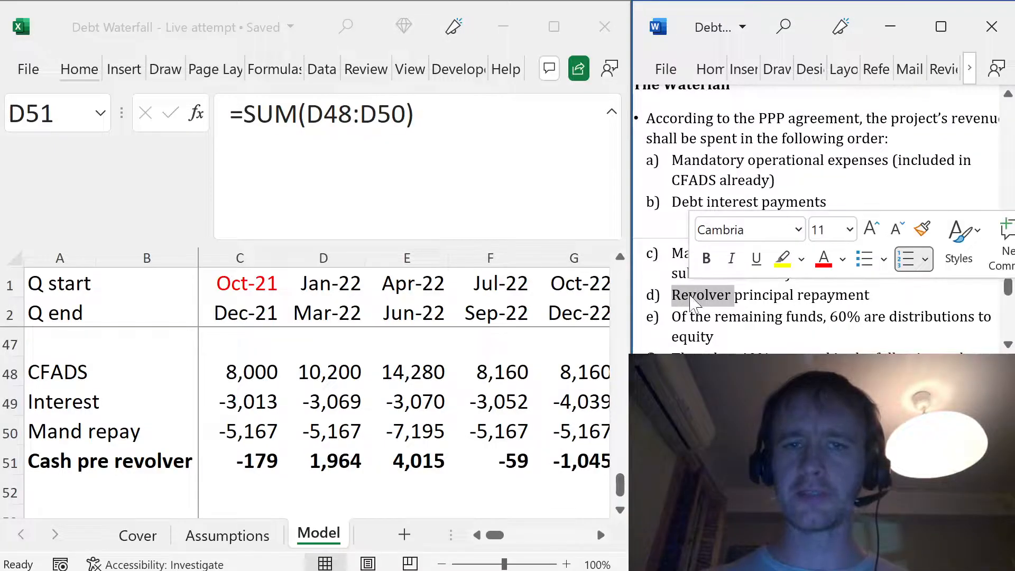
pyautogui.hotkey('alt', 'Tab')
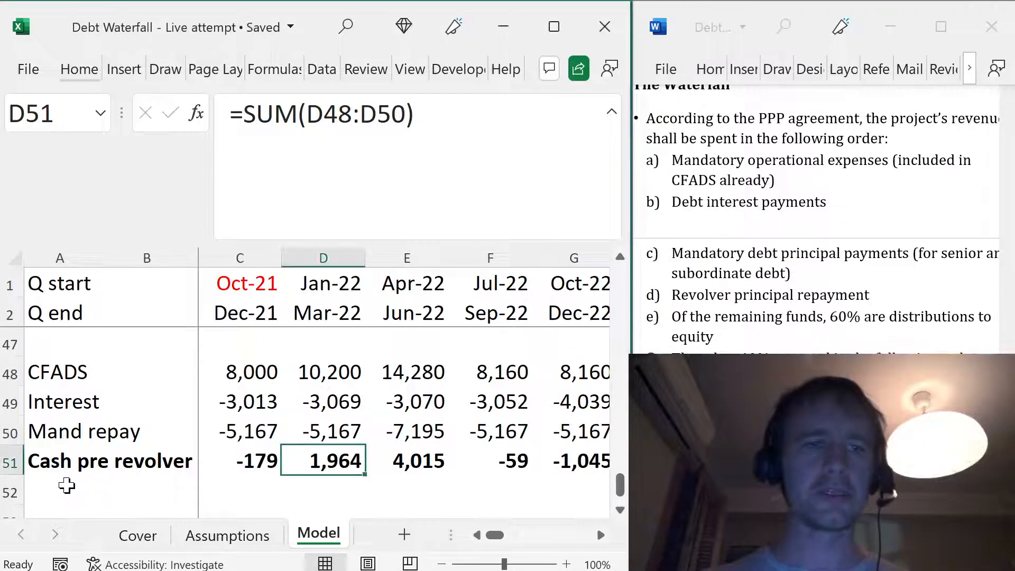
pyautogui.click(66, 485)
pyautogui.write('To /')
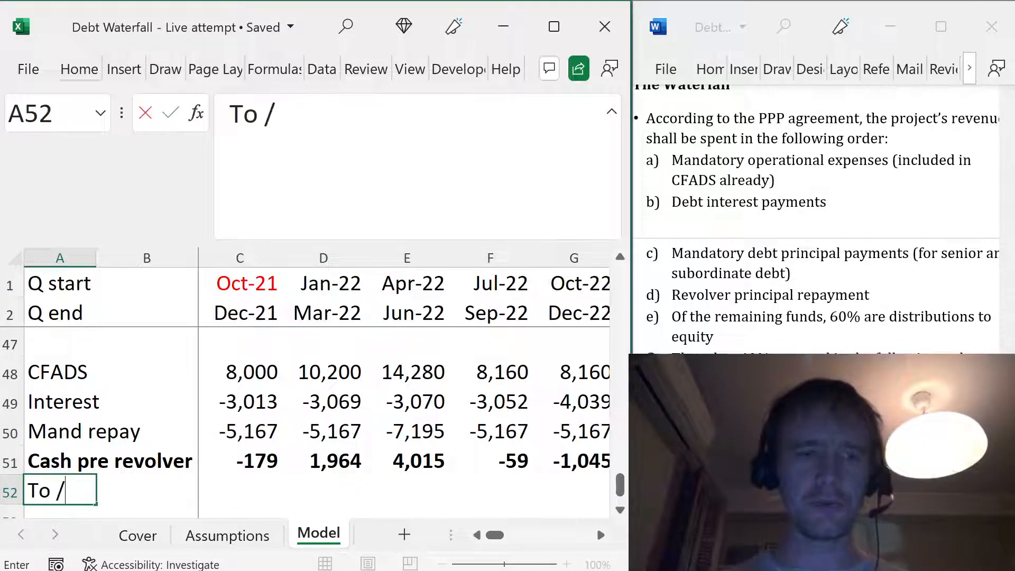
pyautogui.write(' from revolver')
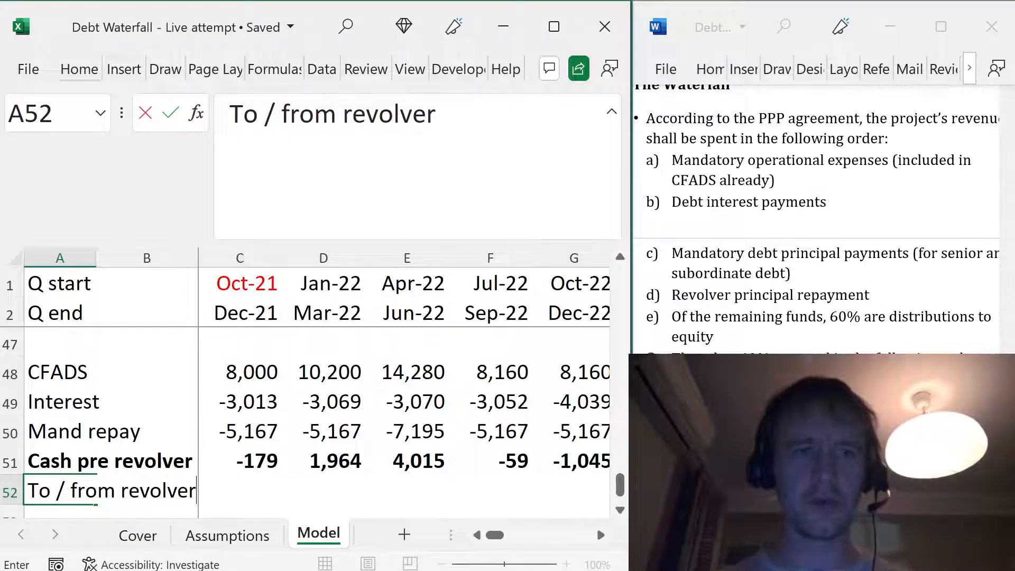
pyautogui.press('Right')
pyautogui.press('Right')
pyautogui.press('Right')
pyautogui.press('Left')
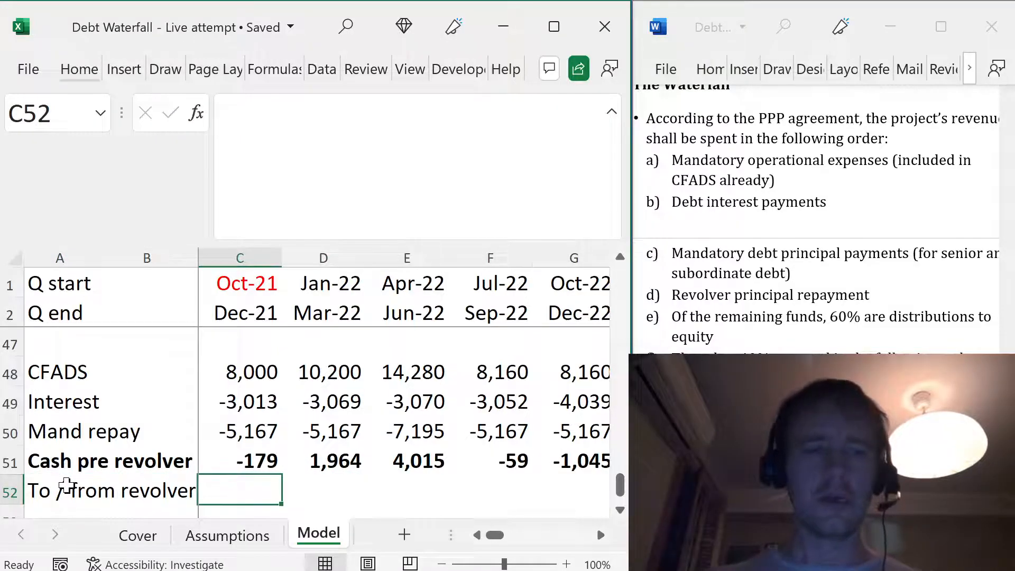
pyautogui.press('Left')
pyautogui.press('Left')
pyautogui.press('Delete')
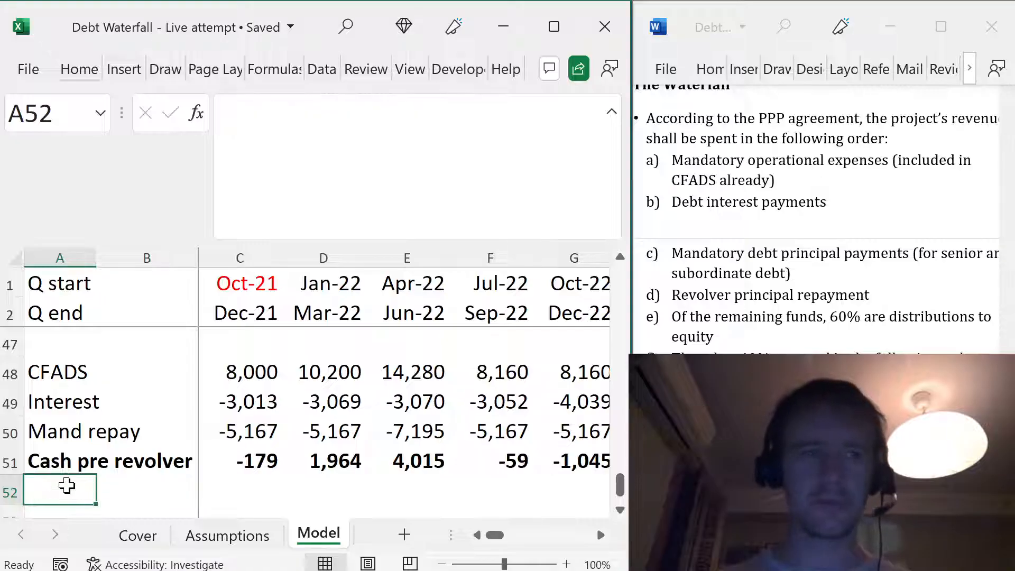
pyautogui.press('Down')
pyautogui.press('Up')
pyautogui.press('Up')
pyautogui.press('Up')
pyautogui.press('Up')
pyautogui.press('Down')
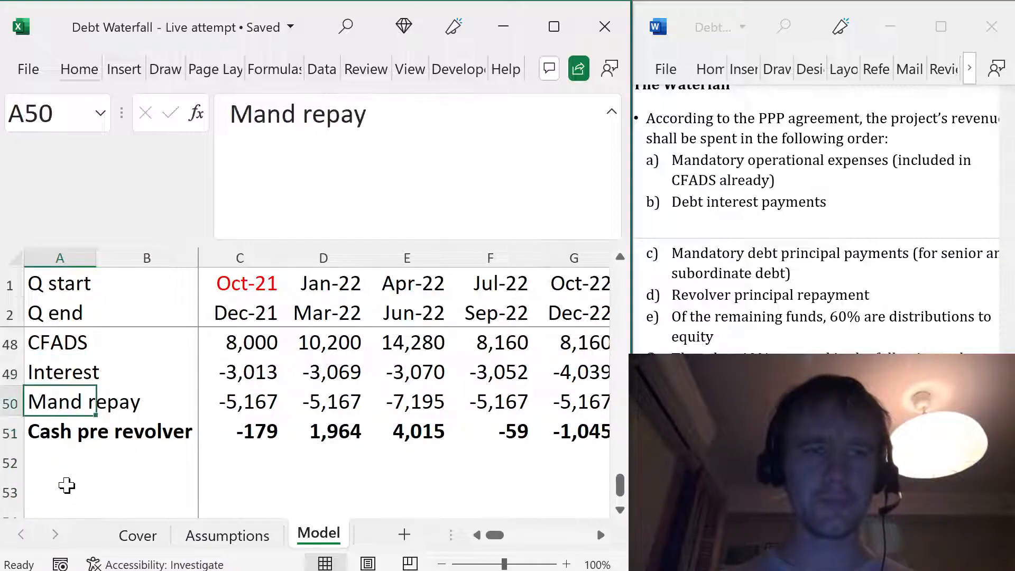
pyautogui.press('Down')
pyautogui.press('Down')
pyautogui.press('Down')
pyautogui.press('Up')
pyautogui.write('Availab')
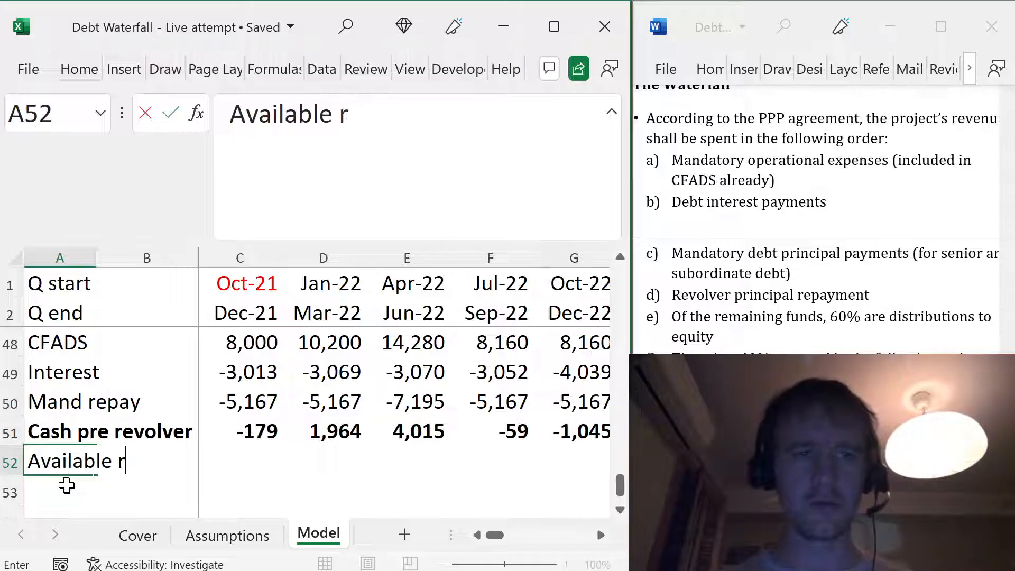
pyautogui.write('evolver bala')
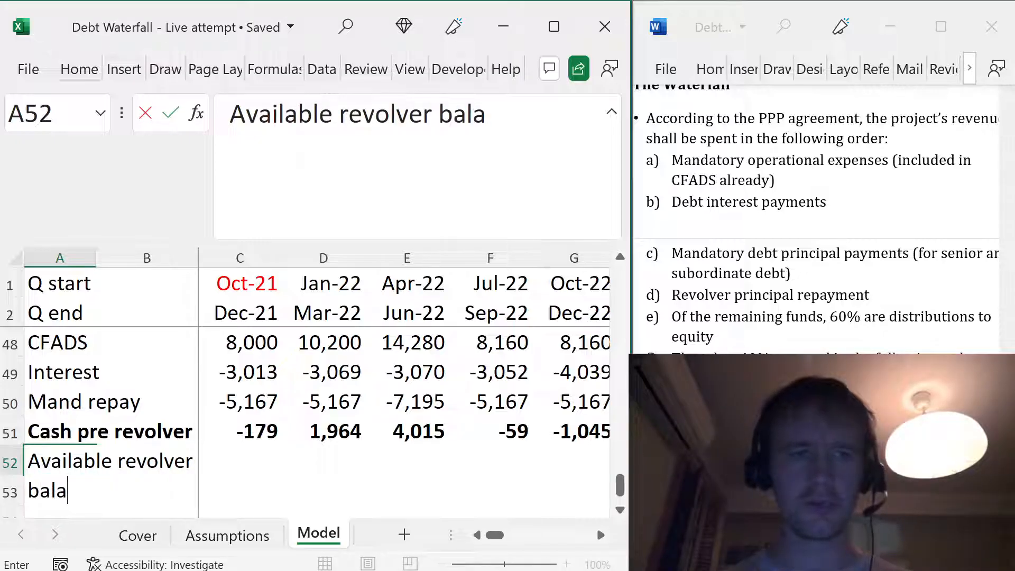
pyautogui.press('Escape')
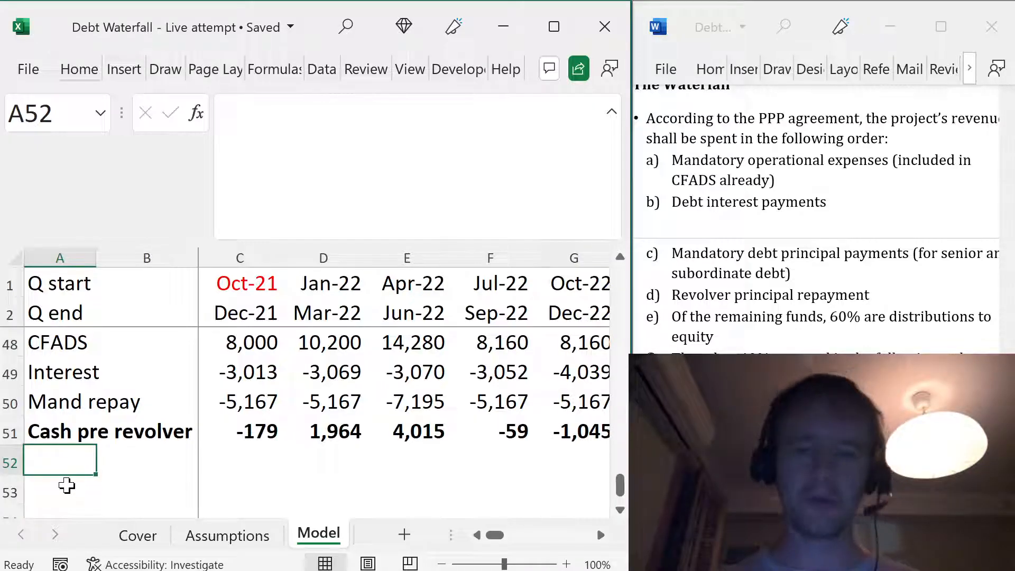
# - Label A52 "Avail revolver" and calculate C52 as the revolver's max limit in thousands less its opening balance, =Assumptions!D41/1000-C38
pyautogui.write('Avail revolver')
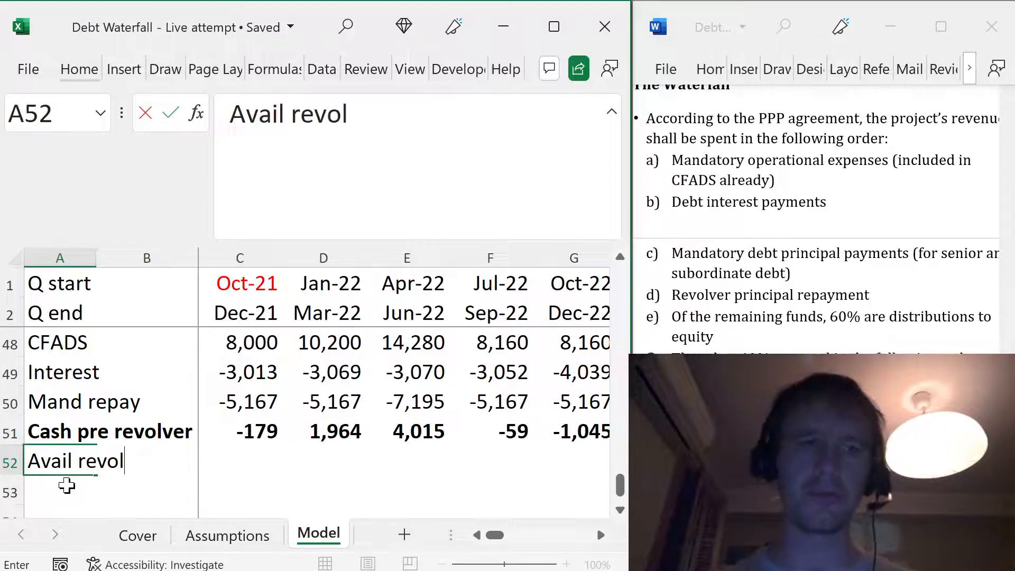
pyautogui.hotkey('ctrl', 'Return')
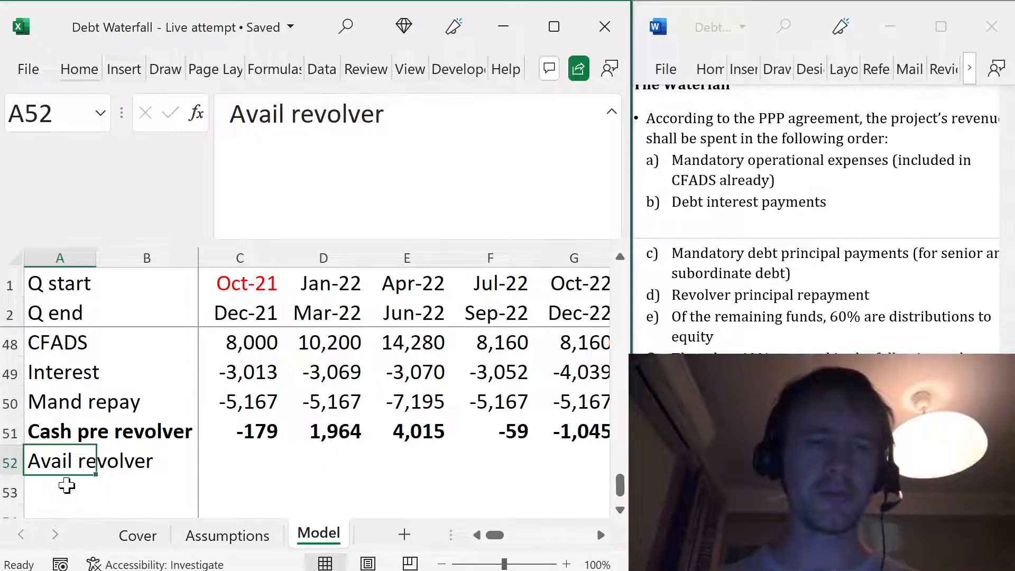
pyautogui.press('Right')
pyautogui.press('Right')
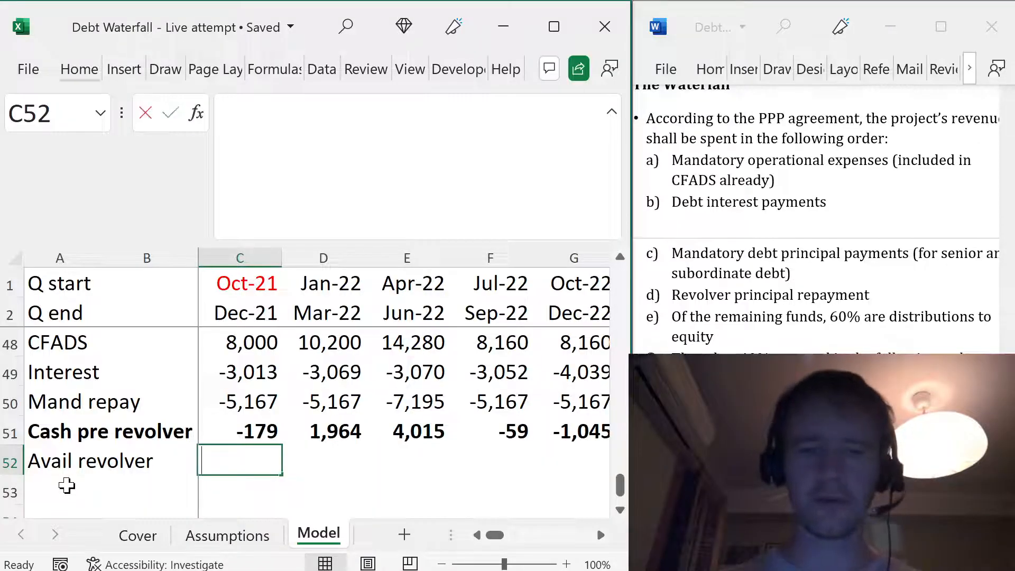
pyautogui.write('=')
pyautogui.hotkey('ctrl', 'pageup')
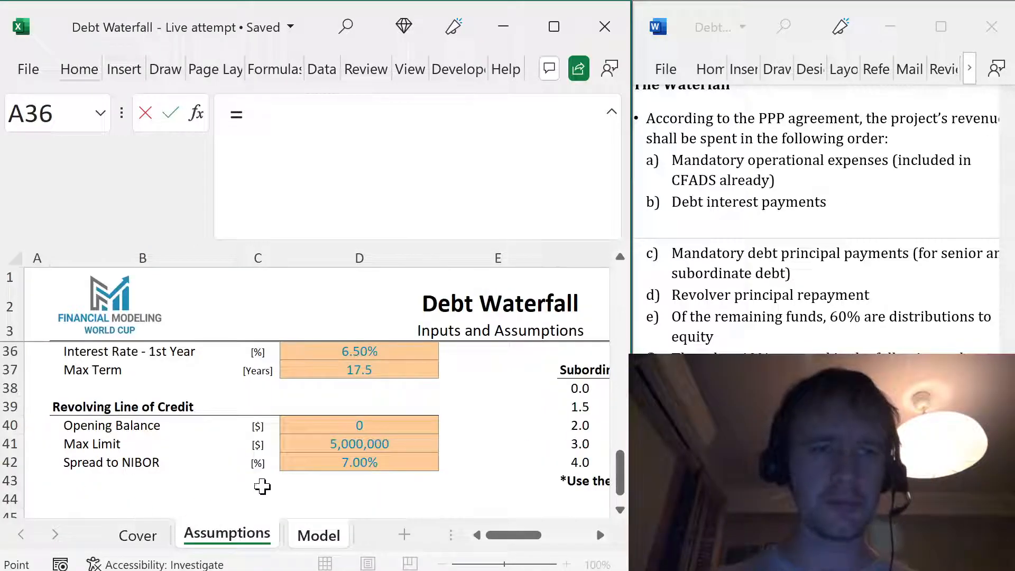
pyautogui.click(328, 450)
pyautogui.write('/1000-')
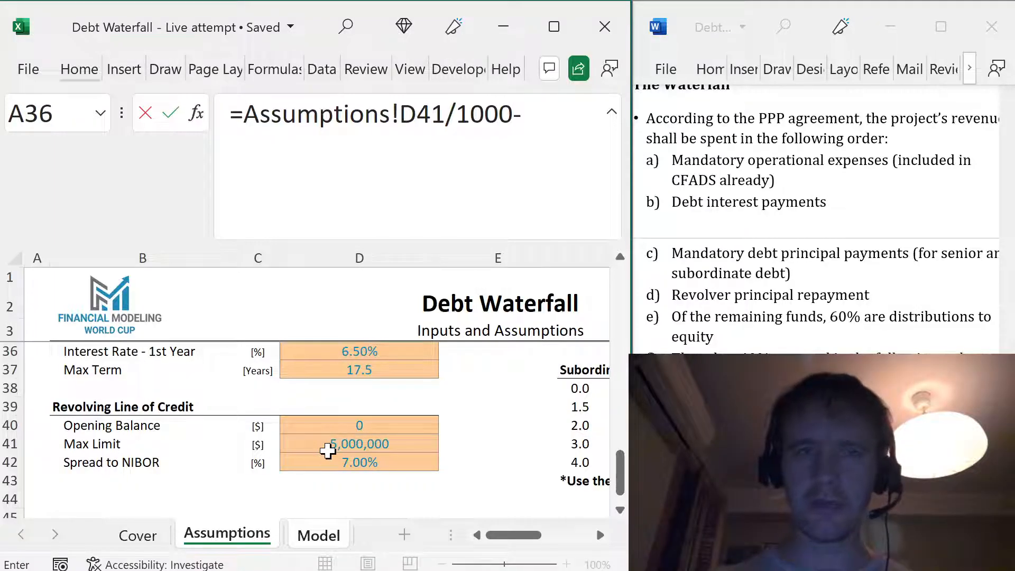
pyautogui.hotkey('ctrl', 'pagedown')
pyautogui.scroll(3, 324, 370)
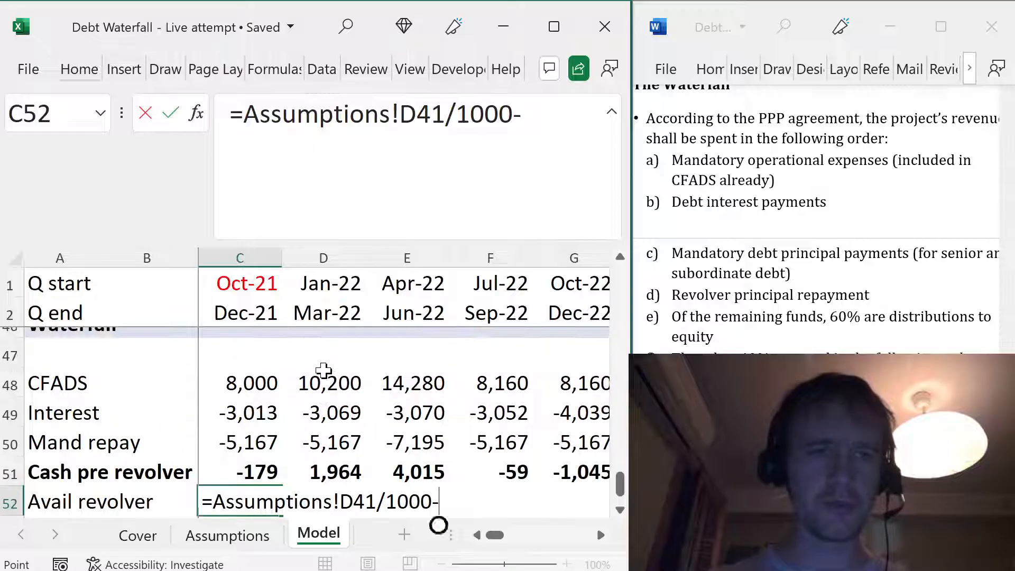
pyautogui.scroll(2, 324, 370)
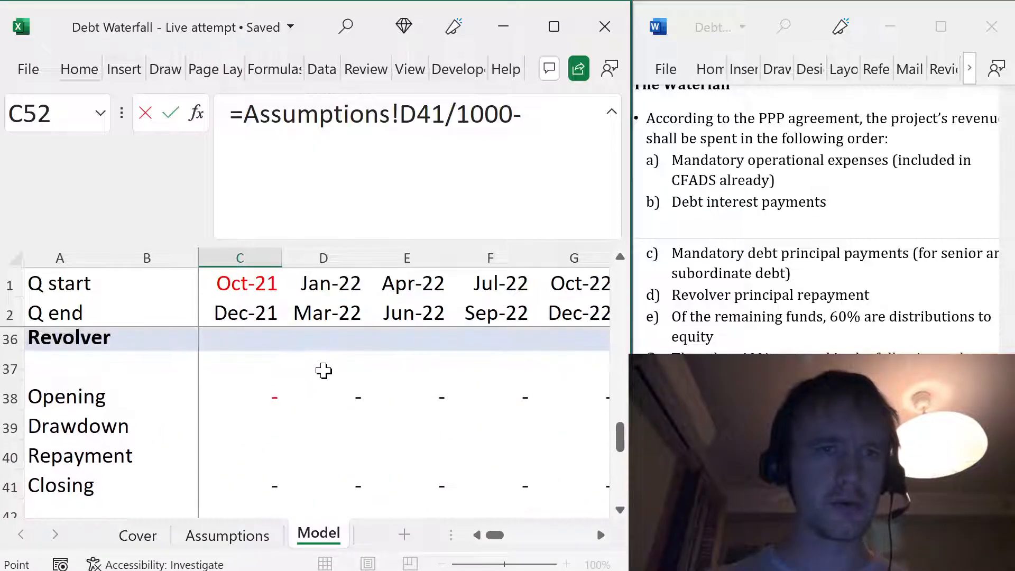
pyautogui.scroll(-1, 324, 370)
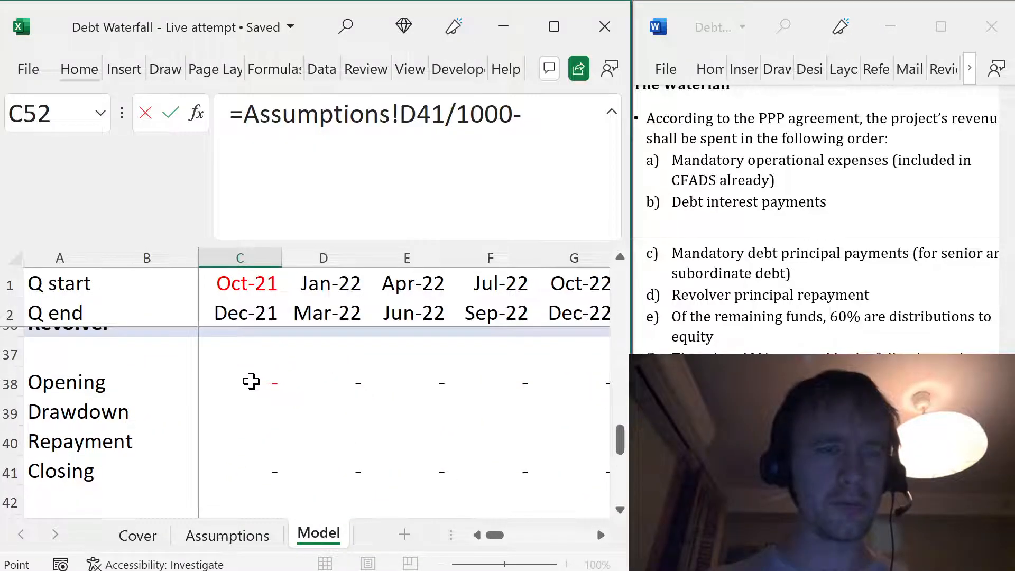
pyautogui.write('C38')
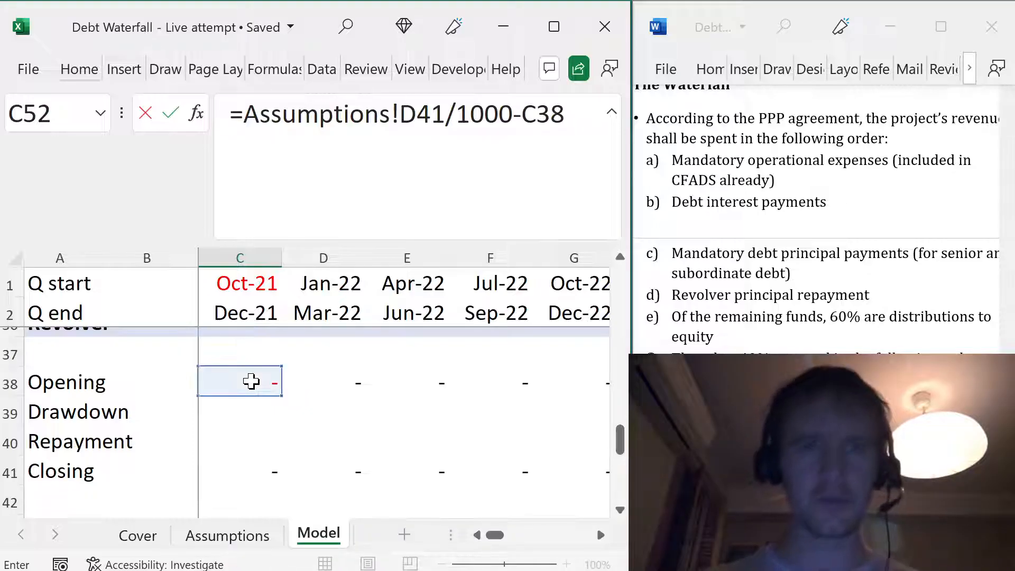
pyautogui.press('Return')
# - Copy only the number formatting of the Mand repay cell C50 onto the Avail revolver cell C52
pyautogui.press('Up')
pyautogui.press('Up')
pyautogui.press('Up')
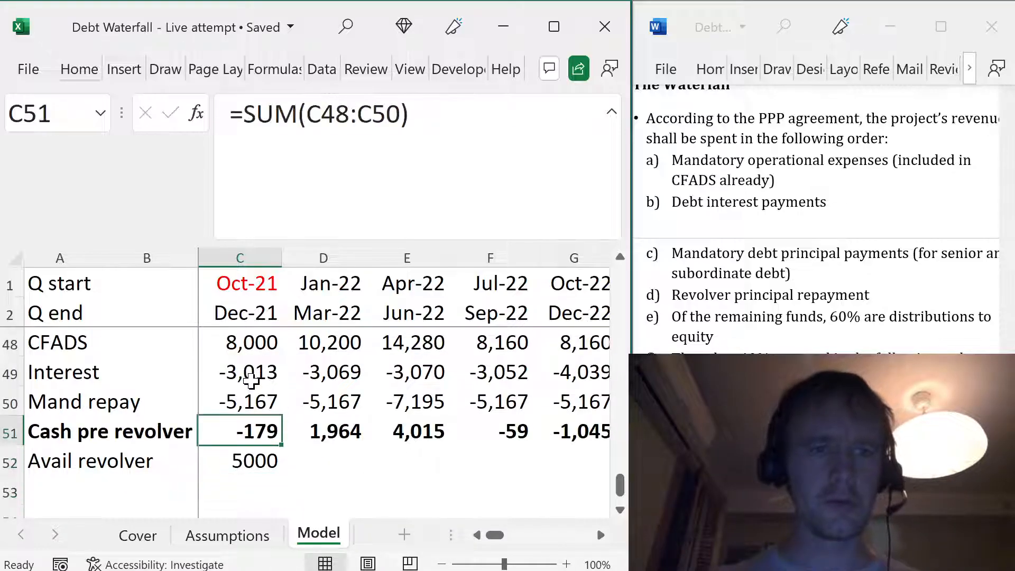
pyautogui.hotkey('ctrl', 'c')
pyautogui.press('Down')
pyautogui.press('Down')
pyautogui.hotkey('alt', 'h')
pyautogui.press('v')
pyautogui.press('r')
# - Try to fill the Avail revolver formula from C52 across all quarters
pyautogui.hotkey('ctrl', 'shift', 'Right')
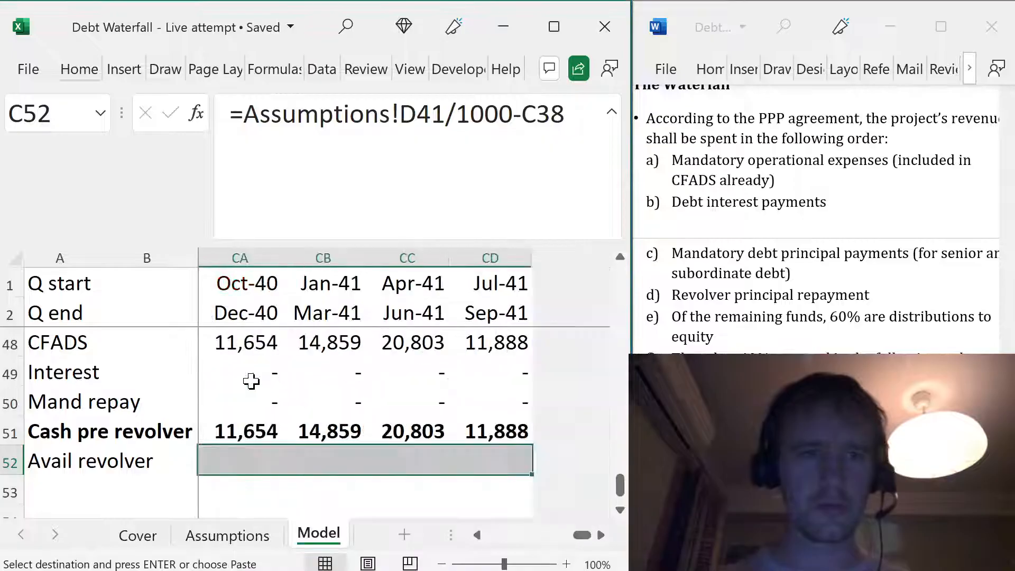
pyautogui.hotkey('ctrl', 'r')
pyautogui.hotkey('ctrl', 'shift', 'Left')
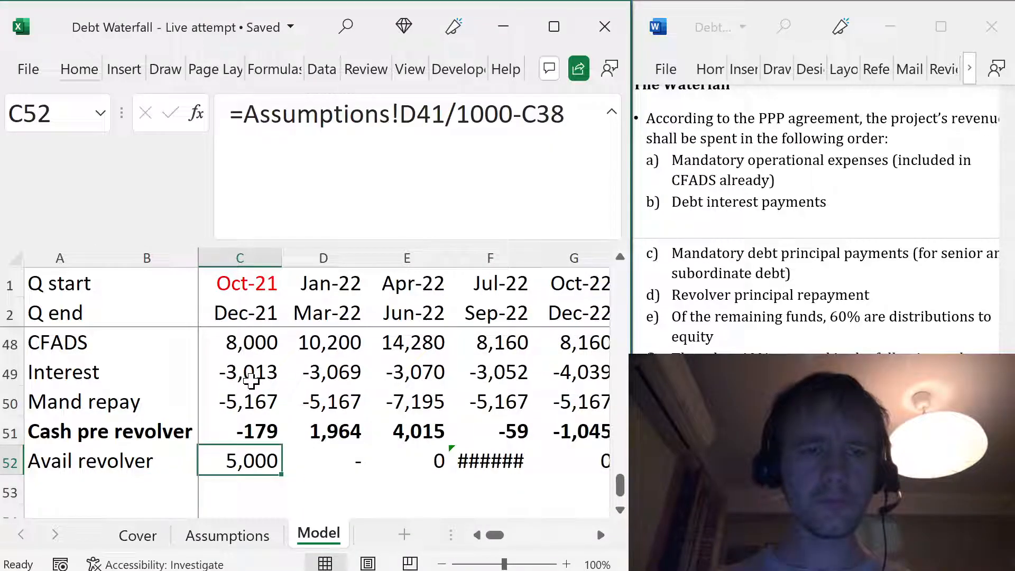
# - Make the max limit reference in C52 absolute, =Assumptions!$D$41/1000-C38, and fill the corrected formula across all quarters
pyautogui.click(456, 114)
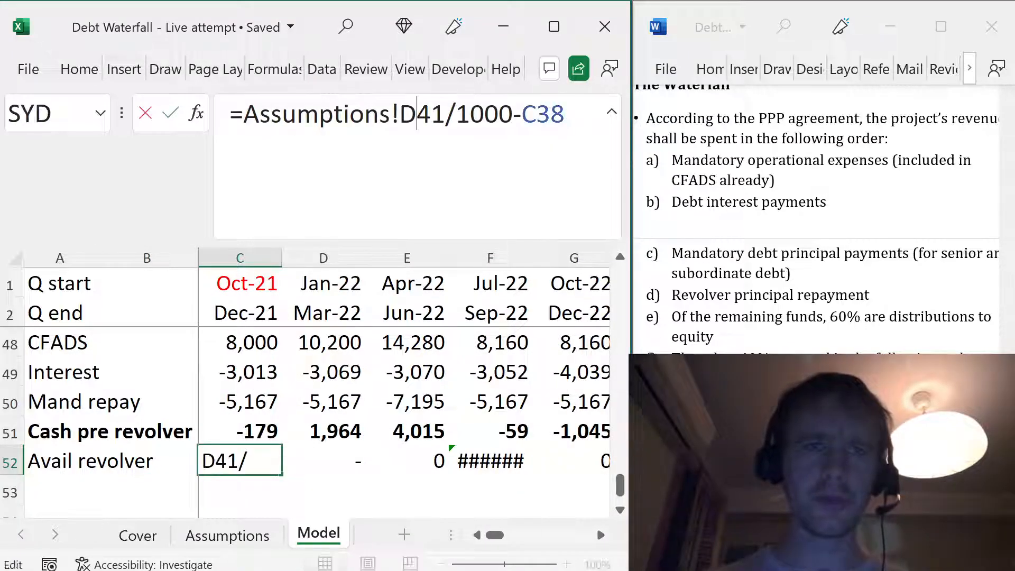
pyautogui.press('F4')
pyautogui.hotkey('ctrl', 'Return')
pyautogui.hotkey('ctrl', 'shift', 'Right')
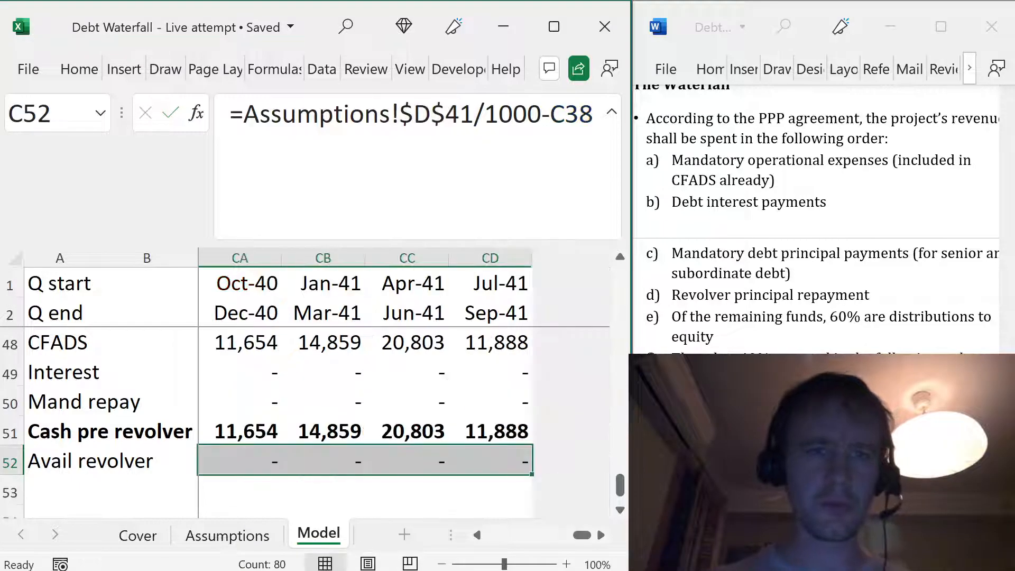
pyautogui.hotkey('ctrl', 'r')
# - Check the filled Avail revolver values along row 52 through to the last quarter
pyautogui.press('Left')
pyautogui.press('Right')
pyautogui.press('Right')
pyautogui.press('Right')
pyautogui.press('Right')
pyautogui.press('Right')
pyautogui.hotkey('ctrl', 'Right')
pyautogui.press('Home')
pyautogui.press('Right')
pyautogui.press('Right')
pyautogui.press('Right')
pyautogui.press('Left')
pyautogui.press('Left')
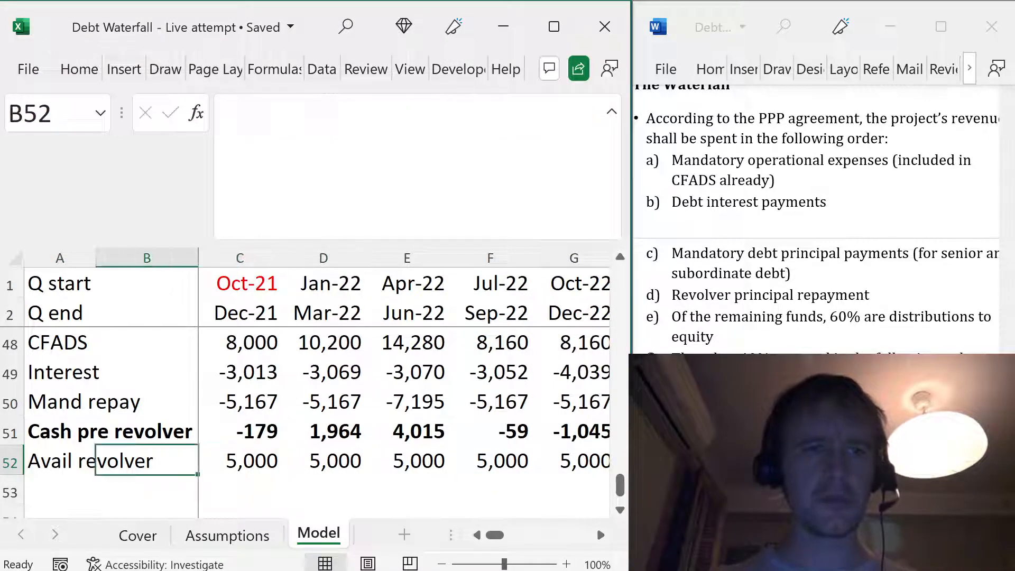
# - Label A53 "Revolver draw" and A54 "Revolver repay" beneath the Avail revolver row
pyautogui.press('Left')
pyautogui.press('Down')
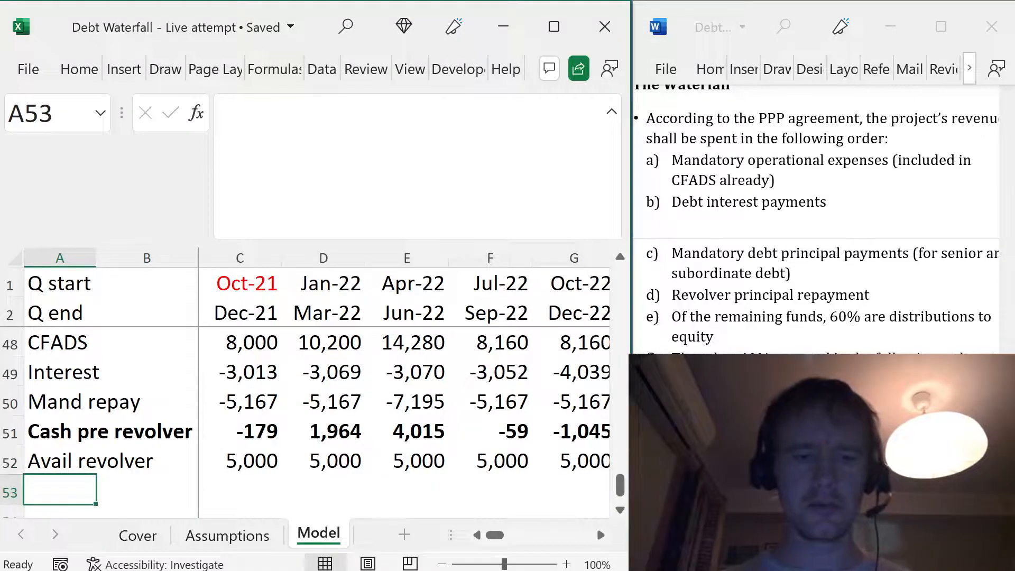
pyautogui.write('Revolver dar')
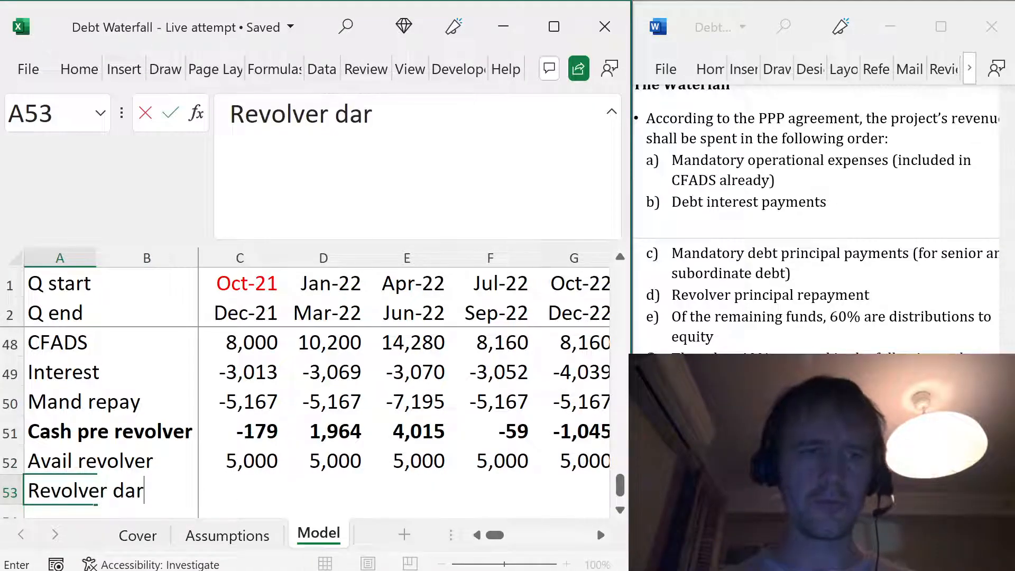
pyautogui.press('BackSpace')
pyautogui.press('BackSpace')
pyautogui.write('raw')
pyautogui.press('Return')
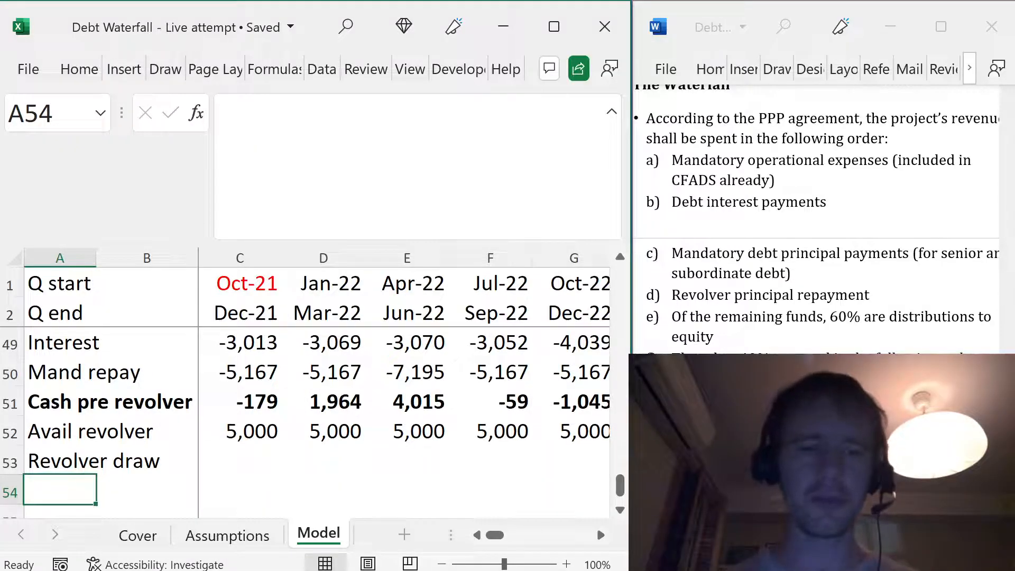
pyautogui.write('Revolver repay')
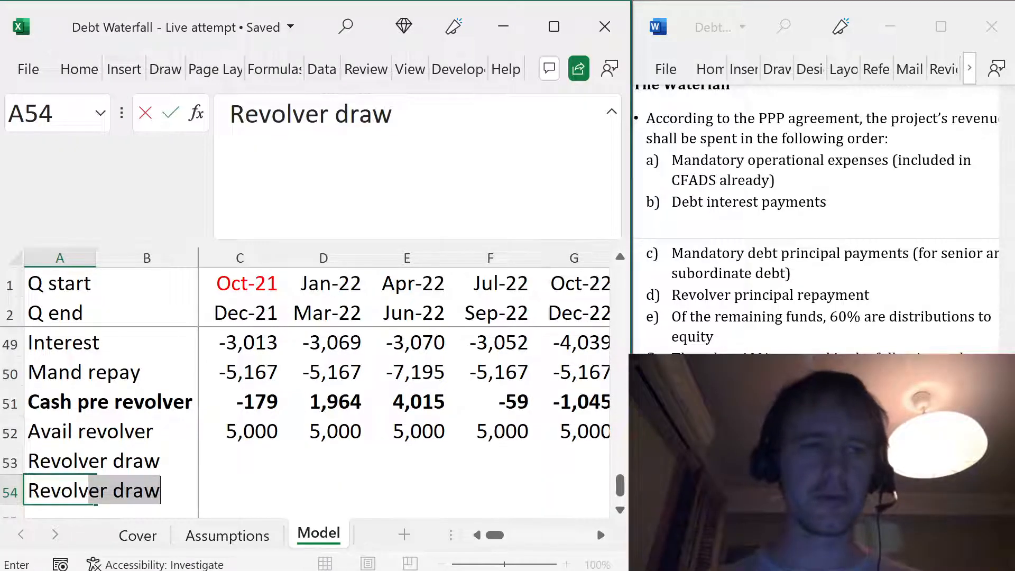
pyautogui.press('Right')
pyautogui.press('Right')
pyautogui.press('Up')
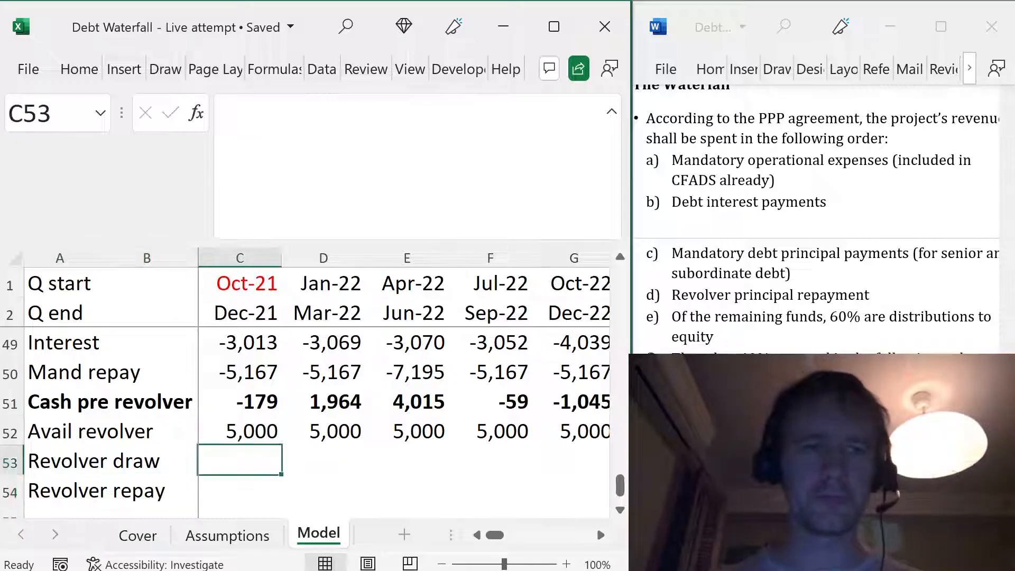
# - Enter =IF(C51<0,MIN(-C51,C52),0) in C53 as the first quarter's Revolver draw
pyautogui.write('=')
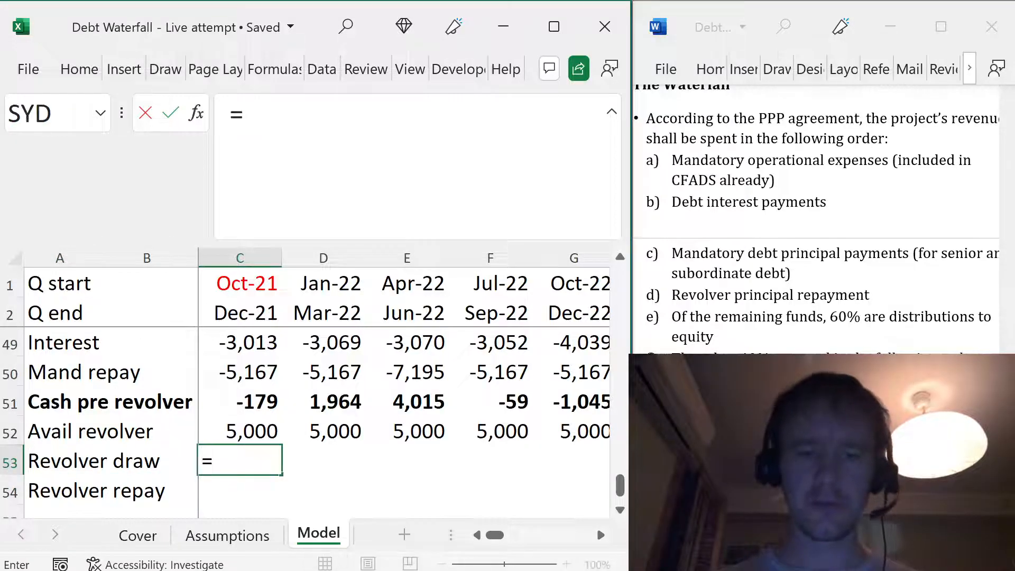
pyautogui.write('i')
pyautogui.press('Tab')
pyautogui.press('Up')
pyautogui.press('Up')
pyautogui.write('<0,')
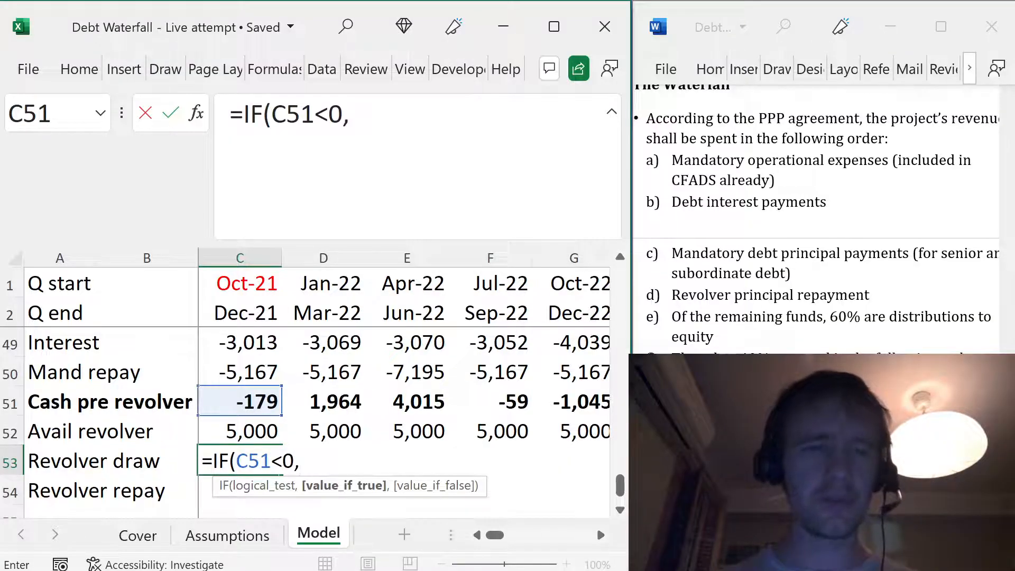
pyautogui.write('min')
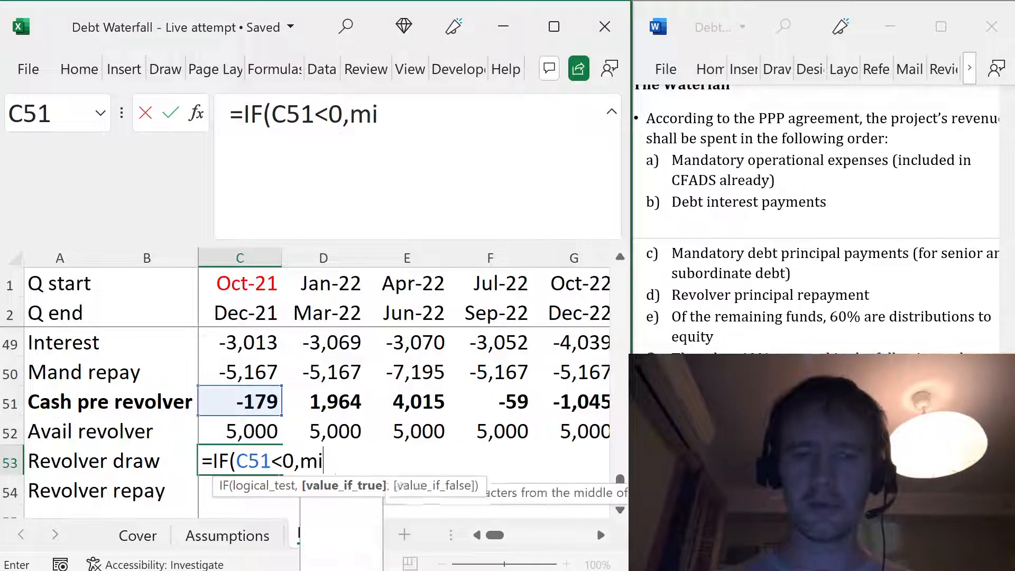
pyautogui.press('Tab')
pyautogui.write('-')
pyautogui.press('Up')
pyautogui.press('Up')
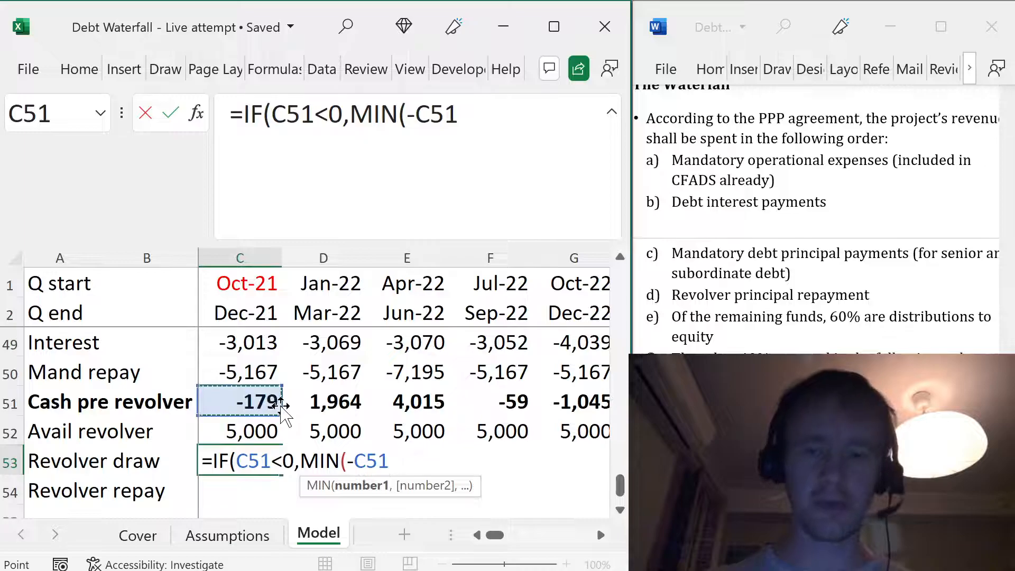
pyautogui.write(',')
pyautogui.press('Up')
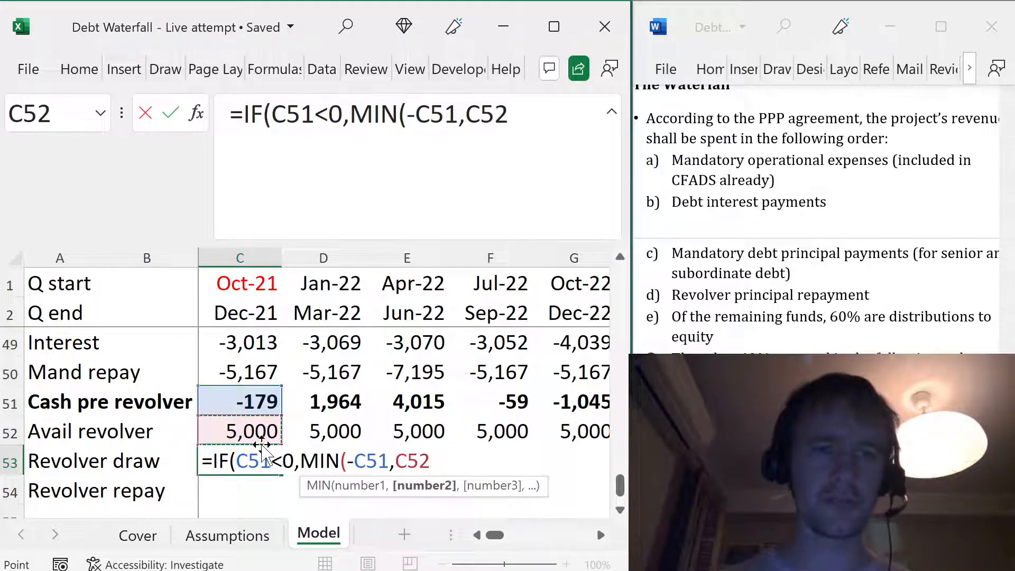
pyautogui.write('),0)')
pyautogui.hotkey('ctrl', 'Return')
# - Paste only the formatting of C52 onto C53 and the cells beneath it down to row 62
pyautogui.press('Up')
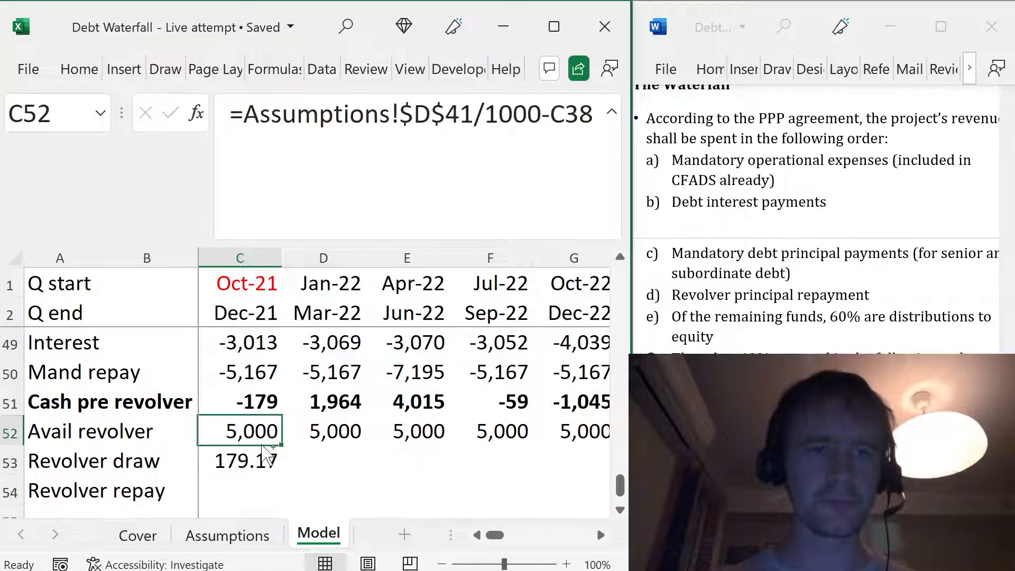
pyautogui.hotkey('ctrl', 'c')
pyautogui.press('Down')
pyautogui.hotkey('ctrl', 'alt', 'v')
pyautogui.press('t')
pyautogui.press('Return')
pyautogui.hotkey('shift', 'Down')
pyautogui.hotkey('shift', 'Down')
pyautogui.hotkey('shift', 'Down')
pyautogui.hotkey('shift', 'Down')
pyautogui.hotkey('shift', 'Down')
pyautogui.hotkey('shift', 'Down')
pyautogui.hotkey('shift', 'Down')
pyautogui.hotkey('shift', 'Down')
pyautogui.hotkey('shift', 'Down')
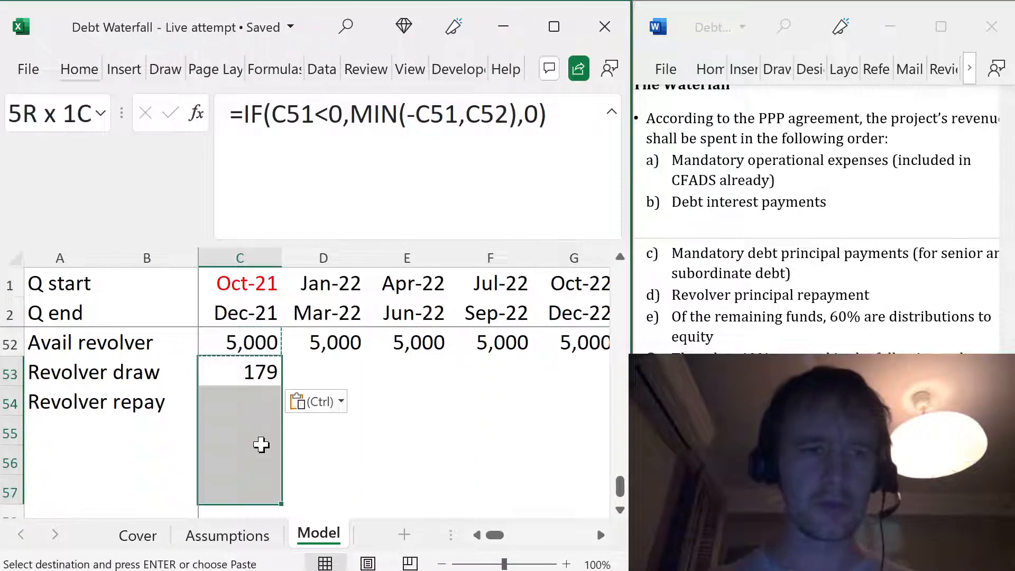
pyautogui.hotkey('ctrl', 'alt', 'v')
pyautogui.press('t')
pyautogui.press('Return')
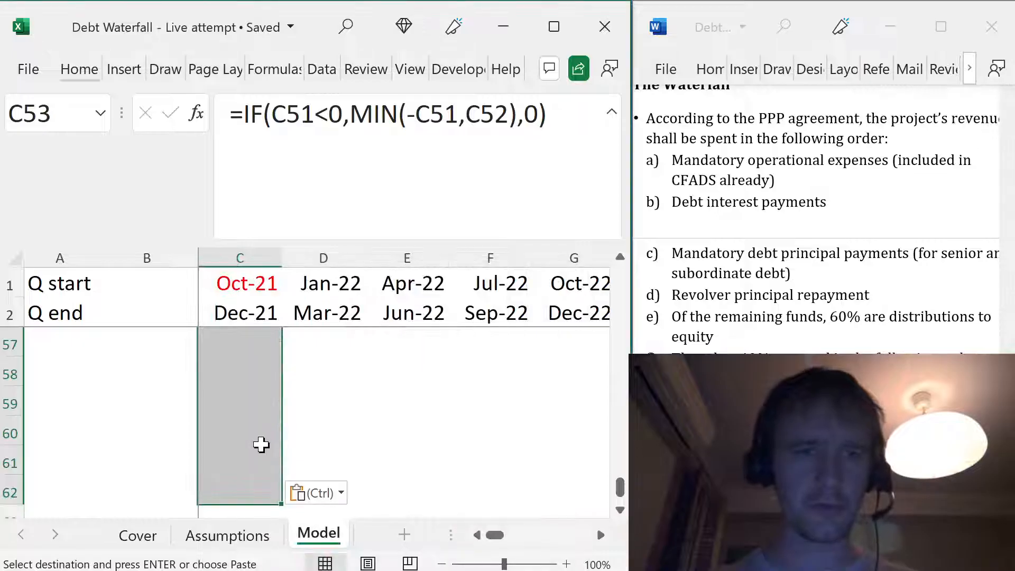
# - Fill the Revolver draw formula from C53 across all quarters of row 53
pyautogui.hotkey('ctrl', 'shift', 'Right')
pyautogui.press('Return')
pyautogui.press('Escape')
pyautogui.press('Up')
pyautogui.press('Left')
pyautogui.press('Right')
pyautogui.press('Down')
pyautogui.press('Down')
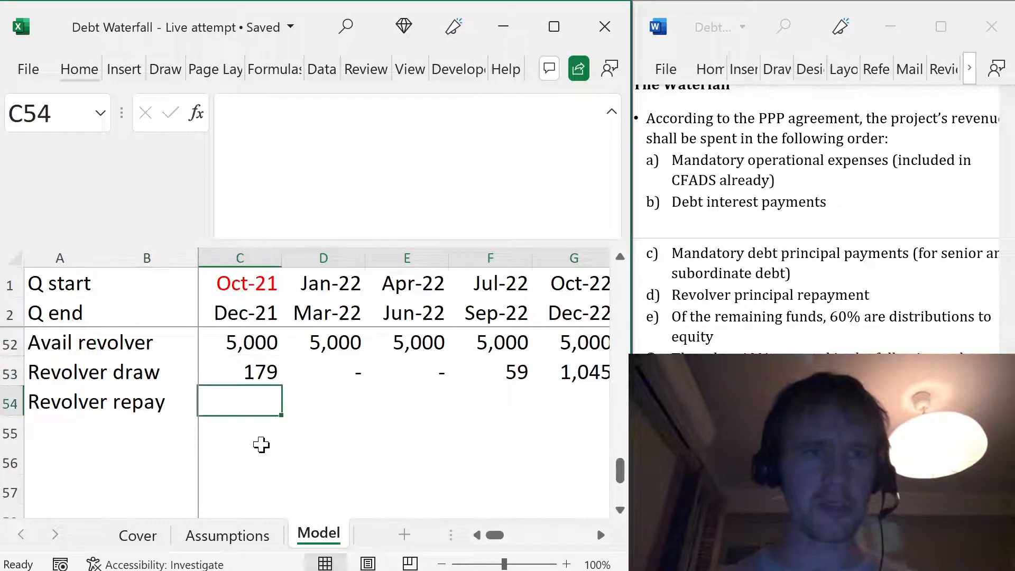
# - Enter =IF(C51>0,MIN(C38,C51),0) in C54 as the first quarter's Revolver repay
pyautogui.press('Up')
pyautogui.press('Up')
pyautogui.press('Down')
pyautogui.press('Down')
pyautogui.hotkey('shift', 'Up')
pyautogui.hotkey('shift', 'Up')
pyautogui.hotkey('shift', 'Up')
pyautogui.hotkey('shift', 'Up')
pyautogui.hotkey('shift', 'Up')
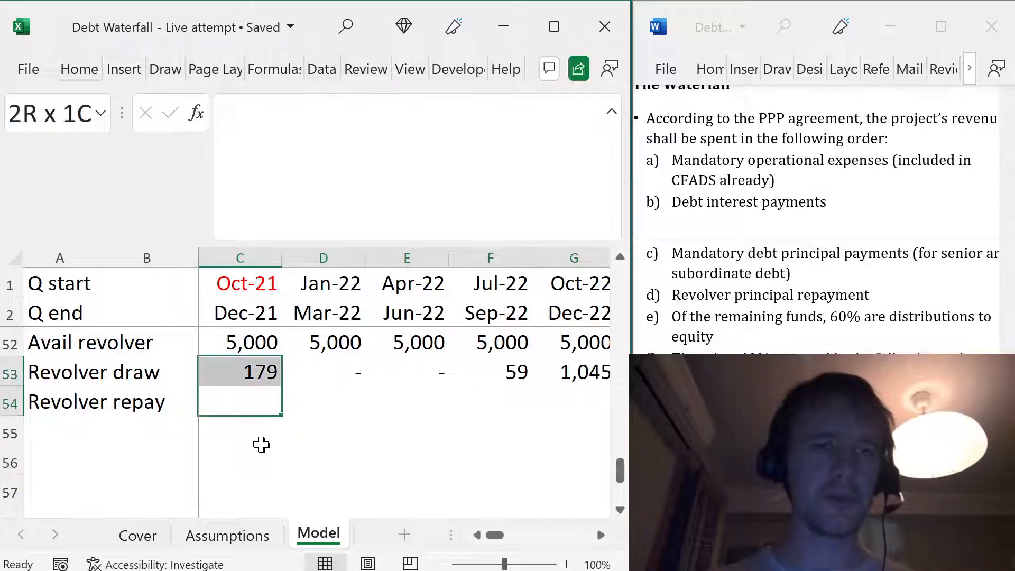
pyautogui.press('Left')
pyautogui.press('Right')
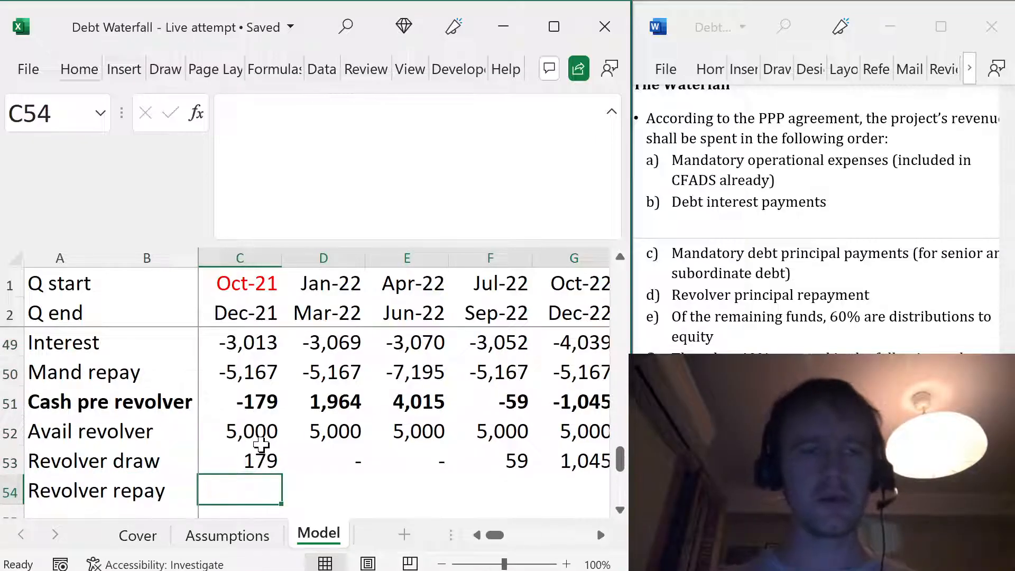
pyautogui.write('=if(')
pyautogui.press('Up')
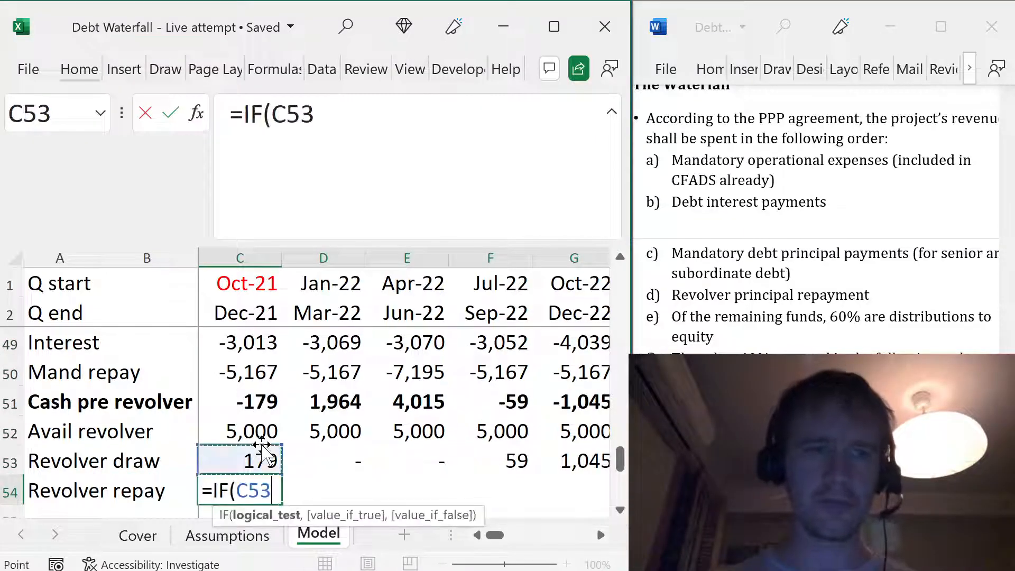
pyautogui.press('Up')
pyautogui.press('Up')
pyautogui.write('>0,min(')
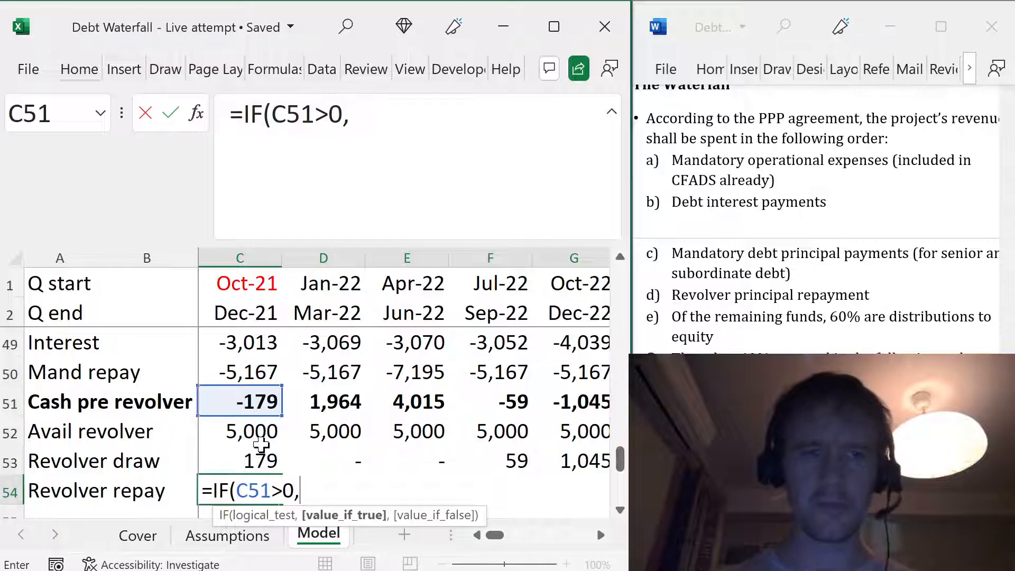
pyautogui.press('Up')
pyautogui.press('Up')
pyautogui.press('Up')
pyautogui.press('Up')
pyautogui.press('Up')
pyautogui.press('Up')
pyautogui.press('Up')
pyautogui.press('Up')
pyautogui.press('Up')
pyautogui.press('Up')
pyautogui.press('Up')
pyautogui.press('Up')
pyautogui.press('Up')
pyautogui.press('Up')
pyautogui.press('Up')
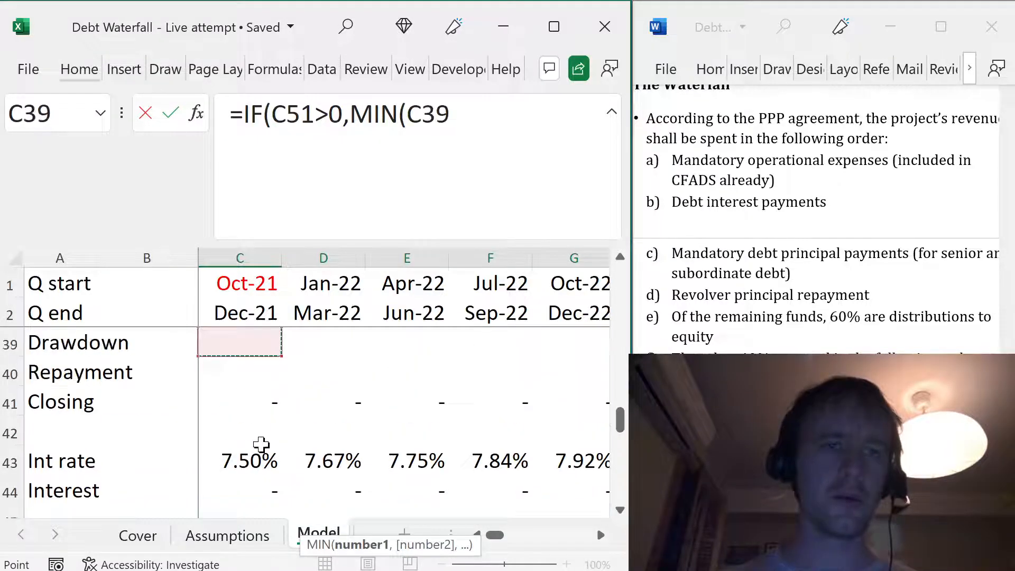
pyautogui.press('Up')
pyautogui.press('Up')
pyautogui.press('Up')
pyautogui.press('Down')
pyautogui.press('Down')
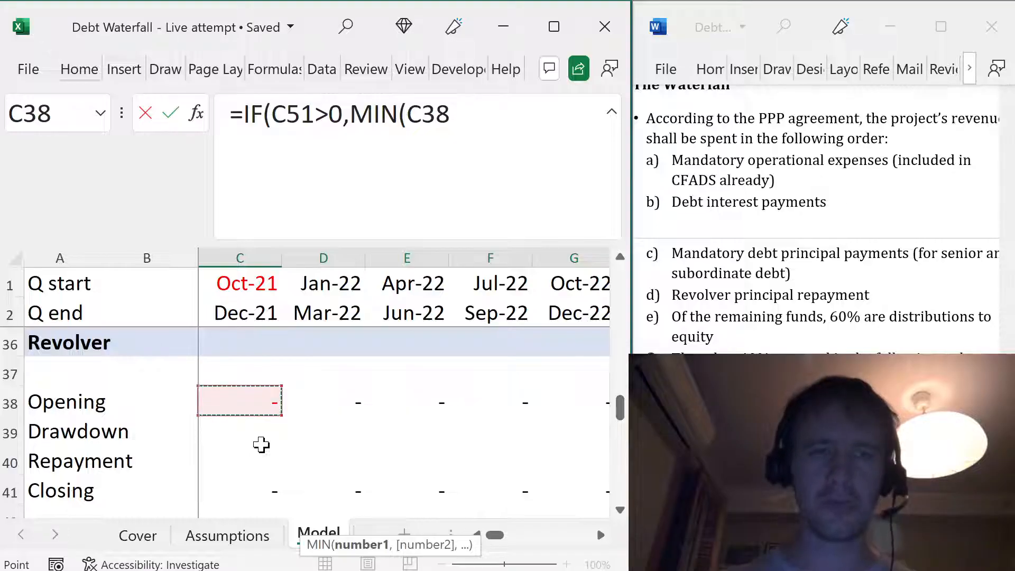
pyautogui.write(',')
pyautogui.press('Up')
pyautogui.press('Up')
pyautogui.press('Up')
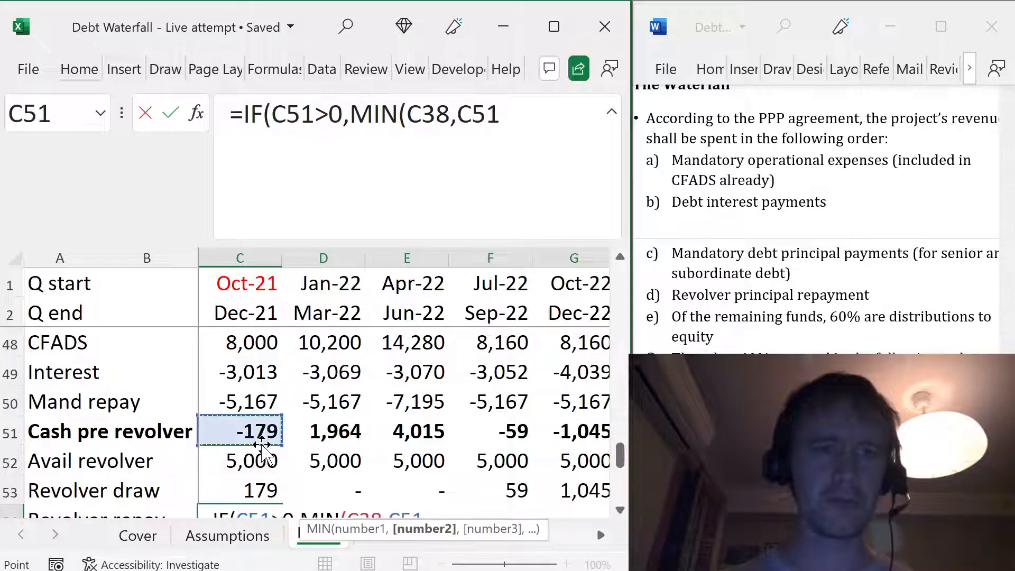
pyautogui.write('),0')
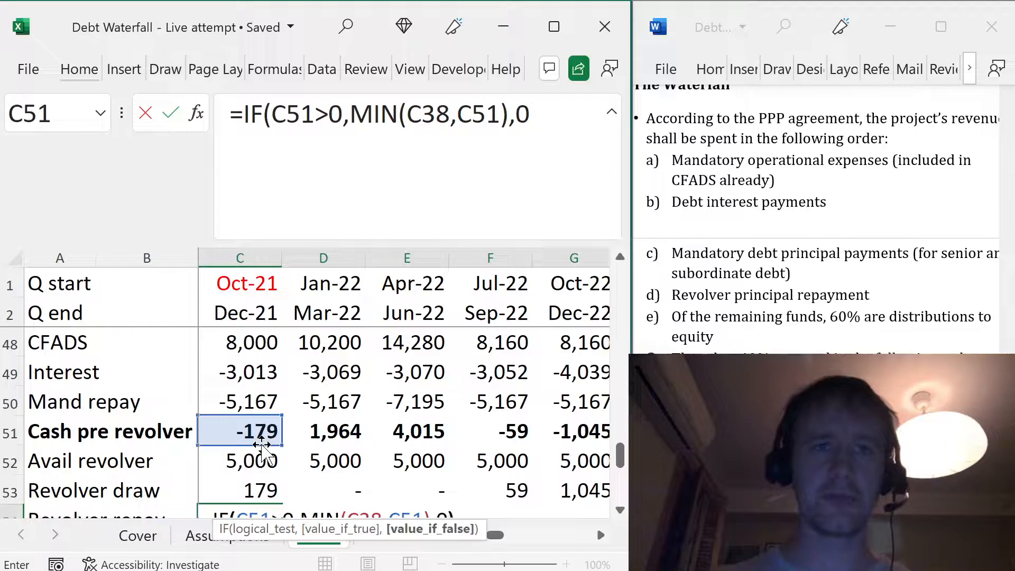
pyautogui.write(')')
pyautogui.hotkey('ctrl', 'Return')
# - Fill the Revolver repay formula from C54 across to the last quarter in column CD
pyautogui.scroll(-1, 264, 449)
pyautogui.hotkey('ctrl', 'shift', 'Right')
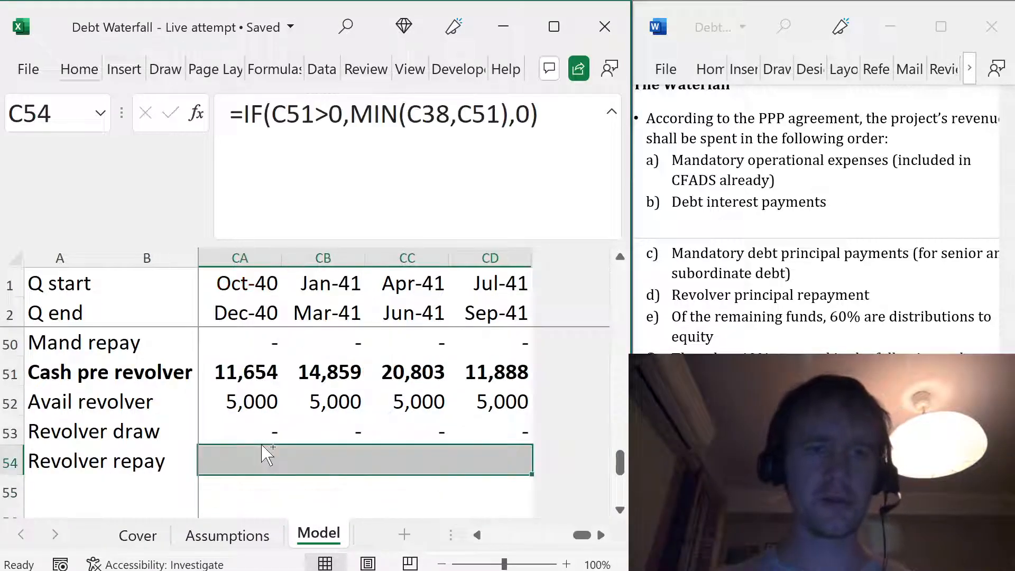
pyautogui.hotkey('ctrl', 'r')
pyautogui.press('Left')
pyautogui.press('Right')
pyautogui.press('Right')
pyautogui.press('Left')
pyautogui.press('Left')
pyautogui.press('Left')
# - Link the Revolver section's first-quarter Drawdown in C39 to the waterfall's draw with =-C53
pyautogui.click(261, 439)
pyautogui.scroll(2, 301, 315)
pyautogui.scroll(3, 302, 316)
pyautogui.click(268, 420)
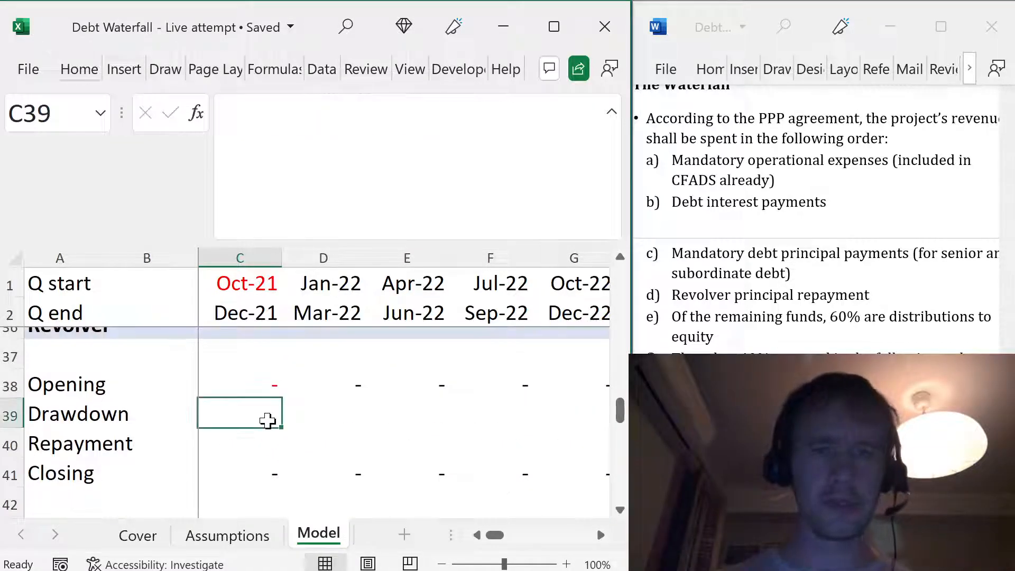
pyautogui.write('=')
pyautogui.press('Down')
pyautogui.press('Down')
pyautogui.press('Down')
pyautogui.press('Down')
pyautogui.press('Down')
pyautogui.press('Down')
pyautogui.press('Down')
pyautogui.press('Down')
pyautogui.press('Down')
pyautogui.press('Down')
pyautogui.press('Down')
pyautogui.press('Down')
pyautogui.press('Down')
pyautogui.press('Down')
pyautogui.press('Down')
pyautogui.hotkey('ctrl', 'Down')
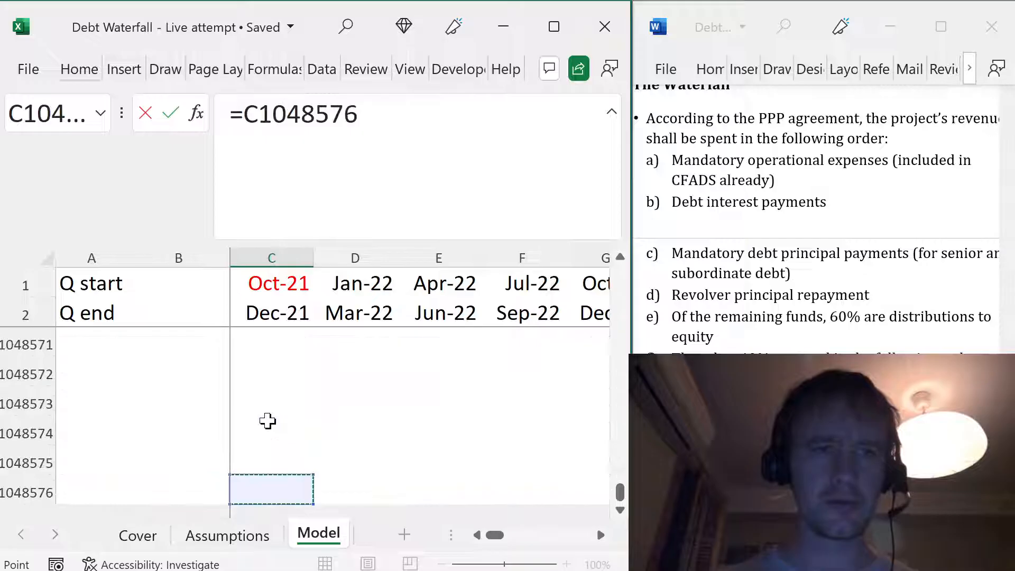
pyautogui.hotkey('ctrl', 'Up')
pyautogui.press('Up')
pyautogui.press('F2')
pyautogui.press('Home')
pyautogui.press('Right')
pyautogui.write('-')
pyautogui.hotkey('ctrl', 'Return')
# - Link Repayment in C40 to the negative of C54 and fill the Drawdown and Repayment rows across all quarters
pyautogui.press('Down')
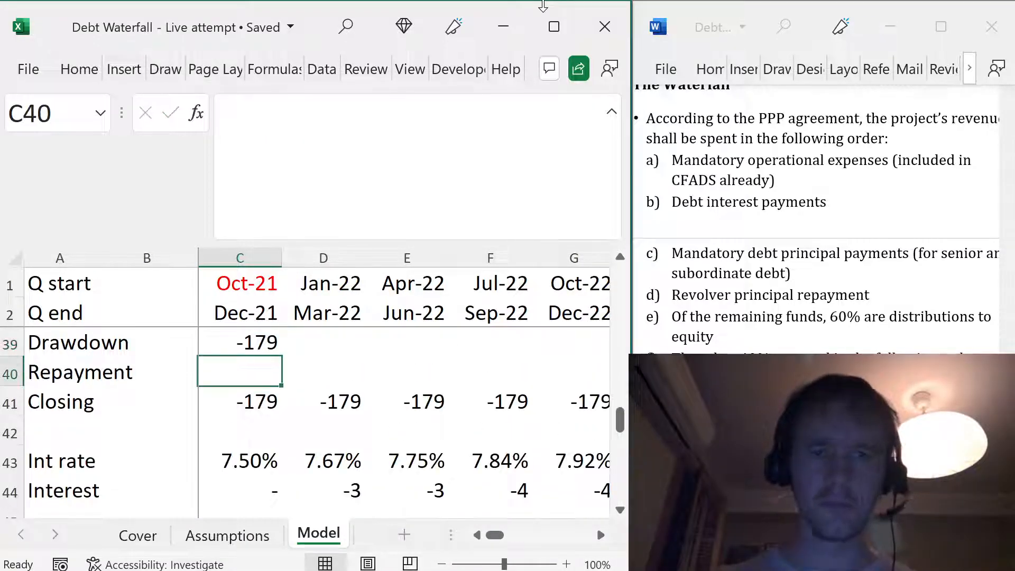
pyautogui.write('=-')
pyautogui.press('Escape')
pyautogui.press('Up')
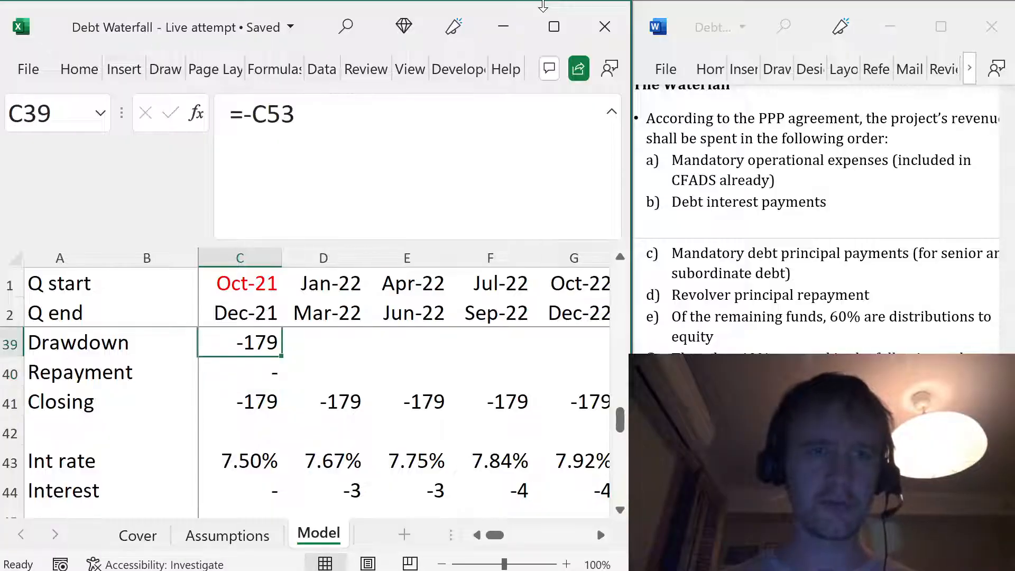
pyautogui.hotkey('shift', 'Down')
pyautogui.hotkey('shift', 'Right')
pyautogui.hotkey('ctrl', 'shift', 'Right')
pyautogui.hotkey('ctrl', 'r')
pyautogui.press('Left')
pyautogui.press('Right')
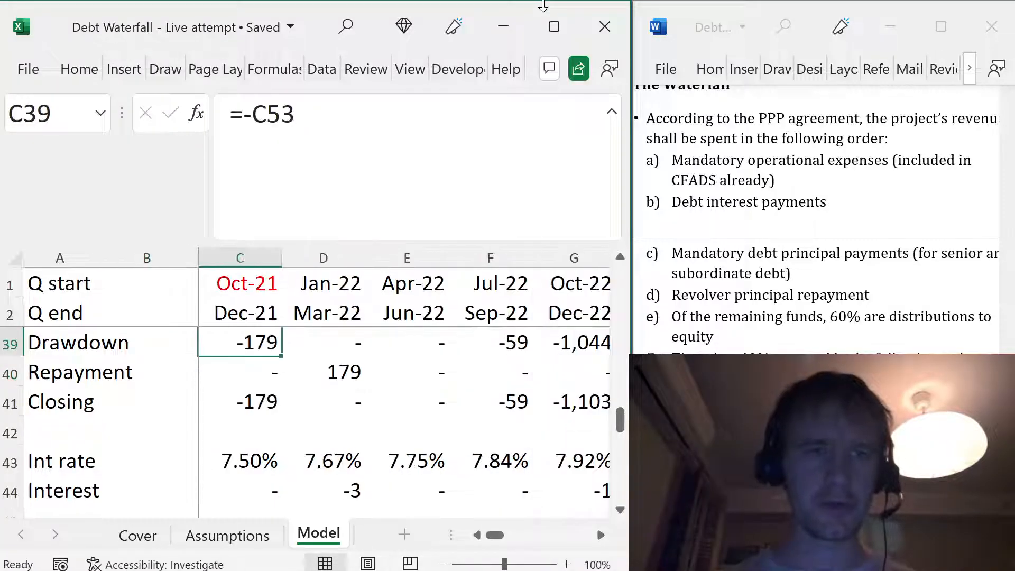
# - Check the second quarter's Avail revolver formula in D52 against the signs of the Revolver section's opening, drawdown, repayment and closing rows
pyautogui.hotkey('ctrl', 'Down')
pyautogui.hotkey('ctrl', 'Down')
pyautogui.hotkey('ctrl', 'Down')
pyautogui.hotkey('ctrl', 'Down')
pyautogui.hotkey('ctrl', 'Down')
pyautogui.press('Up')
pyautogui.press('Up')
pyautogui.press('Right')
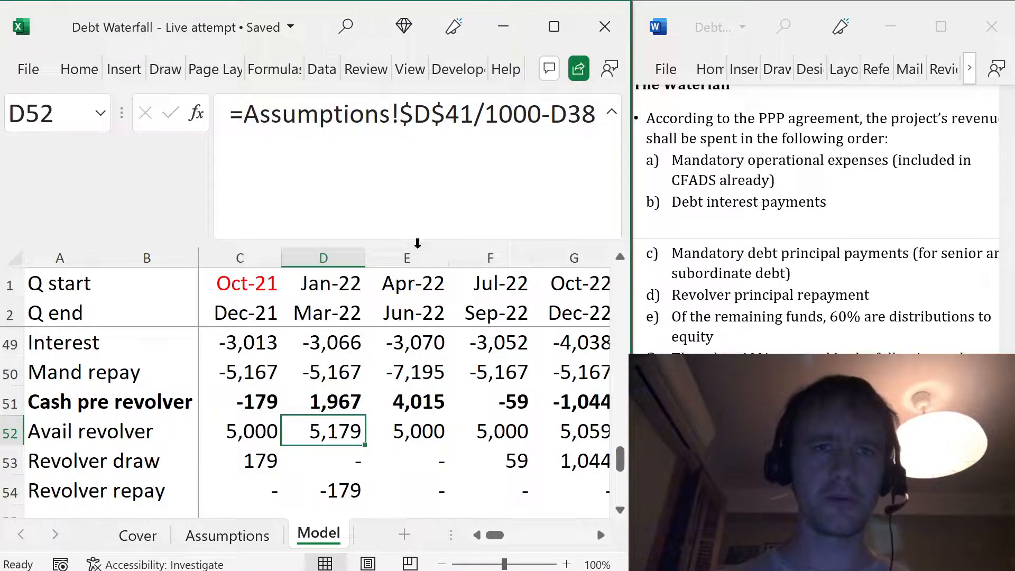
pyautogui.scroll(6, 375, 360)
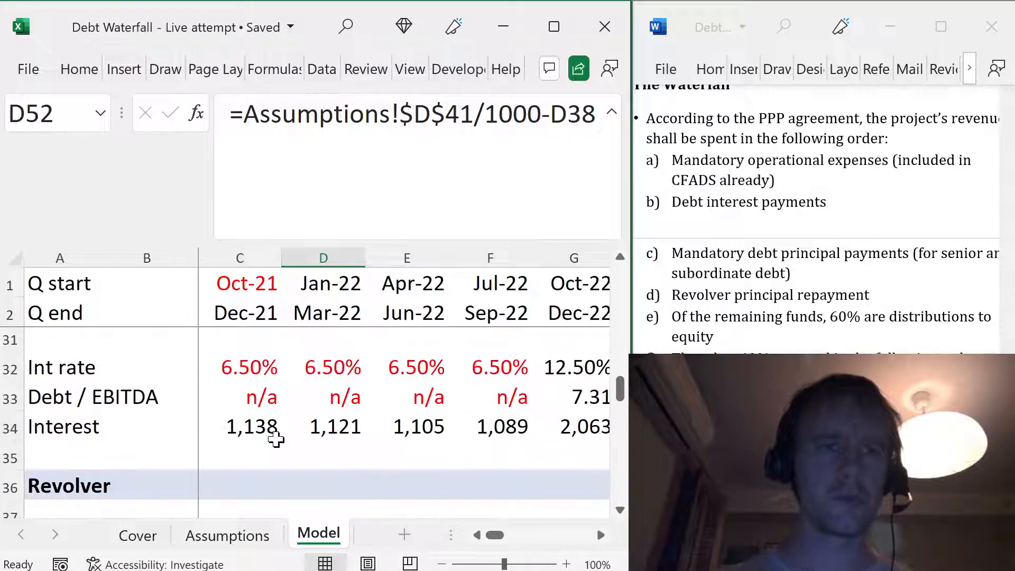
pyautogui.scroll(-2, 272, 446)
pyautogui.click(248, 377)
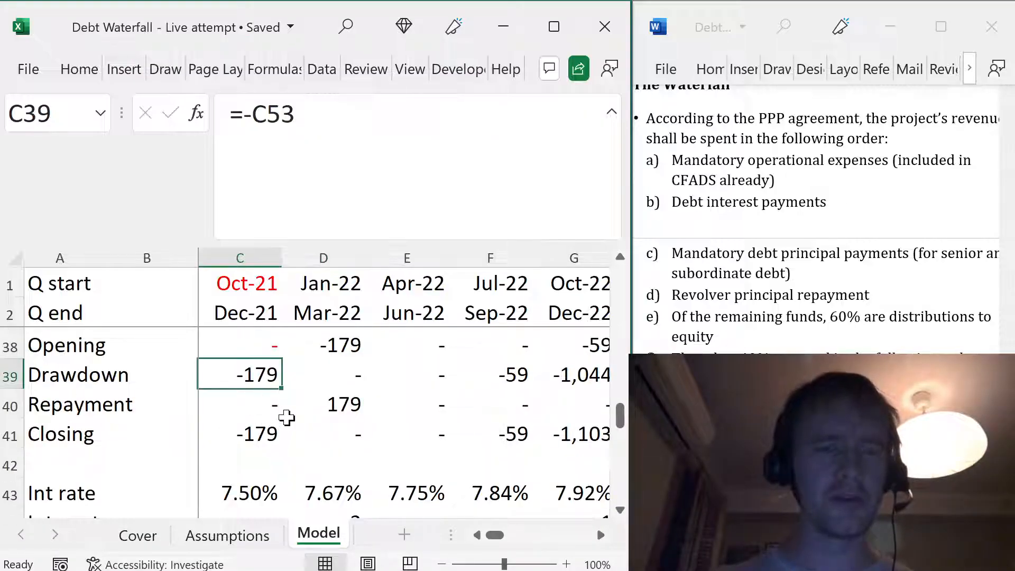
pyautogui.click(249, 429)
# - Remove the minus sign from the Drawdown link in C39, making it =C53, and from the Repayment link in C40
pyautogui.click(243, 372)
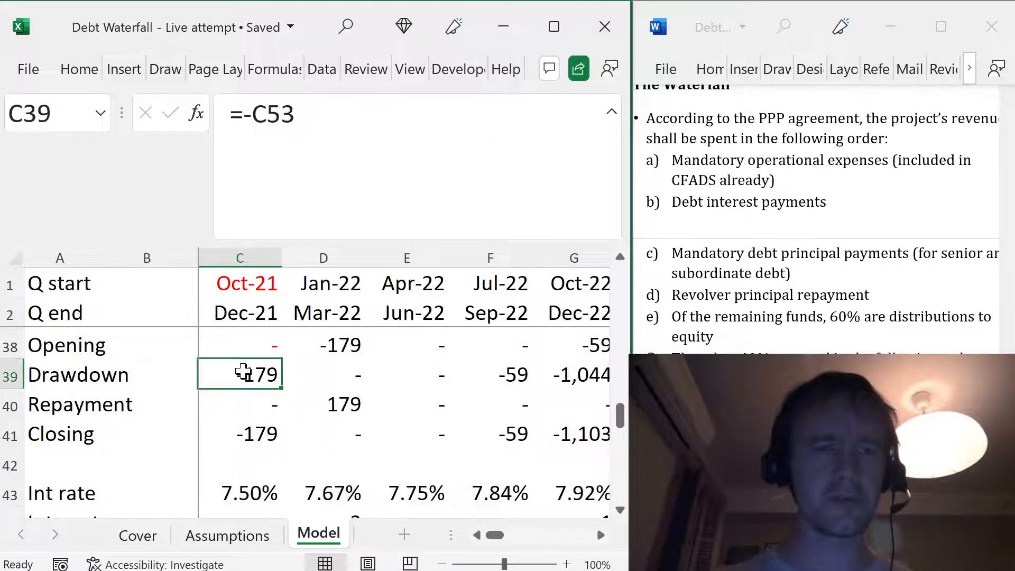
pyautogui.click(252, 233)
pyautogui.press('BackSpace')
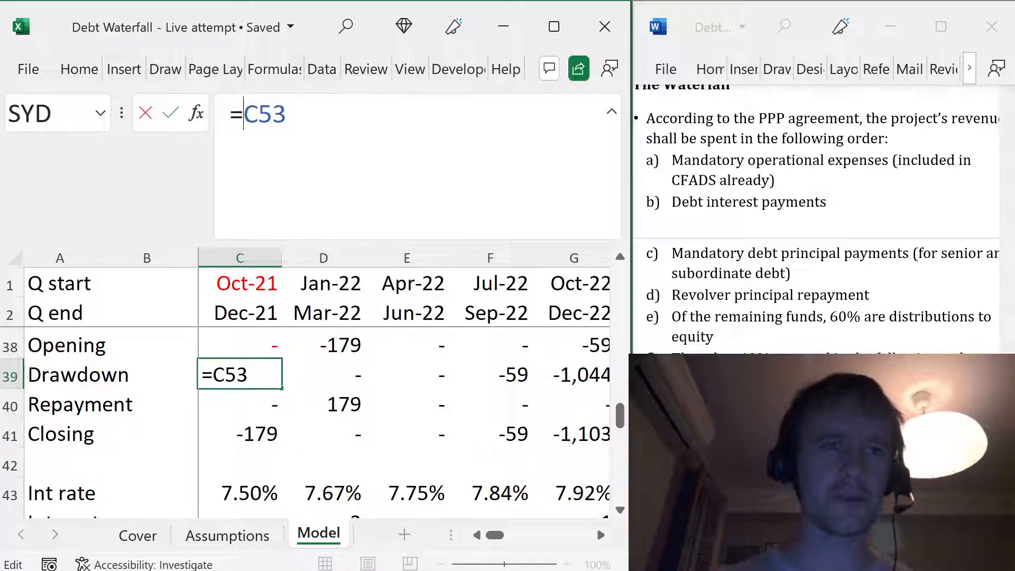
pyautogui.hotkey('ctrl', 'Return')
pyautogui.press('Down')
pyautogui.press('Up')
# - Fill the revised Drawdown and Repayment links from C39:C40 across all quarters
pyautogui.hotkey('shift', 'Down')
pyautogui.hotkey('shift', 'Down')
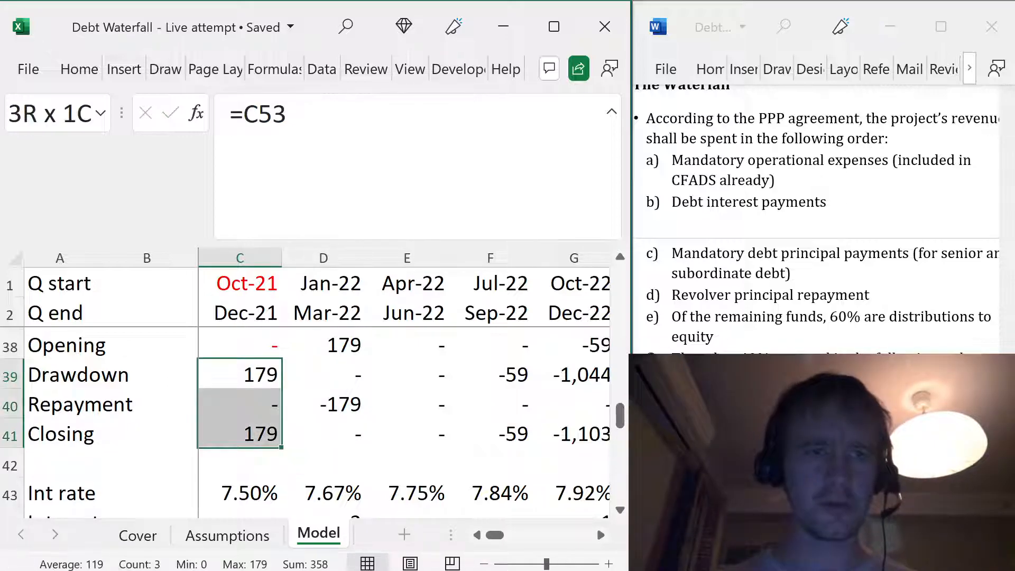
pyautogui.hotkey('shift', 'Up')
pyautogui.hotkey('ctrl', 'shift', 'Right')
pyautogui.hotkey('ctrl', 'r')
pyautogui.press('Left')
pyautogui.press('Right')
pyautogui.press('Right')
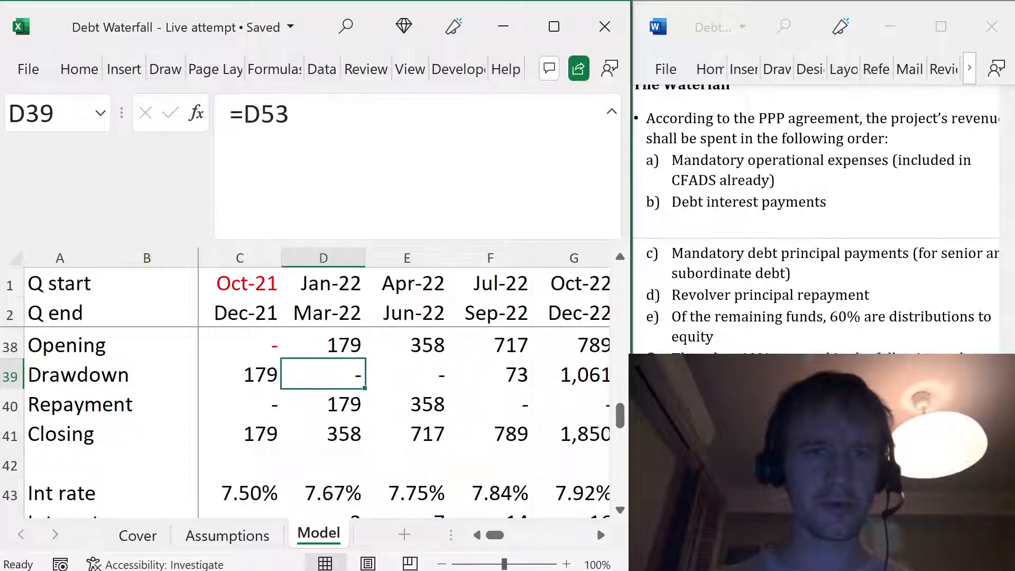
# - Check the Revolver section's Drawdown, Repayment and Closing rows against the revolver rows in the Waterfall section
pyautogui.press('Left')
pyautogui.hotkey('ctrl', 'Right')
pyautogui.press('Down')
pyautogui.press('Down')
pyautogui.press('Up')
pyautogui.press('Up')
pyautogui.hotkey('ctrl', 'Left')
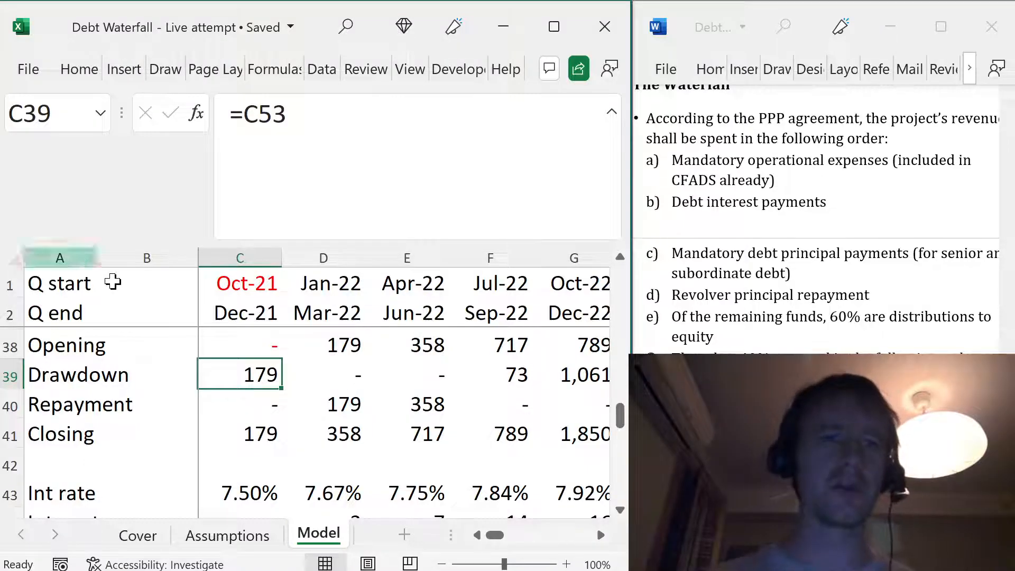
pyautogui.click(251, 425)
pyautogui.click(248, 372)
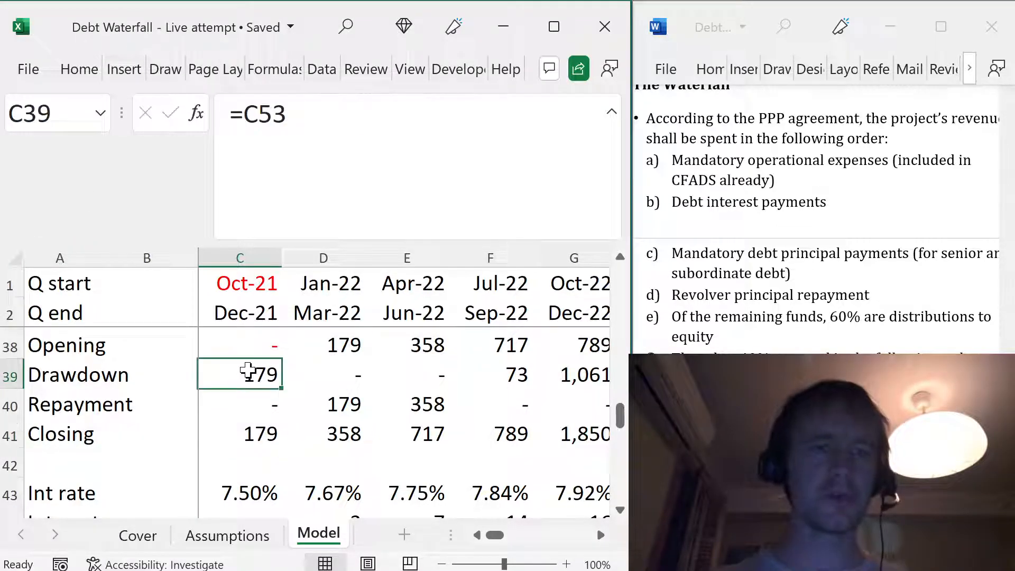
pyautogui.click(257, 426)
pyautogui.scroll(-5, 306, 417)
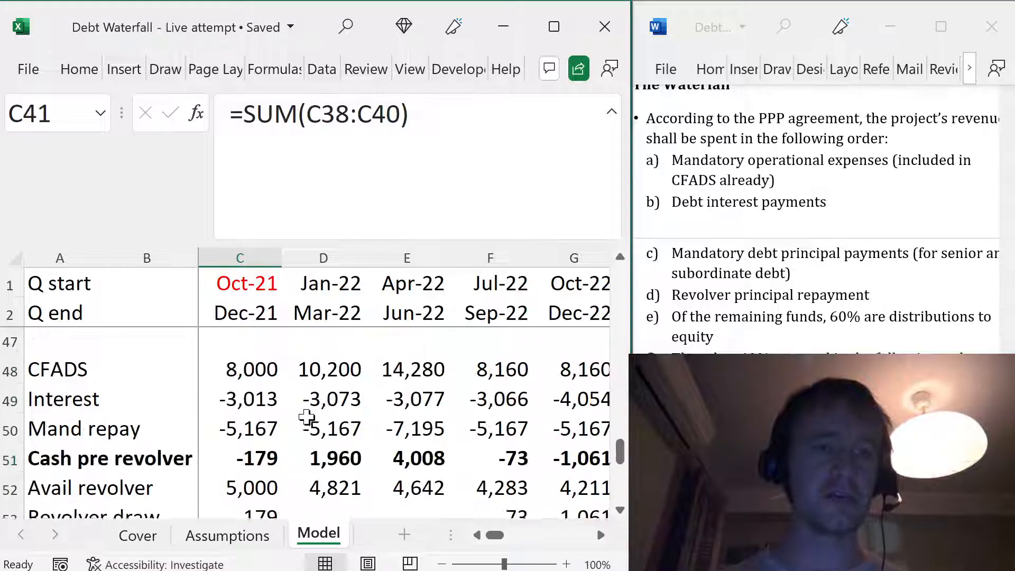
pyautogui.scroll(1, 307, 418)
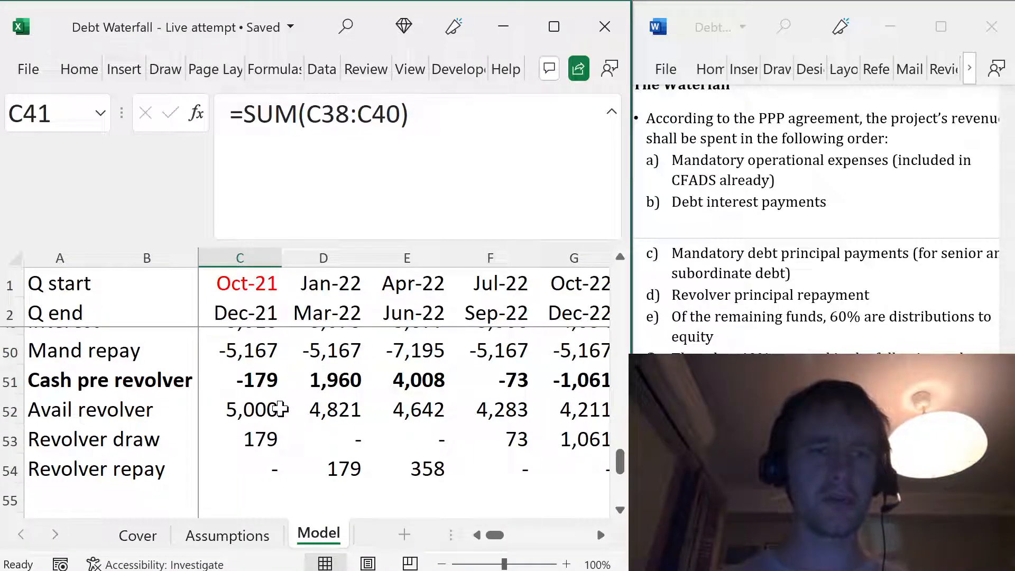
pyautogui.scroll(4, 280, 408)
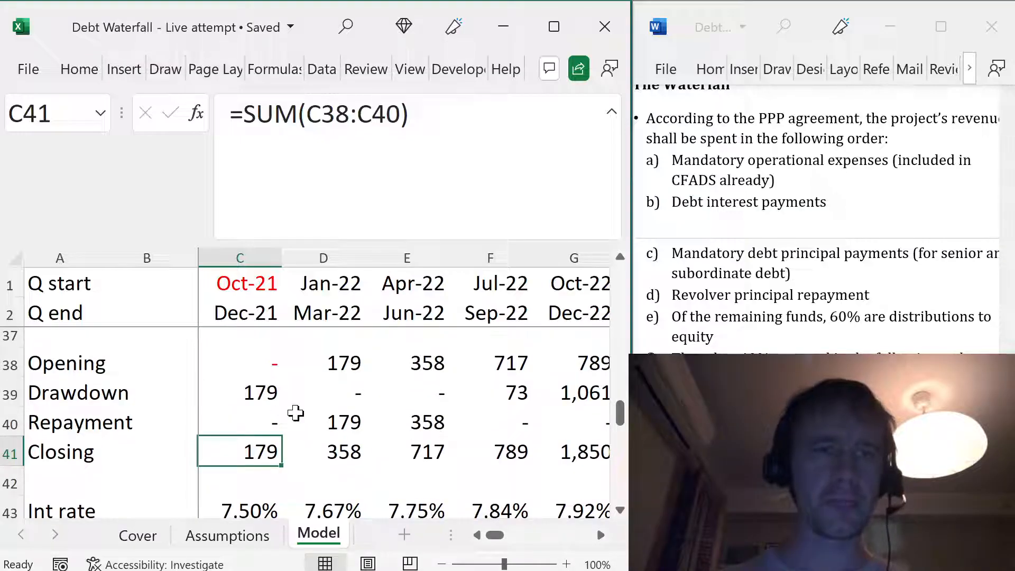
# - Negate the MIN term in the Revolver repay row, making C54 =IF(C51>0,-MIN(C38,C51),0), and apply it across all quarters
pyautogui.click(324, 423)
pyautogui.scroll(-6, 325, 423)
pyautogui.scroll(2, 325, 423)
pyautogui.scroll(-1, 324, 423)
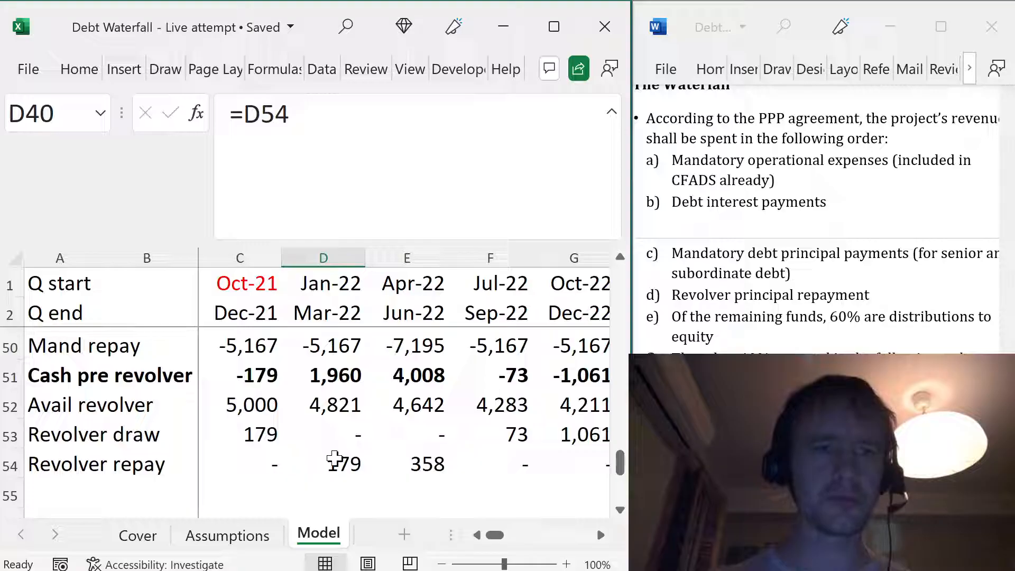
pyautogui.click(334, 459)
pyautogui.click(254, 458)
pyautogui.hotkey('ctrl', 'shift', 'Right')
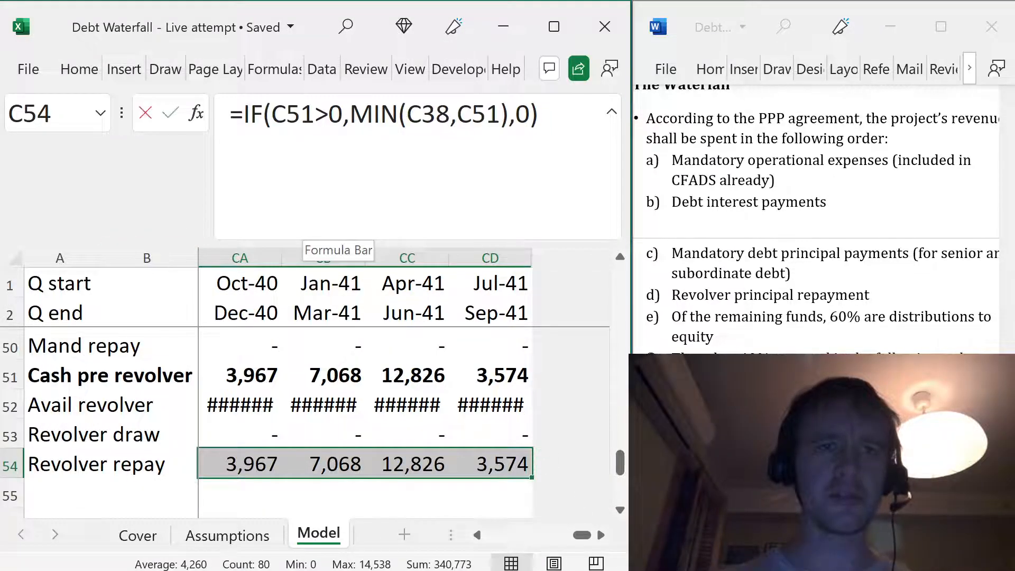
pyautogui.click(349, 141)
pyautogui.write('-')
pyautogui.hotkey('ctrl', 'Return')
pyautogui.press('Left')
pyautogui.press('Left')
pyautogui.press('Right')
pyautogui.press('Right')
# - Check the second quarter's available revolver, cash pre revolver and repayment formulas against the Revolver section's balances
pyautogui.scroll(2, 301, 450)
pyautogui.scroll(-3, 302, 450)
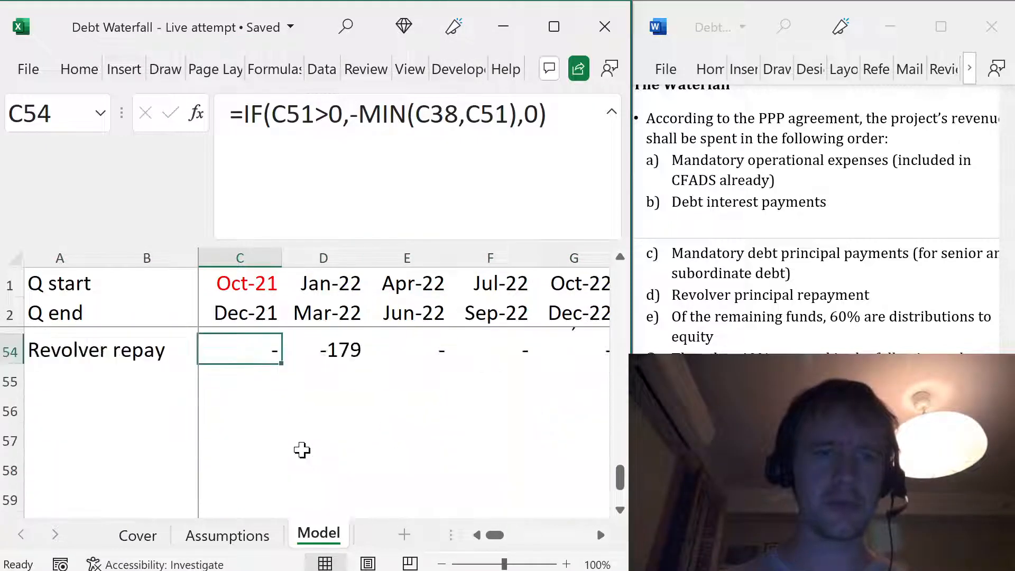
pyautogui.scroll(2, 291, 442)
pyautogui.click(257, 473)
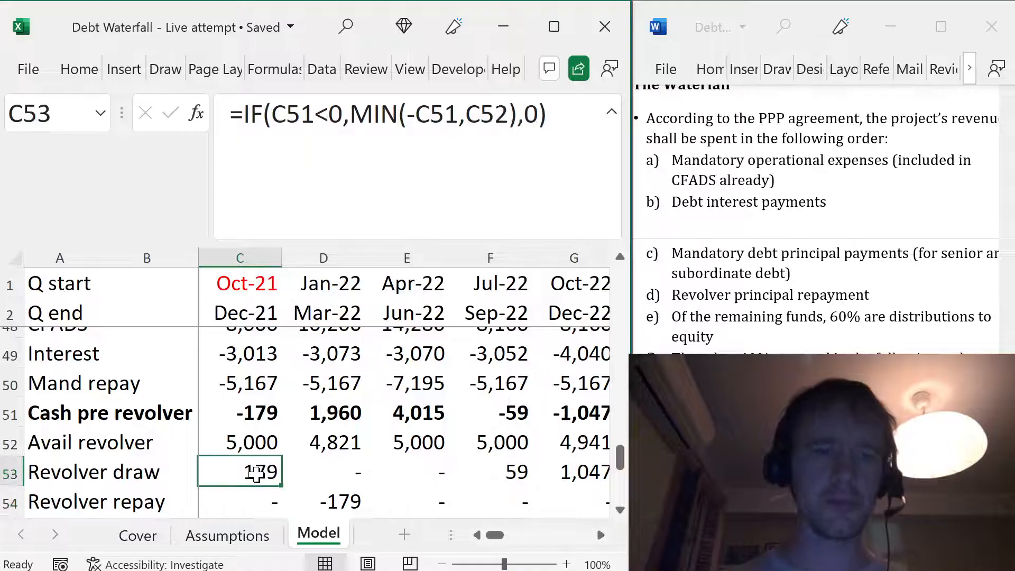
pyautogui.click(318, 436)
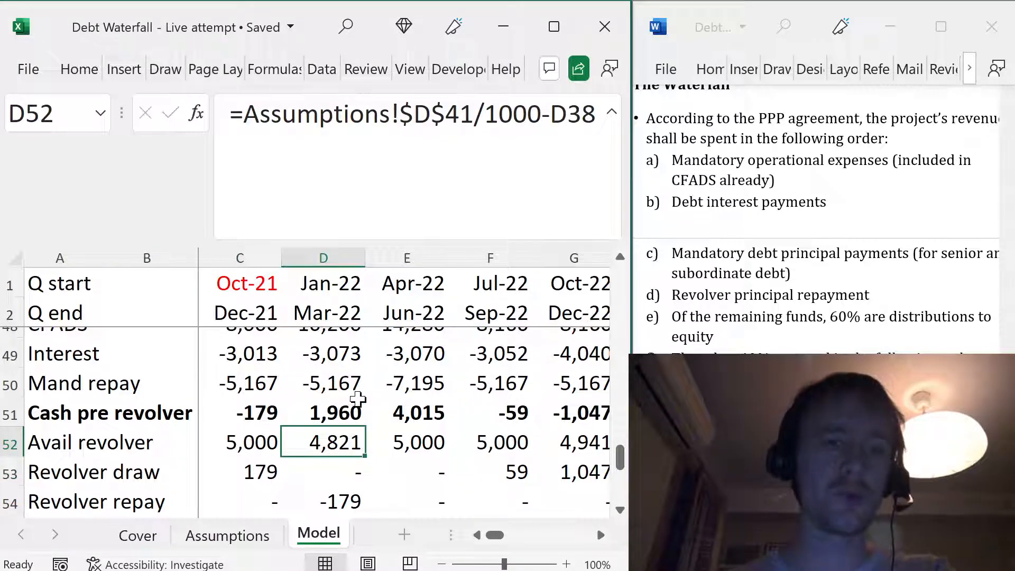
pyautogui.scroll(5, 358, 399)
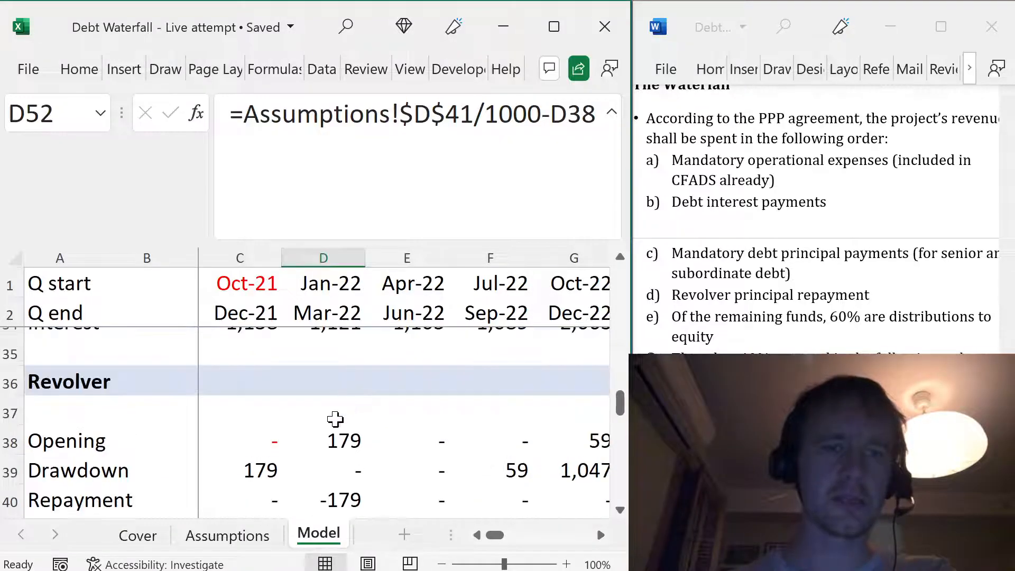
pyautogui.scroll(-2, 340, 442)
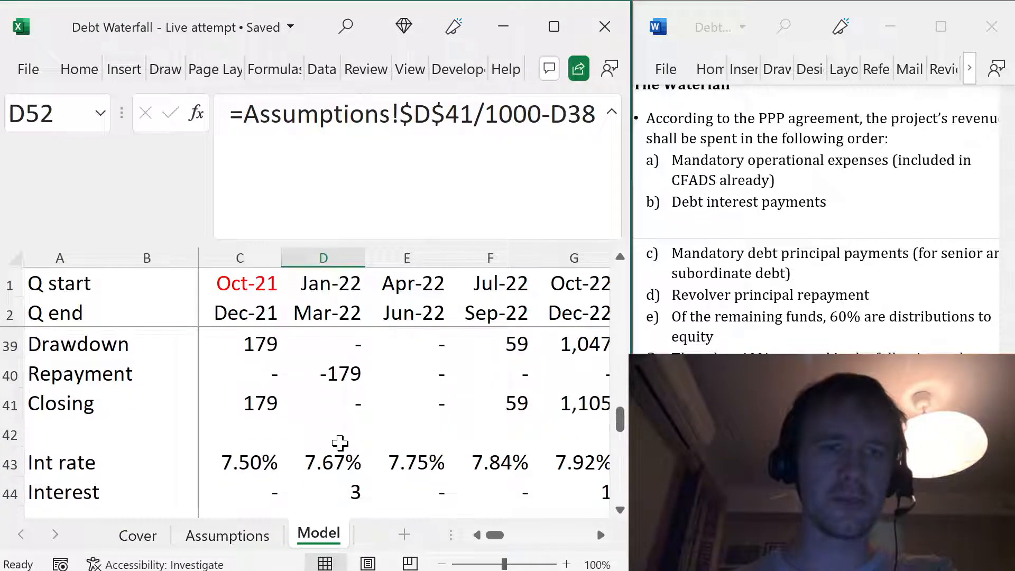
pyautogui.scroll(-2, 375, 417)
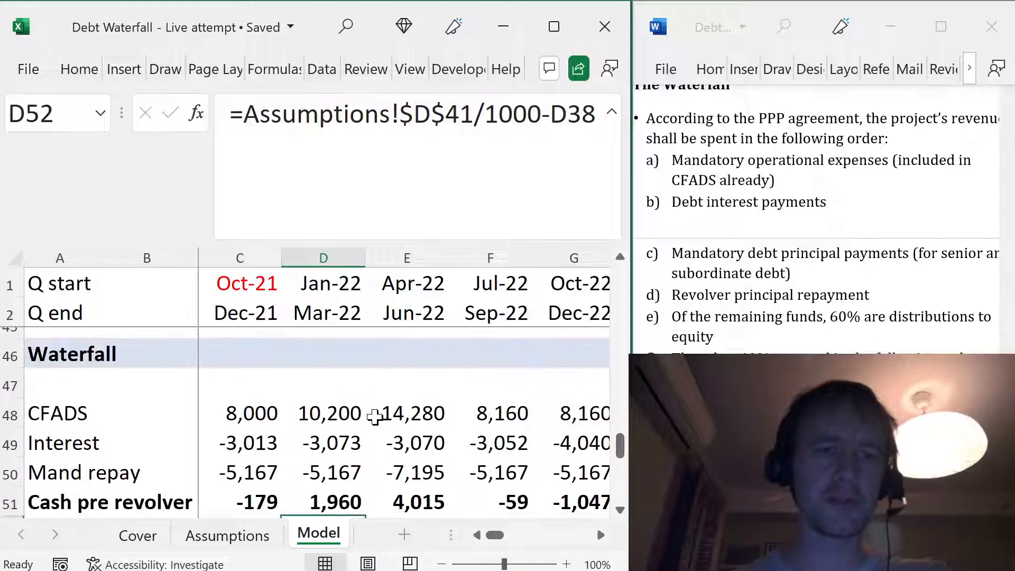
pyautogui.scroll(-1, 375, 417)
pyautogui.scroll(3, 375, 417)
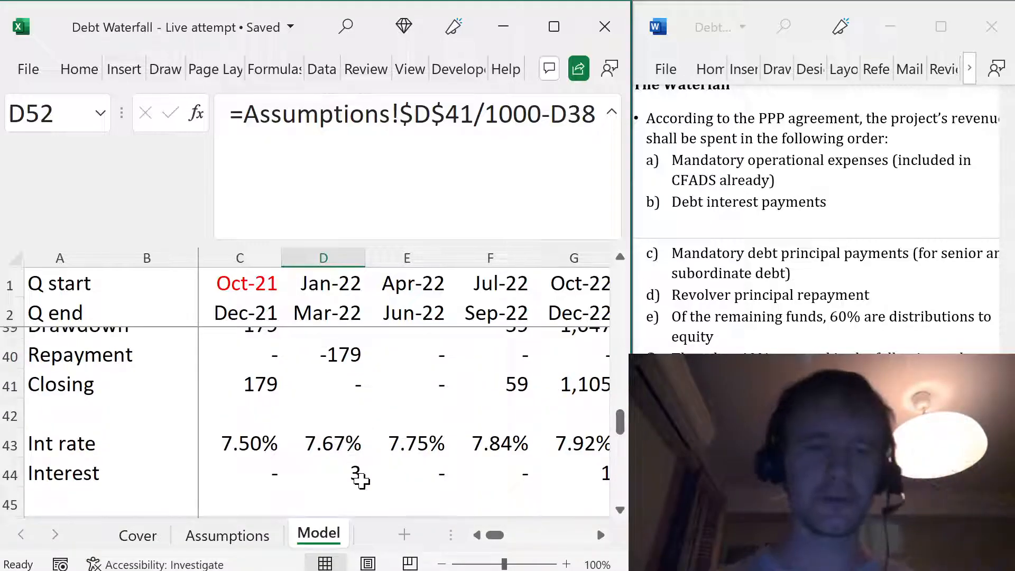
pyautogui.scroll(-4, 360, 477)
pyautogui.scroll(1, 361, 480)
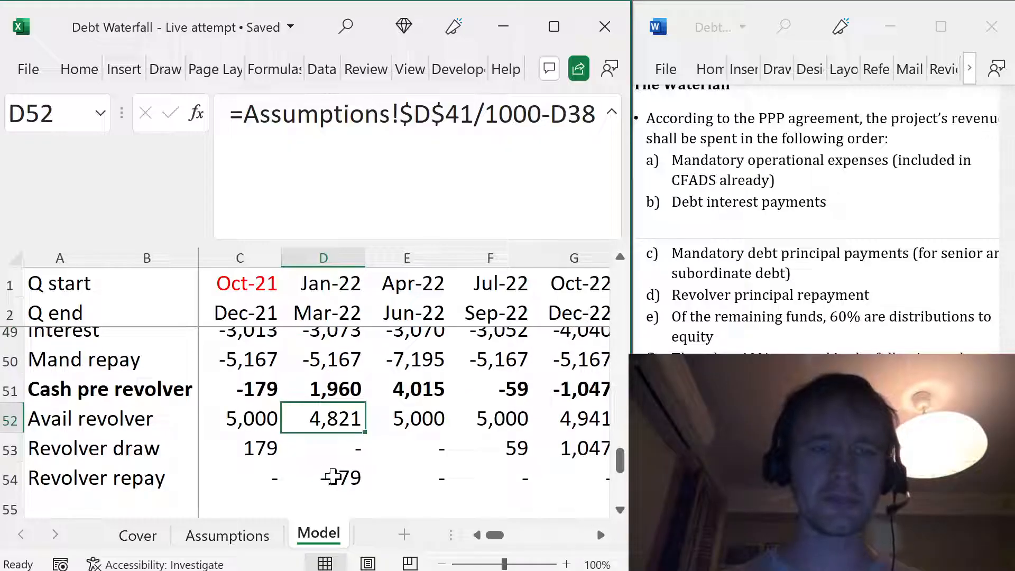
pyautogui.click(321, 377)
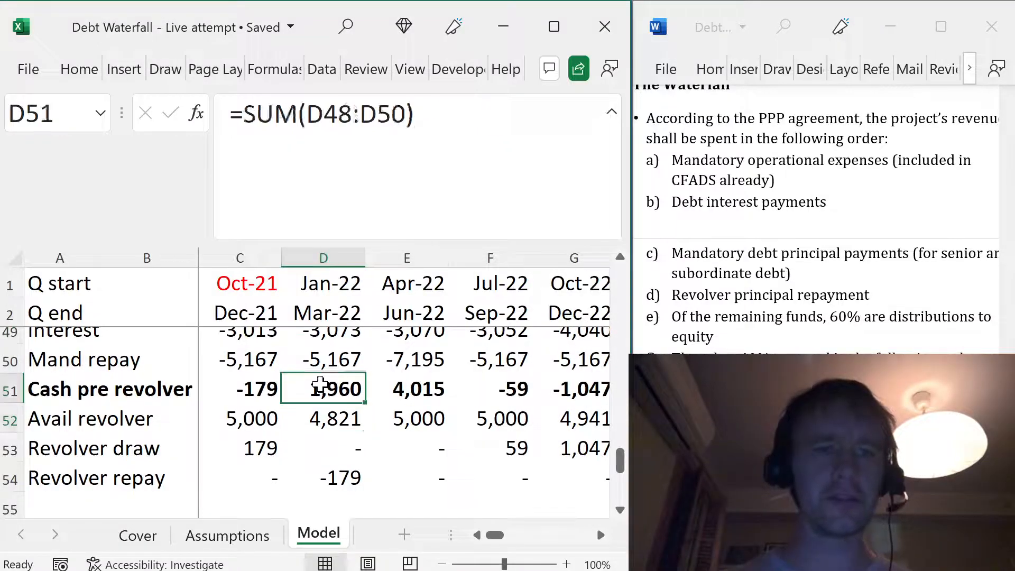
pyautogui.click(301, 485)
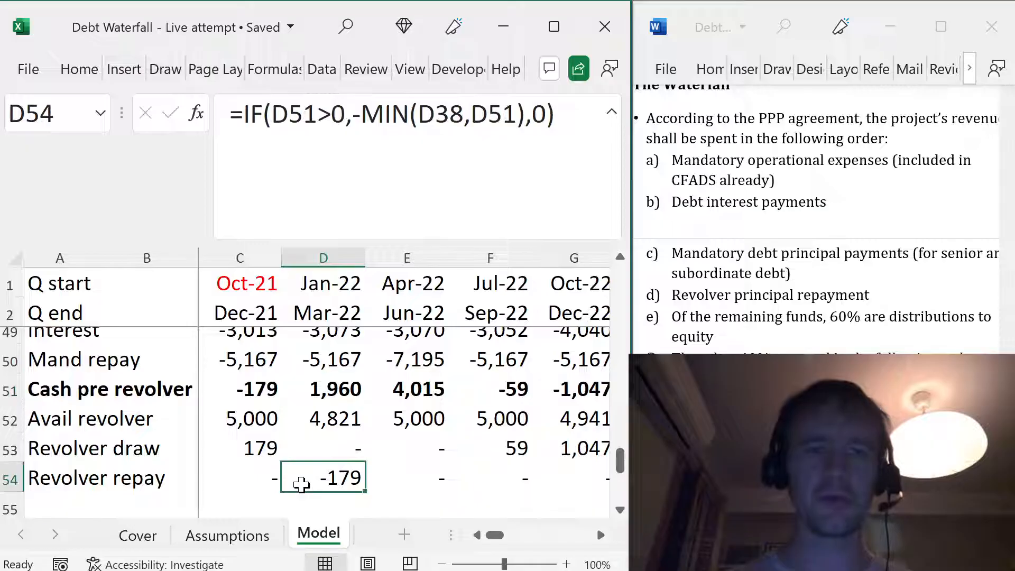
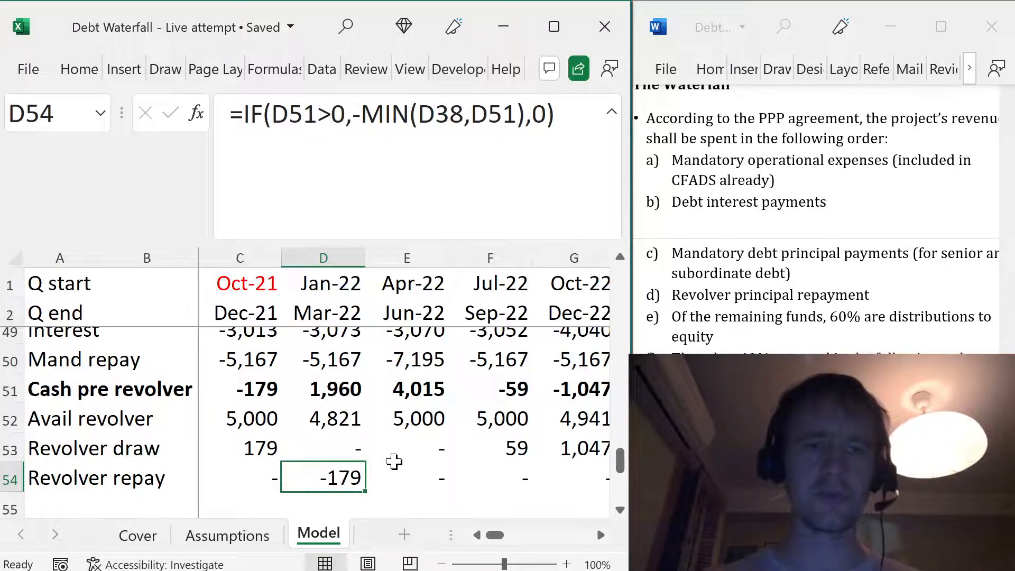
# - Examine the Revolver draw row against cash pre revolver for the quarters from Jul-22 to Oct-23
pyautogui.click(505, 385)
pyautogui.click(506, 448)
pyautogui.press('Right')
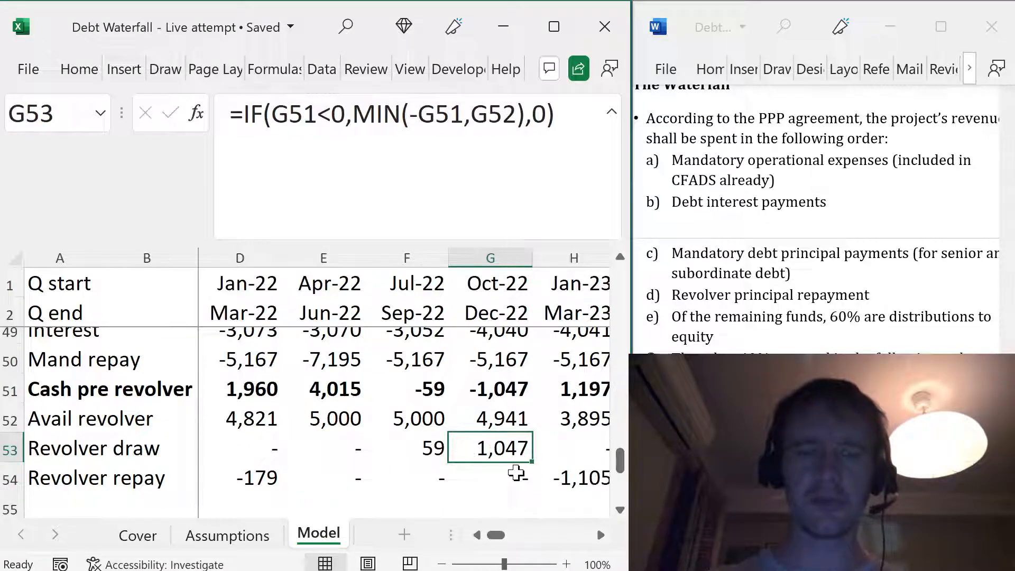
pyautogui.click(563, 467)
pyautogui.click(566, 464)
pyautogui.press('Right')
pyautogui.press('Right')
pyautogui.press('Right')
pyautogui.press('Left')
pyautogui.press('Left')
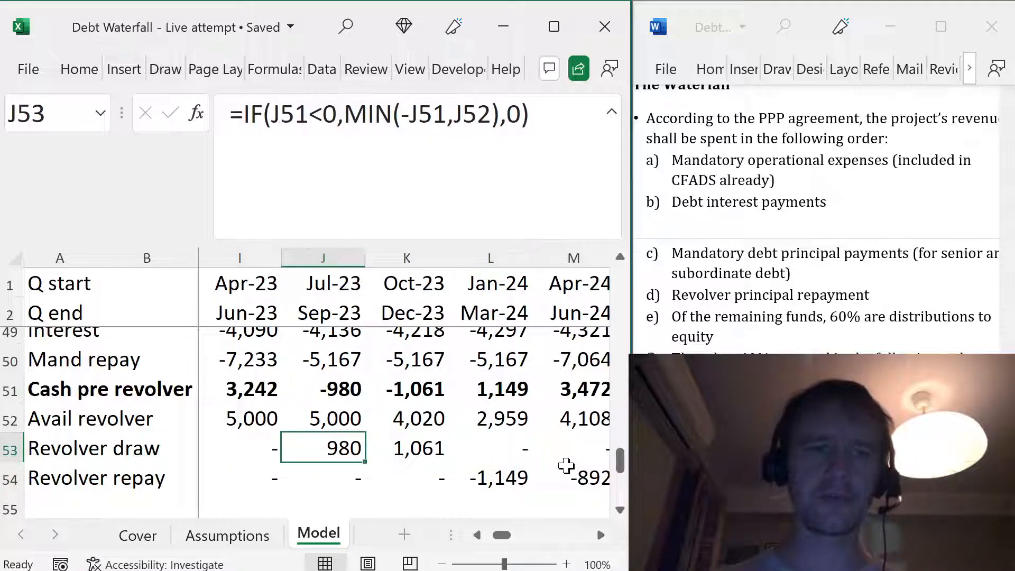
pyautogui.hotkey('shift', 'Right')
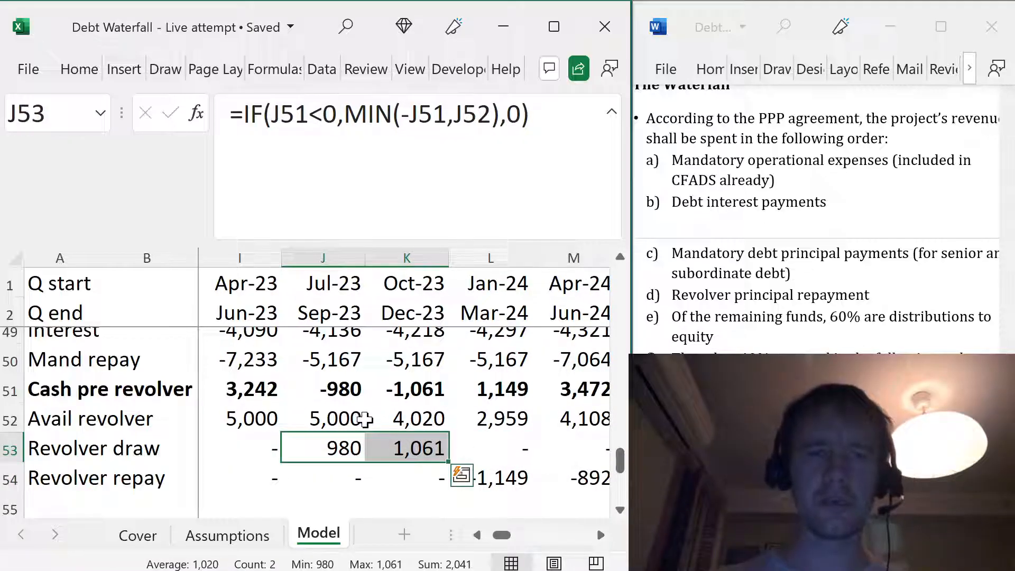
pyautogui.hotkey('ctrl', 'space')
pyautogui.hotkey('shift', 'BackSpace')
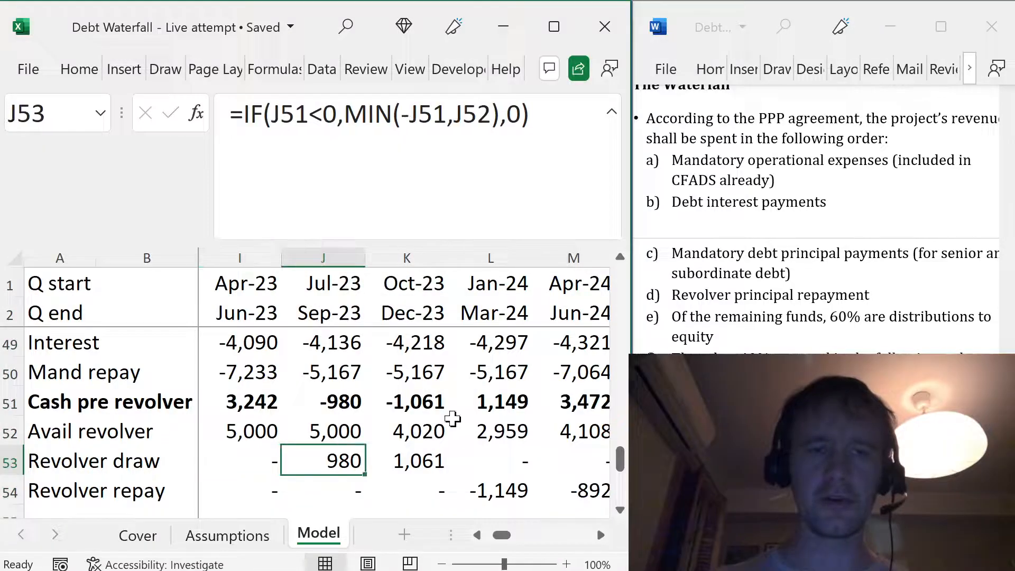
pyautogui.hotkey('shift', 'Right')
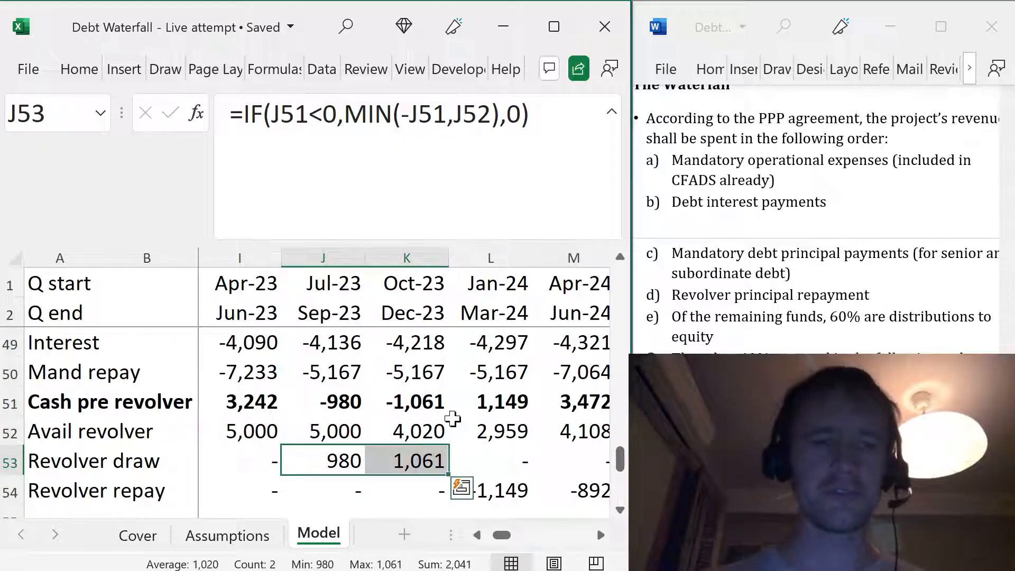
# - Examine the Revolver repay row against cash pre revolver for the quarters from Jul-23 to Jul-24
pyautogui.press('Down')
pyautogui.press('Right')
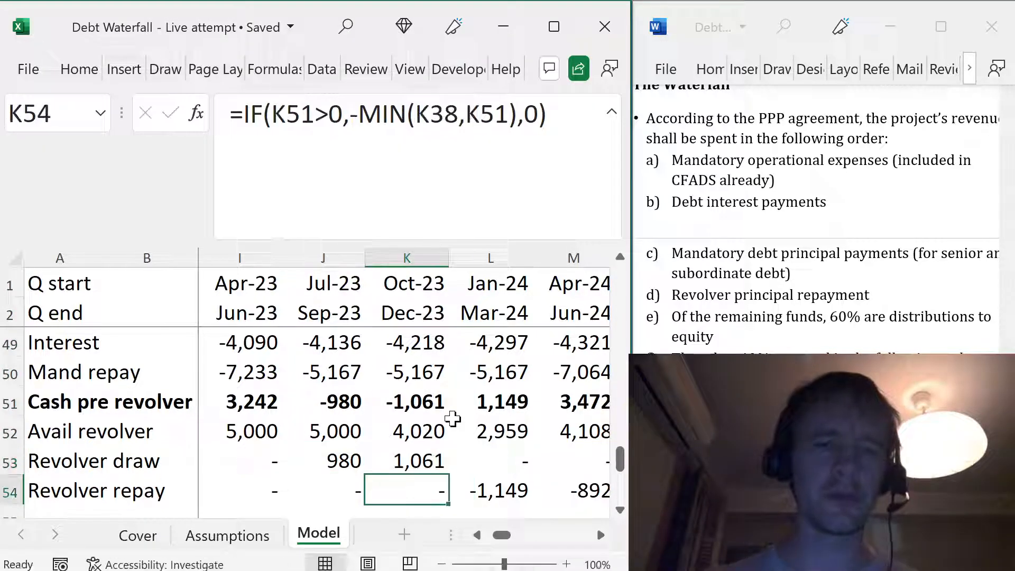
pyautogui.press('Right')
pyautogui.hotkey('shift', 'Right')
pyautogui.press('Right')
pyautogui.press('Right')
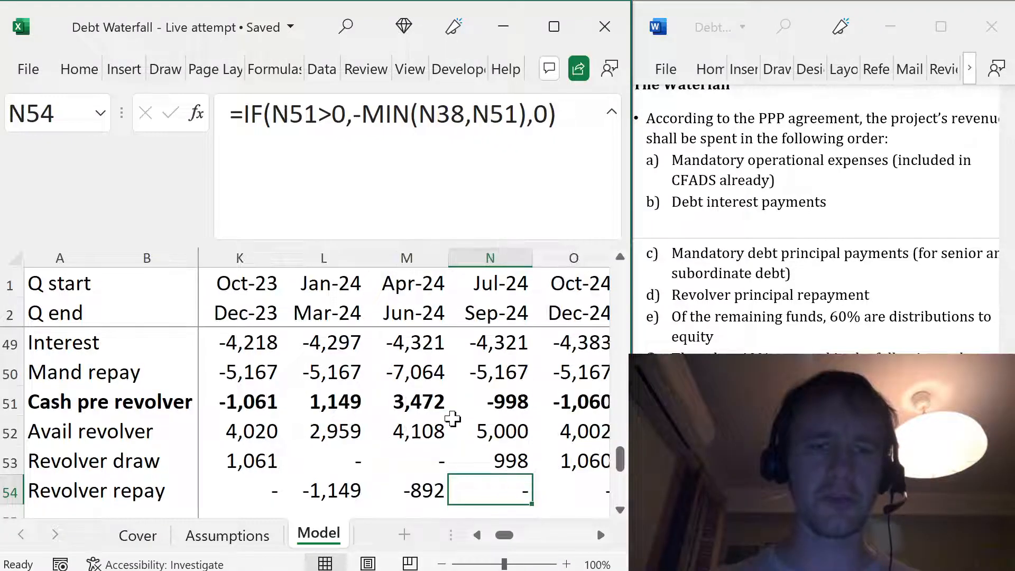
pyautogui.press('Down')
pyautogui.press('Up')
pyautogui.press('Left')
# - Label row 55, directly below Revolver repay, as "Cash post revolver" in A55
pyautogui.hotkey('ctrl', 'Left')
pyautogui.hotkey('ctrl', 'Left')
pyautogui.hotkey('ctrl', 'Right')
pyautogui.press('Down')
pyautogui.press('Left')
pyautogui.press('Left')
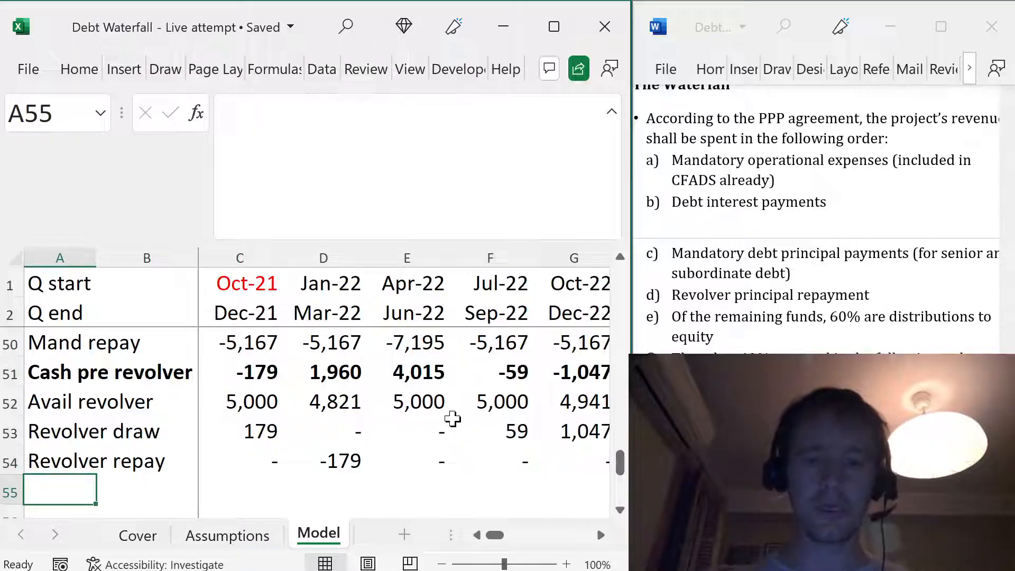
pyautogui.write('Net to /f')
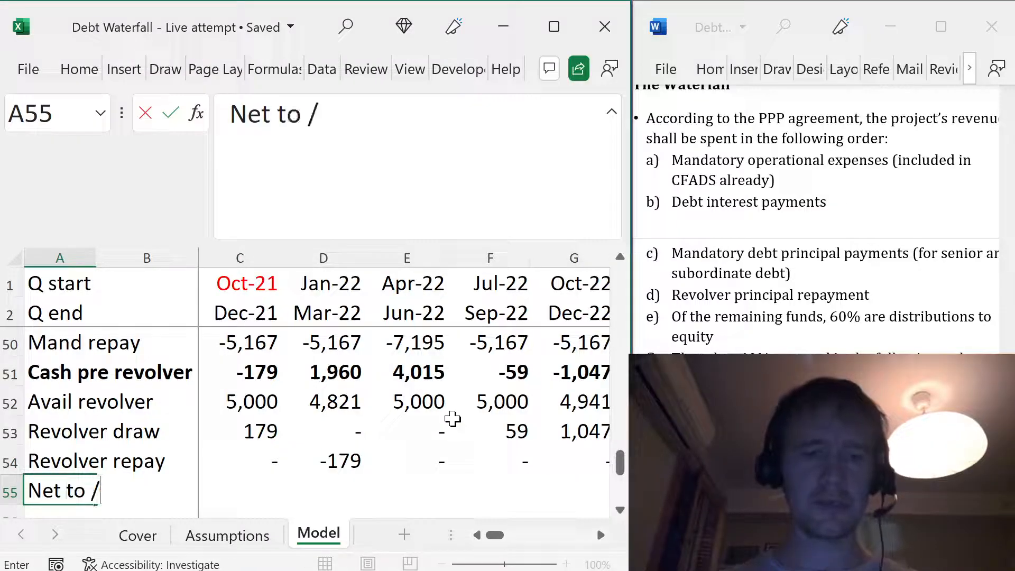
pyautogui.press('Escape')
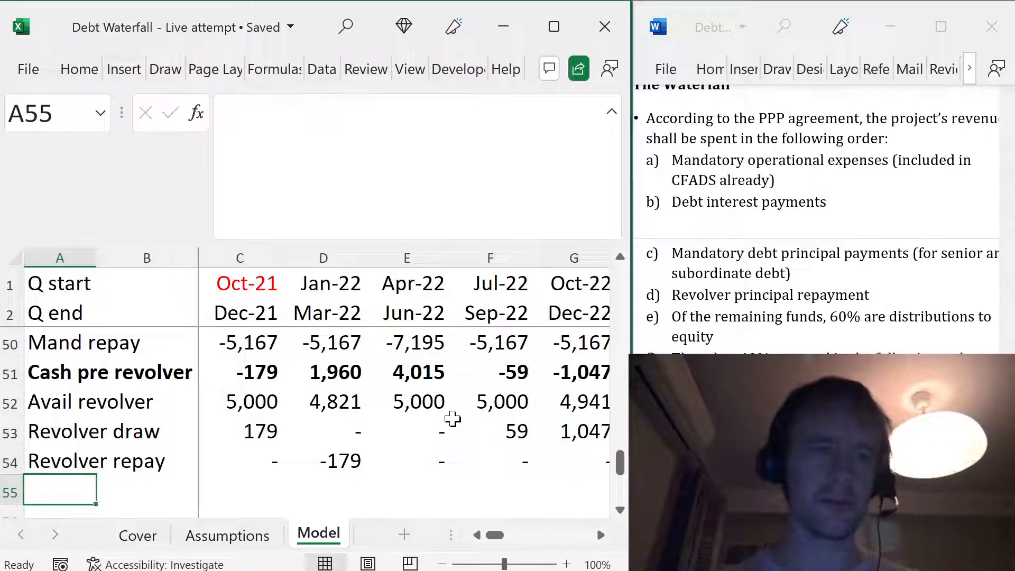
pyautogui.write('Cash prost revolver')
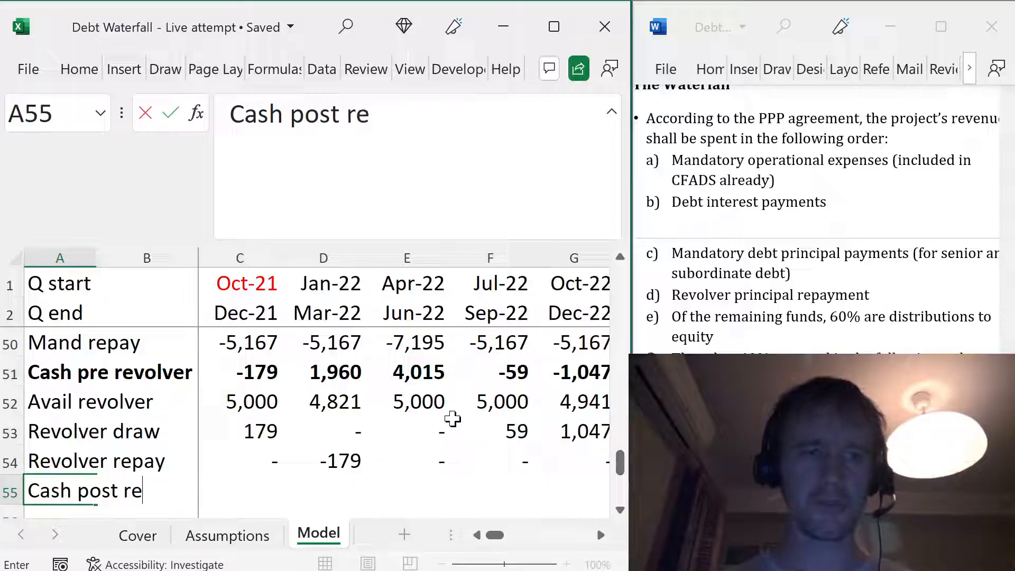
pyautogui.press('Right')
# - Enter =C51+C53+C54 in C55 to calculate the first quarter's cash post revolver
pyautogui.press('Right')
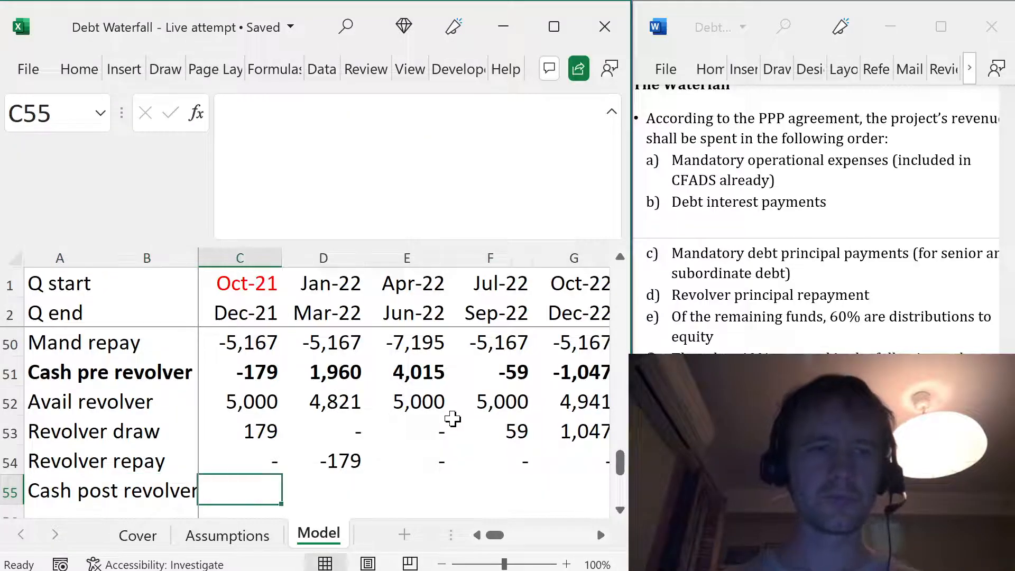
pyautogui.write('=')
pyautogui.press('Up')
pyautogui.press('Up')
pyautogui.press('Up')
pyautogui.press('Up')
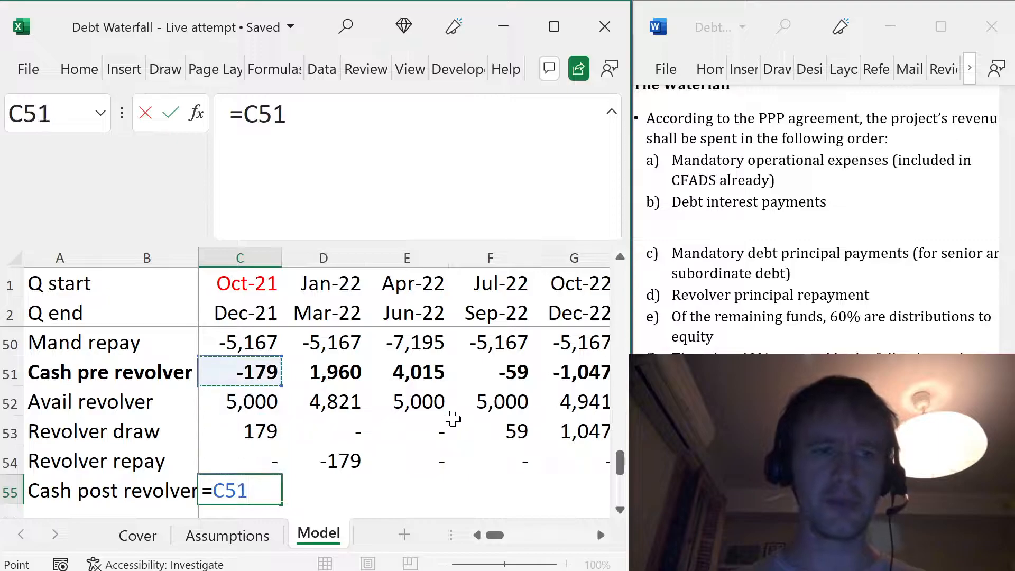
pyautogui.write('+')
pyautogui.press('Up')
pyautogui.press('Up')
pyautogui.write('+')
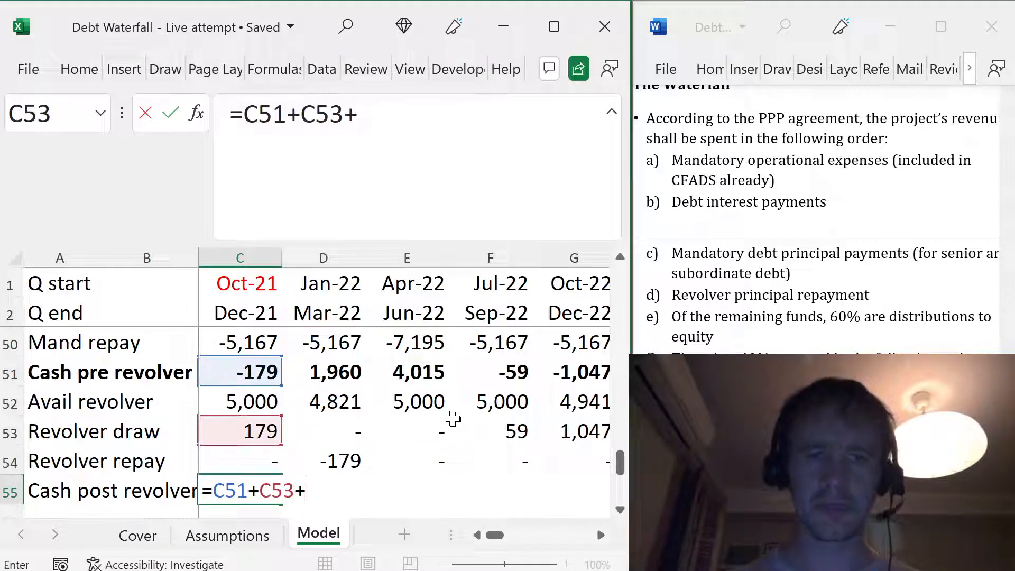
pyautogui.press('Up')
pyautogui.hotkey('ctrl', 'Return')
pyautogui.scroll(-1, 453, 419)
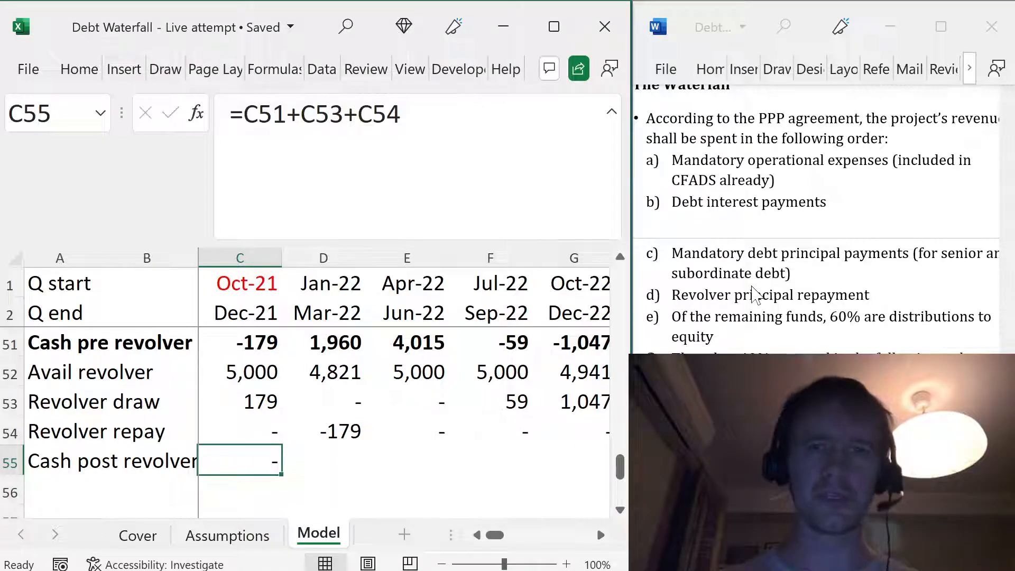
# - Switch to the Word document to read the remaining waterfall rules and compare them with the Revolver draw formula in C53
pyautogui.click(752, 287)
pyautogui.scroll(3, 752, 286)
pyautogui.scroll(-4, 753, 286)
pyautogui.scroll(-4, 752, 286)
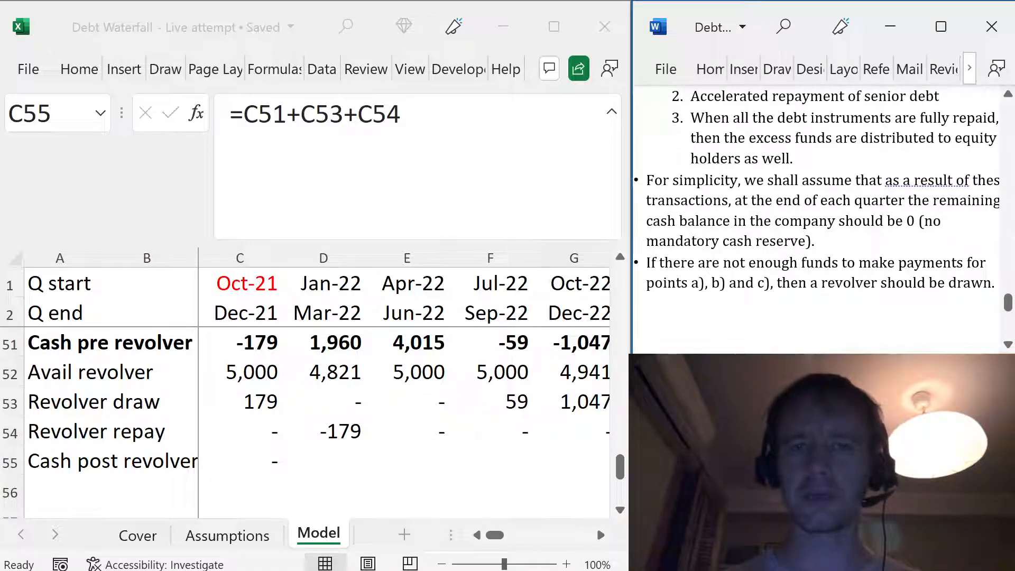
pyautogui.click(258, 417)
pyautogui.click(242, 399)
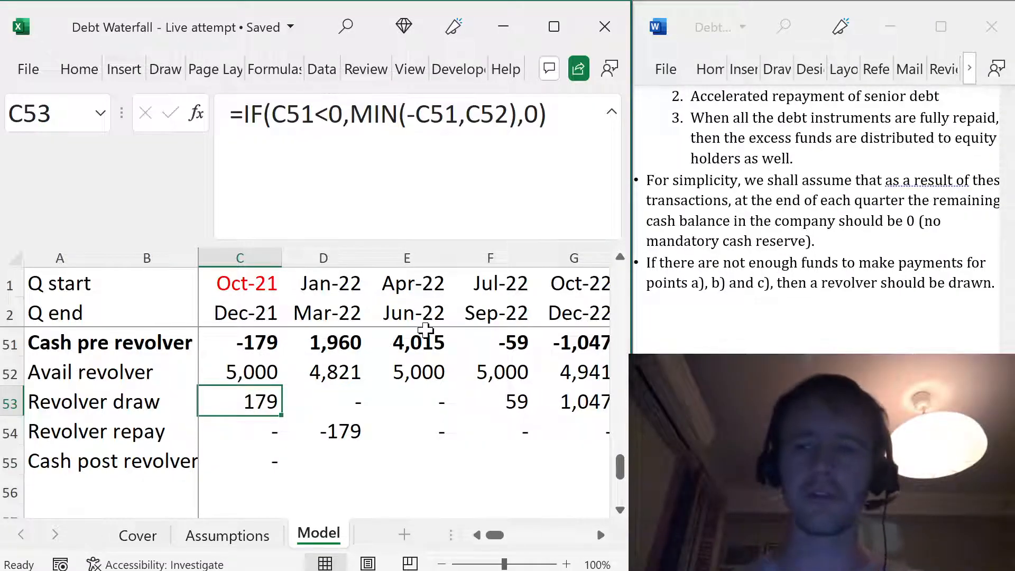
# - Reread the repayment and distribution rules in the Word document and compare them with the Jan-22 cash and revolver repayment figures in the Excel model
pyautogui.click(780, 272)
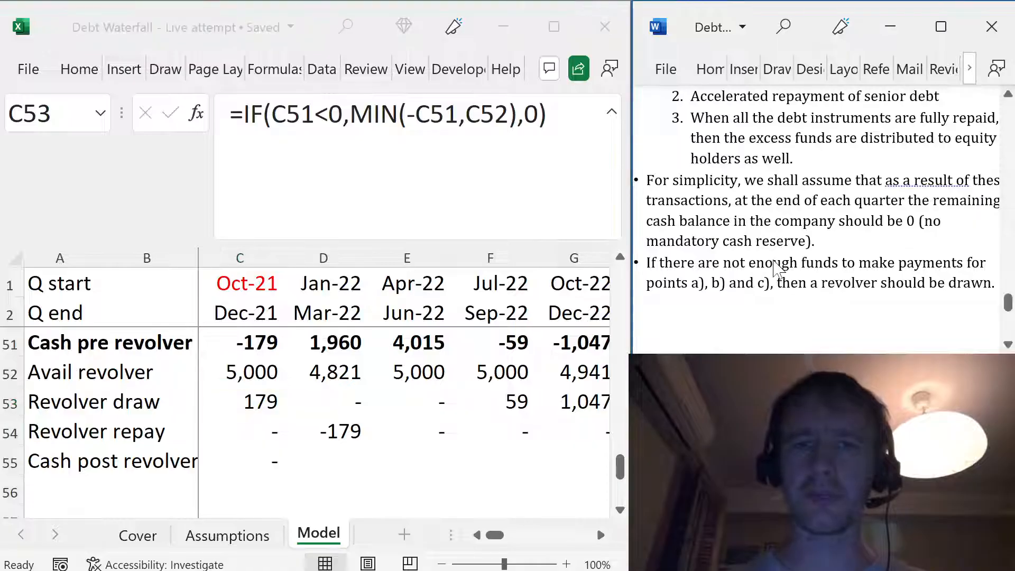
pyautogui.scroll(3, 779, 273)
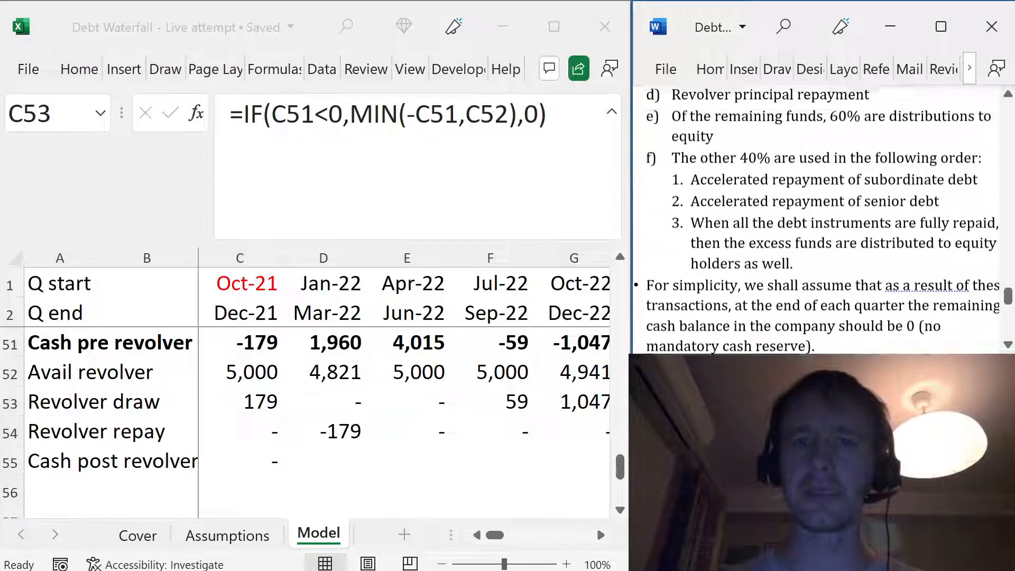
pyautogui.click(254, 463)
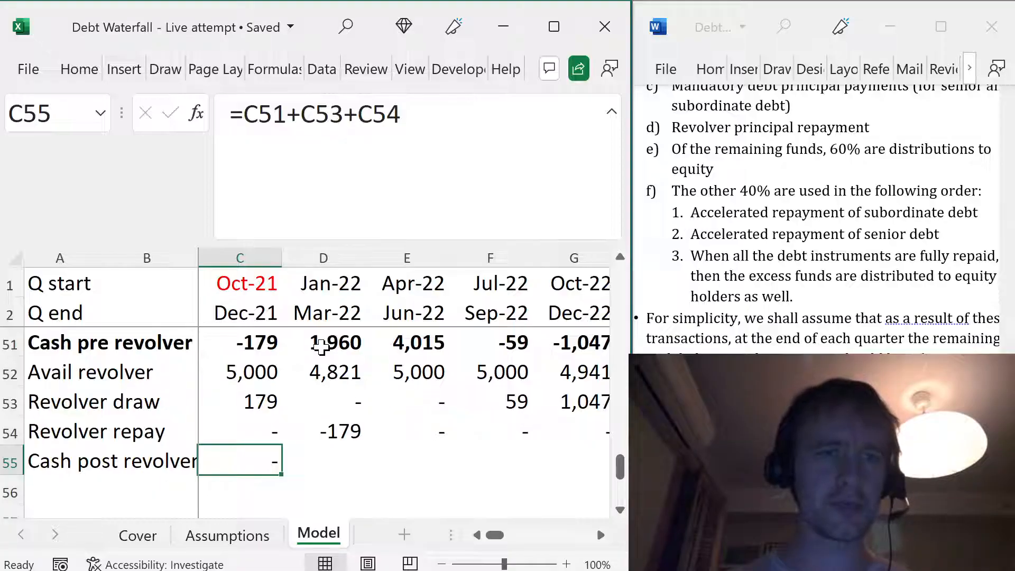
pyautogui.click(320, 345)
pyautogui.keyDown('ctrl'); pyautogui.click(335, 434); pyautogui.keyUp('ctrl')
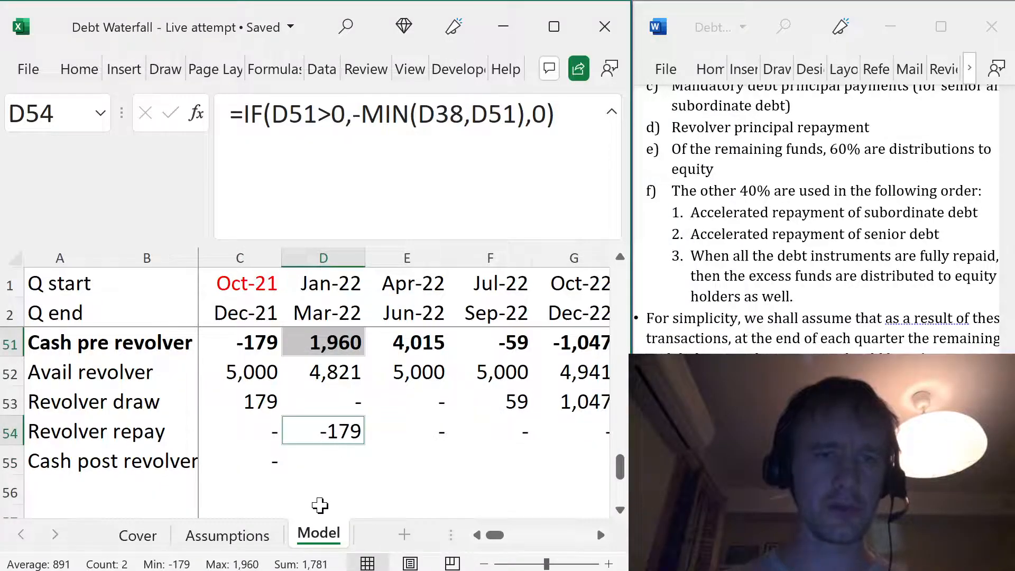
# - Copy the Cash post revolver formula from C55 across row 55 through the last quarter
pyautogui.click(272, 469)
pyautogui.press('Right')
pyautogui.hotkey('ctrl', 'r')
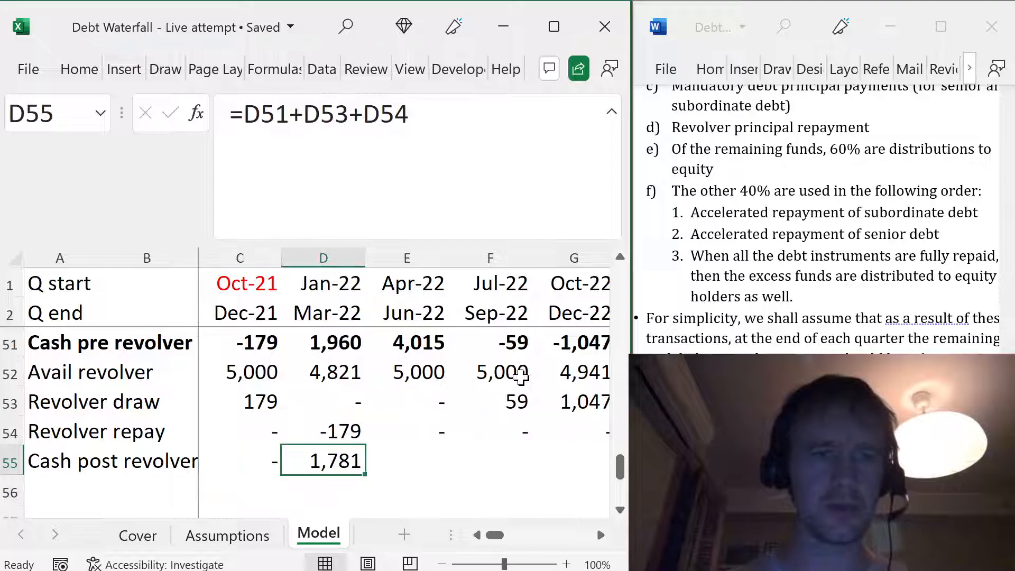
pyautogui.hotkey('ctrl', 'shift', 'End')
pyautogui.hotkey('ctrl', 'r')
pyautogui.press('Left')
pyautogui.press('Right')
pyautogui.press('Left')
pyautogui.press('Left')
pyautogui.press('Left')
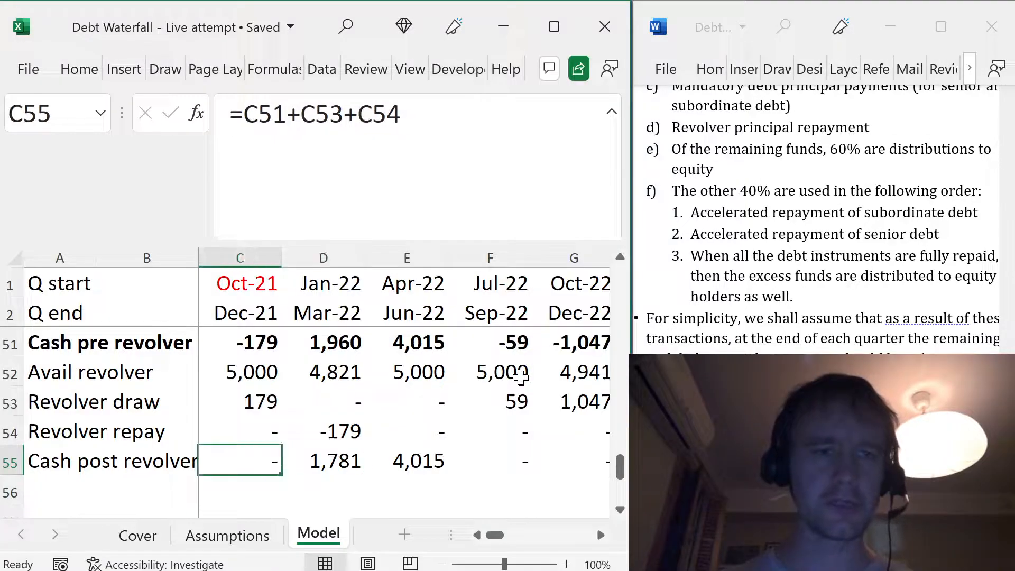
pyautogui.press('Right')
# - Switch to the Word document and read rules e) and f) on how the remaining funds are split
pyautogui.click(689, 127)
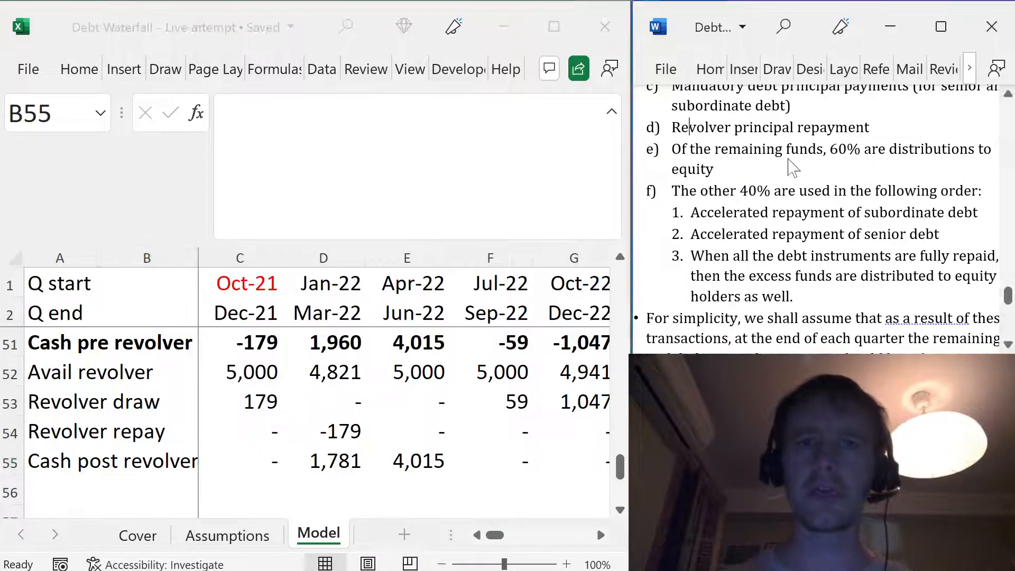
pyautogui.tripleClick(724, 150)
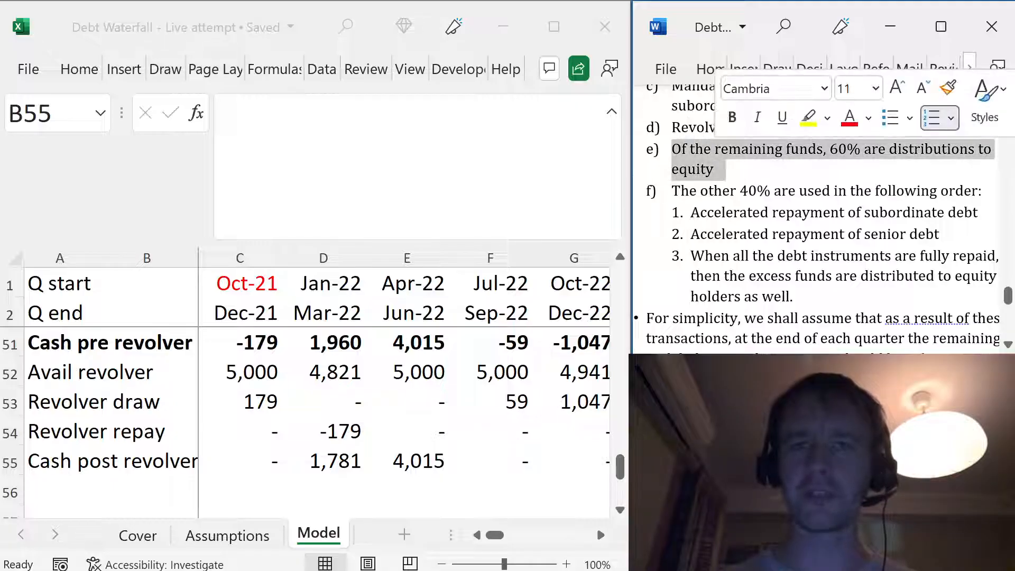
pyautogui.click(723, 190)
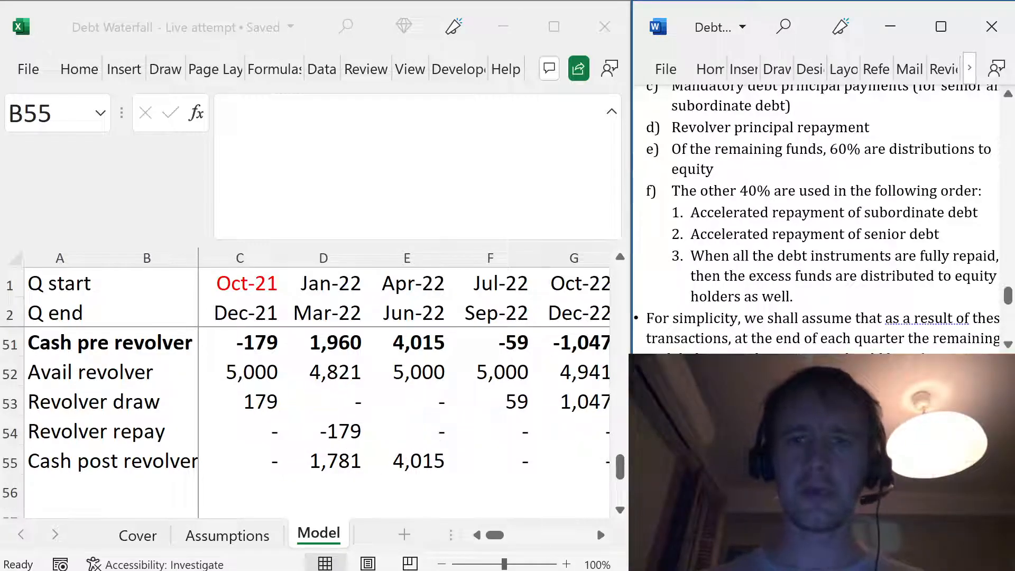
# - Return to the Excel model and make the Cash post revolver row bold across all quarters
pyautogui.click(114, 470)
pyautogui.click(41, 462)
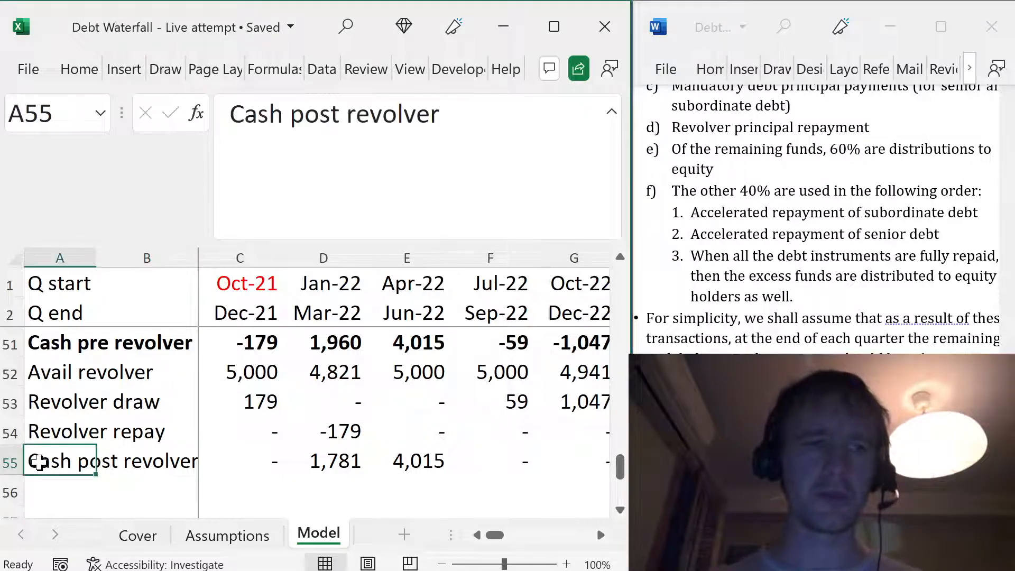
pyautogui.hotkey('ctrl', 'shift', 'Right')
pyautogui.press('Down')
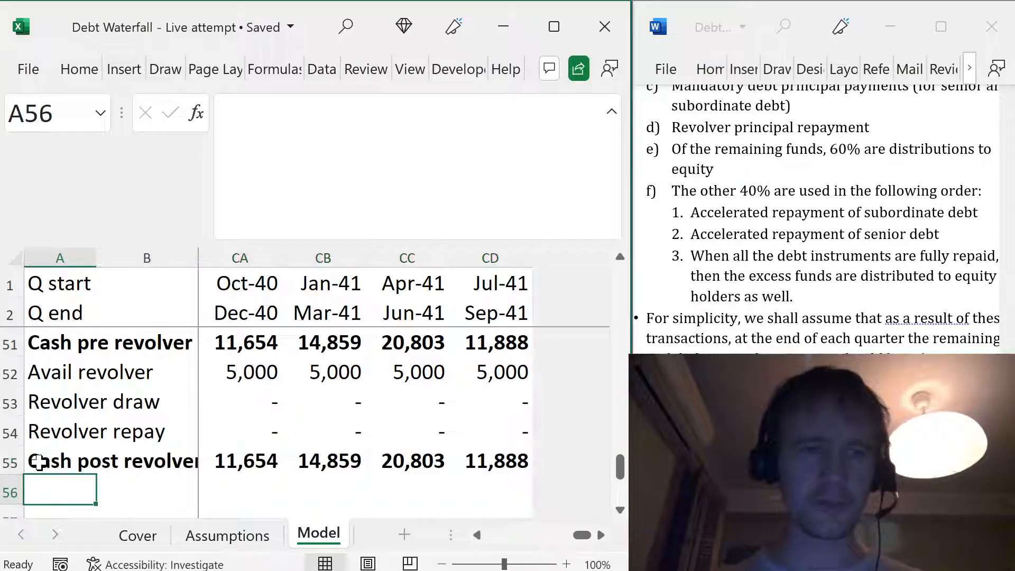
# - Label row 56, directly below Cash post revolver, as "To equity" in A56
pyautogui.press('Right')
pyautogui.press('Right')
pyautogui.press('Left')
pyautogui.press('Left')
pyautogui.write('To e')
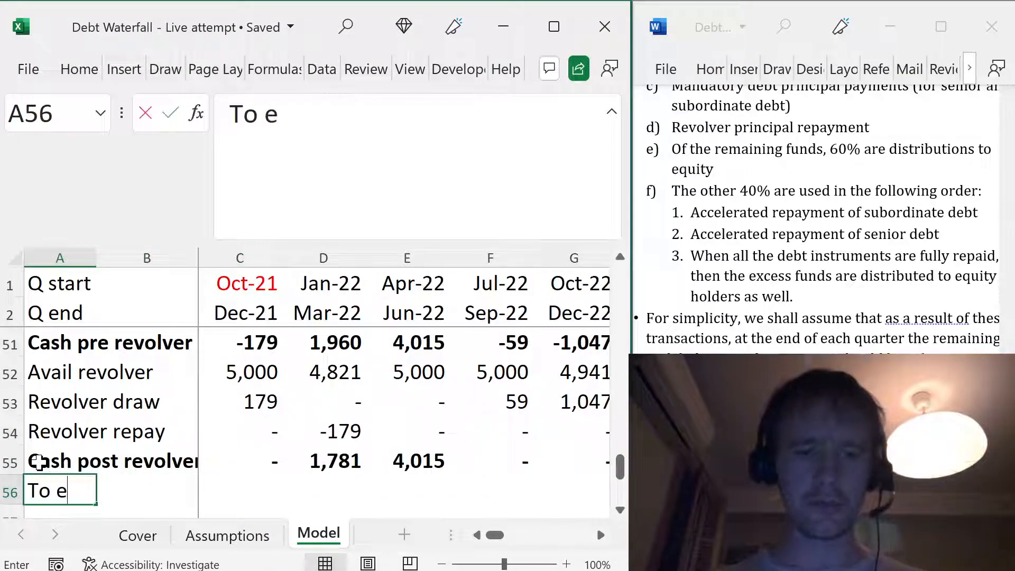
pyautogui.write('quity')
pyautogui.press('Right')
pyautogui.press('Right')
pyautogui.press('Right')
pyautogui.press('Left')
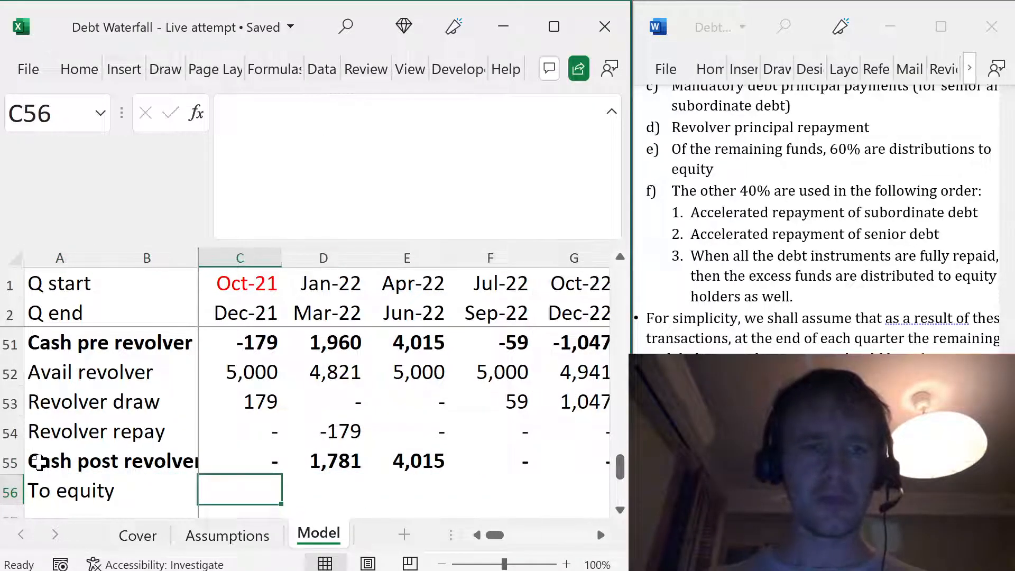
# - Look up the Dividend Rate among the Equity Investment inputs on the Assumptions sheet
pyautogui.hotkey('ctrl', 'pageup')
pyautogui.press('Up')
pyautogui.press('Right')
pyautogui.press('Right')
pyautogui.press('Right')
pyautogui.press('Up')
pyautogui.press('Up')
pyautogui.press('Up')
pyautogui.press('Up')
pyautogui.press('Up')
pyautogui.press('Up')
pyautogui.press('Up')
pyautogui.press('Up')
pyautogui.press('Up')
pyautogui.press('Up')
pyautogui.press('Up')
pyautogui.press('Up')
pyautogui.press('Up')
pyautogui.press('Up')
pyautogui.press('Up')
pyautogui.press('Up')
pyautogui.press('Up')
pyautogui.press('Up')
pyautogui.press('Up')
pyautogui.press('Up')
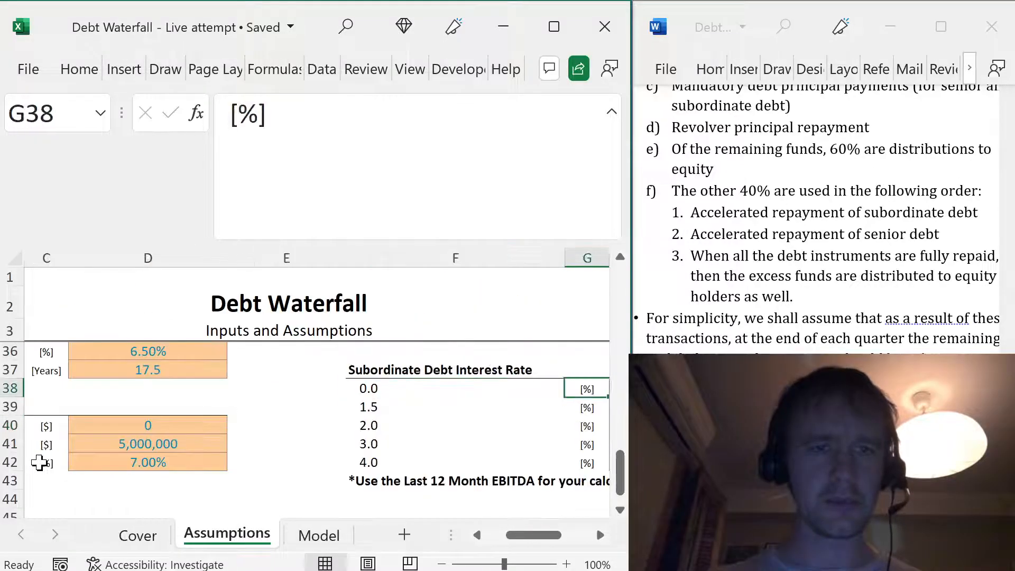
pyautogui.press('Right')
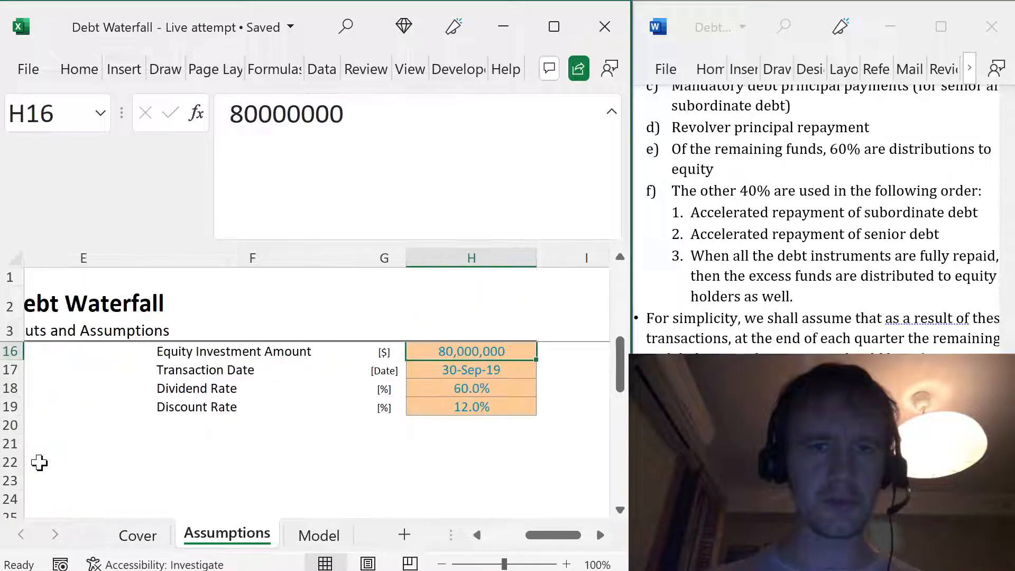
pyautogui.press('Up')
pyautogui.press('Down')
pyautogui.press('Down')
pyautogui.press('Down')
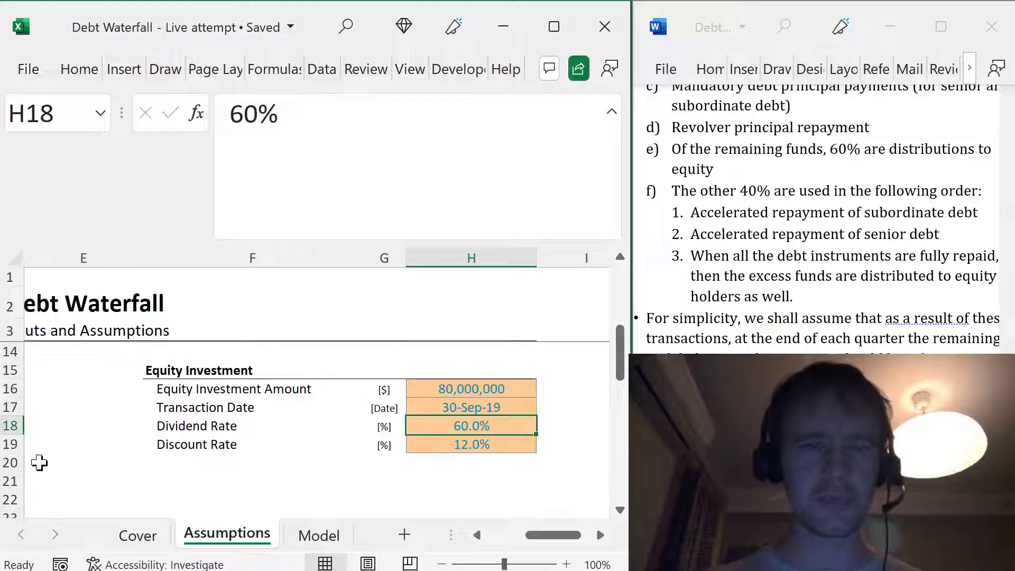
# - Enter =-C55*Assumptions!$H$18 in C56 of the Model sheet to calculate the first quarter's distribution to equity
pyautogui.hotkey('ctrl', 'pagedown')
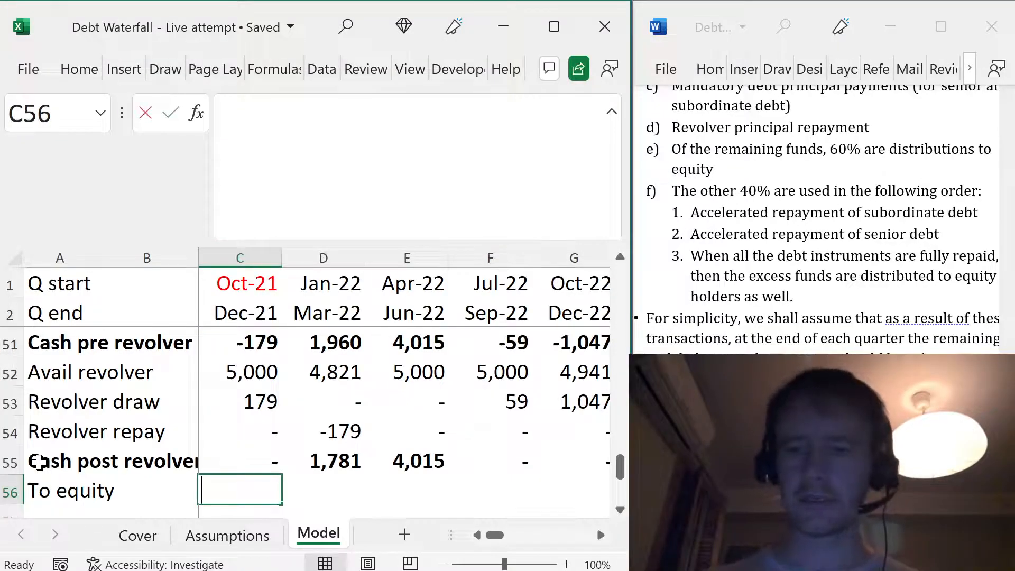
pyautogui.write('=-')
pyautogui.press('Up')
pyautogui.write('*')
pyautogui.hotkey('ctrl', 'pageup')
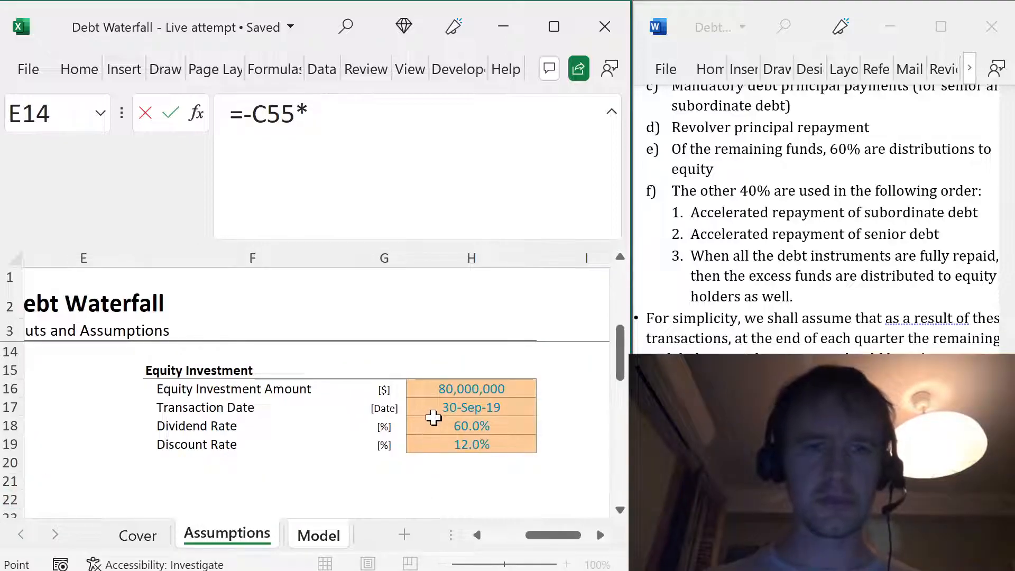
pyautogui.click(448, 427)
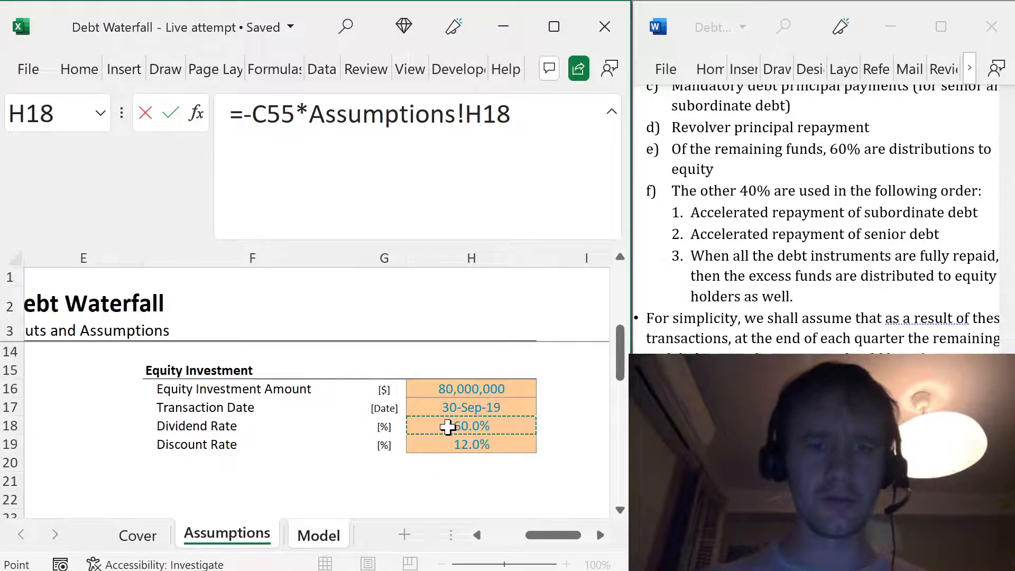
pyautogui.press('F4')
pyautogui.press('Return')
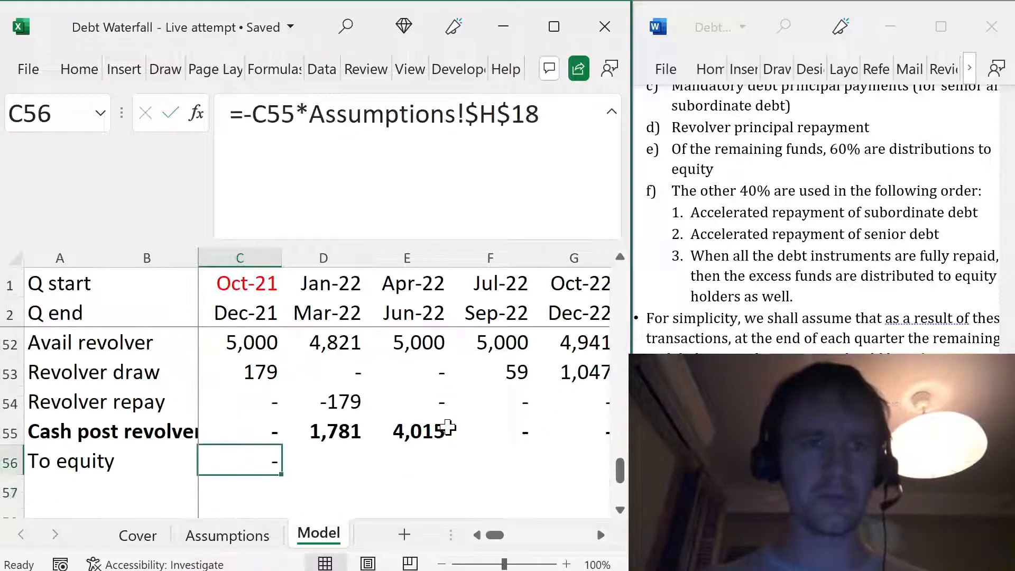
# - Copy the To equity formula from C56 across row 56 through the last quarter
pyautogui.hotkey('ctrl', 'shift', 'Right')
pyautogui.hotkey('ctrl', 'r')
pyautogui.hotkey('ctrl', 'shift', 'Left')
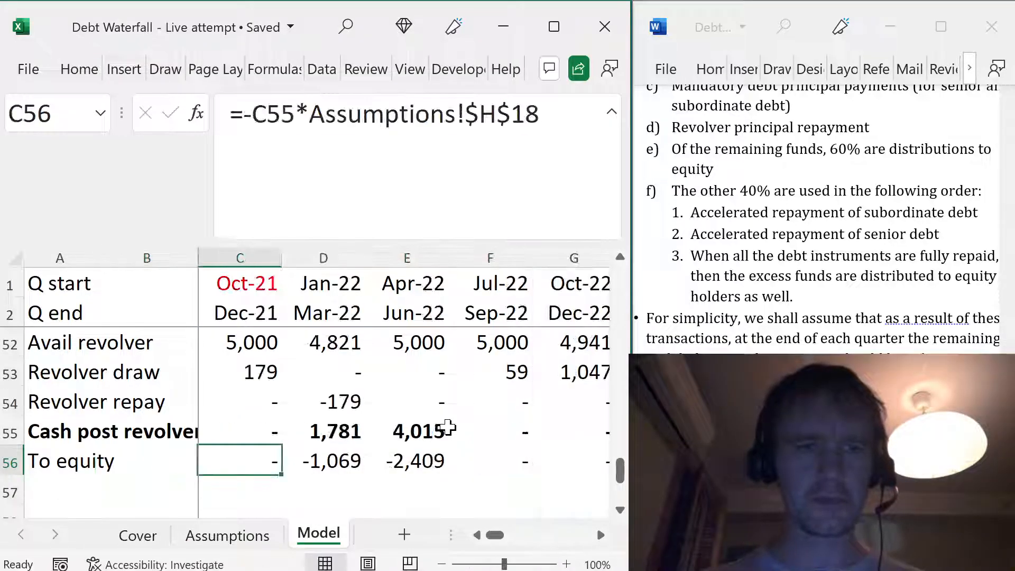
# - Check the To equity formulas against Cash post revolver for the first three quarters
pyautogui.press('Up')
pyautogui.press('Right')
pyautogui.press('Down')
pyautogui.press('Right')
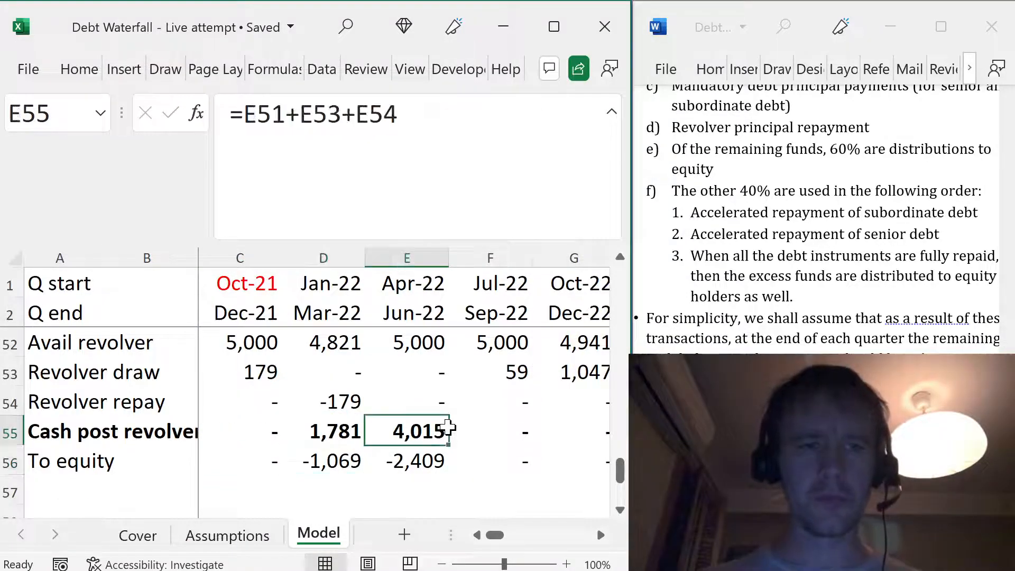
pyautogui.press('Left')
pyautogui.press('Left')
pyautogui.press('Left')
pyautogui.press('Right')
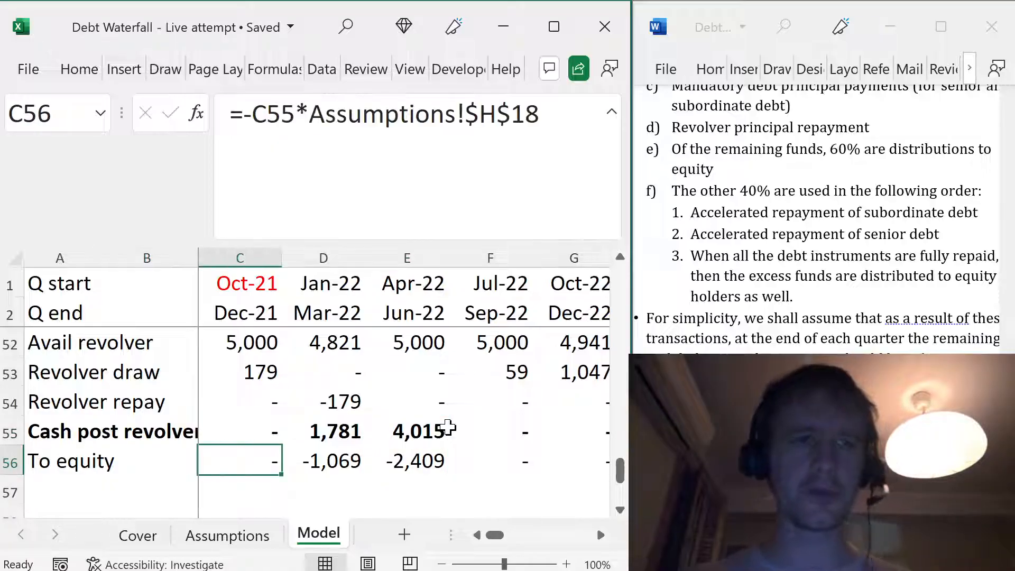
# - Label row 57, directly below To equity, as "Accel subord" in A57
pyautogui.press('Down')
pyautogui.press('Left')
pyautogui.press('Left')
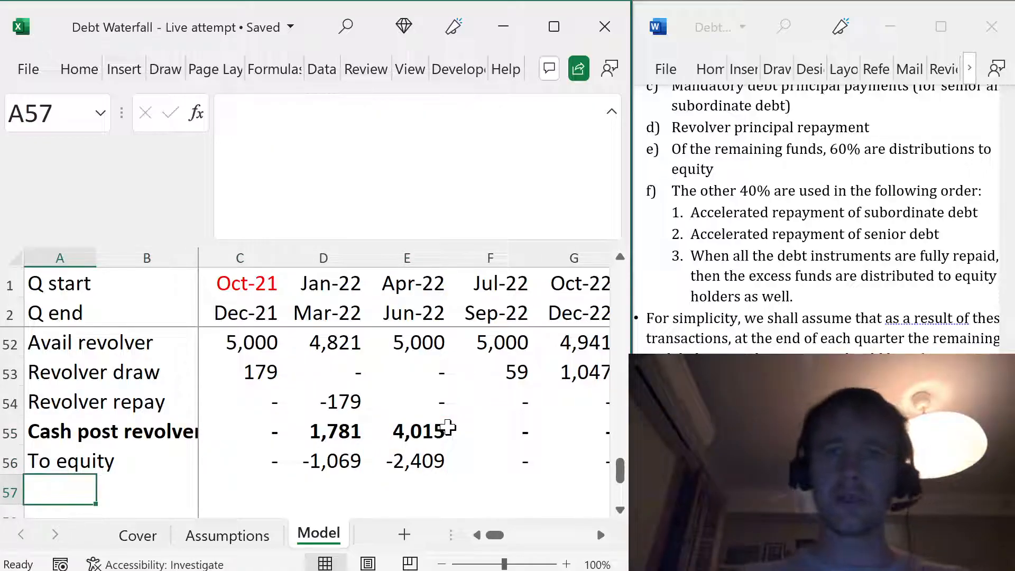
pyautogui.write('T')
pyautogui.press('BackSpace')
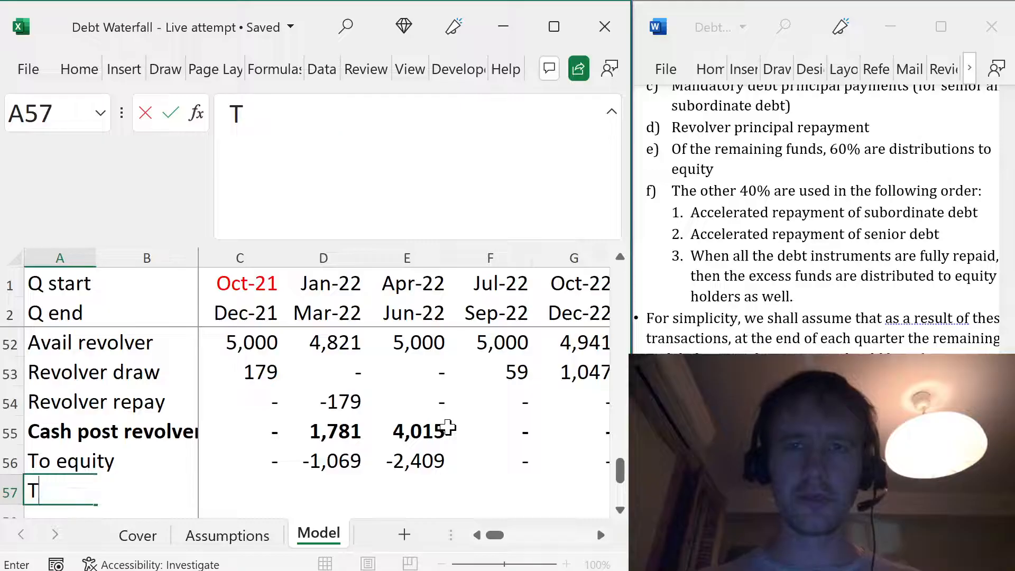
pyautogui.write('S')
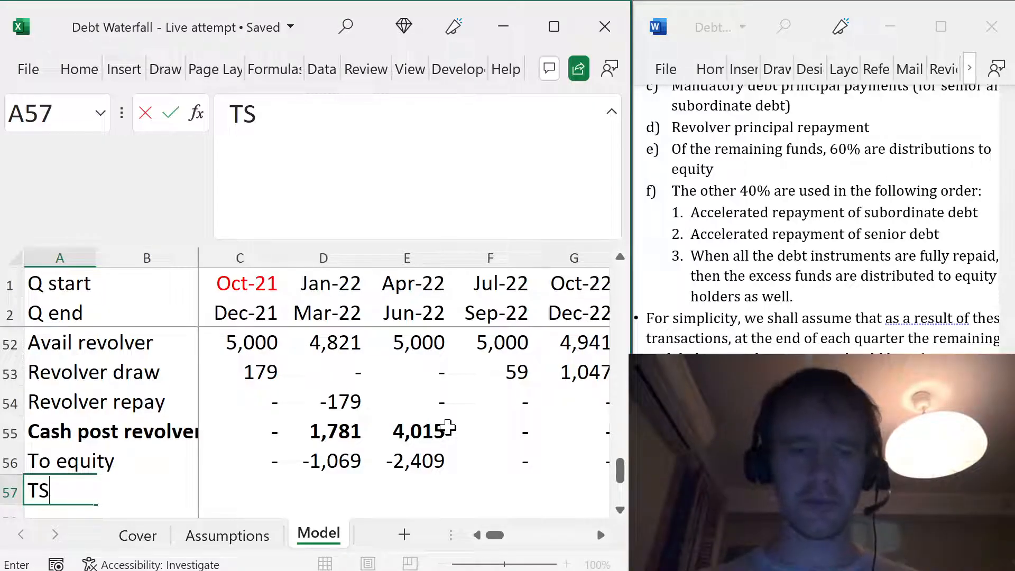
pyautogui.write('ub')
pyautogui.press('Escape')
pyautogui.write('Acc')
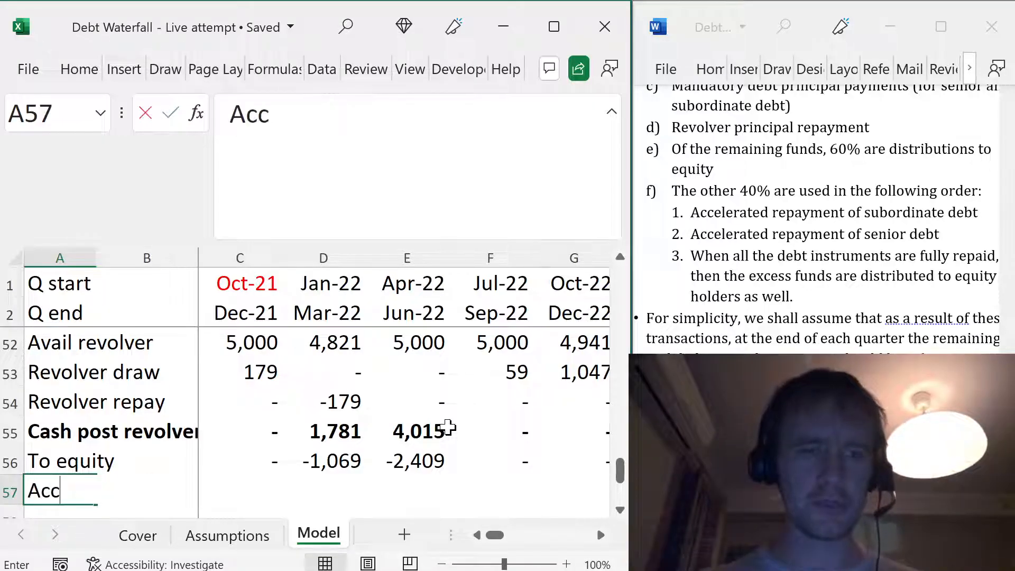
pyautogui.write('el subord')
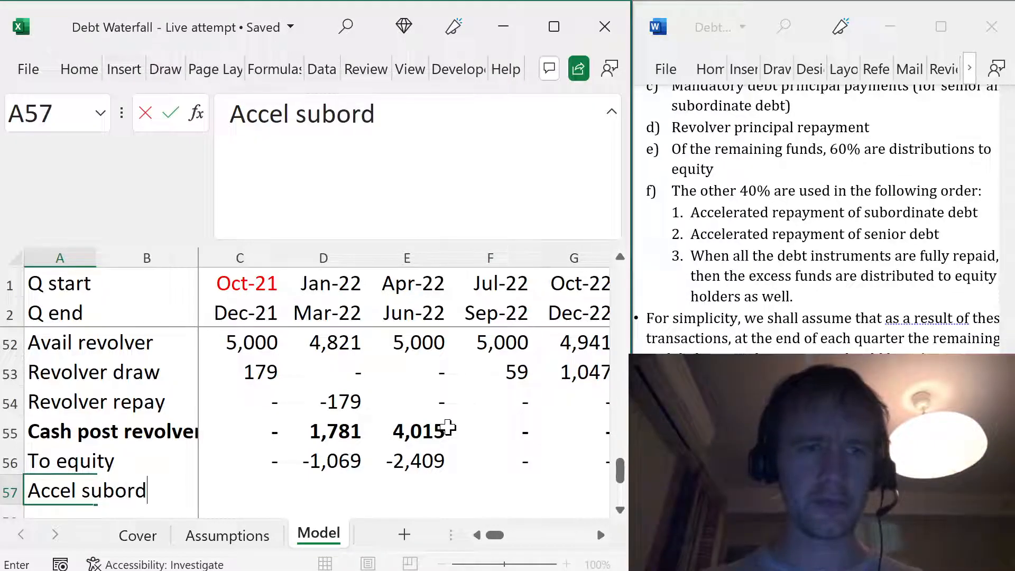
pyautogui.press('Tab')
pyautogui.press('Left')
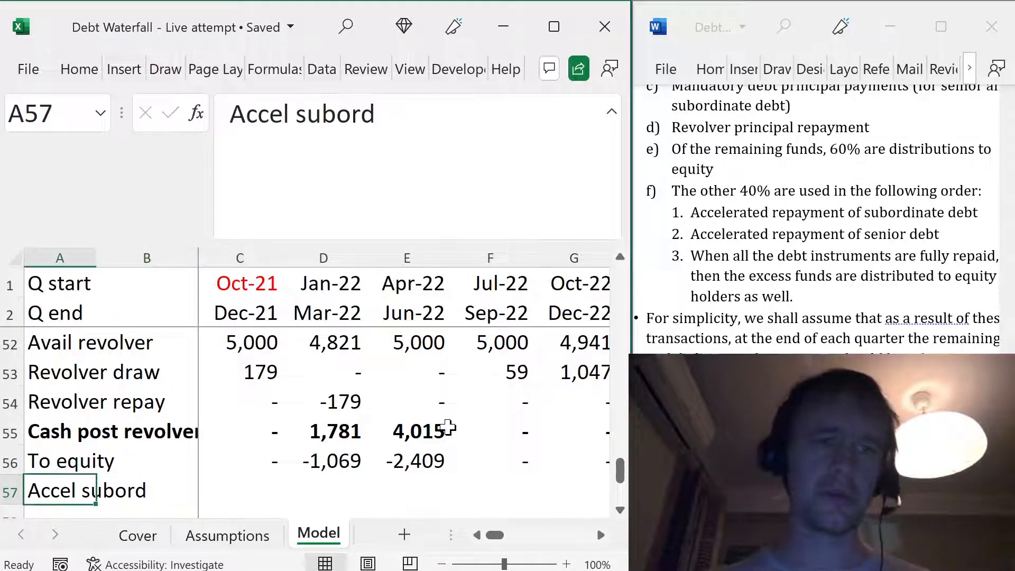
pyautogui.click(249, 492)
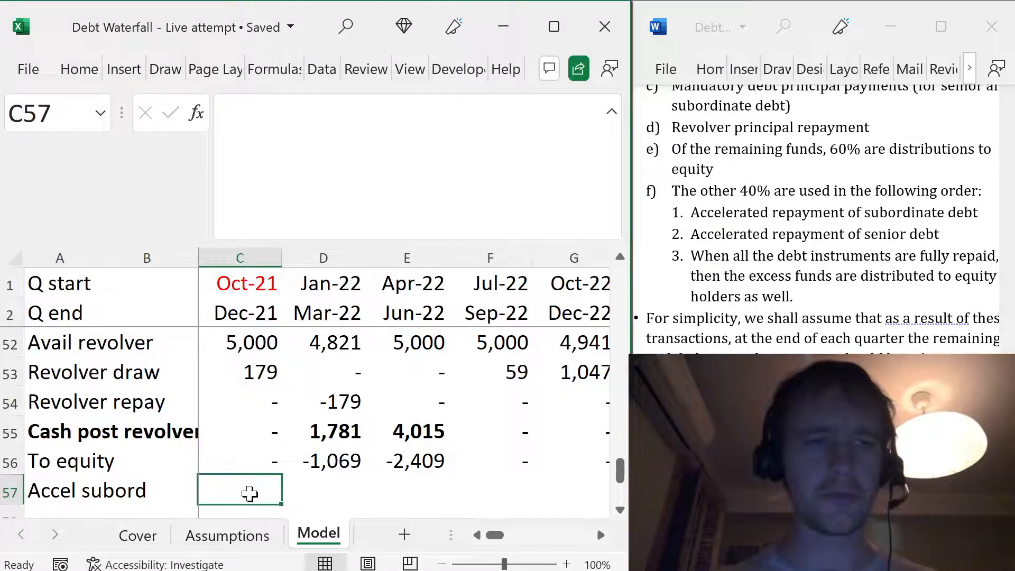
pyautogui.press('Left')
pyautogui.press('Left')
pyautogui.press('Right')
pyautogui.press('Right')
pyautogui.press('F2')
pyautogui.write('=m')
pyautogui.press('Escape')
pyautogui.press('Escape')
# - Enter =-MIN(SUM(D55:D56),SUM(D27:D28)) in D57 to calculate the second quarter's accelerated subordinate debt repayment
pyautogui.press('Right')
pyautogui.write('=')
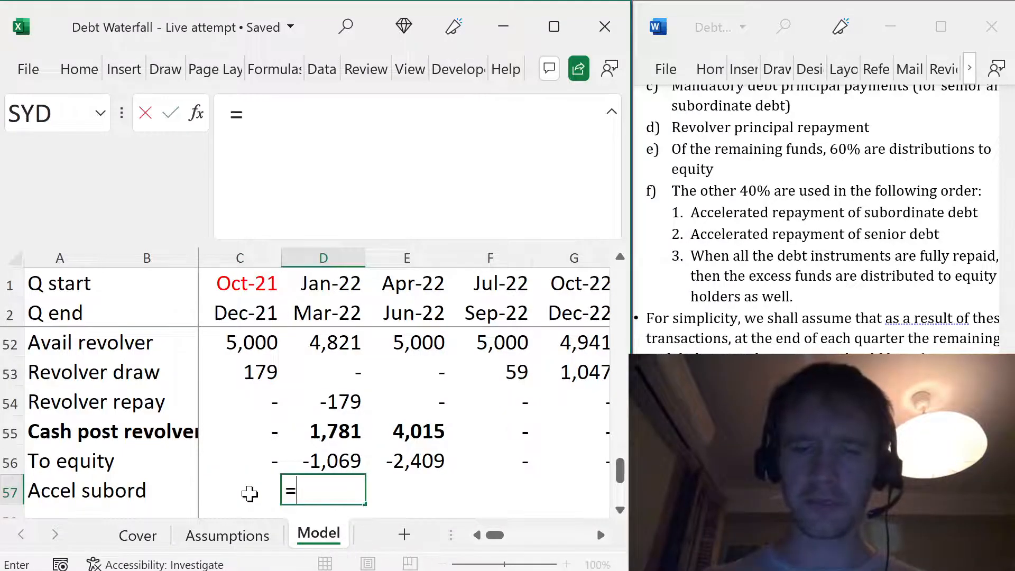
pyautogui.write('-mi')
pyautogui.press('Tab')
pyautogui.press('Up')
pyautogui.press('BackSpace')
pyautogui.press('BackSpace')
pyautogui.press('BackSpace')
pyautogui.write('su')
pyautogui.press('Tab')
pyautogui.press('Up')
pyautogui.hotkey('shift', 'Up')
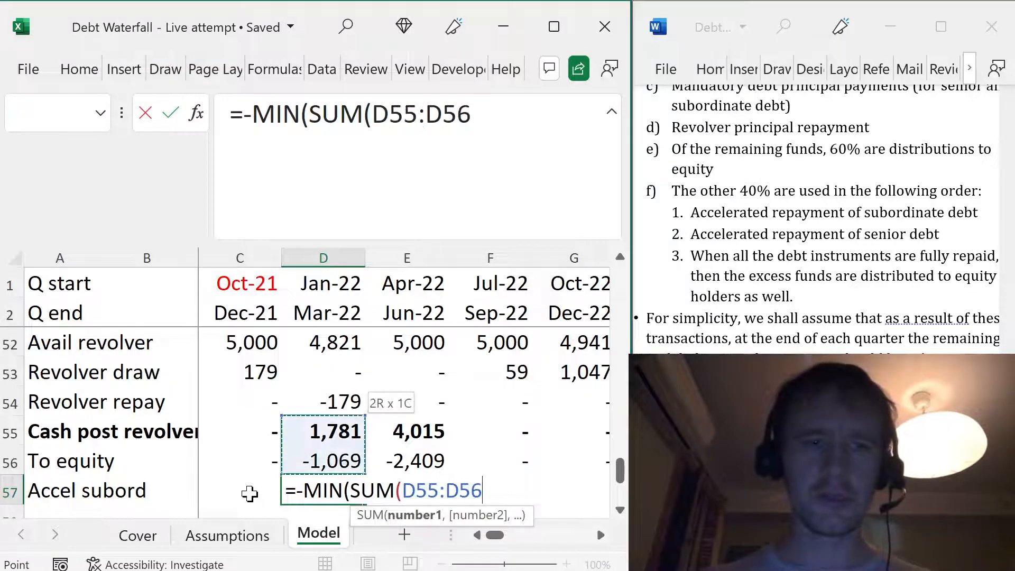
pyautogui.write(')')
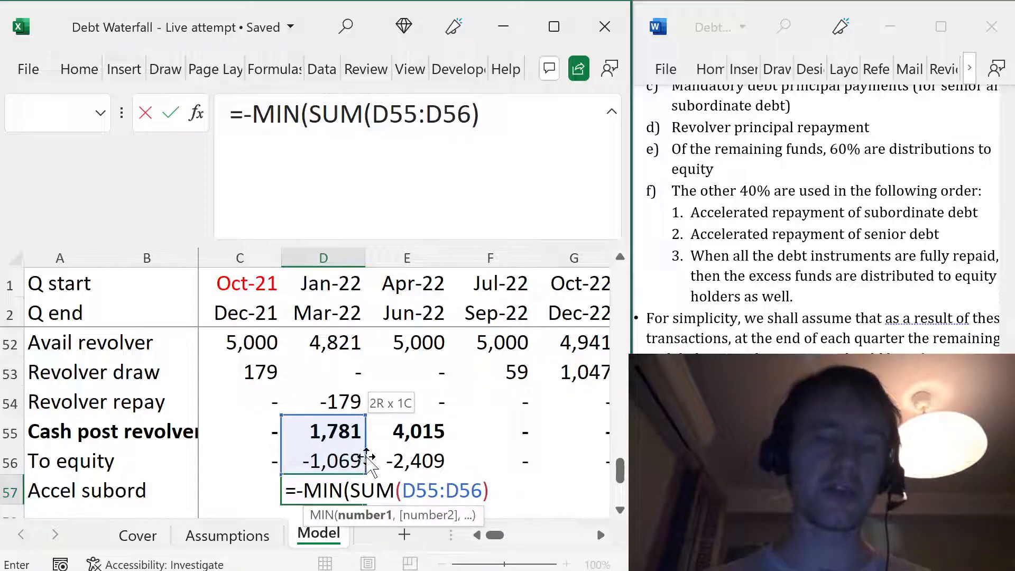
pyautogui.write(',')
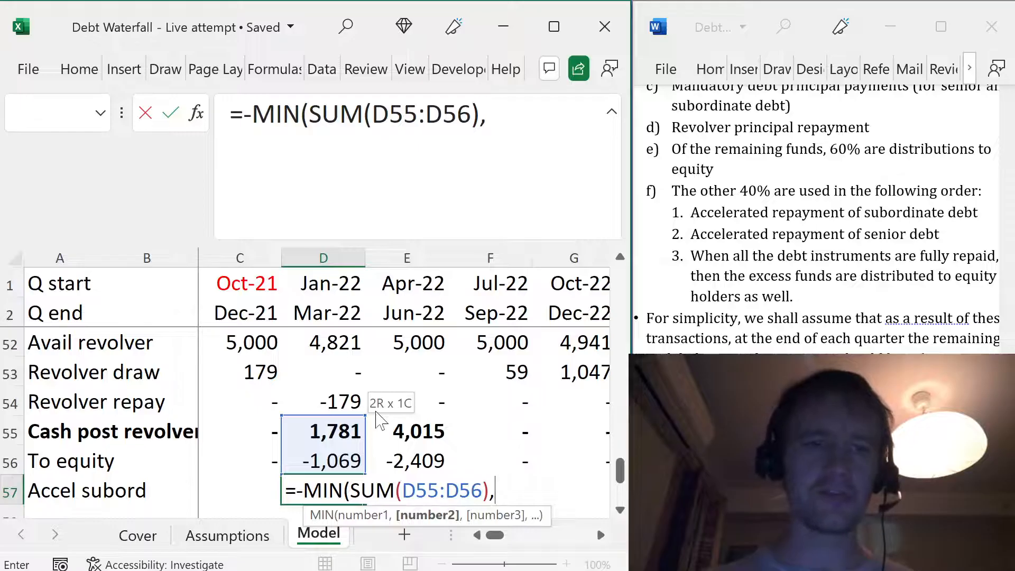
pyautogui.scroll(16, 320, 345)
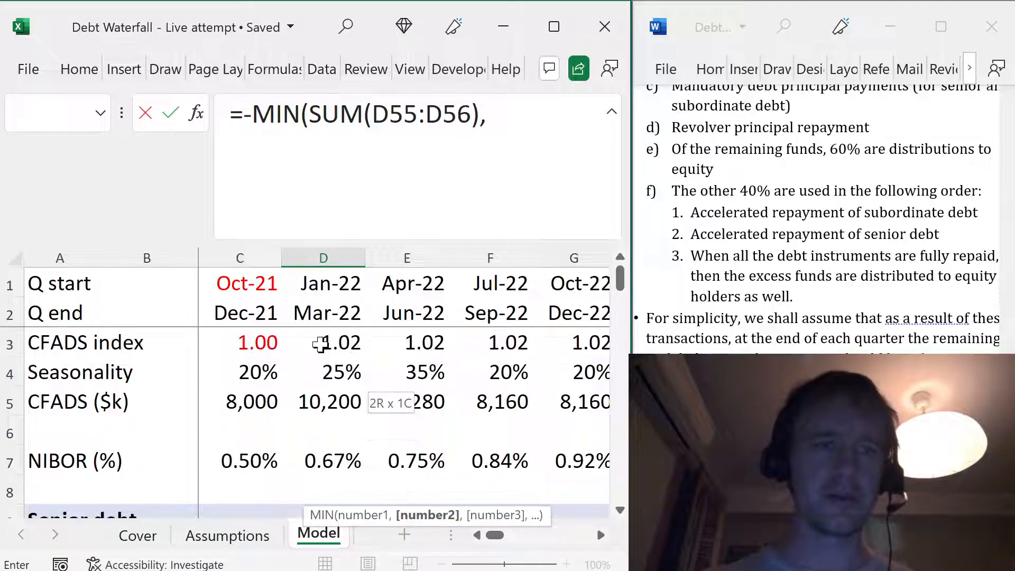
pyautogui.scroll(-8, 321, 344)
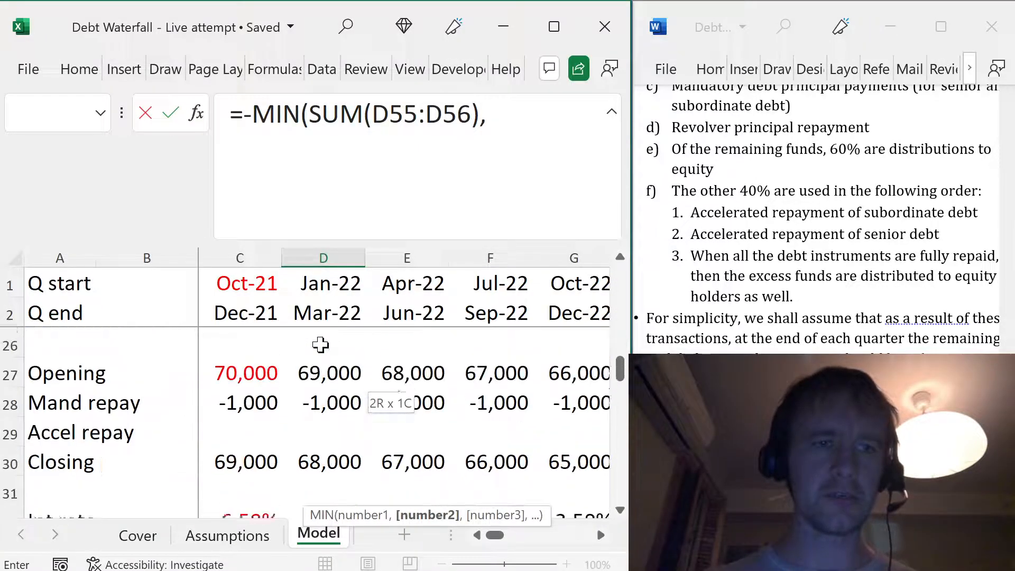
pyautogui.scroll(1, 321, 345)
pyautogui.write('sum')
pyautogui.press('Tab')
pyautogui.moveTo(337, 443); pyautogui.dragTo(335, 478)
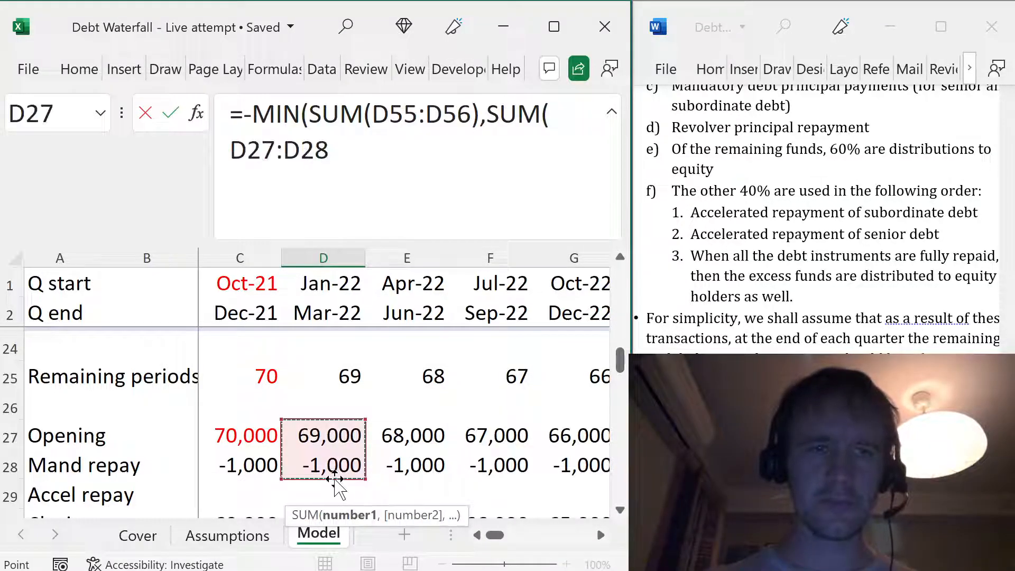
pyautogui.write(')')
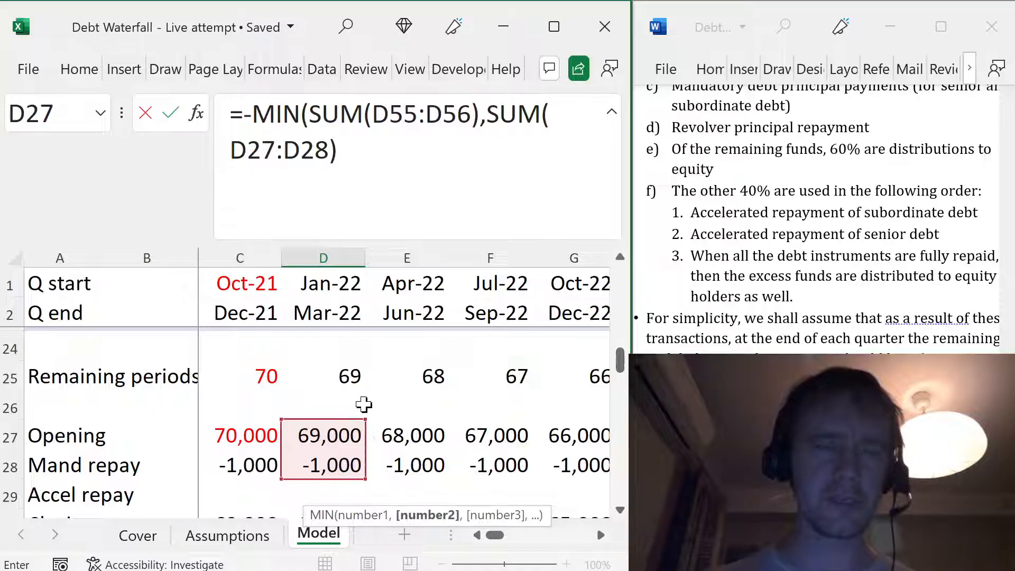
pyautogui.press('Return')
pyautogui.press('Up')
pyautogui.press('Up')
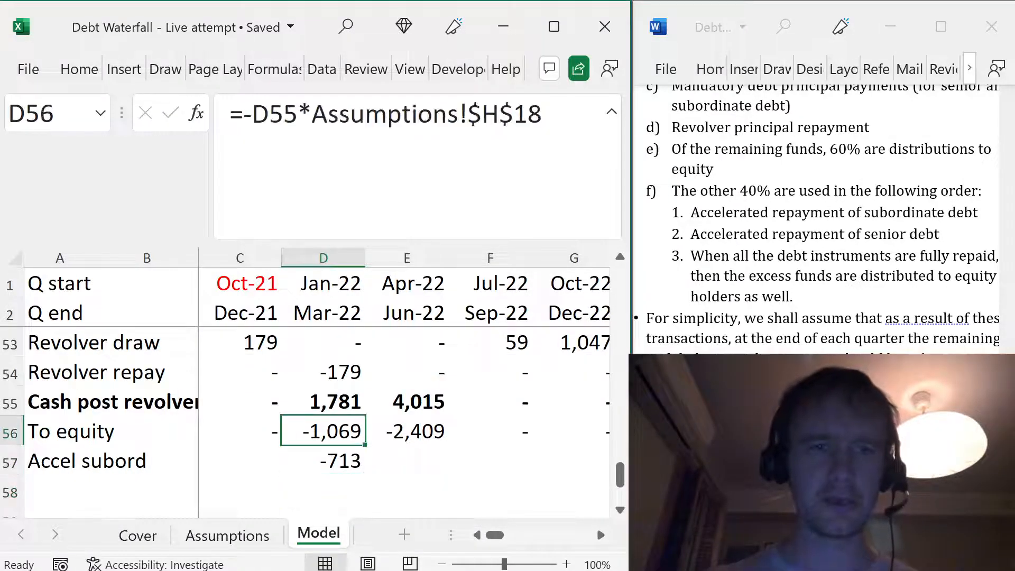
pyautogui.hotkey('shift', 'Up')
# - Copy the Accel subord formula from D57 to C57 and across row 57 through the last quarter
pyautogui.click(324, 450)
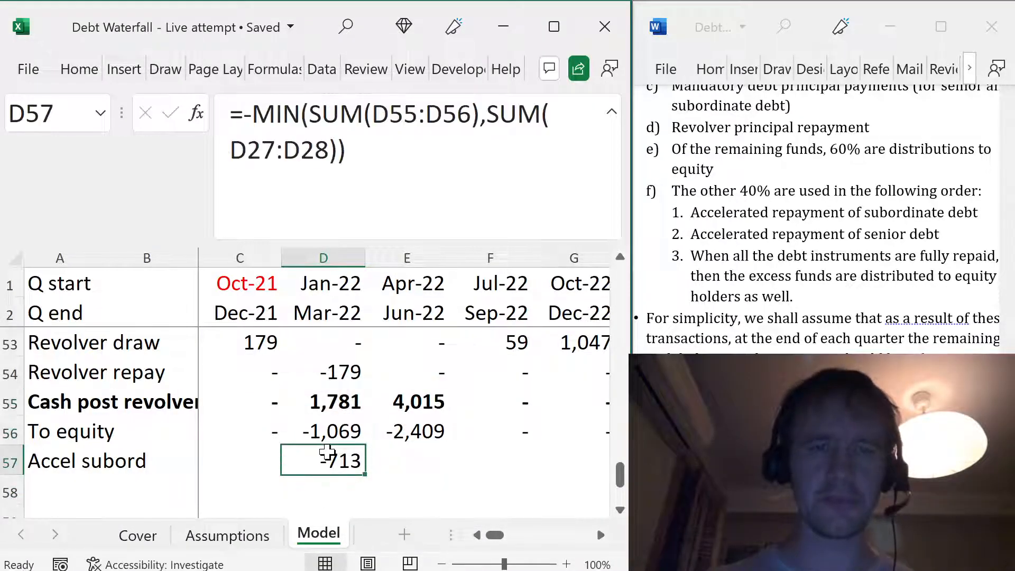
pyautogui.hotkey('ctrl', 'c')
pyautogui.press('Left')
pyautogui.hotkey('ctrl', 'v')
pyautogui.press('Right')
pyautogui.hotkey('shift', 'Up')
pyautogui.hotkey('ctrl', 'shift', 'Right')
pyautogui.hotkey('shift', 'Down')
pyautogui.press('Return')
pyautogui.press('Left')
pyautogui.press('Right')
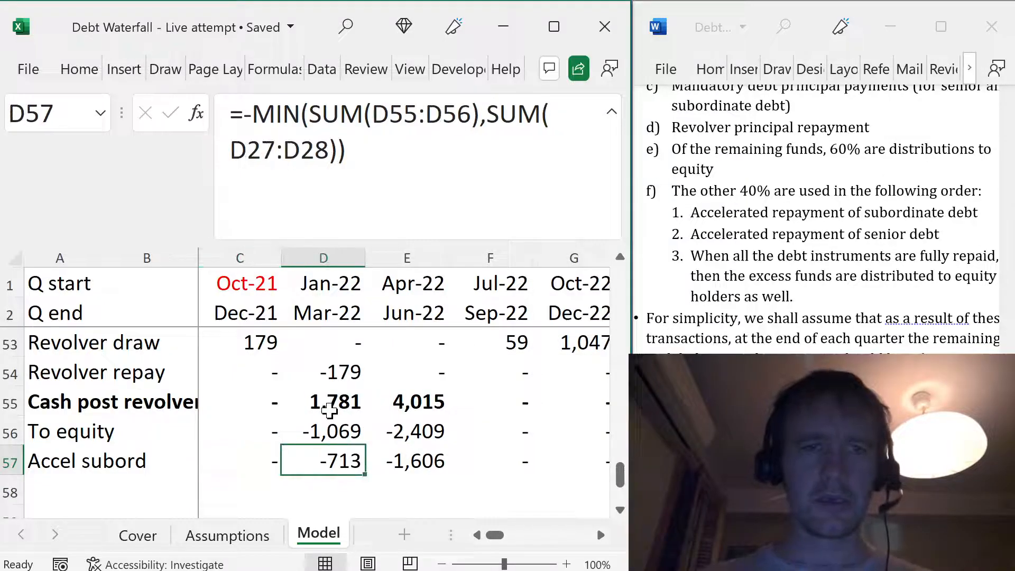
# - Review the Accel subord results in row 57 across the final and earliest quarters
pyautogui.press('Right')
pyautogui.hotkey('ctrl', 'Right')
pyautogui.press('Left')
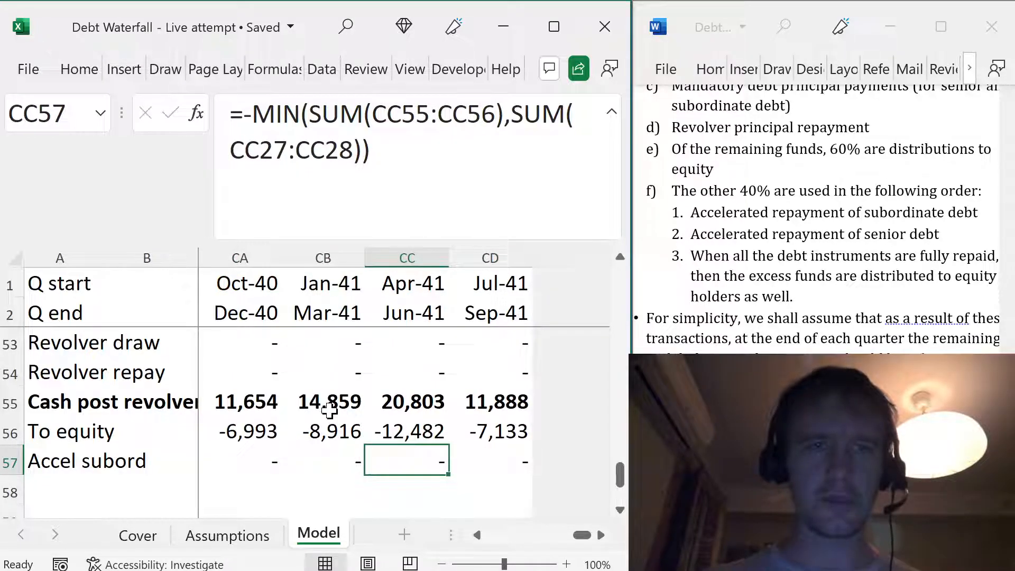
pyautogui.hotkey('ctrl', 'Left')
pyautogui.press('Right')
pyautogui.press('Right')
pyautogui.press('Right')
pyautogui.press('Right')
pyautogui.press('Right')
pyautogui.press('Right')
pyautogui.press('Right')
pyautogui.press('Right')
pyautogui.press('Home')
pyautogui.press('Right')
pyautogui.press('Right')
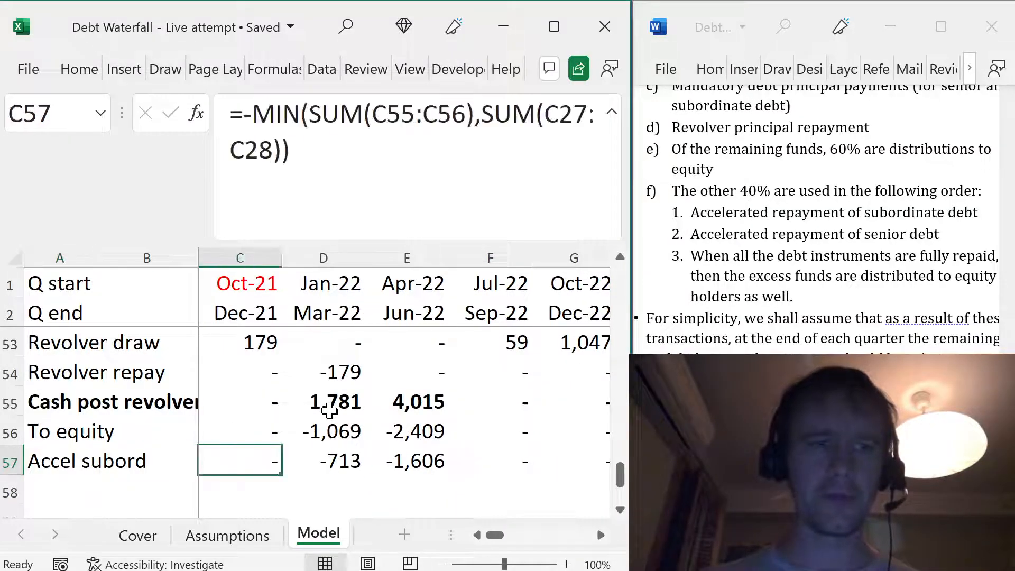
# - Link the subordinate debt's first-quarter Accel repay in C29 to the waterfall with =C57
pyautogui.press('pageup')
pyautogui.press('pageup')
pyautogui.press('pageup')
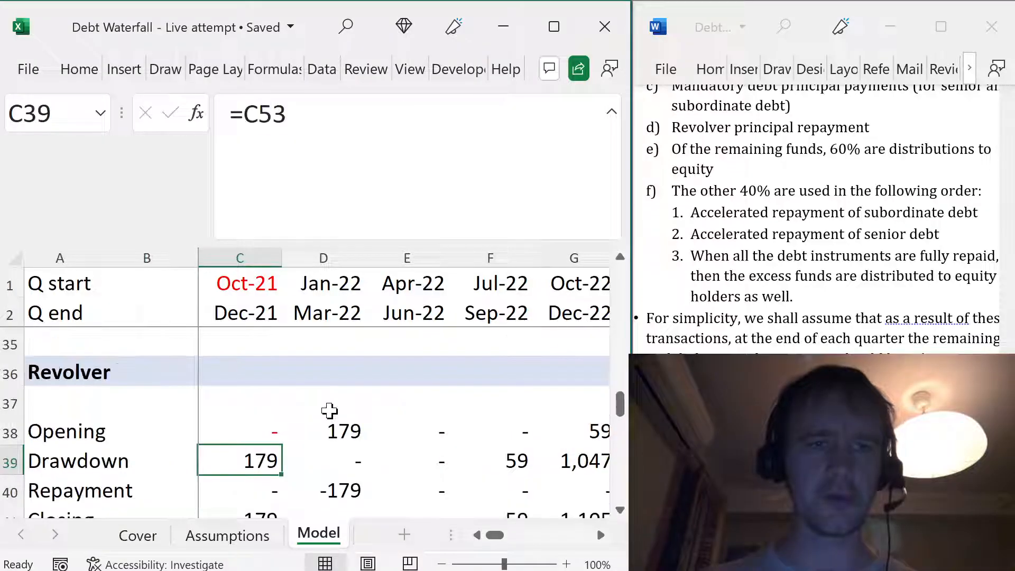
pyautogui.press('pageup')
pyautogui.press('Up')
pyautogui.press('Up')
pyautogui.press('Up')
pyautogui.press('Up')
pyautogui.press('Up')
pyautogui.press('Up')
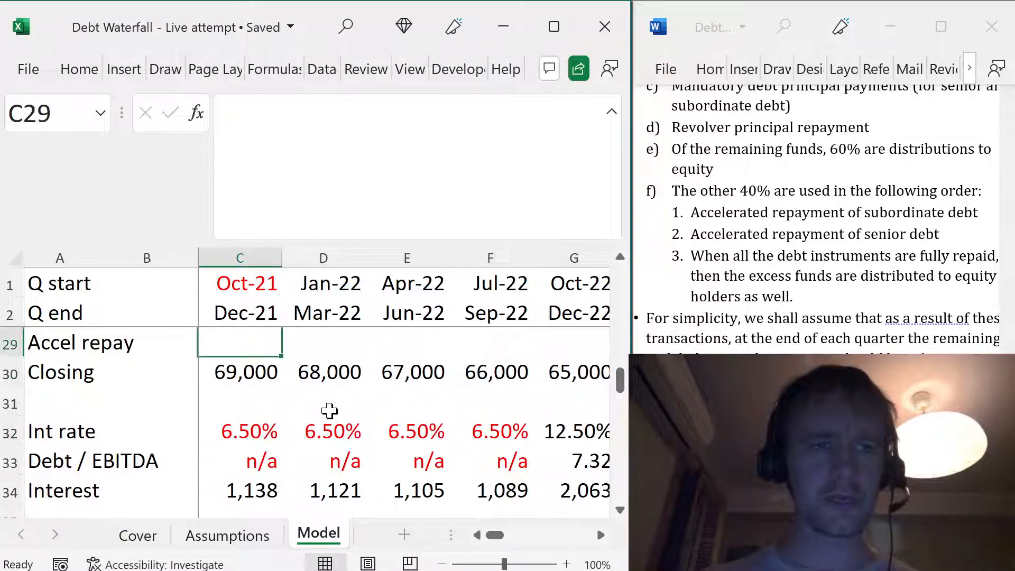
pyautogui.press('Down')
pyautogui.press('Down')
pyautogui.write('=')
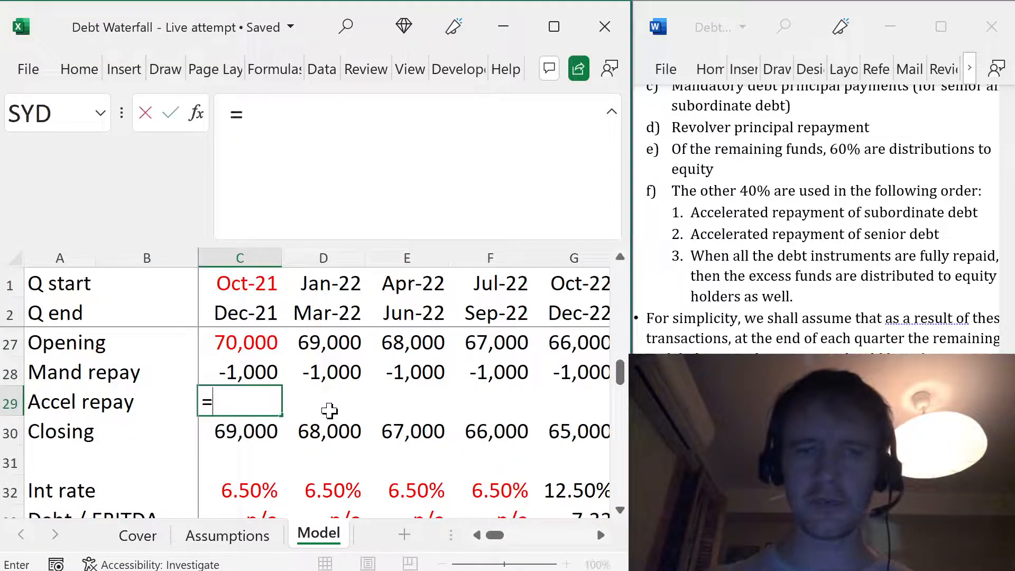
pyautogui.press('Down')
pyautogui.press('Down')
pyautogui.press('Down')
pyautogui.press('Down')
pyautogui.press('Down')
pyautogui.hotkey('ctrl', 'Down')
pyautogui.hotkey('ctrl', 'Up')
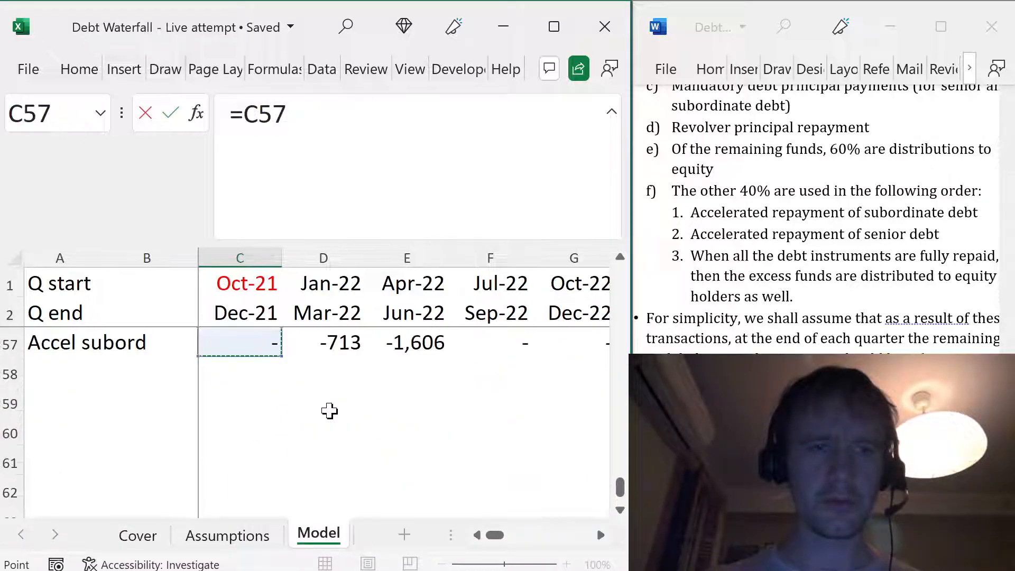
pyautogui.press('Return')
# - Copy the Accel repay link from C29 into the second quarter's cell D29
pyautogui.press('Up')
pyautogui.press('Up')
pyautogui.press('Up')
pyautogui.press('Up')
pyautogui.press('Down')
pyautogui.press('Down')
pyautogui.press('Down')
pyautogui.press('Right')
pyautogui.hotkey('ctrl', 'r')
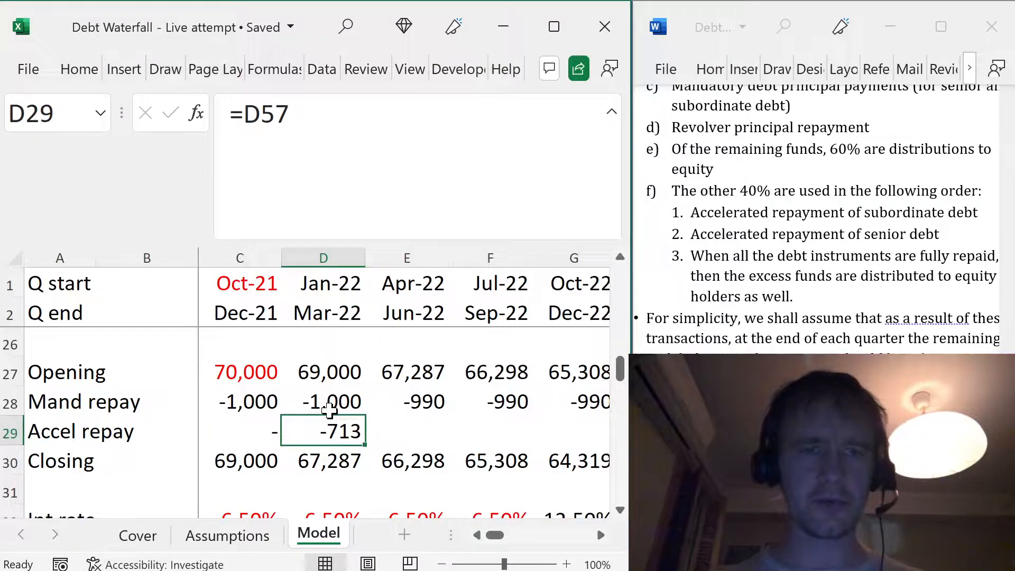
# - Check the Mand repay formula in E28 against the Accel repay link in D29, and save the workbook
pyautogui.press('Right')
pyautogui.press('Up')
pyautogui.press('Down')
pyautogui.press('Left')
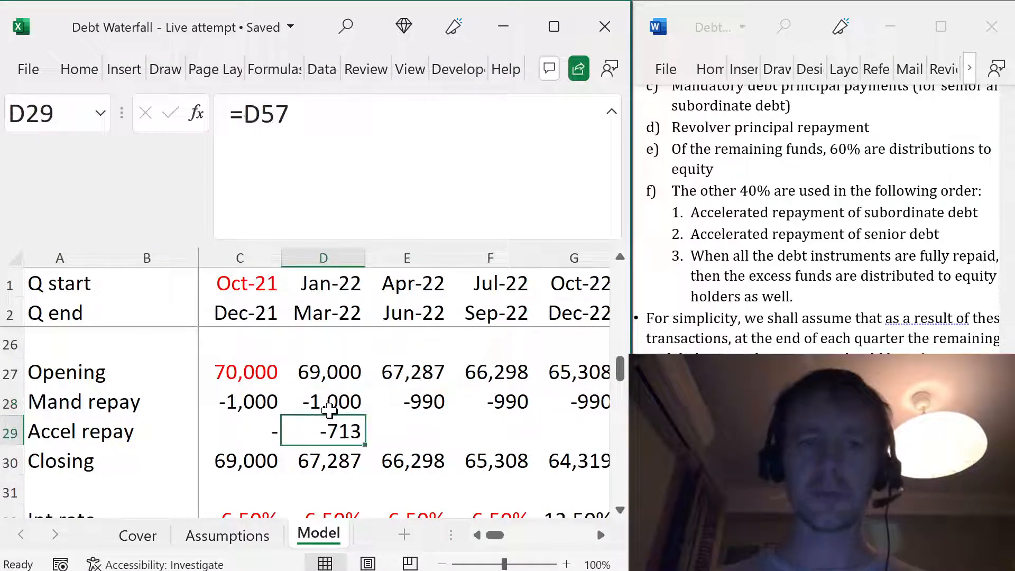
pyautogui.click(401, 258)
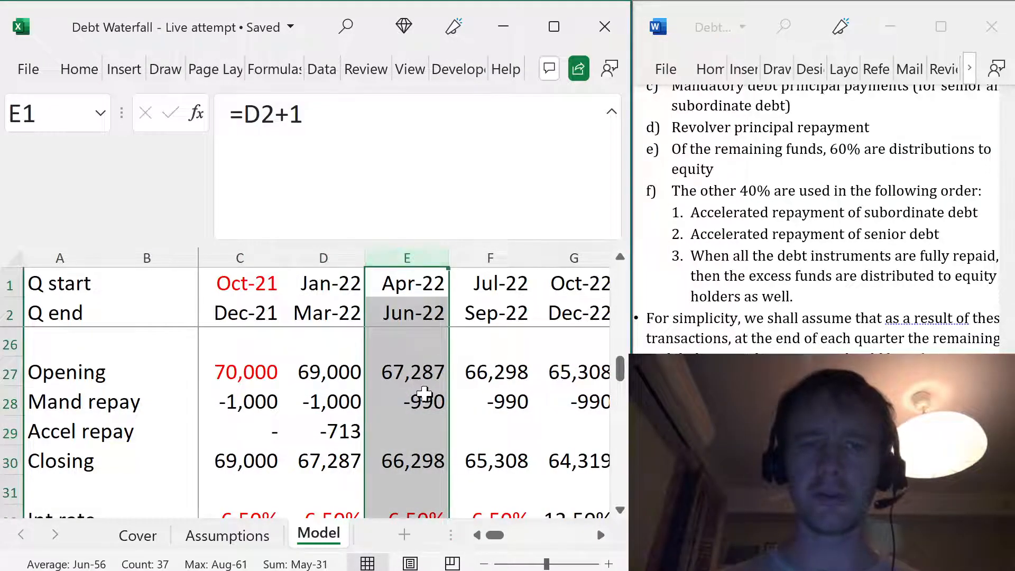
pyautogui.click(424, 390)
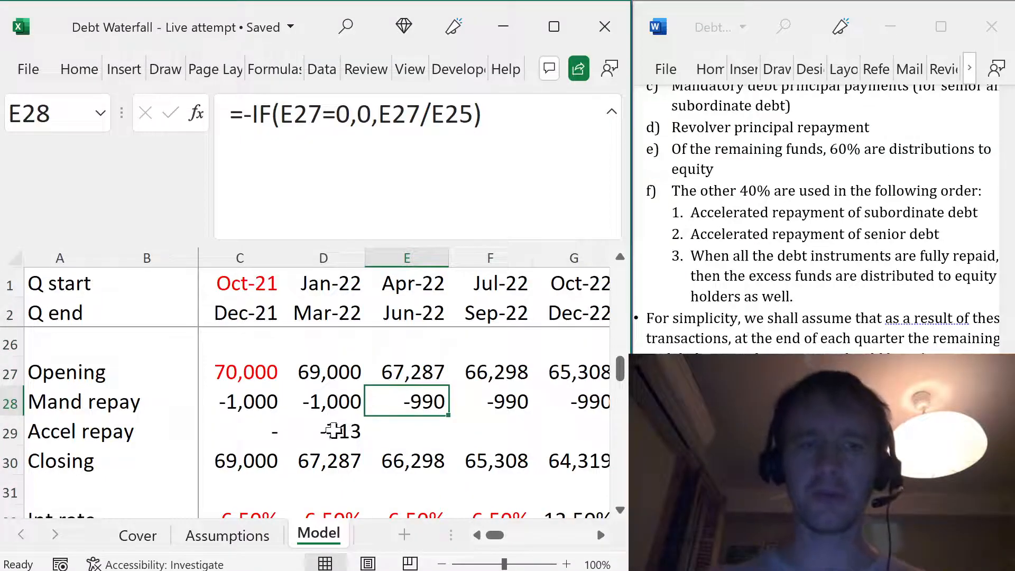
pyautogui.click(332, 432)
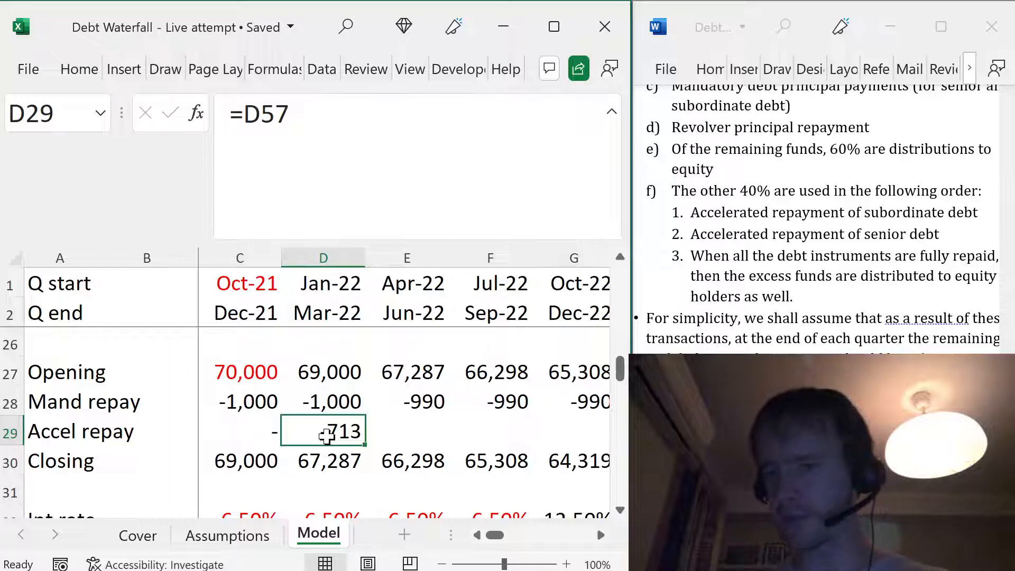
pyautogui.hotkey('ctrl', 's')
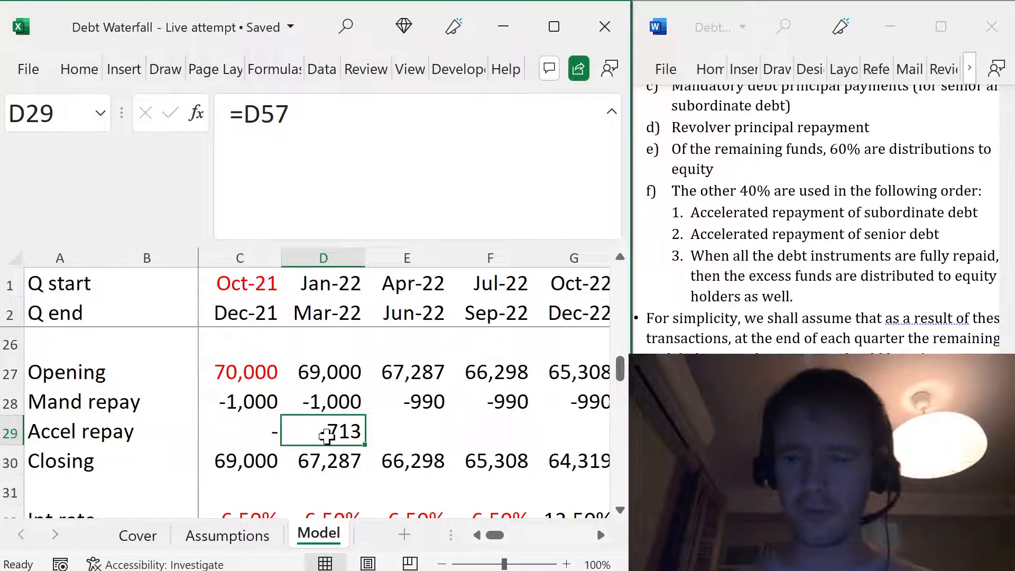
# - Show the Mand repay value in E28 with three more decimals to inspect it, and restore its whole-number display
pyautogui.press('Up')
pyautogui.press('Right')
pyautogui.press('alt')
pyautogui.press('h')
pyautogui.press('0')
pyautogui.hotkey('alt', 'h')
pyautogui.press('0')
pyautogui.hotkey('alt', 'h')
pyautogui.press('0')
pyautogui.hotkey('alt', 'h')
pyautogui.press('9')
pyautogui.hotkey('alt', 'h')
pyautogui.press('9')
pyautogui.hotkey('alt', 'h')
pyautogui.press('9')
# - Copy the Accel repay link from D29 across row 29 through the remaining quarters
pyautogui.click(326, 435)
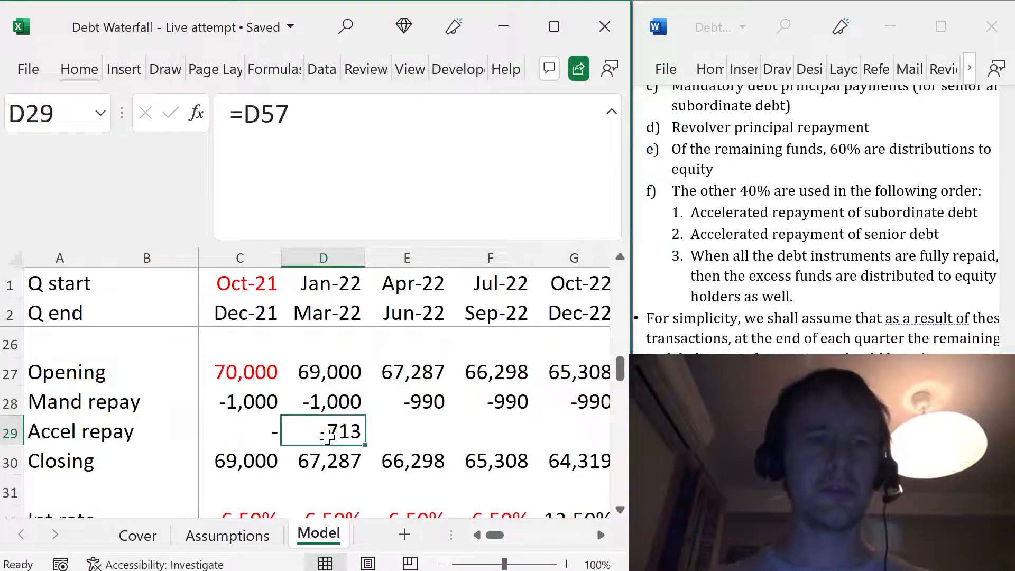
pyautogui.hotkey('ctrl', 'shift', 'Right')
pyautogui.hotkey('ctrl', 'r')
pyautogui.press('Left')
pyautogui.press('Right')
pyautogui.press('Right')
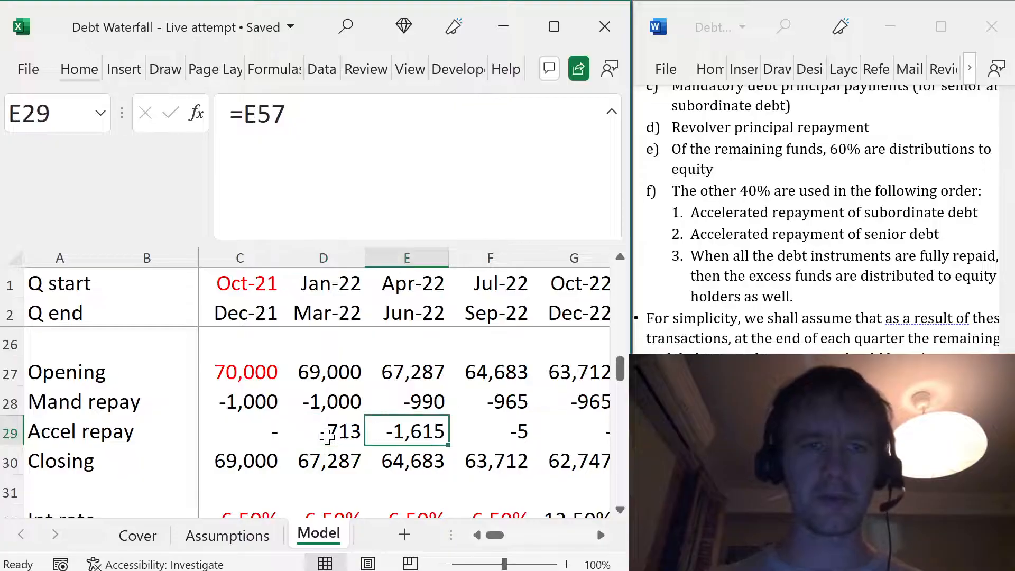
# - Examine the subordinate debt's Accel repay row across the quarters, and select the Opening balances in row 27 back to D27
pyautogui.press('Right')
pyautogui.press('Right')
pyautogui.press('Right')
pyautogui.press('Right')
pyautogui.press('Right')
pyautogui.press('Right')
pyautogui.press('Right')
pyautogui.press('Right')
pyautogui.press('Right')
pyautogui.press('Right')
pyautogui.press('Right')
pyautogui.press('Right')
pyautogui.press('Right')
pyautogui.press('Right')
pyautogui.press('Right')
pyautogui.press('Right')
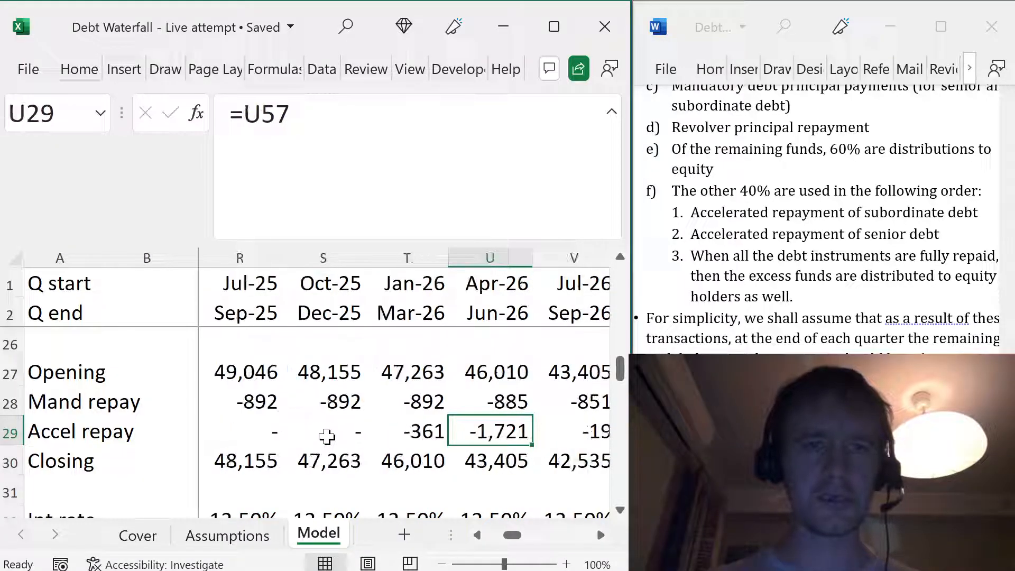
pyautogui.press('Right')
pyautogui.press('Right')
pyautogui.press('Right')
pyautogui.press('Right')
pyautogui.press('Right')
pyautogui.press('Right')
pyautogui.press('Right')
pyautogui.press('Right')
pyautogui.press('Right')
pyautogui.press('Right')
pyautogui.press('Right')
pyautogui.press('Right')
pyautogui.press('Right')
pyautogui.press('Right')
pyautogui.press('Right')
pyautogui.press('Right')
pyautogui.press('Right')
pyautogui.press('Right')
pyautogui.press('Right')
pyautogui.press('Right')
pyautogui.press('Right')
pyautogui.press('Right')
pyautogui.press('Right')
pyautogui.press('Up')
pyautogui.press('Up')
pyautogui.hotkey('ctrl', 'shift', 'Left')
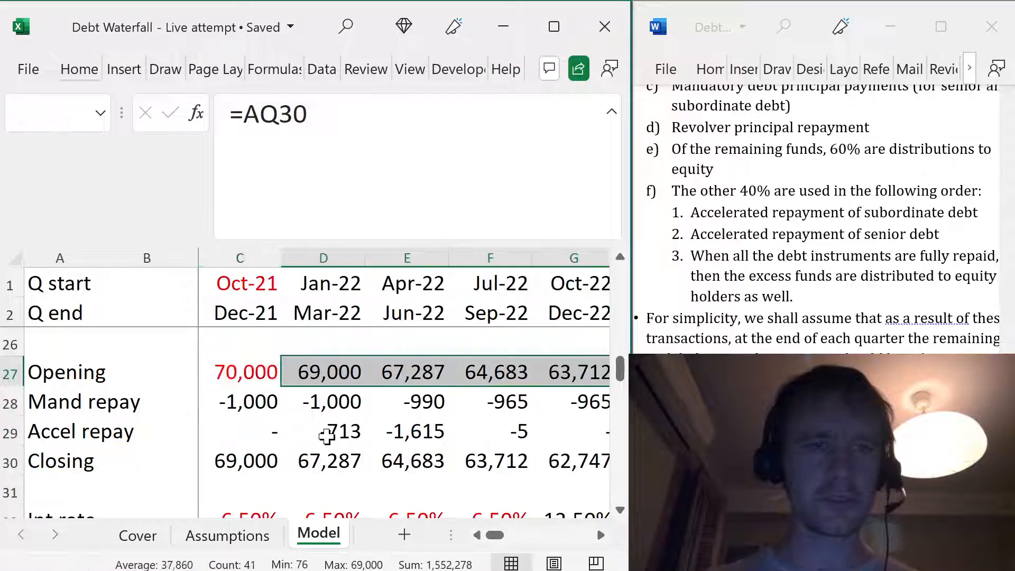
# - Add the row label Accel senior in A58, directly below Accel subord in the Waterfall section
pyautogui.hotkey('shift', 'Left')
pyautogui.hotkey('ctrl', 'Left')
pyautogui.press('Right')
pyautogui.press('Down')
pyautogui.press('Down')
pyautogui.press('Down')
pyautogui.press('Down')
pyautogui.press('Down')
pyautogui.press('Down')
pyautogui.press('Down')
pyautogui.press('Down')
pyautogui.press('Down')
pyautogui.press('Down')
pyautogui.press('Down')
pyautogui.press('Down')
pyautogui.press('Down')
pyautogui.press('Down')
pyautogui.press('Down')
pyautogui.press('Down')
pyautogui.press('Down')
pyautogui.press('Down')
pyautogui.press('Down')
pyautogui.press('Down')
pyautogui.press('Down')
pyautogui.press('Down')
pyautogui.press('Down')
pyautogui.press('Down')
pyautogui.press('Down')
pyautogui.press('Down')
pyautogui.press('Down')
pyautogui.press('Down')
pyautogui.press('Down')
pyautogui.press('Down')
pyautogui.press('Down')
pyautogui.press('Down')
pyautogui.press('Down')
pyautogui.press('Down')
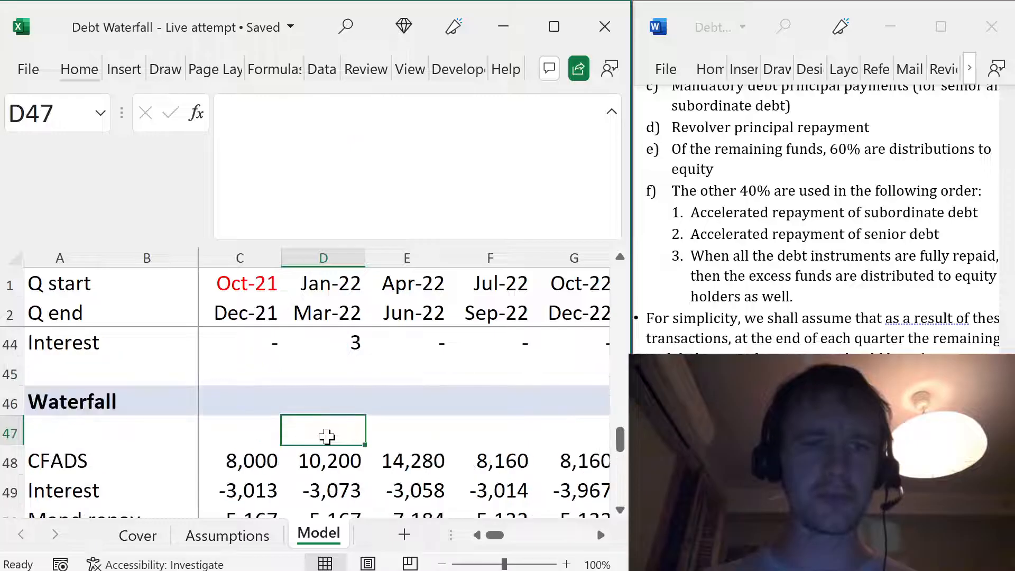
pyautogui.hotkey('ctrl', 'Up')
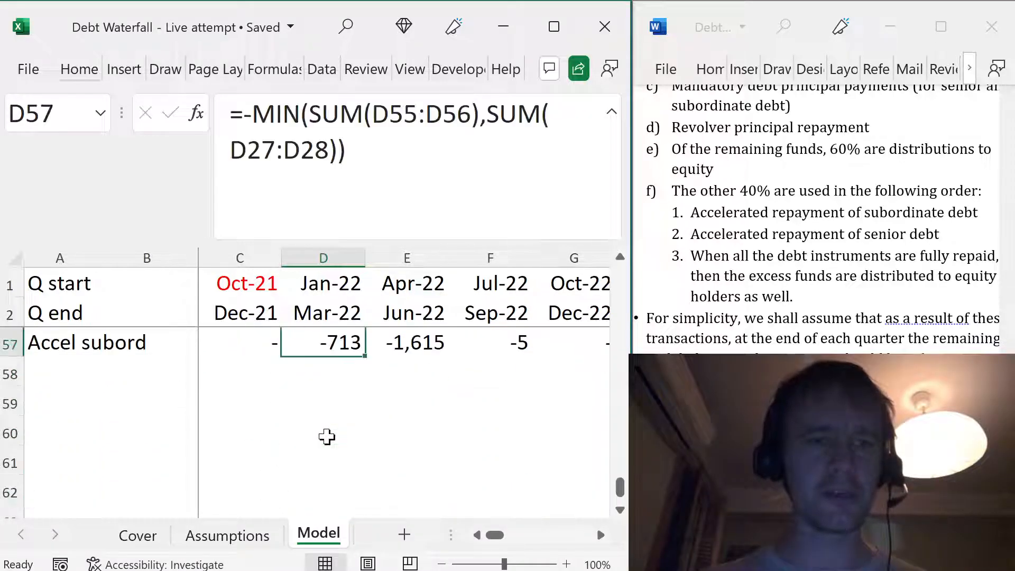
pyautogui.press('Down')
pyautogui.press('Left')
pyautogui.press('Left')
pyautogui.press('Left')
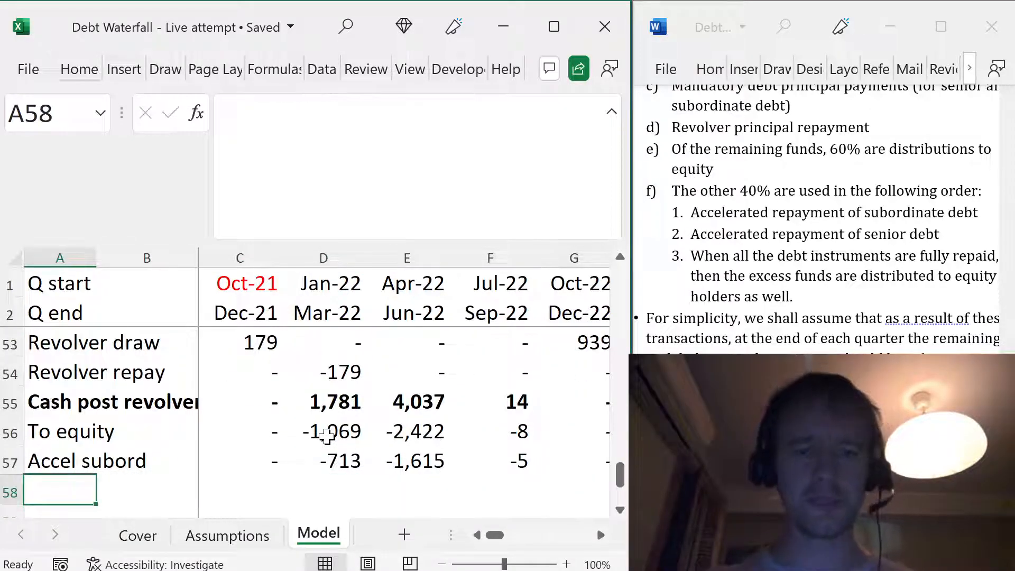
pyautogui.write('ACcl')
pyautogui.press('BackSpace')
pyautogui.press('BackSpace')
pyautogui.write('c')
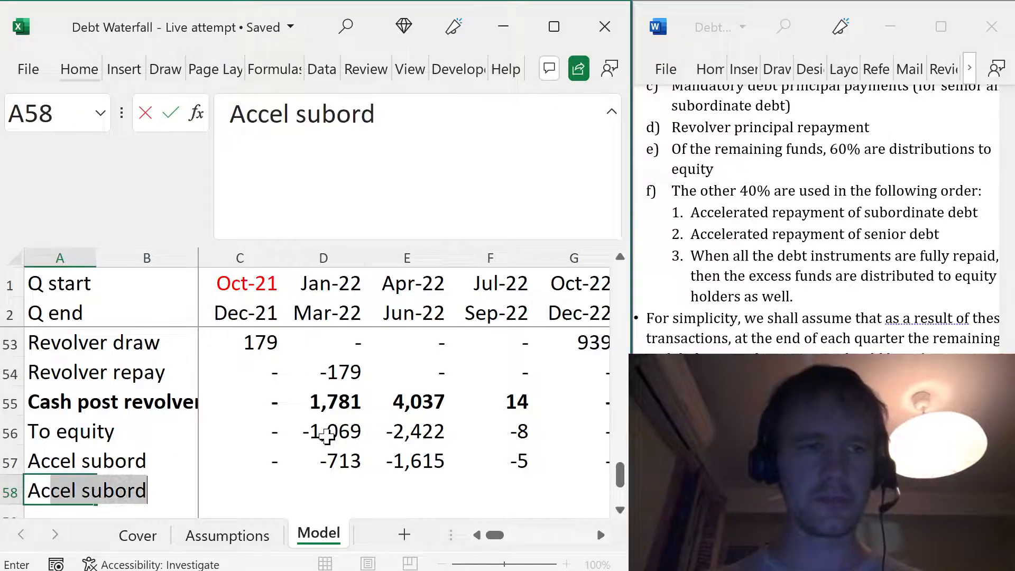
pyautogui.write('cel ')
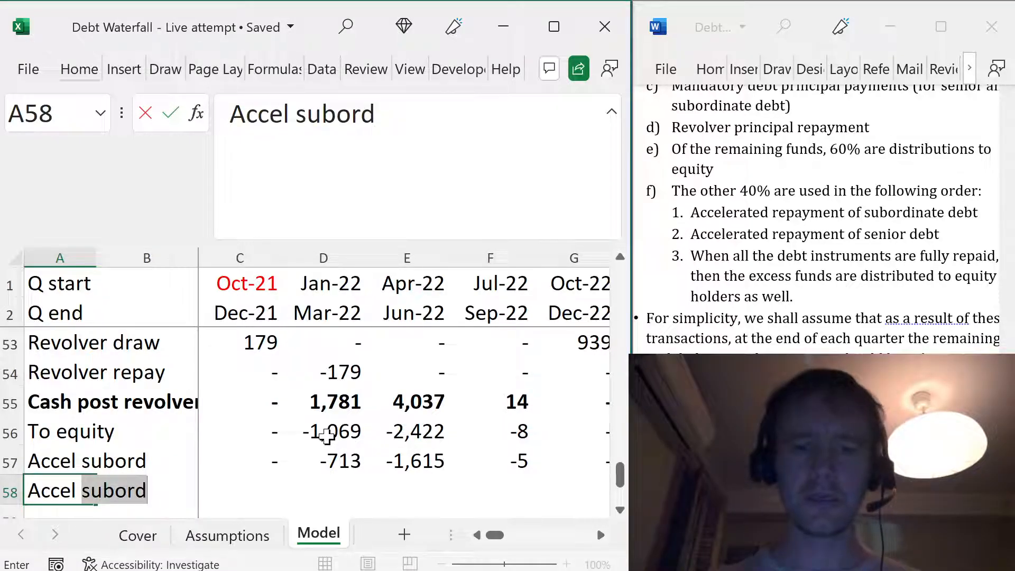
pyautogui.write('senior')
pyautogui.press('Tab')
# - Copy the formula text of Accel subord in C57 into C58, keeping its cell references as they are
pyautogui.press('Tab')
pyautogui.press('Tab')
pyautogui.press('Left')
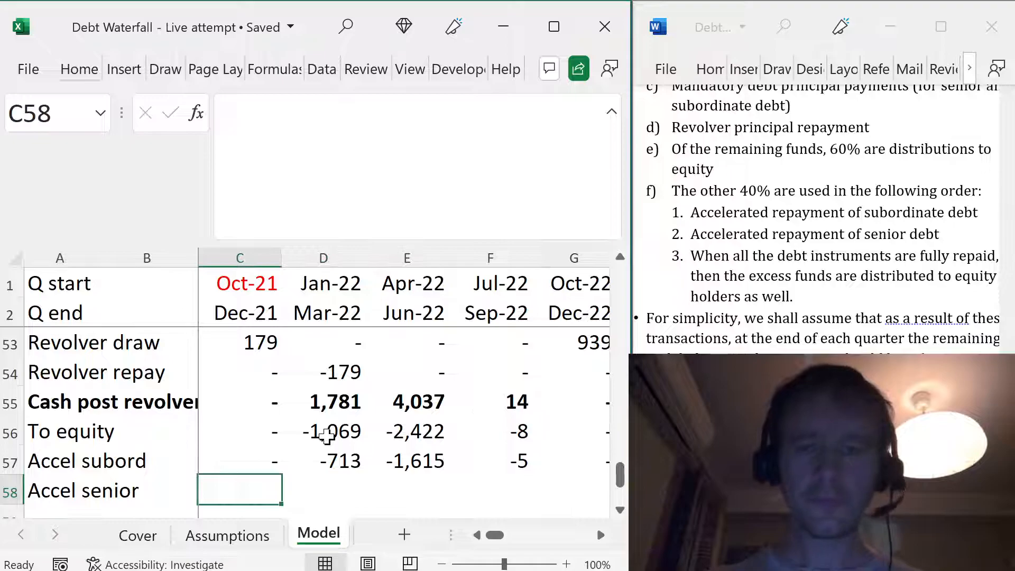
pyautogui.press('Up')
pyautogui.press('F2')
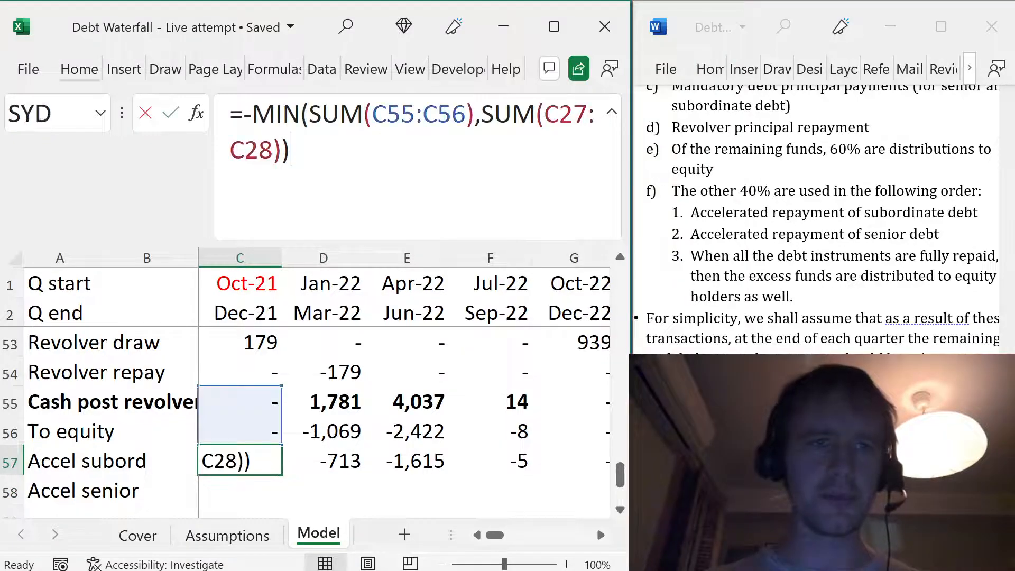
pyautogui.hotkey('shift', 'Home')
pyautogui.hotkey('ctrl', 'c')
pyautogui.press('Return')
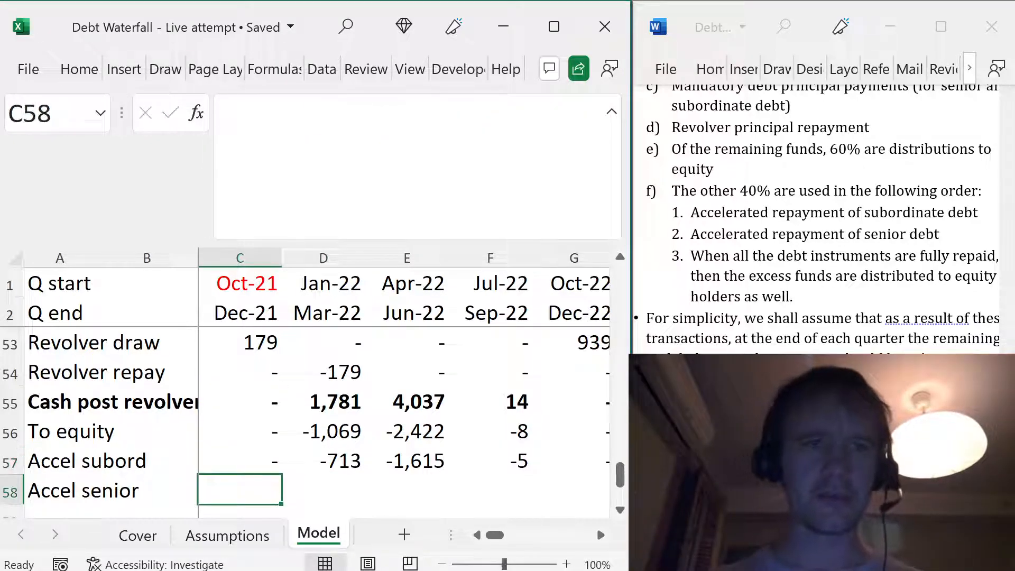
pyautogui.hotkey('ctrl', 'v')
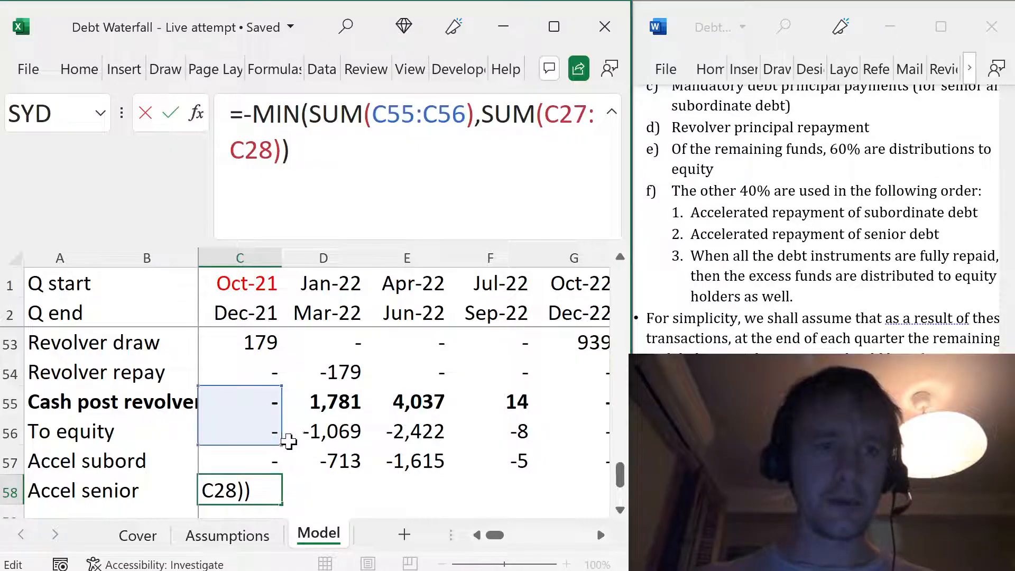
# - Change the C58 formula to sum C55:C57 and the senior debt's Opening and Mand repay cells, C11:C12
pyautogui.moveTo(280, 454); pyautogui.dragTo(279, 461)
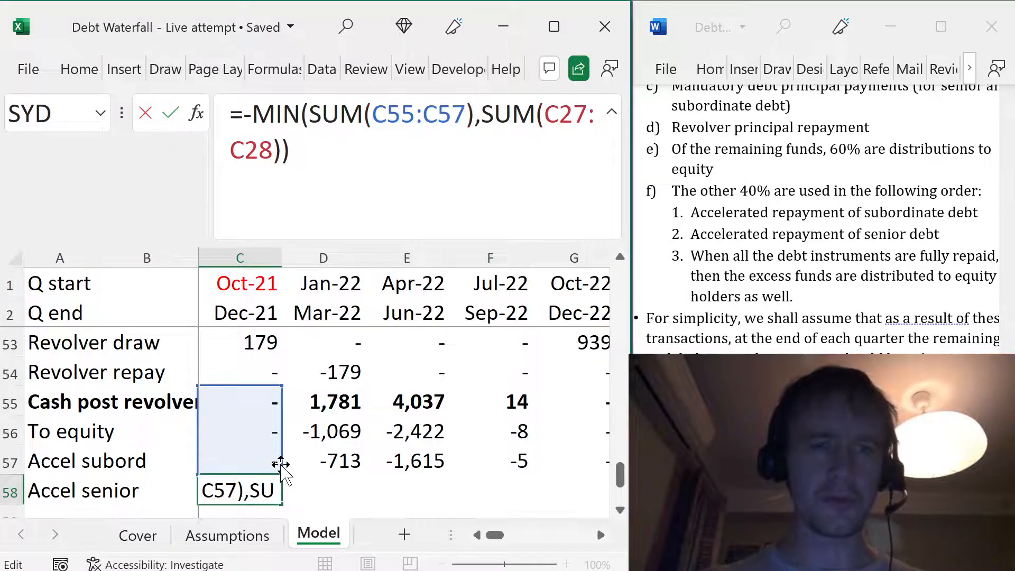
pyautogui.moveTo(544, 115); pyautogui.dragTo(273, 151)
pyautogui.press('BackSpace')
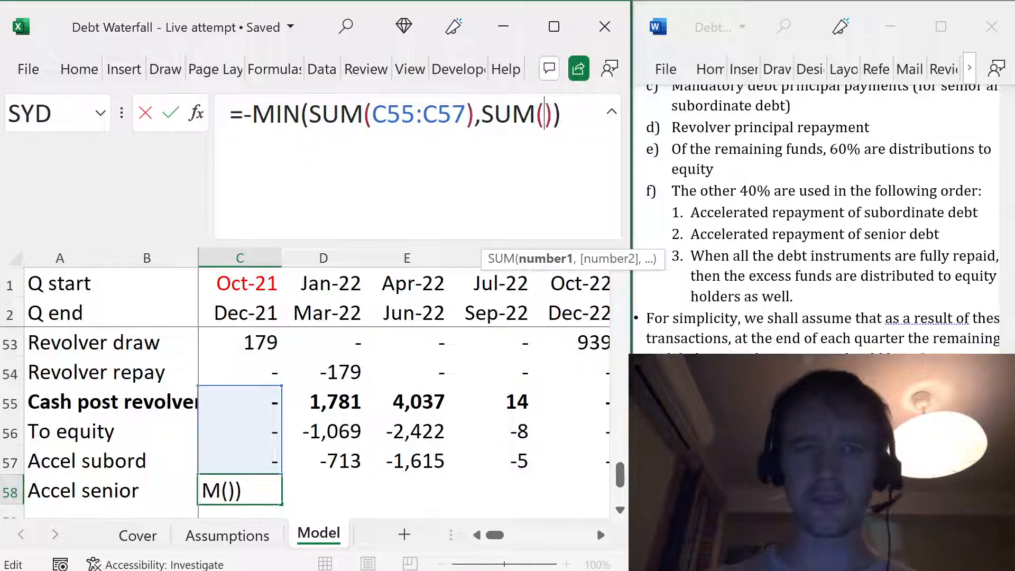
pyautogui.click(244, 342)
pyautogui.hotkey('ctrl', 'Home')
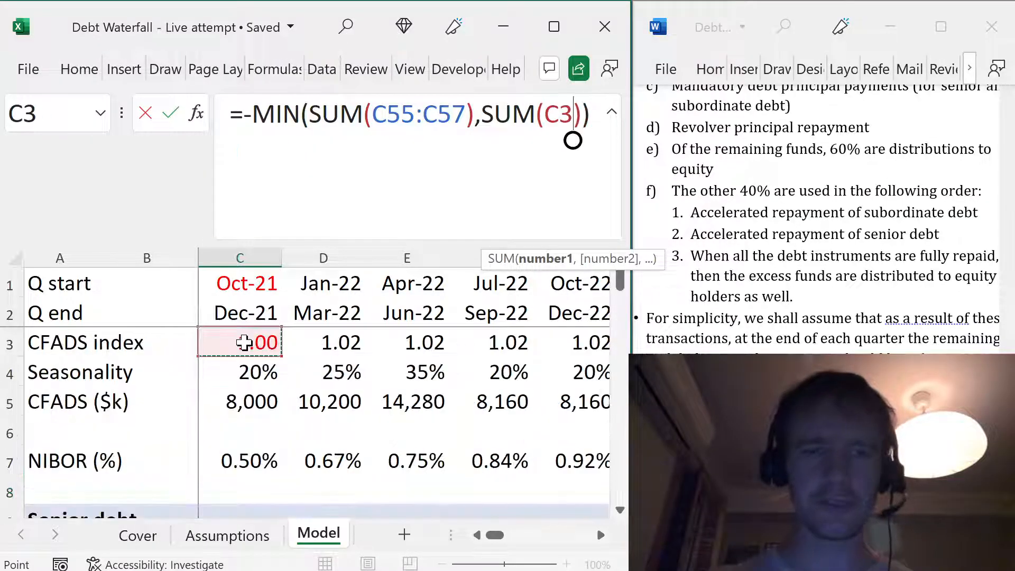
pyautogui.scroll(-2, 243, 342)
pyautogui.click(244, 342)
pyautogui.click(225, 406)
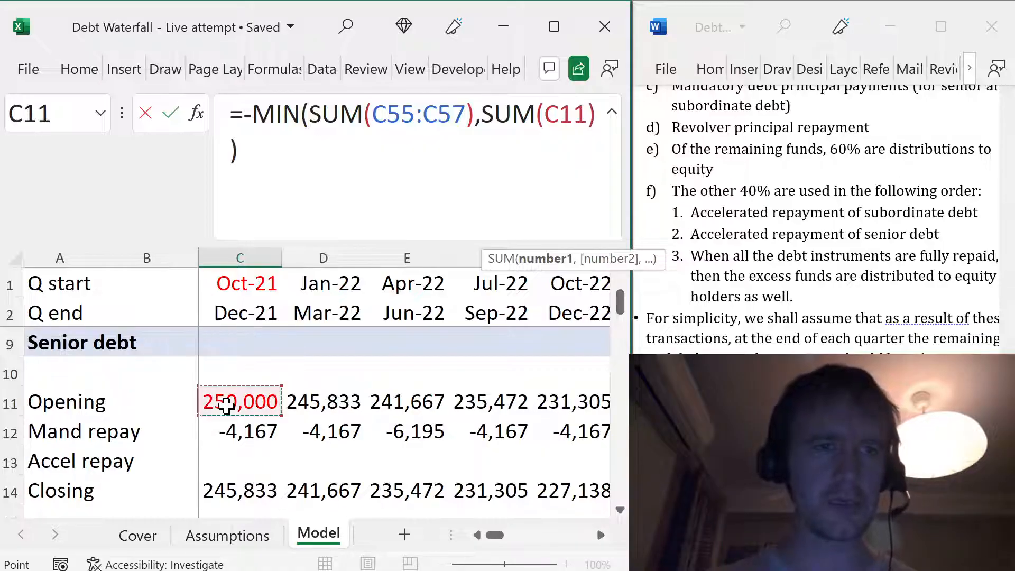
pyautogui.hotkey('shift', 'Down')
pyautogui.press('Return')
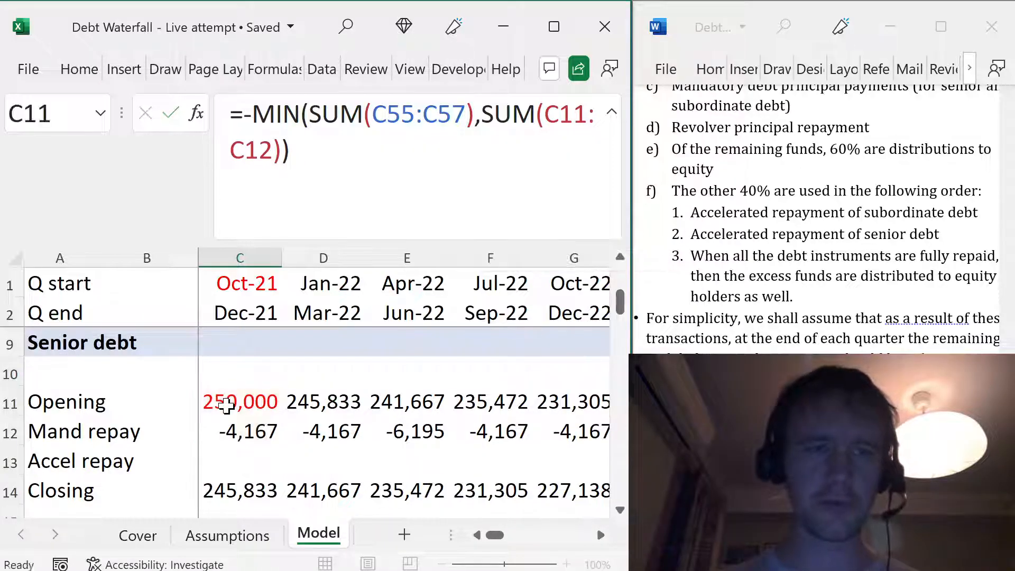
# - Copy the Accel senior formula into D58 and check the sum of the Mar-22 cash cells D55:D57
pyautogui.press('Up')
pyautogui.press('Right')
pyautogui.hotkey('ctrl', 'r')
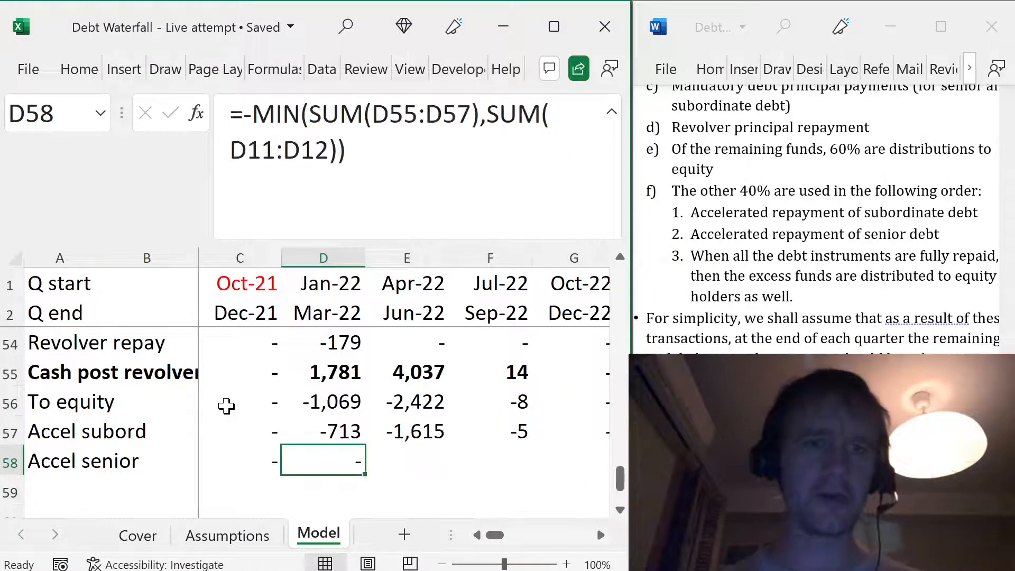
pyautogui.press('Up')
pyautogui.hotkey('shift', 'Up')
pyautogui.hotkey('shift', 'Up')
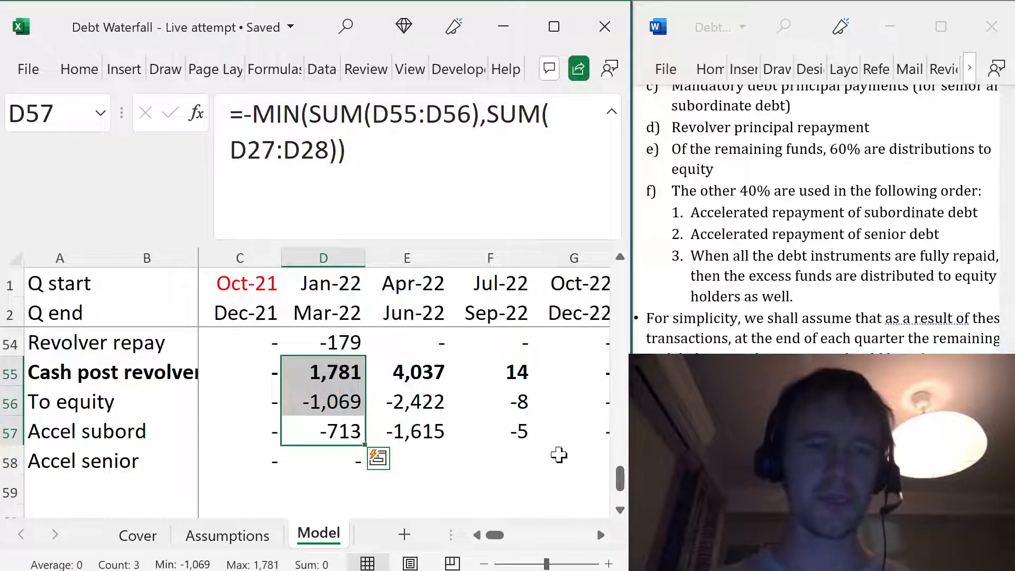
# - Copy the Accel senior formula from D58 across row 58 through AQ58
pyautogui.press('Down')
pyautogui.hotkey('shift', 'Right')
pyautogui.hotkey('shift', 'Right')
pyautogui.hotkey('shift', 'Right')
pyautogui.hotkey('shift', 'Right')
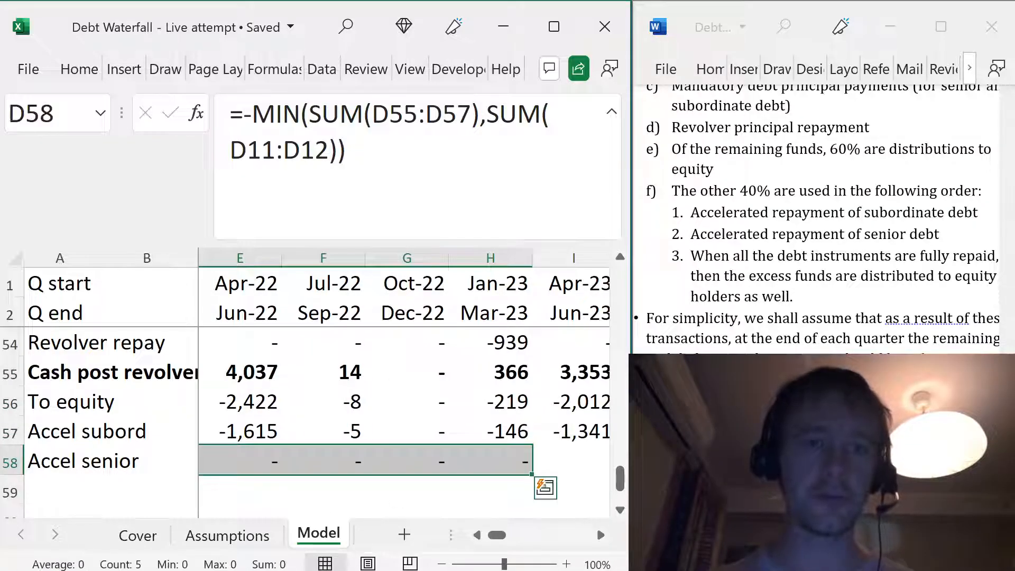
pyautogui.hotkey('shift', 'Right')
pyautogui.hotkey('shift', 'Right')
pyautogui.hotkey('shift', 'Right')
pyautogui.hotkey('shift', 'Right')
pyautogui.hotkey('shift', 'Right')
pyautogui.hotkey('shift', 'Right')
pyautogui.hotkey('shift', 'Right')
pyautogui.hotkey('shift', 'Right')
pyautogui.hotkey('shift', 'Right')
pyautogui.hotkey('shift', 'Right')
pyautogui.hotkey('shift', 'Right')
pyautogui.hotkey('shift', 'Right')
pyautogui.hotkey('shift', 'Right')
pyautogui.hotkey('shift', 'Right')
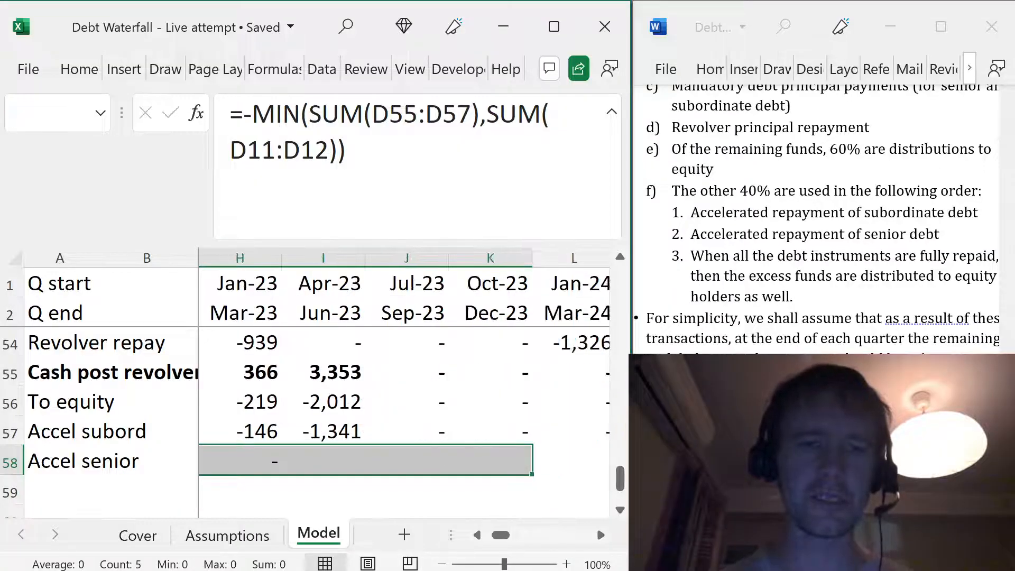
pyautogui.hotkey('shift', 'Right')
pyautogui.hotkey('shift', 'Right')
pyautogui.hotkey('shift', 'Right')
pyautogui.hotkey('shift', 'Right')
pyautogui.hotkey('shift', 'Right')
pyautogui.hotkey('shift', 'Right')
pyautogui.hotkey('shift', 'Right')
pyautogui.hotkey('shift', 'Right')
pyautogui.hotkey('shift', 'Right')
pyautogui.hotkey('shift', 'Right')
pyautogui.hotkey('shift', 'Right')
pyautogui.hotkey('shift', 'Right')
pyautogui.hotkey('shift', 'Right')
pyautogui.hotkey('shift', 'Right')
pyautogui.hotkey('shift', 'Right')
pyautogui.hotkey('shift', 'Right')
pyautogui.hotkey('shift', 'Right')
pyautogui.hotkey('shift', 'Right')
pyautogui.hotkey('shift', 'Right')
pyautogui.hotkey('shift', 'Right')
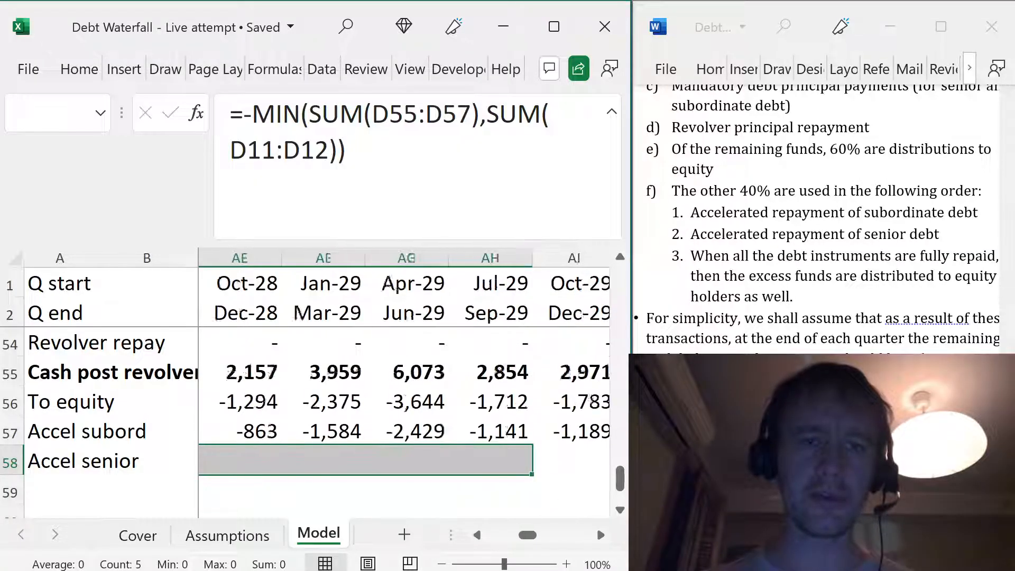
pyautogui.hotkey('shift', 'Left')
pyautogui.hotkey('shift', 'Left')
pyautogui.hotkey('shift', 'Left')
pyautogui.hotkey('shift', 'Left')
pyautogui.hotkey('shift', 'Left')
pyautogui.hotkey('shift', 'Left')
pyautogui.hotkey('shift', 'Left')
pyautogui.hotkey('shift', 'Left')
pyautogui.hotkey('shift', 'Right')
pyautogui.hotkey('shift', 'Right')
pyautogui.hotkey('shift', 'Right')
pyautogui.hotkey('shift', 'Right')
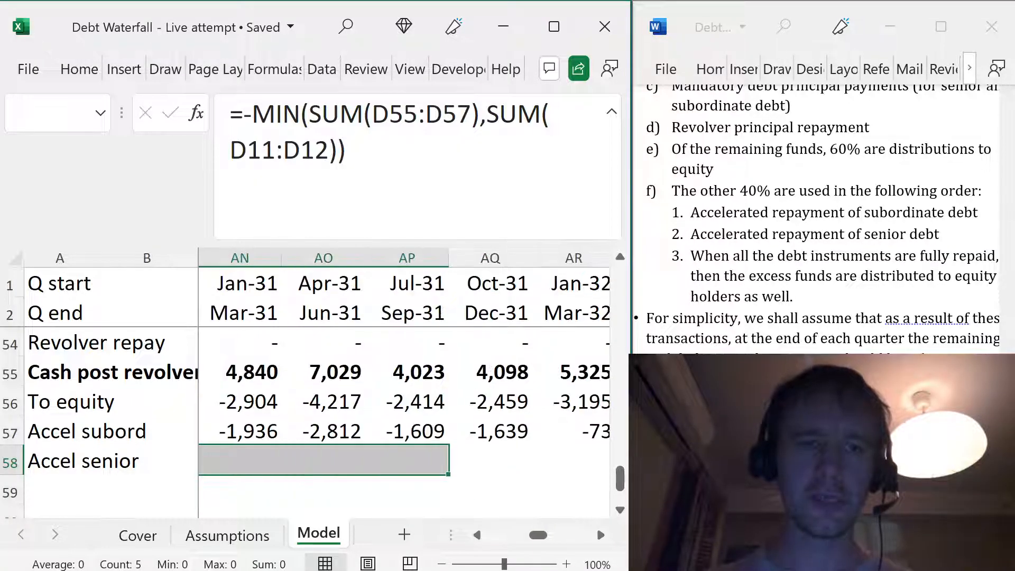
pyautogui.hotkey('shift', 'Left')
pyautogui.hotkey('shift', 'Left')
pyautogui.hotkey('shift', 'Right')
pyautogui.hotkey('ctrl', 'r')
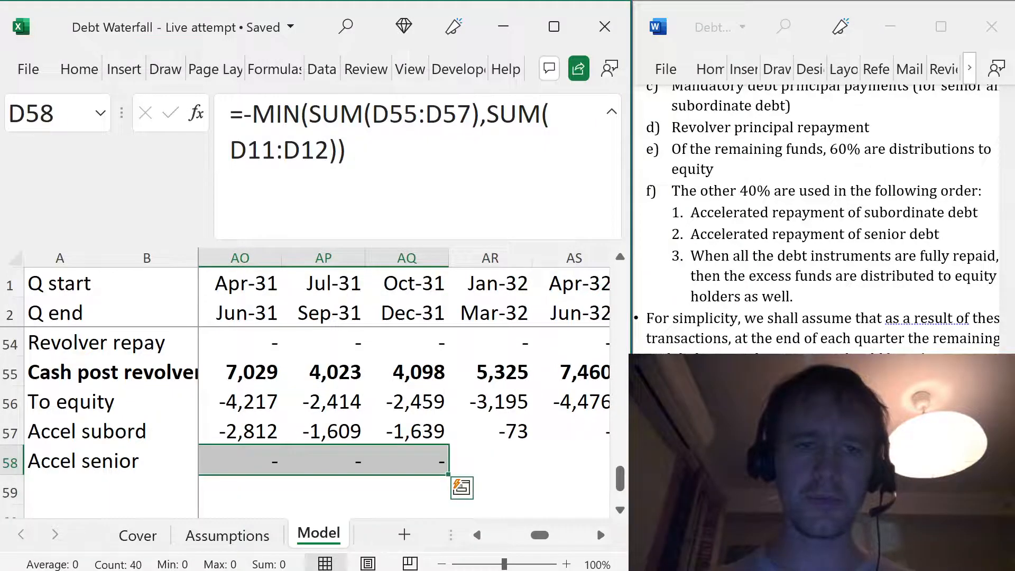
# - Extend the Accel senior formula into AR58 and check the sum of AR55:AR58
pyautogui.hotkey('ctrl', 'Right')
pyautogui.press('Right')
pyautogui.hotkey('ctrl', 'r')
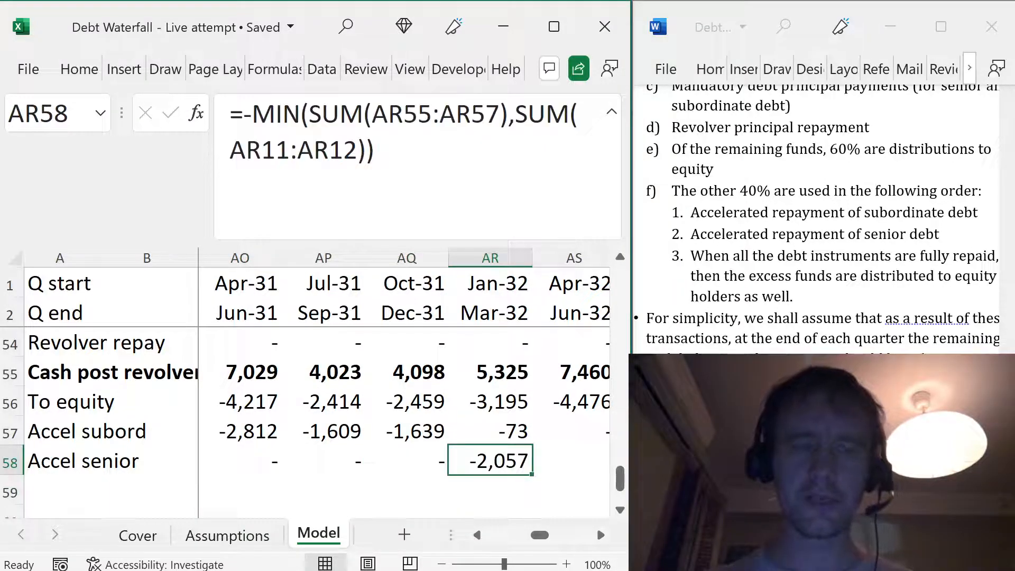
pyautogui.hotkey('shift', 'Up')
pyautogui.hotkey('shift', 'Up')
pyautogui.hotkey('shift', 'Up')
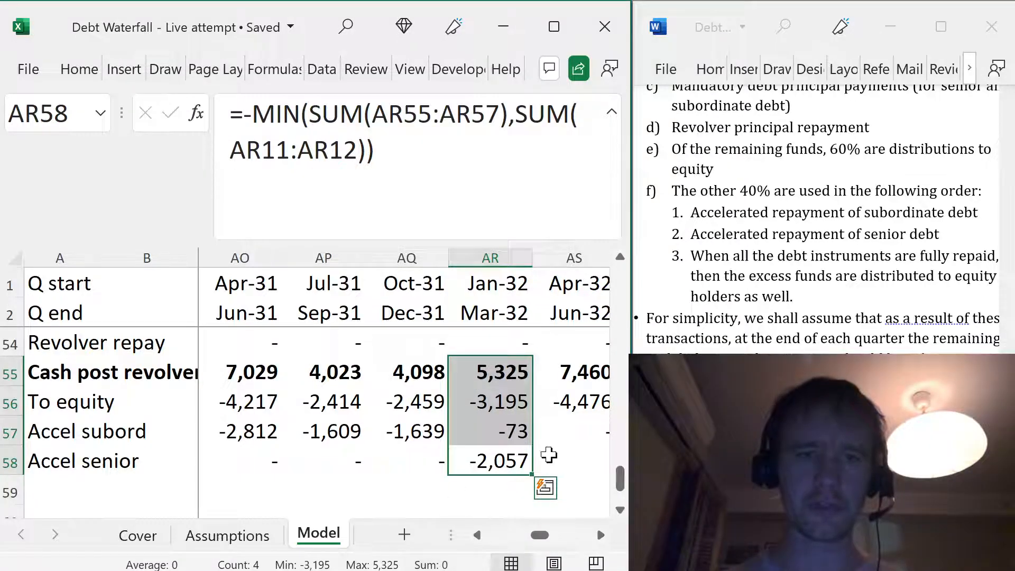
# - Copy the Accel senior formula from AR58 across the remaining quarters through CD58
pyautogui.click(475, 462)
pyautogui.hotkey('ctrl', 'shift', 'Right')
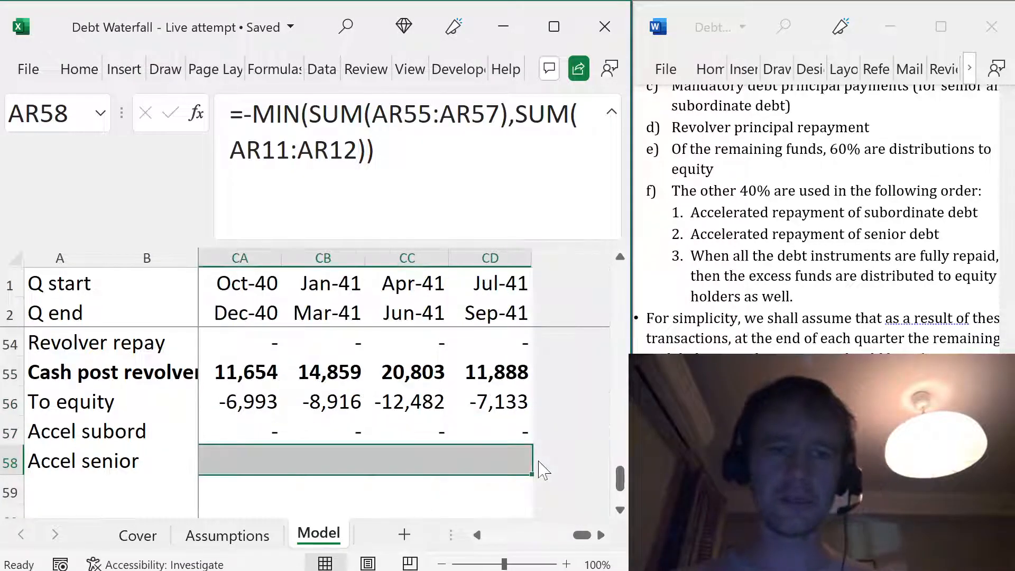
pyautogui.hotkey('ctrl', 'r')
pyautogui.hotkey('shift', 'BackSpace')
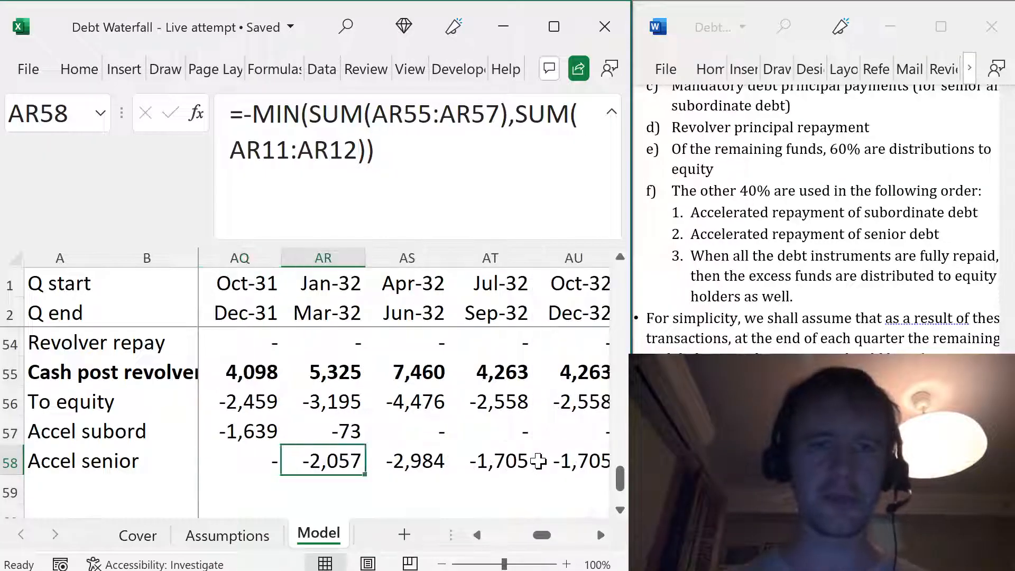
# - Link the Senior debt Accel repay cell C13 to the Accel senior row with =C58 and copy it across row 13
pyautogui.press('Left')
pyautogui.hotkey('ctrl', 'Left')
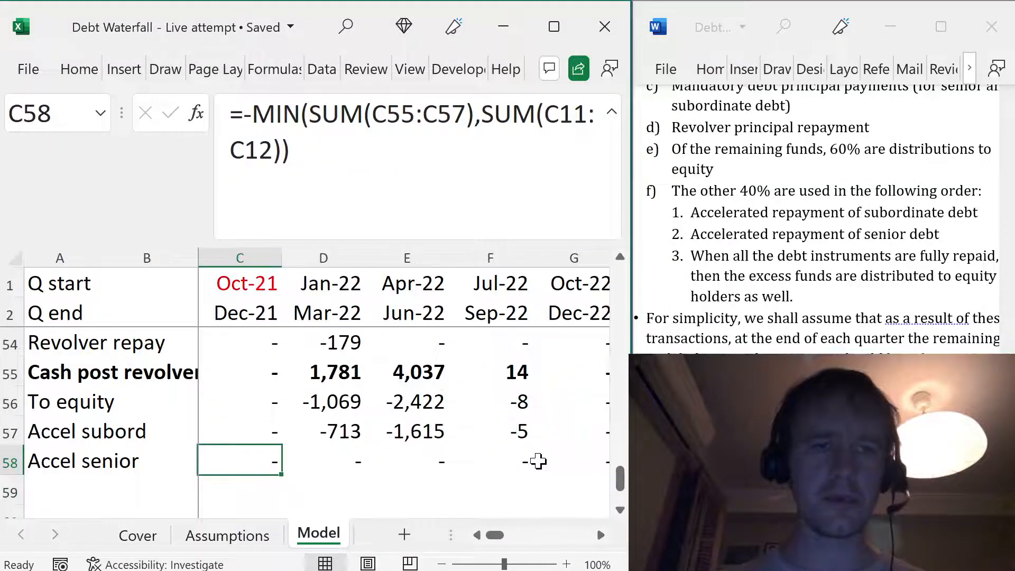
pyautogui.hotkey('ctrl', 'Up')
pyautogui.press('Down')
pyautogui.press('Down')
pyautogui.press('Down')
pyautogui.press('Down')
pyautogui.press('Down')
pyautogui.press('Down')
pyautogui.press('Down')
pyautogui.press('Down')
pyautogui.press('Down')
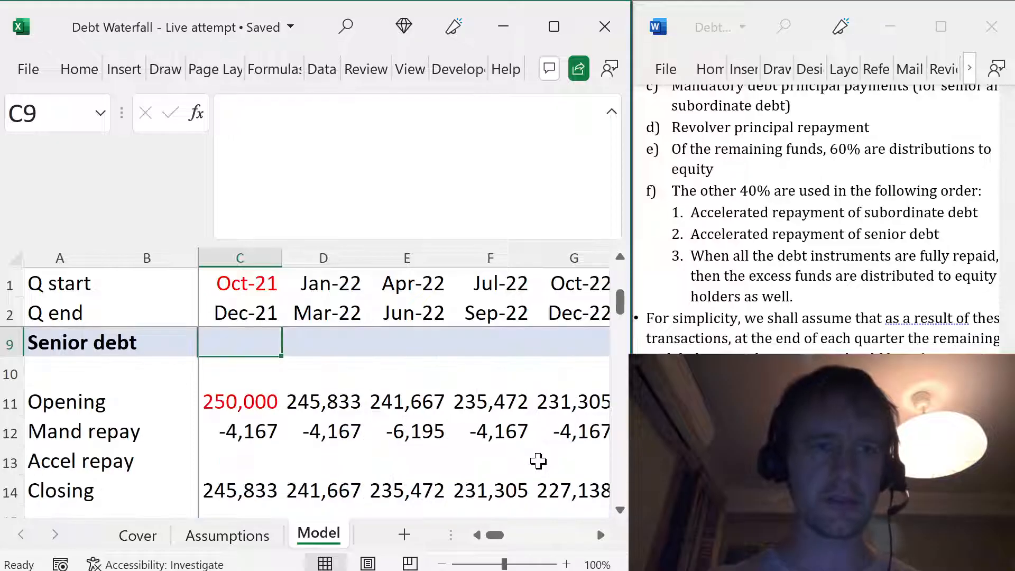
pyautogui.press('Down')
pyautogui.write('=')
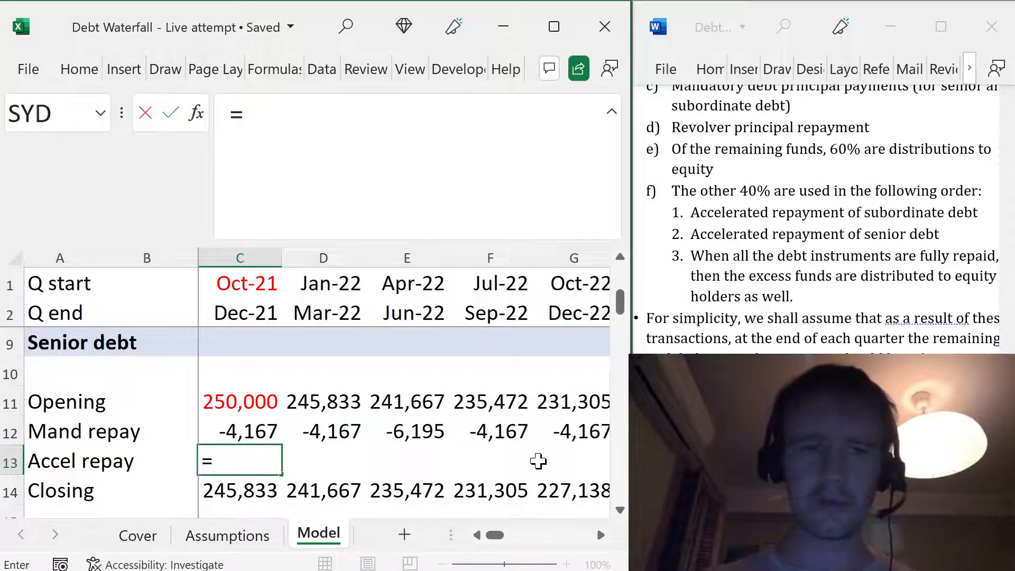
pyautogui.press('Down')
pyautogui.hotkey('ctrl', 'Down')
pyautogui.hotkey('ctrl', 'Down')
pyautogui.hotkey('ctrl', 'Down')
pyautogui.hotkey('ctrl', 'Down')
pyautogui.hotkey('ctrl', 'Down')
pyautogui.hotkey('ctrl', 'Down')
pyautogui.hotkey('ctrl', 'Down')
pyautogui.hotkey('ctrl', 'Down')
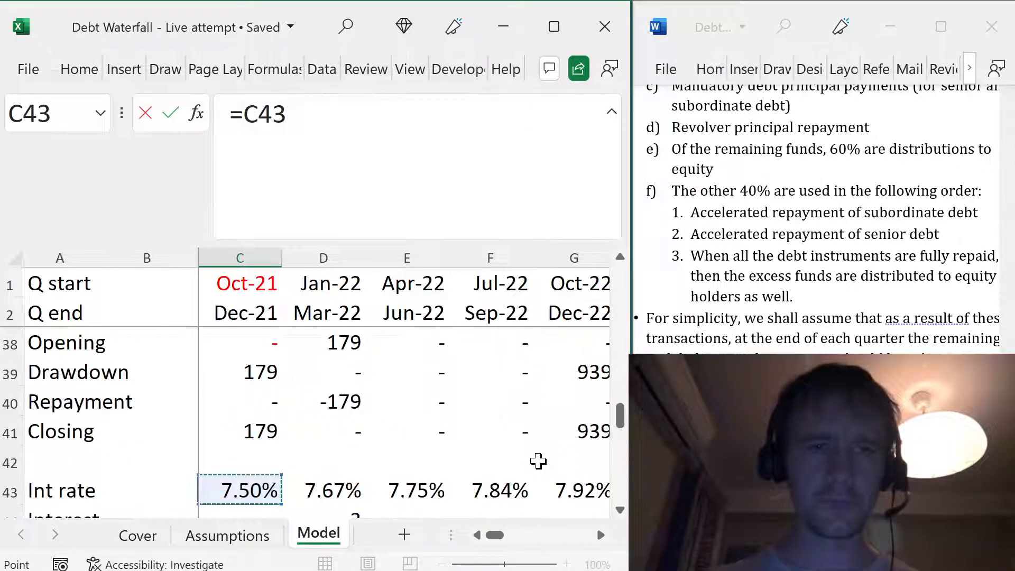
pyautogui.hotkey('ctrl', 'Up')
pyautogui.press('Return')
pyautogui.press('Up')
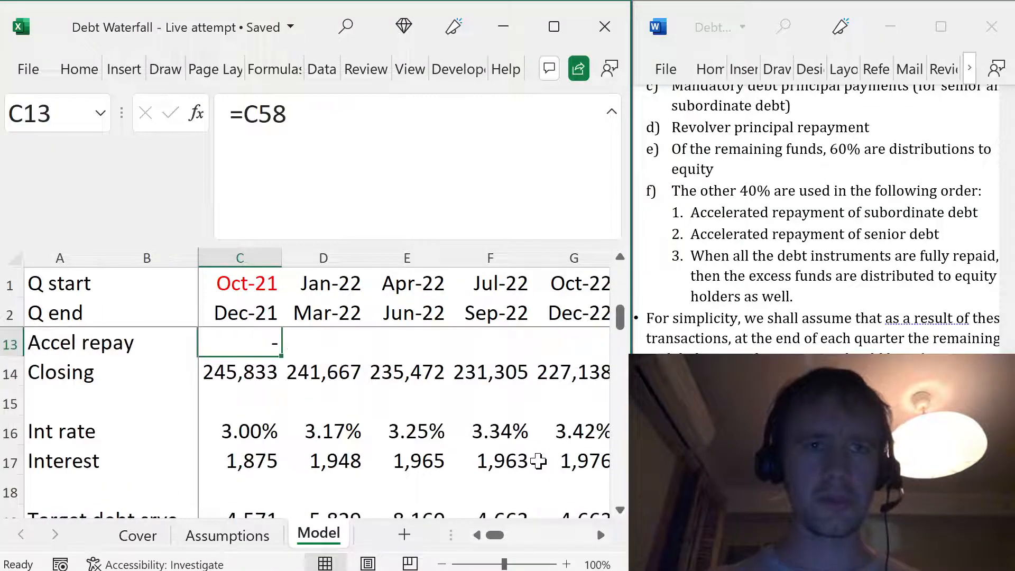
pyautogui.hotkey('ctrl', 'shift', 'Right')
pyautogui.hotkey('ctrl', 'r')
# - Review the senior Accel repay row across the quarters up to Mar-32 and check the sum of C13:AR13
pyautogui.press('Right')
pyautogui.press('Right')
pyautogui.press('Right')
pyautogui.press('Right')
pyautogui.press('Right')
pyautogui.press('Right')
pyautogui.press('Right')
pyautogui.press('Right')
pyautogui.press('Right')
pyautogui.press('Right')
pyautogui.press('Right')
pyautogui.press('Right')
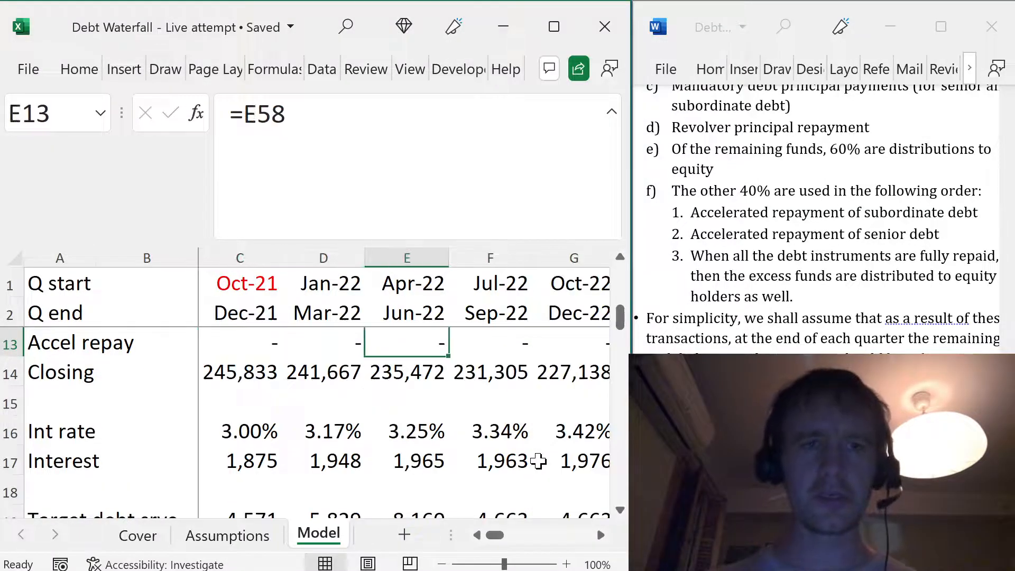
pyautogui.press('Right')
pyautogui.press('Right')
pyautogui.press('Right')
pyautogui.press('Right')
pyautogui.press('Right')
pyautogui.press('Right')
pyautogui.press('Right')
pyautogui.press('Right')
pyautogui.press('Right')
pyautogui.press('Right')
pyautogui.press('Right')
pyautogui.press('Right')
pyautogui.press('Right')
pyautogui.press('Right')
pyautogui.press('Right')
pyautogui.press('Right')
pyautogui.press('Right')
pyautogui.press('Right')
pyautogui.press('Right')
pyautogui.press('Right')
pyautogui.press('Left')
pyautogui.press('Left')
pyautogui.press('Left')
pyautogui.press('Left')
pyautogui.press('Left')
pyautogui.press('Left')
pyautogui.press('Left')
pyautogui.press('Left')
pyautogui.press('Left')
pyautogui.press('Left')
pyautogui.press('Left')
pyautogui.press('Left')
pyautogui.press('Left')
pyautogui.press('Right')
pyautogui.press('Right')
pyautogui.press('Up')
pyautogui.press('Up')
pyautogui.press('Down')
pyautogui.press('Down')
pyautogui.hotkey('ctrl', 'shift', 'Left')
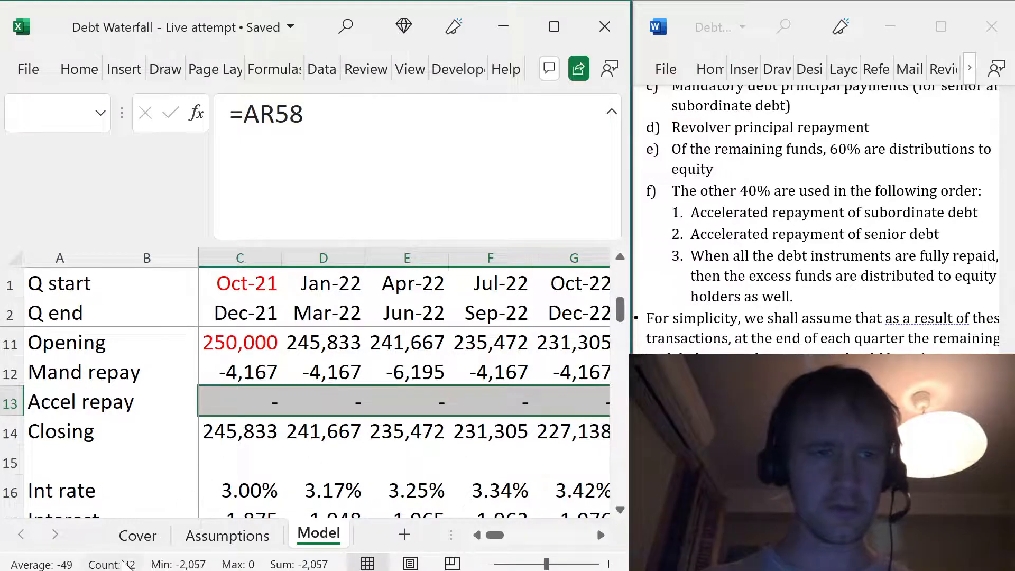
pyautogui.press('Right')
pyautogui.press('Left')
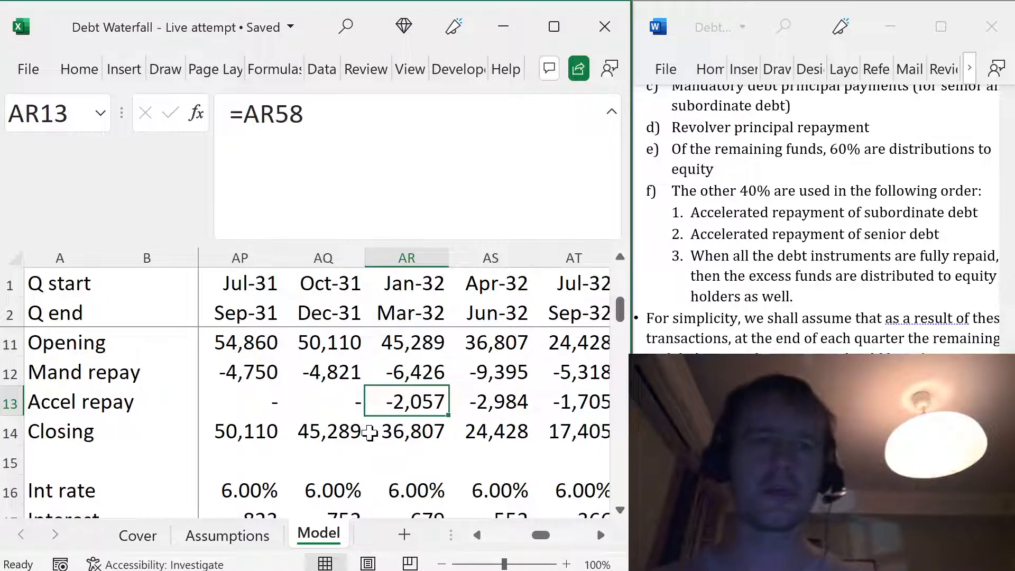
# - Examine the senior debt opening balances, mandatory repayments and accelerated repayments between columns AR and AW
pyautogui.click(497, 415)
pyautogui.press('Right')
pyautogui.press('Right')
pyautogui.press('Right')
pyautogui.press('Right')
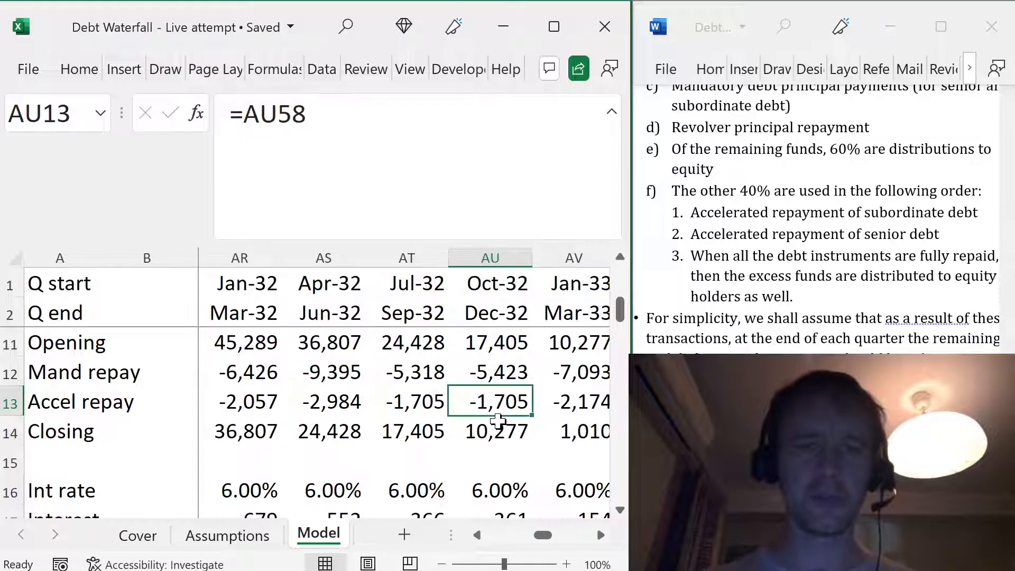
pyautogui.press('Left')
pyautogui.press('Up')
pyautogui.press('Left')
pyautogui.press('Left')
pyautogui.press('Left')
pyautogui.press('Left')
pyautogui.press('Left')
pyautogui.press('Left')
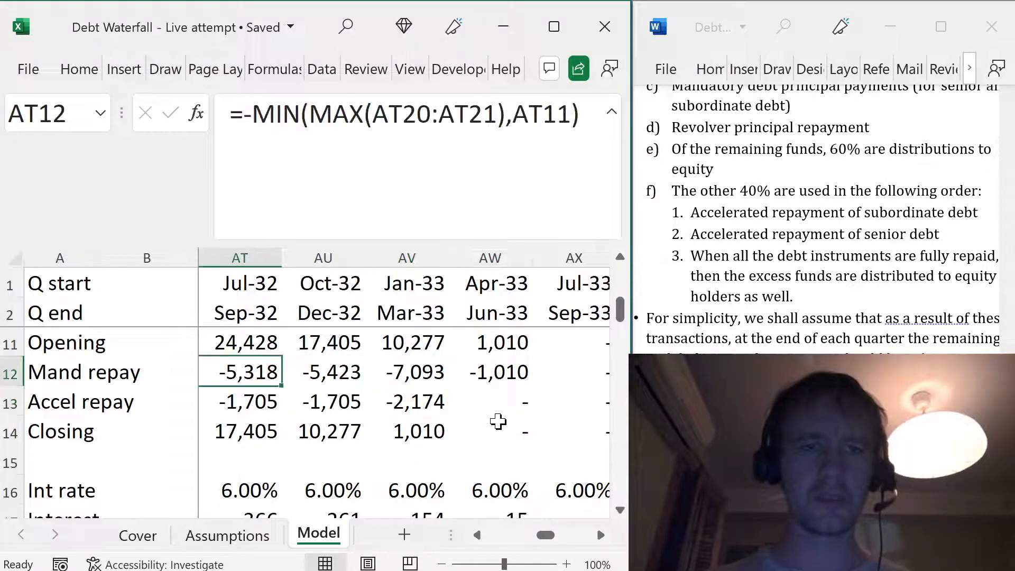
pyautogui.press('Right')
pyautogui.press('Up')
pyautogui.press('Right')
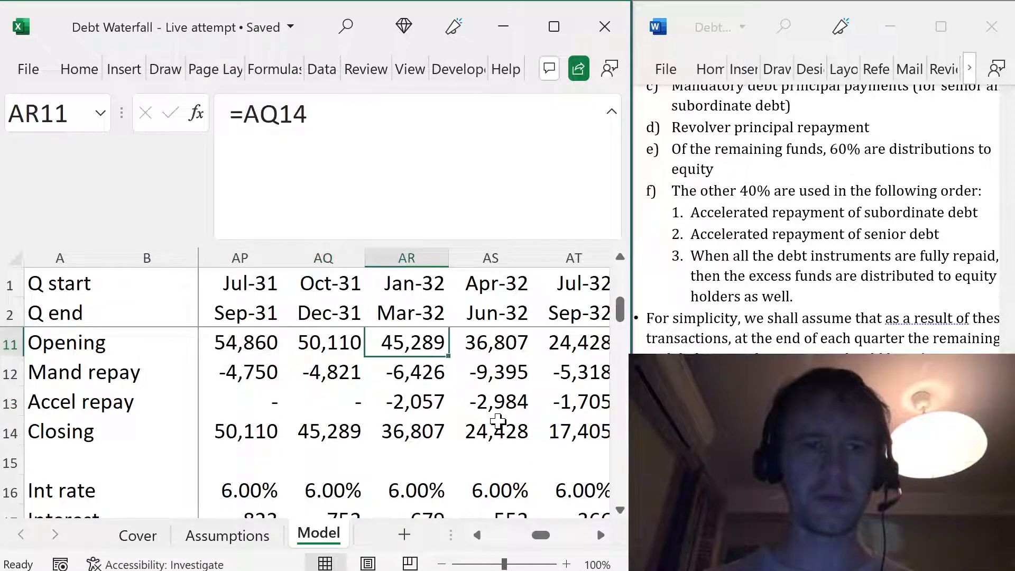
pyautogui.press('Right')
pyautogui.press('Down')
pyautogui.press('Right')
pyautogui.press('Right')
pyautogui.press('Right')
pyautogui.press('Right')
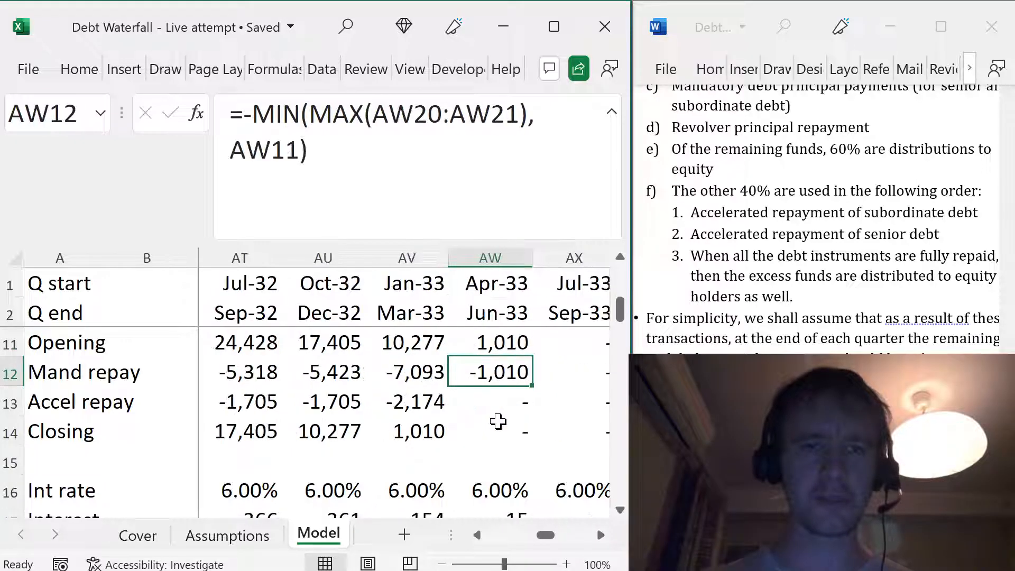
# - Examine the Jun-33 quarter in column AW from the senior debt repayments down to the Accel senior formula in AW58
pyautogui.press('Down')
pyautogui.press('Down')
pyautogui.press('Down')
pyautogui.press('Down')
pyautogui.press('Down')
pyautogui.press('Down')
pyautogui.press('Down')
pyautogui.press('Down')
pyautogui.press('Down')
pyautogui.press('Down')
pyautogui.press('Down')
pyautogui.press('Down')
pyautogui.press('Down')
pyautogui.press('Down')
pyautogui.press('Down')
pyautogui.press('Down')
pyautogui.press('Down')
pyautogui.press('Down')
pyautogui.press('Down')
pyautogui.press('Down')
pyautogui.press('Down')
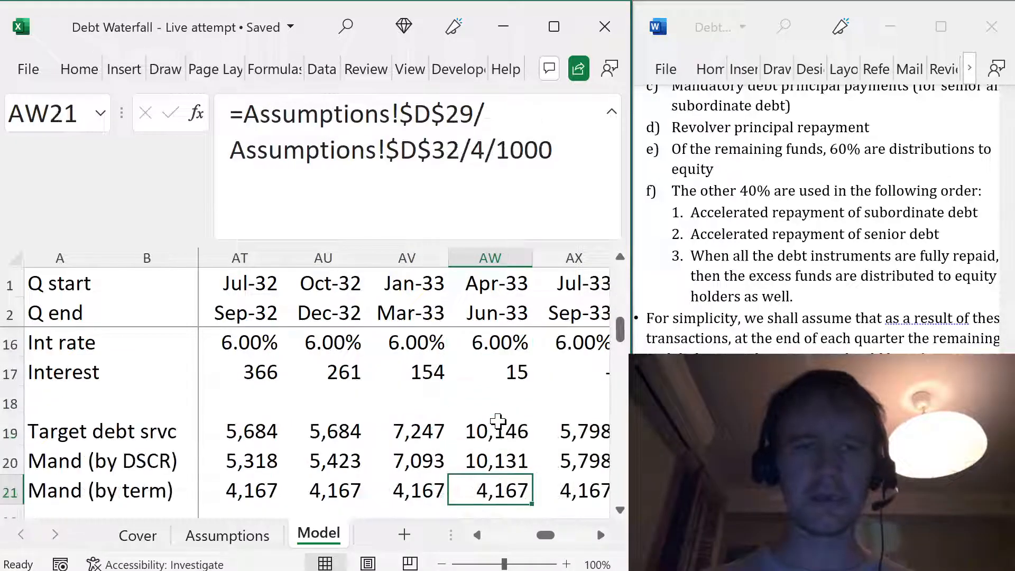
pyautogui.press('Down')
pyautogui.press('Down')
pyautogui.press('Down')
pyautogui.press('Down')
pyautogui.press('Down')
pyautogui.press('Down')
pyautogui.press('Down')
pyautogui.press('Down')
pyautogui.press('Down')
pyautogui.press('Down')
pyautogui.press('Down')
pyautogui.press('Down')
pyautogui.press('Down')
pyautogui.press('Down')
pyautogui.press('Down')
pyautogui.press('Down')
pyautogui.press('Down')
pyautogui.press('Down')
pyautogui.press('Down')
pyautogui.press('Down')
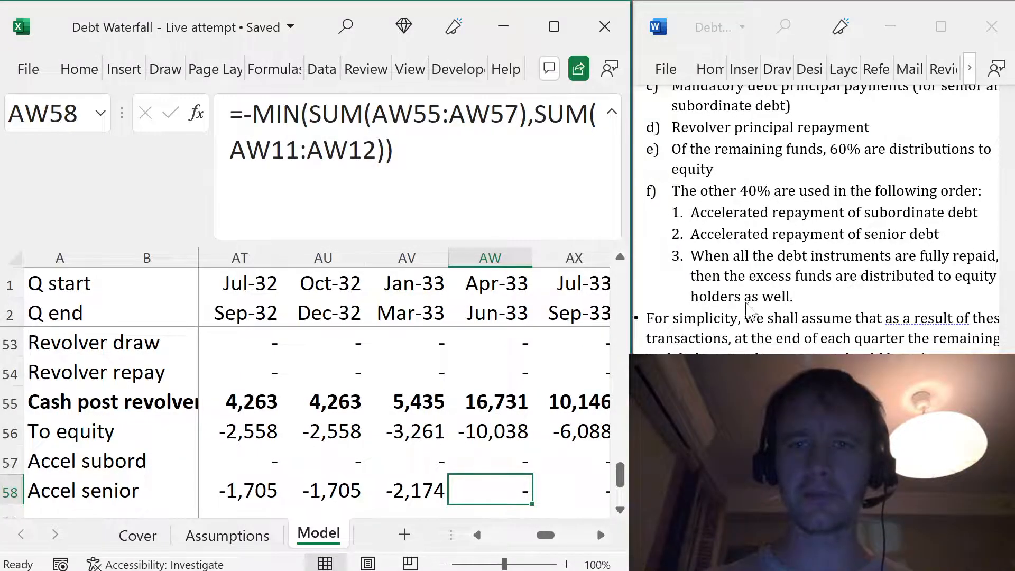
# - Label A59 as "To equity (2)" and rename the existing To equity label in A56 as "To equity (1)"
pyautogui.press('Down')
pyautogui.hotkey('ctrl', 'Left')
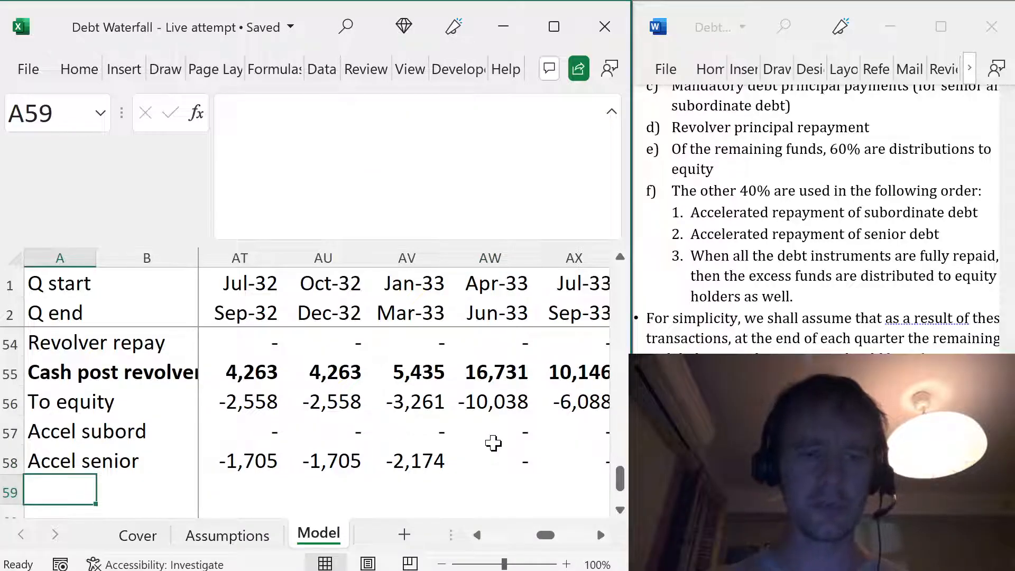
pyautogui.write('To equity (2)')
pyautogui.press('Up')
pyautogui.press('Up')
pyautogui.press('Up')
pyautogui.press('F2')
pyautogui.write('(2)')
pyautogui.press('BackSpace')
pyautogui.press('BackSpace')
pyautogui.write('1)')
pyautogui.press('Return')
# - Enter =-SUM(C55:C58) in C59 to distribute the remaining cash in the To equity (2) row
pyautogui.press('Down')
pyautogui.press('Down')
pyautogui.press('Right')
pyautogui.press('Right')
pyautogui.press('Right')
pyautogui.press('Left')
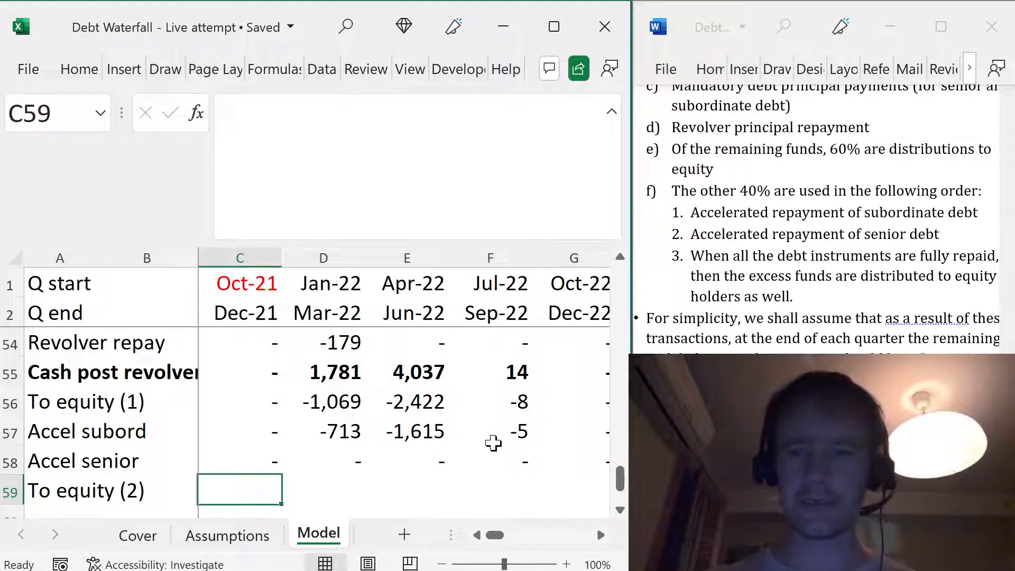
pyautogui.write('=su')
pyautogui.press('BackSpace')
pyautogui.press('BackSpace')
pyautogui.write('-sum(')
pyautogui.press('Up')
pyautogui.hotkey('shift', 'Up')
pyautogui.hotkey('shift', 'Up')
pyautogui.hotkey('shift', 'Up')
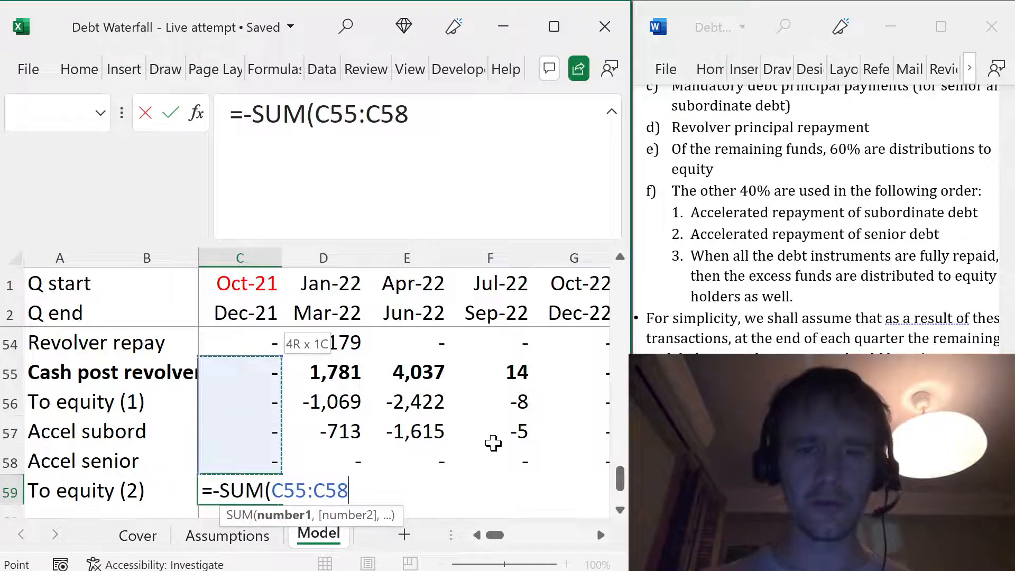
pyautogui.write(')')
pyautogui.hotkey('ctrl', 'Return')
# - Copy the To equity (2) formula from C59 across row 59 through the Jun-33 quarter in AW59
pyautogui.hotkey('shift', 'Right')
pyautogui.hotkey('shift', 'Right')
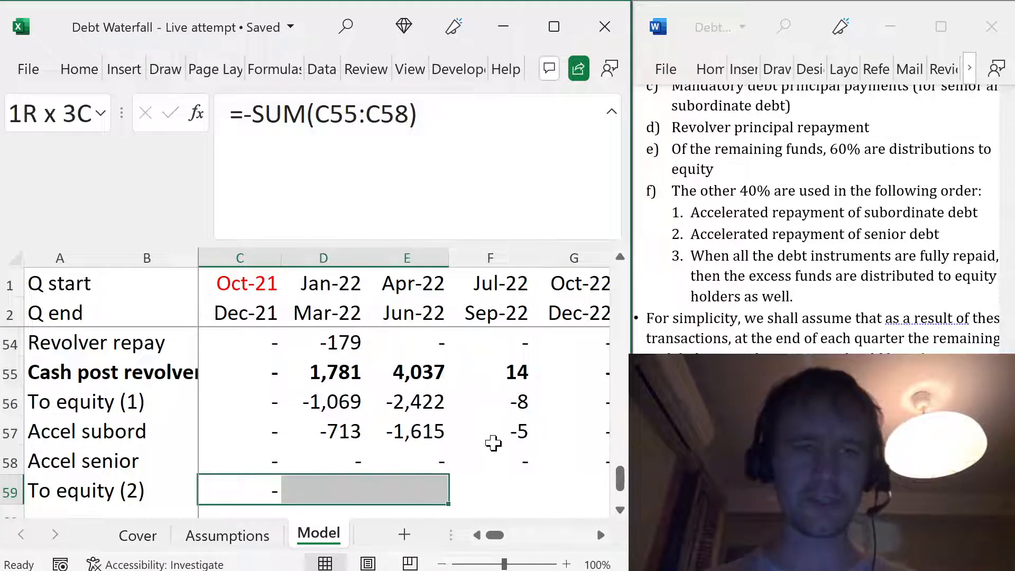
pyautogui.hotkey('shift', 'Right')
pyautogui.hotkey('shift', 'Right')
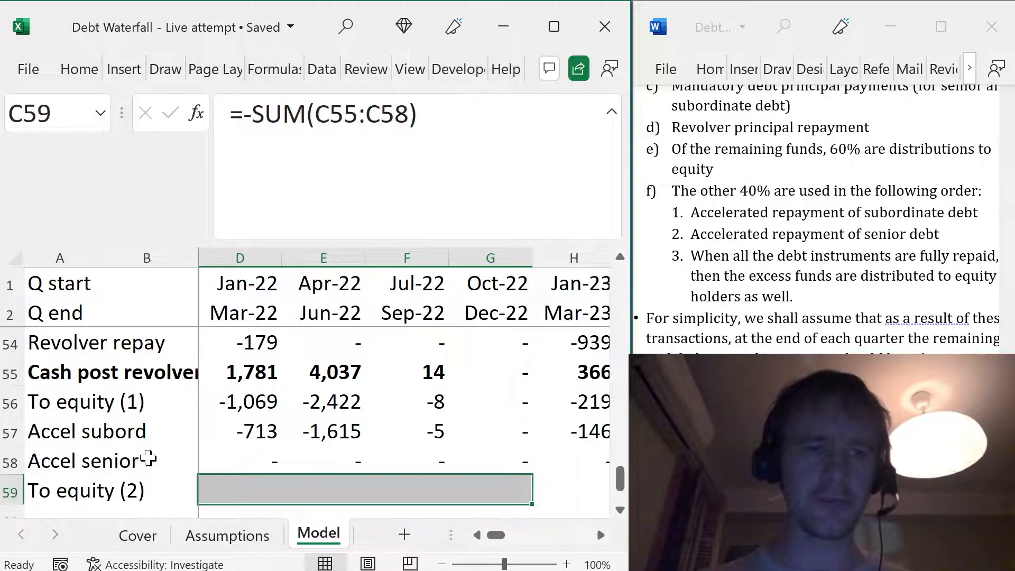
pyautogui.hotkey('shift', 'Right')
pyautogui.hotkey('shift', 'Right')
pyautogui.hotkey('shift', 'Right')
pyautogui.hotkey('shift', 'Right')
pyautogui.hotkey('shift', 'Right')
pyautogui.hotkey('shift', 'Right')
pyautogui.hotkey('shift', 'Right')
pyautogui.hotkey('shift', 'Right')
pyautogui.hotkey('shift', 'Right')
pyautogui.hotkey('shift', 'Right')
pyautogui.hotkey('shift', 'Right')
pyautogui.hotkey('shift', 'Right')
pyautogui.hotkey('shift', 'Right')
pyautogui.hotkey('shift', 'Right')
pyautogui.hotkey('shift', 'Right')
pyautogui.hotkey('shift', 'Right')
pyautogui.hotkey('shift', 'Right')
pyautogui.hotkey('shift', 'Right')
pyautogui.hotkey('shift', 'Right')
pyautogui.hotkey('shift', 'Right')
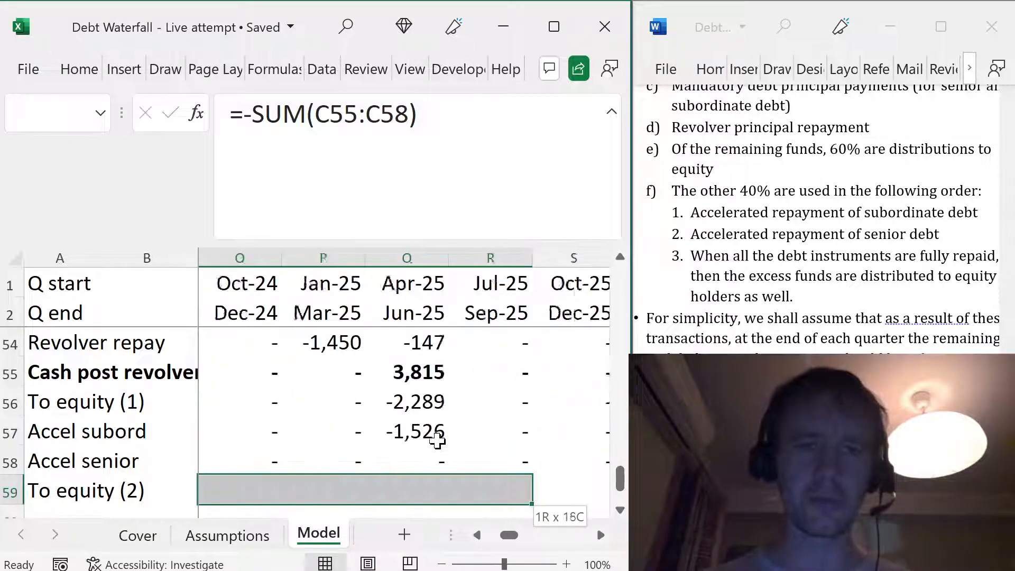
pyautogui.hotkey('shift', 'Right')
pyautogui.hotkey('shift', 'Right')
pyautogui.hotkey('shift', 'Right')
pyautogui.hotkey('shift', 'Right')
pyautogui.hotkey('shift', 'Right')
pyautogui.hotkey('shift', 'Right')
pyautogui.hotkey('shift', 'Right')
pyautogui.hotkey('shift', 'Right')
pyautogui.hotkey('shift', 'Right')
pyautogui.hotkey('shift', 'Right')
pyautogui.hotkey('shift', 'Right')
pyautogui.hotkey('shift', 'Right')
pyautogui.hotkey('shift', 'Right')
pyautogui.hotkey('shift', 'Right')
pyautogui.hotkey('shift', 'Right')
pyautogui.hotkey('shift', 'Right')
pyautogui.hotkey('shift', 'Right')
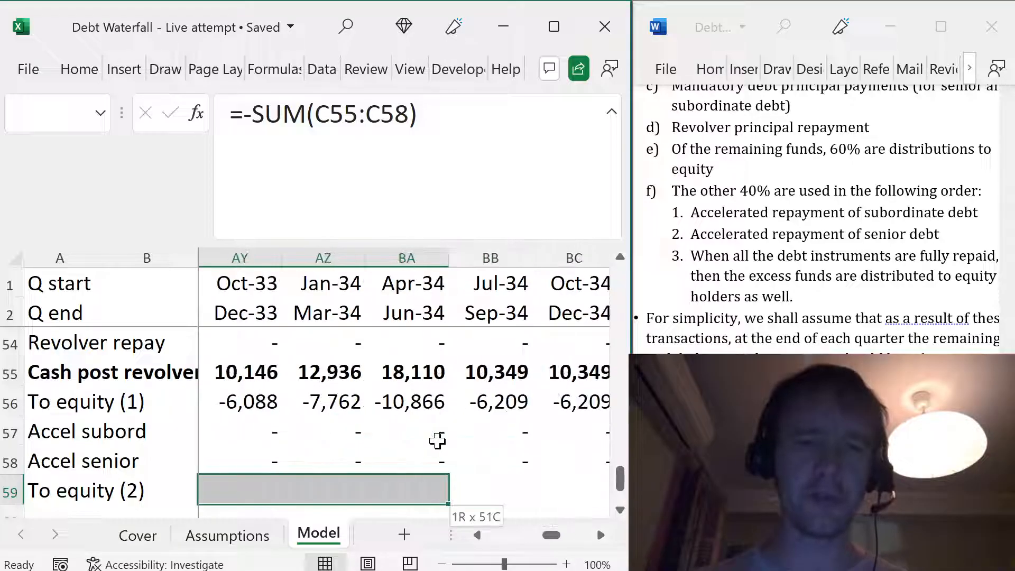
pyautogui.hotkey('shift', 'Left')
pyautogui.hotkey('shift', 'Left')
pyautogui.hotkey('shift', 'Left')
pyautogui.hotkey('shift', 'Left')
pyautogui.hotkey('shift', 'Left')
pyautogui.hotkey('shift', 'Left')
pyautogui.hotkey('shift', 'Left')
pyautogui.hotkey('shift', 'Left')
pyautogui.hotkey('shift', 'Right')
pyautogui.hotkey('shift', 'Right')
pyautogui.hotkey('shift', 'Right')
pyautogui.hotkey('shift', 'Left')
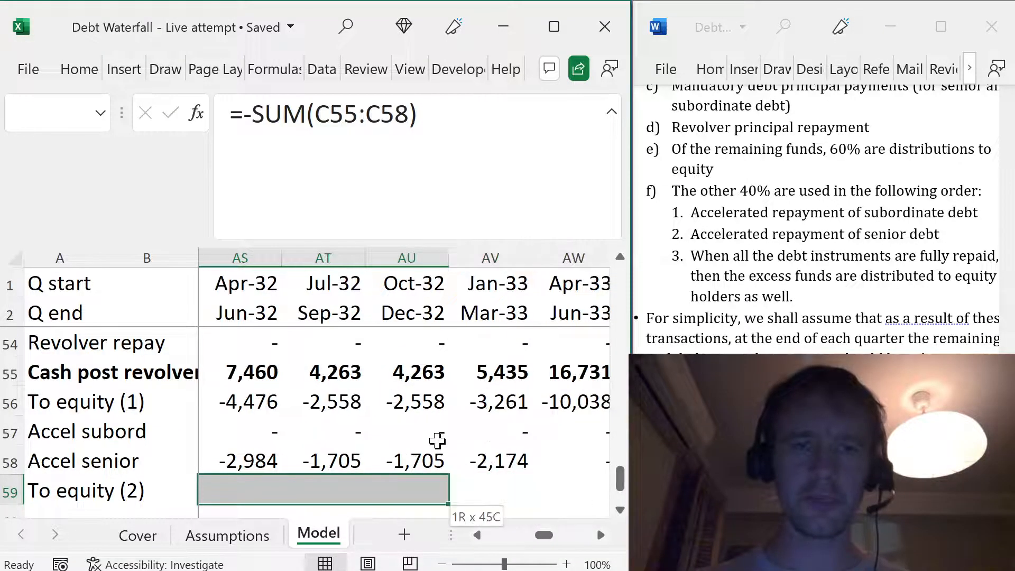
pyautogui.hotkey('ctrl', 'r')
pyautogui.hotkey('shift', 'Right')
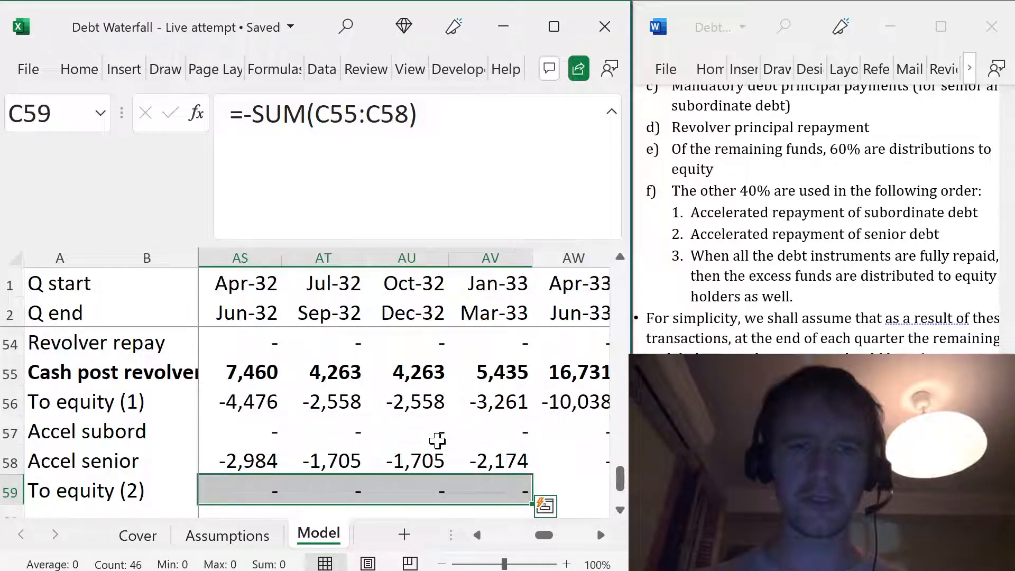
pyautogui.hotkey('shift', 'Right')
pyautogui.hotkey('ctrl', 'r')
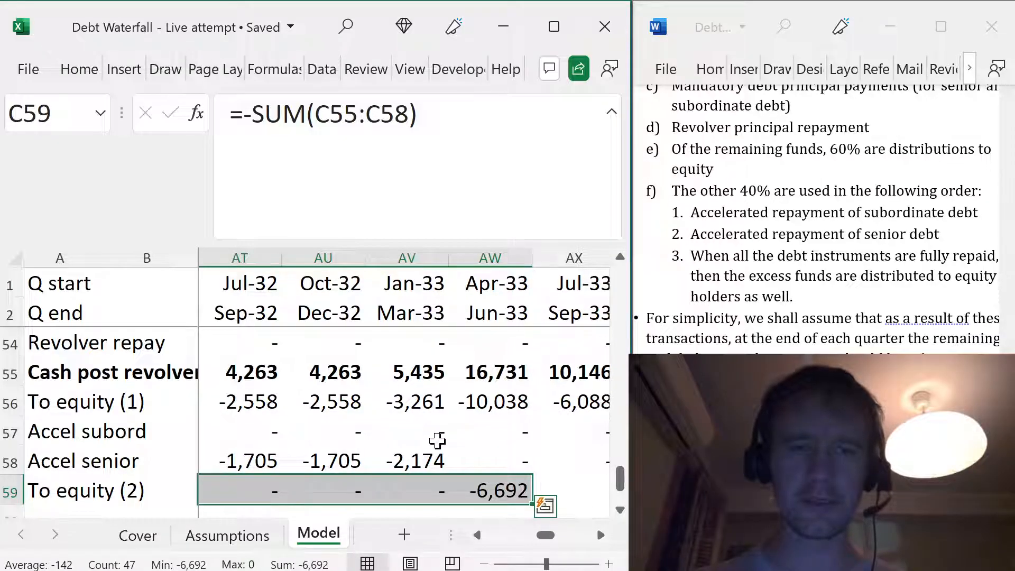
# - Extend the To equity (2) formula across the remaining quarters through Sep-41 in CD59
pyautogui.hotkey('shift', 'Right')
pyautogui.hotkey('shift', 'Right')
pyautogui.hotkey('shift', 'Right')
pyautogui.hotkey('shift', 'Right')
pyautogui.hotkey('shift', 'Right')
pyautogui.hotkey('shift', 'Right')
pyautogui.hotkey('shift', 'Right')
pyautogui.hotkey('shift', 'Right')
pyautogui.hotkey('shift', 'Right')
pyautogui.hotkey('shift', 'Right')
pyautogui.hotkey('shift', 'Right')
pyautogui.hotkey('shift', 'Right')
pyautogui.hotkey('shift', 'Right')
pyautogui.hotkey('shift', 'Right')
pyautogui.hotkey('shift', 'Right')
pyautogui.hotkey('shift', 'Right')
pyautogui.hotkey('shift', 'Right')
pyautogui.hotkey('shift', 'Right')
pyautogui.hotkey('shift', 'Right')
pyautogui.hotkey('shift', 'Right')
pyautogui.hotkey('ctrl', 'r')
pyautogui.hotkey('ctrl', 'Right')
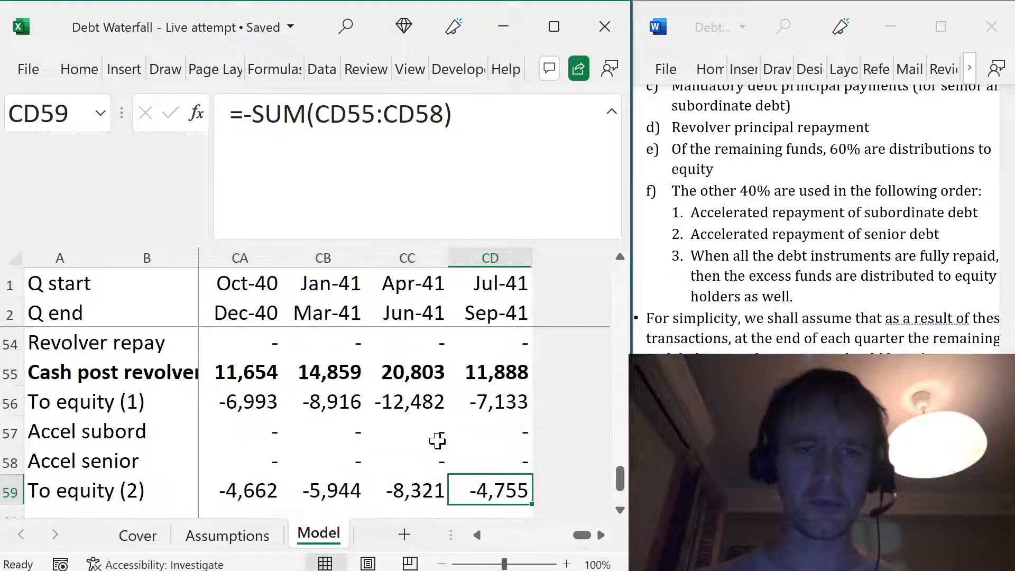
# - Examine the VLOOKUP formula for the Dec-22 interest rate in G32, above the Revolver section
pyautogui.hotkey('ctrl', 'Left')
pyautogui.press('Left')
pyautogui.press('Left')
pyautogui.press('Down')
pyautogui.press('Right')
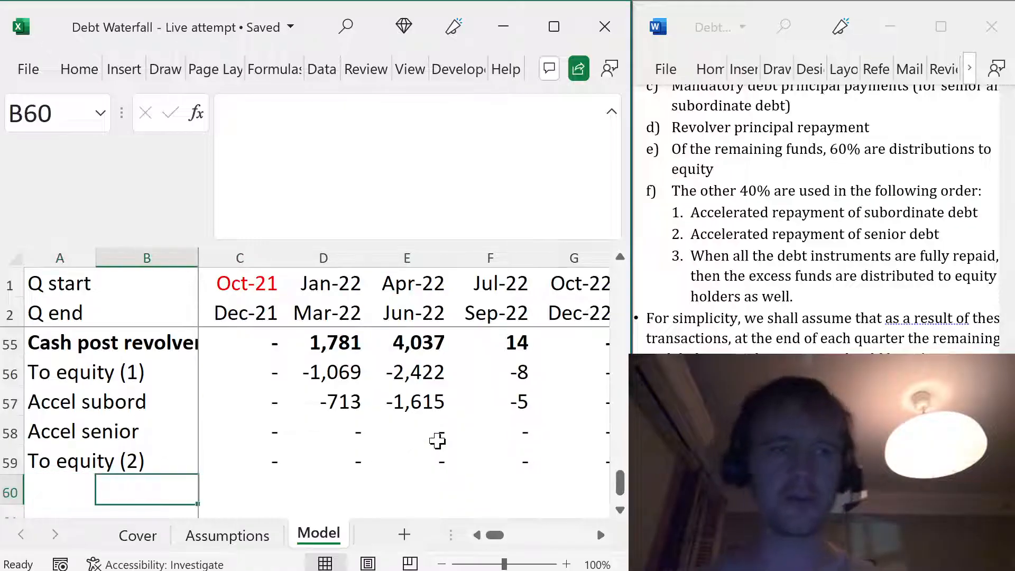
pyautogui.press('Left')
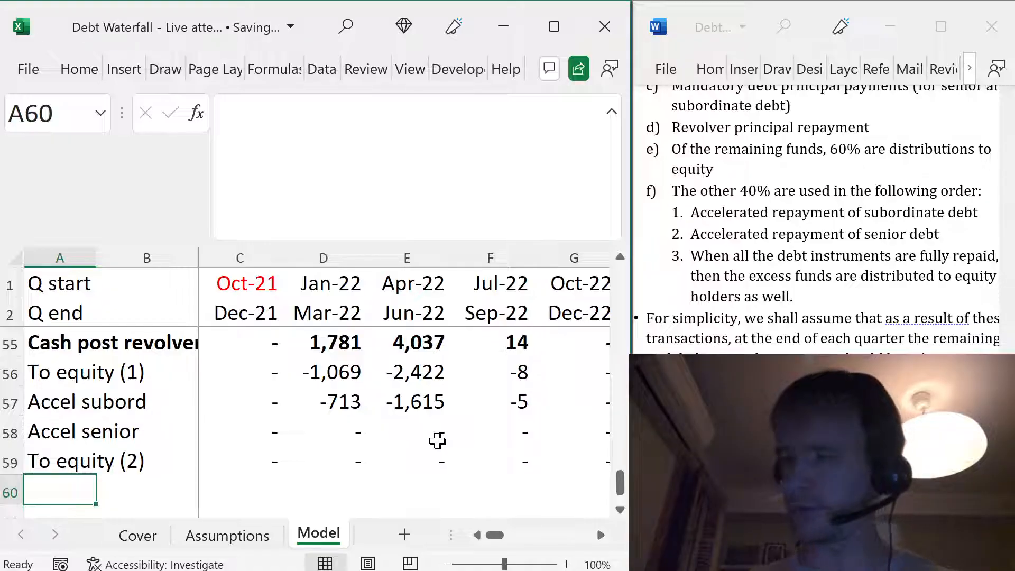
pyautogui.press('pageup')
pyautogui.press('pageup')
pyautogui.press('pageup')
pyautogui.press('pageup')
pyautogui.press('Up')
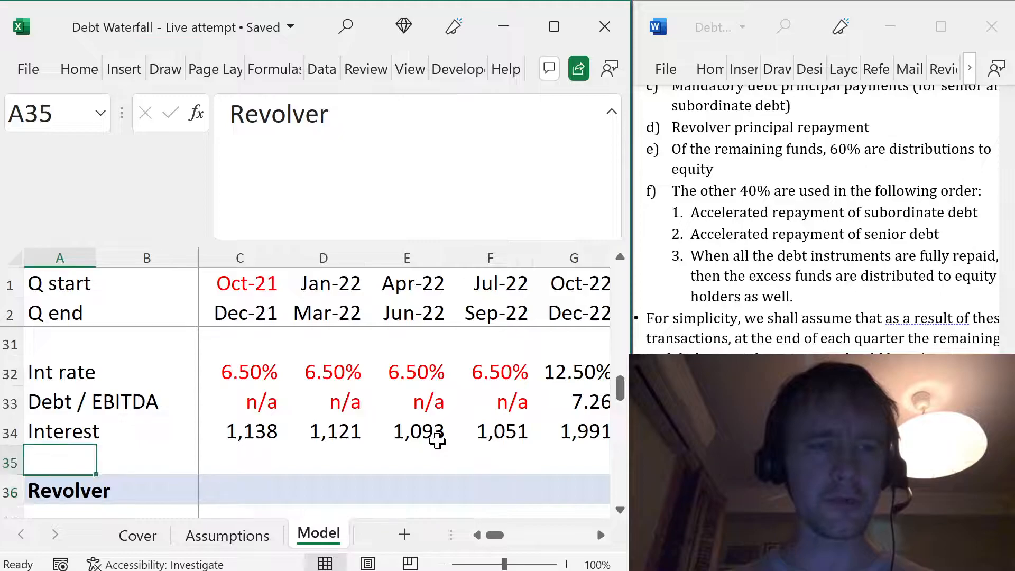
pyautogui.press('Up')
pyautogui.press('Right')
pyautogui.press('Right')
pyautogui.press('Right')
pyautogui.press('Up')
pyautogui.press('Right')
pyautogui.press('Up')
pyautogui.press('Right')
pyautogui.press('Right')
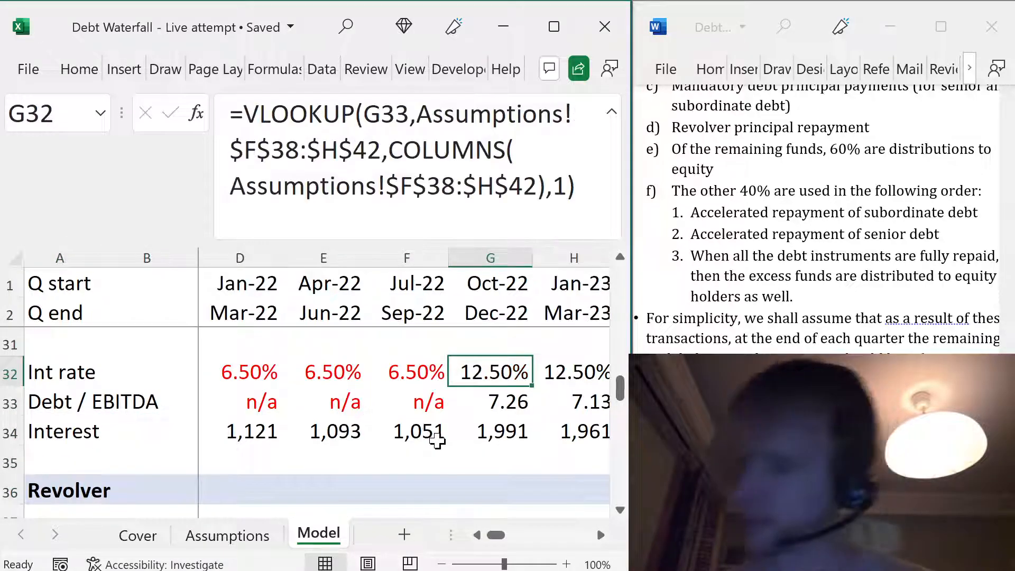
# - Review the Int rate and Debt / EBITDA rows across the quarters from G32 to the Jun-27 quarter in Y32
pyautogui.hotkey('shift', 'Right')
pyautogui.hotkey('shift', 'Right')
pyautogui.hotkey('shift', 'Right')
pyautogui.hotkey('shift', 'Right')
pyautogui.hotkey('shift', 'Right')
pyautogui.hotkey('shift', 'Right')
pyautogui.hotkey('shift', 'Right')
pyautogui.hotkey('shift', 'Right')
pyautogui.hotkey('shift', 'Right')
pyautogui.hotkey('shift', 'Right')
pyautogui.hotkey('shift', 'Right')
pyautogui.hotkey('shift', 'Right')
pyautogui.hotkey('shift', 'Right')
pyautogui.hotkey('shift', 'Right')
pyautogui.hotkey('shift', 'Right')
pyautogui.hotkey('shift', 'Right')
pyautogui.hotkey('shift', 'Right')
pyautogui.hotkey('shift', 'Right')
pyautogui.hotkey('shift', 'Right')
pyautogui.hotkey('shift', 'Right')
pyautogui.hotkey('shift', 'Right')
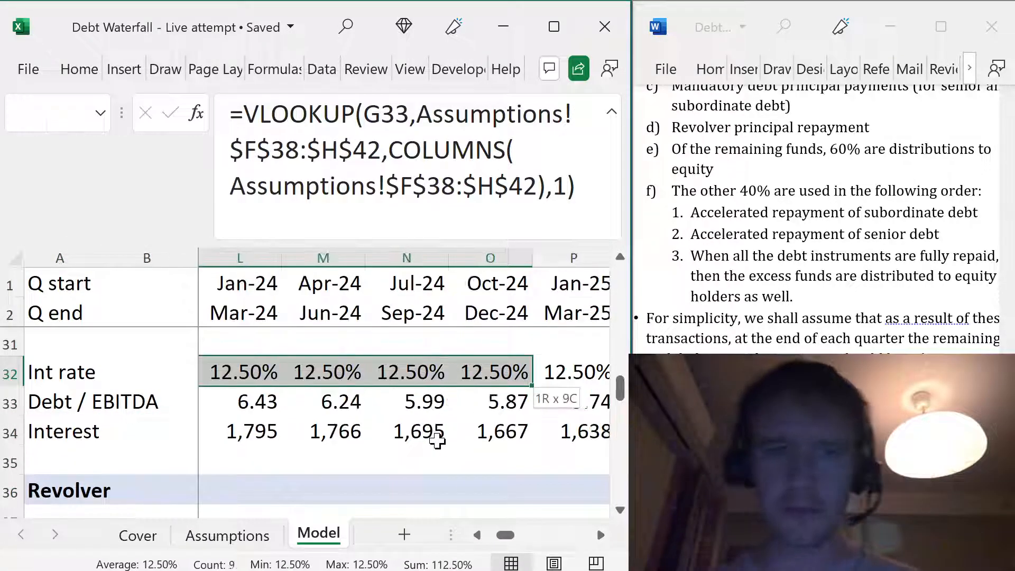
pyautogui.hotkey('shift', 'Left')
pyautogui.hotkey('shift', 'Left')
pyautogui.hotkey('shift', 'Left')
pyautogui.hotkey('shift', 'Left')
pyautogui.hotkey('shift', 'Left')
pyautogui.hotkey('shift', 'Left')
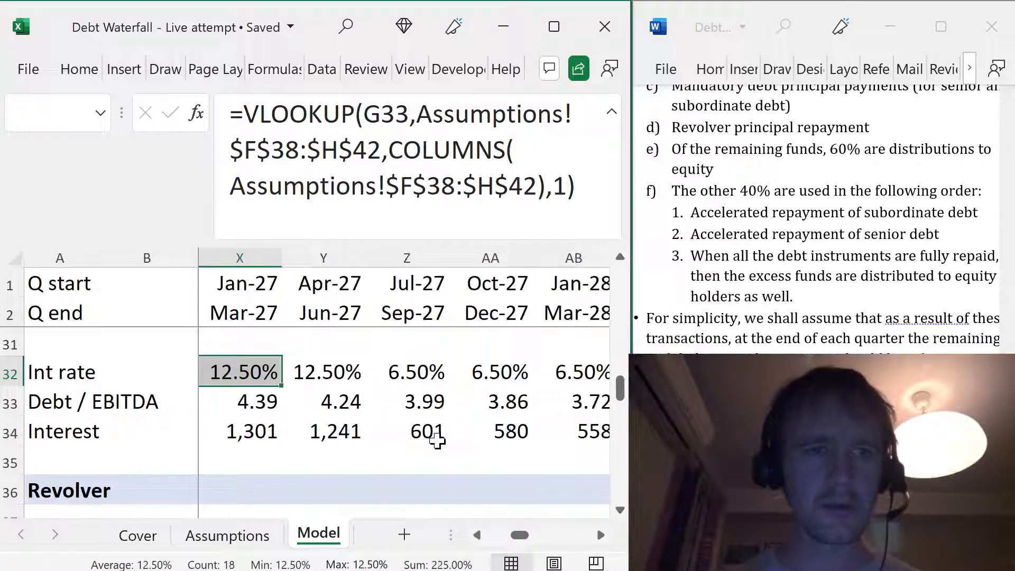
pyautogui.hotkey('shift', 'Right')
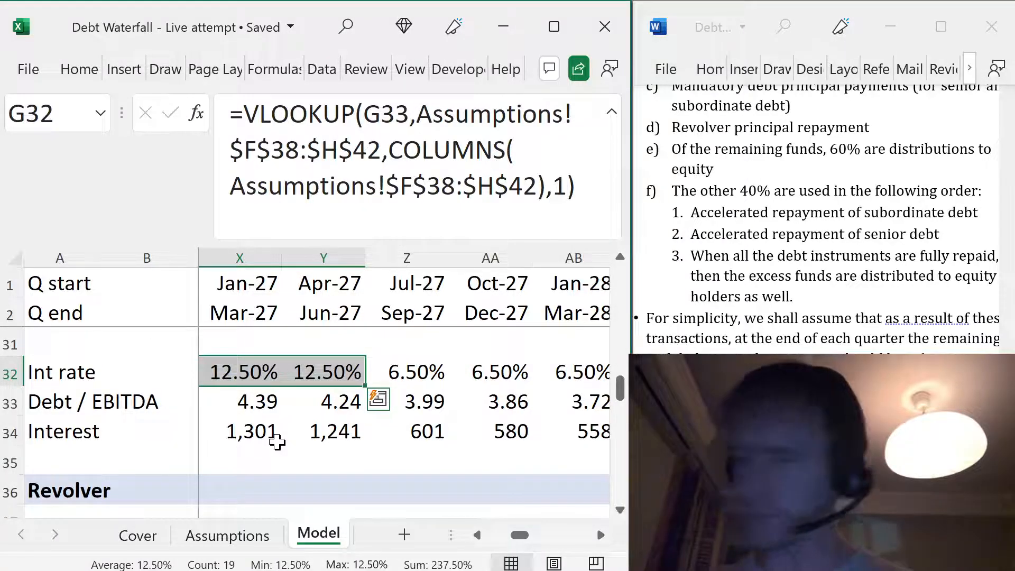
# - Check the sum of the Interest row from C34 to CD34
pyautogui.press('Down')
pyautogui.press('Down')
pyautogui.press('Left')
pyautogui.hotkey('ctrl', 'Left')
pyautogui.hotkey('ctrl', 'shift', 'Right')
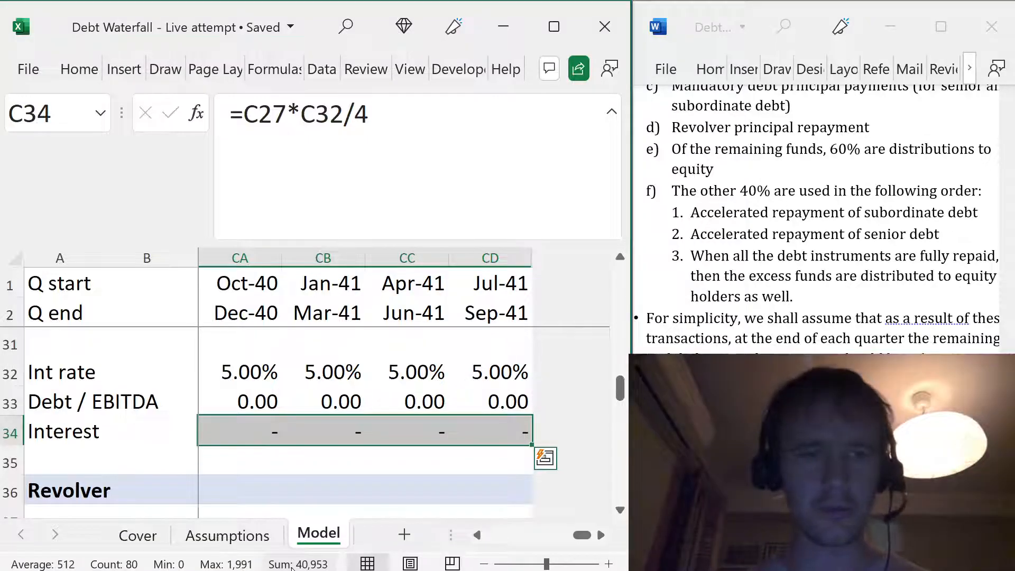
# - Check the sum of the Revolver's Closing row from C41 to CD41
pyautogui.press('Menu')
pyautogui.press('Escape')
pyautogui.press('Left')
pyautogui.press('Down')
pyautogui.press('Down')
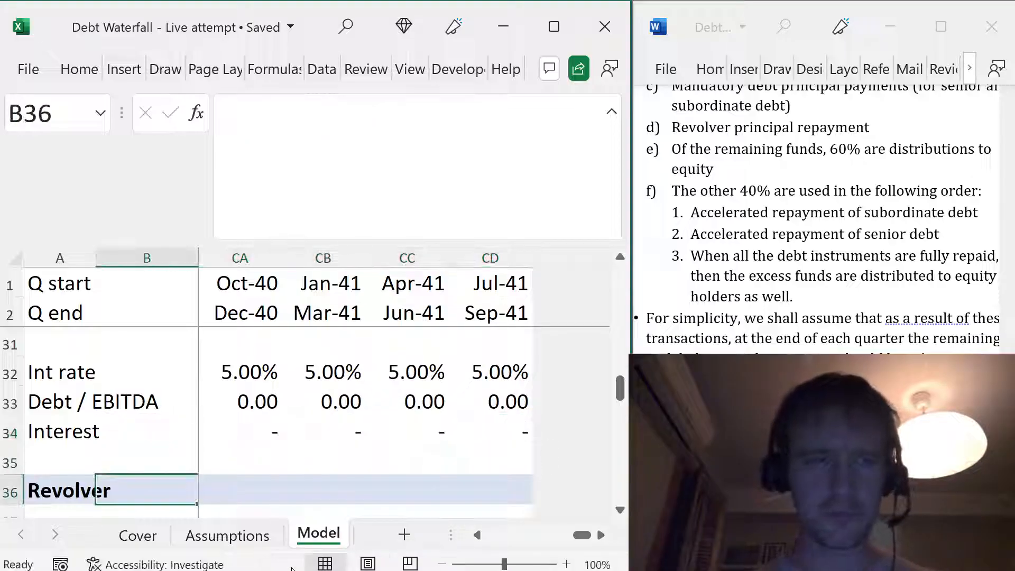
pyautogui.press('Right')
pyautogui.press('Down')
pyautogui.press('Down')
pyautogui.hotkey('ctrl', 'Down')
pyautogui.hotkey('ctrl', 'Down')
pyautogui.press('Down')
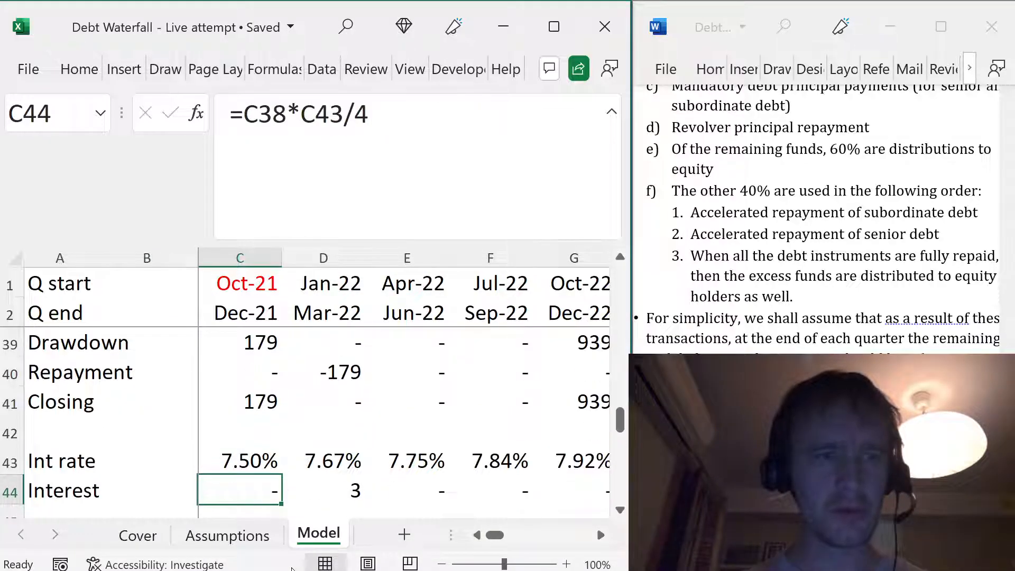
pyautogui.press('Up')
pyautogui.press('Up')
pyautogui.press('Up')
pyautogui.hotkey('ctrl', 'shift', 'Right')
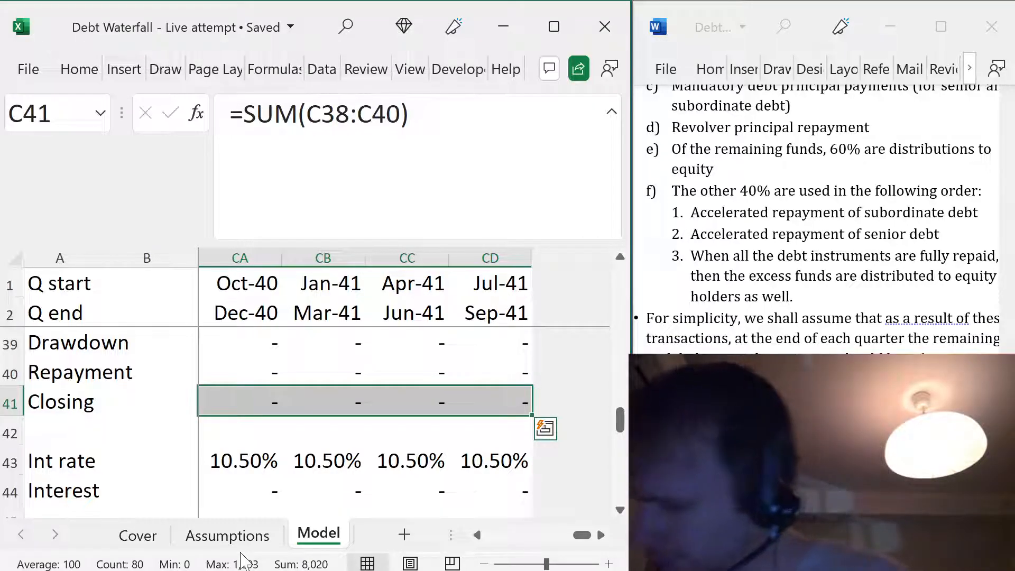
# - Check the combined sum of the Accel subord and Accel senior rows from C57 to CD58
pyautogui.hotkey('ctrl', 'Down')
pyautogui.hotkey('ctrl', 'Down')
pyautogui.hotkey('ctrl', 'Down')
pyautogui.hotkey('ctrl', 'Down')
pyautogui.hotkey('ctrl', 'Down')
pyautogui.hotkey('ctrl', 'Up')
pyautogui.hotkey('ctrl', 'Up')
pyautogui.press('Down')
pyautogui.hotkey('ctrl', 'Down')
pyautogui.press('Up')
pyautogui.press('Up')
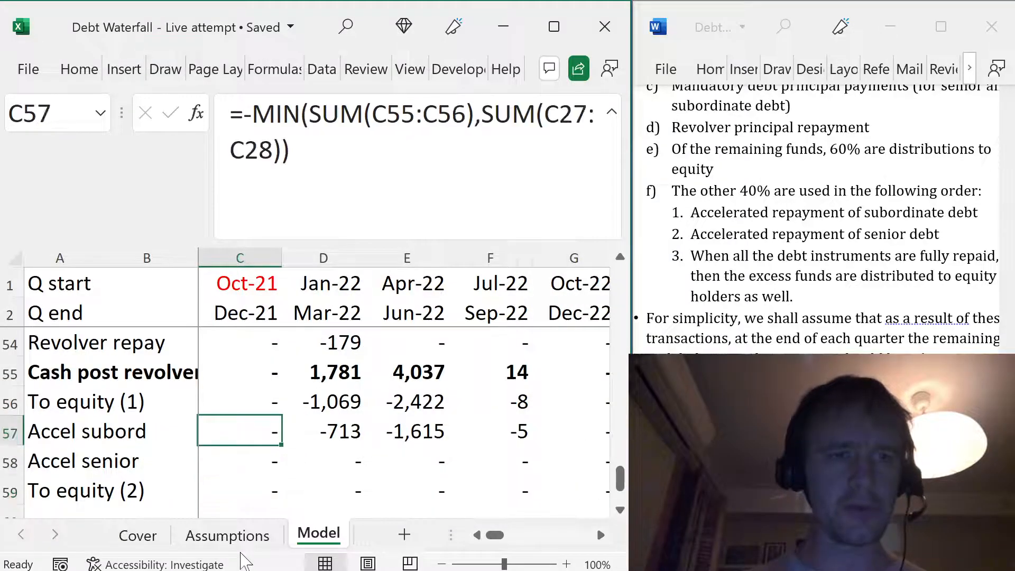
pyautogui.hotkey('shift', 'Down')
pyautogui.hotkey('ctrl', 'shift', 'Right')
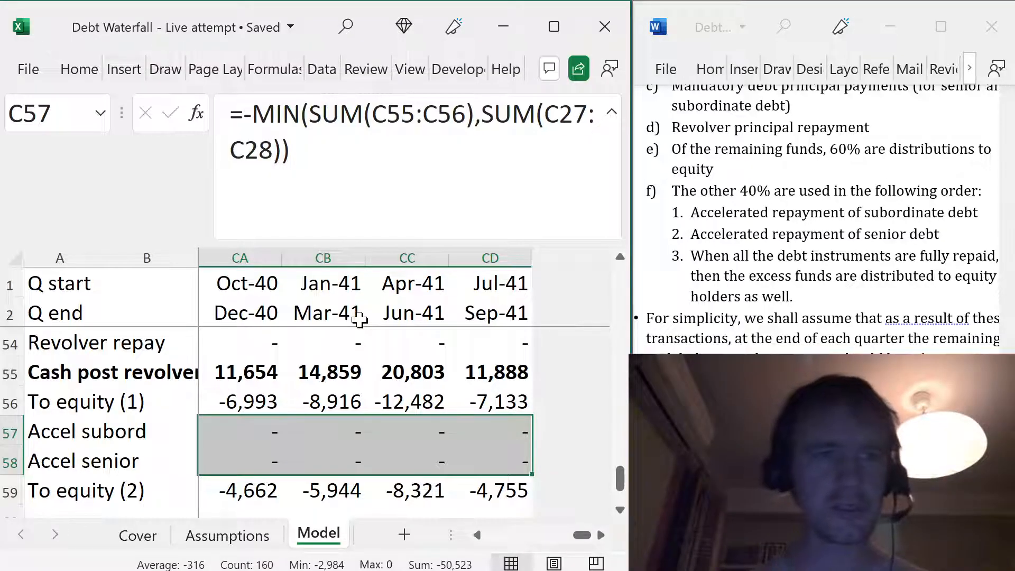
# - Check the sum of the Waterfall's Interest row from C49 to CD49
pyautogui.press('Left')
pyautogui.press('Up')
pyautogui.press('Up')
pyautogui.press('Up')
pyautogui.press('Right')
pyautogui.press('Up')
pyautogui.press('Up')
pyautogui.press('Up')
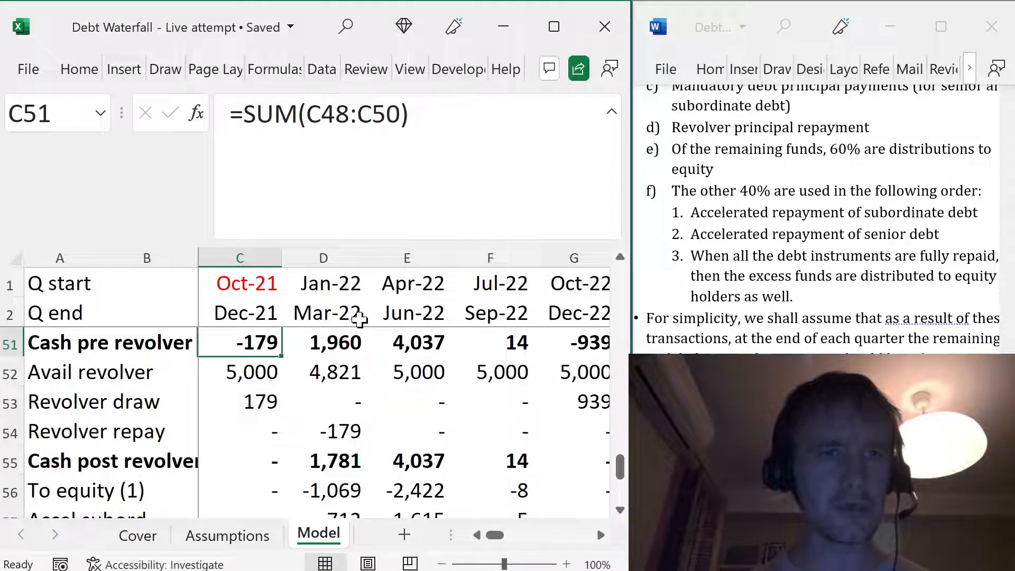
pyautogui.press('Up')
pyautogui.press('Up')
pyautogui.press('Down')
pyautogui.press('Up')
pyautogui.press('Up')
pyautogui.press('Up')
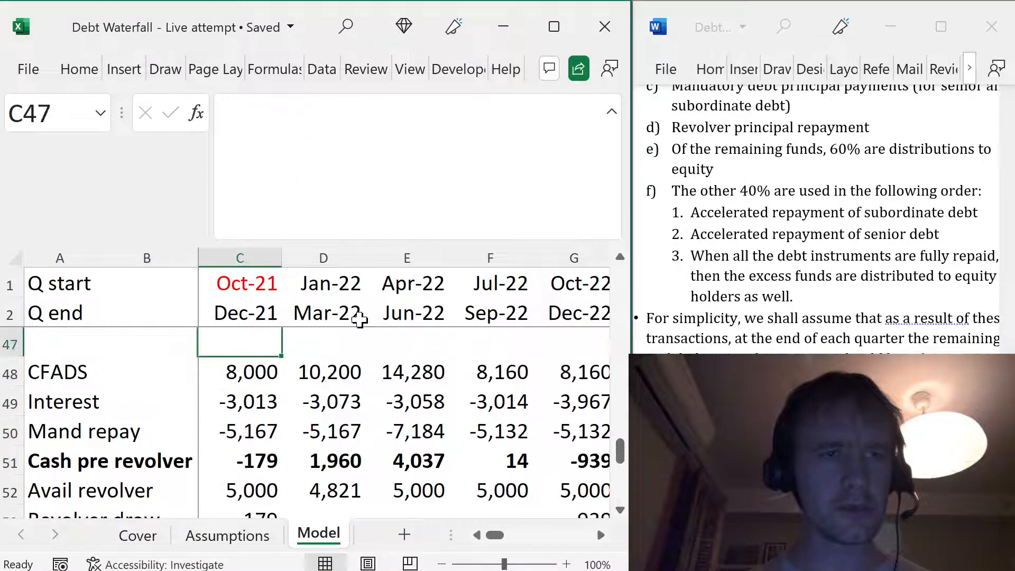
pyautogui.press('Down')
pyautogui.press('Down')
pyautogui.hotkey('ctrl', 'shift', 'Right')
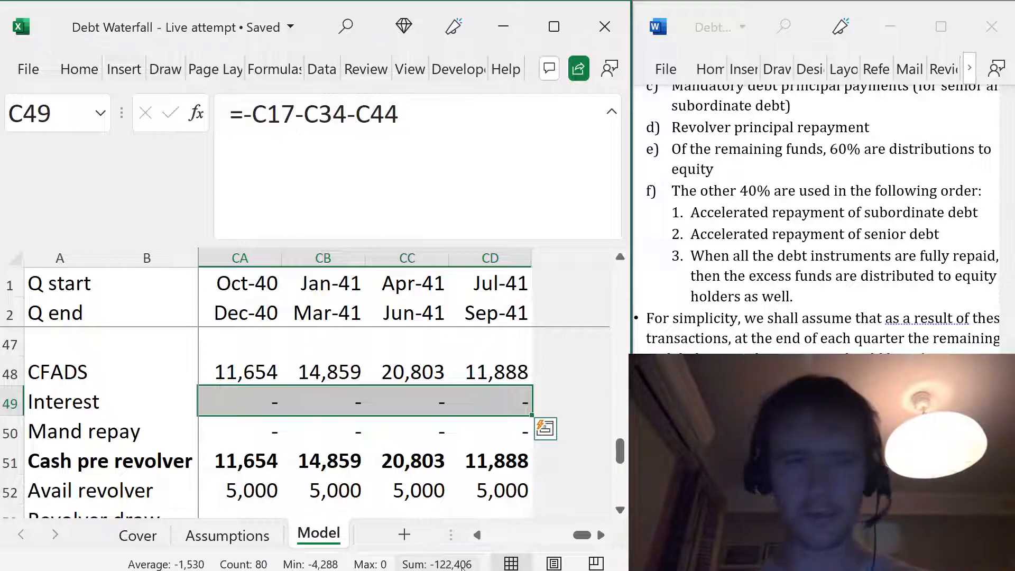
# - Check the combined sum of the To equity (1) and To equity (2) rows across all quarters, C56:CD56 and C59:CD59
pyautogui.press('Down')
pyautogui.press('Down')
pyautogui.press('Down')
pyautogui.press('Down')
pyautogui.press('Down')
pyautogui.press('Down')
pyautogui.press('Down')
pyautogui.press('Down')
pyautogui.press('Down')
pyautogui.press('Down')
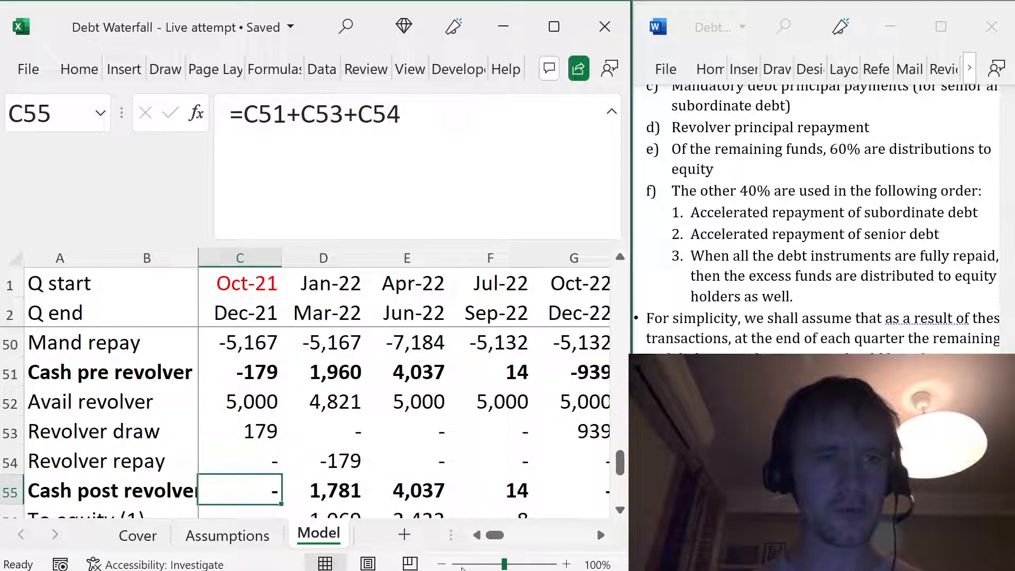
pyautogui.press('Up')
pyautogui.press('Up')
pyautogui.press('Up')
pyautogui.hotkey('ctrl', 'shift', 'Right')
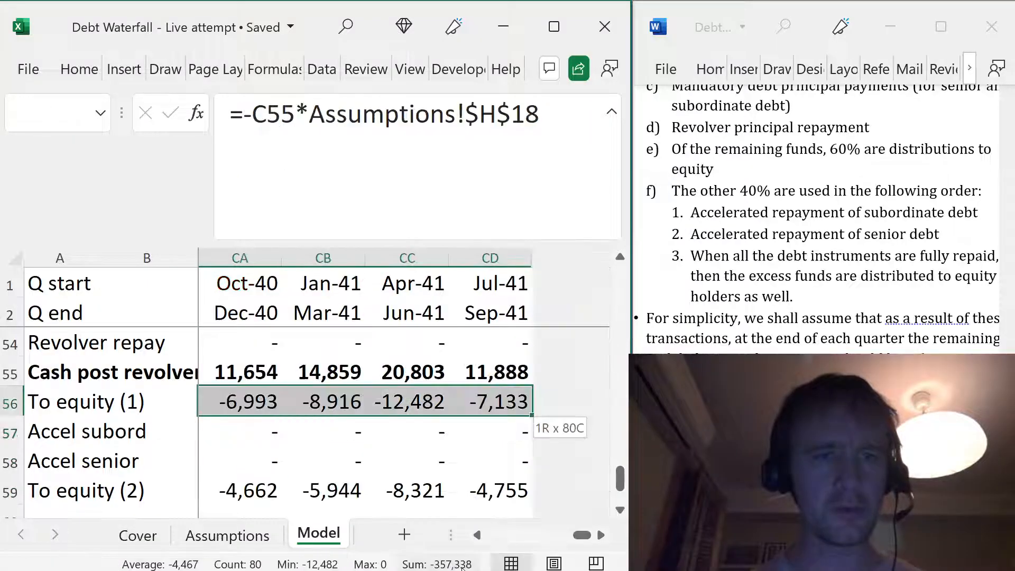
pyautogui.keyDown('ctrl'); pyautogui.click(509, 502); pyautogui.keyUp('ctrl')
pyautogui.hotkey('ctrl', 'shift', 'Left')
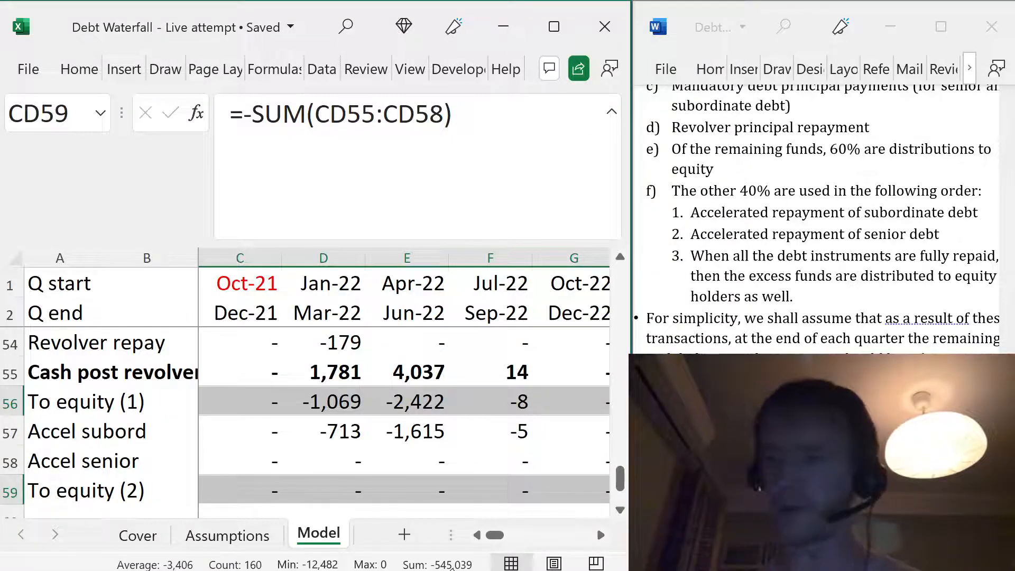
# - Link B2 in the Q end row to the equity Transaction Date with =Assumptions!H17 and consult the Equity section of the brief
pyautogui.press('Left')
pyautogui.press('Left')
pyautogui.press('Left')
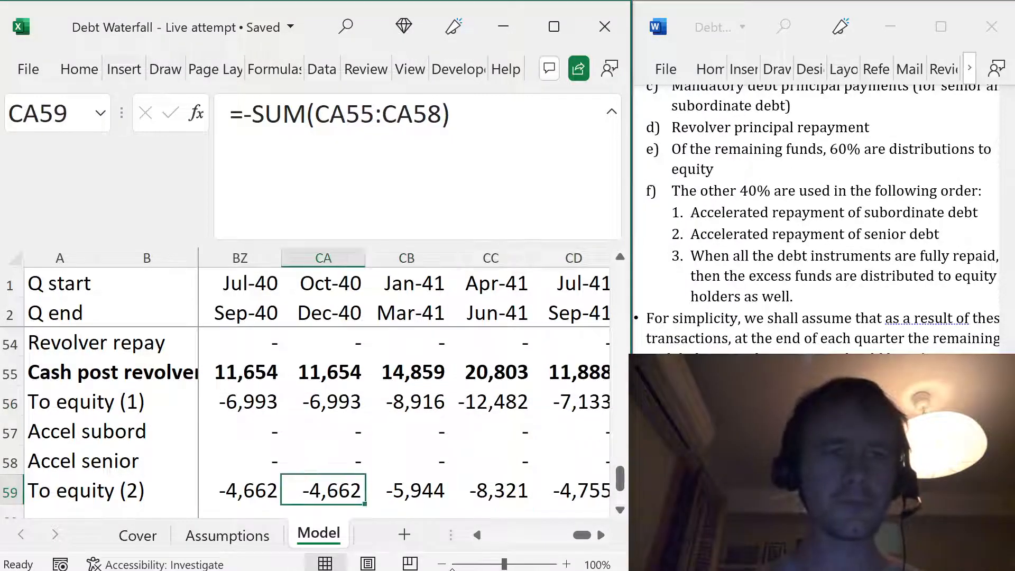
pyautogui.press('Home')
pyautogui.press('Right')
pyautogui.press('Right')
pyautogui.press('Left')
pyautogui.hotkey('ctrl', 'Up')
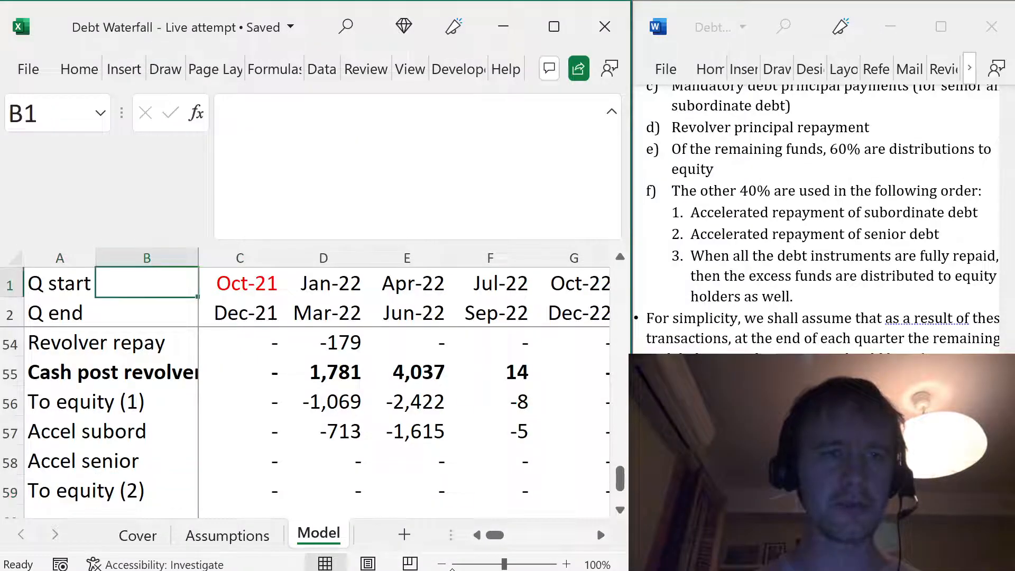
pyautogui.hotkey('ctrl', 'Down')
pyautogui.hotkey('ctrl', 'Up')
pyautogui.press('Down')
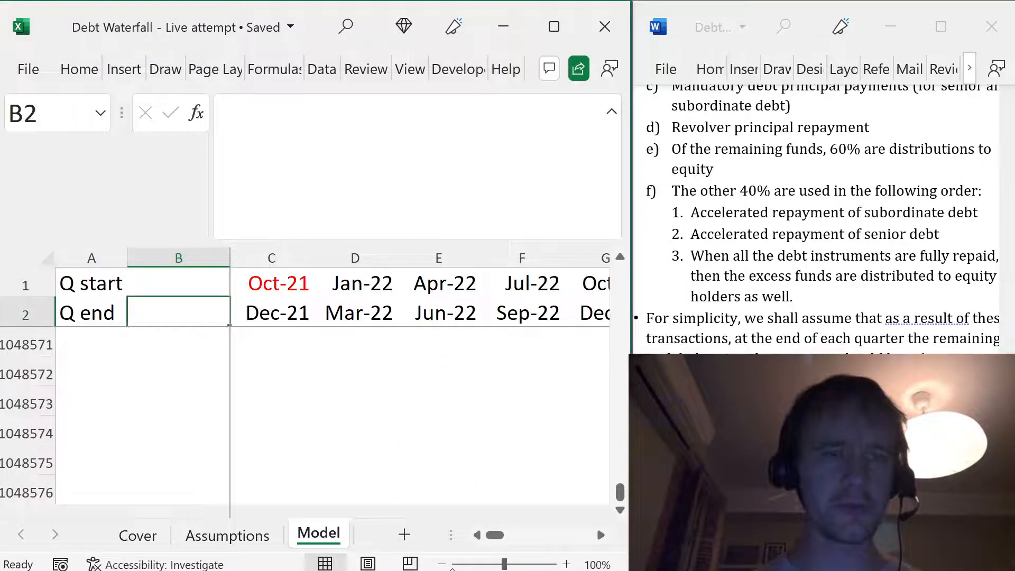
pyautogui.press('Down')
pyautogui.press('Up')
pyautogui.write('=')
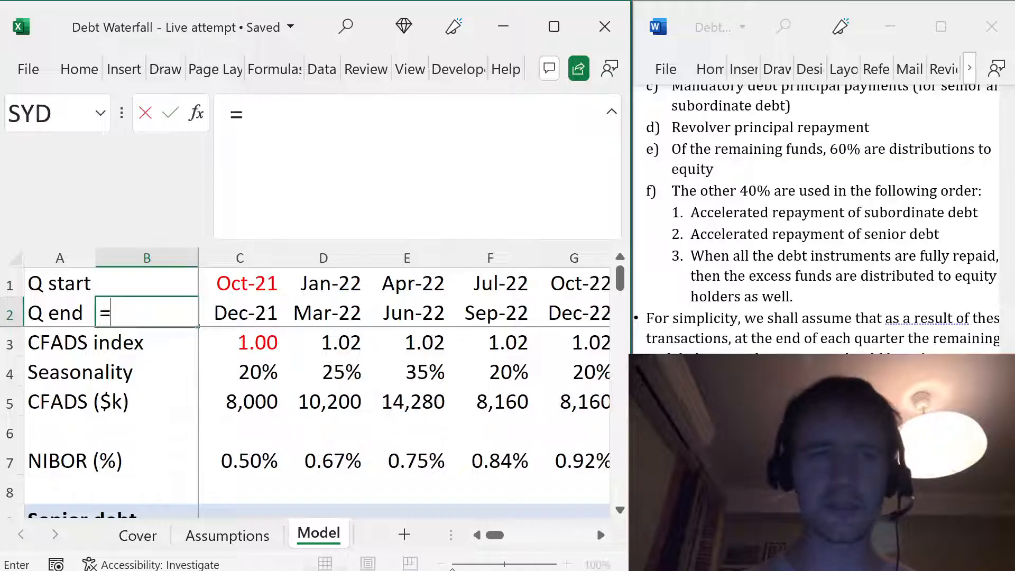
pyautogui.hotkey('ctrl', 'pageup')
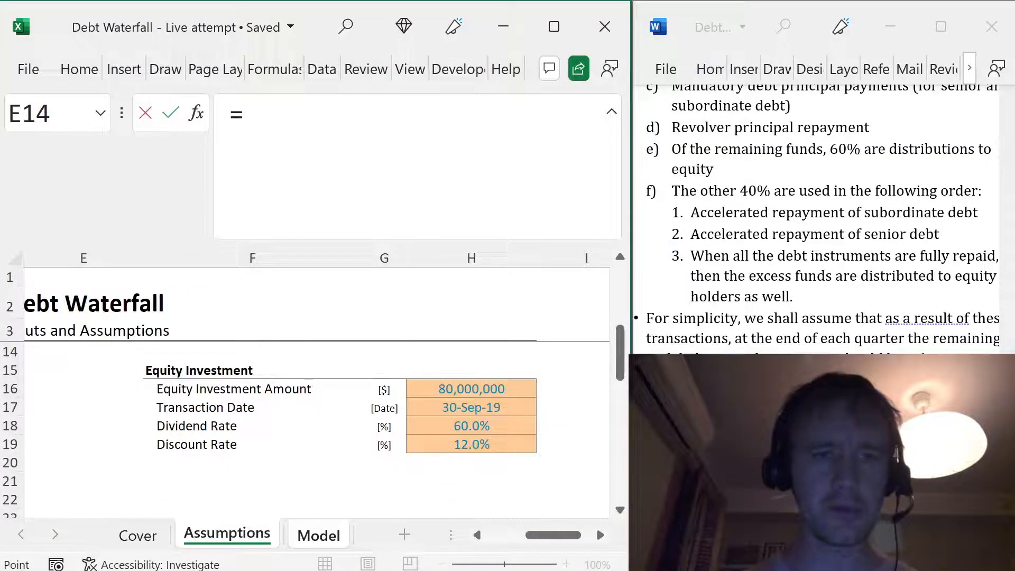
pyautogui.click(491, 407)
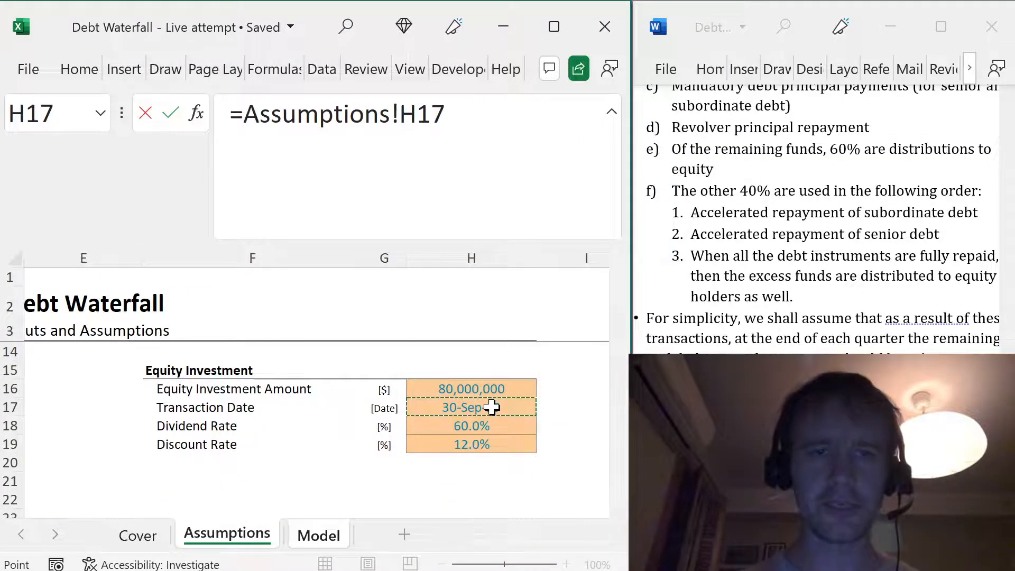
pyautogui.press('Return')
pyautogui.scroll(-3, 824, 211)
pyautogui.scroll(10, 817, 219)
pyautogui.scroll(-1, 817, 219)
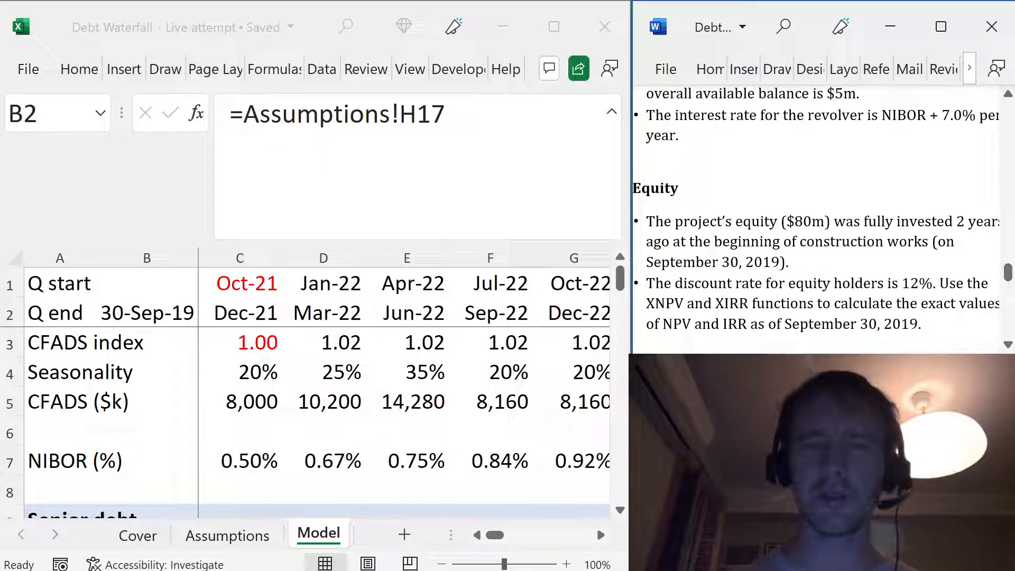
# - Apply the month-year date format of C1 to the transaction date in B2
pyautogui.click(119, 313)
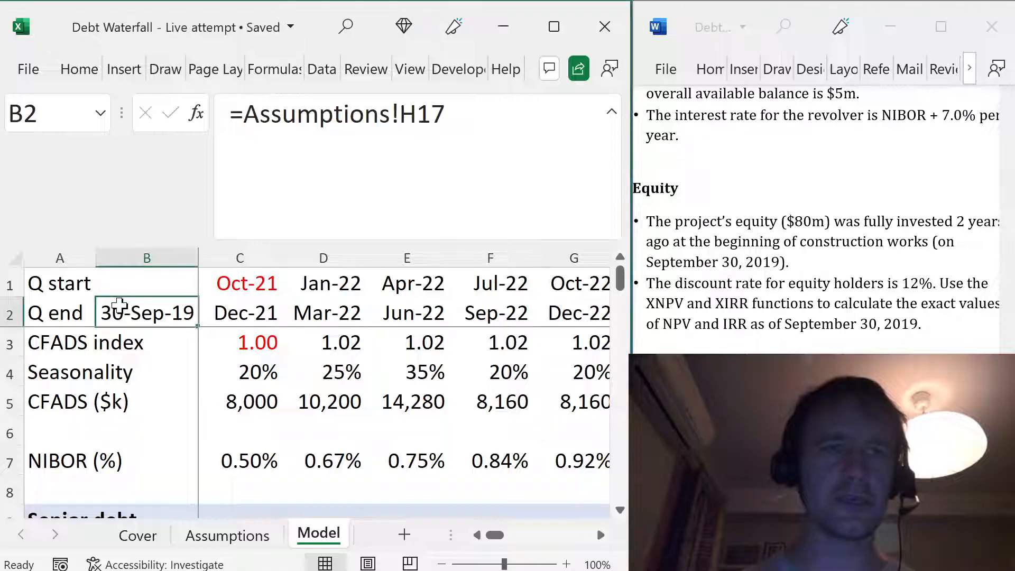
pyautogui.click(259, 281)
pyautogui.hotkey('ctrl', 'c')
pyautogui.press('Left')
pyautogui.press('Down')
pyautogui.hotkey('ctrl', 'alt', 'v')
pyautogui.press('Return')
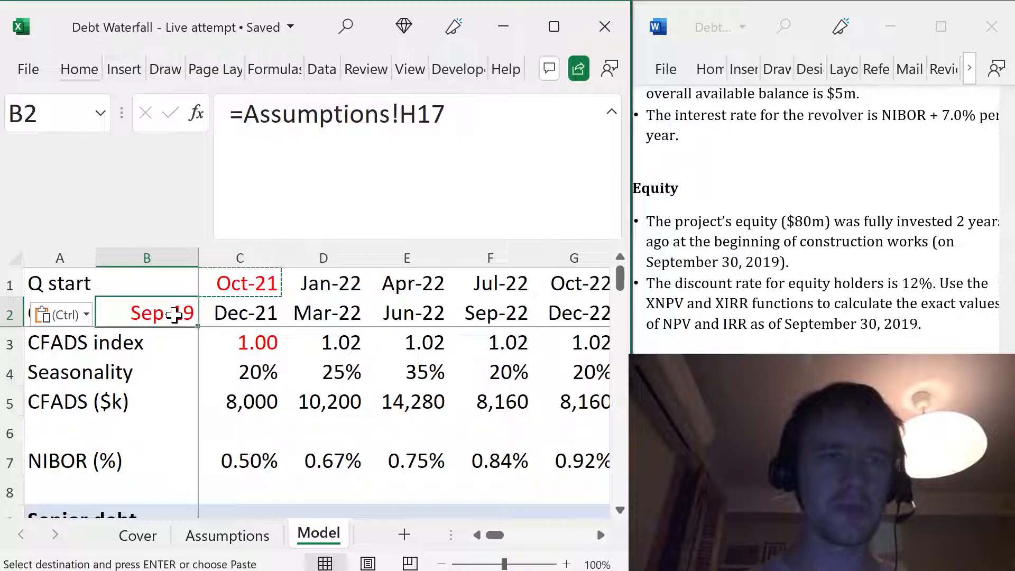
pyautogui.moveTo(229, 316); pyautogui.dragTo(459, 314)
pyautogui.click(143, 315)
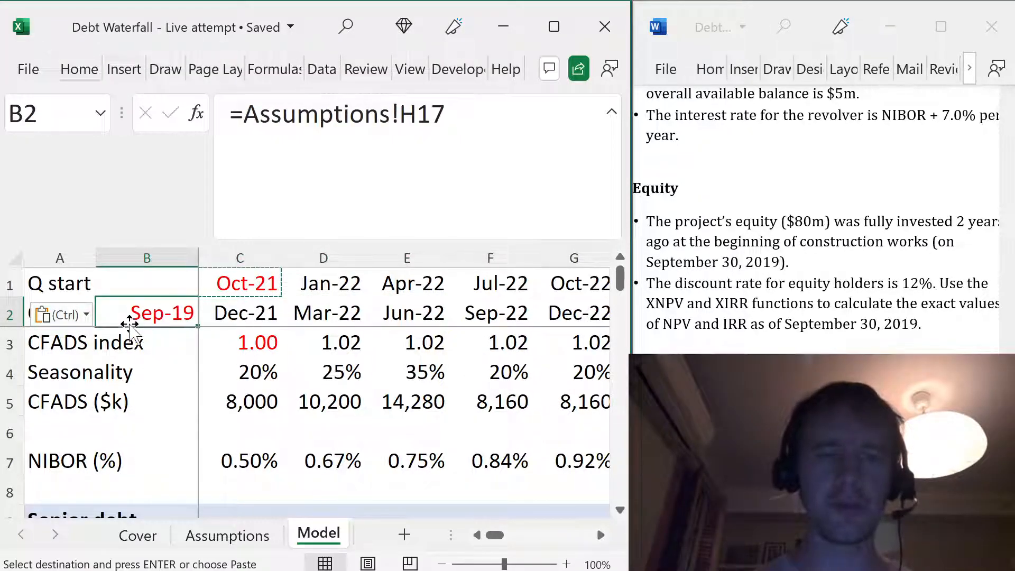
# - Copy the Waterfall heading row 46 to row 61, below the To equity (2) row
pyautogui.scroll(-13, 180, 430)
pyautogui.click(102, 480)
pyautogui.hotkey('ctrl', 'End')
pyautogui.press('Home')
pyautogui.press('Up')
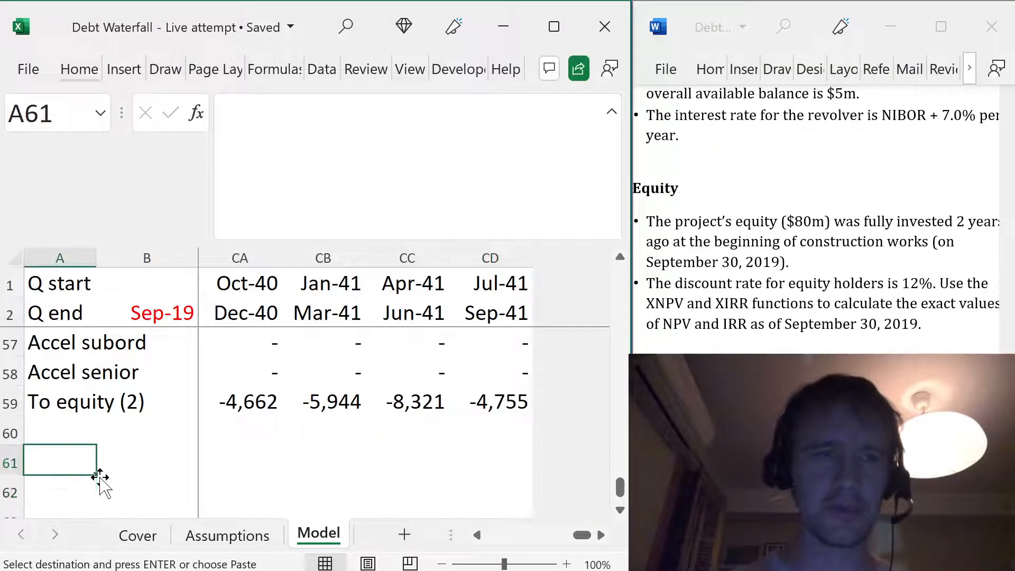
pyautogui.write('Equity')
pyautogui.press('Escape')
pyautogui.hotkey('ctrl', 'Up')
pyautogui.hotkey('ctrl', 'Up')
pyautogui.hotkey('ctrl', 'Up')
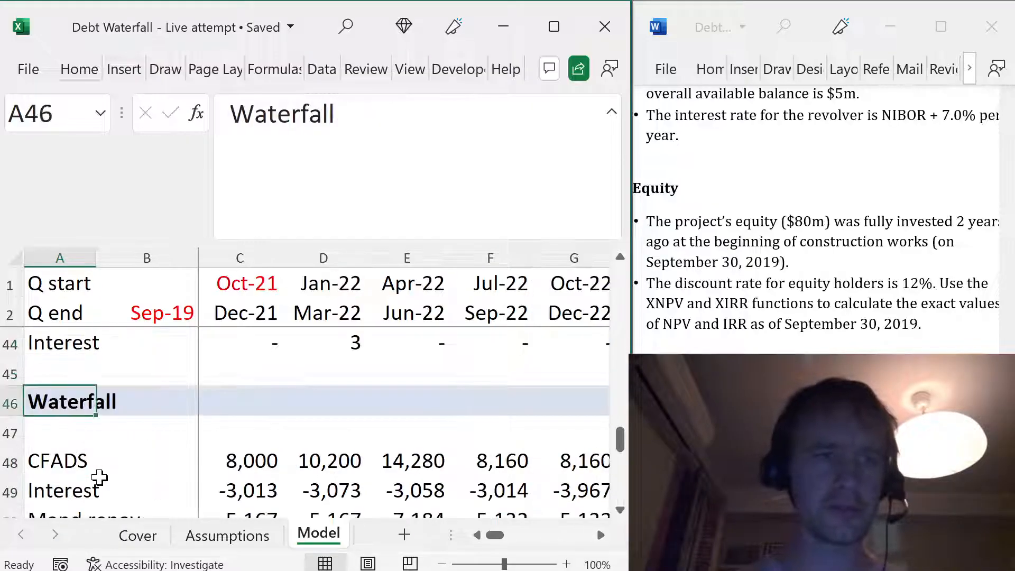
pyautogui.hotkey('shift', 'space')
pyautogui.hotkey('ctrl', 'c')
pyautogui.press('Down')
pyautogui.press('Down')
pyautogui.press('Down')
pyautogui.press('Down')
pyautogui.press('Down')
pyautogui.press('Down')
pyautogui.press('Down')
pyautogui.press('Down')
pyautogui.press('Down')
pyautogui.press('Down')
pyautogui.press('Down')
pyautogui.press('Down')
pyautogui.press('Down')
pyautogui.press('Down')
pyautogui.press('Down')
pyautogui.hotkey('shift', 'space')
pyautogui.press('Up')
pyautogui.press('Down')
pyautogui.hotkey('shift', 'space')
pyautogui.hotkey('ctrl', 'v')
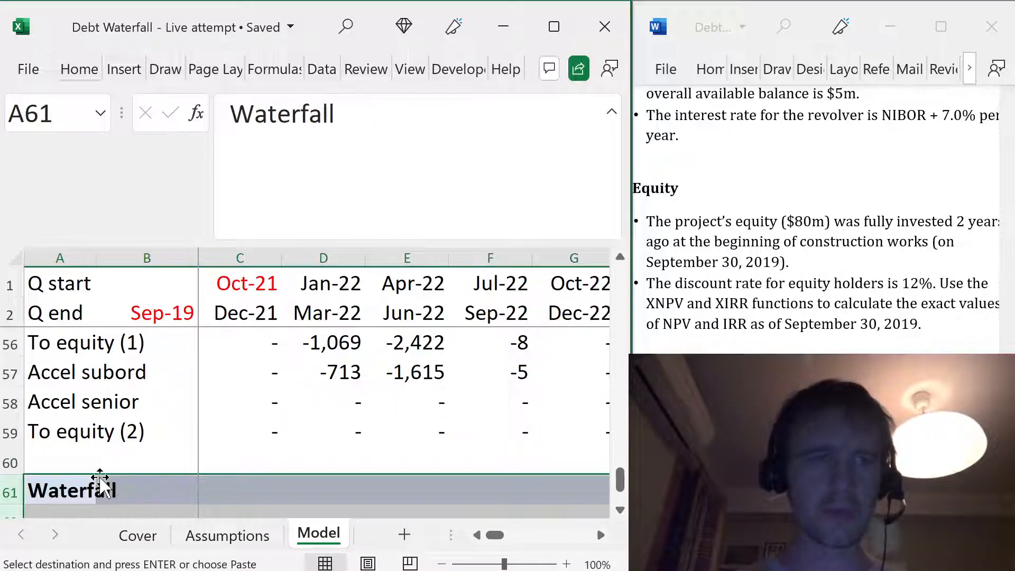
# - Rename the copied heading in A61 as "Equity cash flows"
pyautogui.write('Equity cash flows')
pyautogui.press('Tab')
pyautogui.press('Return')
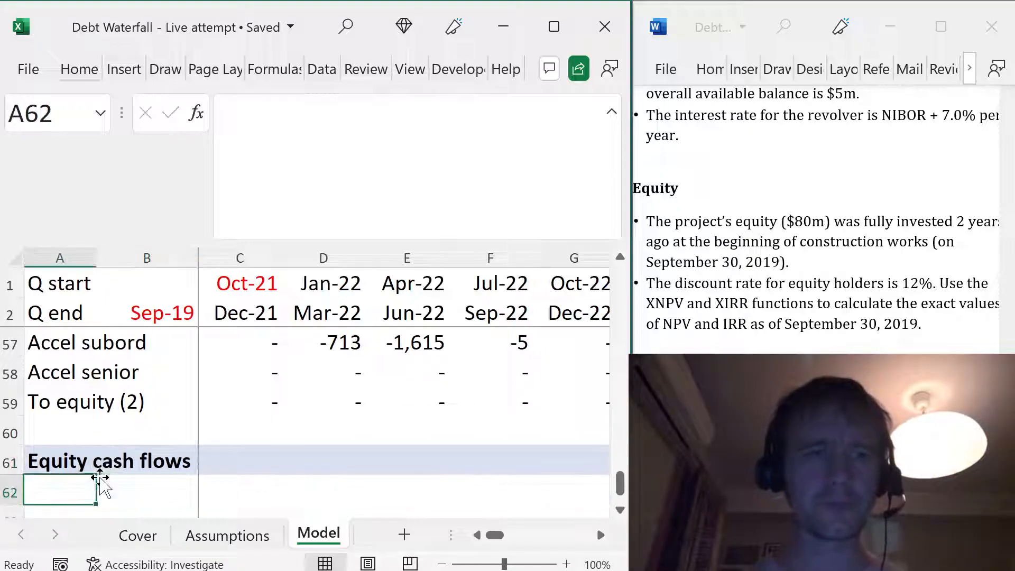
pyautogui.press('Down')
pyautogui.press('Up')
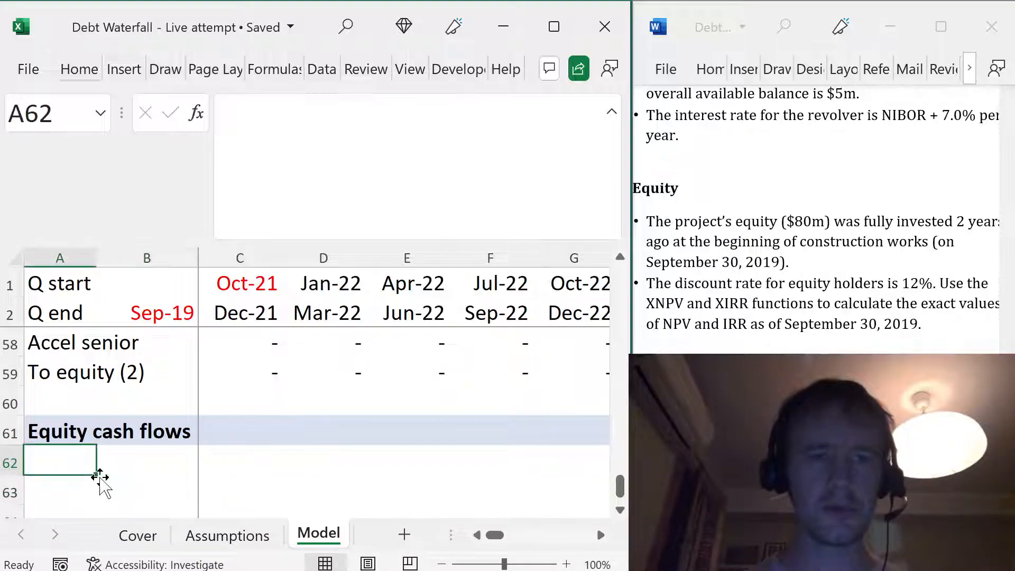
# - Label A63 "Investment" in the Equity cash flows section
pyautogui.press('Down')
pyautogui.write('Invest')
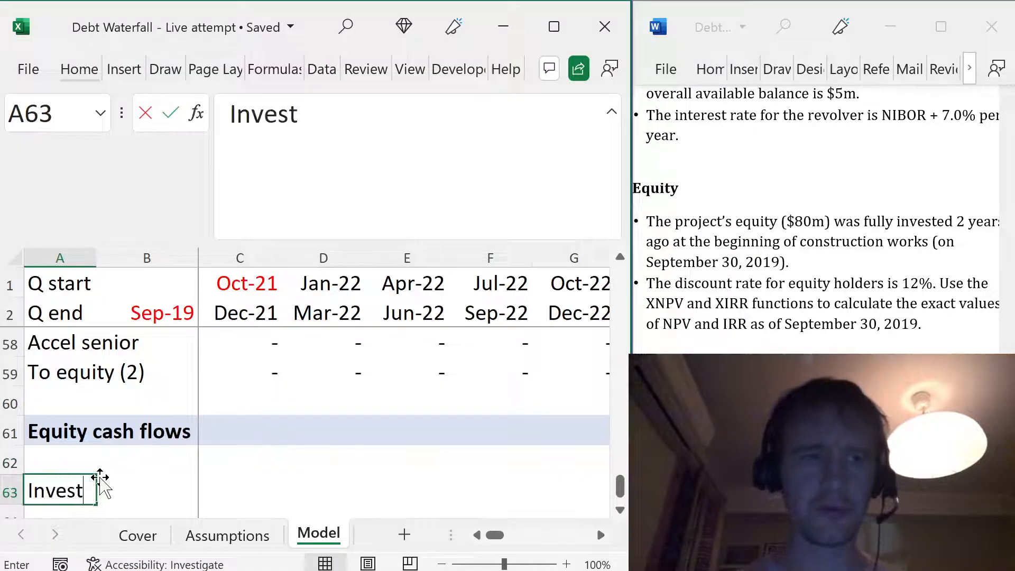
pyautogui.press('Escape')
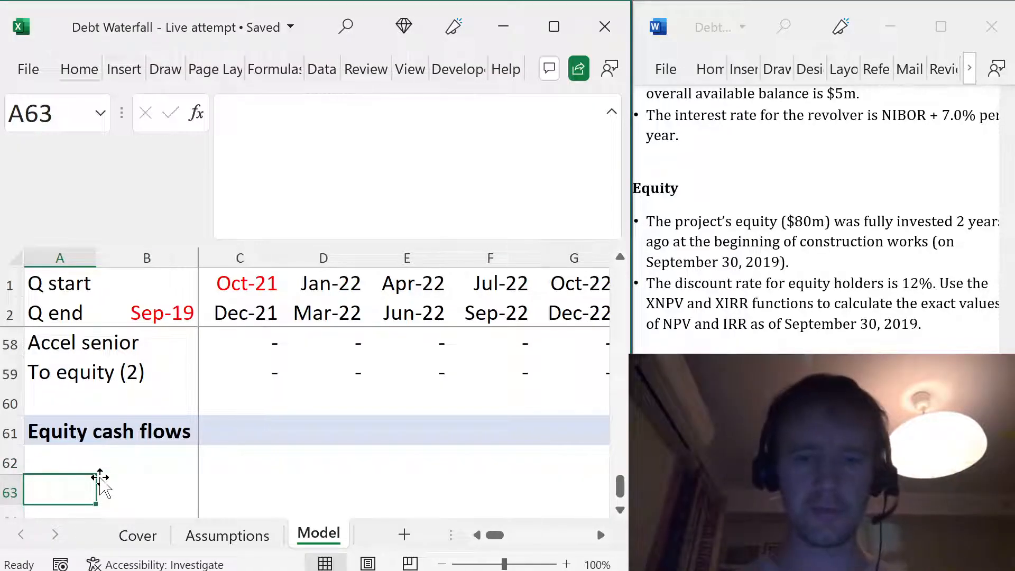
pyautogui.write('Invest')
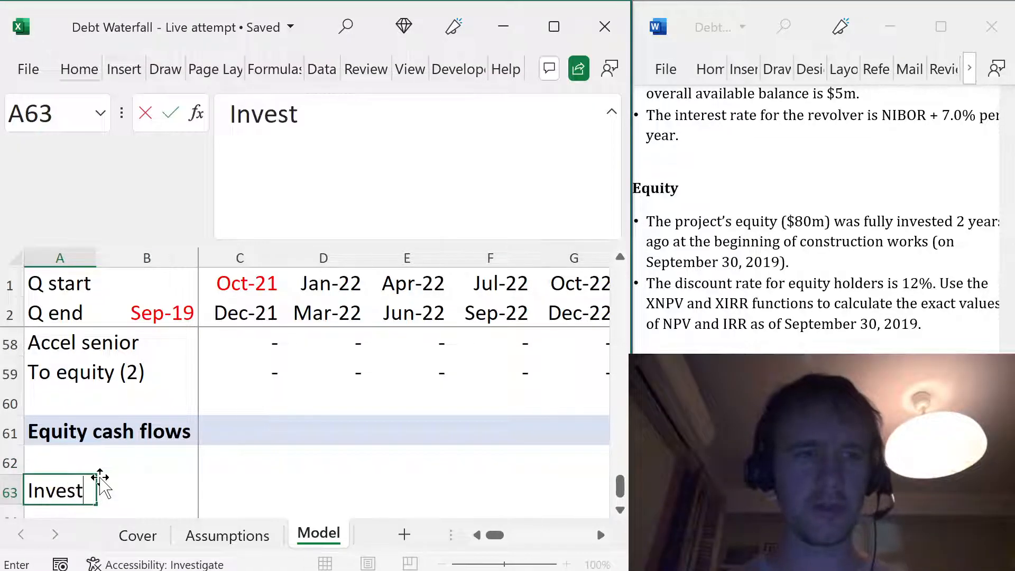
pyautogui.write('ment')
pyautogui.press('BackSpace')
pyautogui.write('nt')
pyautogui.press('Tab')
pyautogui.press('Left')
pyautogui.press('alt')
pyautogui.press('Escape')
pyautogui.press('Right')
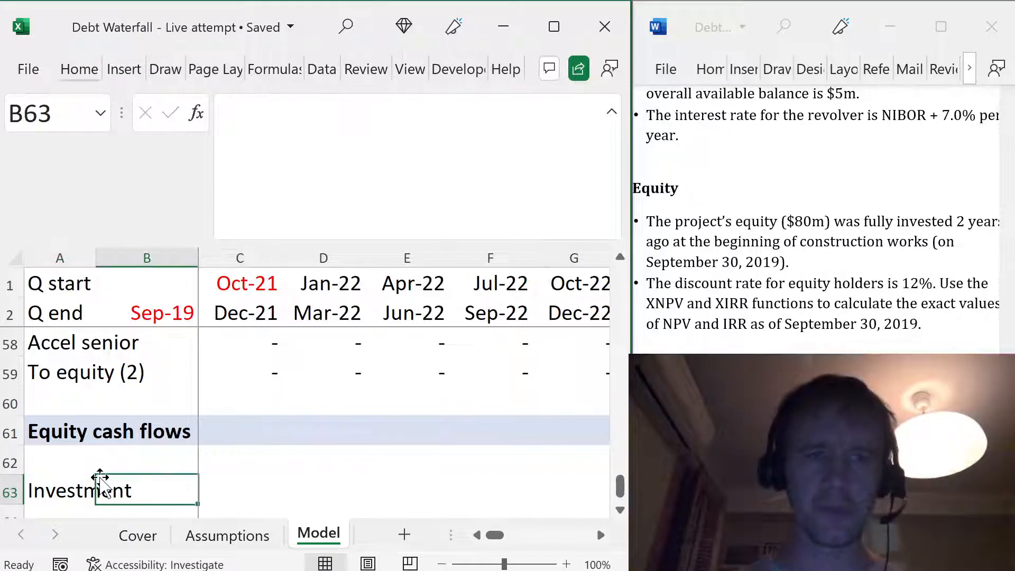
# - Enter the negative Equity Investment Amount in thousands in B63 with =-Assumptions!H16/1000
pyautogui.write('=-')
pyautogui.click(227, 536)
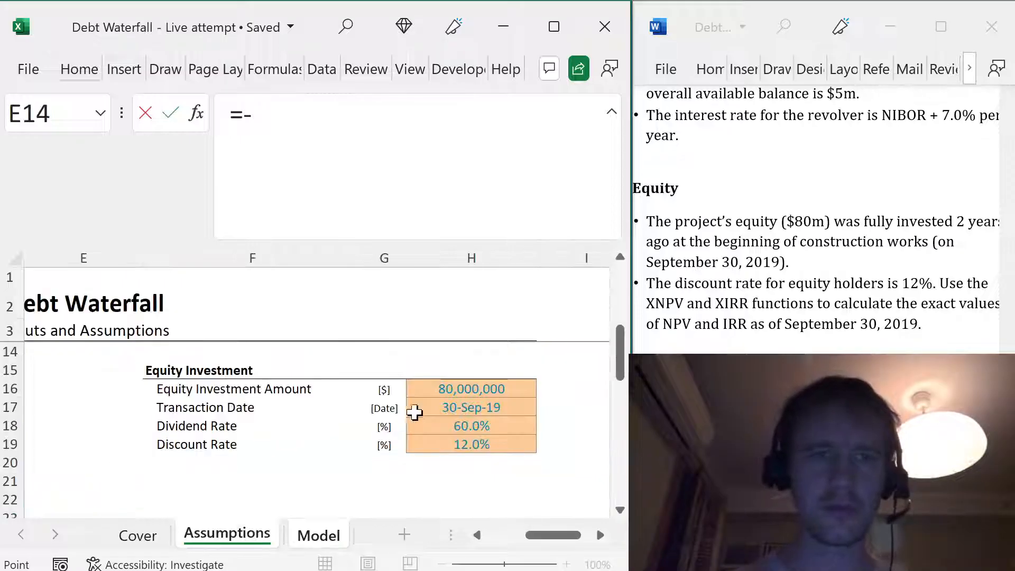
pyautogui.click(451, 383)
pyautogui.write('/1000')
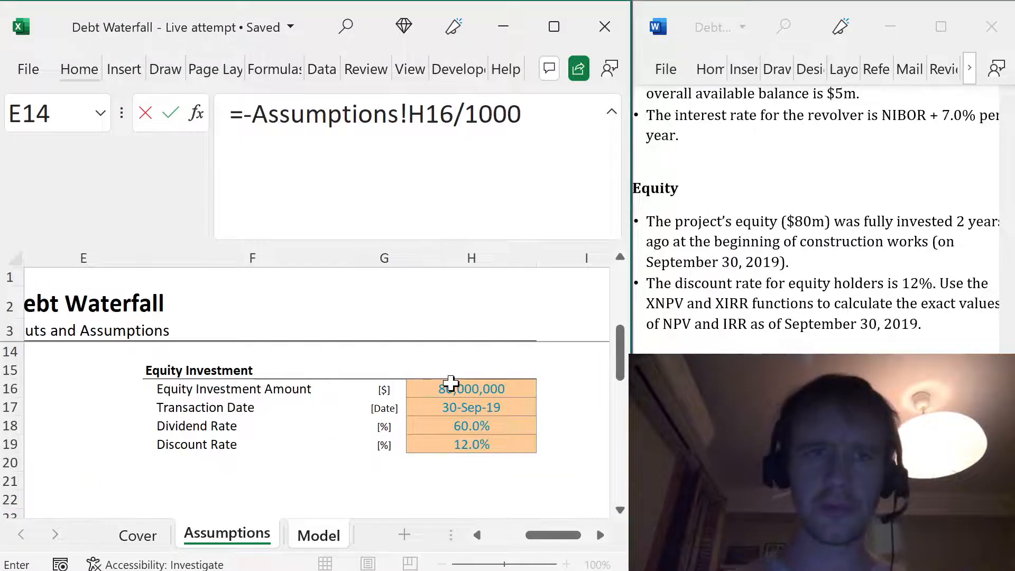
pyautogui.press('Return')
# - Apply the number format of C59 in the To equity (2) row to the investment amount in B63
pyautogui.press('Up')
pyautogui.press('Up')
pyautogui.press('Up')
pyautogui.press('Up')
pyautogui.press('Right')
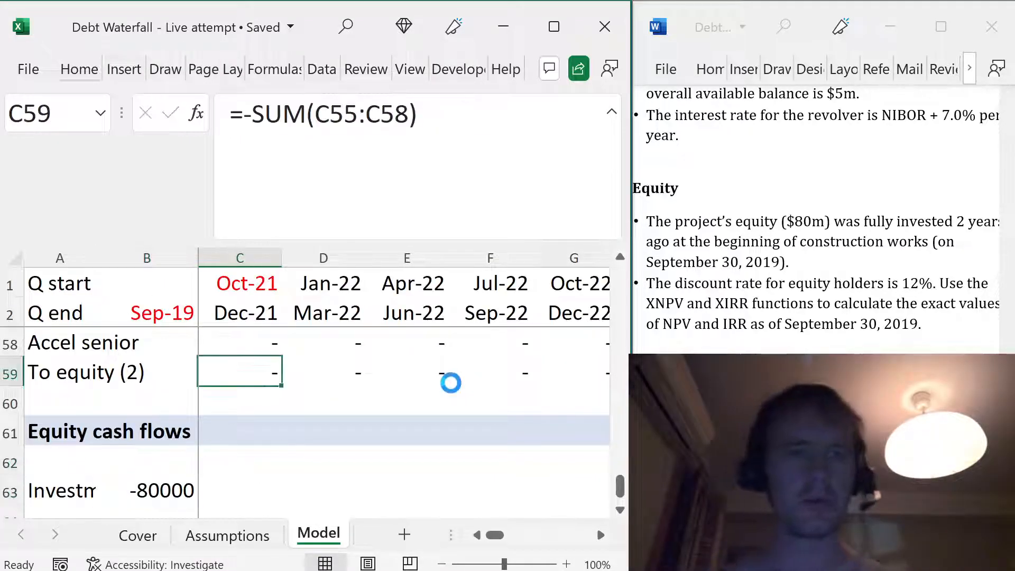
pyautogui.hotkey('ctrl', 'c')
pyautogui.press('Left')
pyautogui.press('Down')
pyautogui.press('Down')
pyautogui.press('Down')
pyautogui.press('Down')
pyautogui.hotkey('ctrl', 'alt', 'v')
pyautogui.press('t')
pyautogui.press('Return')
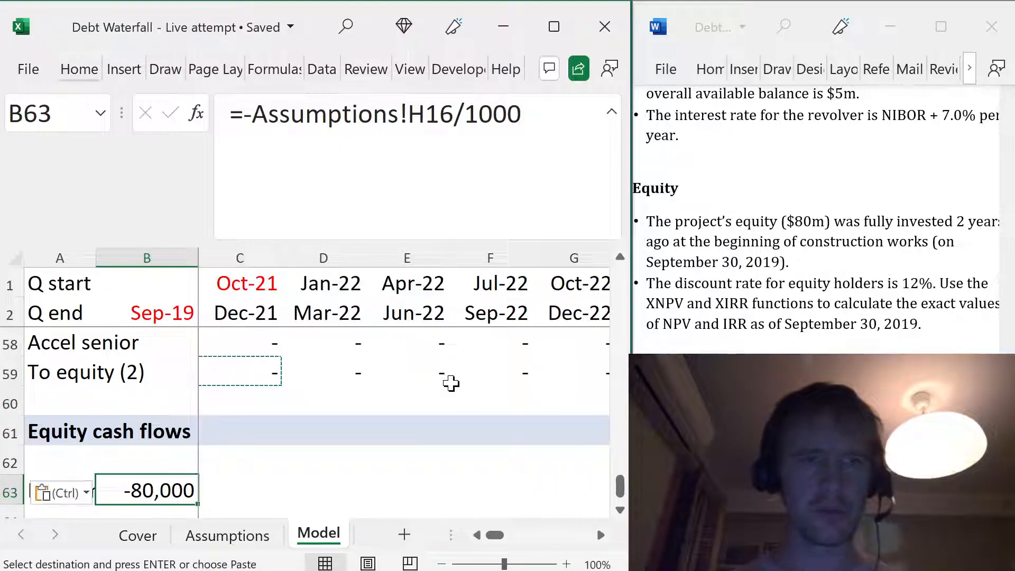
# - Set the font colour of the investment amount in B63 to red
pyautogui.press('alt')
pyautogui.press('h')
pyautogui.press('f')
pyautogui.press('c')
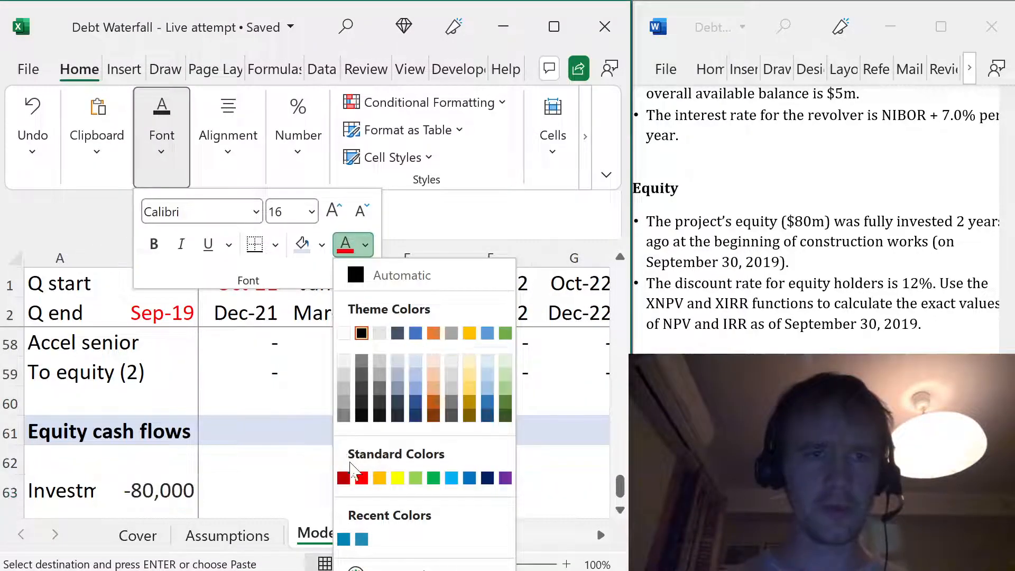
pyautogui.click(361, 478)
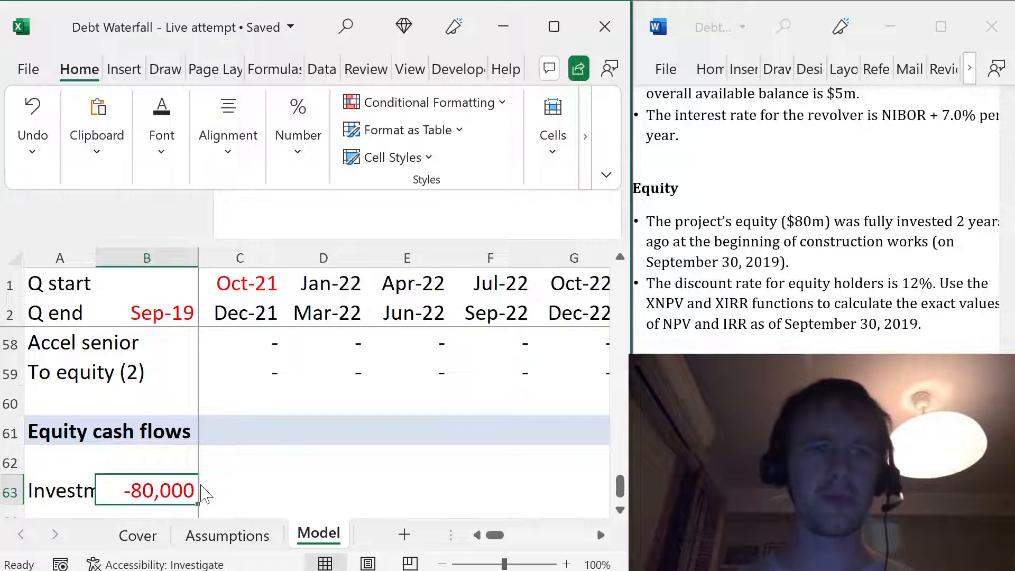
# - Label A64 "Returns" below the Investment row
pyautogui.press('Down')
pyautogui.press('Right')
pyautogui.press('Left')
pyautogui.press('Left')
pyautogui.press('Up')
pyautogui.press('Down')
pyautogui.write('Returns')
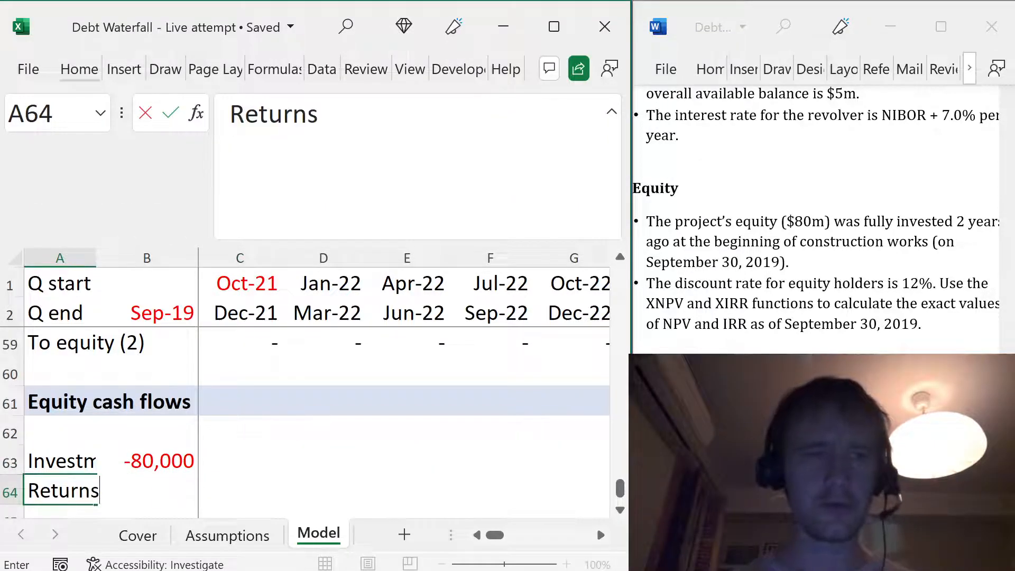
# - Enter =C56+C59 in C64 to sum both equity distributions and fill it across the Returns row to CD64
pyautogui.press('Tab')
pyautogui.press('Tab')
pyautogui.write('=')
pyautogui.press('Up')
pyautogui.press('Up')
pyautogui.press('Up')
pyautogui.press('Up')
pyautogui.press('Up')
pyautogui.press('Up')
pyautogui.press('Up')
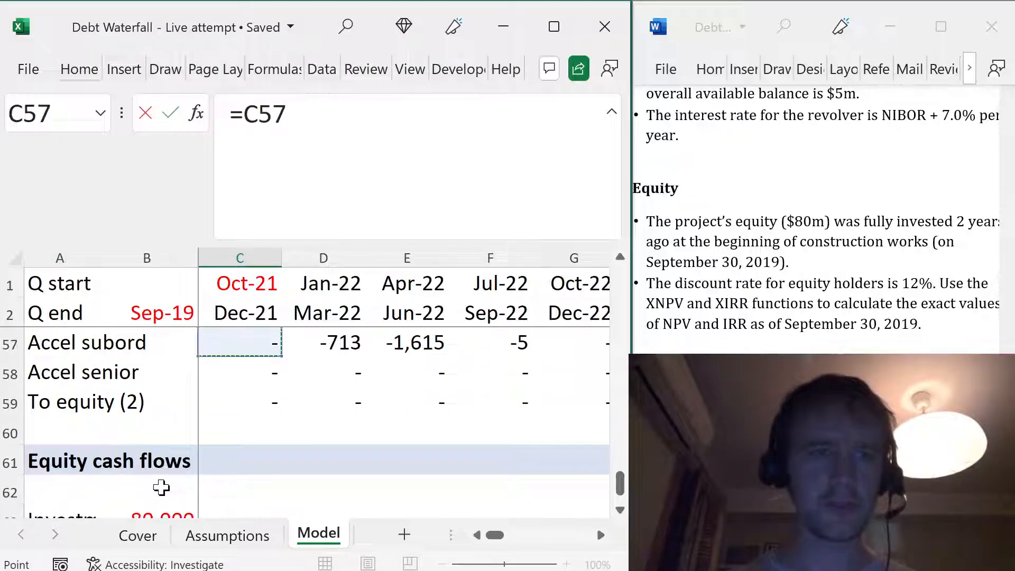
pyautogui.press('Up')
pyautogui.press('Up')
pyautogui.press('Down')
pyautogui.write('+')
pyautogui.press('Up')
pyautogui.press('Up')
pyautogui.press('Up')
pyautogui.press('Up')
pyautogui.press('Up')
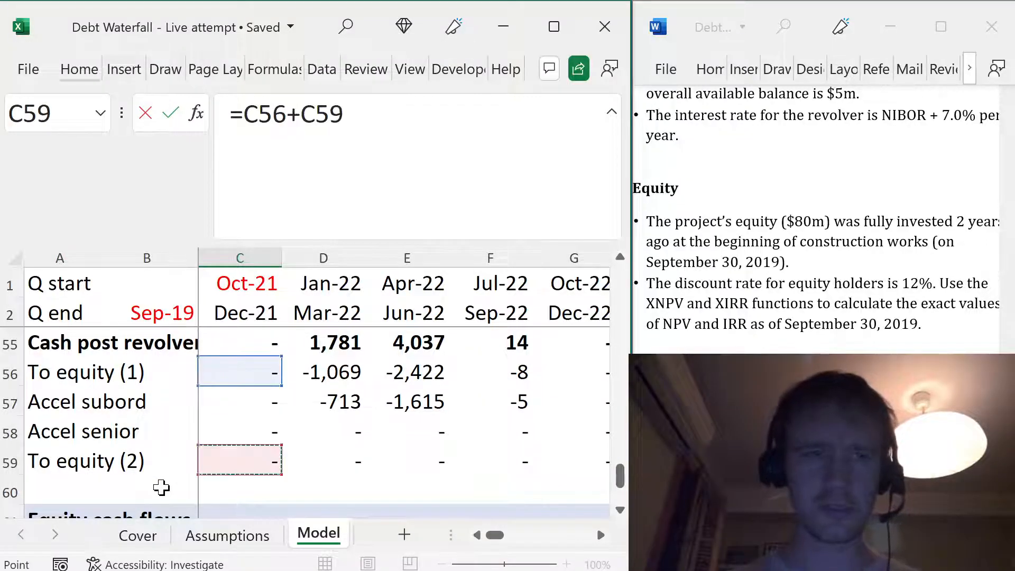
pyautogui.press('Return')
pyautogui.press('Up')
pyautogui.hotkey('ctrl', 'shift', 'Right')
pyautogui.hotkey('ctrl', 'r')
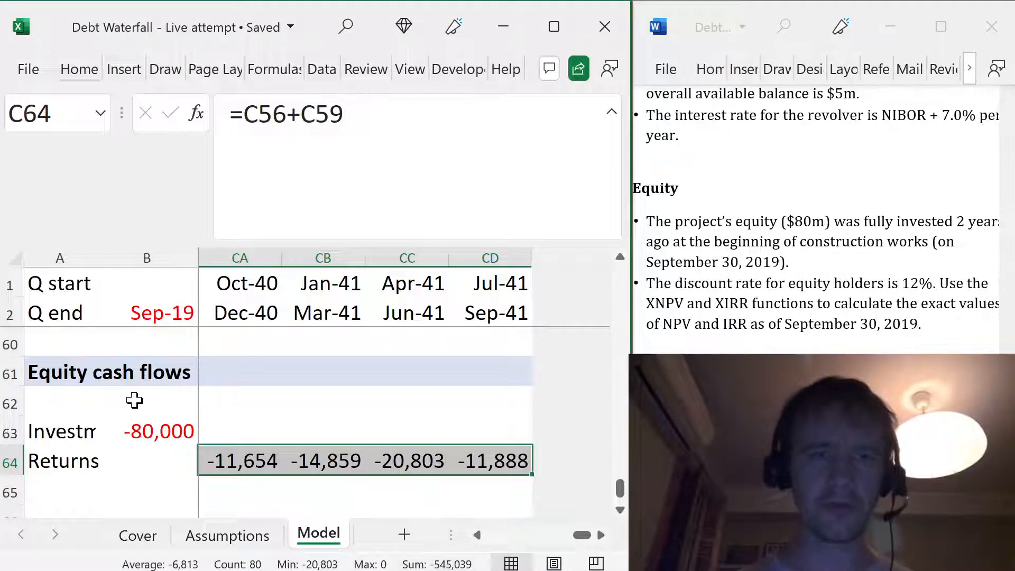
# - Label A66 "IRR", leaving a blank row below Returns, and leave B66 empty
pyautogui.click(137, 454)
pyautogui.press('Right')
pyautogui.press('Left')
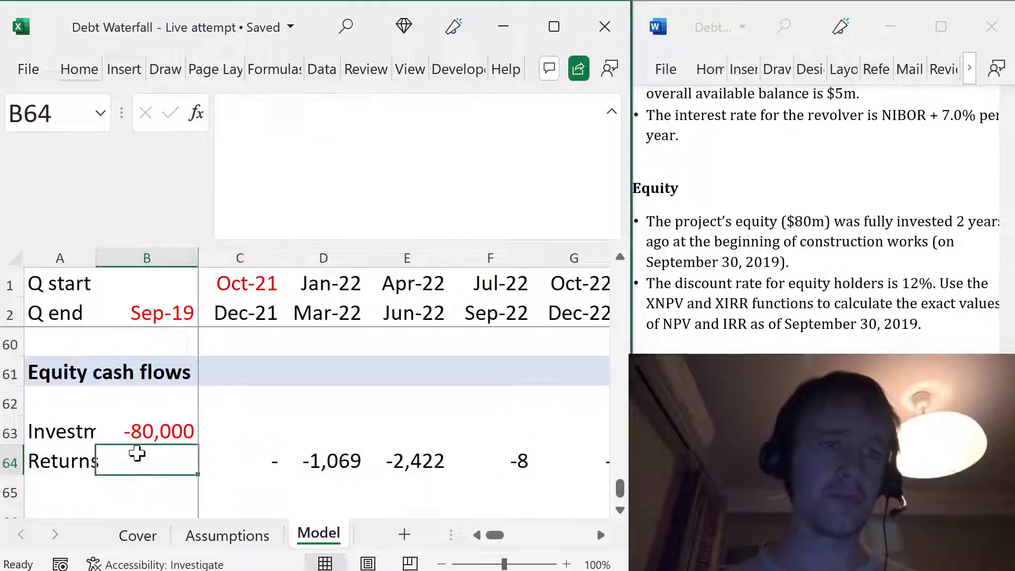
pyautogui.press('Left')
pyautogui.press('Down')
pyautogui.press('Down')
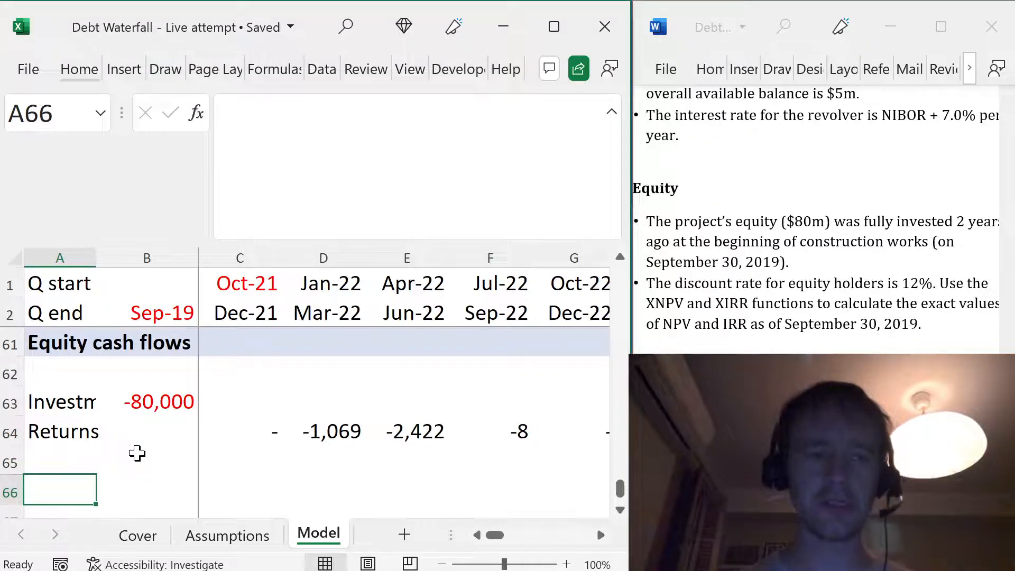
pyautogui.write('IRR')
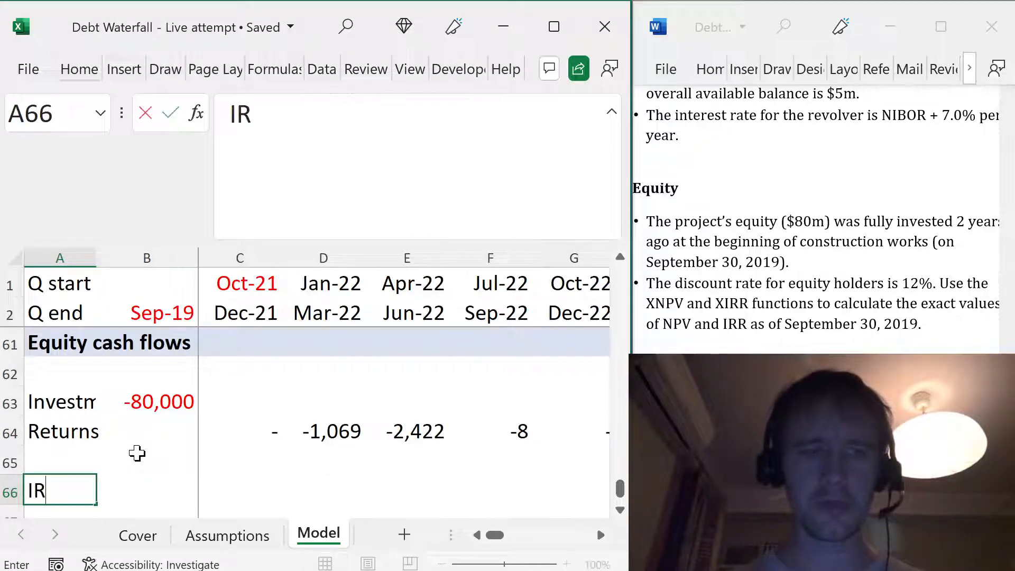
pyautogui.press('Tab')
pyautogui.write('=')
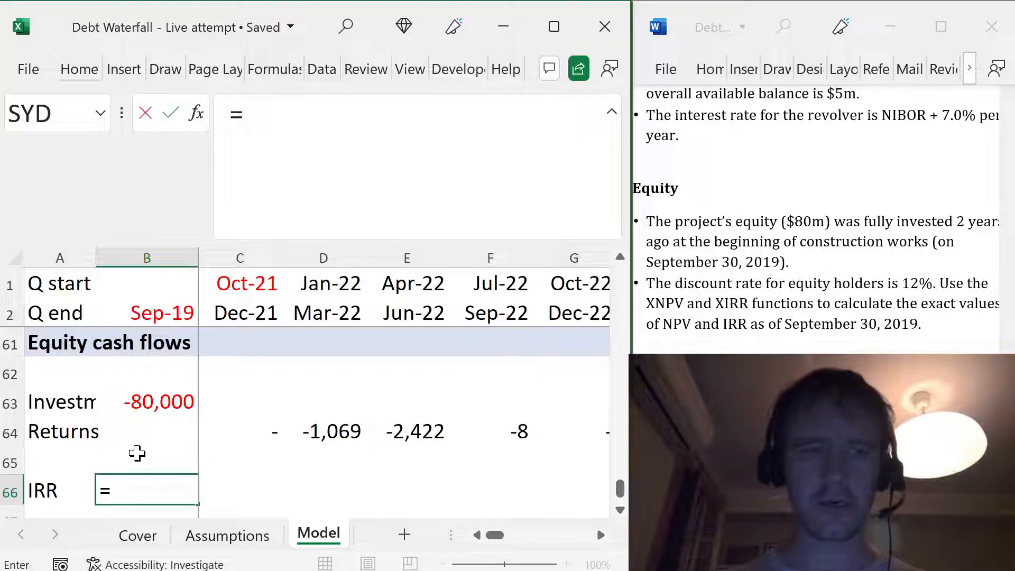
pyautogui.press('Escape')
# - Insert a new row 65 labelled "Total", enter =SUM(B63:B64) in B65 and fill it across to CD65
pyautogui.press('Left')
pyautogui.press('Up')
pyautogui.hotkey('alt', 'i')
pyautogui.write('rTotal')
pyautogui.press('Tab')
pyautogui.write('=sum')
pyautogui.press('Tab')
pyautogui.press('Up')
pyautogui.hotkey('shift', 'Up')
pyautogui.press('Return')
pyautogui.press('Up')
pyautogui.press('Right')
pyautogui.hotkey('ctrl', 'shift', 'Right')
pyautogui.hotkey('ctrl', 'r')
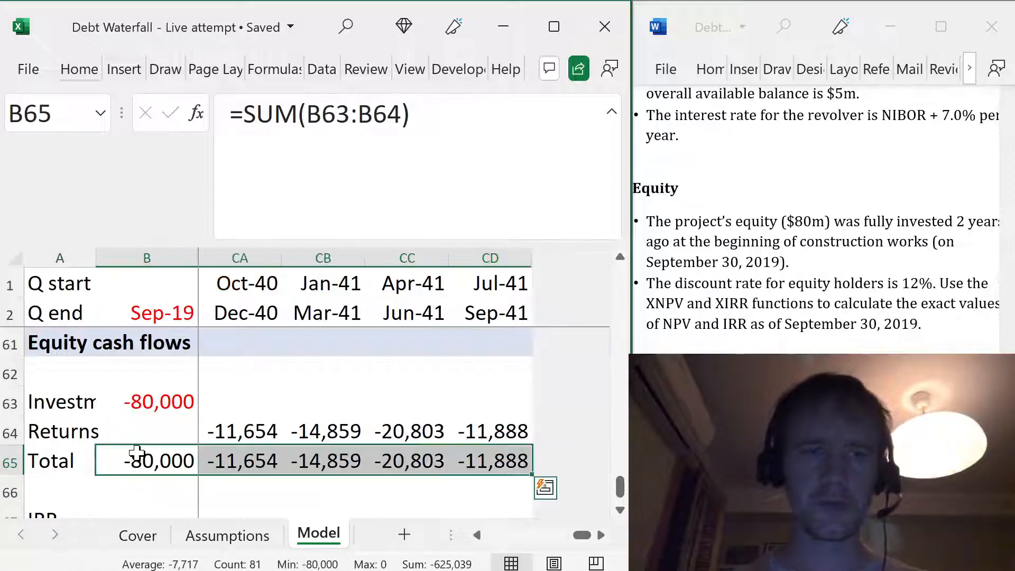
# - Make the Total row values in B65:CD65 bold with top and bottom borders
pyautogui.hotkey('alt', 'h')
pyautogui.press('1')
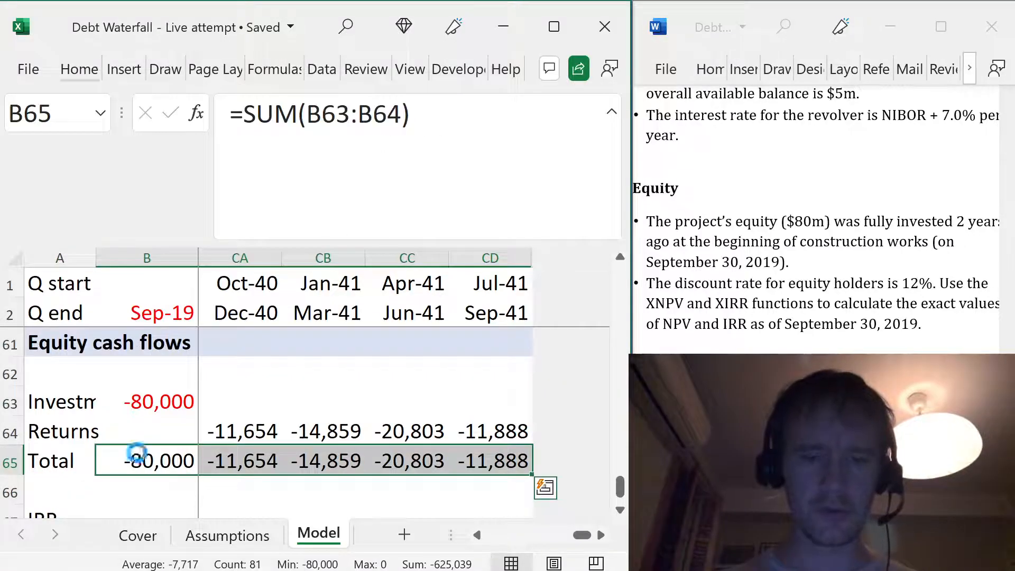
pyautogui.press('Left')
pyautogui.press('Right')
# - Enter the label "IRR" in A67, two rows below Total
pyautogui.press('Down')
pyautogui.press('Left')
pyautogui.press('Down')
pyautogui.write('IRR')
pyautogui.press('Tab')
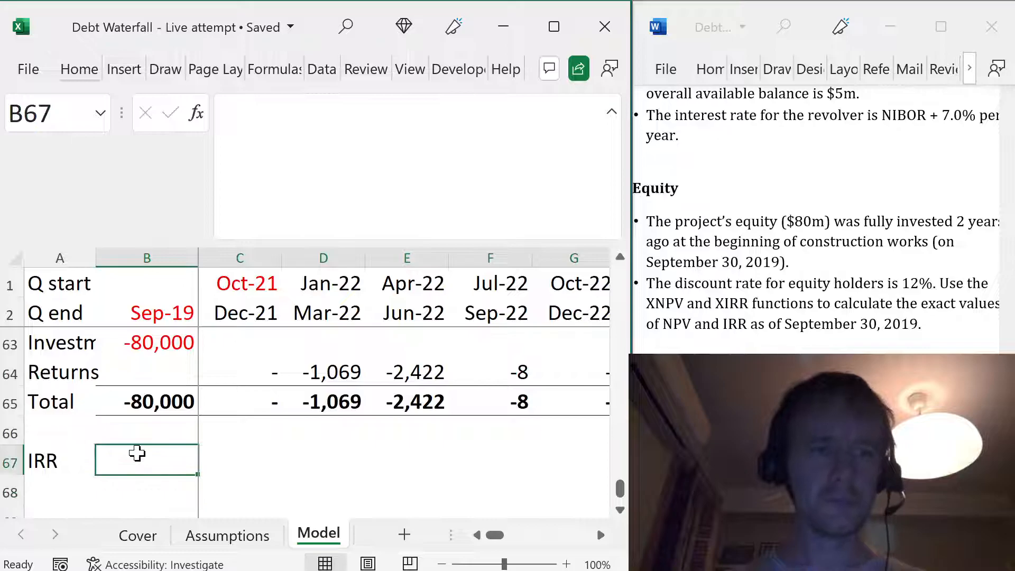
# - Enter =XIRR(B65:CD65,B2:CD2) in B67, using the Total cash flows and the quarter-end dates
pyautogui.write('=xir')
pyautogui.press('Tab')
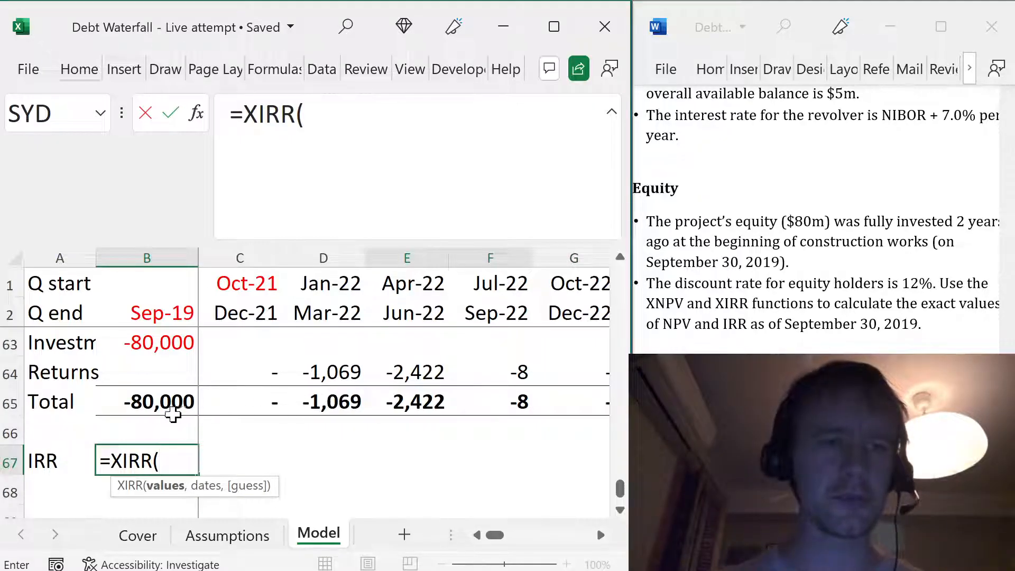
pyautogui.click(160, 403)
pyautogui.hotkey('ctrl', 'shift', 'Right')
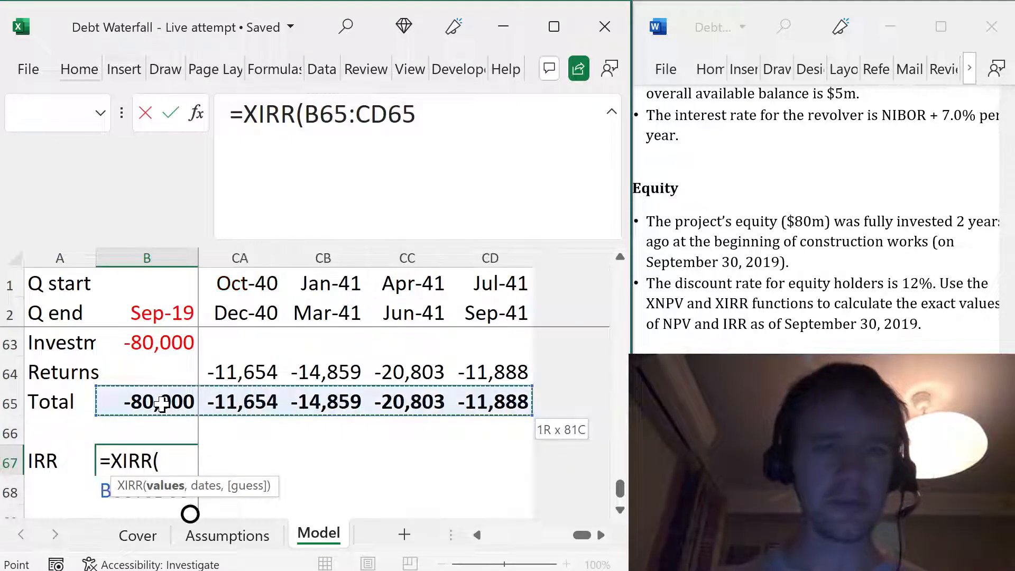
pyautogui.write(',')
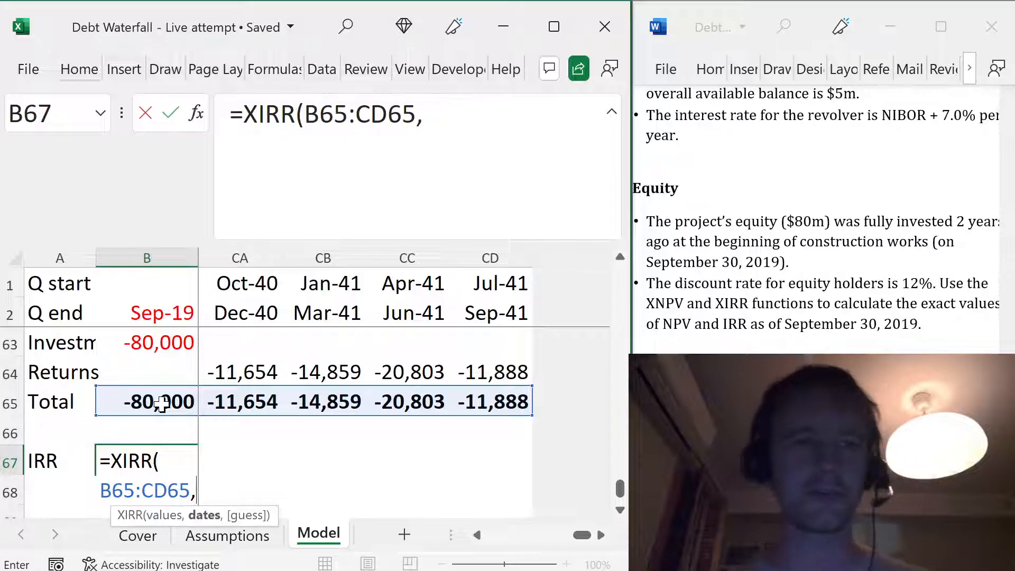
pyautogui.click(152, 307)
pyautogui.hotkey('ctrl', 'shift', 'Right')
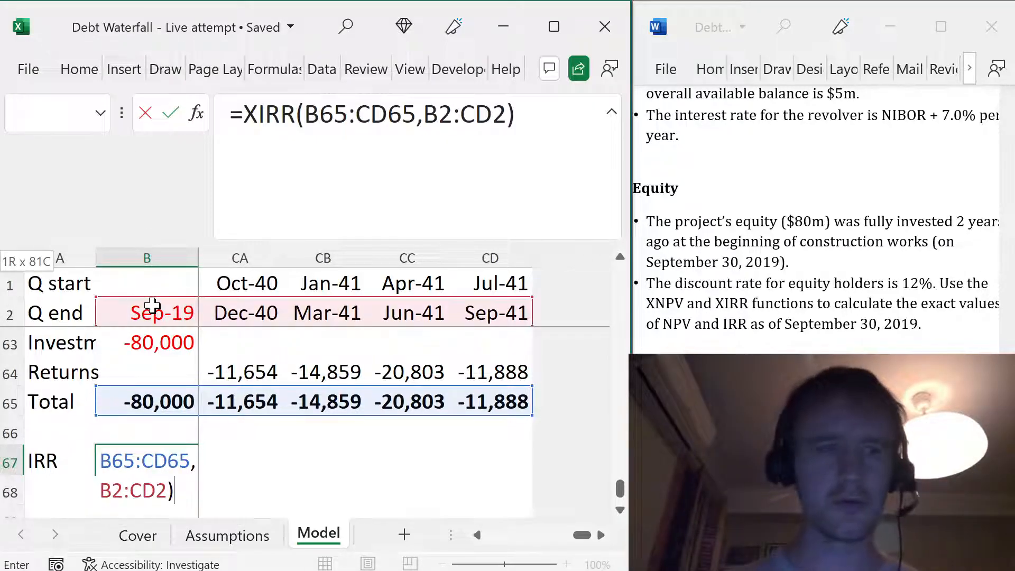
pyautogui.press('Return')
# - Check the Total row from B65 to CD65, the investment formula in B63 and the signs of the Returns
pyautogui.press('Up')
pyautogui.press('Up')
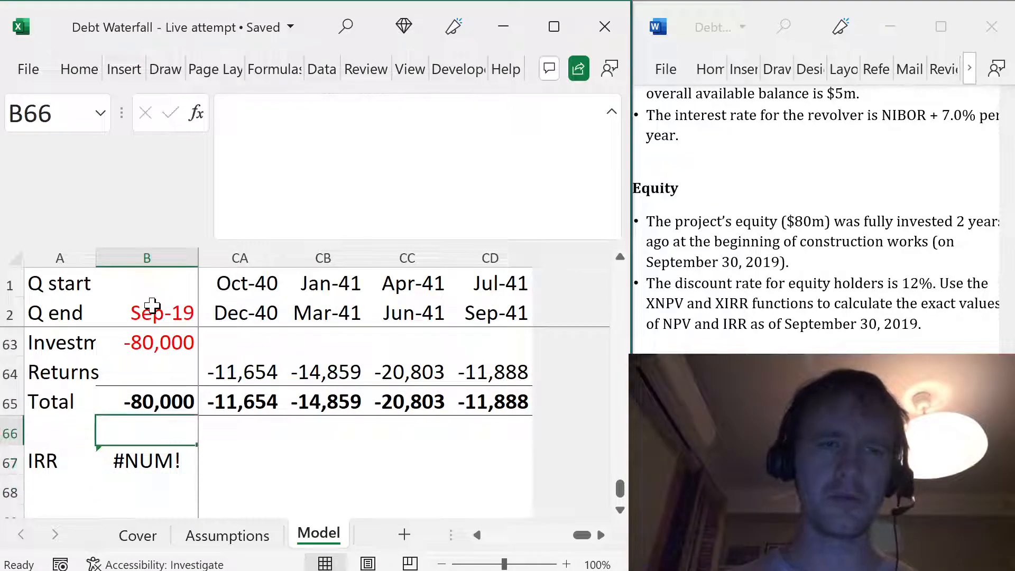
pyautogui.press('Up')
pyautogui.press('Right')
pyautogui.press('Left')
pyautogui.press('Right')
pyautogui.hotkey('ctrl', 'Right')
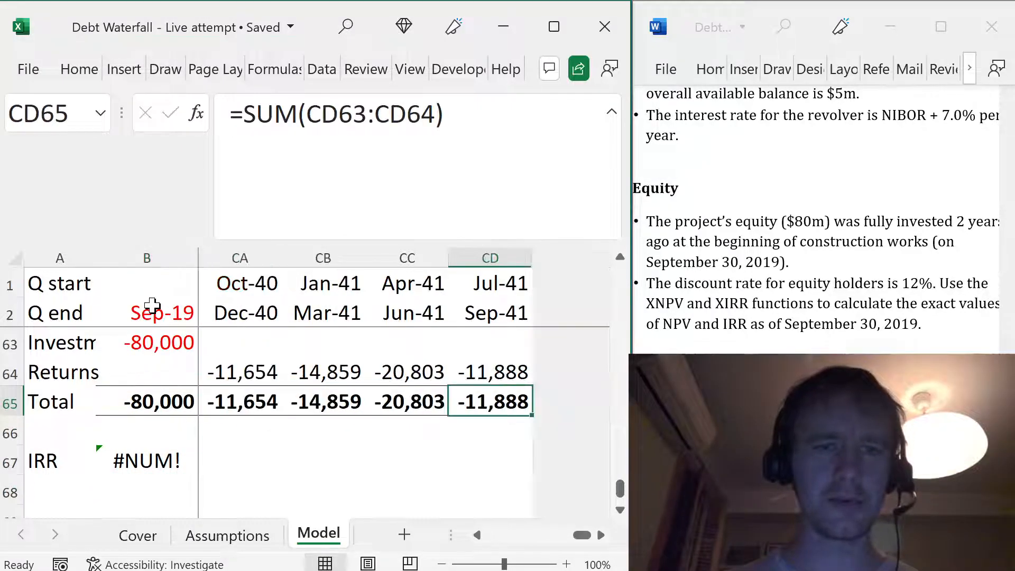
pyautogui.press('Home')
pyautogui.press('Right')
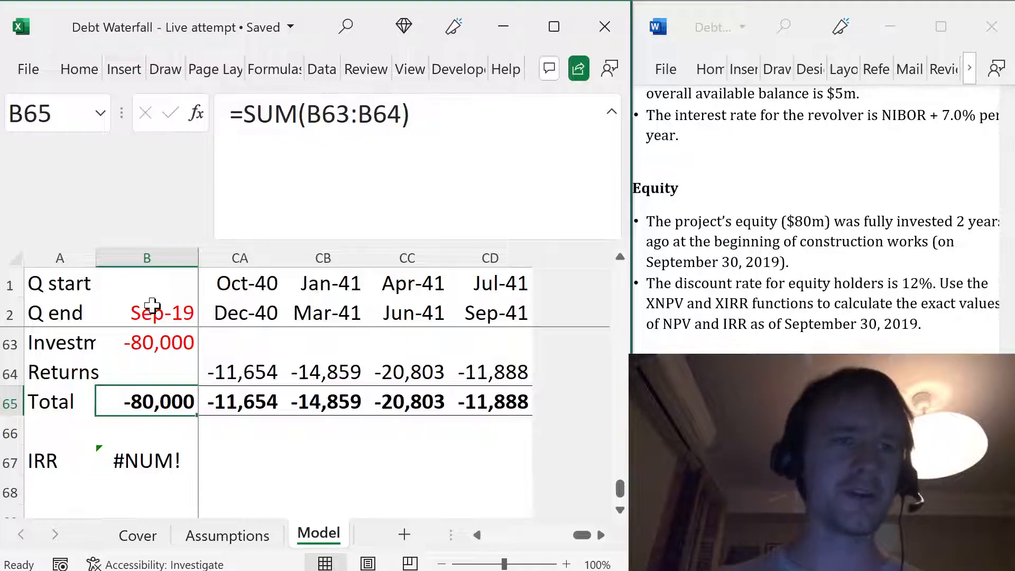
pyautogui.press('Up')
pyautogui.press('Up')
pyautogui.press('F2')
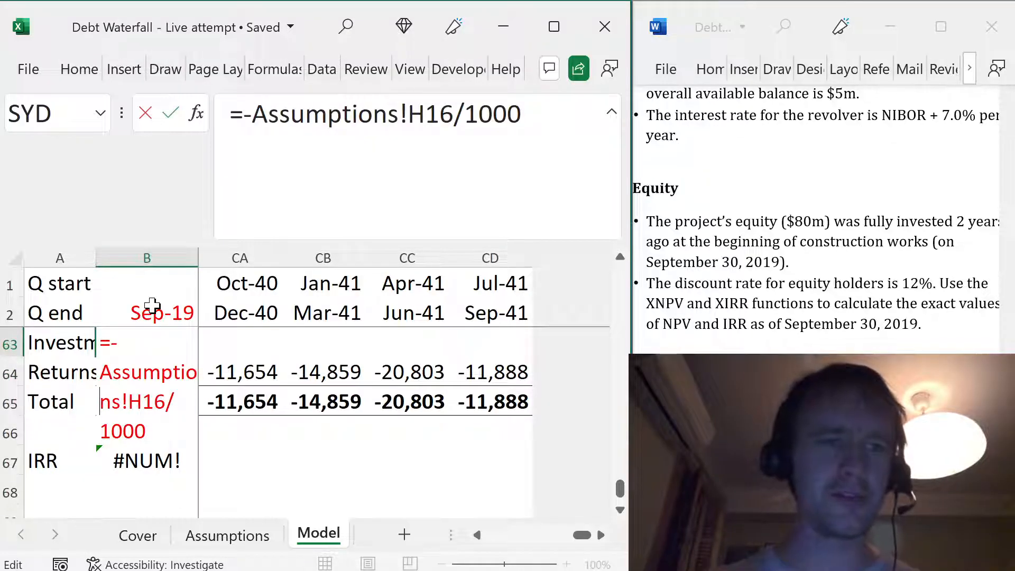
pyautogui.press('Return')
pyautogui.press('Right')
pyautogui.press('Right')
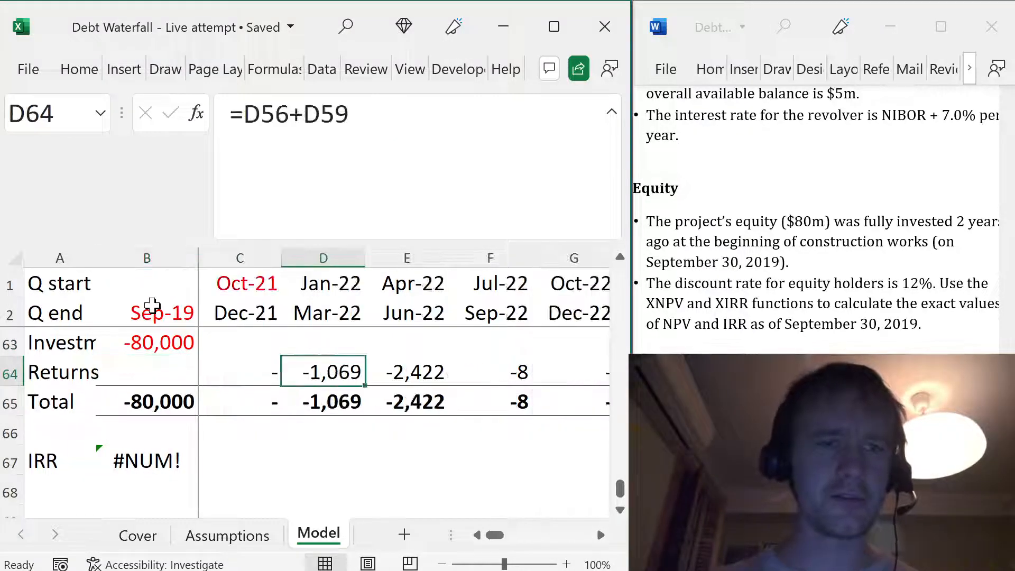
# - Reverse the sign of the Returns formula in C64 to =-(C56+C59) and fill it across to CD64
pyautogui.press('Left')
pyautogui.click(245, 113)
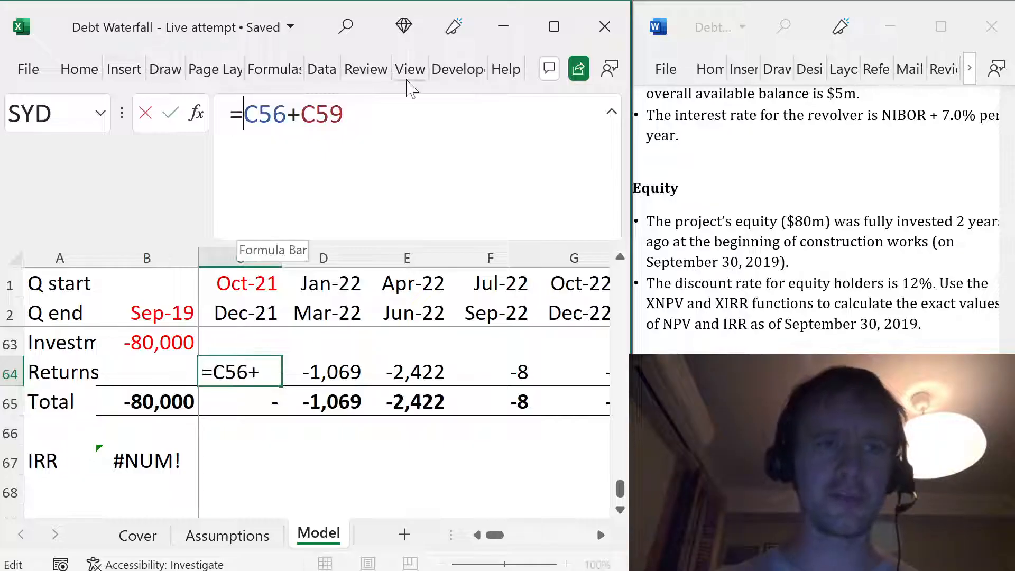
pyautogui.write('-(')
pyautogui.press('Right')
pyautogui.press('Right')
pyautogui.press('Right')
pyautogui.press('Right')
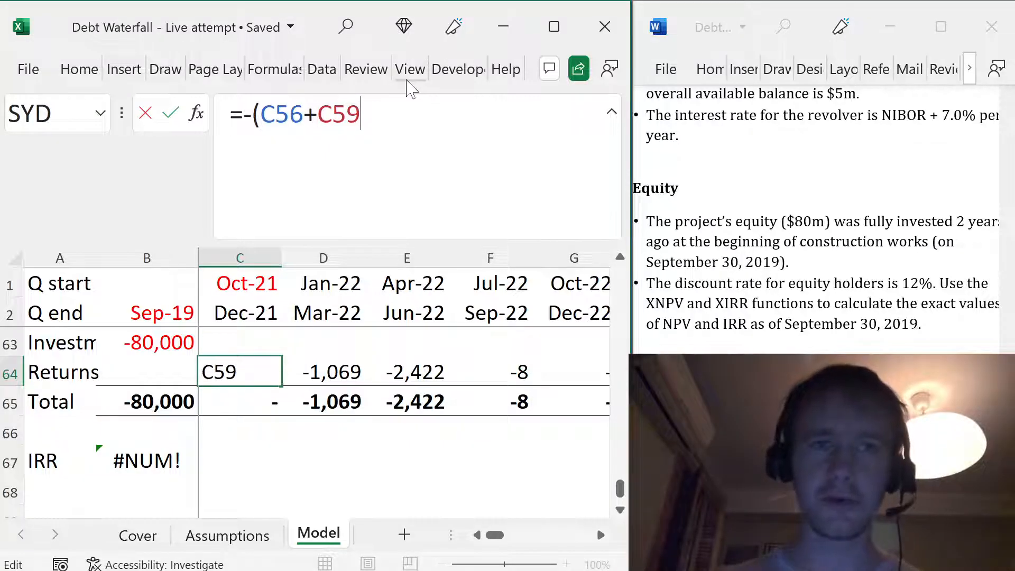
pyautogui.hotkey('ctrl', 'Return')
pyautogui.hotkey('ctrl', 'shift', 'Right')
pyautogui.hotkey('ctrl', 'r')
# - Format the IRR result in B67 as a percentage with two decimal places
pyautogui.press('Left')
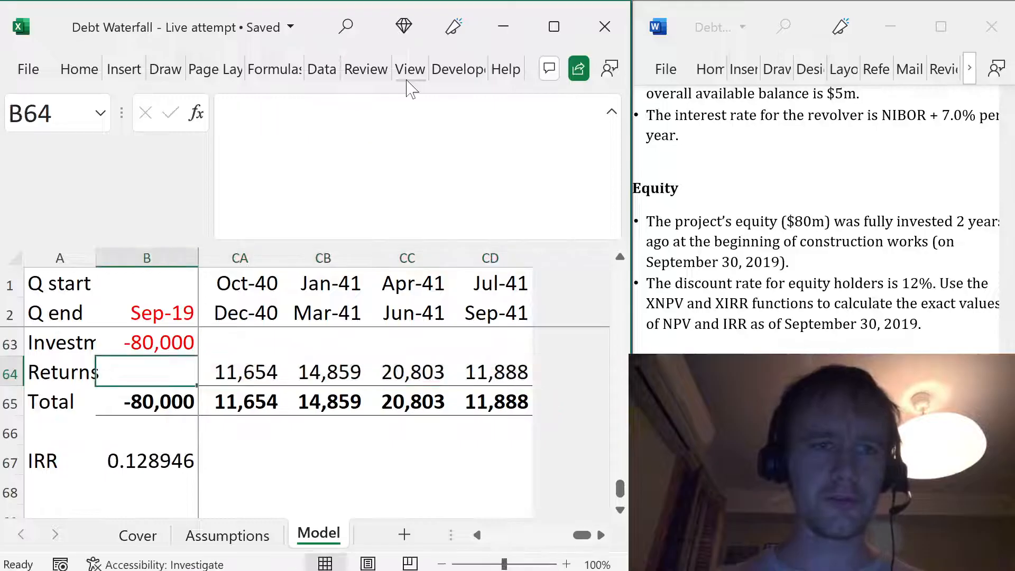
pyautogui.press('Down')
pyautogui.press('Down')
pyautogui.press('Down')
pyautogui.hotkey('ctrl', 'shift', '1')
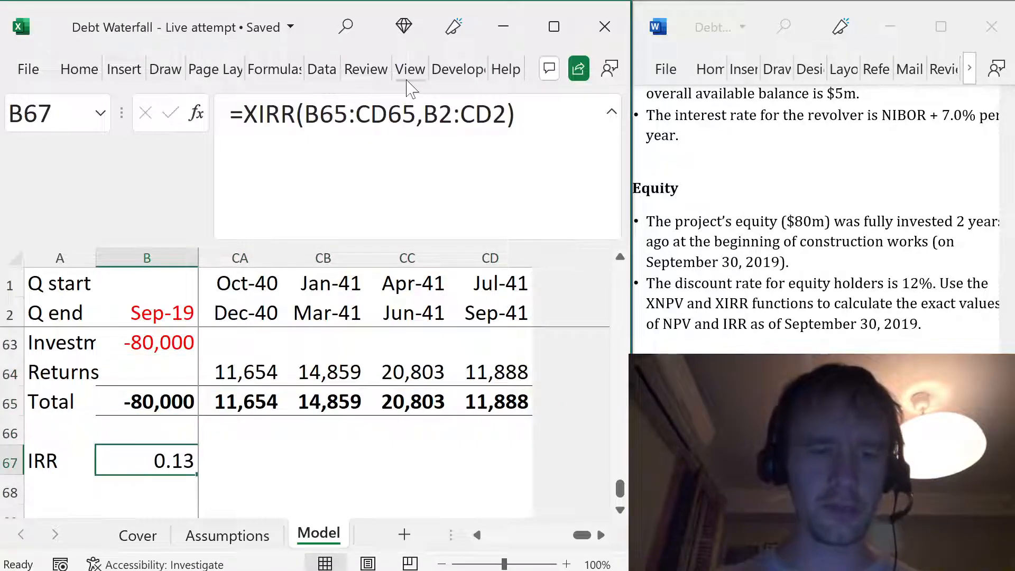
pyautogui.hotkey('ctrl', 'shift', '5')
pyautogui.hotkey('alt', 'h')
pyautogui.press('0')
pyautogui.hotkey('alt', 'h')
pyautogui.press('0')
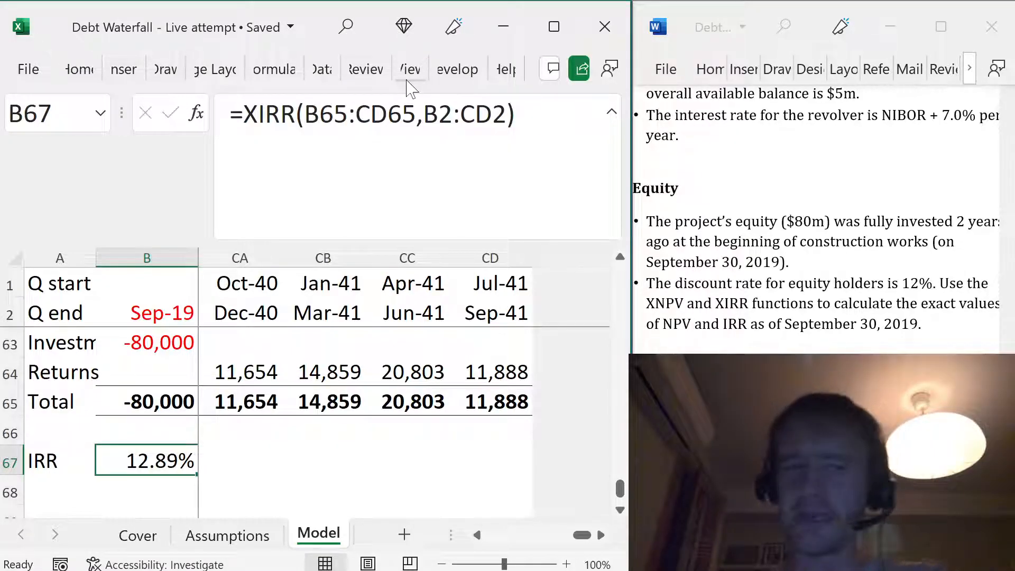
# - Review the waterfall rows from Cash post revolver to To equity (2), and the subordinated debt and CFADS sections above
pyautogui.press('Up')
pyautogui.press('Up')
pyautogui.press('Up')
pyautogui.press('Up')
pyautogui.press('Up')
pyautogui.press('Up')
pyautogui.press('Up')
pyautogui.press('Up')
pyautogui.press('Up')
pyautogui.press('Up')
pyautogui.press('Up')
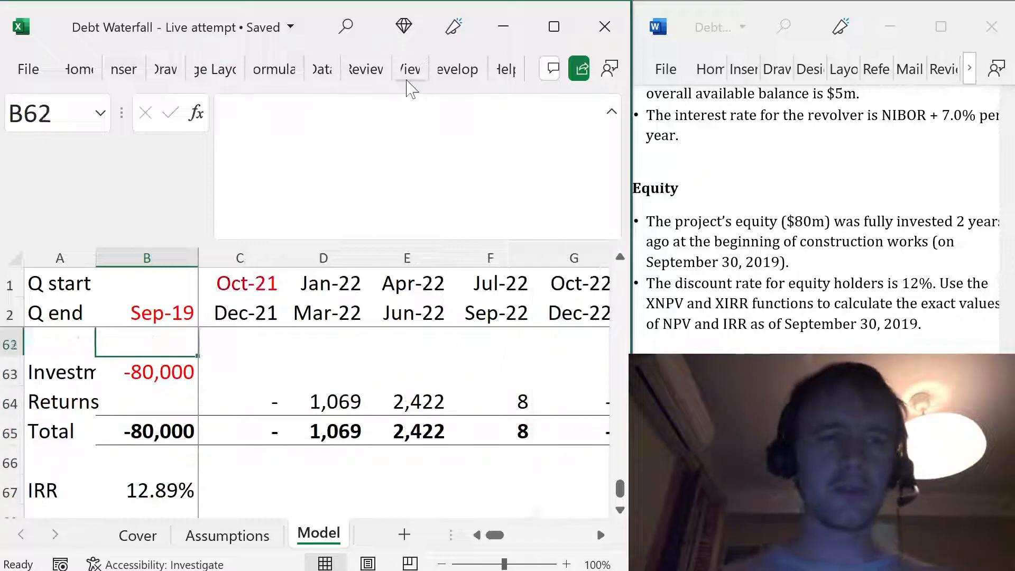
pyautogui.press('Down')
pyautogui.press('Down')
pyautogui.press('Down')
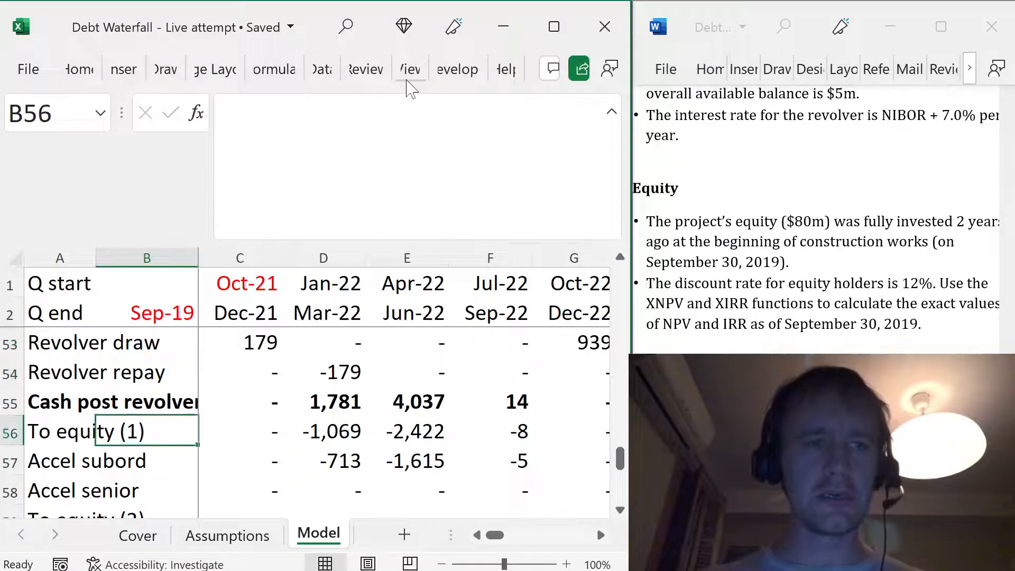
pyautogui.press('Up')
pyautogui.hotkey('shift', 'space')
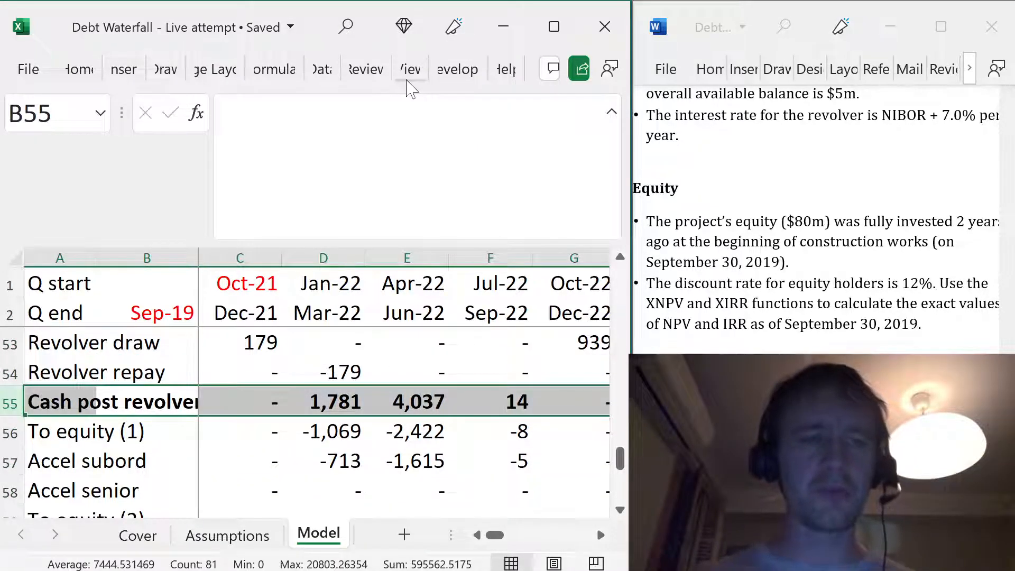
pyautogui.press('Down')
pyautogui.press('Down')
pyautogui.press('Down')
pyautogui.press('Down')
pyautogui.press('Down')
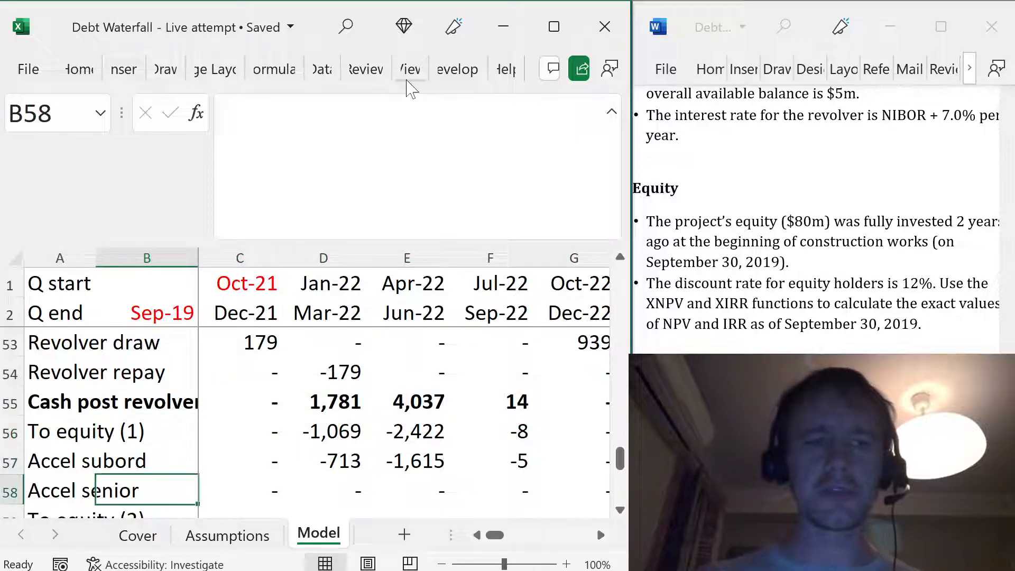
pyautogui.press('Up')
pyautogui.press('Up')
pyautogui.press('Up')
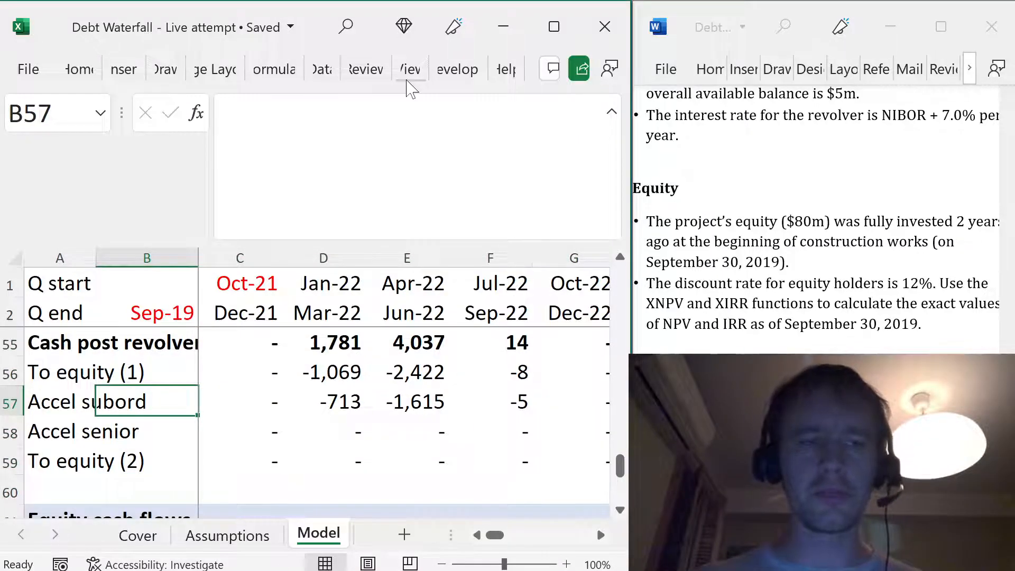
pyautogui.press('Down')
pyautogui.press('Down')
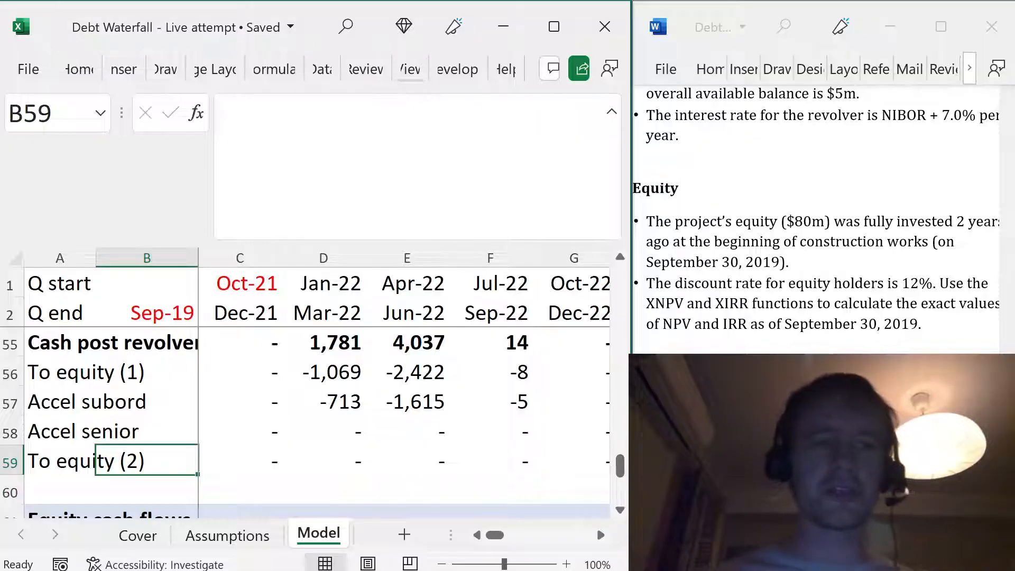
pyautogui.scroll(11, 248, 463)
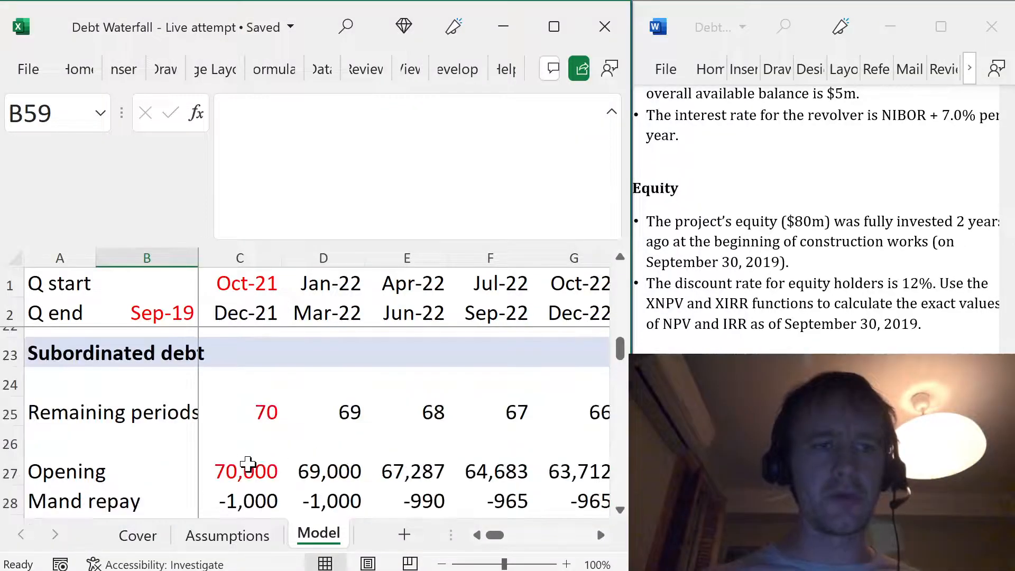
pyautogui.scroll(7, 248, 463)
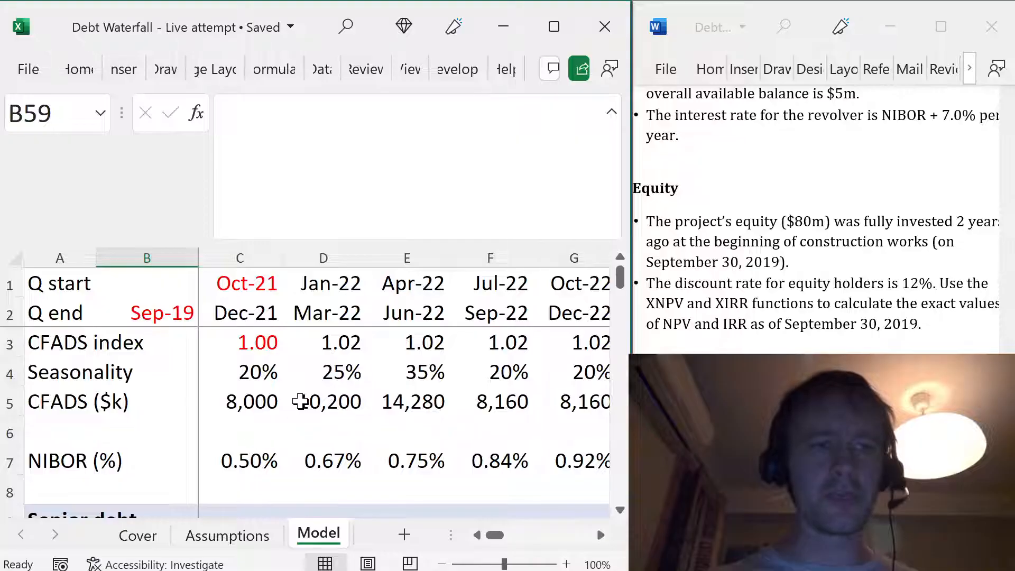
# - Review the Senior debt rows, including the interest rate and Mand (by term) formulas, down to the subordinated debt balances
pyautogui.scroll(-3, 300, 402)
pyautogui.click(297, 494)
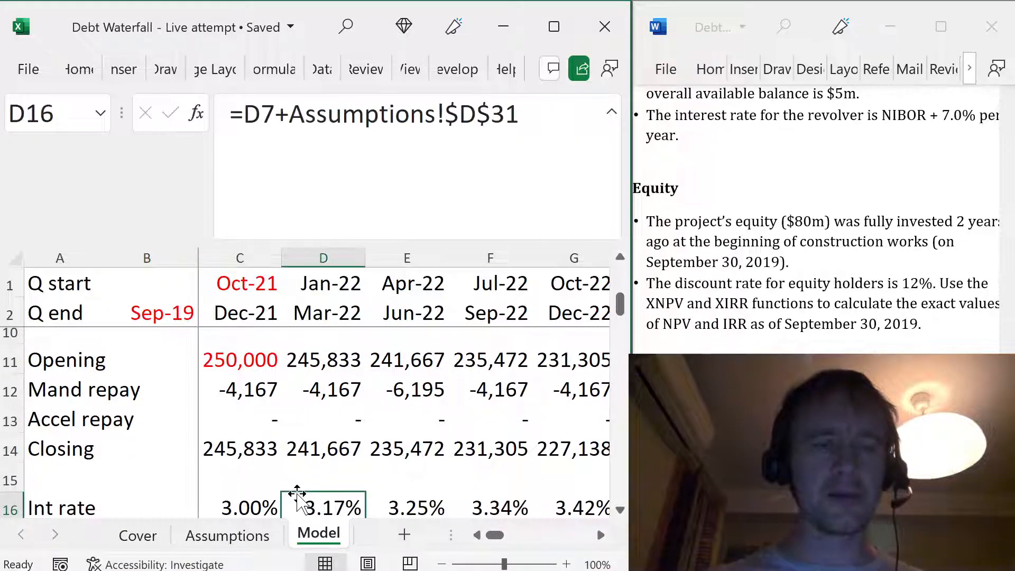
pyautogui.press('Down')
pyautogui.press('Down')
pyautogui.press('Down')
pyautogui.press('Down')
pyautogui.press('Down')
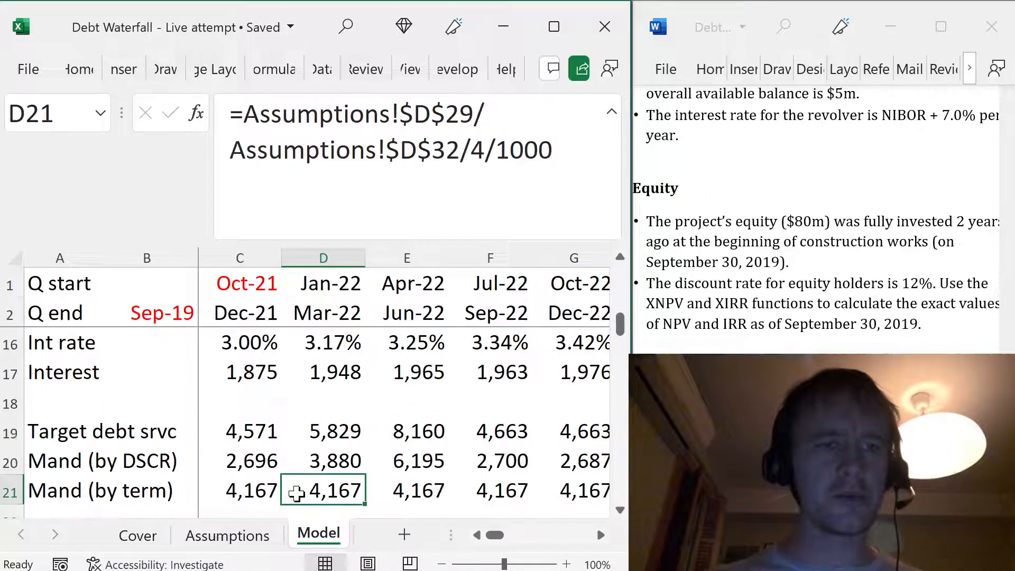
pyautogui.press('Down')
pyautogui.press('Down')
pyautogui.press('Down')
pyautogui.press('Down')
pyautogui.press('Down')
pyautogui.press('Down')
pyautogui.press('Down')
pyautogui.press('Down')
pyautogui.press('Down')
pyautogui.press('Down')
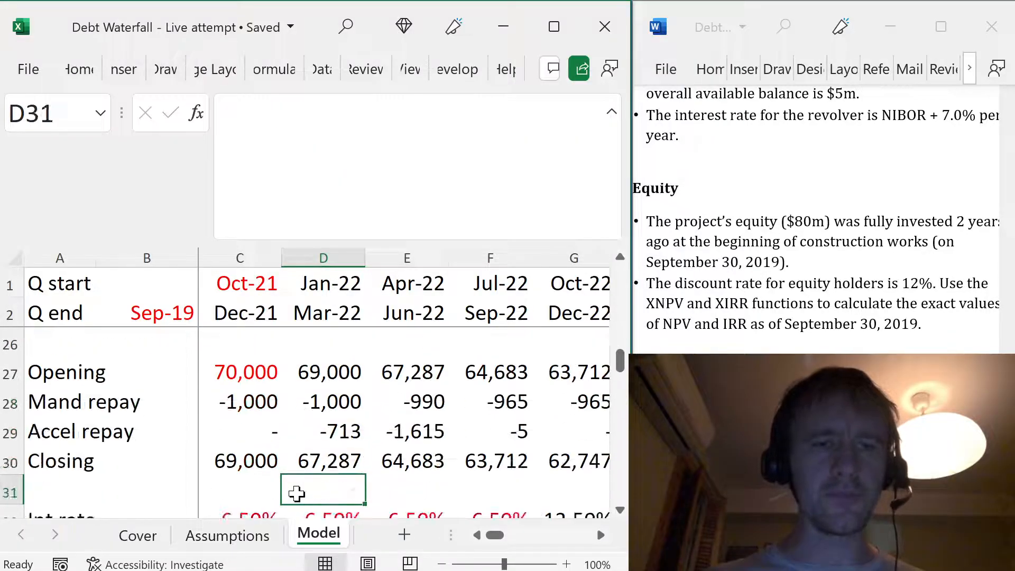
# - Examine the subordinated debt's Int rate lookup in G32 and the rates across row 32 against Debt / EBITDA through 2027
pyautogui.press('Down')
pyautogui.press('Down')
pyautogui.press('Down')
pyautogui.press('Up')
pyautogui.press('Right')
pyautogui.press('Right')
pyautogui.press('Right')
pyautogui.press('Up')
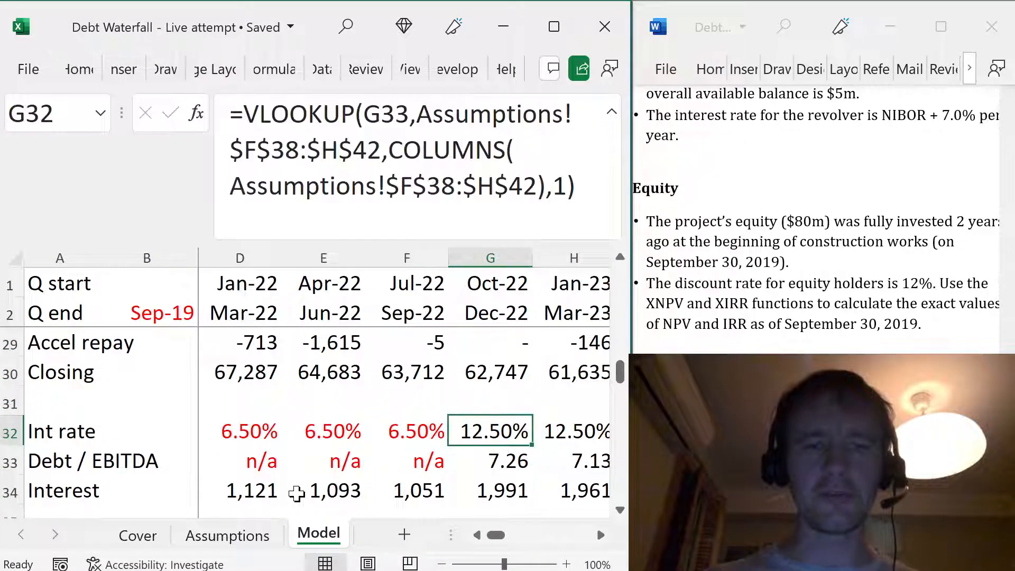
pyautogui.hotkey('shift', 'Right')
pyautogui.hotkey('shift', 'Right')
pyautogui.hotkey('shift', 'Right')
pyautogui.hotkey('shift', 'Right')
pyautogui.hotkey('shift', 'Right')
pyautogui.hotkey('shift', 'Right')
pyautogui.hotkey('shift', 'Right')
pyautogui.hotkey('shift', 'Right')
pyautogui.hotkey('shift', 'Right')
pyautogui.hotkey('shift', 'Right')
pyautogui.hotkey('shift', 'Right')
pyautogui.hotkey('shift', 'Right')
pyautogui.hotkey('shift', 'Right')
pyautogui.hotkey('shift', 'Right')
pyautogui.hotkey('shift', 'Right')
pyautogui.hotkey('shift', 'Right')
pyautogui.hotkey('shift', 'Right')
pyautogui.hotkey('shift', 'Right')
pyautogui.hotkey('shift', 'Right')
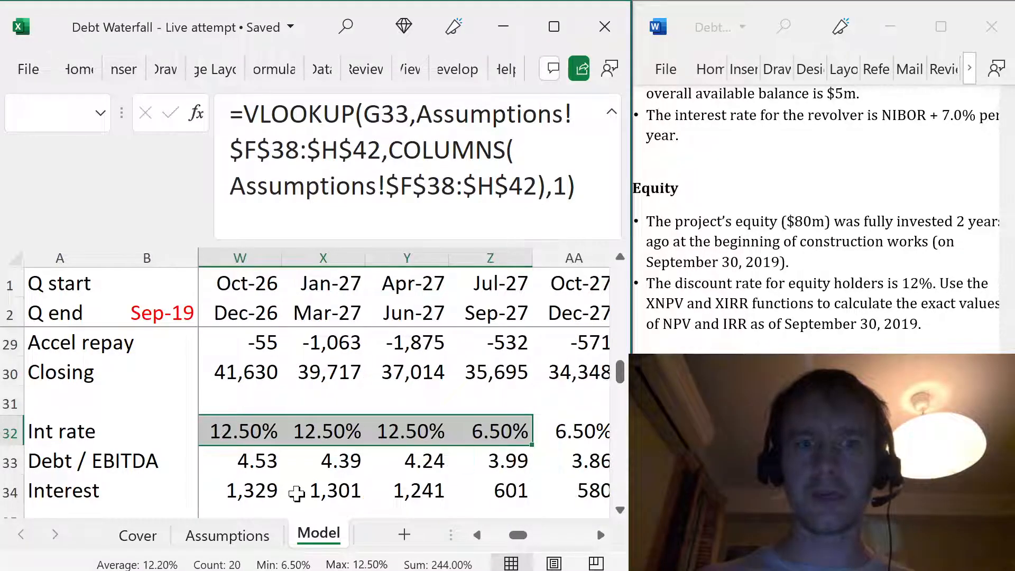
pyautogui.hotkey('shift', 'Right')
pyautogui.hotkey('shift', 'Left')
pyautogui.hotkey('shift', 'Left')
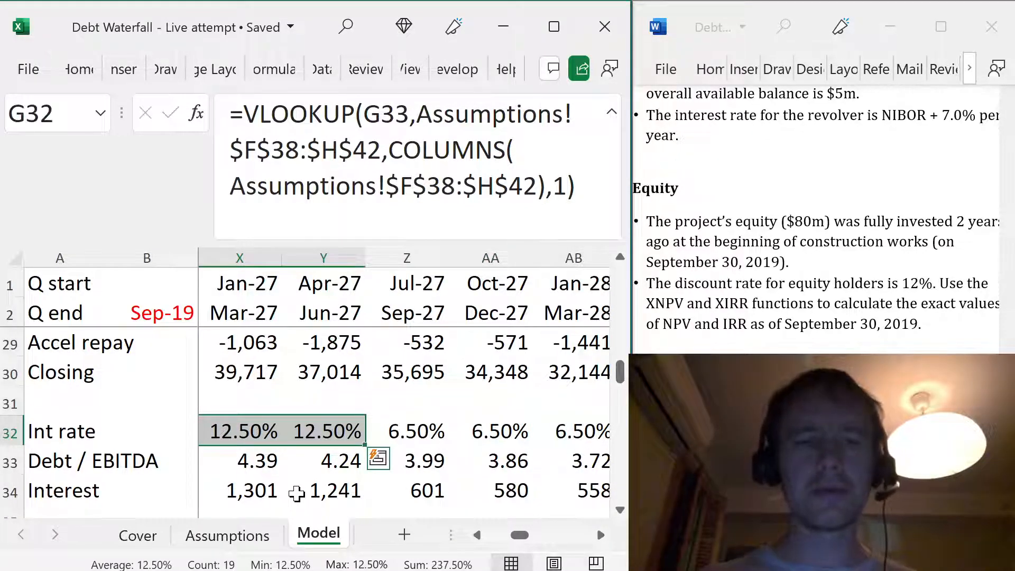
pyautogui.hotkey('ctrl', 'Left')
pyautogui.press('Right')
pyautogui.press('Right')
pyautogui.press('Right')
pyautogui.press('Right')
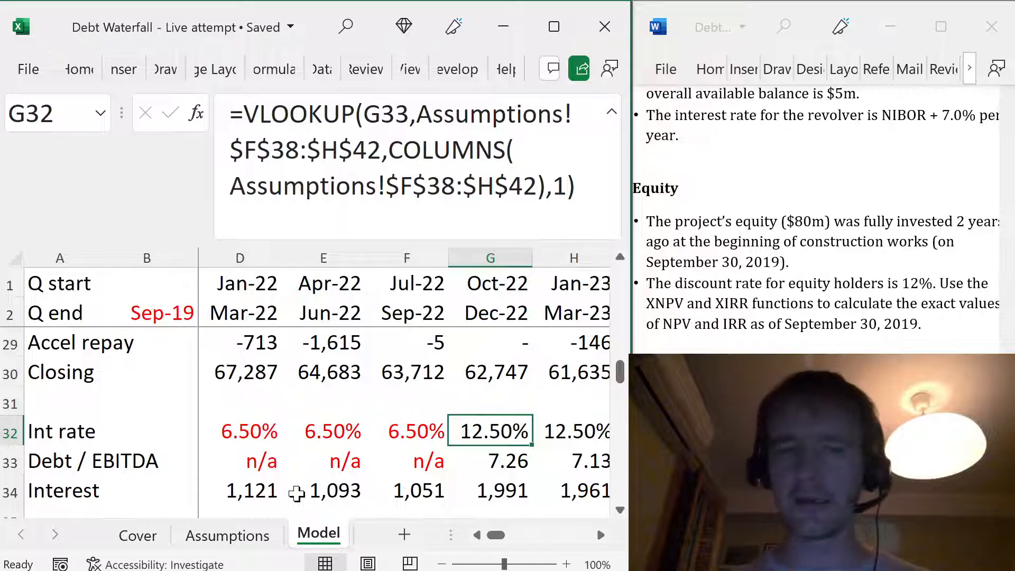
# - Review the revolver rows from Drawdown to Interest, including the interest formula in row 44
pyautogui.press('Down')
pyautogui.press('Down')
pyautogui.press('Down')
pyautogui.press('Down')
pyautogui.press('Down')
pyautogui.press('Down')
pyautogui.press('Down')
pyautogui.press('Down')
pyautogui.press('Down')
pyautogui.press('Down')
pyautogui.press('Down')
pyautogui.press('Down')
pyautogui.press('Left')
pyautogui.press('Left')
pyautogui.press('Left')
pyautogui.press('Left')
pyautogui.press('Left')
pyautogui.press('Left')
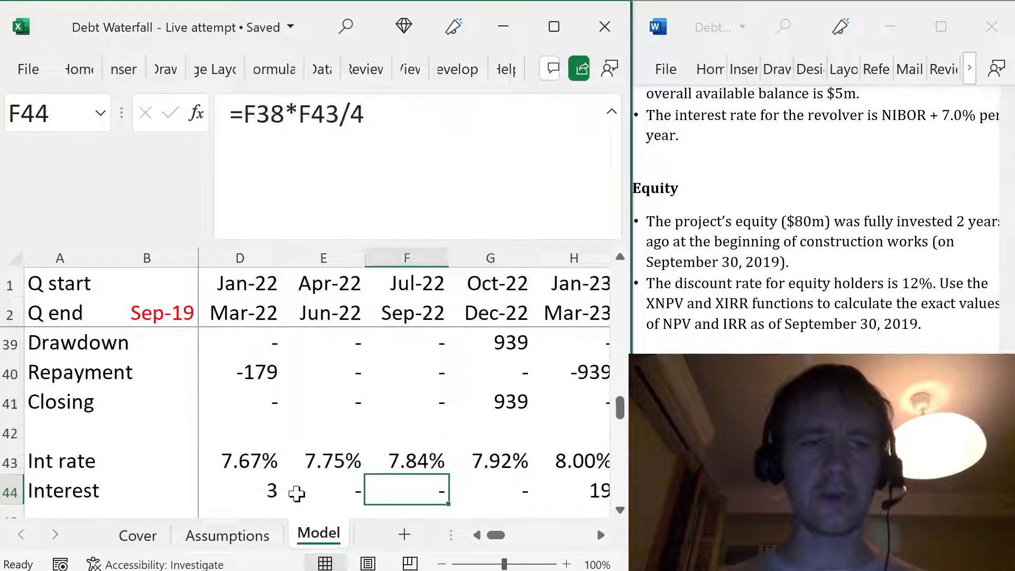
pyautogui.press('Right')
pyautogui.press('Right')
pyautogui.press('Left')
pyautogui.press('Left')
pyautogui.press('Up')
pyautogui.press('Down')
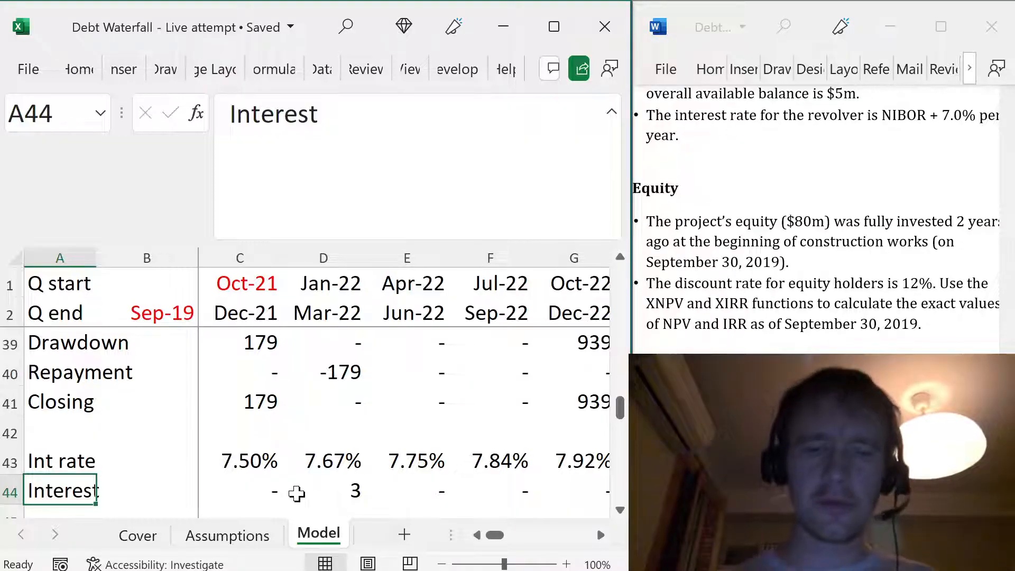
# - Return to the Equity cash flows section and check the XIRR formula in B67
pyautogui.hotkey('ctrl', 'End')
pyautogui.hotkey('ctrl', 'Left')
pyautogui.hotkey('ctrl', 'Left')
pyautogui.press('Right')
pyautogui.press('Right')
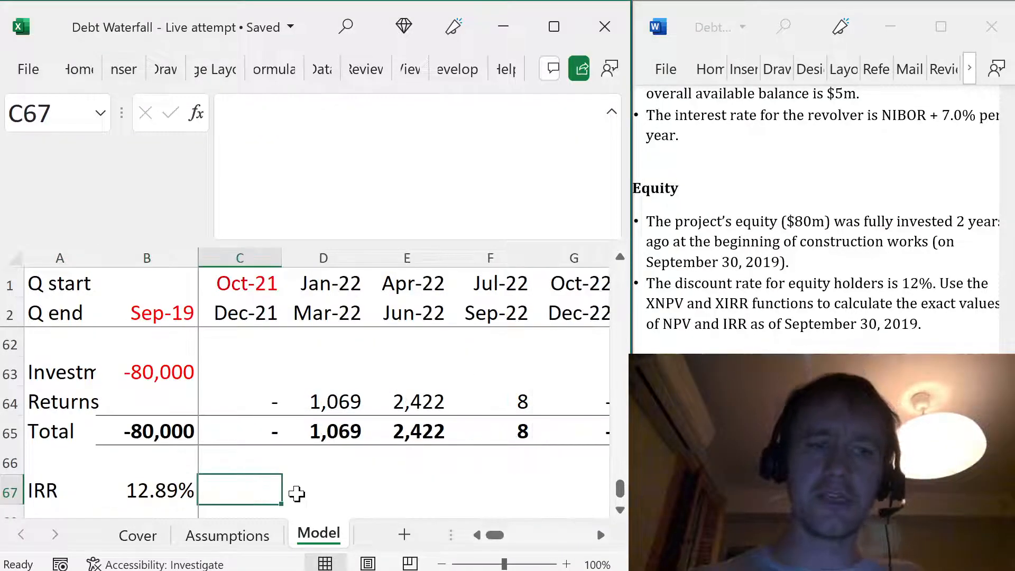
pyautogui.press('Left')
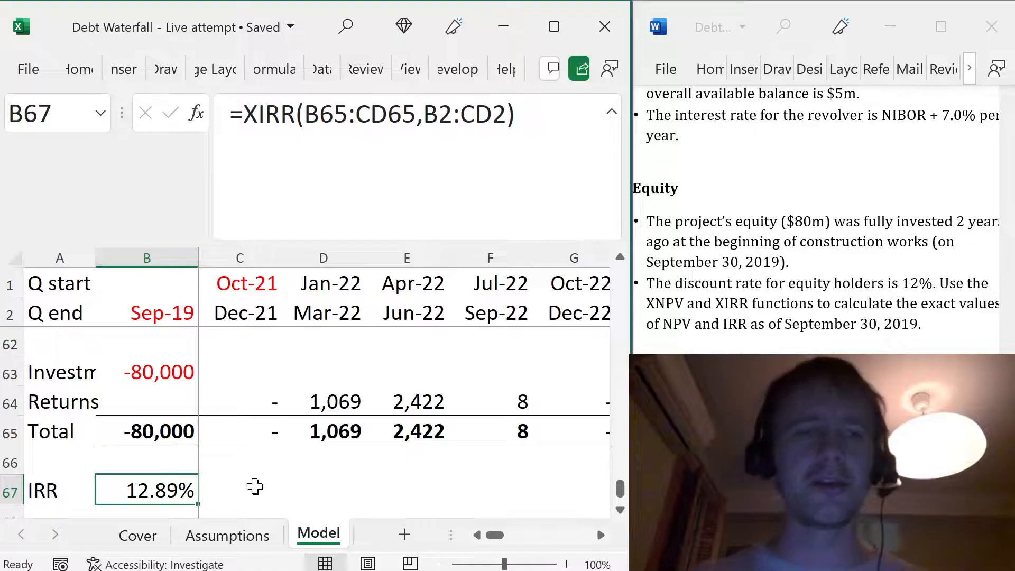
# - Reduce the formula bar's height and look over the Model sheet from the CFADS index to the Equity cash flows
pyautogui.hotkey('ctrl', 'Home')
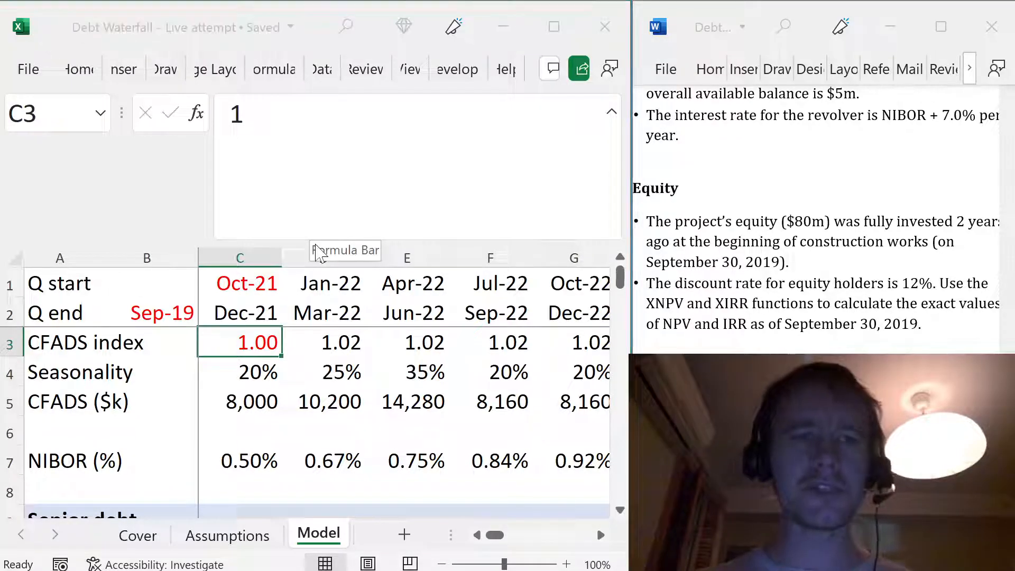
pyautogui.moveTo(290, 241); pyautogui.dragTo(293, 166)
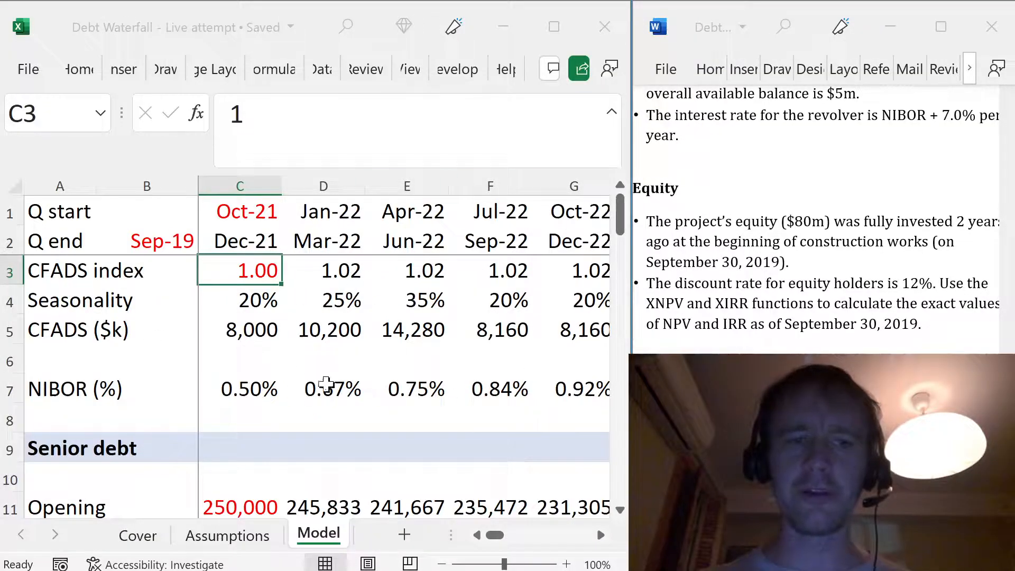
pyautogui.scroll(-17, 391, 313)
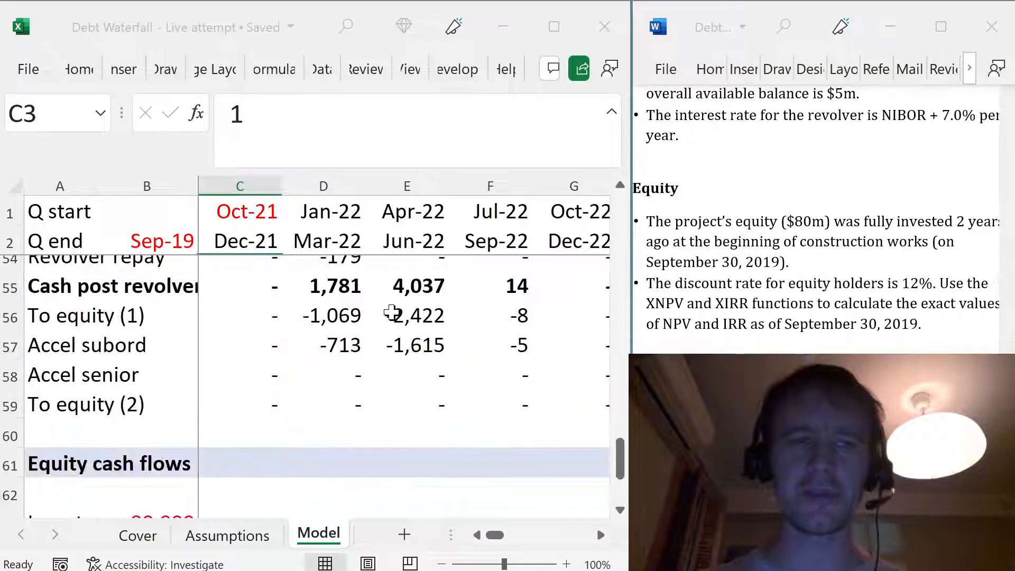
pyautogui.scroll(-7, 391, 313)
pyautogui.scroll(20, 391, 313)
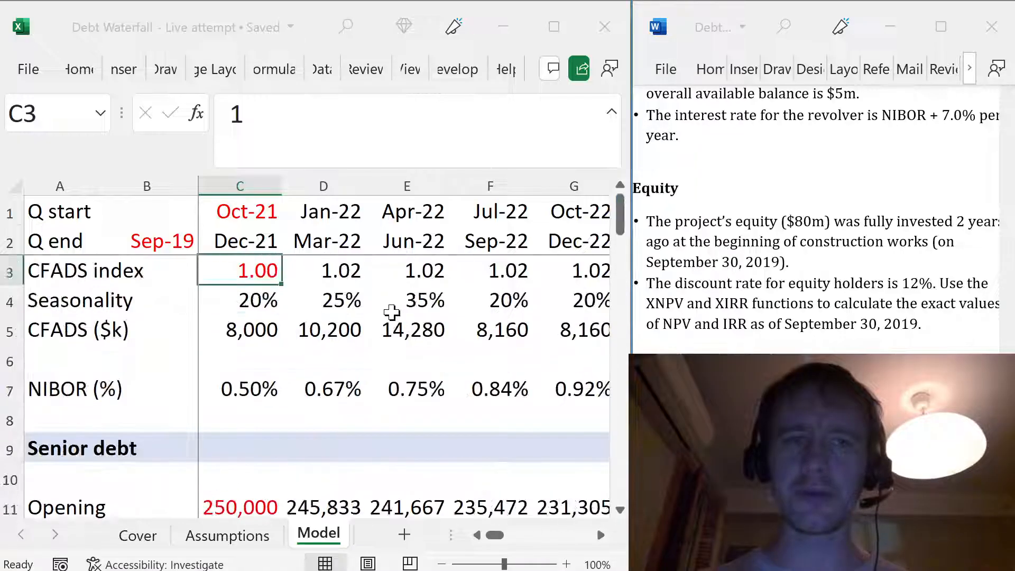